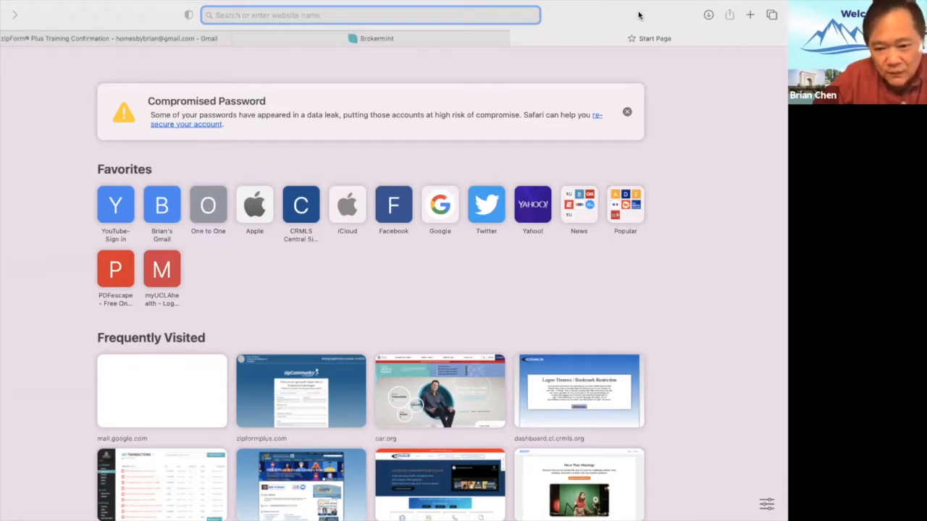
# Add two new blank Start Page tabs in Safari and switch to the fourth tab.
pyautogui.click(751, 16)
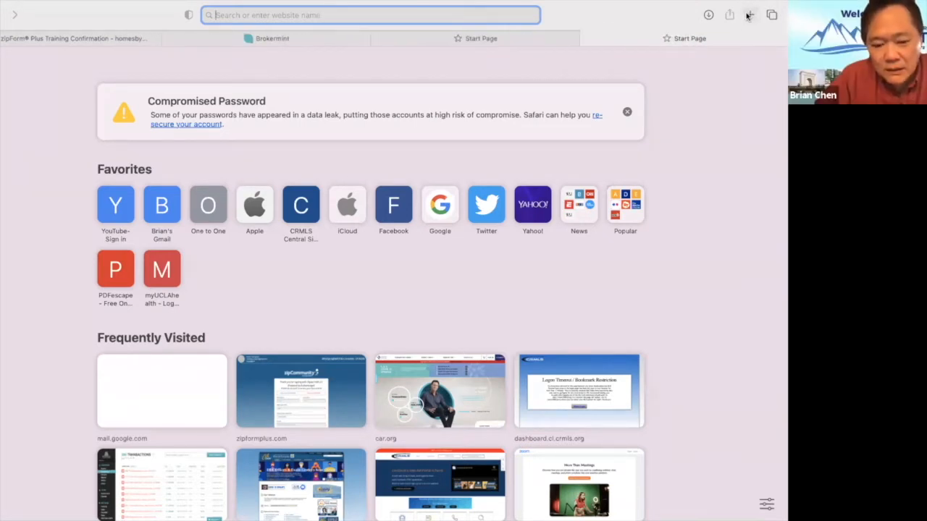
pyautogui.click(748, 16)
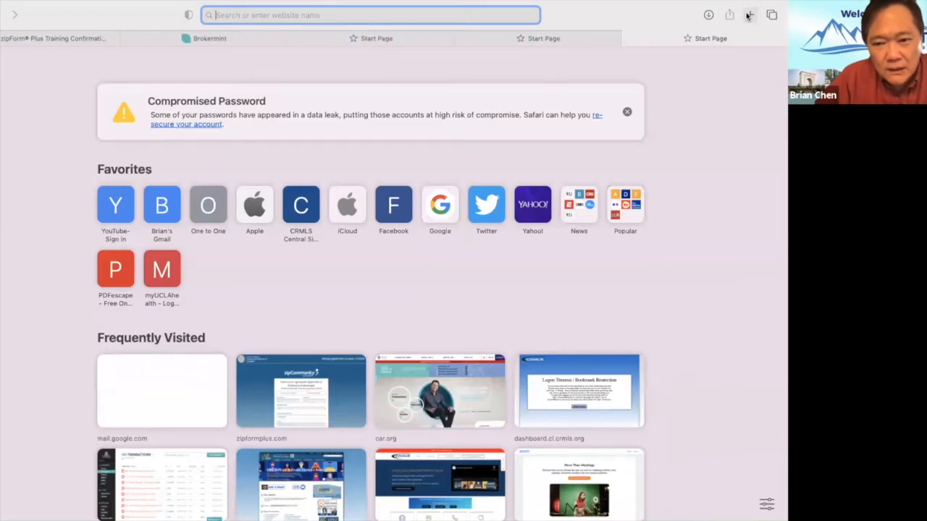
pyautogui.click(529, 43)
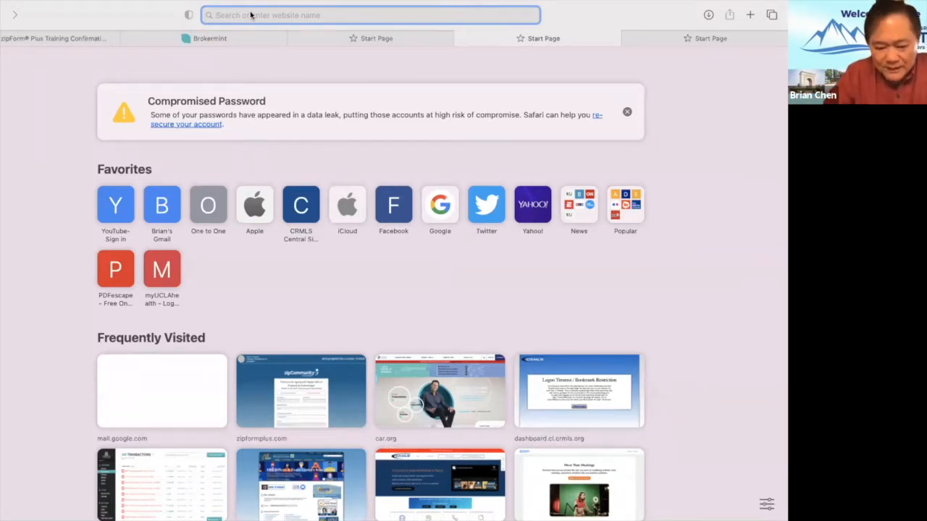
pyautogui.write('www.wsg')
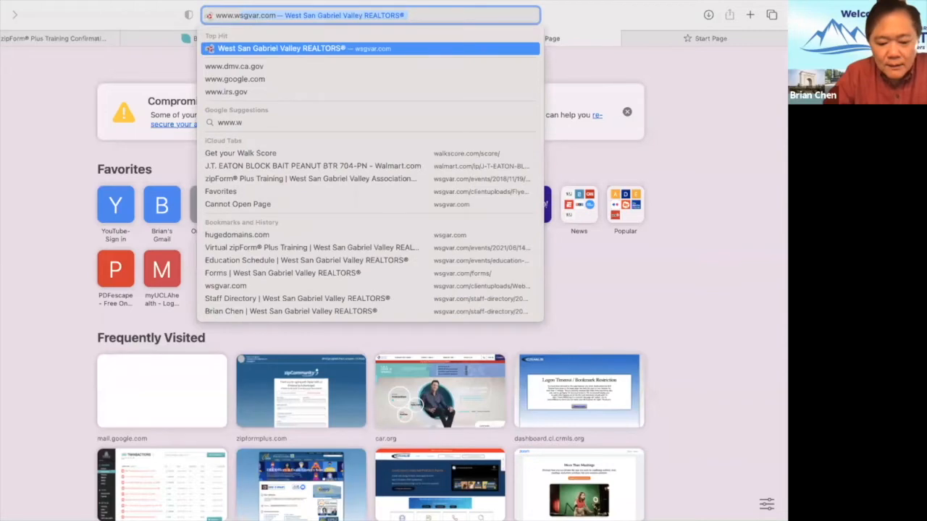
pyautogui.write('v')
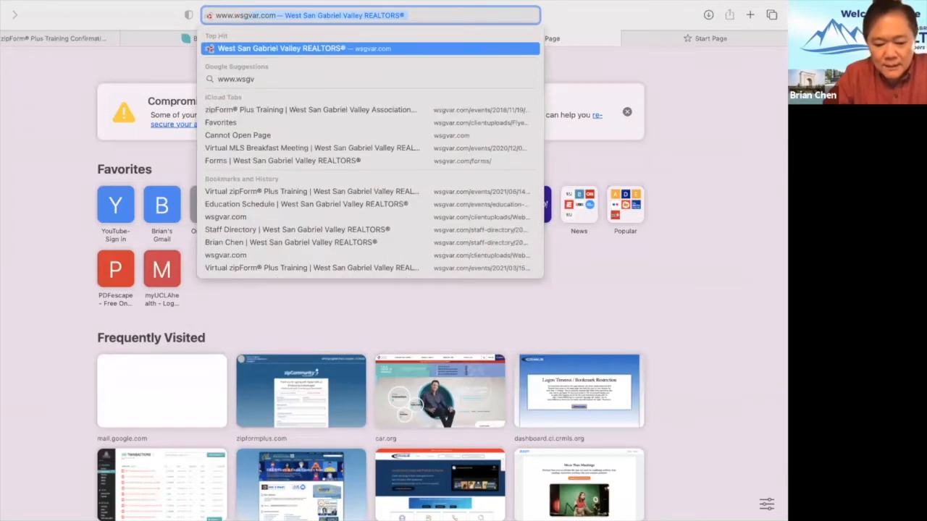
pyautogui.write('r.com')
pyautogui.press('Return')
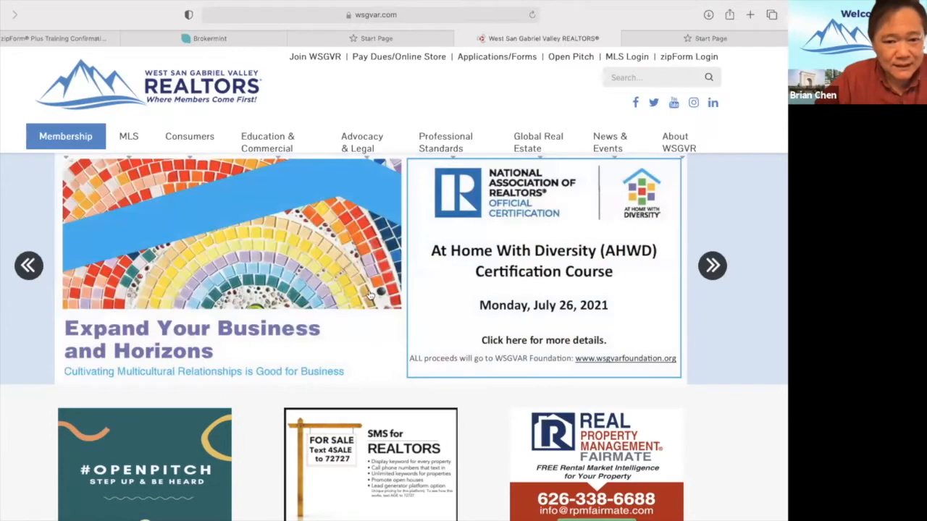
pyautogui.moveTo(339, 167)
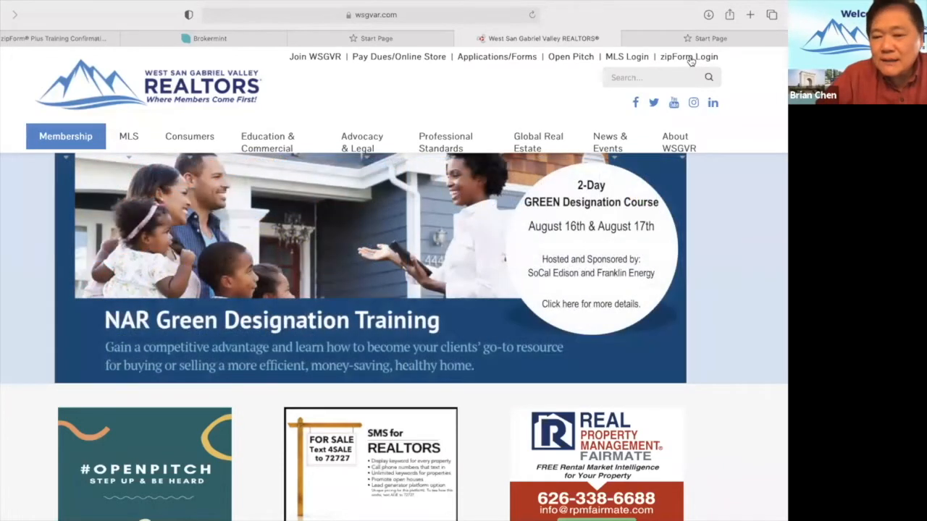
# Sign in to zipForm on car.org with the saved login, then return to the WSGVR tab.
pyautogui.click(689, 57)
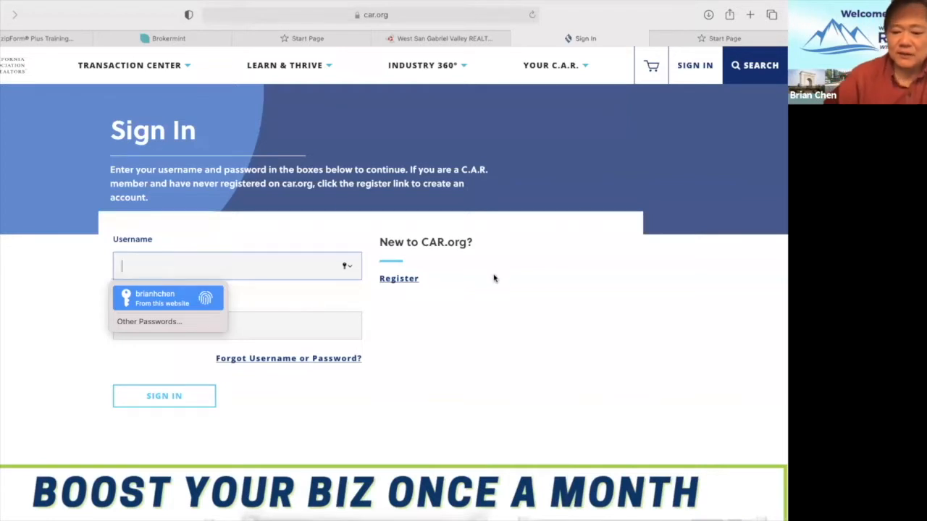
pyautogui.press('Return')
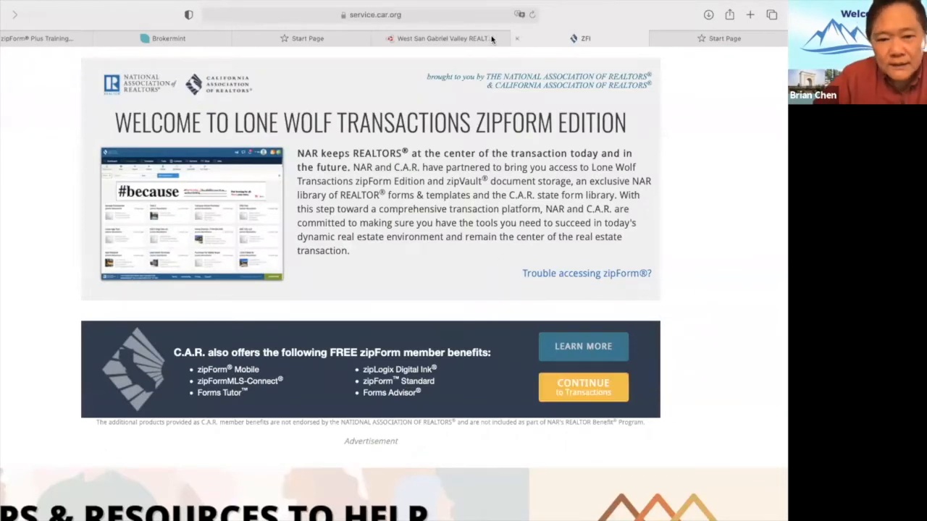
pyautogui.click(438, 39)
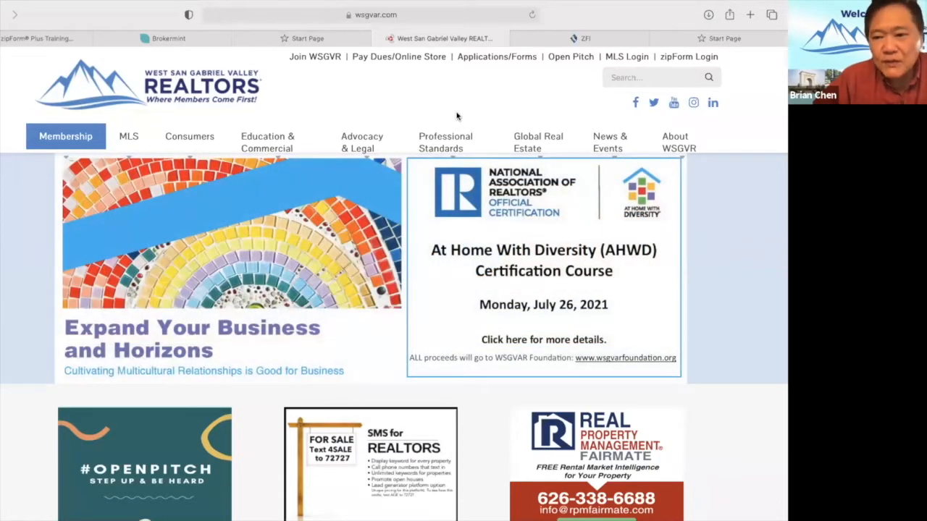
# Open the Applications/Forms page listing REALTOR Forms, Misc. Forms and MLS Forms.
pyautogui.moveTo(396, 139)
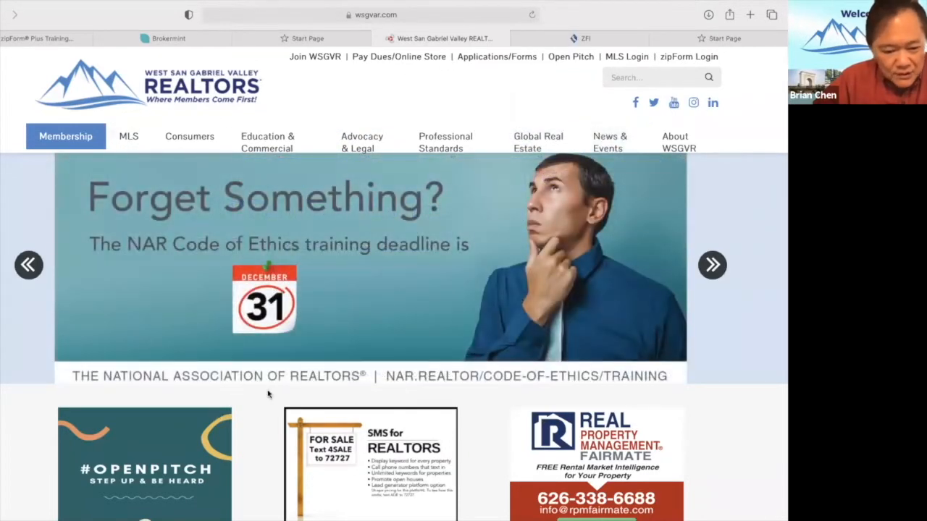
pyautogui.moveTo(265, 140)
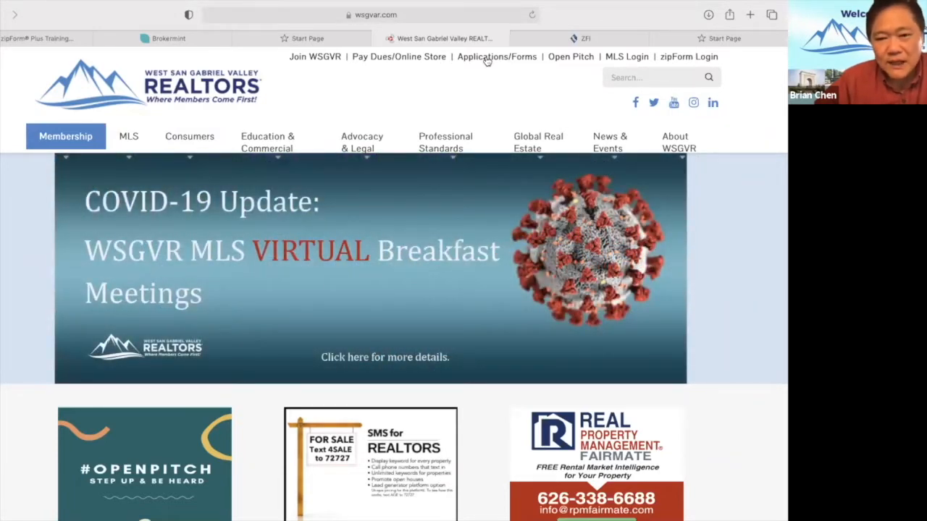
pyautogui.click(487, 57)
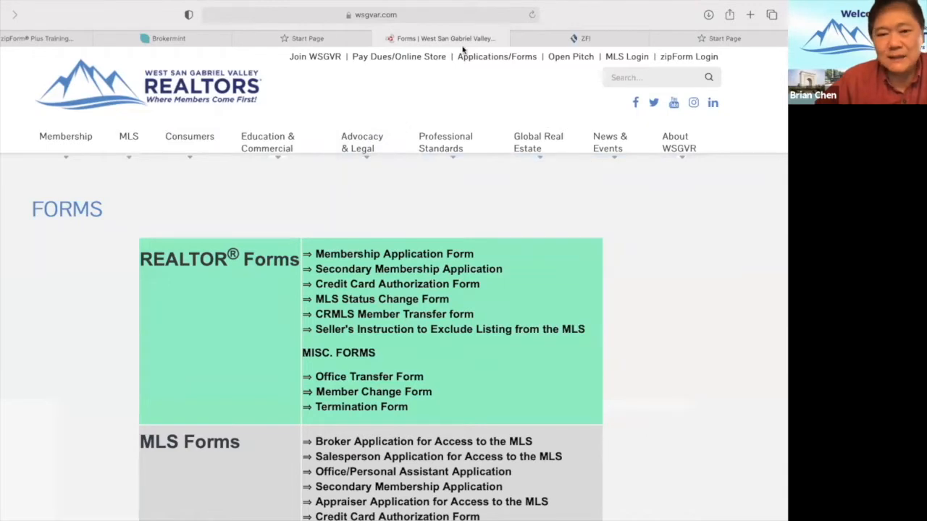
pyautogui.moveTo(558, 120)
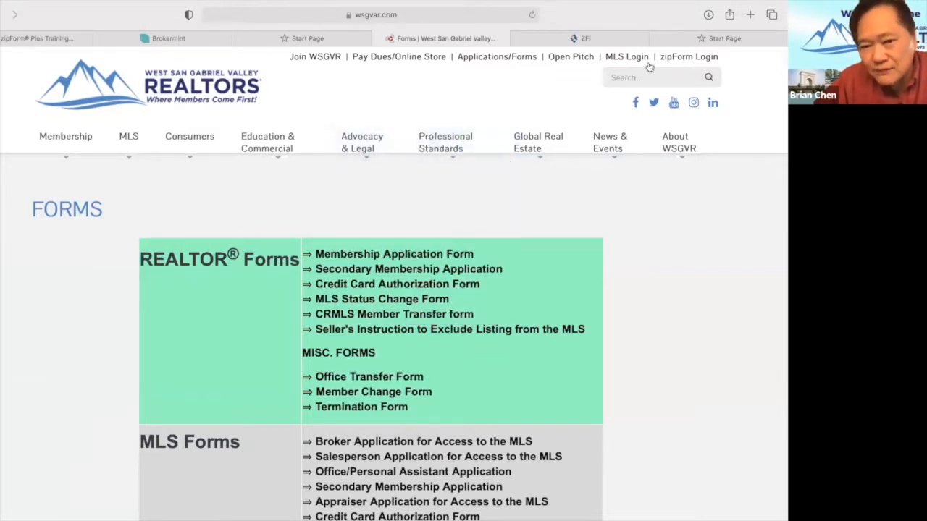
# Close the spare Start Page tabs, keeping the zipForm welcome page open.
pyautogui.click(285, 40)
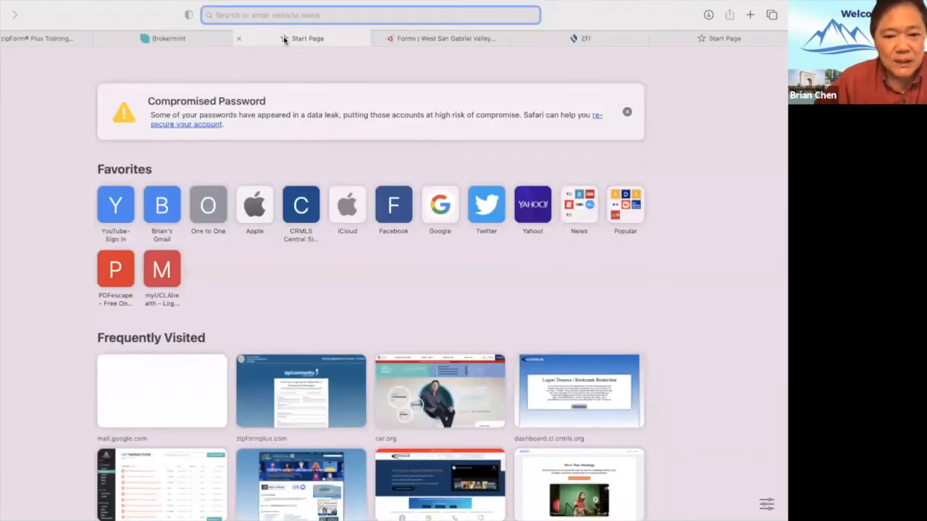
pyautogui.click(239, 38)
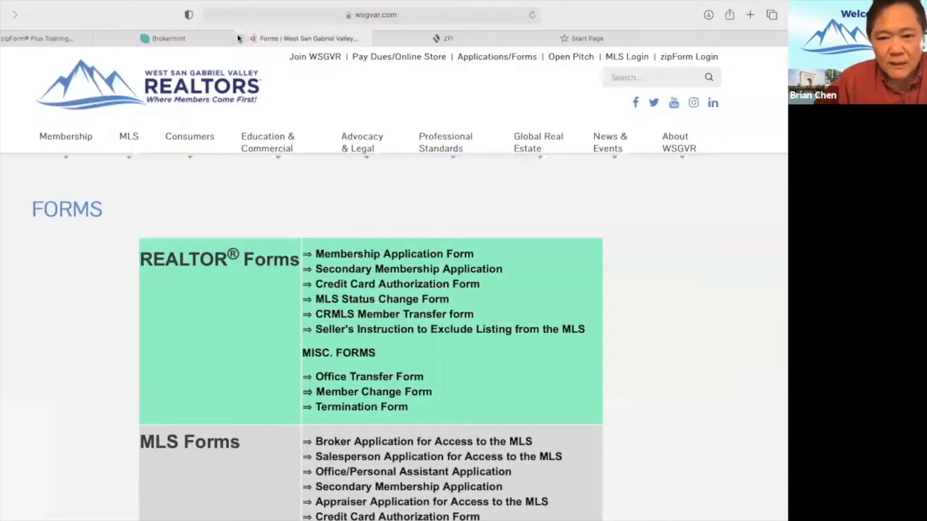
pyautogui.click(529, 40)
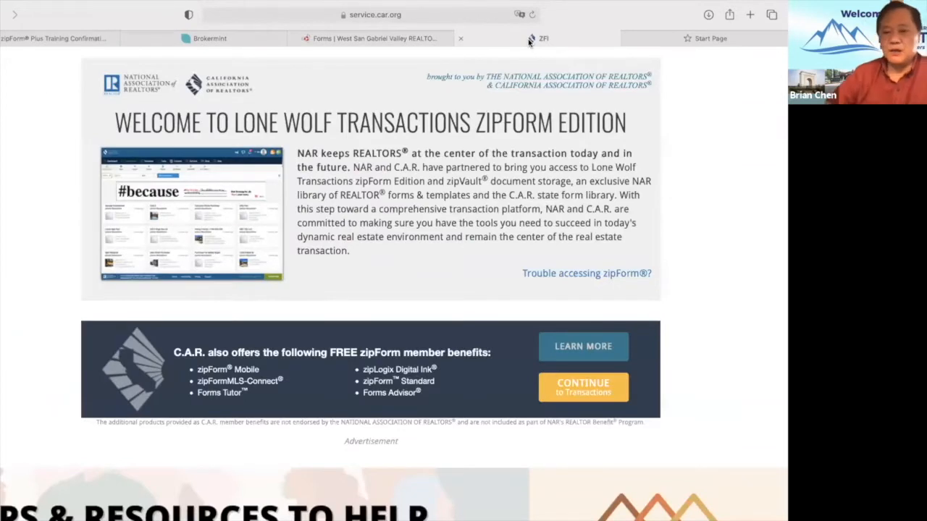
pyautogui.click(628, 40)
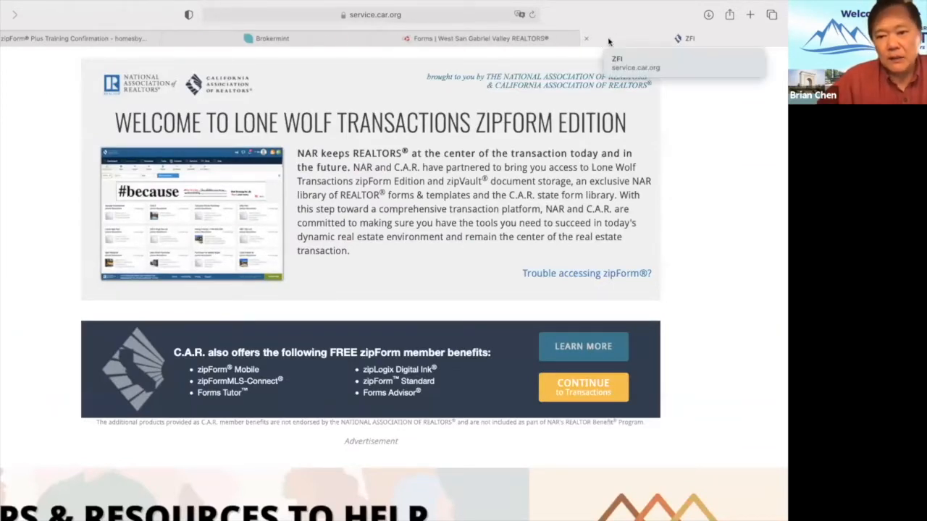
# Continue from the zipForm welcome page to the Transactions list.
pyautogui.scroll(-4, 548, 241)
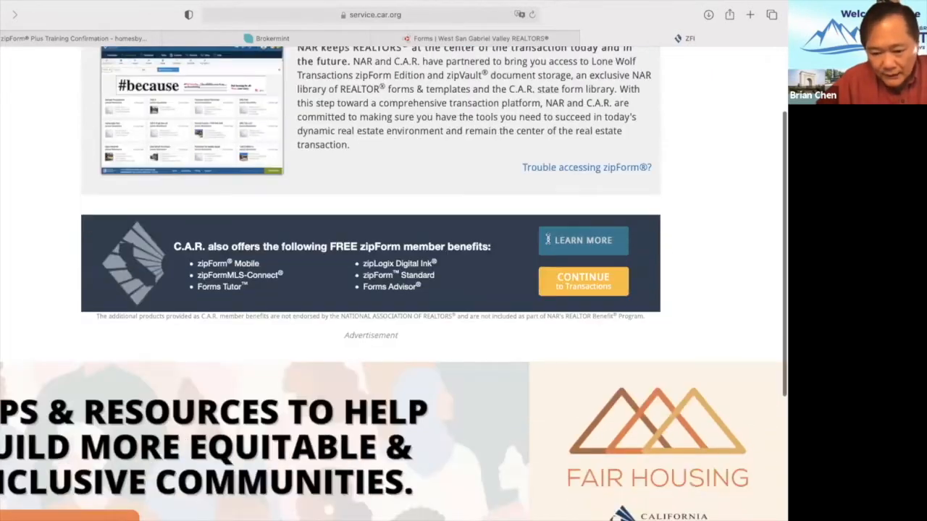
pyautogui.scroll(4, 548, 241)
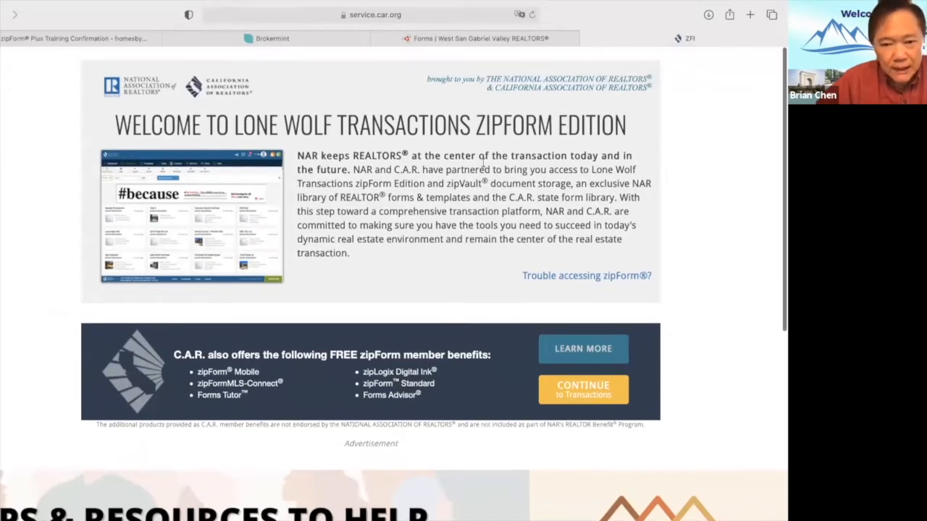
pyautogui.click(579, 394)
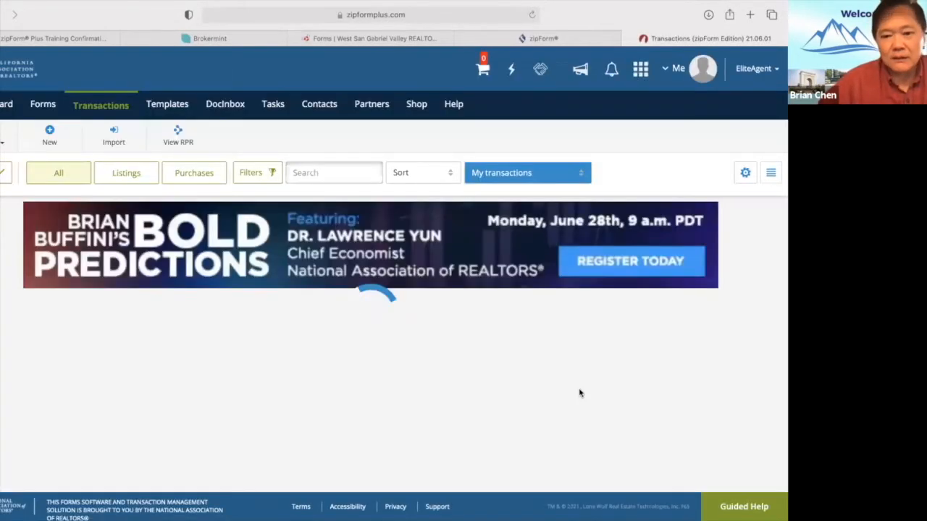
# Sign out of zipForm Plus from the account menu and close both zipForm tabs.
pyautogui.click(674, 70)
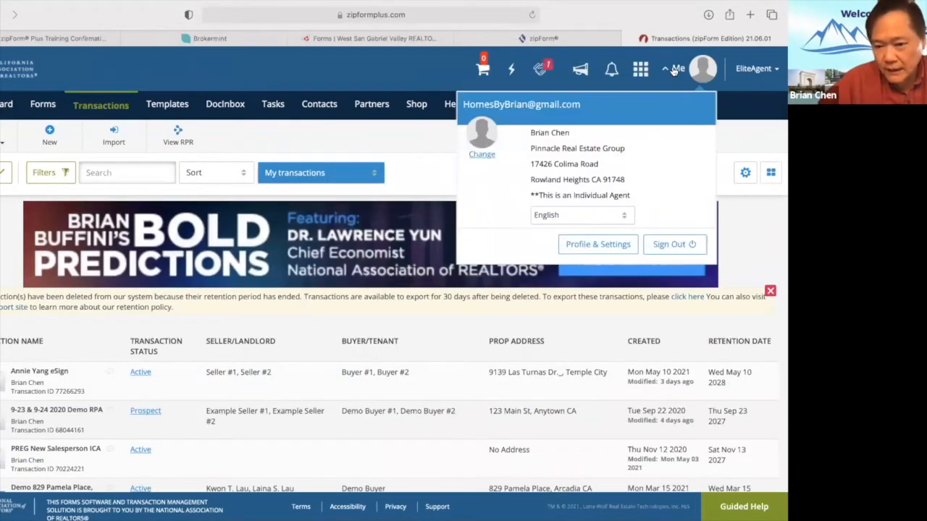
pyautogui.click(664, 246)
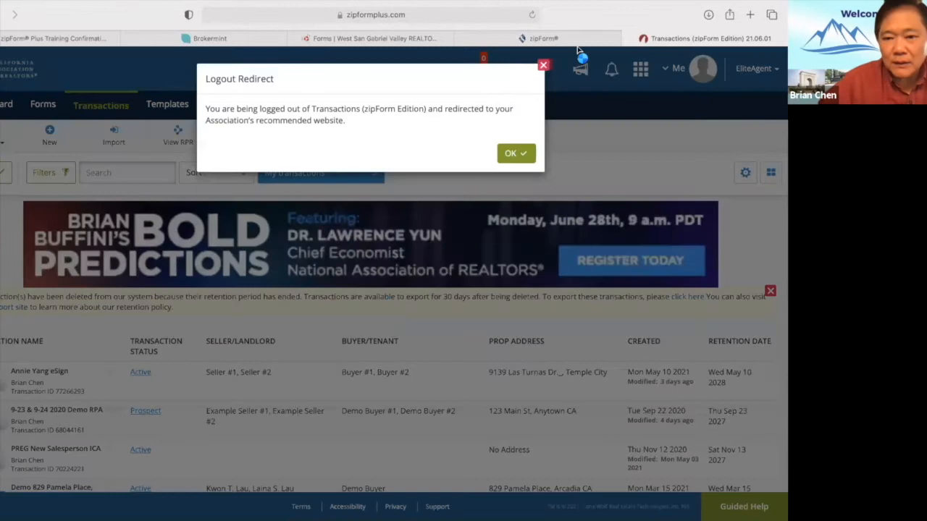
pyautogui.click(521, 153)
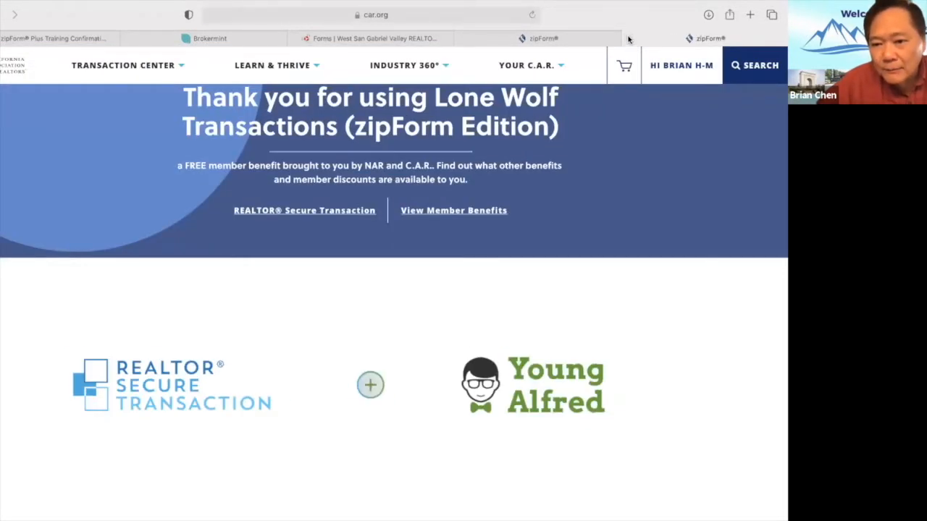
pyautogui.click(628, 39)
pyautogui.click(587, 38)
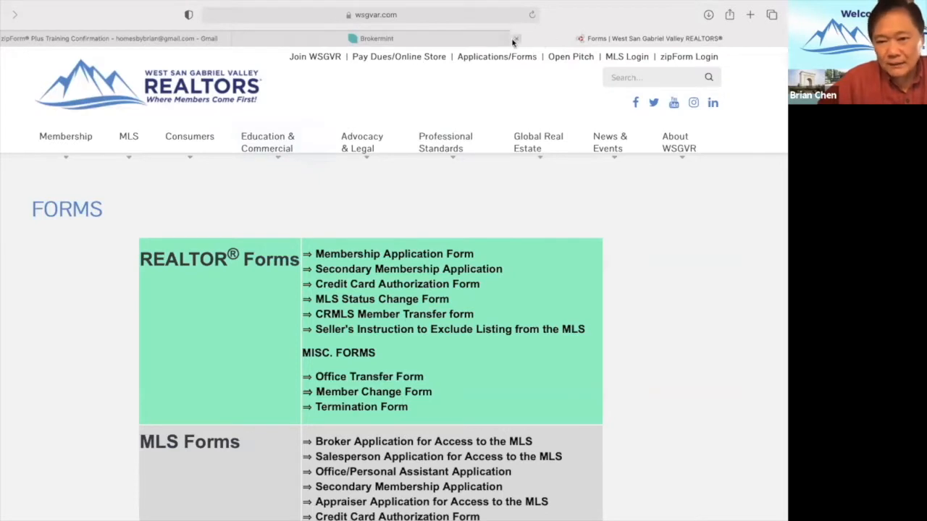
pyautogui.click(515, 41)
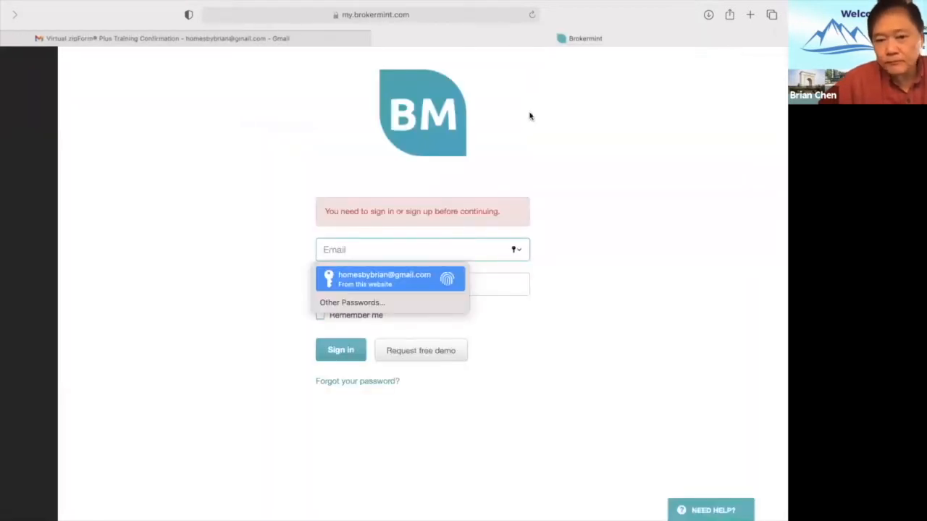
pyautogui.click(750, 14)
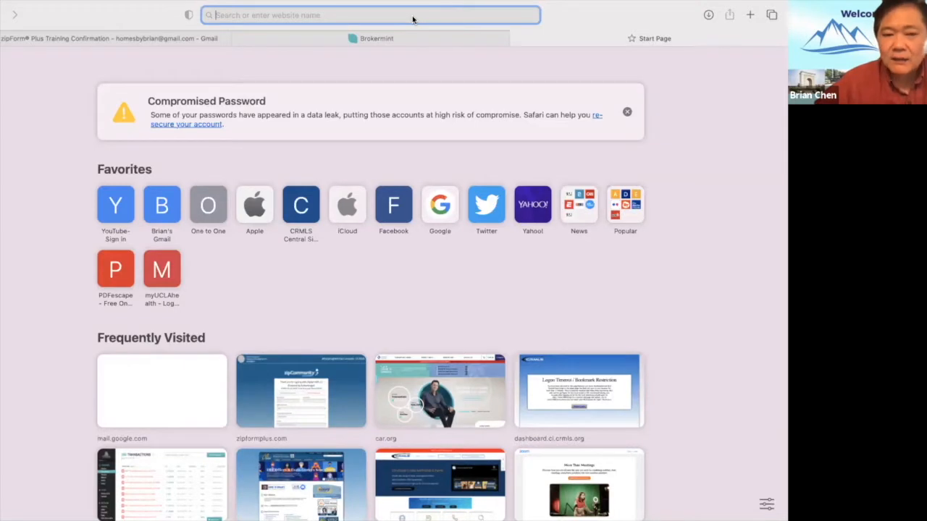
pyautogui.write('www.c')
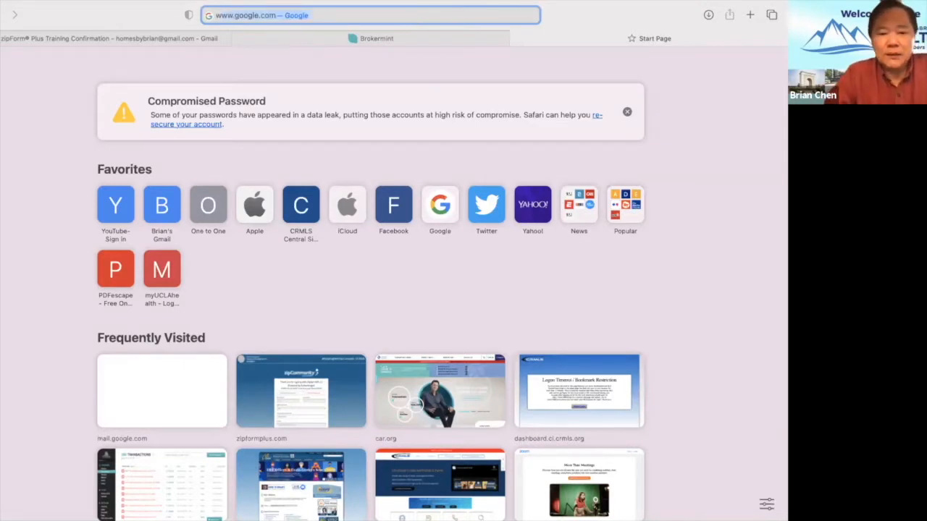
pyautogui.write('ar.org')
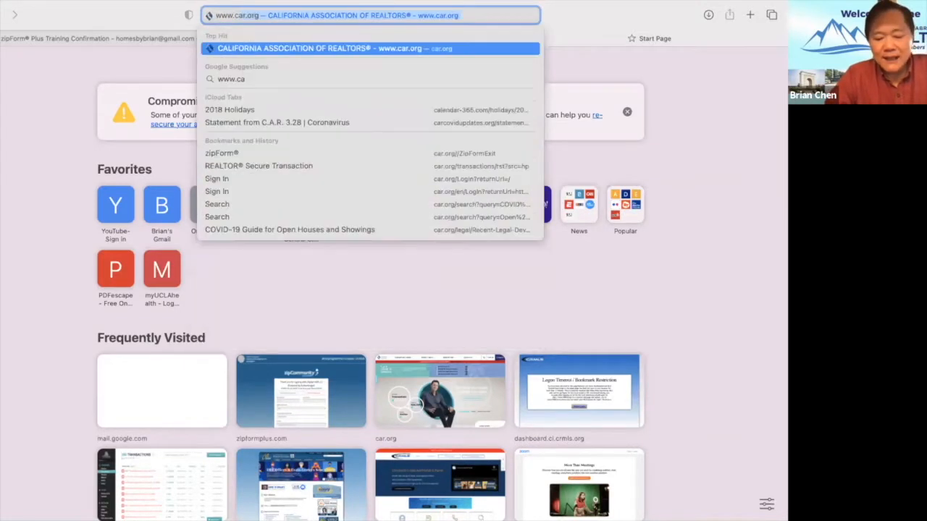
pyautogui.press('Return')
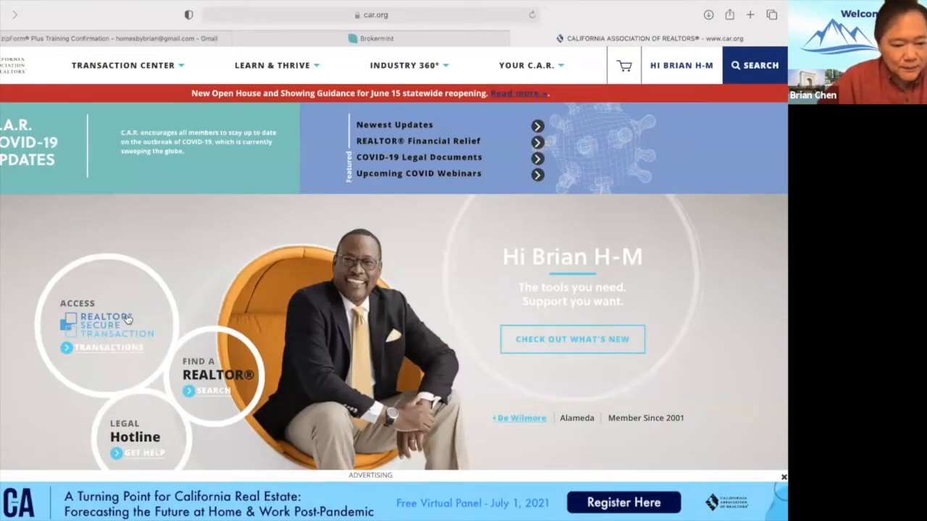
# Sign out of the C.A.R. member account and open the REALTOR® Secure Transaction page.
pyautogui.click(685, 66)
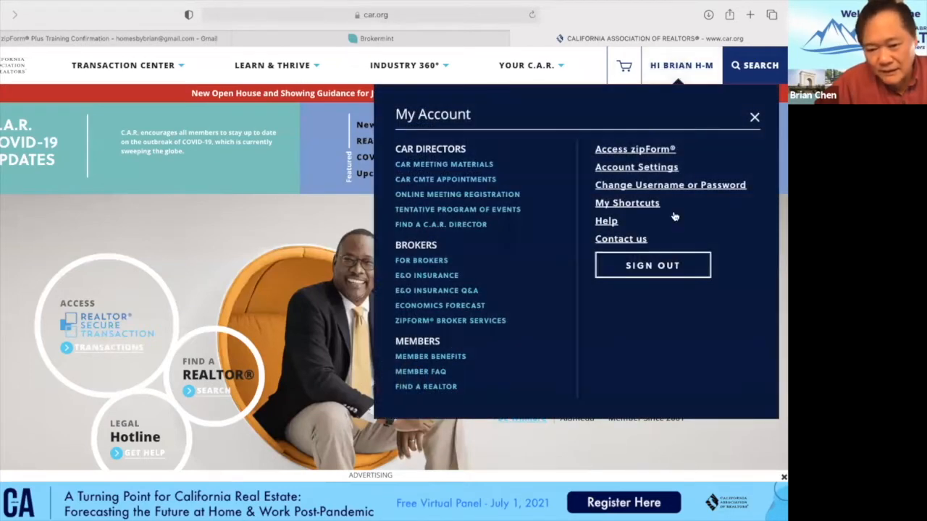
pyautogui.click(639, 268)
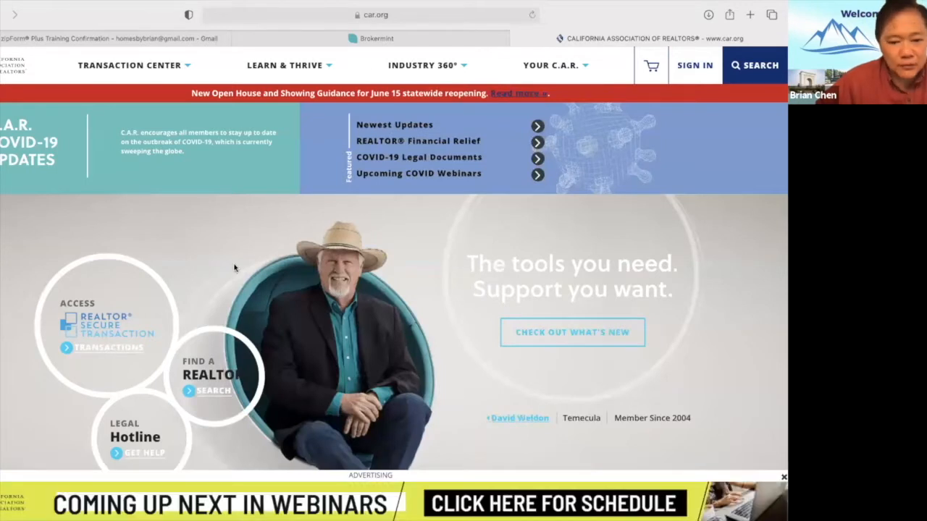
pyautogui.click(106, 350)
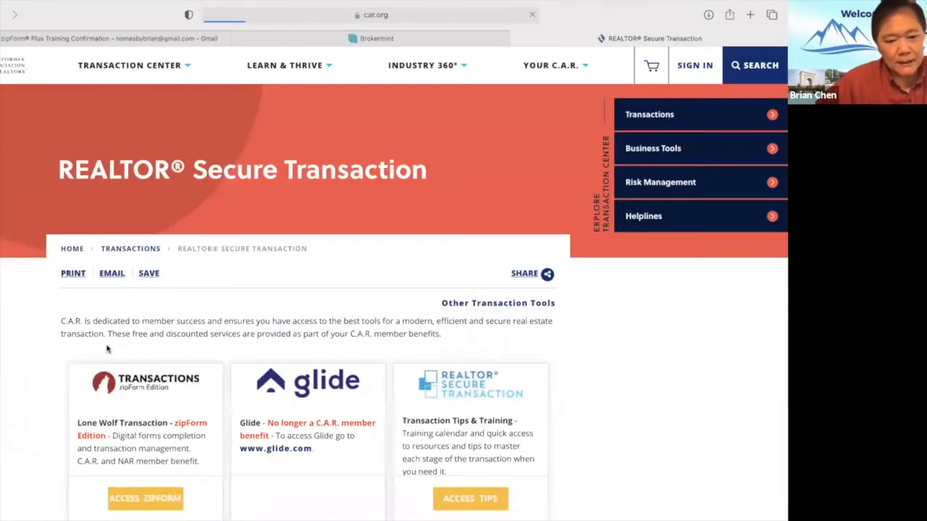
pyautogui.scroll(-3, 338, 366)
pyautogui.scroll(-3, 338, 366)
pyautogui.scroll(1, 327, 363)
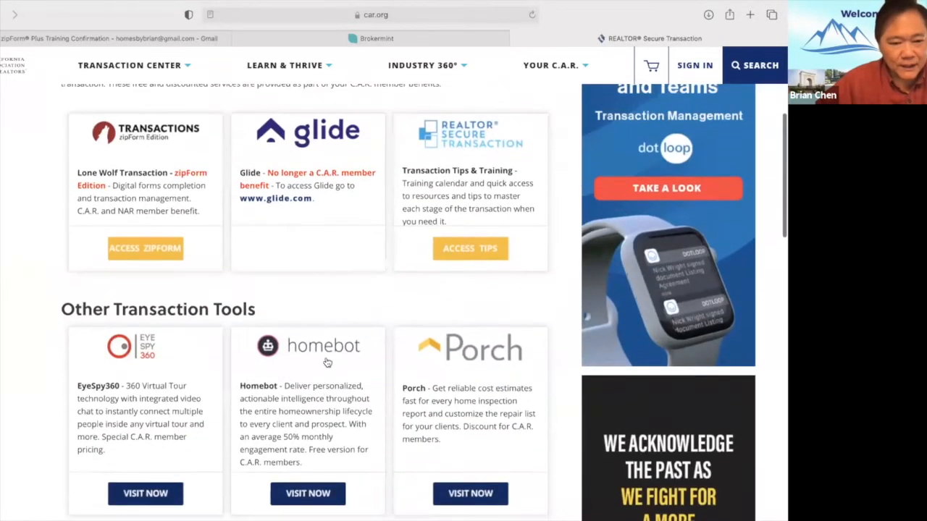
# Try ACCESS ZIPFORM, close the resulting Sign In tab, and go back a page.
pyautogui.click(158, 250)
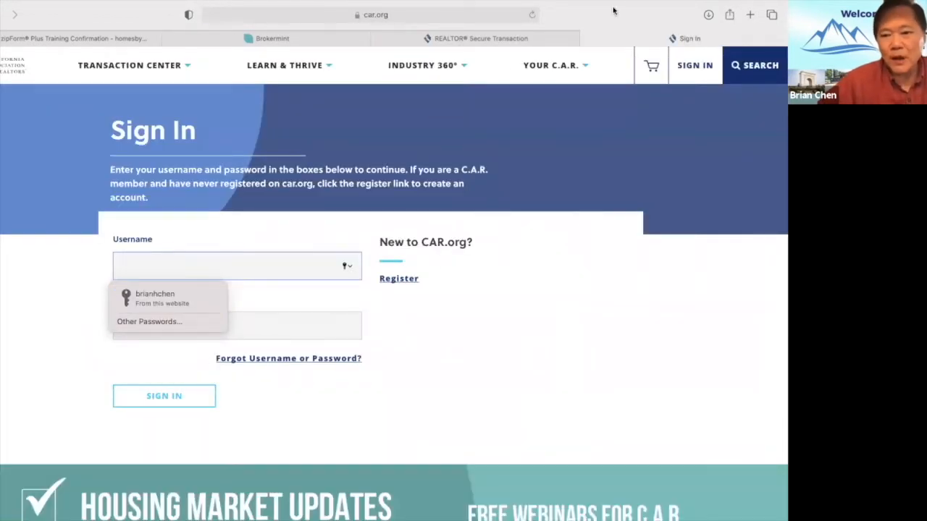
pyautogui.click(586, 38)
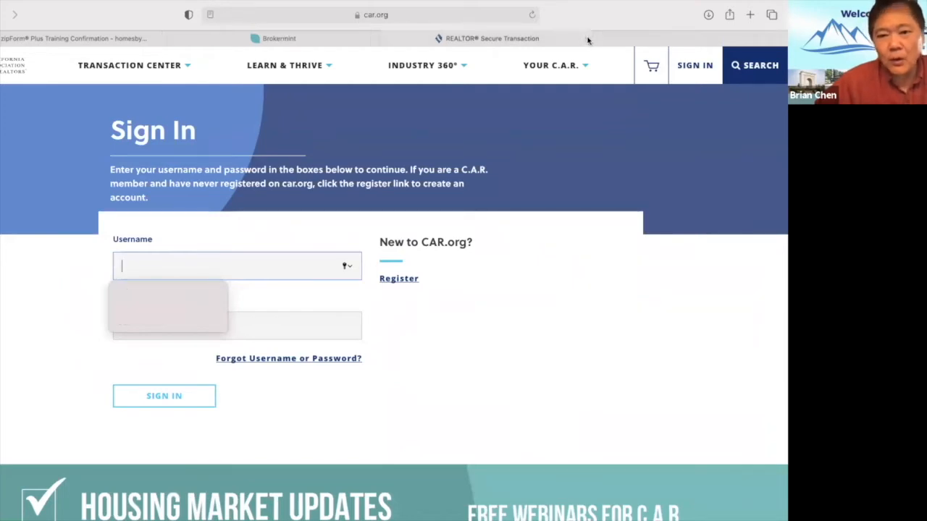
pyautogui.scroll(5, 393, 153)
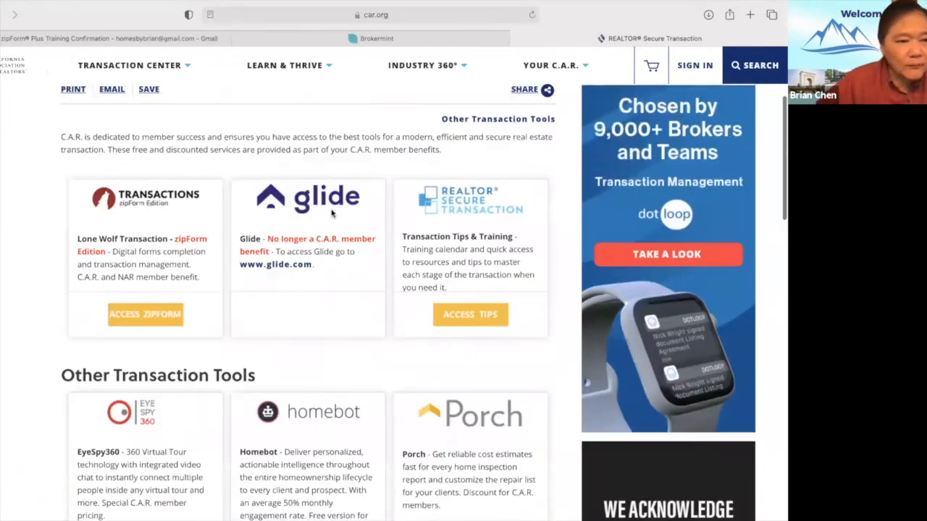
pyautogui.click(1, 15)
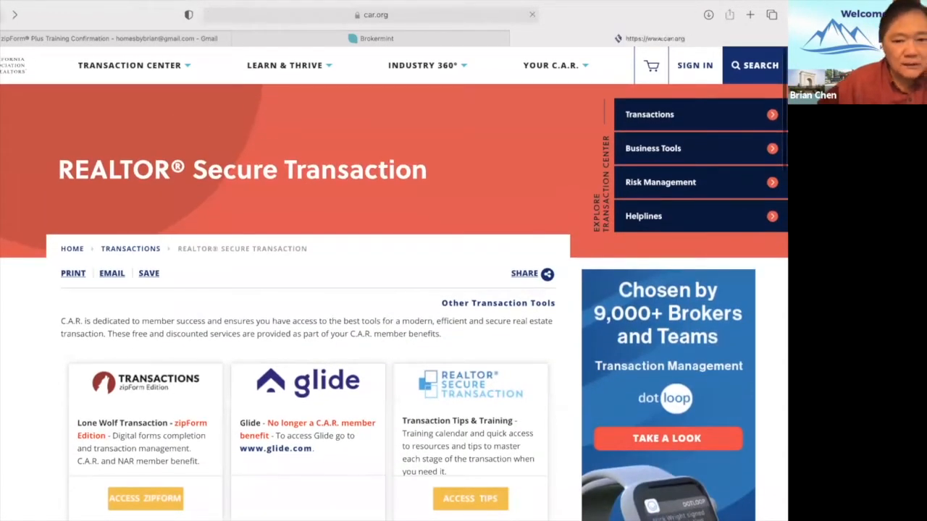
# Sign back in to car.org using the saved username and password.
pyautogui.click(693, 66)
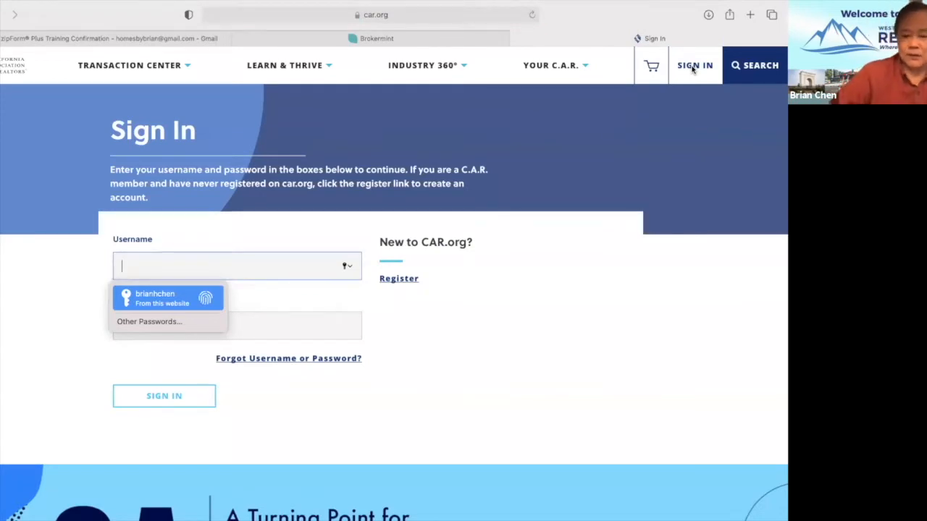
pyautogui.press('Return')
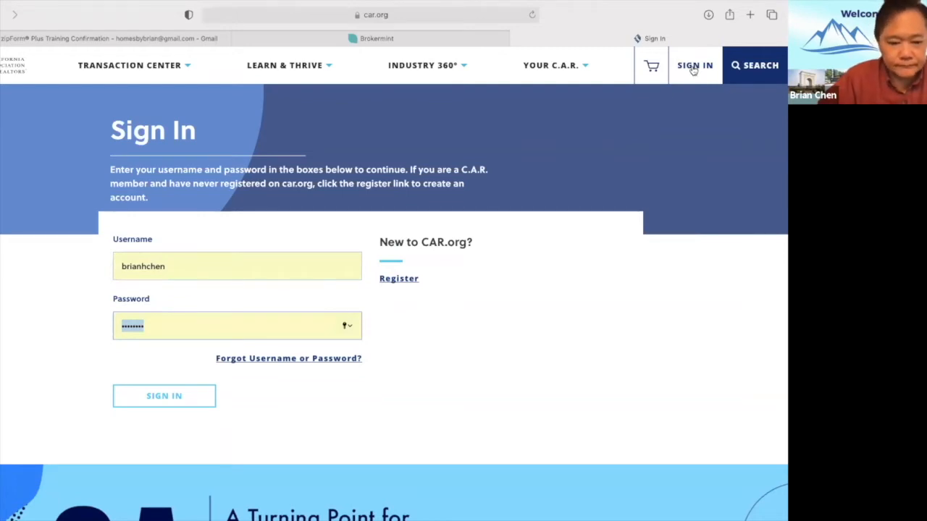
pyautogui.click(173, 404)
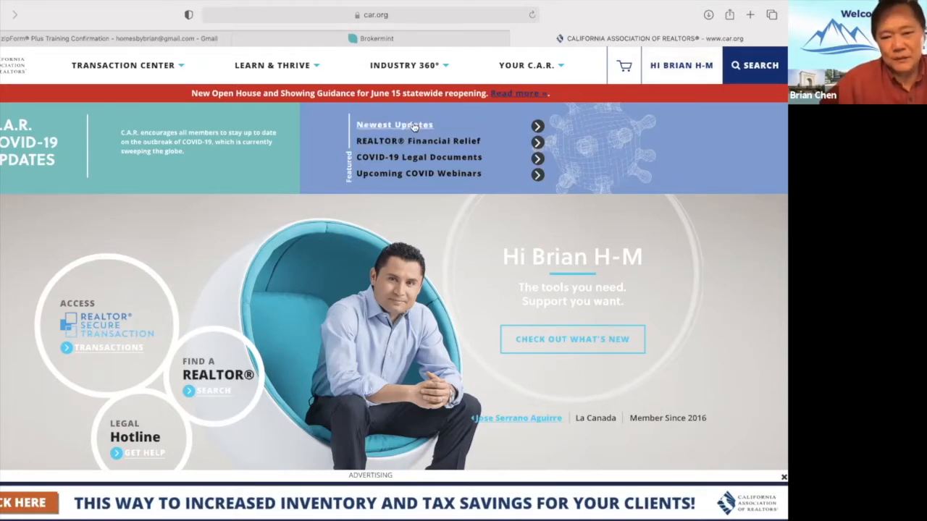
# Open Data & Statistics under INDUSTRY 360°, then show the TRANSACTION CENTER menu.
pyautogui.click(417, 67)
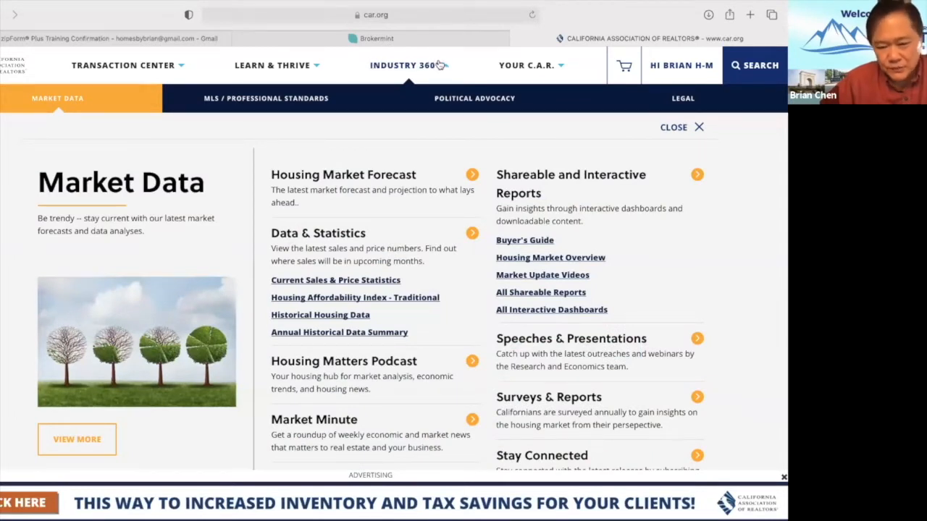
pyautogui.click(316, 242)
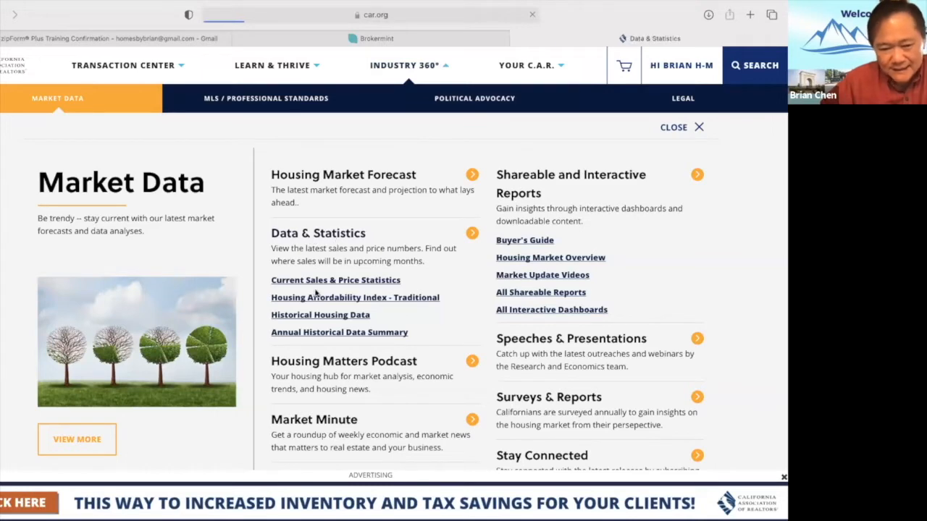
pyautogui.scroll(-3, 246, 326)
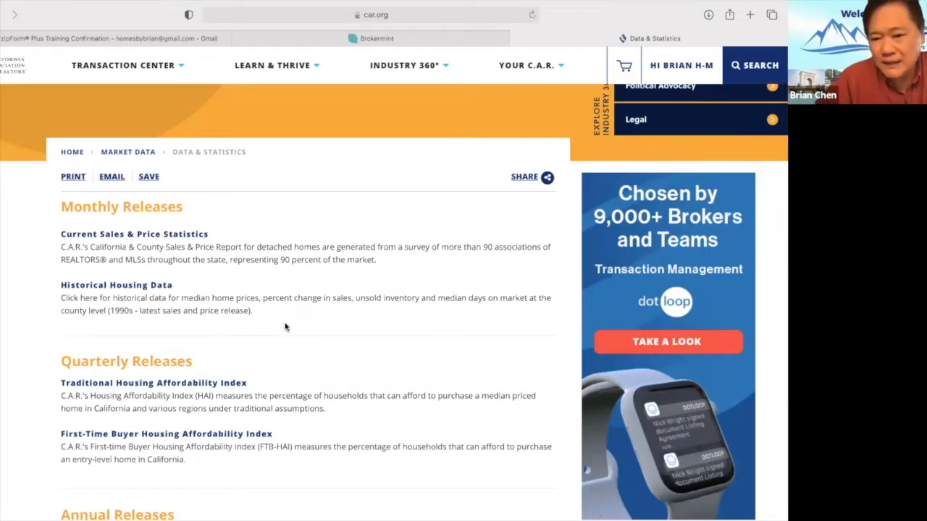
pyautogui.click(129, 65)
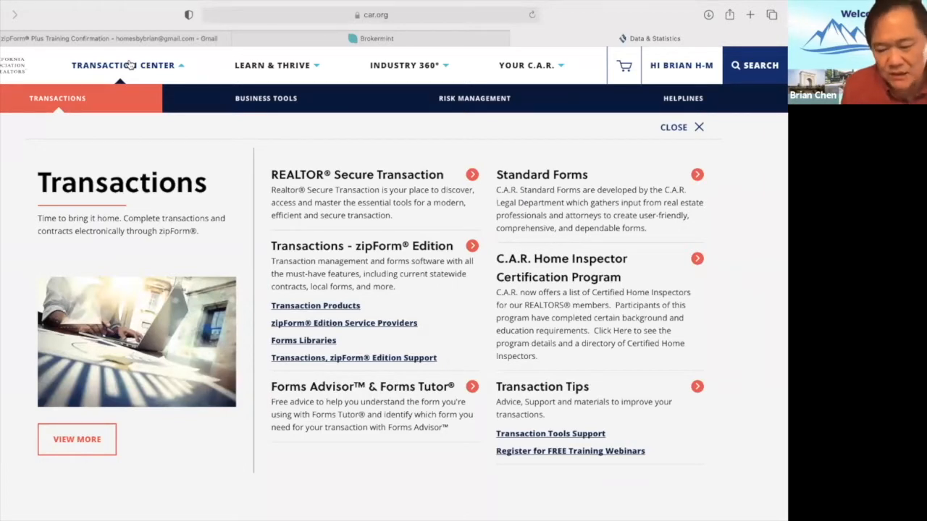
# View the full car.org Transactions page, then sign out of the C.A.R. member account.
pyautogui.click(75, 441)
pyautogui.scroll(-1, 263, 337)
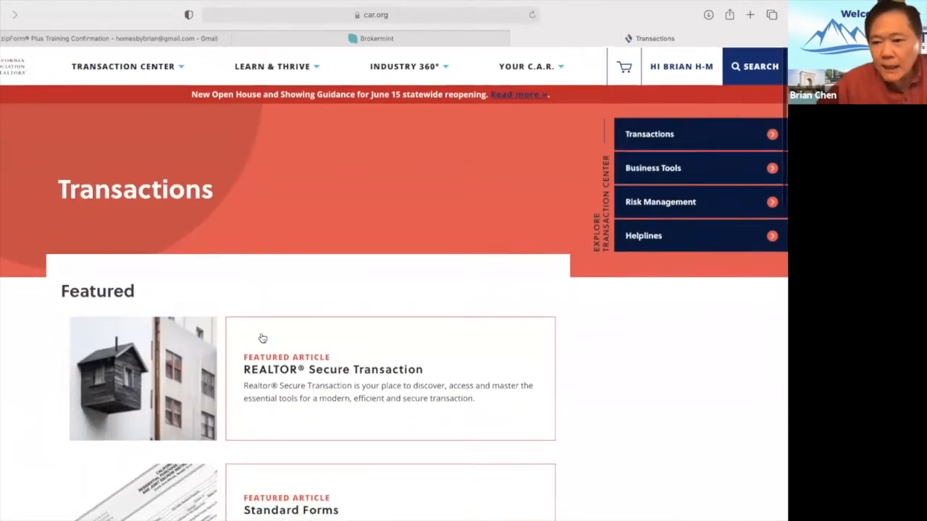
pyautogui.click(682, 68)
pyautogui.click(652, 266)
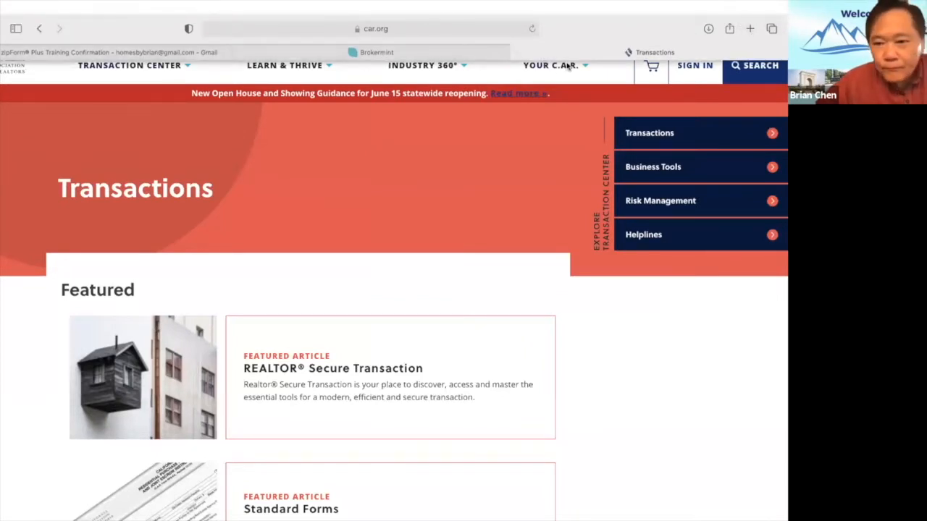
pyautogui.click(518, 53)
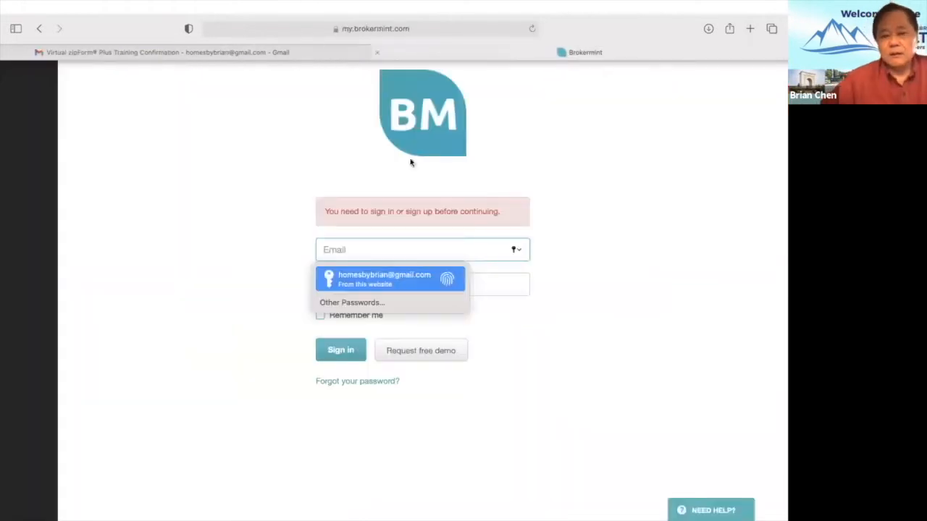
pyautogui.click(751, 15)
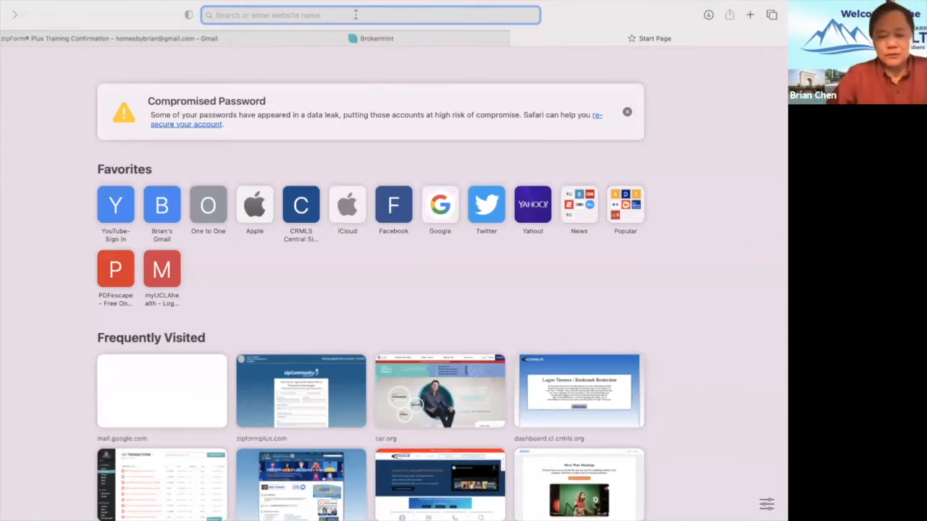
pyautogui.write('www')
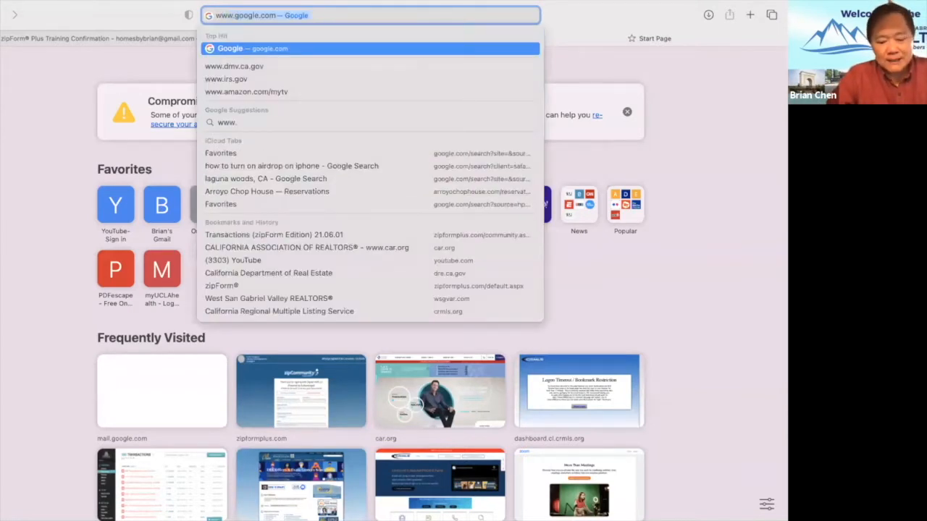
pyautogui.write('.car.or')
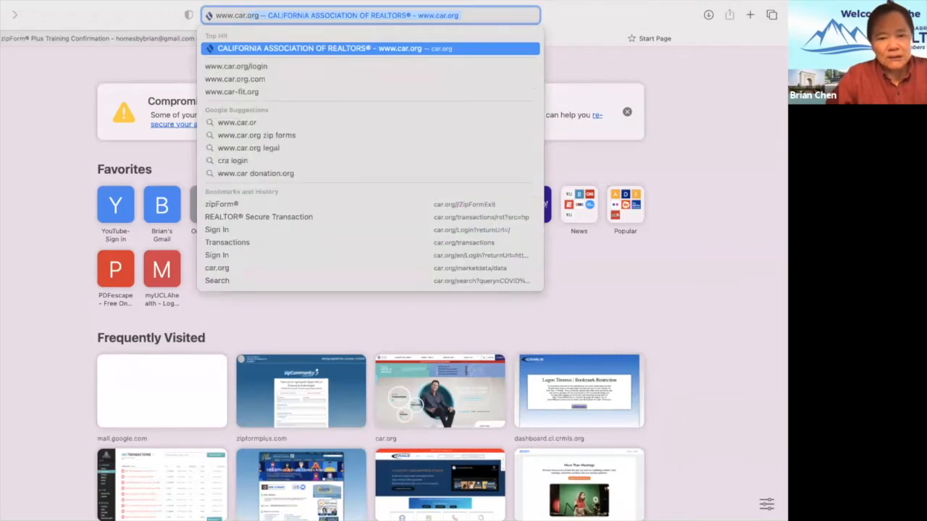
pyautogui.press('Return')
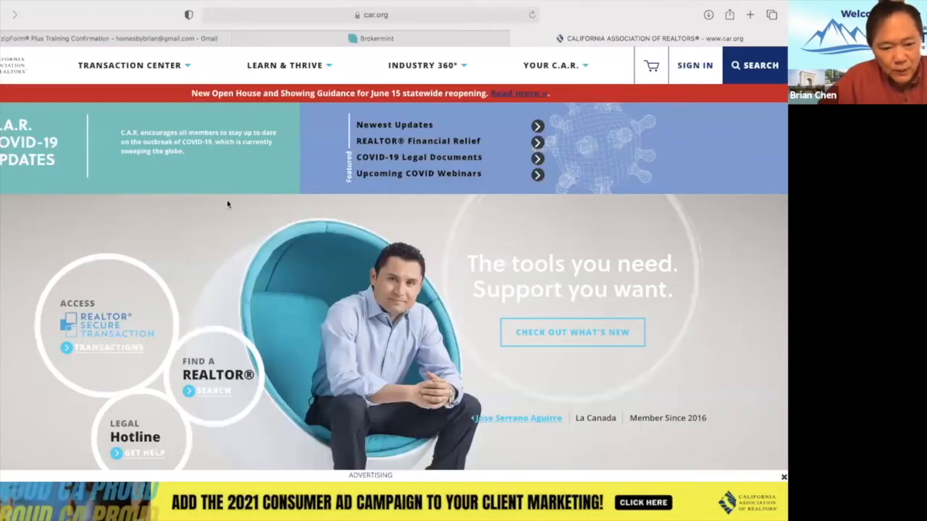
# Sign in to car.org with Safari's saved member login.
pyautogui.click(695, 67)
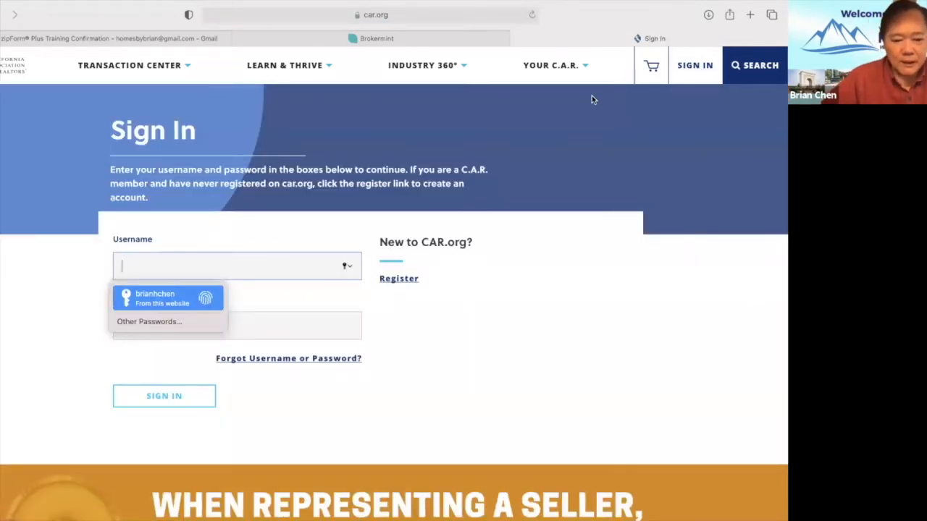
pyautogui.press('Return')
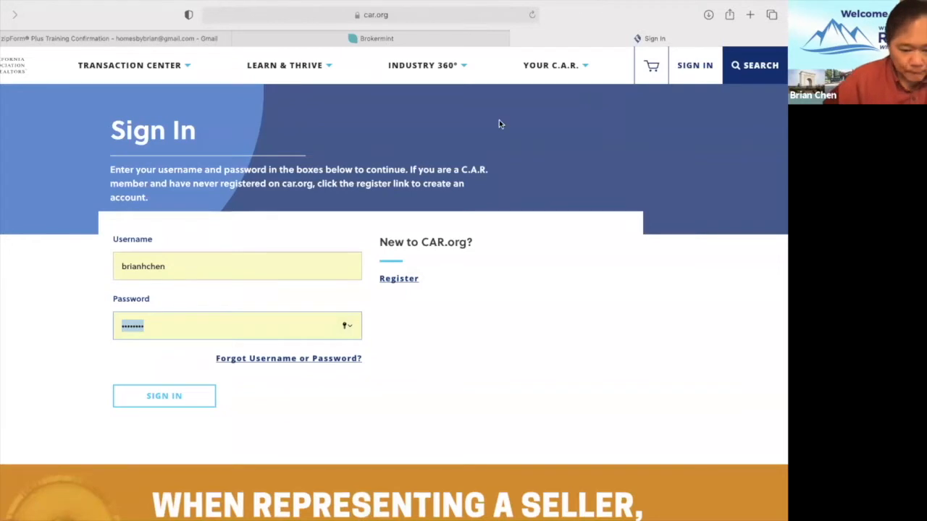
pyautogui.click(162, 397)
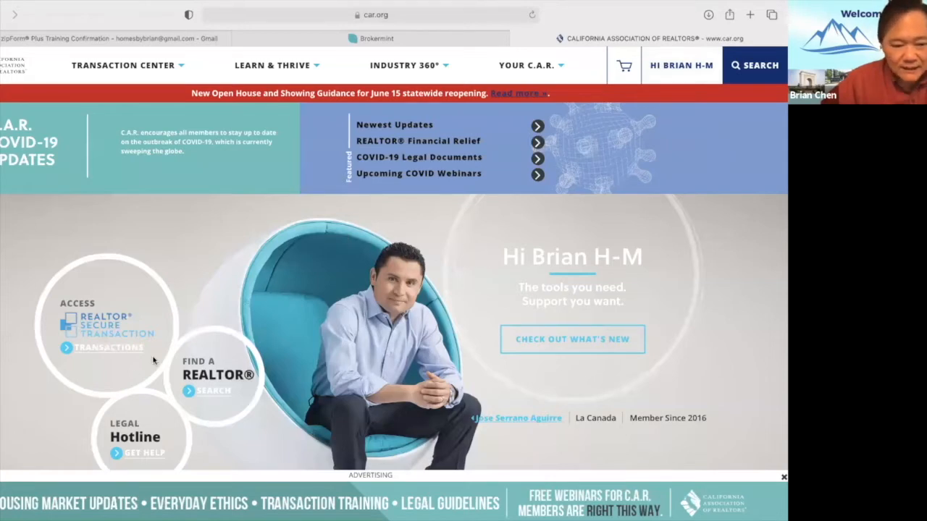
# Launch zipForm from REALTOR Secure Transaction and continue to the Lone Wolf Transactions list.
pyautogui.click(109, 348)
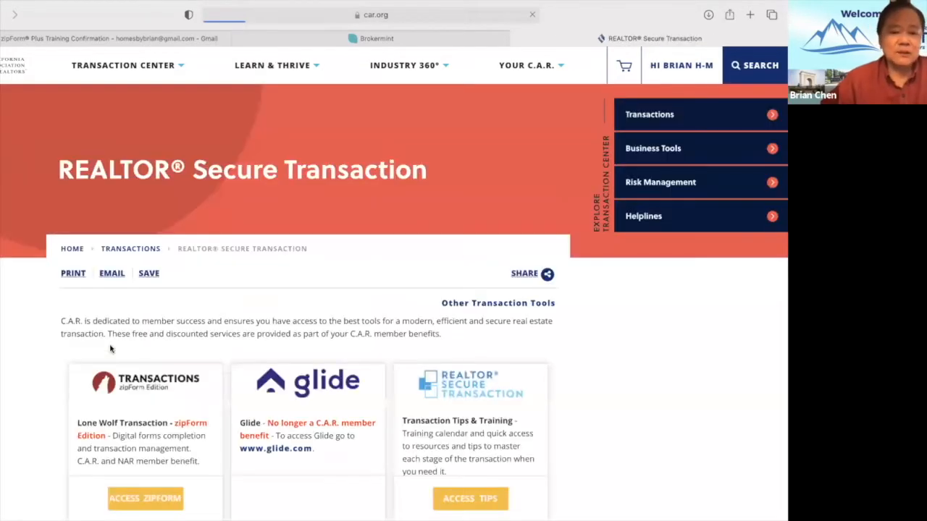
pyautogui.scroll(-5, 116, 362)
pyautogui.scroll(2, 124, 383)
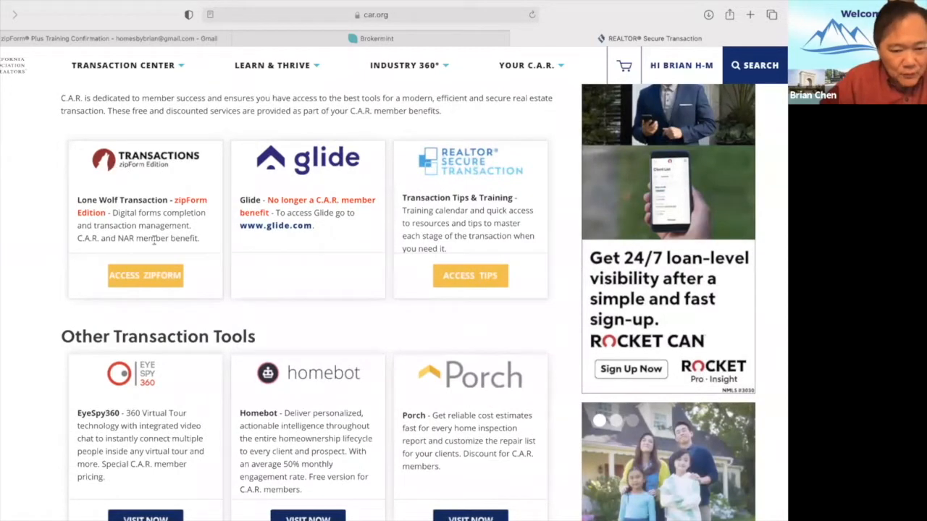
pyautogui.click(145, 278)
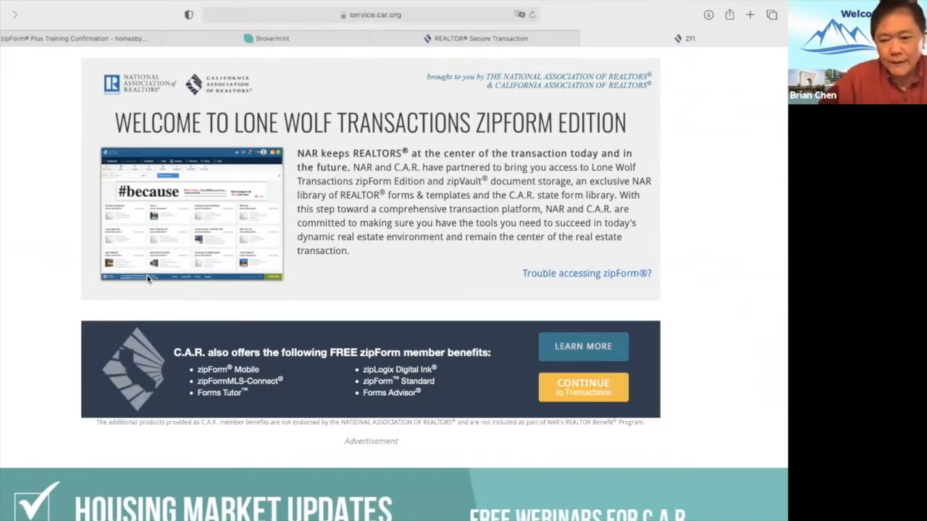
pyautogui.click(576, 385)
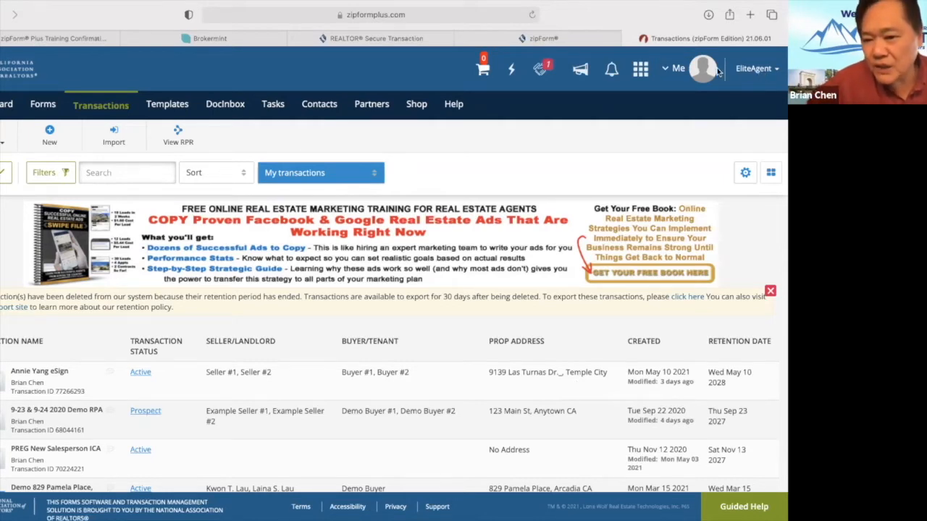
# Show the Me account panel with the agent's profile and language setting.
pyautogui.click(674, 70)
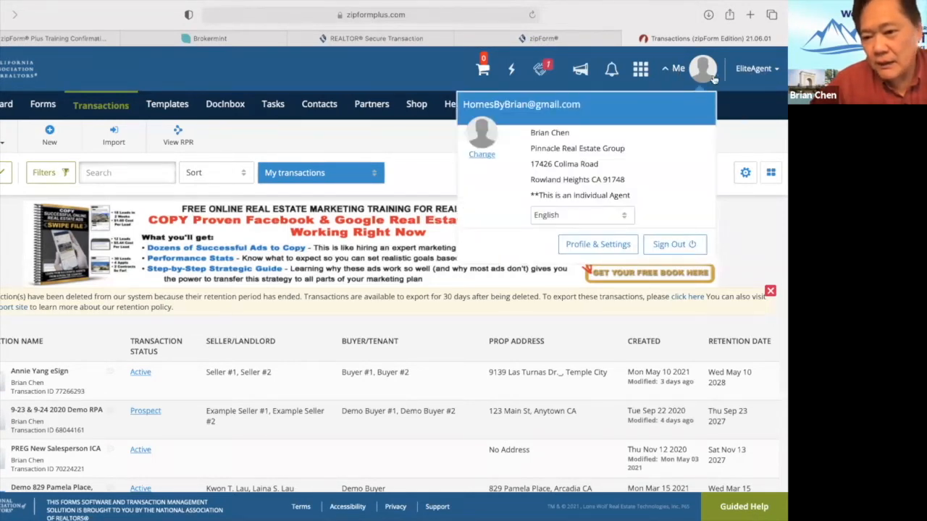
pyautogui.click(708, 76)
pyautogui.click(703, 70)
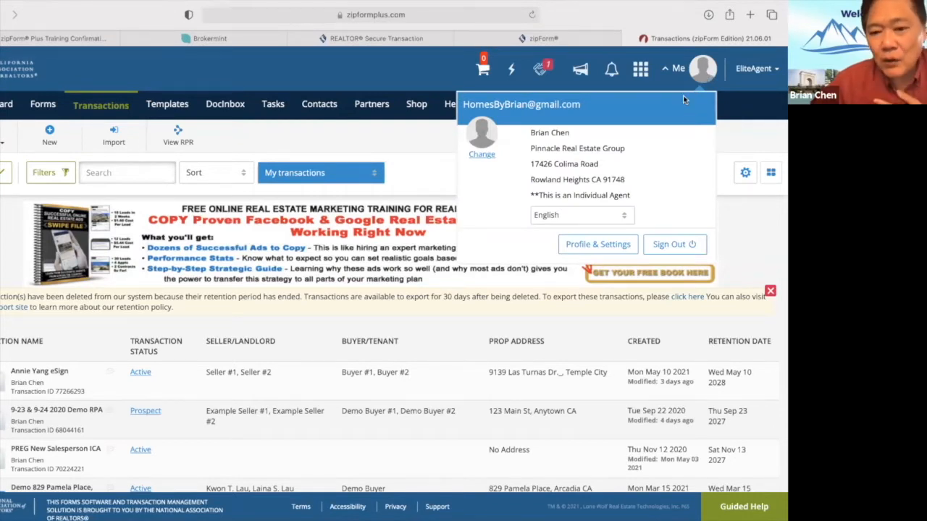
# Open Profile & Settings and review the agent's contact details and licence number.
pyautogui.click(592, 246)
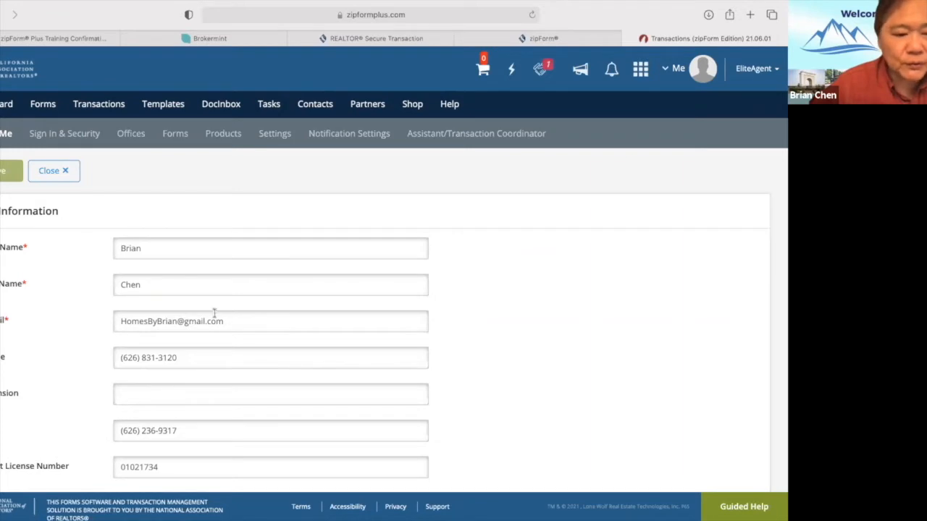
pyautogui.scroll(-1, 242, 354)
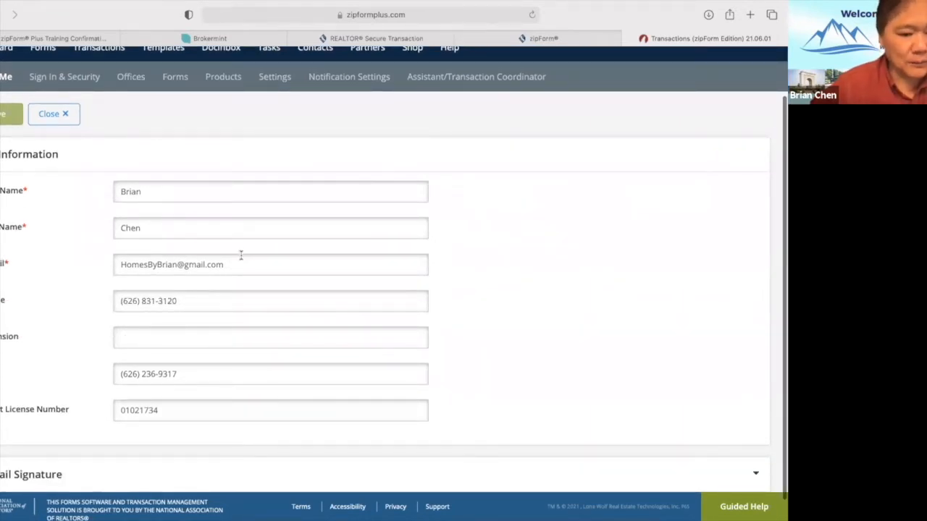
pyautogui.scroll(1, 242, 254)
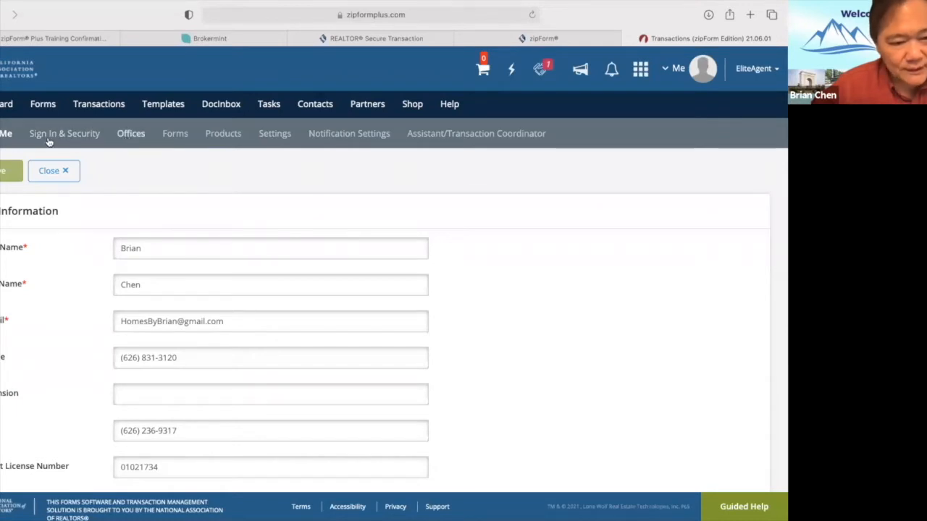
# Switch to Offices and review the brokerage's company name, office address and phone number.
pyautogui.click(133, 136)
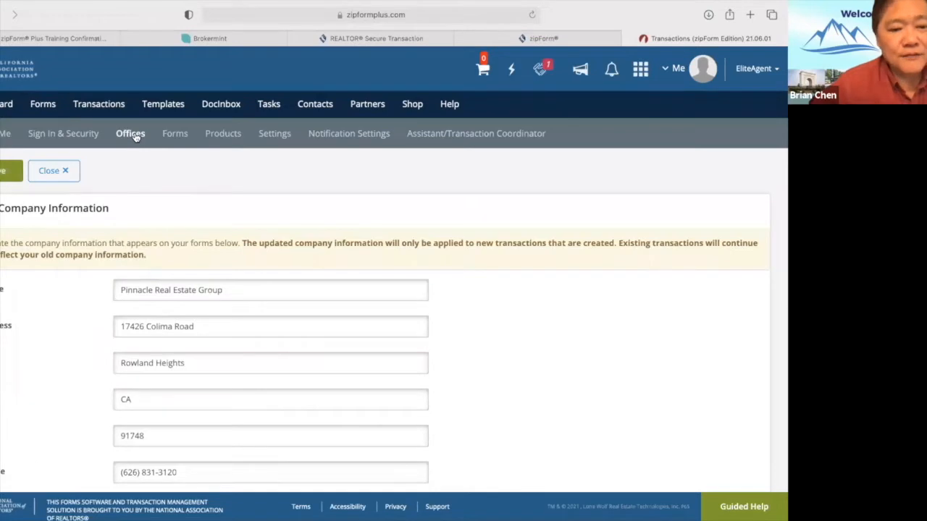
pyautogui.scroll(-1, 73, 299)
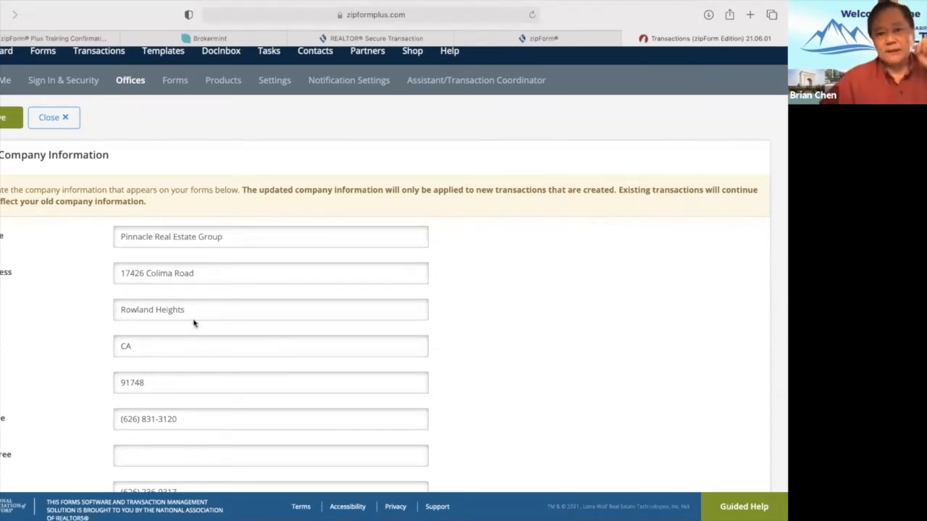
pyautogui.scroll(-2, 145, 302)
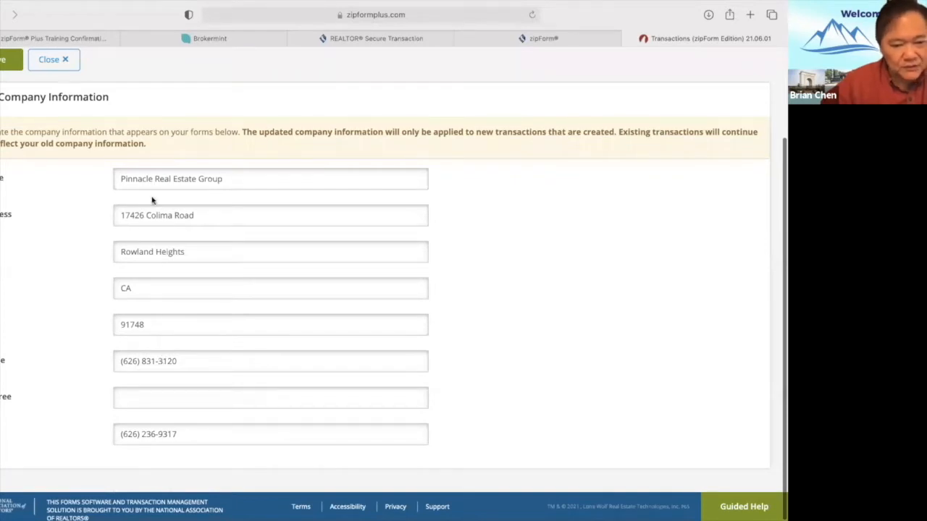
pyautogui.scroll(4, 226, 207)
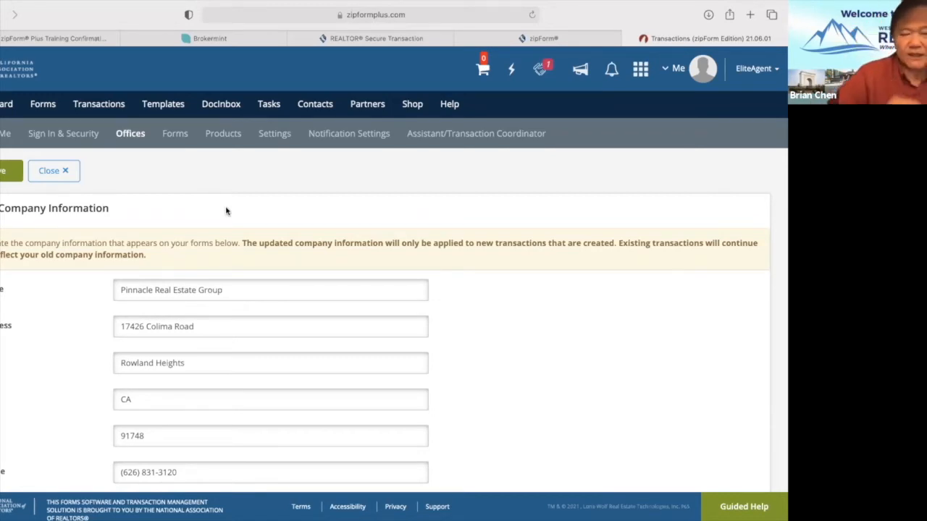
pyautogui.scroll(-1, 226, 210)
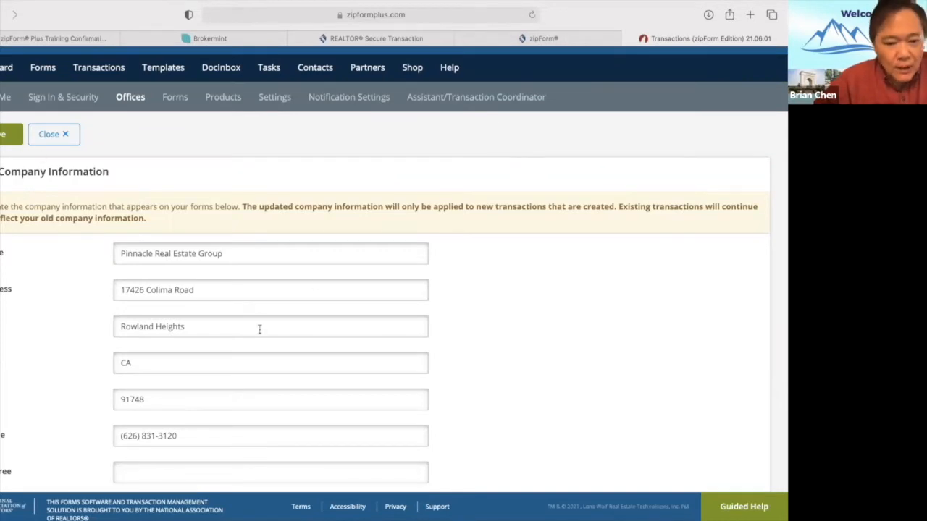
# Scroll through the Pinnacle Real Estate Group company information fields.
pyautogui.scroll(-2, 259, 329)
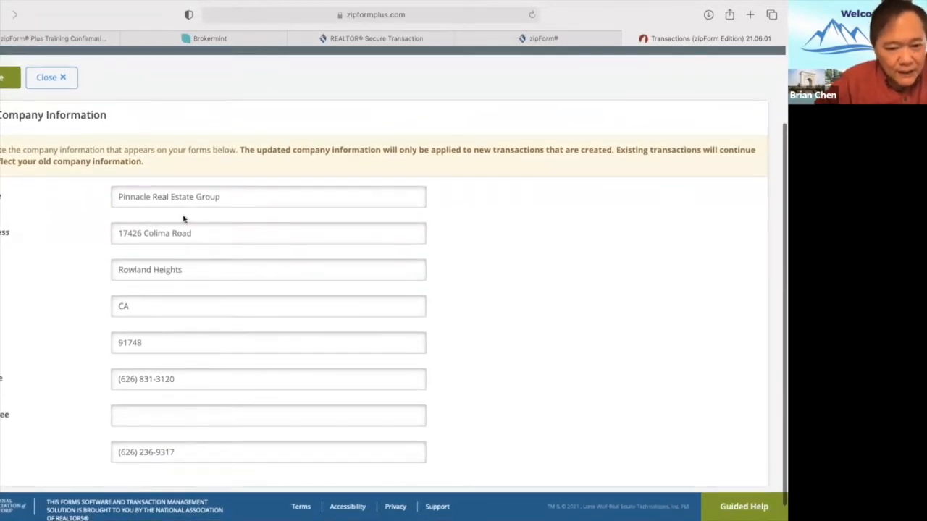
pyautogui.scroll(3, 312, 291)
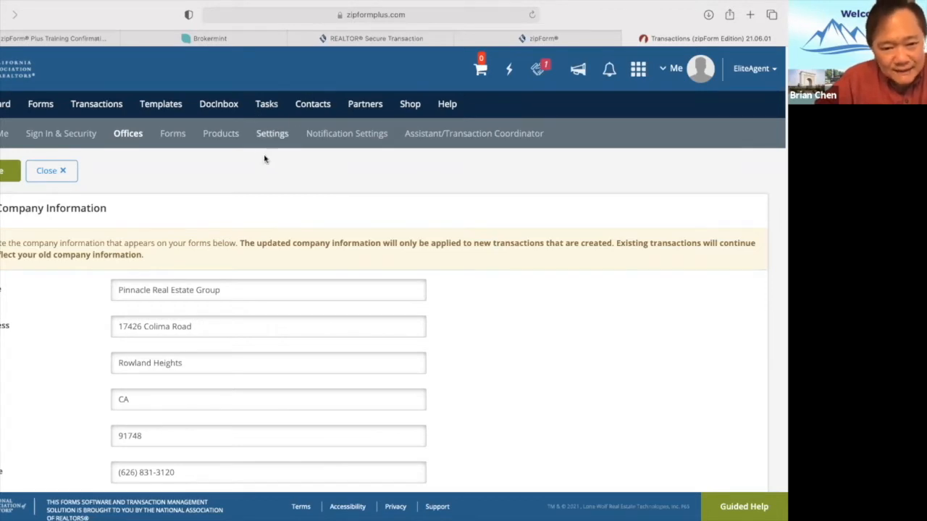
# Review Settings: Pacific Time Zone signature default and Transaction list landing page.
pyautogui.click(278, 137)
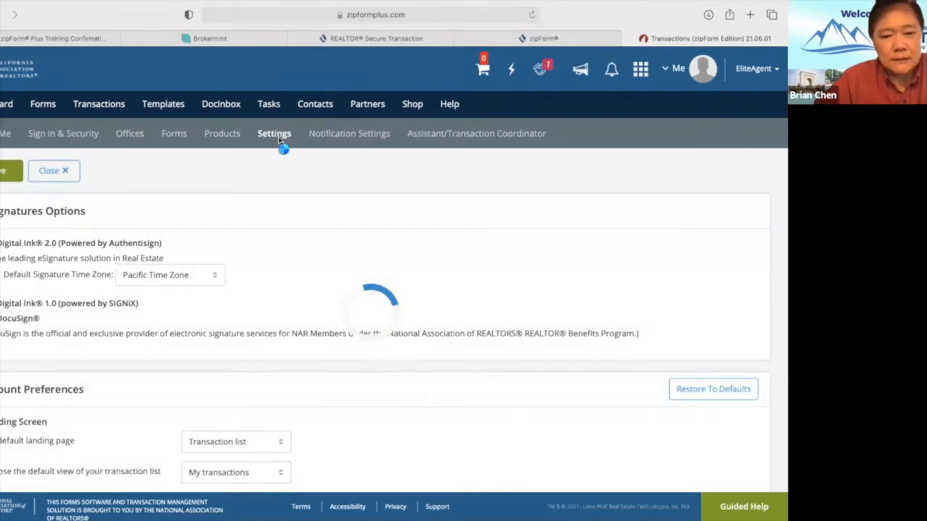
pyautogui.scroll(-1, 299, 294)
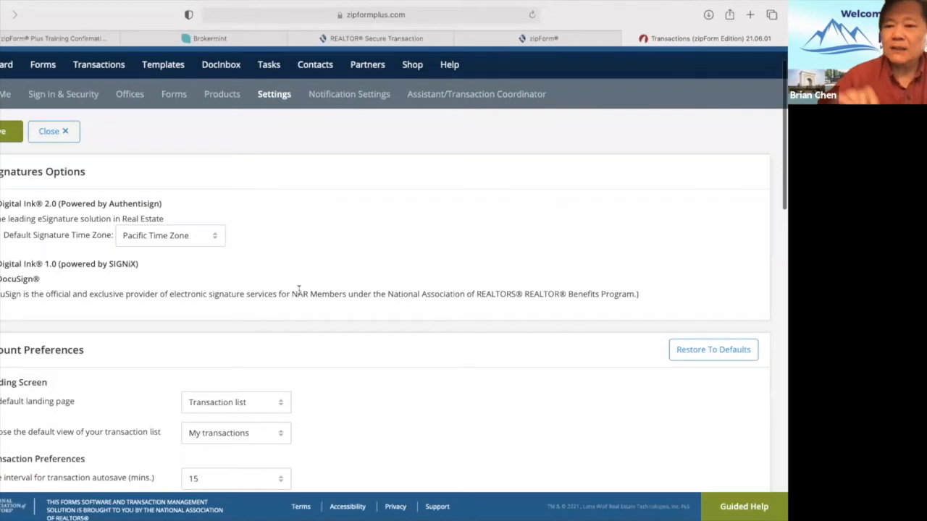
pyautogui.scroll(1, 300, 290)
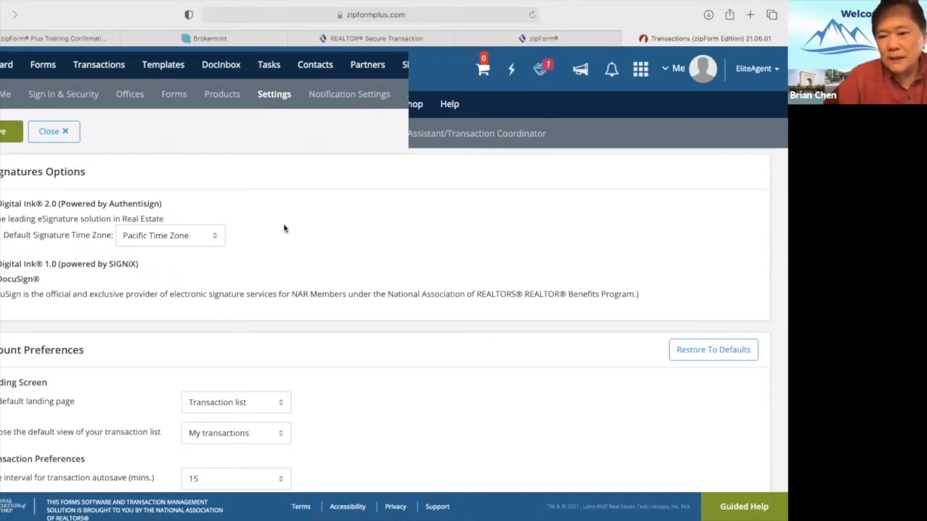
pyautogui.scroll(-3, 256, 205)
pyautogui.scroll(4, 255, 204)
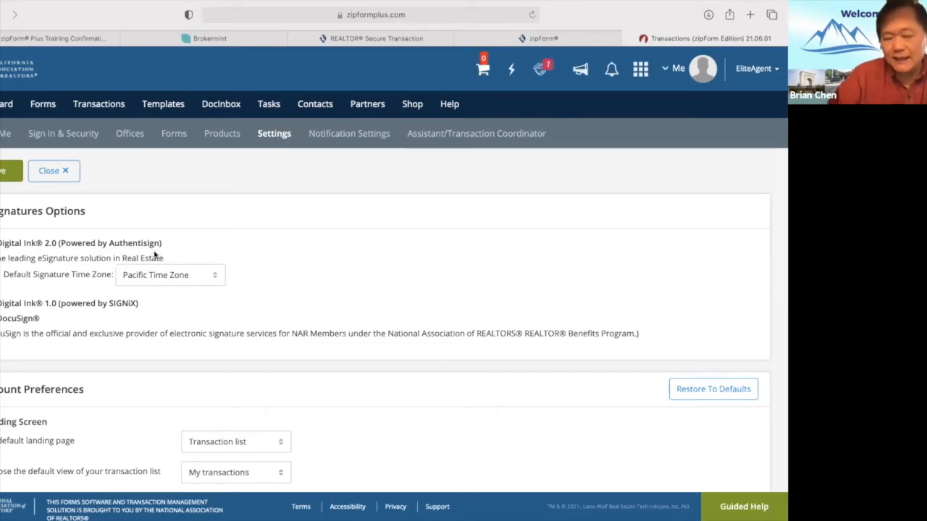
pyautogui.click(214, 276)
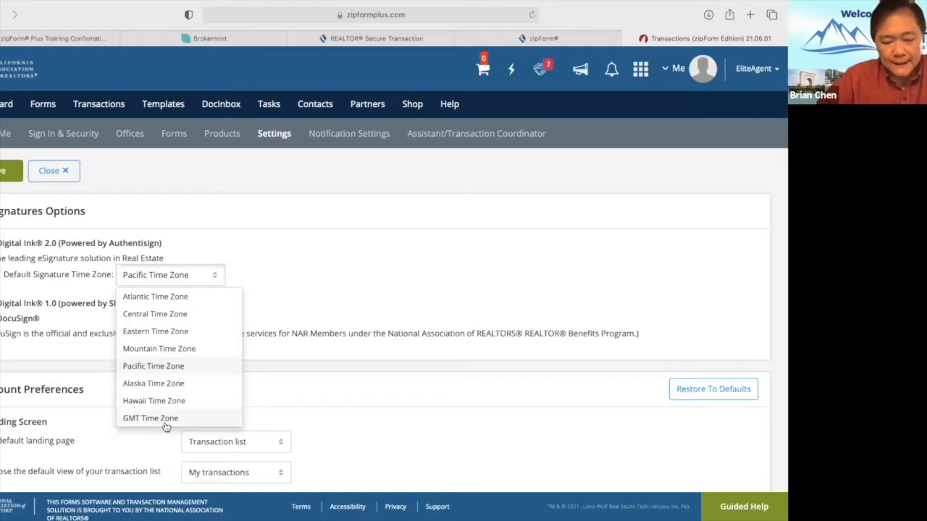
pyautogui.click(290, 274)
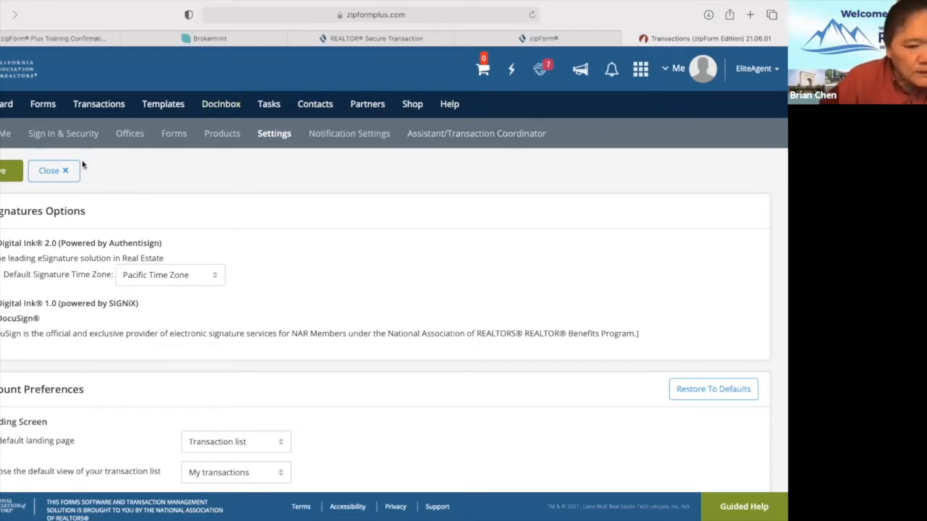
# Close Settings to return to the Transactions list, then open the Me account panel.
pyautogui.click(50, 171)
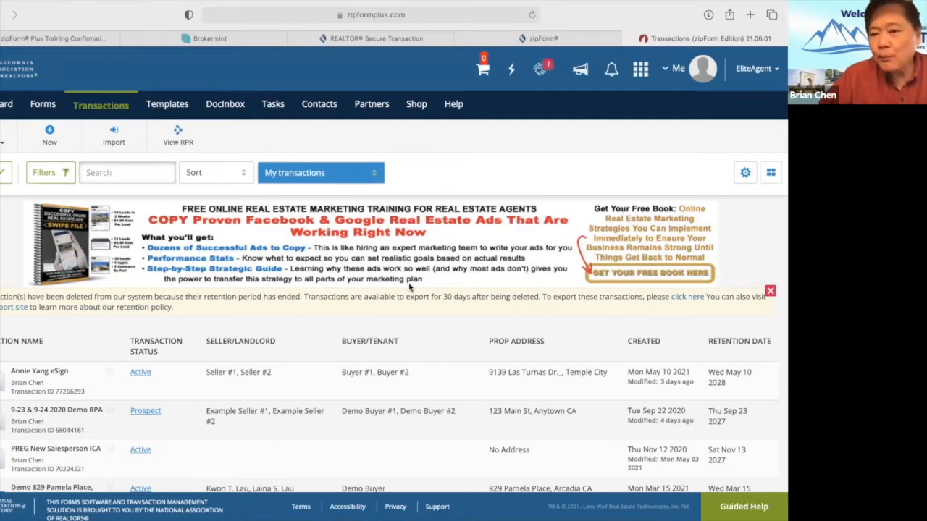
pyautogui.click(675, 70)
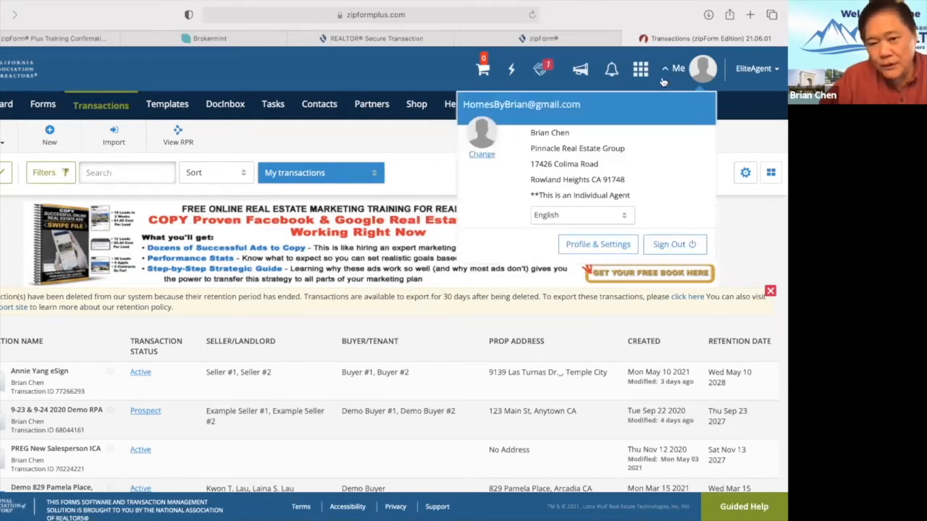
# Go from Profile & Settings through Sign In & Security to the Settings tab.
pyautogui.click(598, 244)
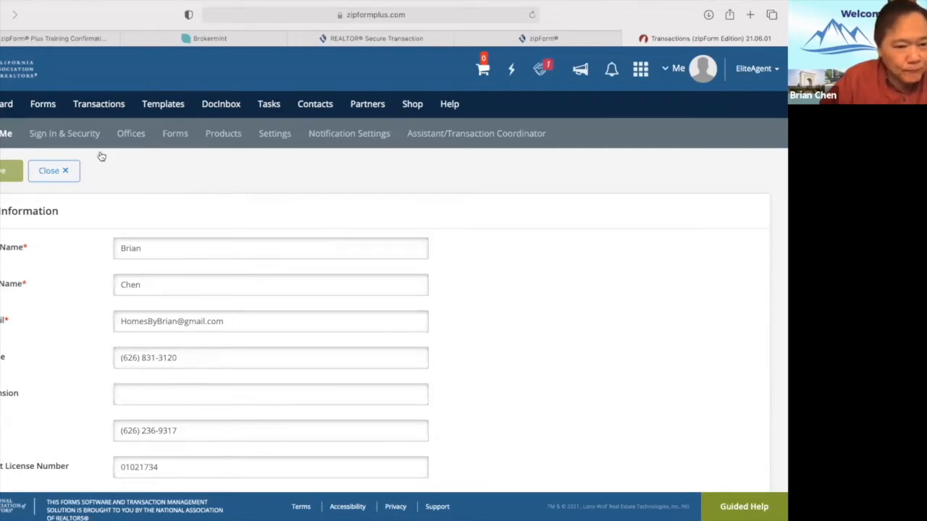
pyautogui.click(72, 134)
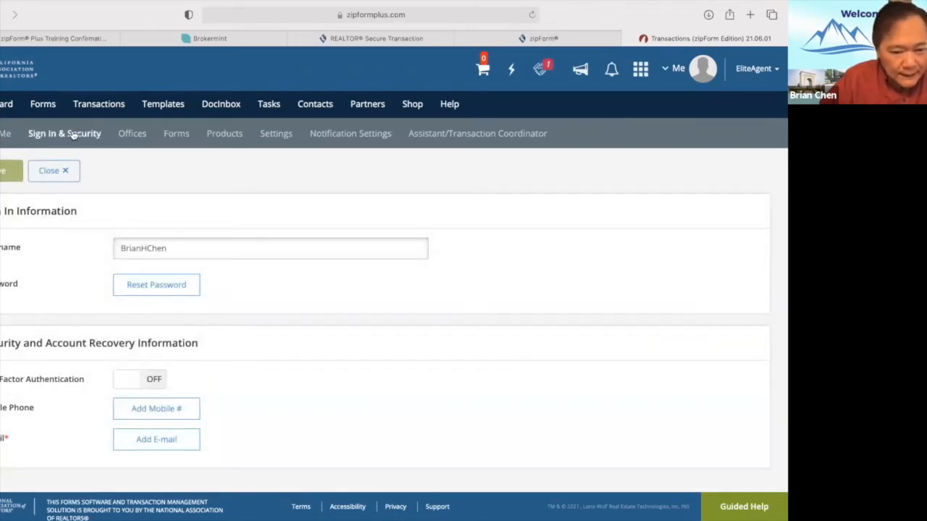
pyautogui.click(283, 135)
# Change Account Preferences' default landing page from Transaction list to Dashboard and save.
pyautogui.scroll(-3, 450, 337)
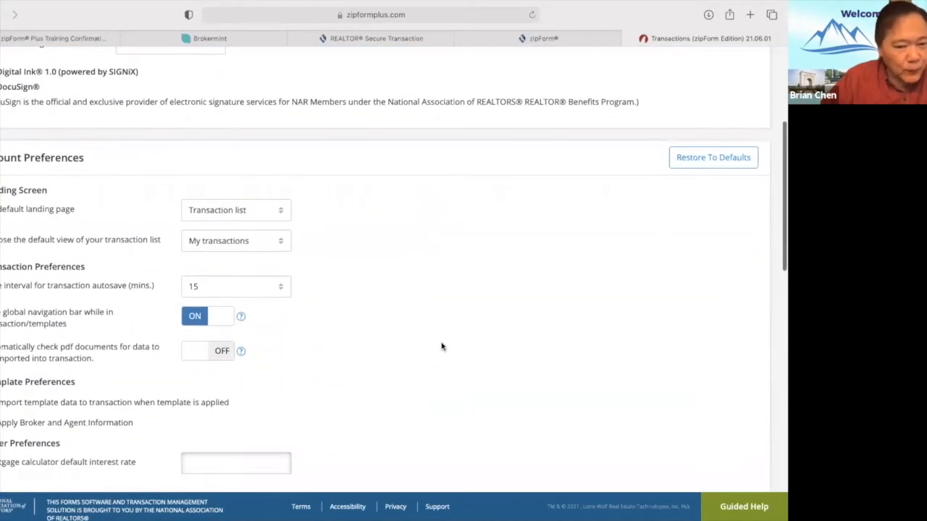
pyautogui.scroll(-1, 424, 354)
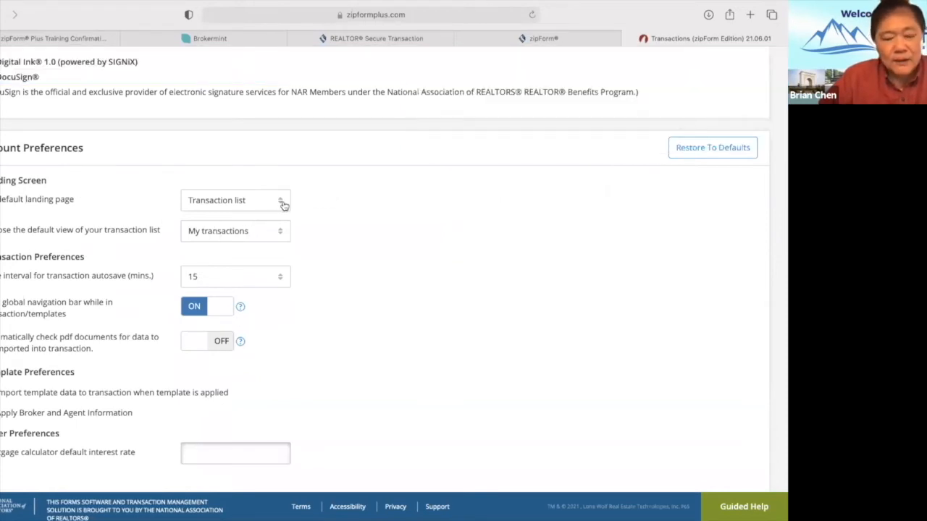
pyautogui.scroll(5, 283, 210)
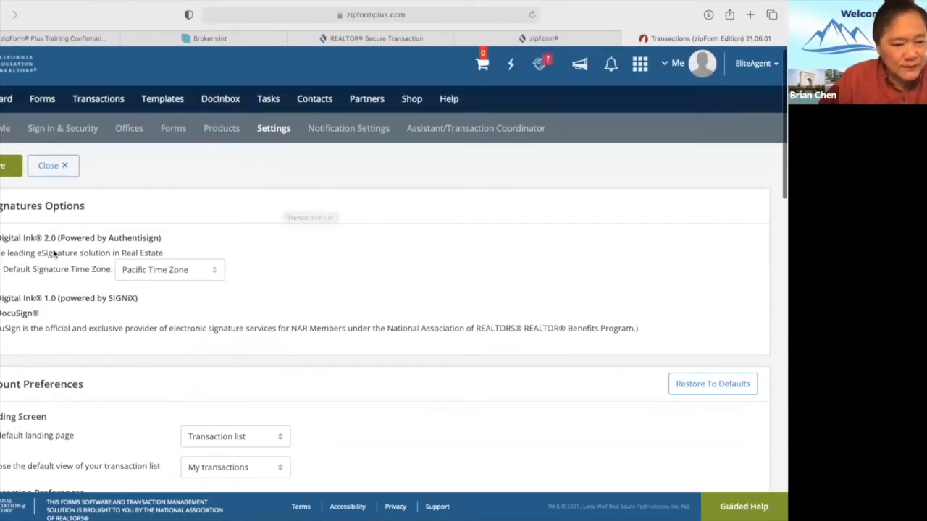
pyautogui.scroll(-2, 326, 259)
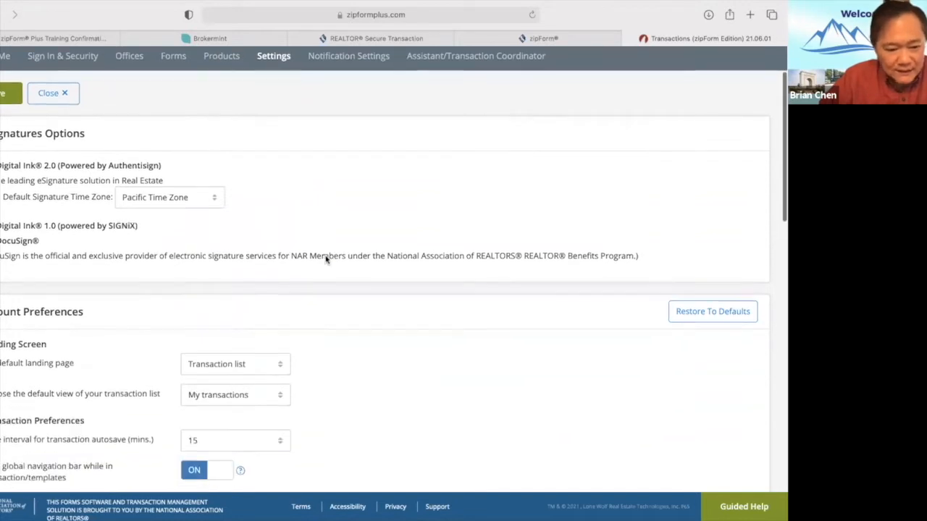
pyautogui.scroll(-1, 326, 259)
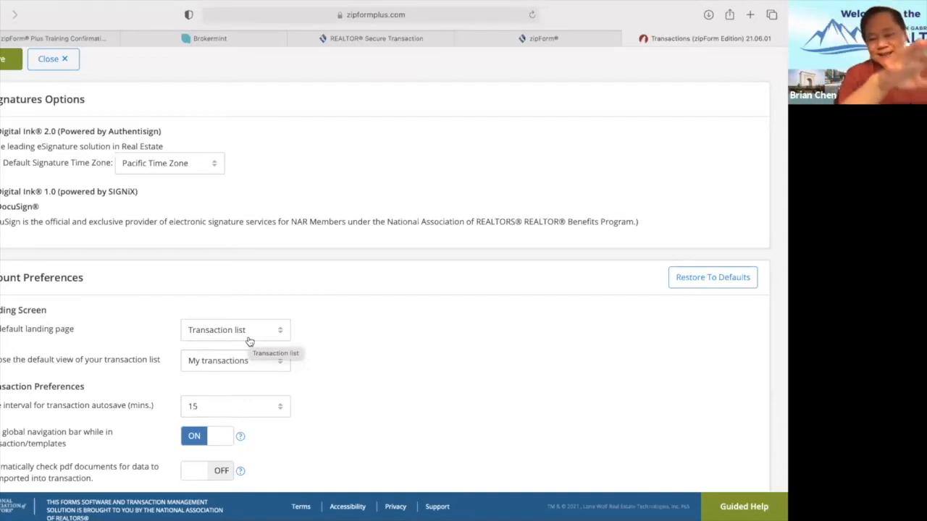
pyautogui.click(282, 332)
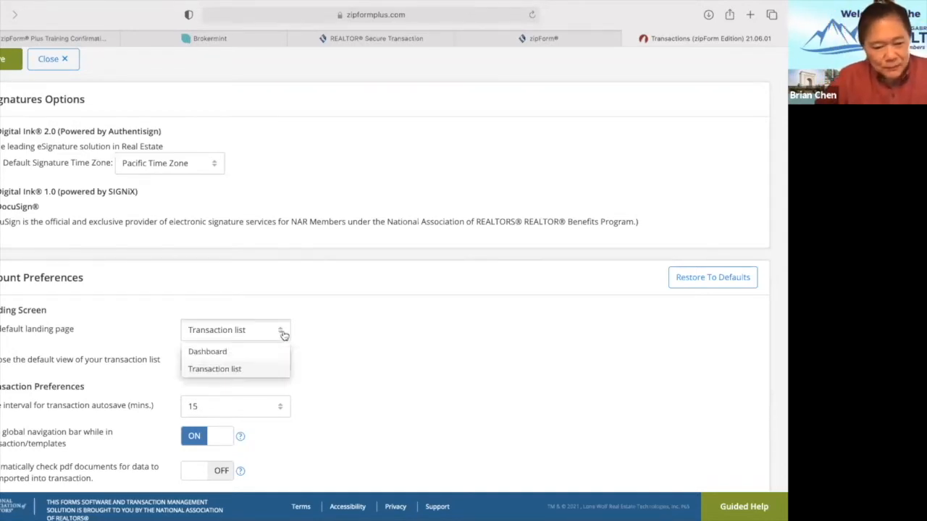
pyautogui.click(218, 352)
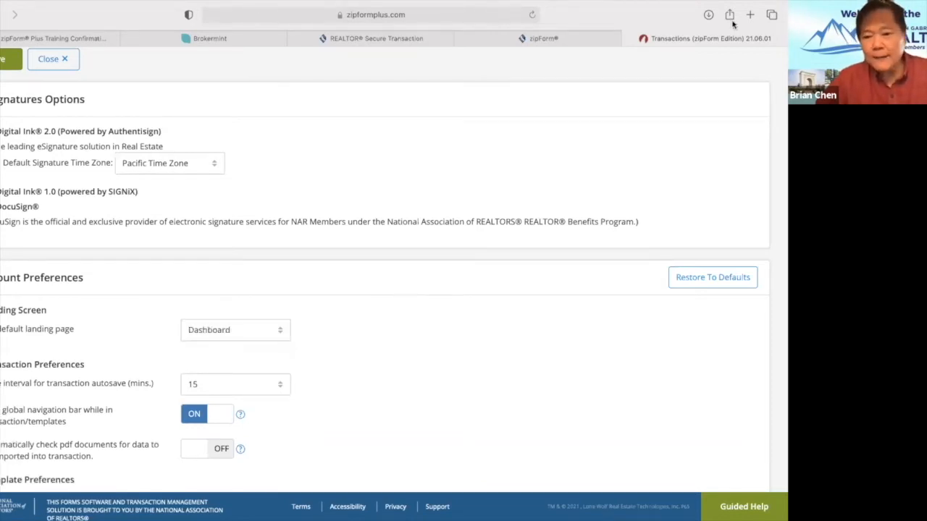
pyautogui.click(10, 60)
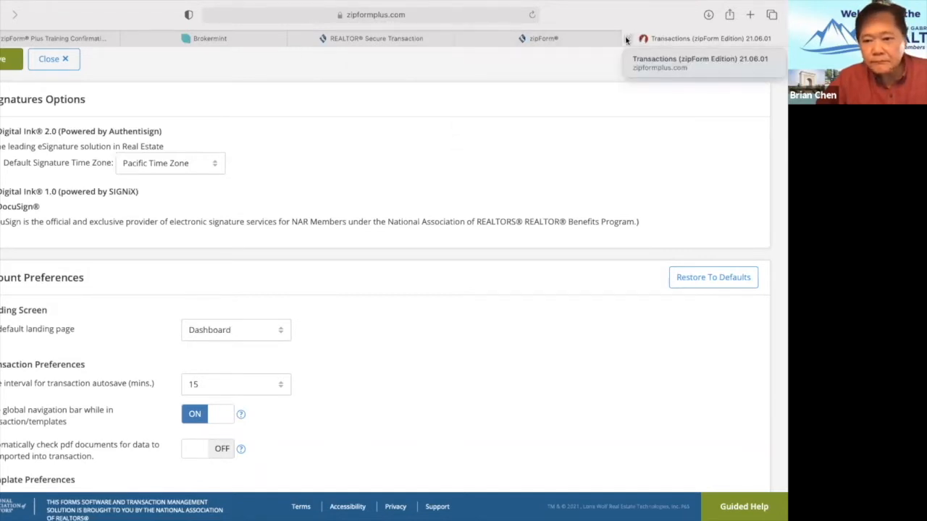
# Close the old Transactions tab and return to the car.org home page.
pyautogui.click(594, 34)
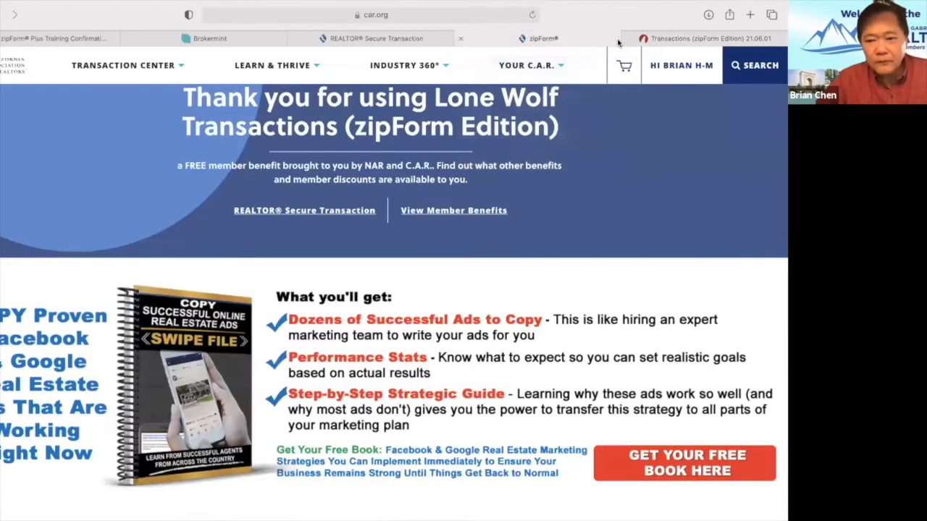
pyautogui.click(629, 39)
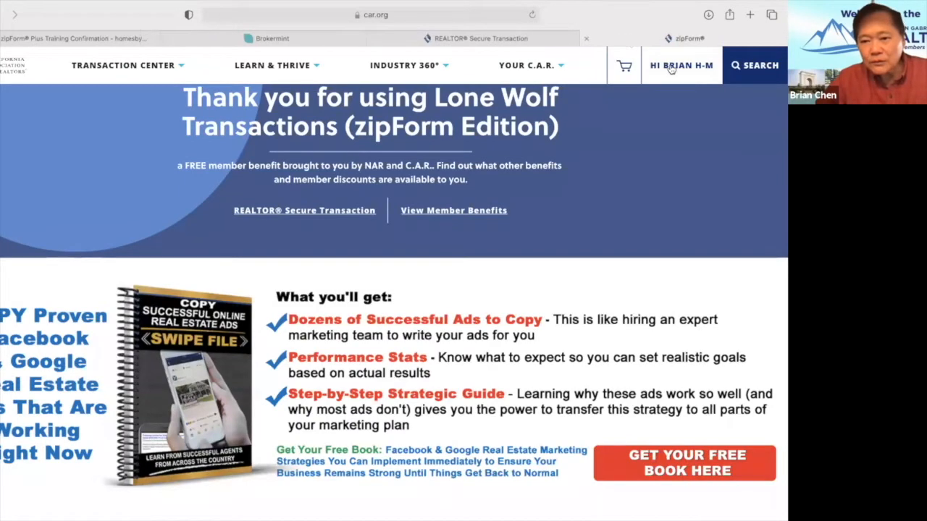
pyautogui.click(676, 66)
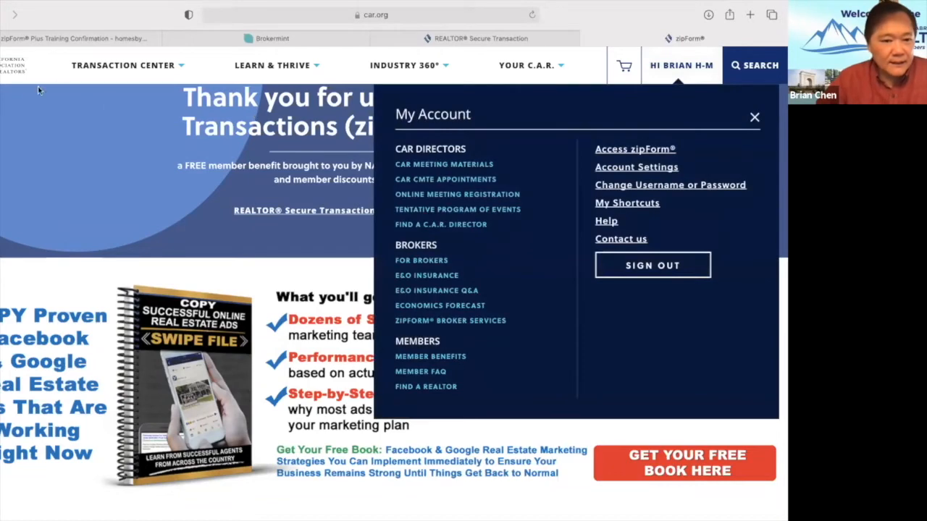
pyautogui.click(12, 66)
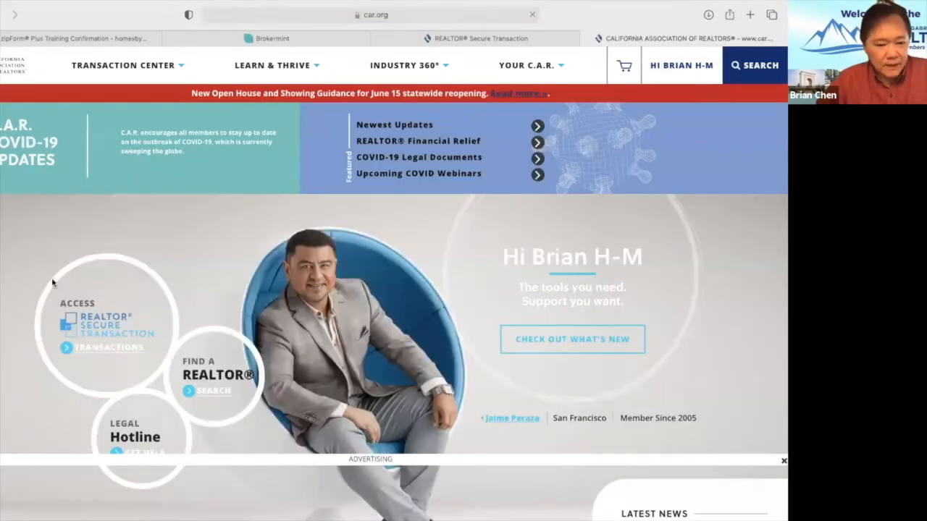
# Launch zipForm from the REALTOR® Secure Transaction page into a new tab.
pyautogui.click(92, 353)
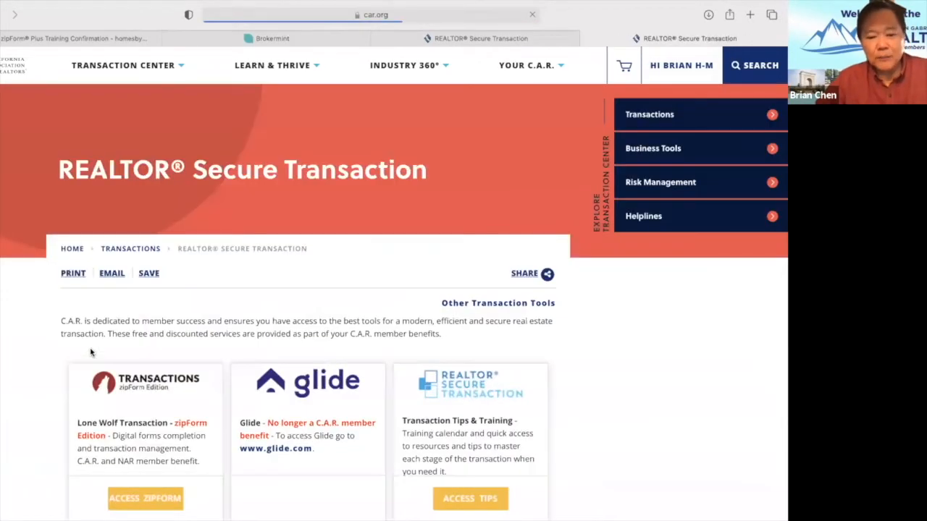
pyautogui.scroll(-2, 167, 351)
pyautogui.scroll(-5, 166, 351)
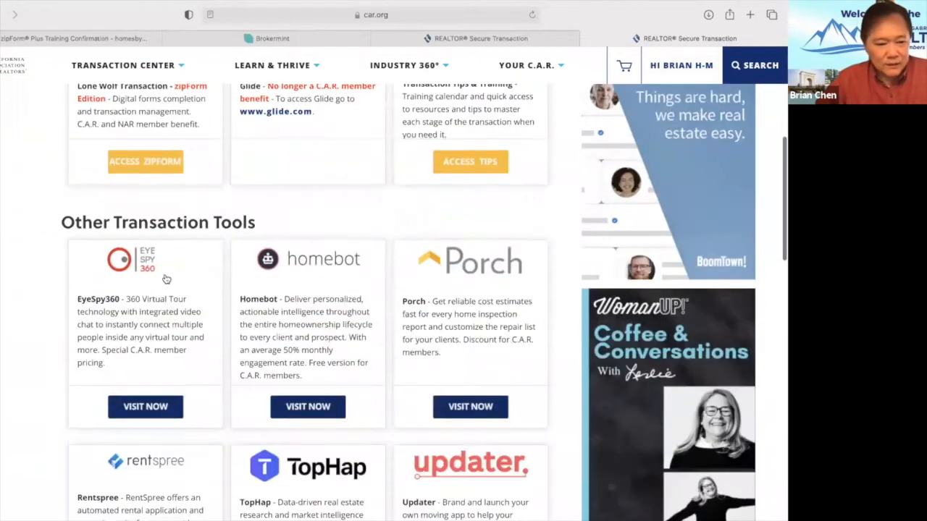
pyautogui.click(140, 161)
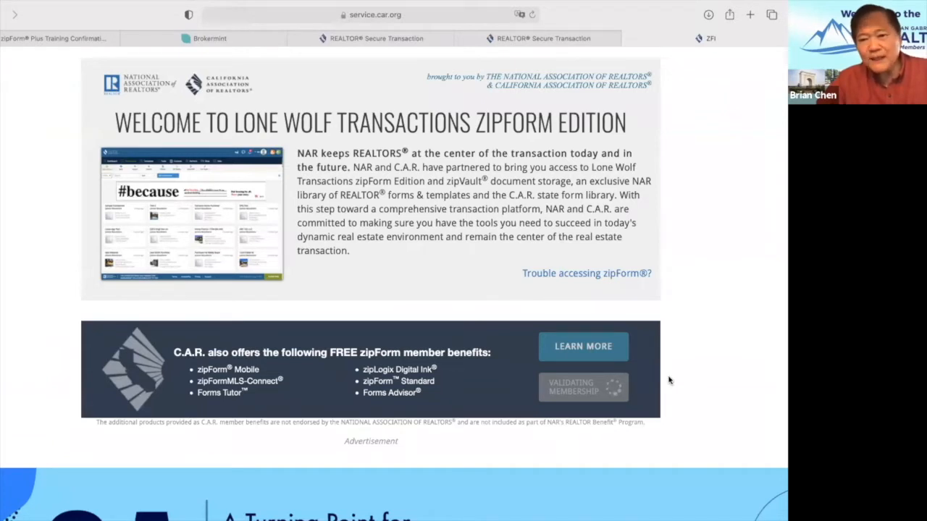
pyautogui.click(591, 394)
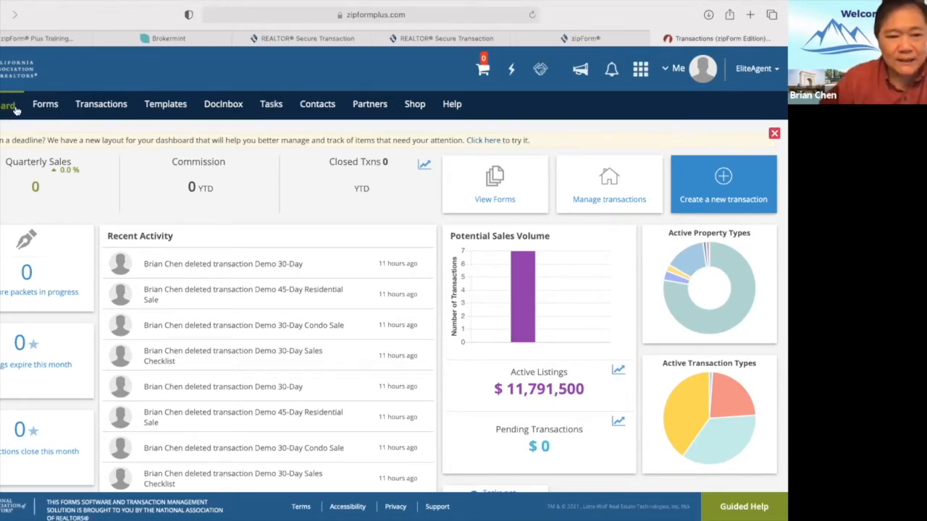
# Switch from the Dashboard to the Transactions list, filtered to My transactions.
pyautogui.click(93, 107)
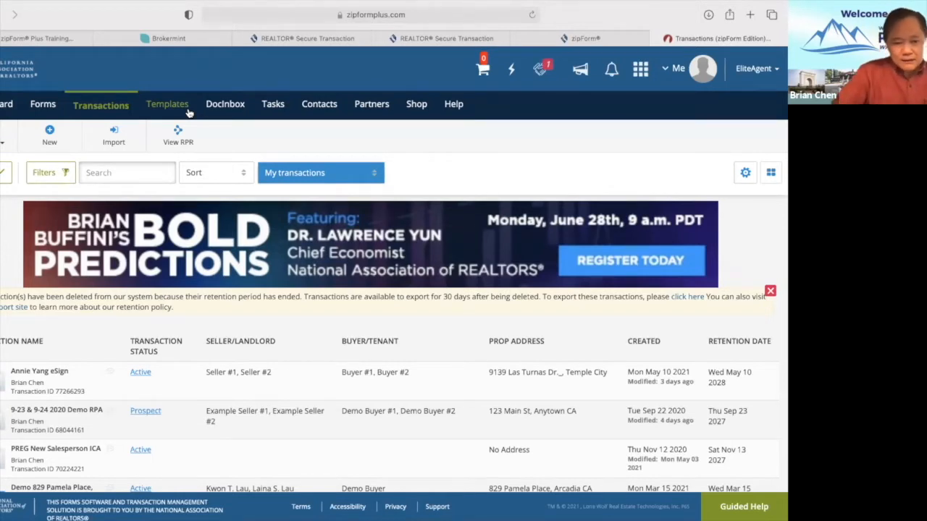
pyautogui.scroll(-3, 180, 138)
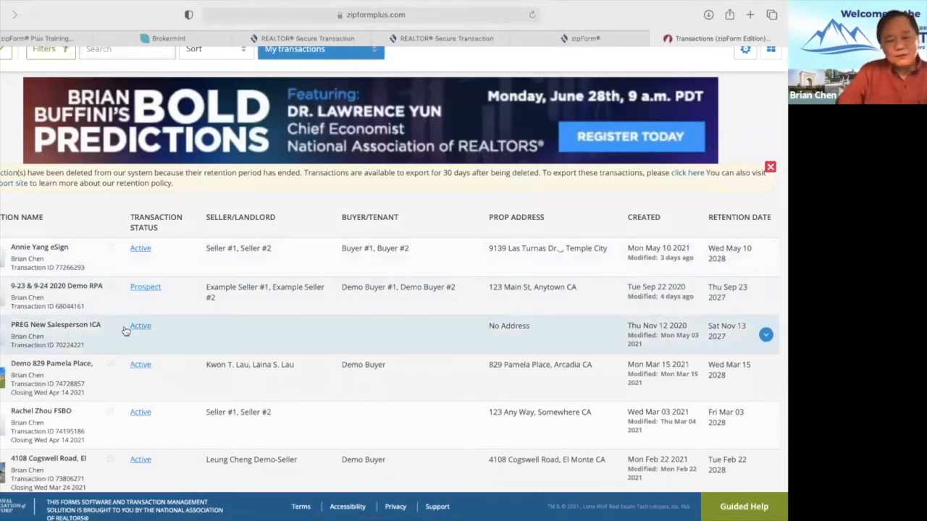
pyautogui.scroll(-5, 85, 380)
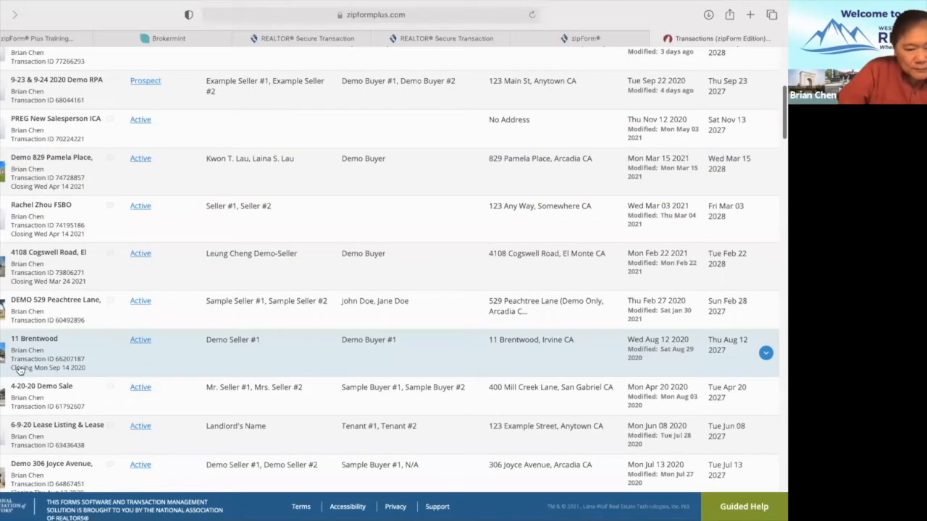
pyautogui.scroll(7, 161, 336)
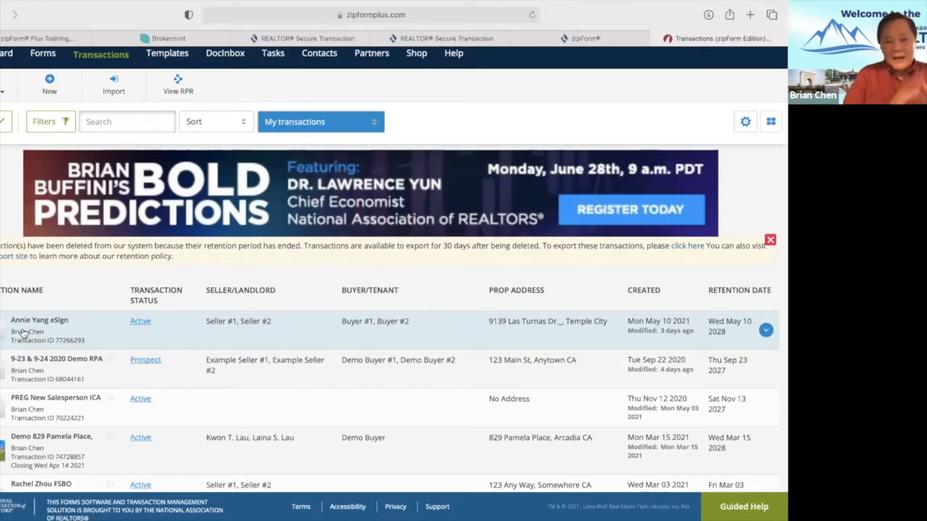
pyautogui.scroll(2, 62, 270)
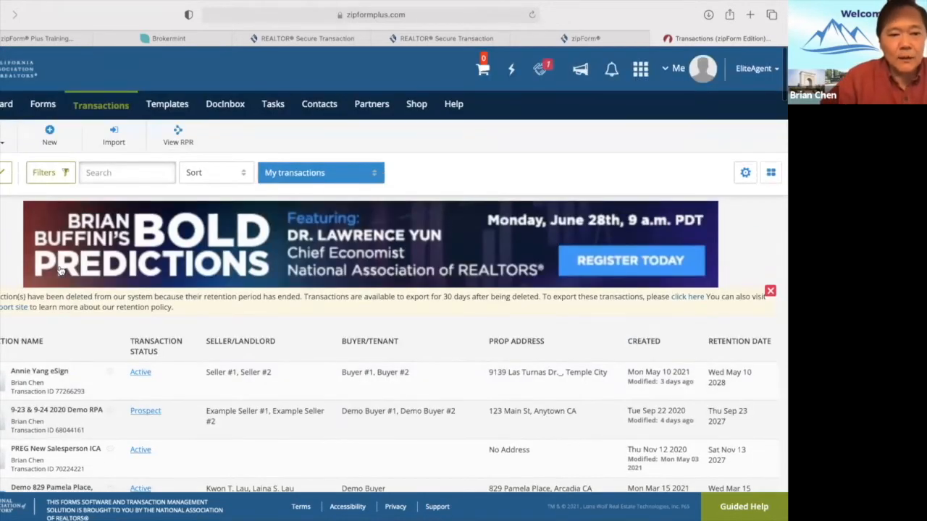
# Start a new Purchase or Offer template in the Residential category, ready for its name.
pyautogui.click(167, 106)
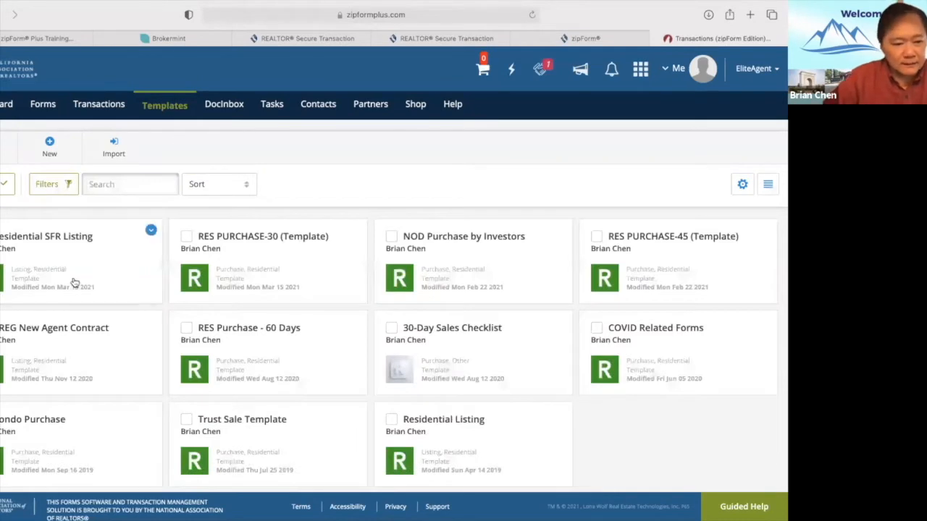
pyautogui.scroll(-1, 374, 257)
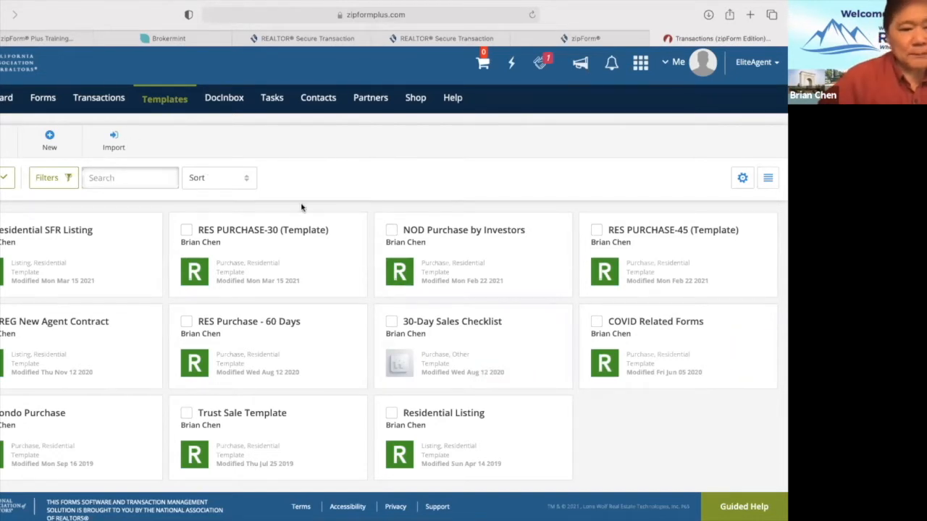
pyautogui.click(50, 139)
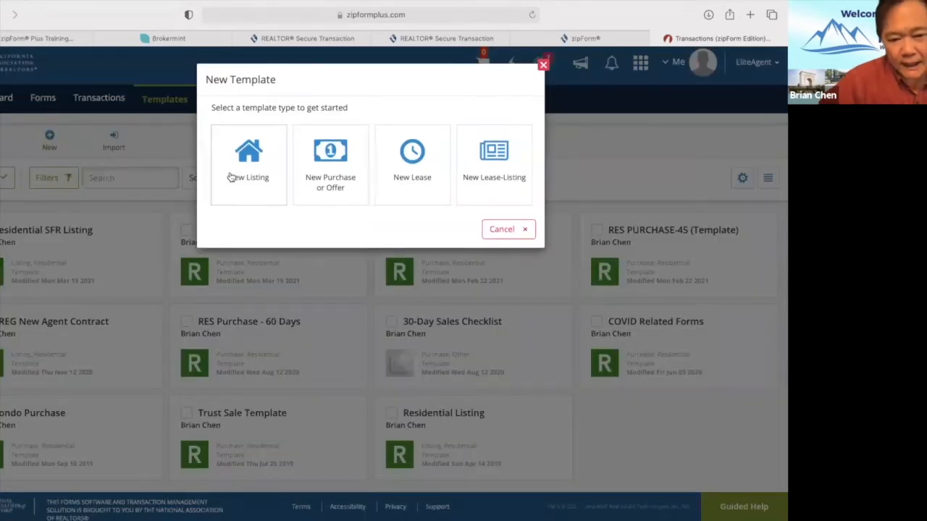
pyautogui.click(331, 174)
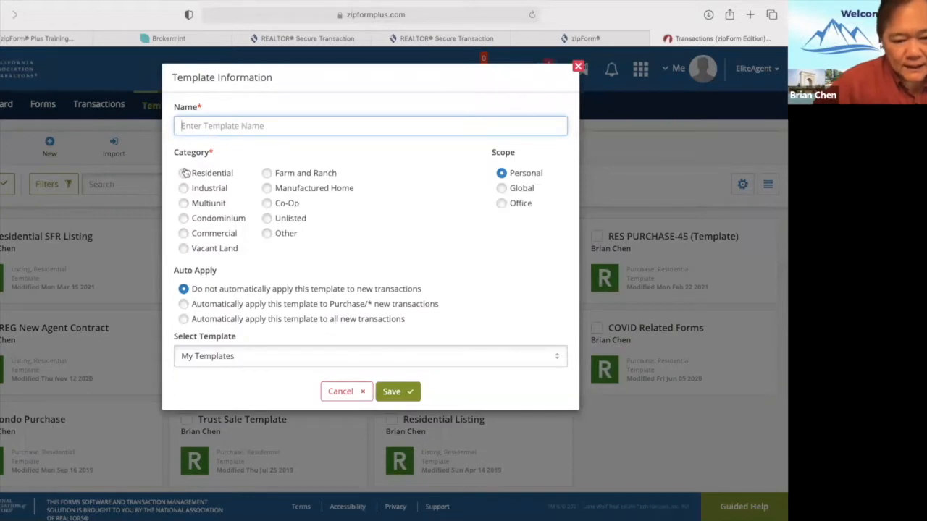
pyautogui.click(184, 173)
pyautogui.click(213, 127)
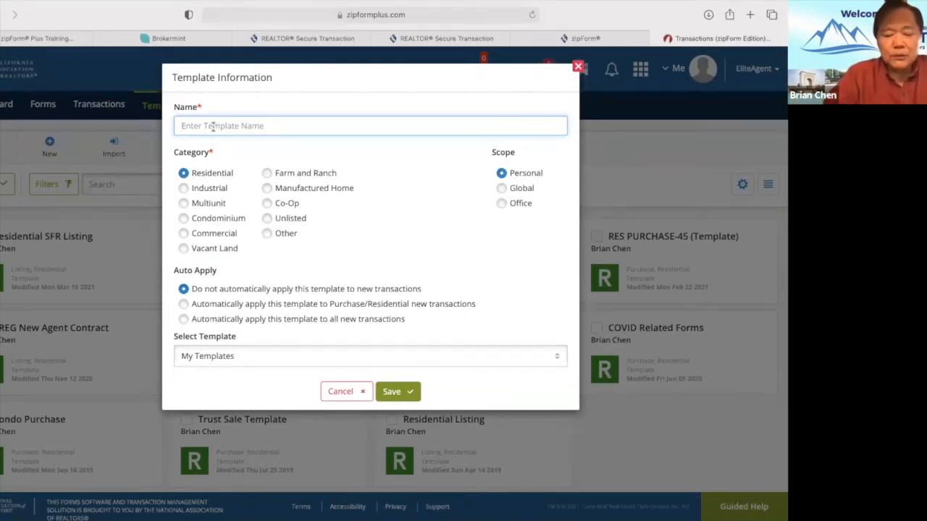
# Name the new purchase template 'Demo SFR - 30', correcting the typo, and save it.
pyautogui.write('Demo ')
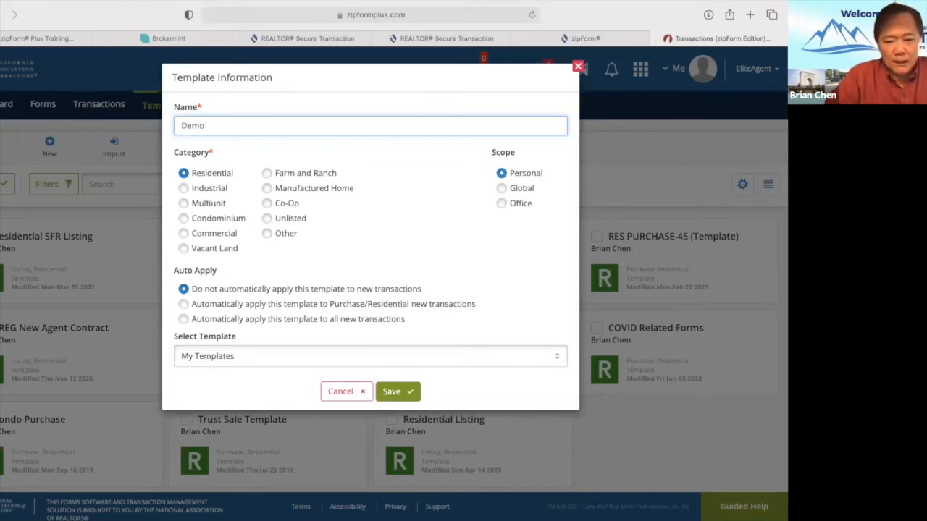
pyautogui.write('RES ')
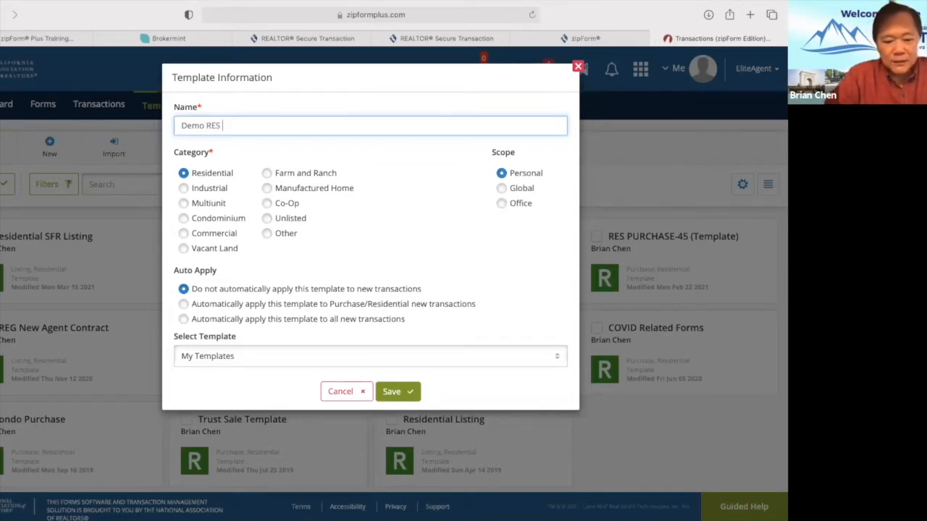
pyautogui.write('-30')
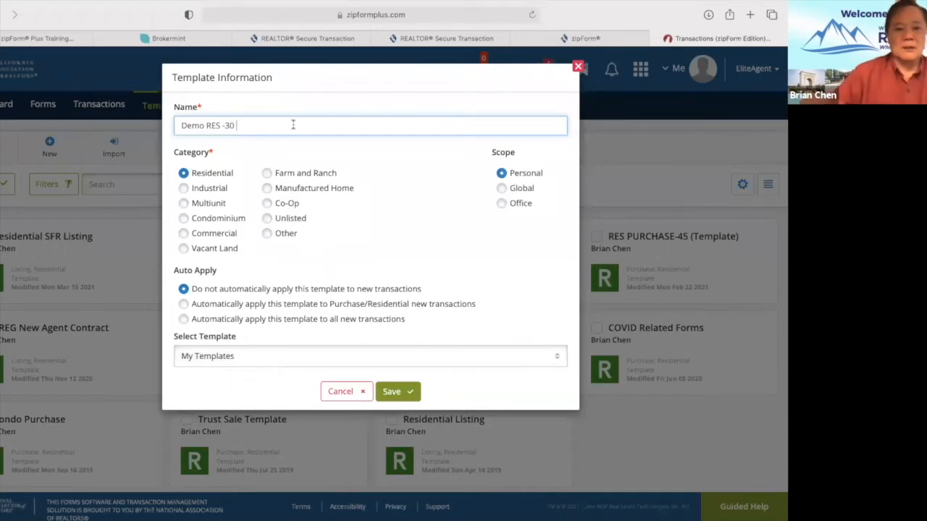
pyautogui.click(216, 125)
pyautogui.press('BackSpace')
pyautogui.press('BackSpace')
pyautogui.press('BackSpace')
pyautogui.write('S')
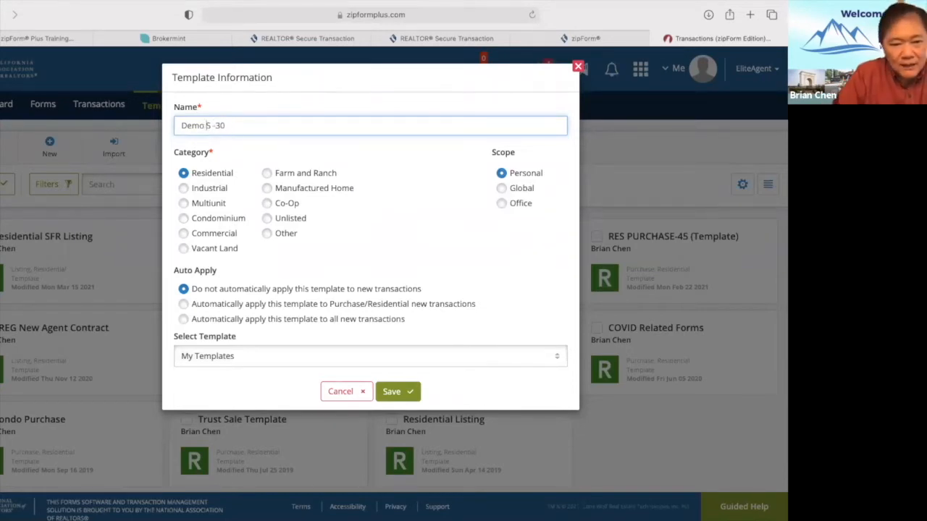
pyautogui.write('FR')
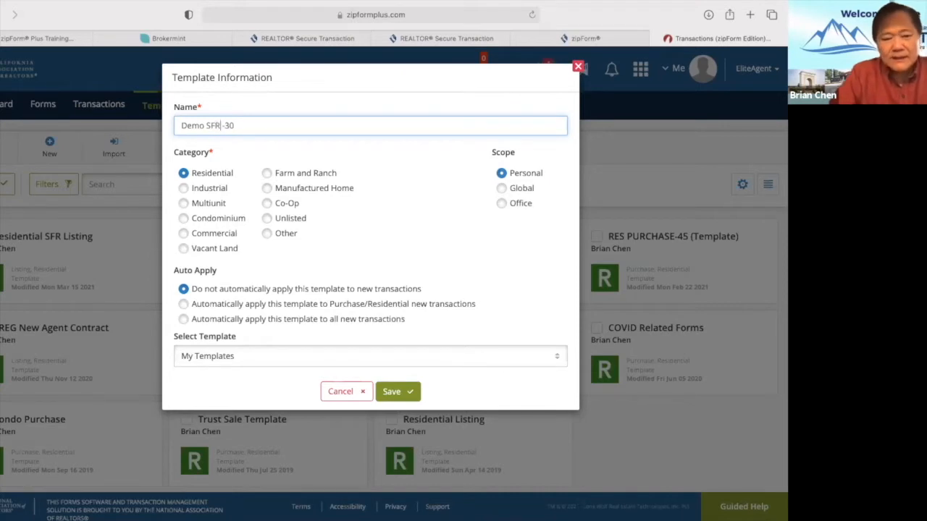
pyautogui.click(226, 125)
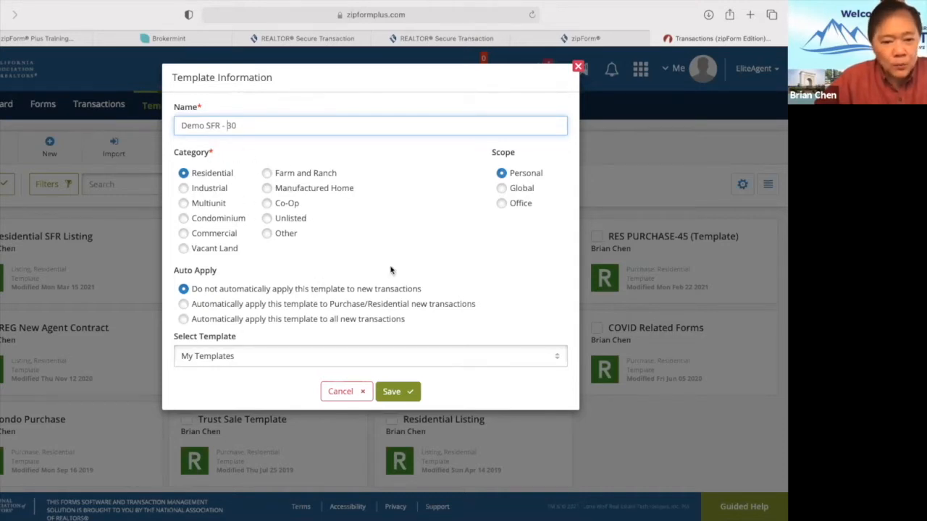
pyautogui.click(404, 395)
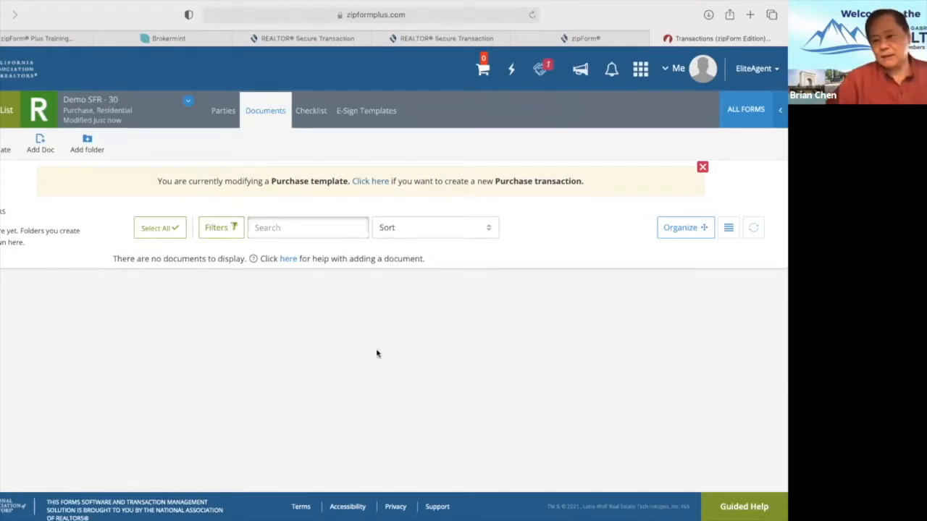
# Add the Residential Purchase Agreement and Buyer Counteroffer #1 - 11/14 from Form Libraries.
pyautogui.click(746, 109)
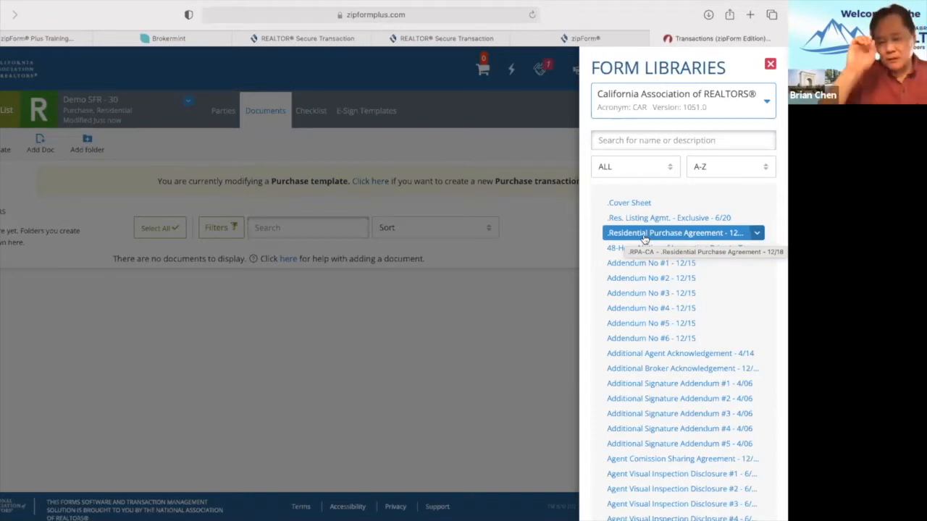
pyautogui.click(657, 238)
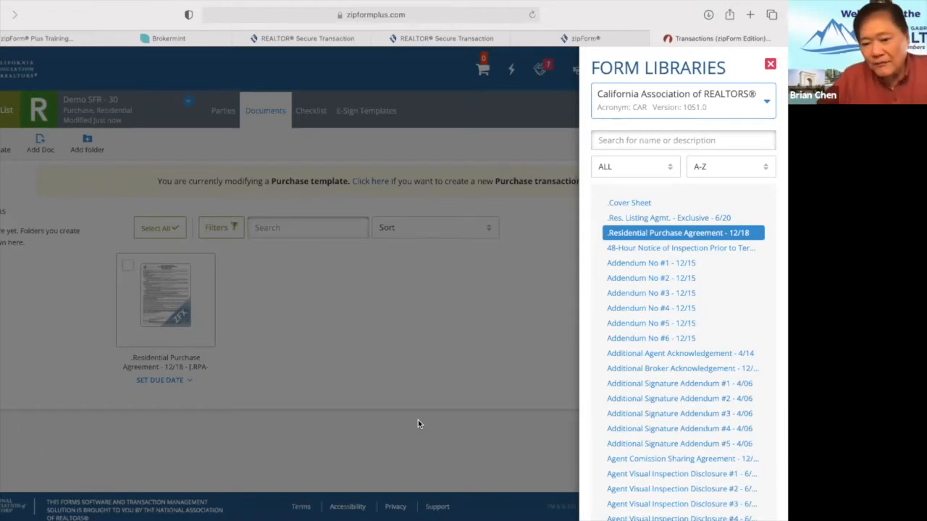
pyautogui.scroll(-5, 691, 376)
pyautogui.scroll(-5, 692, 376)
pyautogui.click(656, 303)
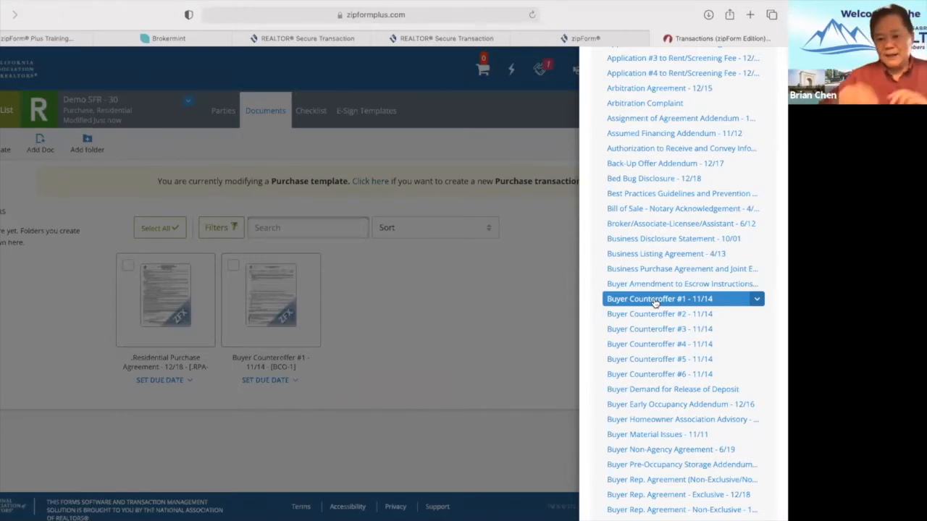
pyautogui.scroll(-6, 724, 322)
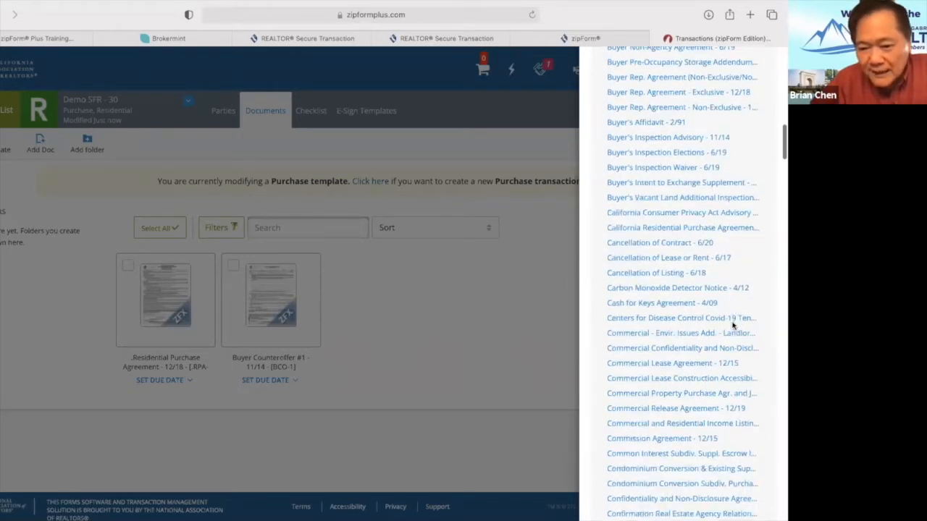
pyautogui.scroll(9, 733, 326)
pyautogui.scroll(-5, 732, 326)
pyautogui.scroll(-8, 733, 326)
pyautogui.scroll(20, 733, 326)
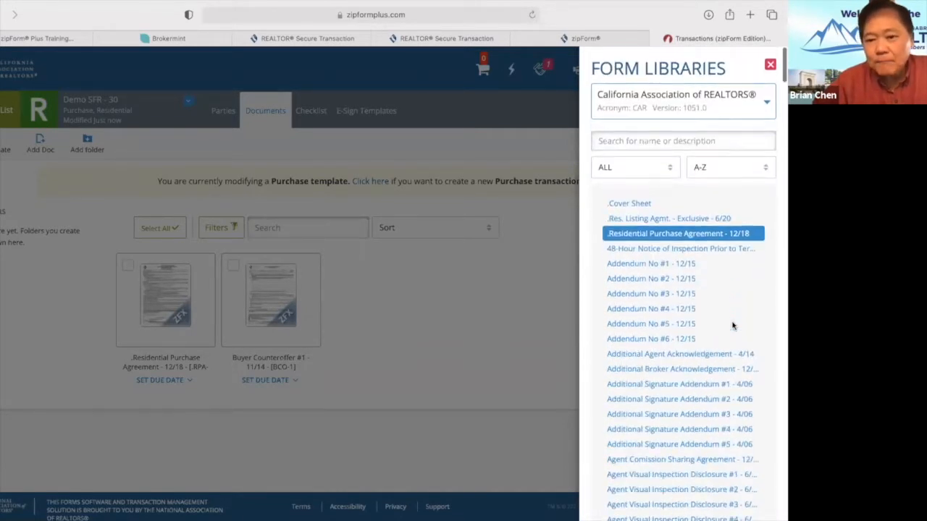
# Search the form library for 'RR', add Request for Repair #1, and close the library.
pyautogui.click(642, 140)
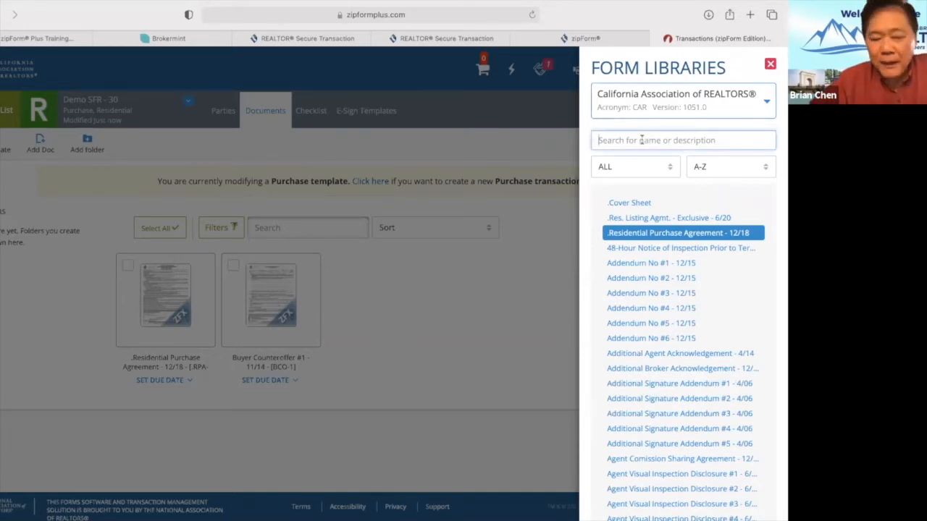
pyautogui.write('Request')
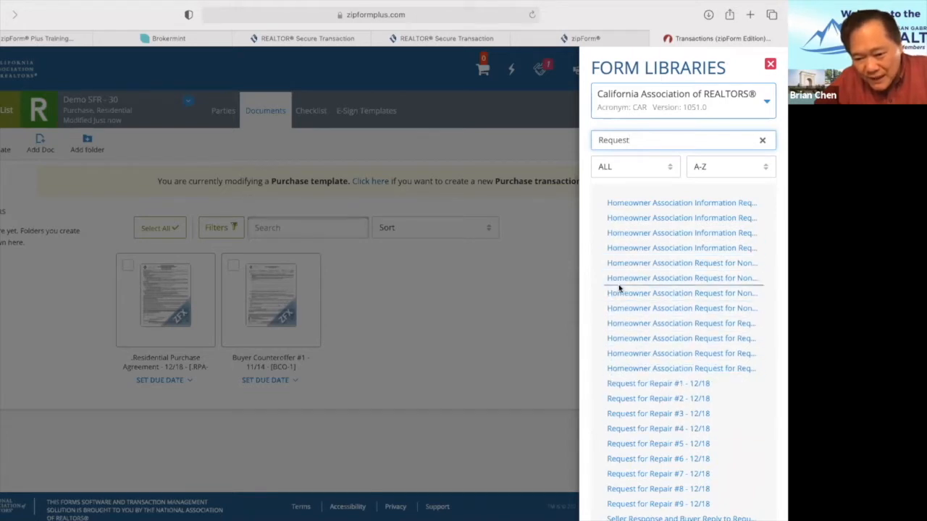
pyautogui.click(700, 142)
pyautogui.press('BackSpace')
pyautogui.press('BackSpace')
pyautogui.press('BackSpace')
pyautogui.press('BackSpace')
pyautogui.press('BackSpace')
pyautogui.press('BackSpace')
pyautogui.press('BackSpace')
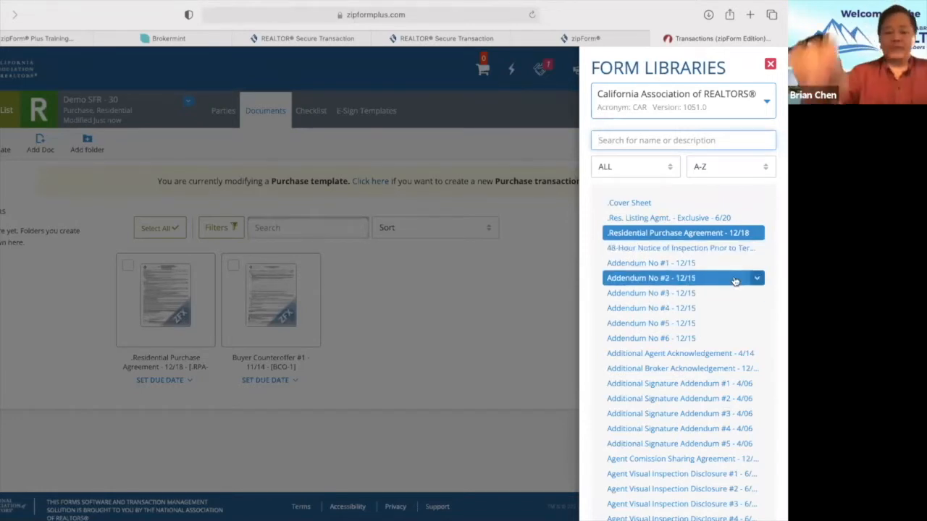
pyautogui.write('RR')
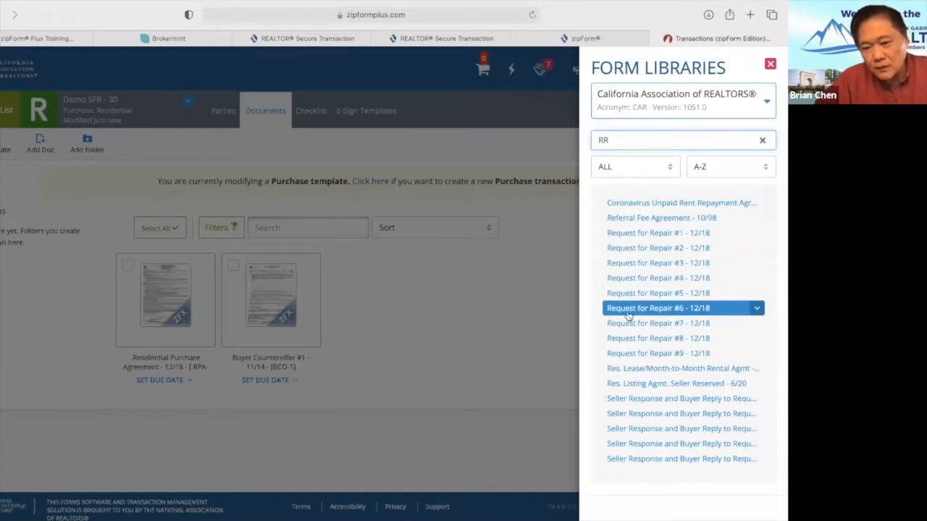
pyautogui.click(654, 234)
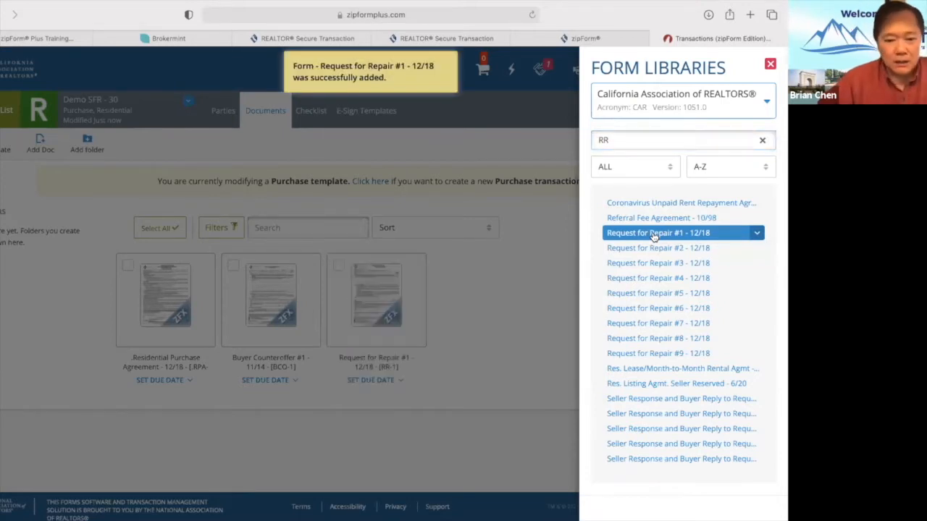
pyautogui.click(459, 330)
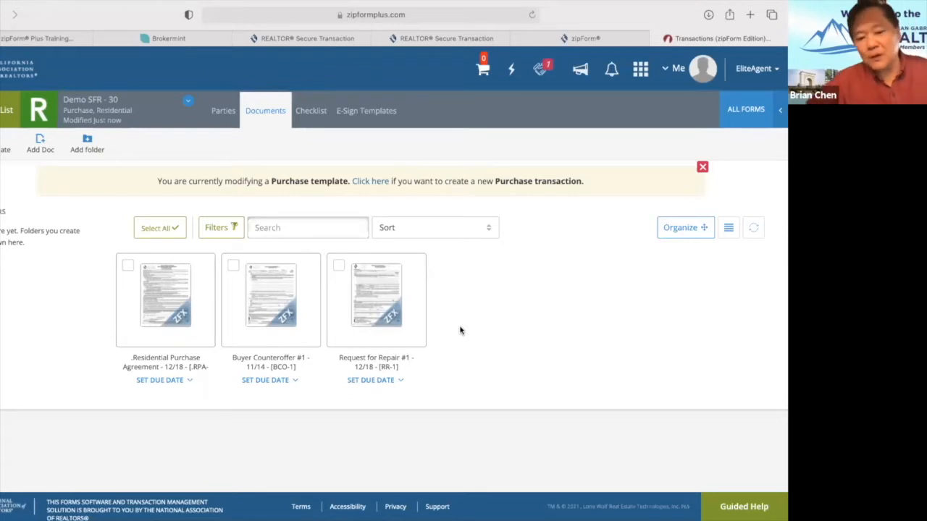
# Search 'Contingency' and add Contingency Removal #1 and #2 to the template.
pyautogui.click(752, 111)
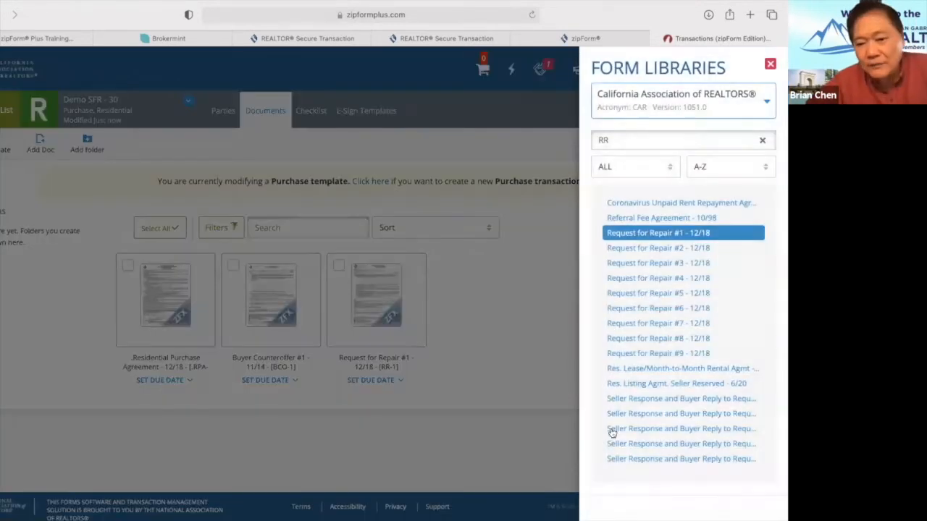
pyautogui.click(624, 142)
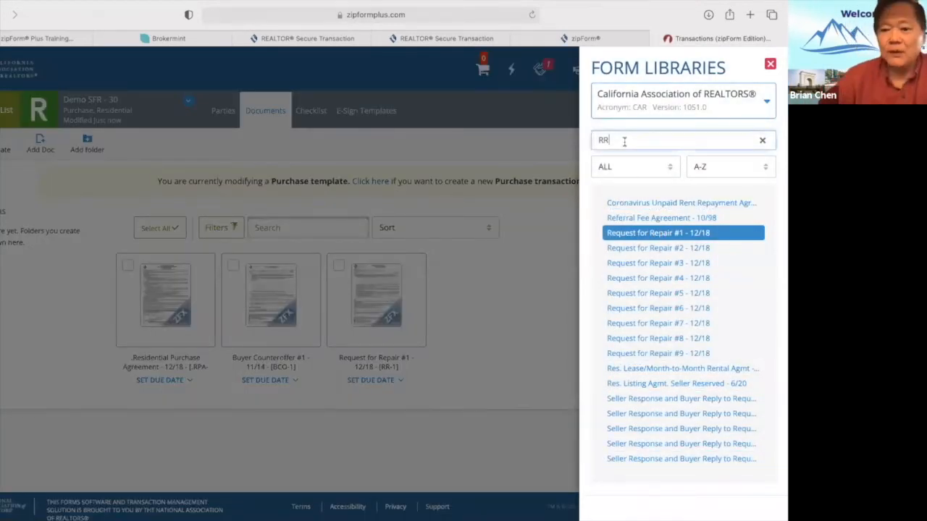
pyautogui.press('BackSpace')
pyautogui.press('BackSpace')
pyautogui.write('C')
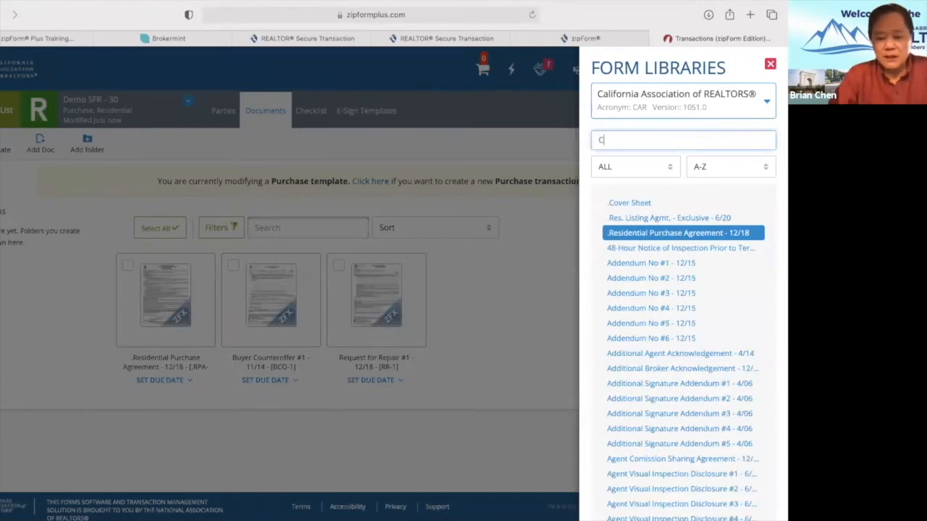
pyautogui.write('ontingency')
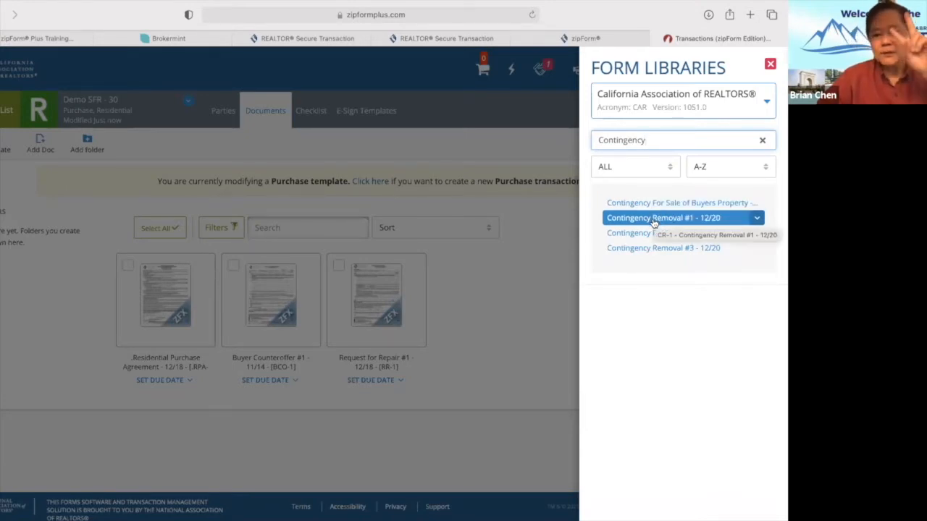
pyautogui.click(654, 221)
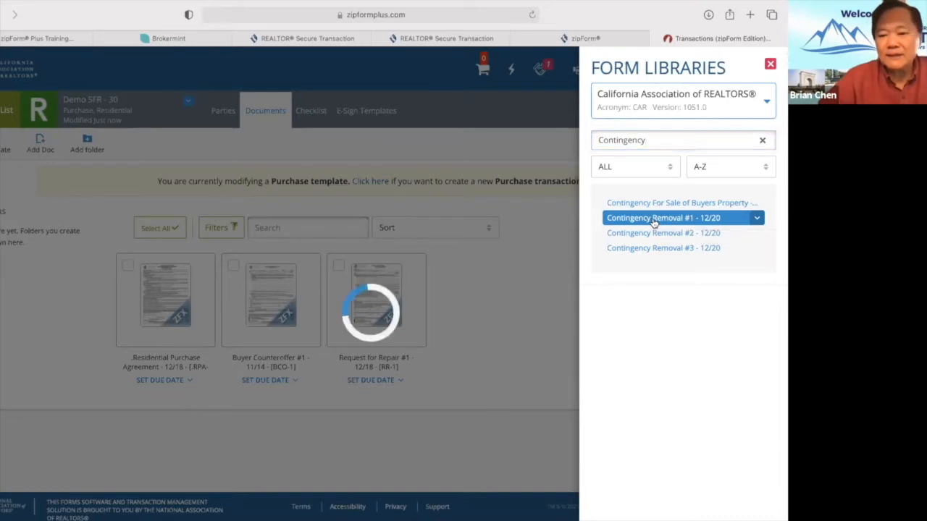
pyautogui.click(669, 236)
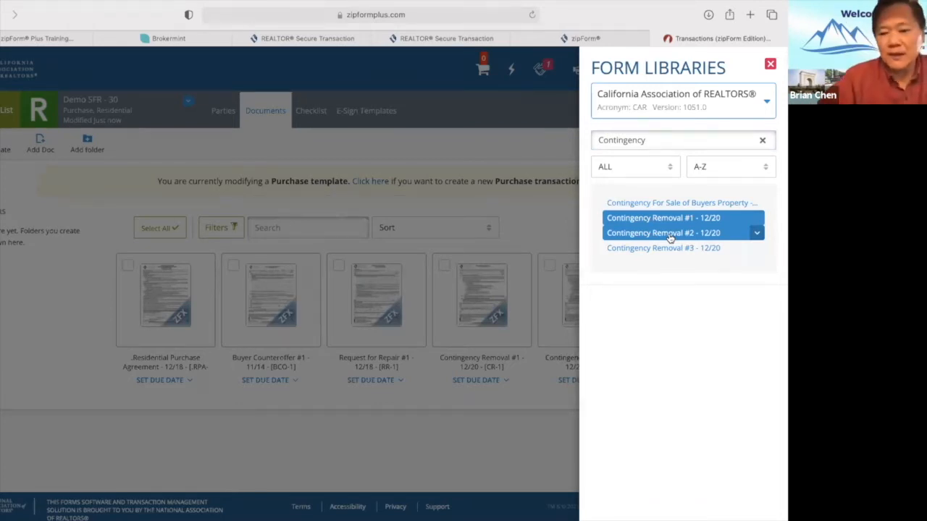
pyautogui.click(516, 431)
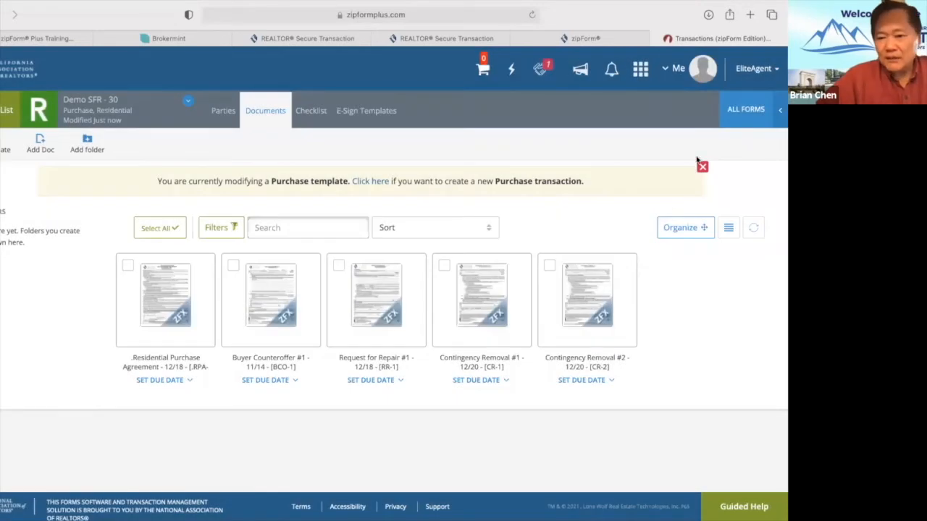
pyautogui.click(744, 112)
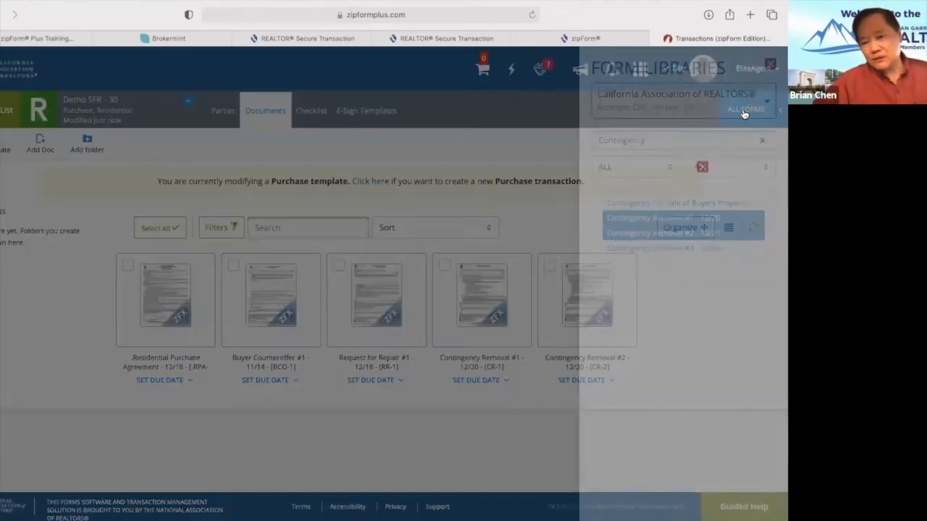
# Search 'VP', add Verification of Property Condition - 4/07, then clear the search box.
pyautogui.click(678, 137)
pyautogui.press('BackSpace')
pyautogui.press('BackSpace')
pyautogui.press('BackSpace')
pyautogui.press('BackSpace')
pyautogui.press('BackSpace')
pyautogui.press('BackSpace')
pyautogui.press('BackSpace')
pyautogui.press('BackSpace')
pyautogui.press('BackSpace')
pyautogui.press('BackSpace')
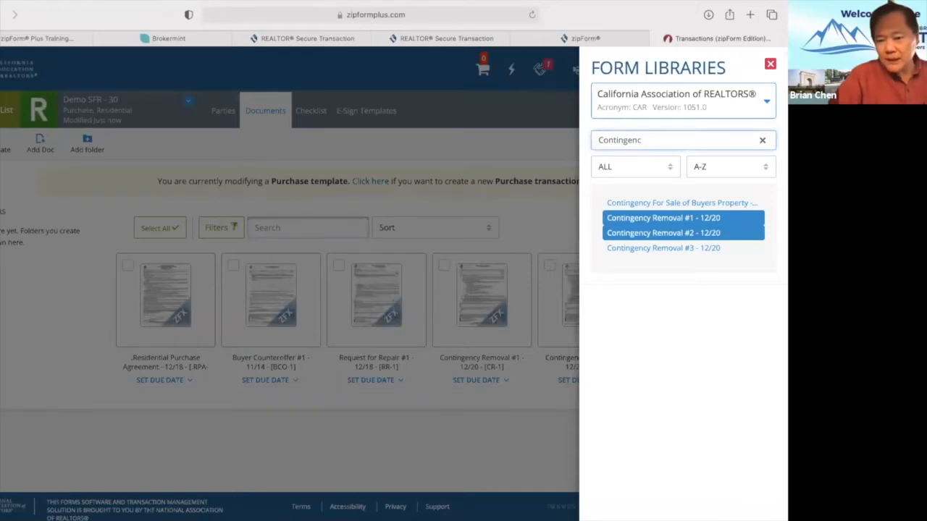
pyautogui.press('BackSpace')
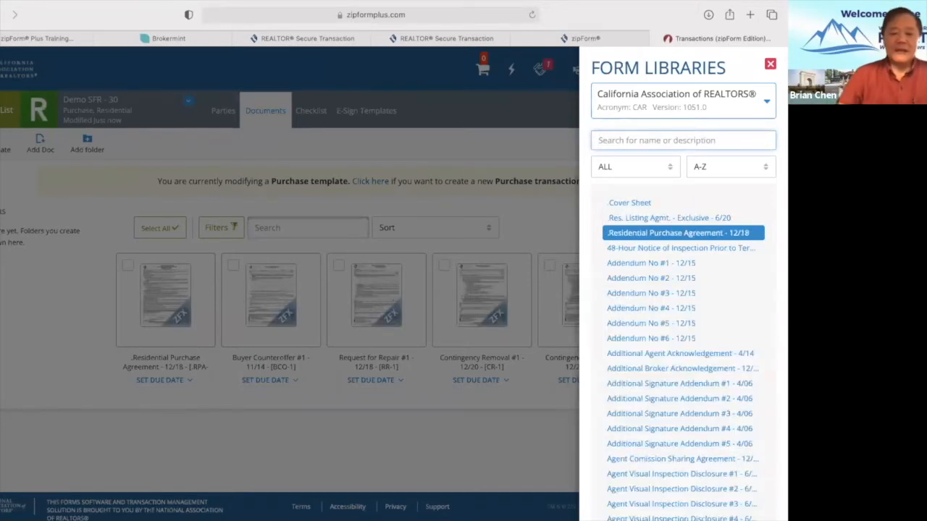
pyautogui.write('Verif')
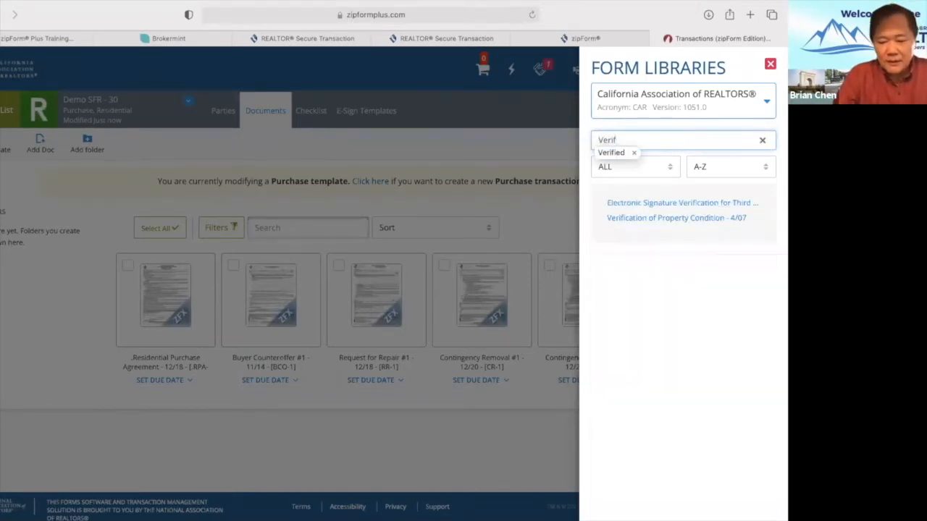
pyautogui.write('ic')
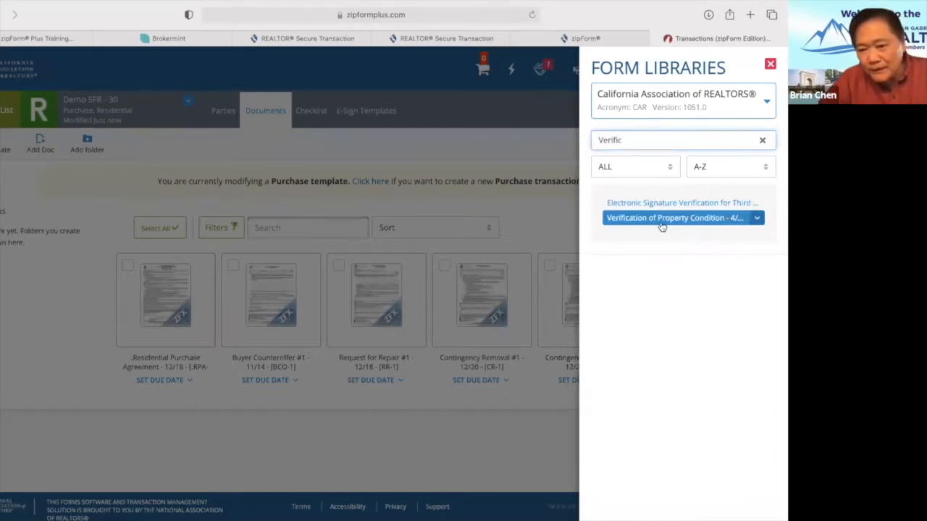
pyautogui.press('BackSpace')
pyautogui.press('BackSpace')
pyautogui.press('BackSpace')
pyautogui.press('BackSpace')
pyautogui.press('BackSpace')
pyautogui.press('BackSpace')
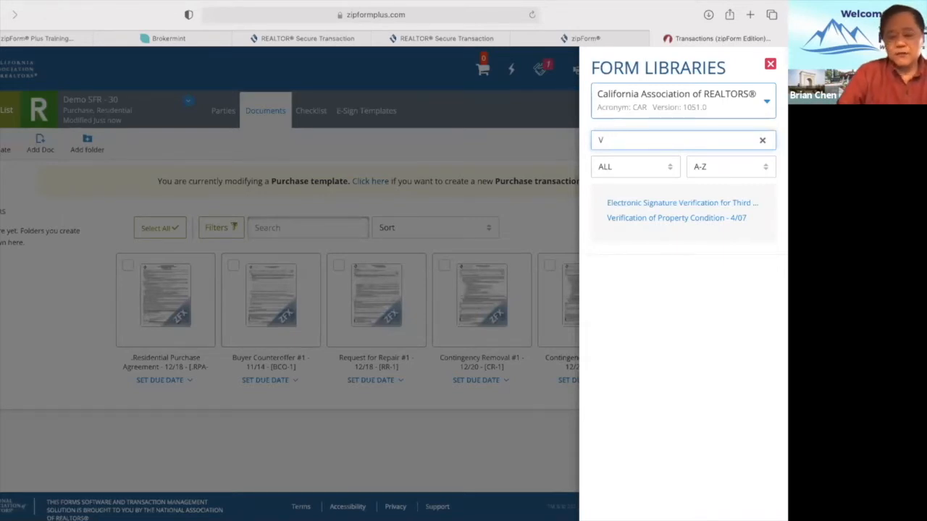
pyautogui.write('P')
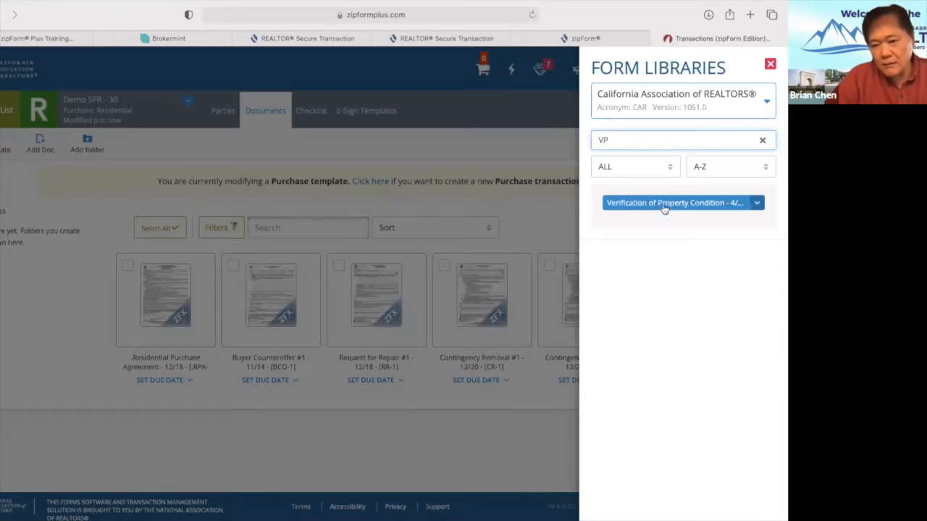
pyautogui.click(649, 213)
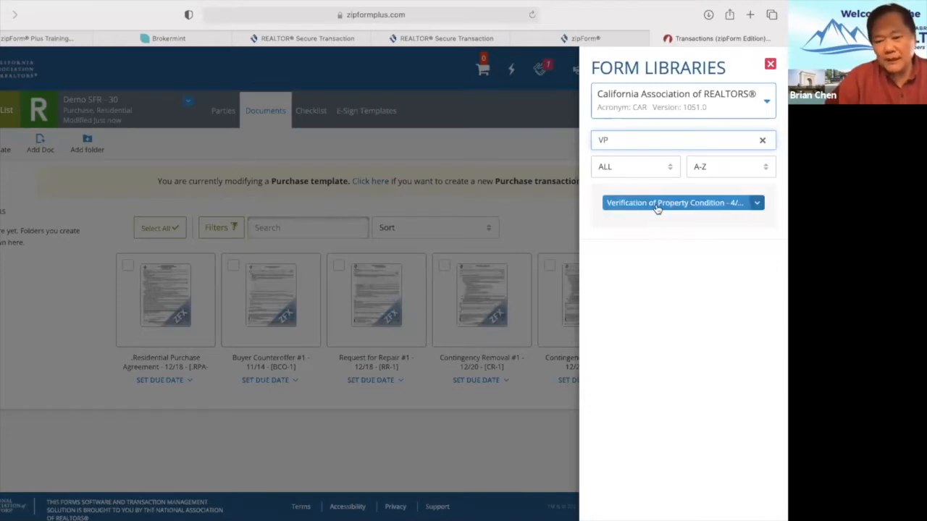
pyautogui.click(657, 207)
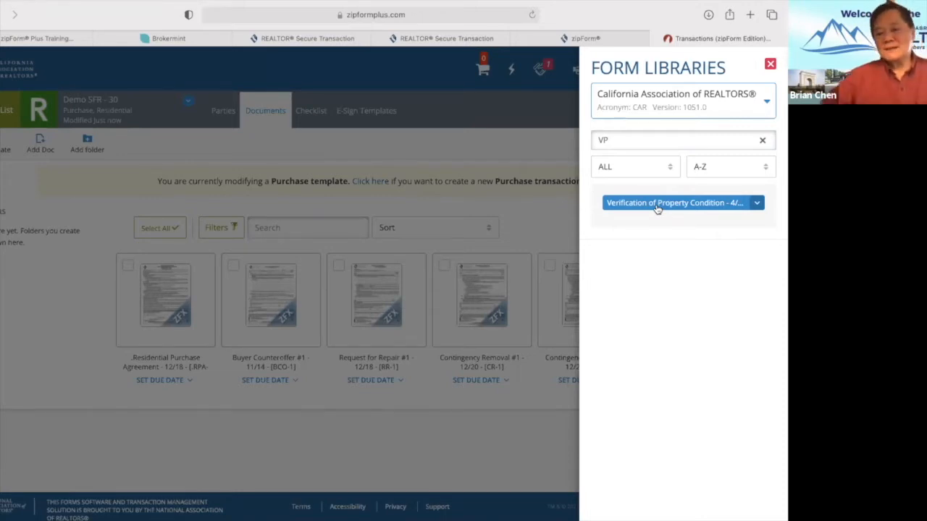
pyautogui.click(678, 142)
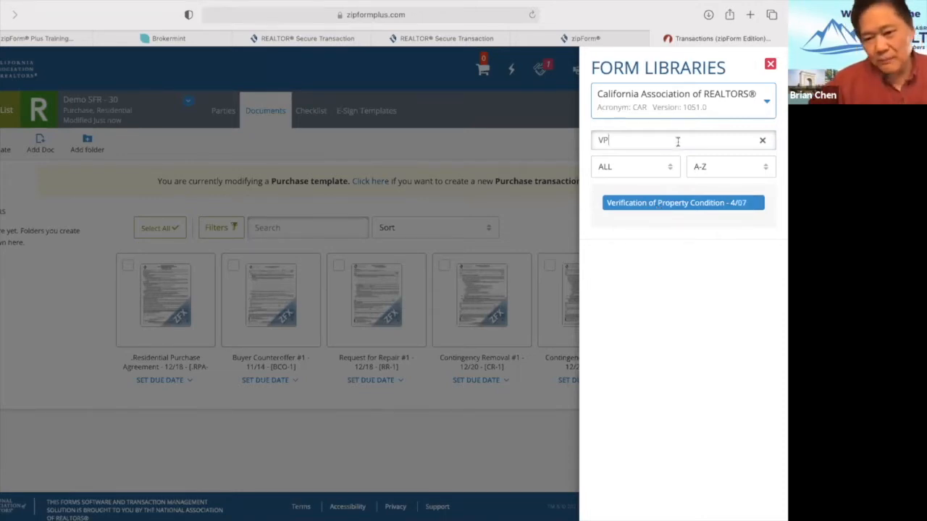
pyautogui.press('BackSpace')
pyautogui.press('BackSpace')
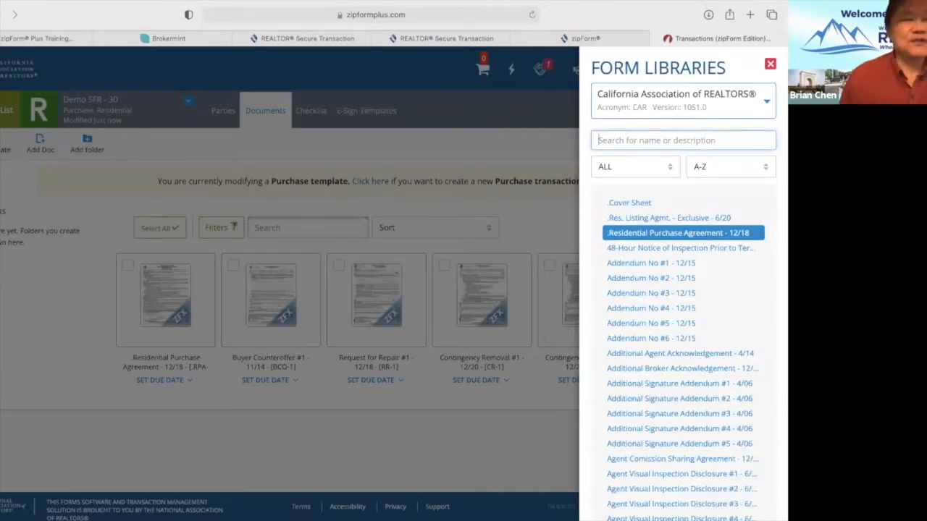
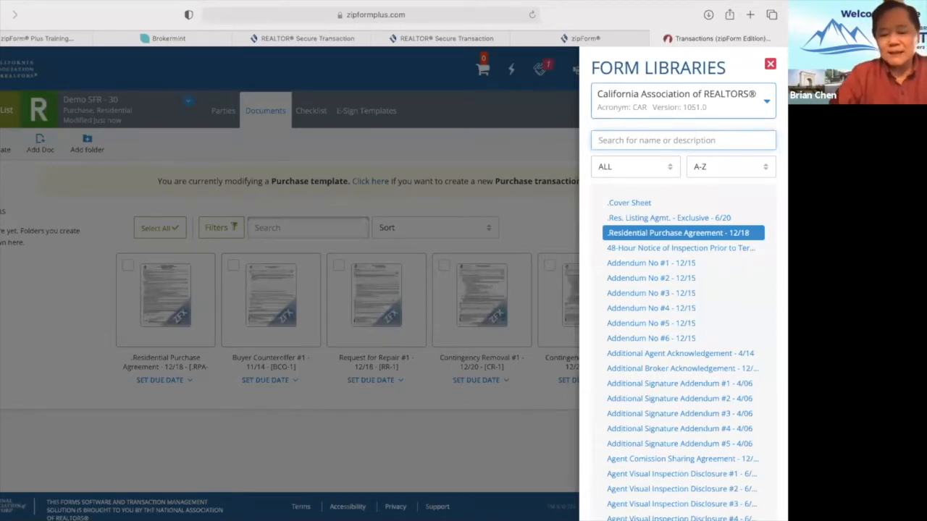
# Search 'NSP', add Notice to Seller to Perform #1, and close the form library.
pyautogui.write('NSP')
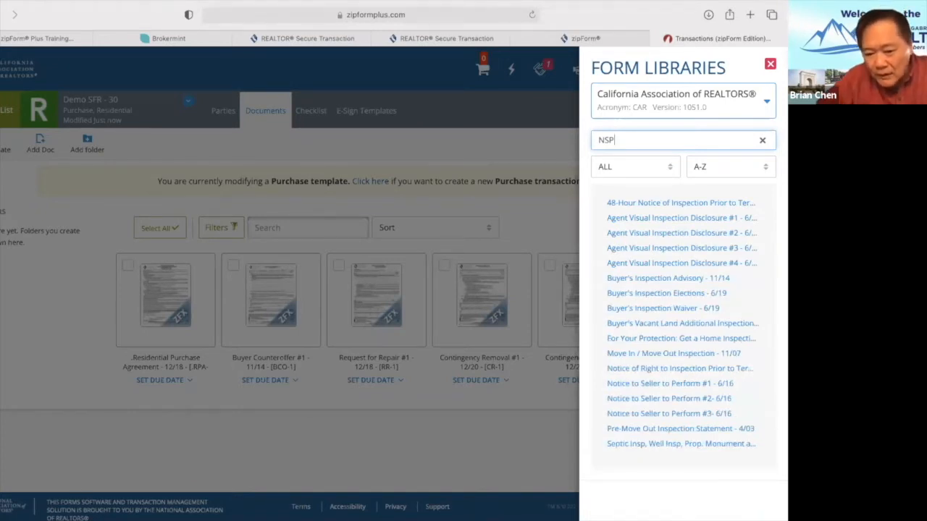
pyautogui.click(665, 386)
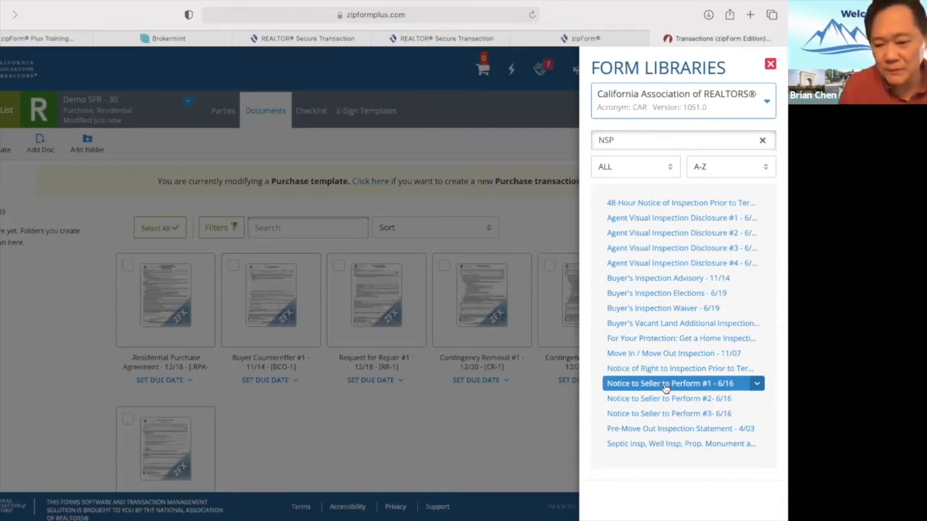
pyautogui.click(507, 428)
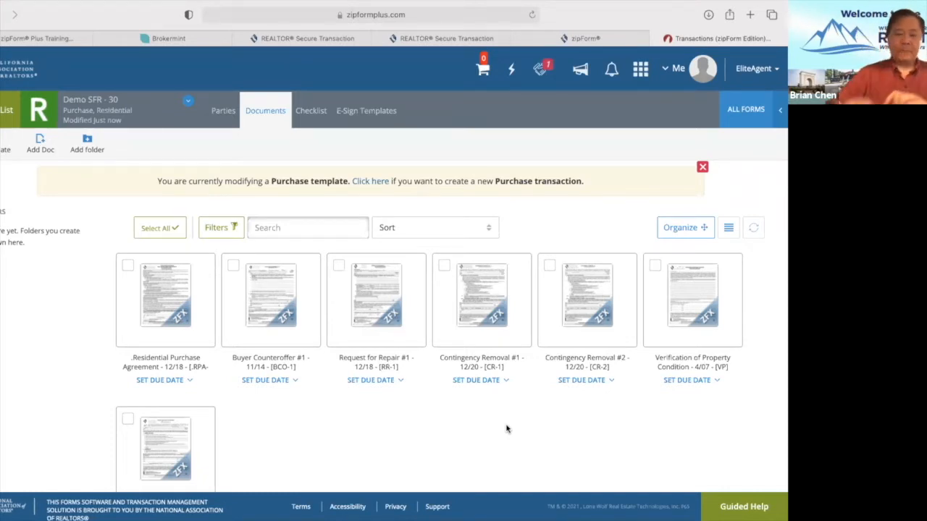
# Open the Residential Purchase Agreement thumbnail to load the template's forms in the editor.
pyautogui.moveTo(198, 283)
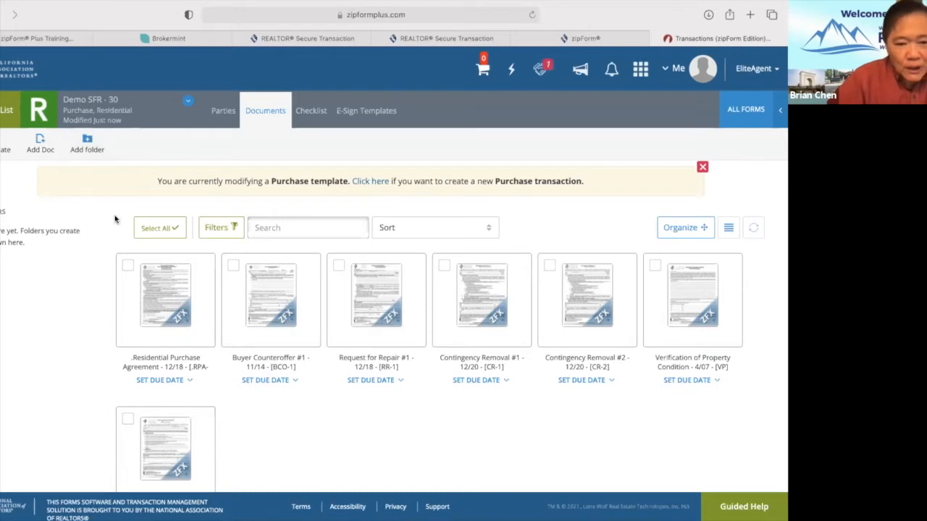
pyautogui.moveTo(290, 327)
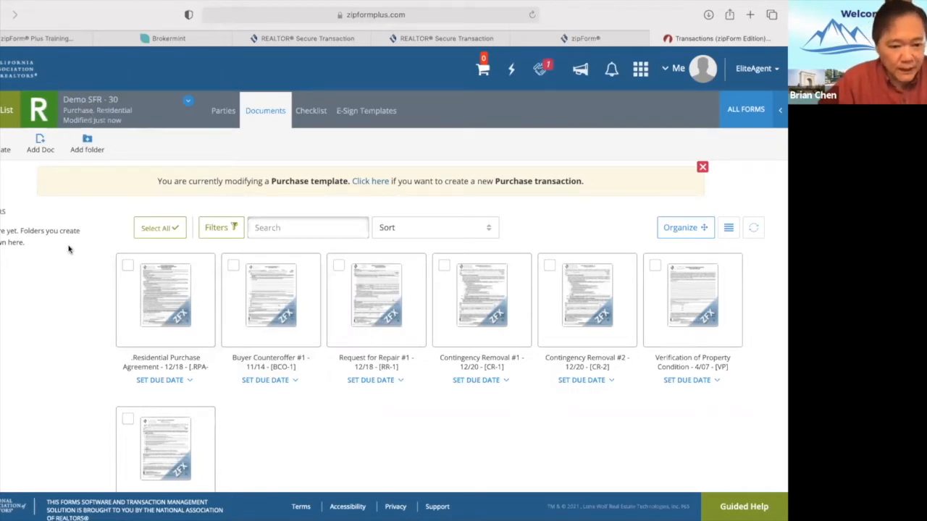
pyautogui.click(158, 310)
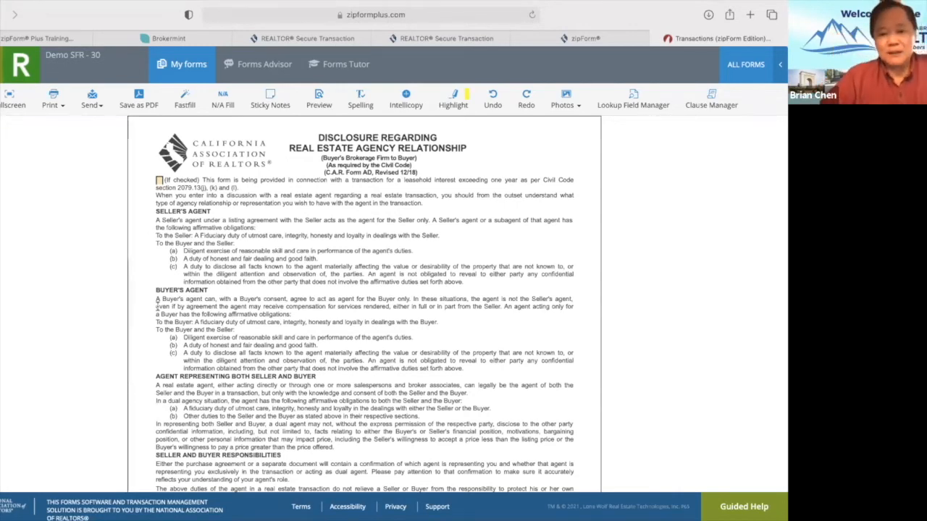
# Tick both acknowledgement signers as Buyer and set the agent brokerage to Pinnacle Real Estate Group.
pyautogui.scroll(-8, 157, 307)
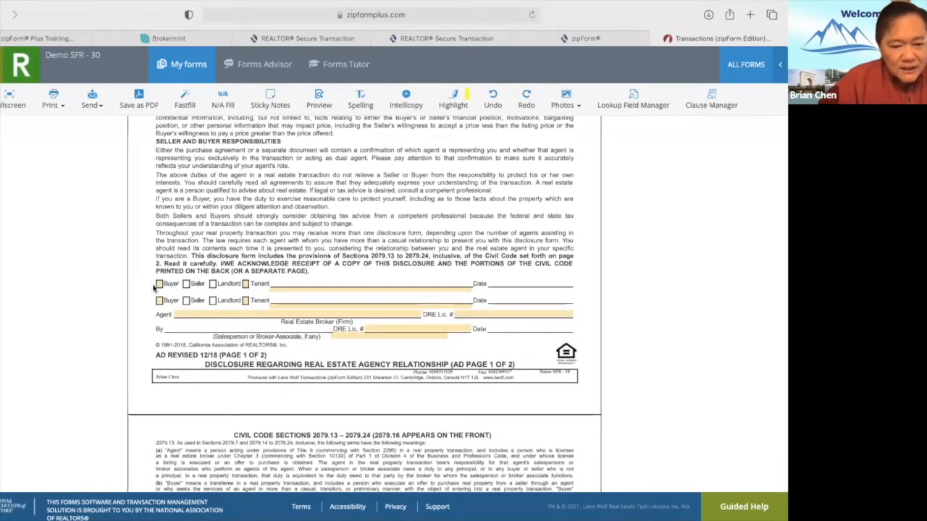
pyautogui.click(159, 284)
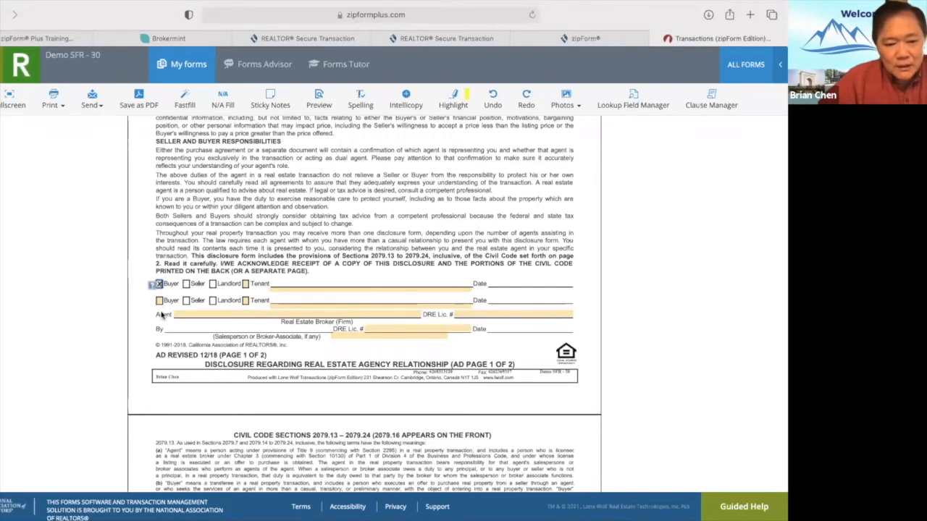
pyautogui.click(160, 301)
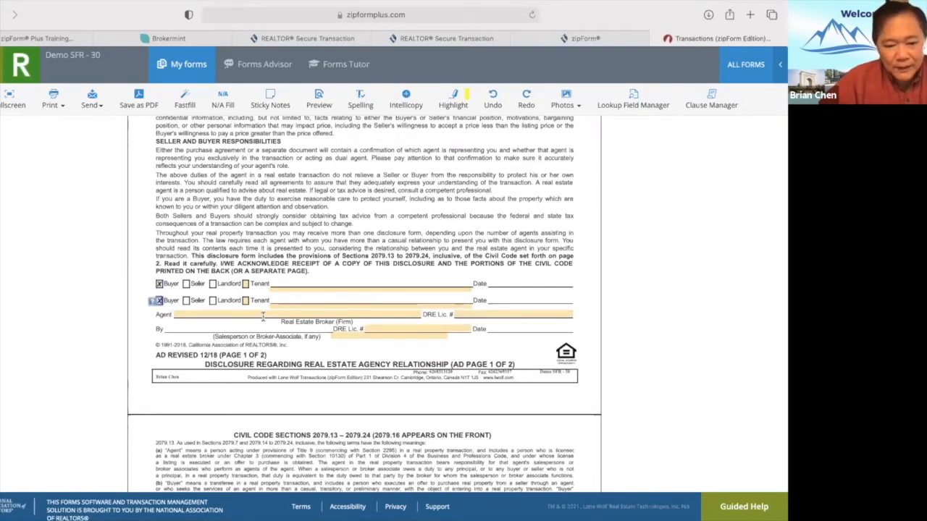
pyautogui.click(224, 314)
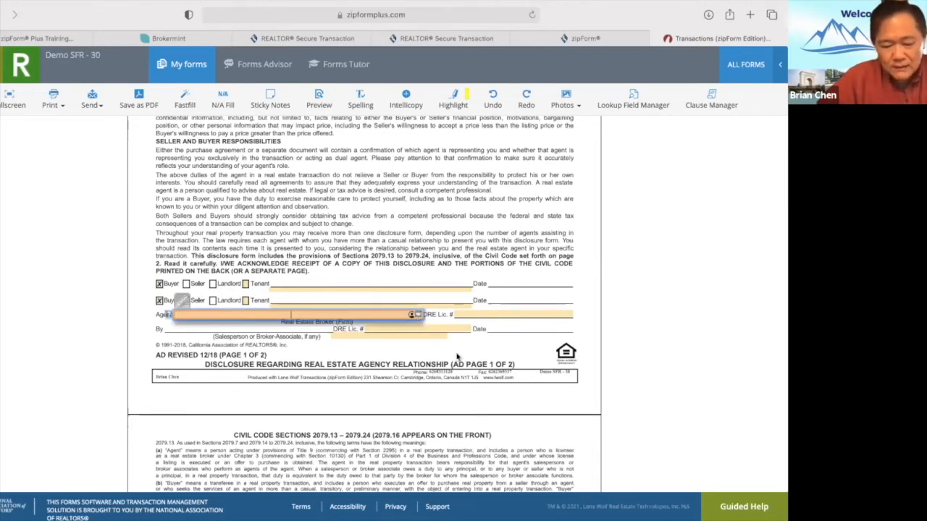
pyautogui.write('P')
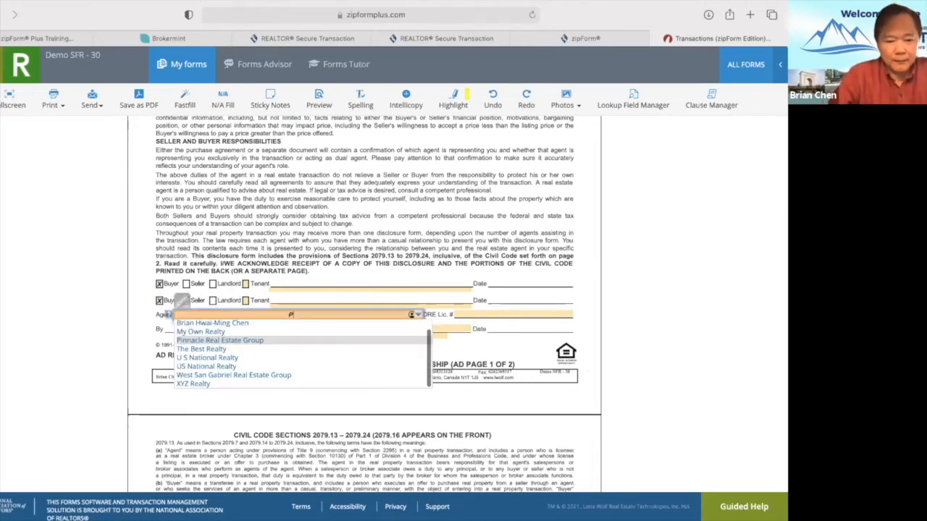
pyautogui.write('inn')
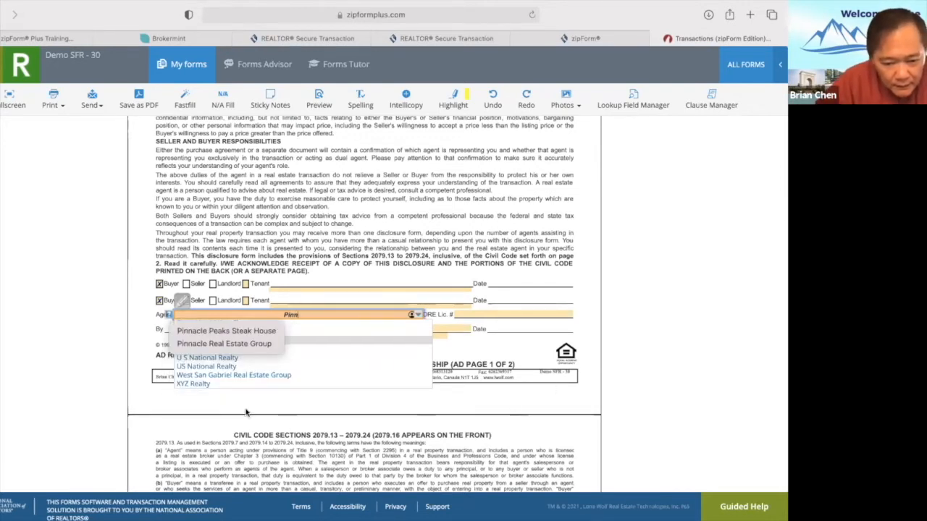
pyautogui.click(232, 345)
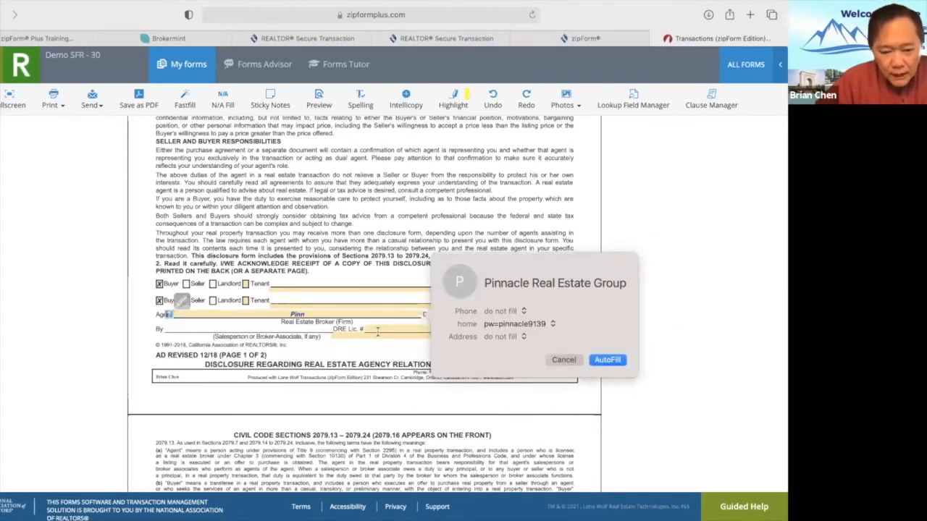
pyautogui.click(605, 360)
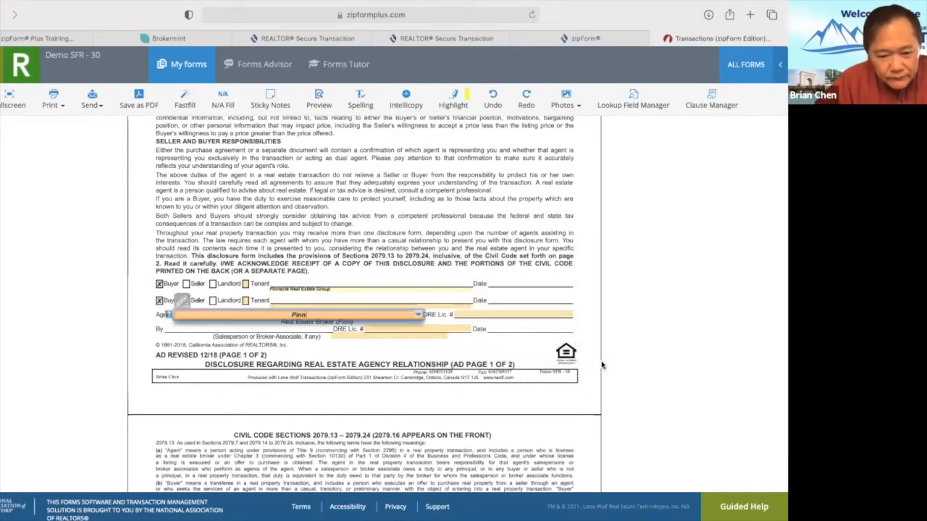
pyautogui.click(490, 321)
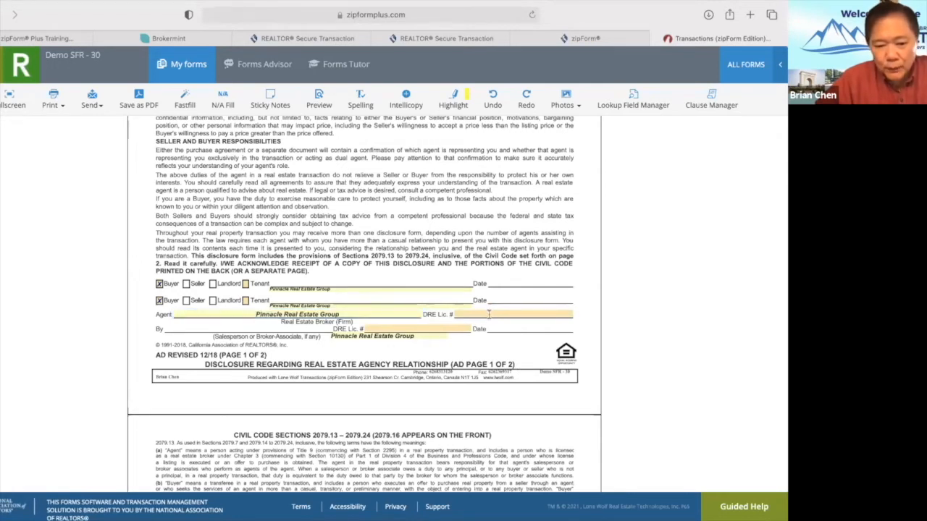
# Fill in the brokerage and salesperson DRE licence numbers from the autocomplete suggestions.
pyautogui.click(489, 315)
pyautogui.moveTo(341, 315); pyautogui.dragTo(167, 315)
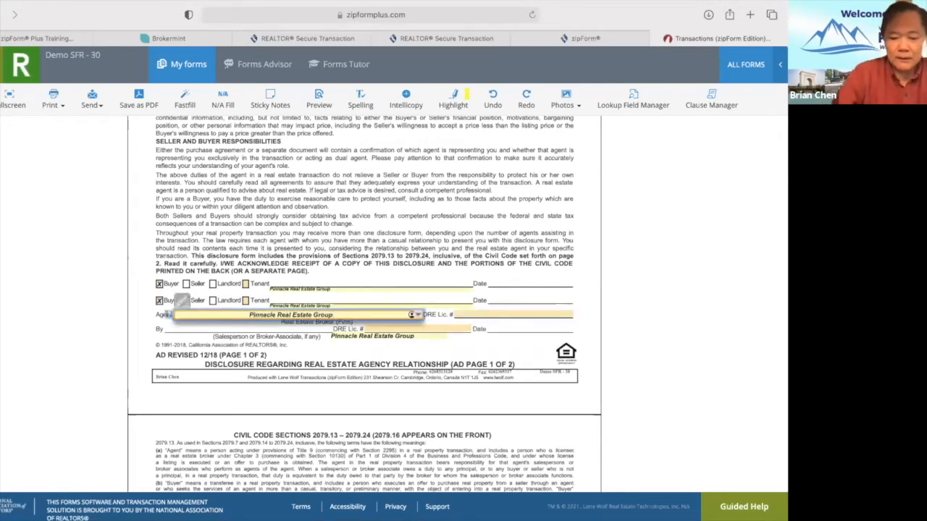
pyautogui.write('01918023')
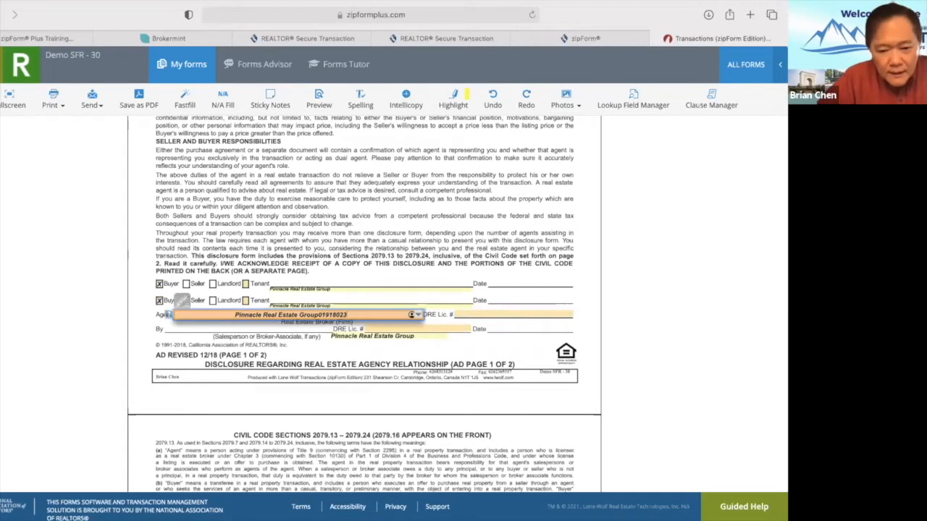
pyautogui.press('BackSpace')
pyautogui.press('BackSpace')
pyautogui.press('BackSpace')
pyautogui.press('BackSpace')
pyautogui.press('BackSpace')
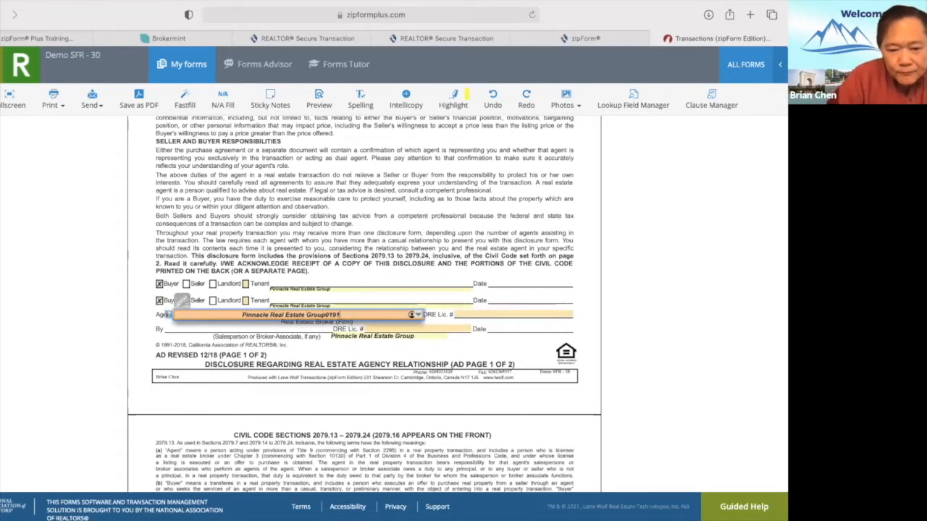
pyautogui.press('BackSpace')
pyautogui.press('BackSpace')
pyautogui.press('BackSpace')
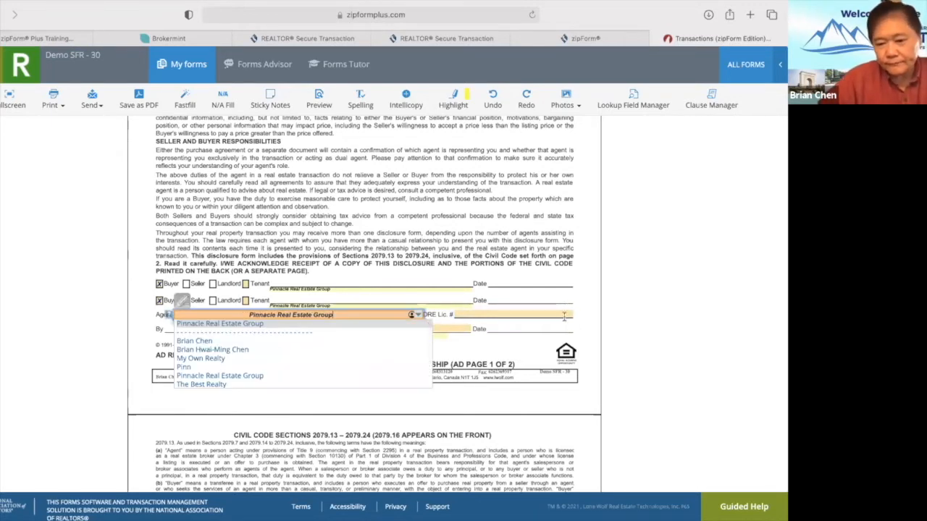
pyautogui.click(563, 315)
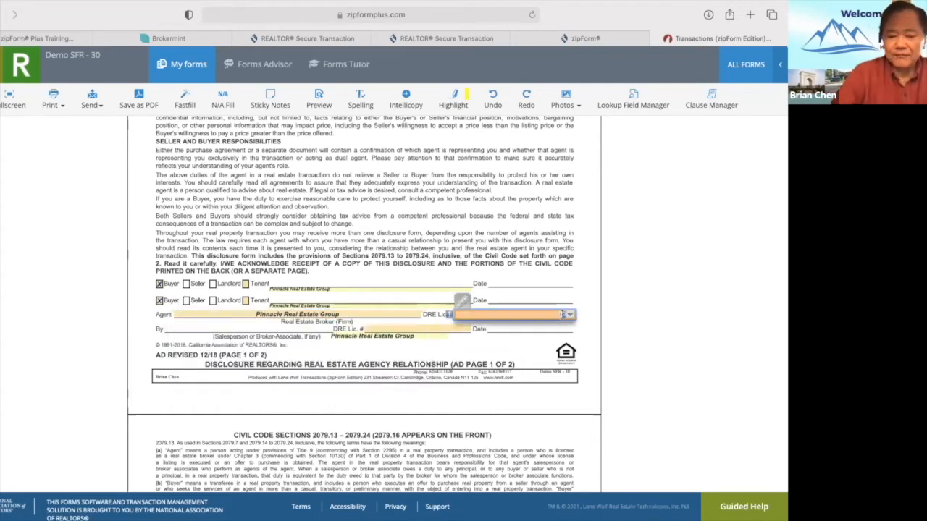
pyautogui.write('01918023')
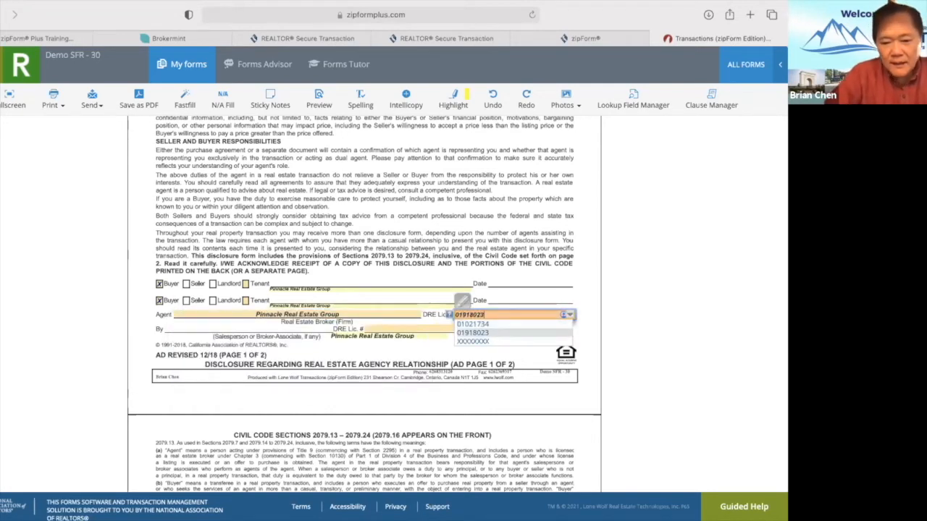
pyautogui.click(414, 363)
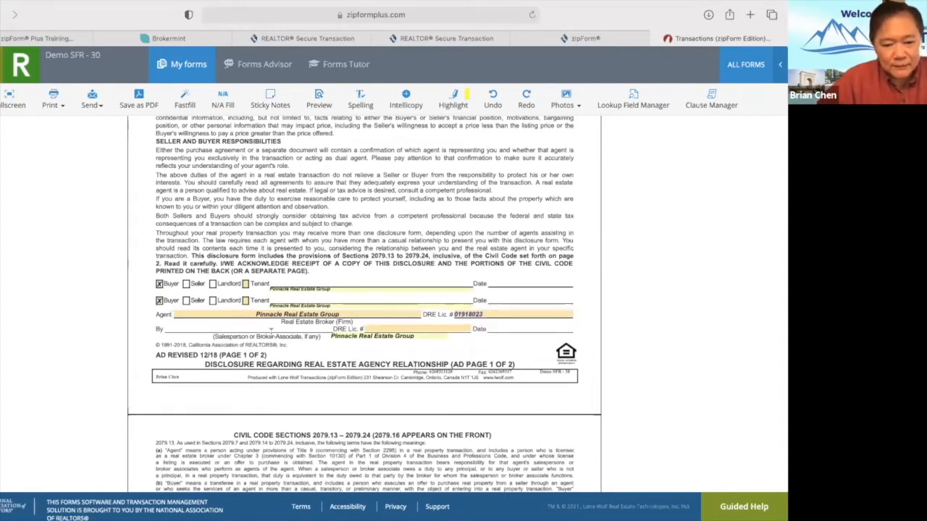
pyautogui.click(392, 329)
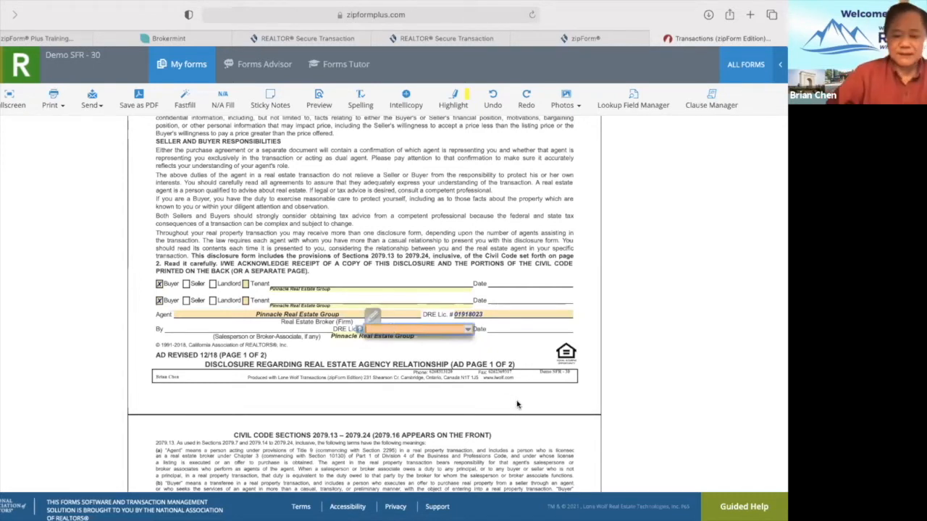
pyautogui.write('01021734')
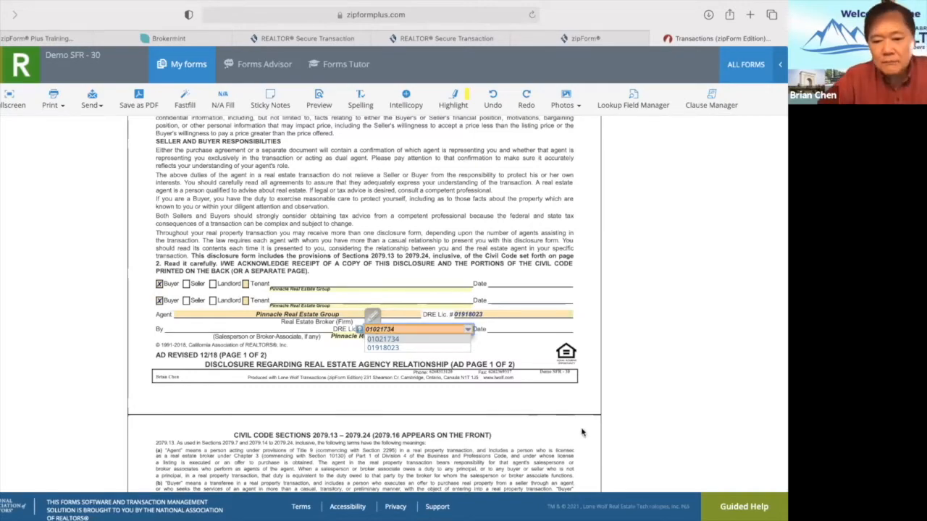
pyautogui.click(515, 388)
# Clear the Pinnacle Real Estate Group text from both Buyer lines.
pyautogui.scroll(-1, 400, 420)
pyautogui.scroll(-20, 401, 420)
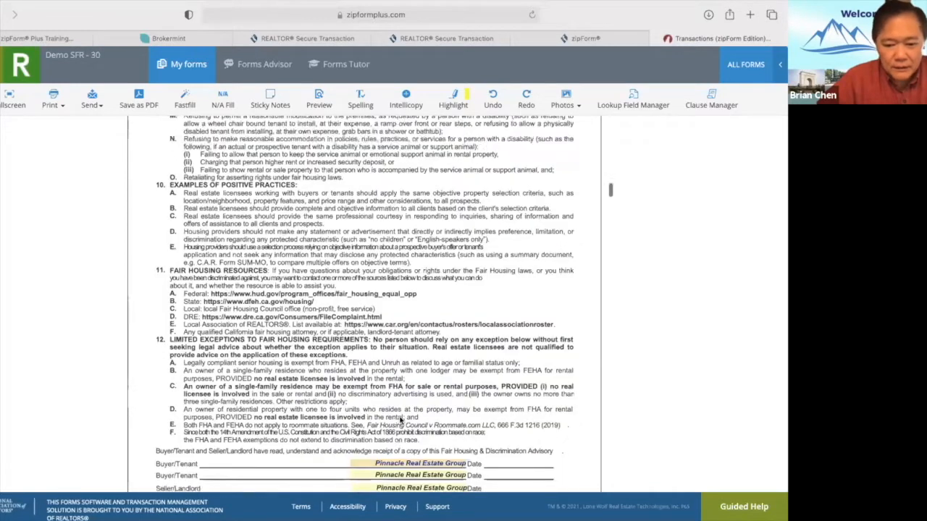
pyautogui.scroll(-3, 401, 420)
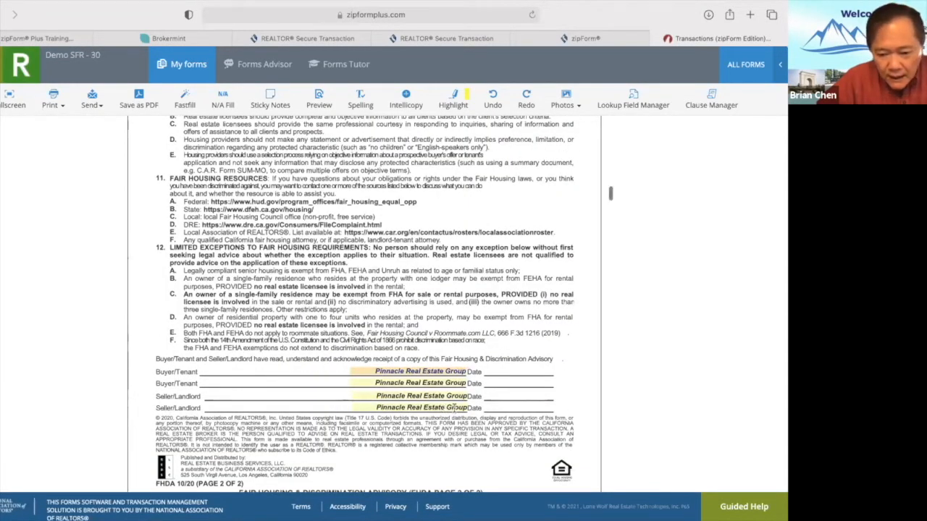
pyautogui.scroll(20, 454, 409)
pyautogui.scroll(12, 455, 410)
pyautogui.scroll(-8, 454, 409)
pyautogui.scroll(3, 454, 409)
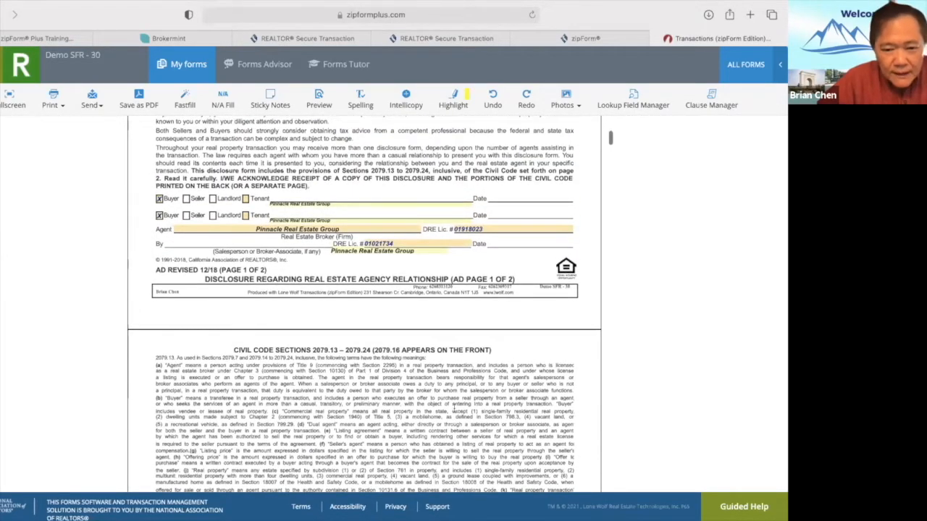
pyautogui.scroll(-20, 454, 409)
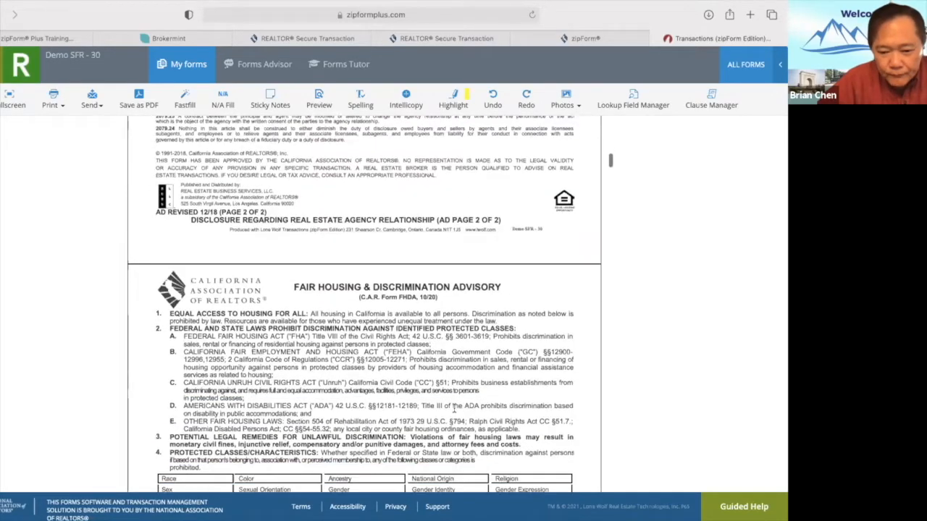
pyautogui.scroll(-20, 455, 413)
pyautogui.scroll(5, 455, 413)
pyautogui.scroll(1, 455, 411)
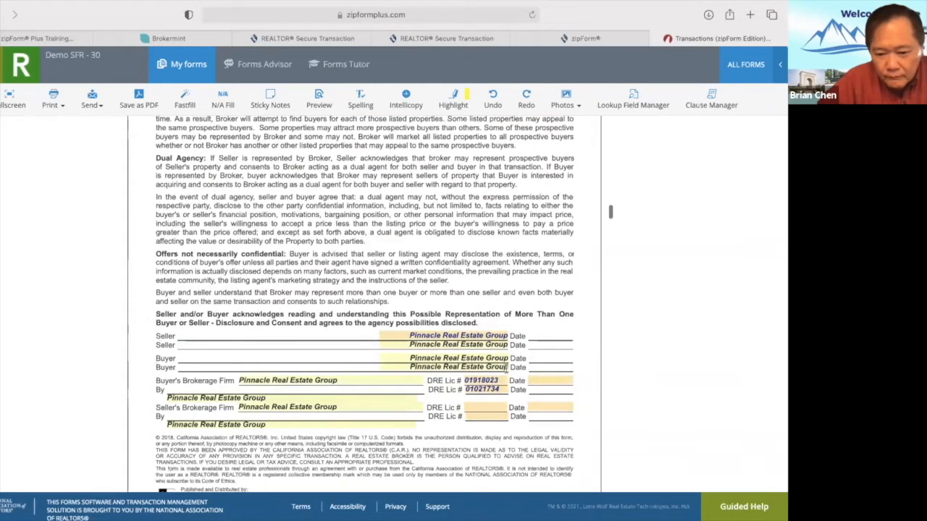
pyautogui.click(506, 368)
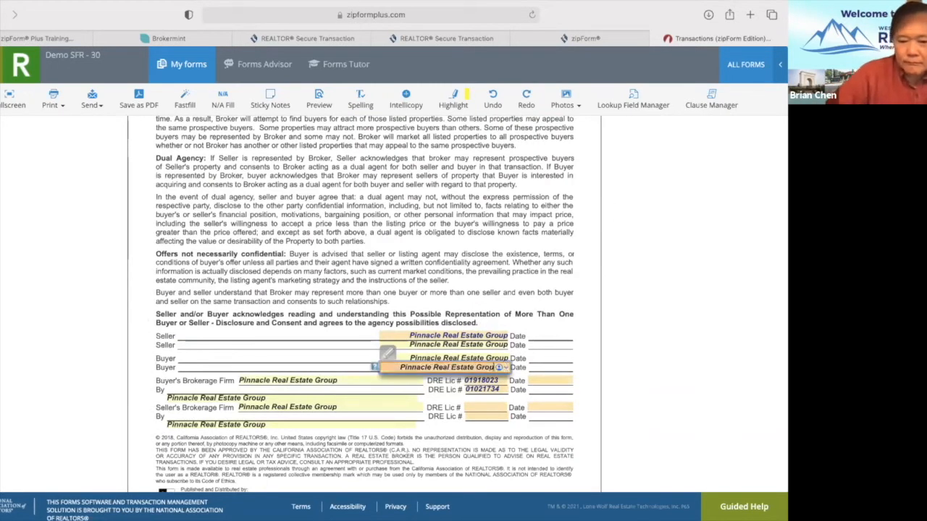
pyautogui.press('BackSpace')
pyautogui.press('BackSpace')
pyautogui.press('BackSpace')
pyautogui.press('BackSpace')
pyautogui.press('BackSpace')
pyautogui.press('BackSpace')
pyautogui.press('BackSpace')
pyautogui.press('BackSpace')
pyautogui.press('BackSpace')
pyautogui.press('BackSpace')
pyautogui.press('BackSpace')
pyautogui.press('BackSpace')
pyautogui.press('BackSpace')
pyautogui.press('BackSpace')
pyautogui.press('BackSpace')
pyautogui.press('BackSpace')
pyautogui.press('BackSpace')
pyautogui.press('BackSpace')
pyautogui.press('BackSpace')
pyautogui.press('BackSpace')
pyautogui.press('BackSpace')
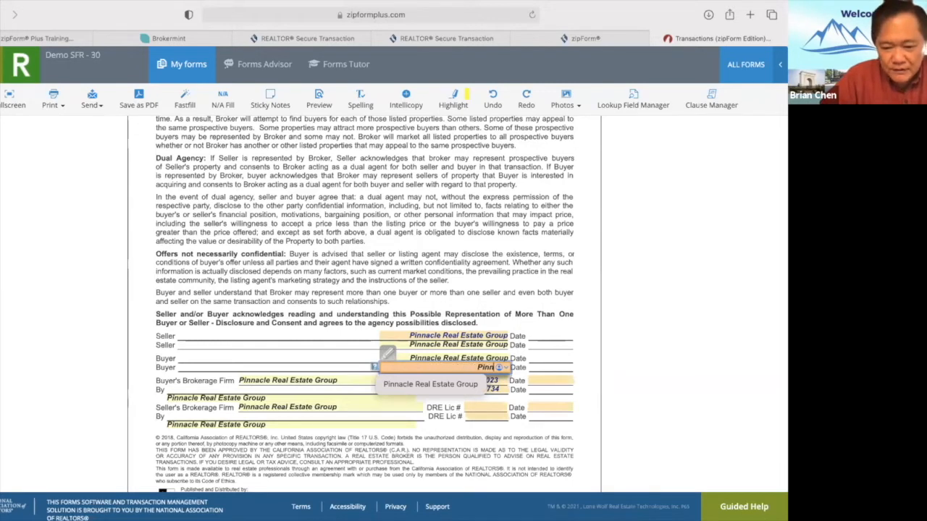
pyautogui.click(488, 358)
pyautogui.press('BackSpace')
pyautogui.press('BackSpace')
pyautogui.press('BackSpace')
pyautogui.press('BackSpace')
pyautogui.press('BackSpace')
pyautogui.press('BackSpace')
pyautogui.press('BackSpace')
pyautogui.press('BackSpace')
pyautogui.press('BackSpace')
pyautogui.press('BackSpace')
pyautogui.press('BackSpace')
pyautogui.press('BackSpace')
pyautogui.press('BackSpace')
pyautogui.press('BackSpace')
pyautogui.press('BackSpace')
pyautogui.press('BackSpace')
pyautogui.press('BackSpace')
pyautogui.press('BackSpace')
pyautogui.press('BackSpace')
pyautogui.press('BackSpace')
pyautogui.press('BackSpace')
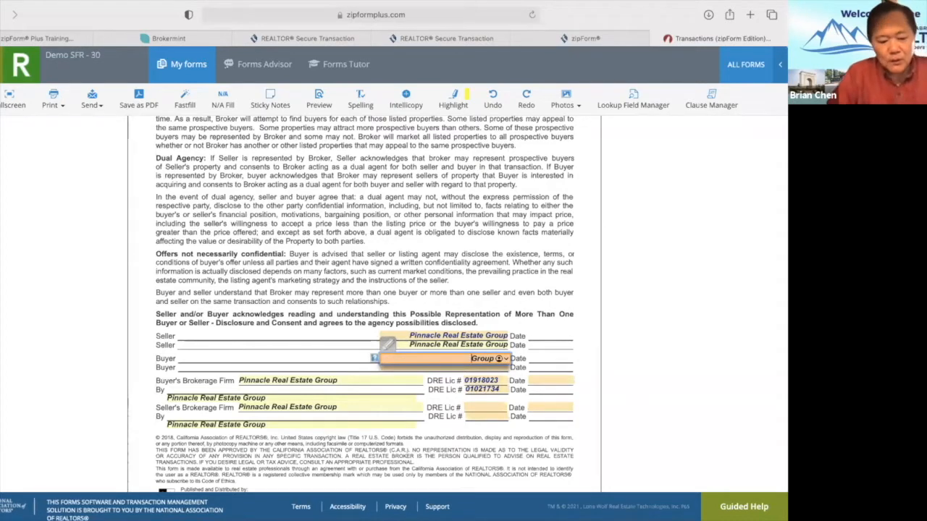
pyautogui.click(492, 358)
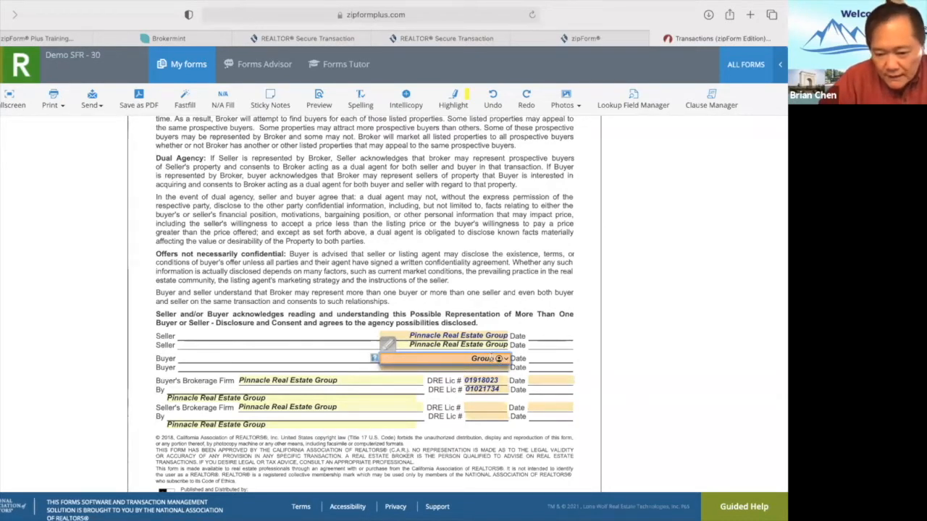
pyautogui.press('BackSpace')
pyautogui.press('BackSpace')
pyautogui.press('BackSpace')
pyautogui.press('BackSpace')
pyautogui.press('BackSpace')
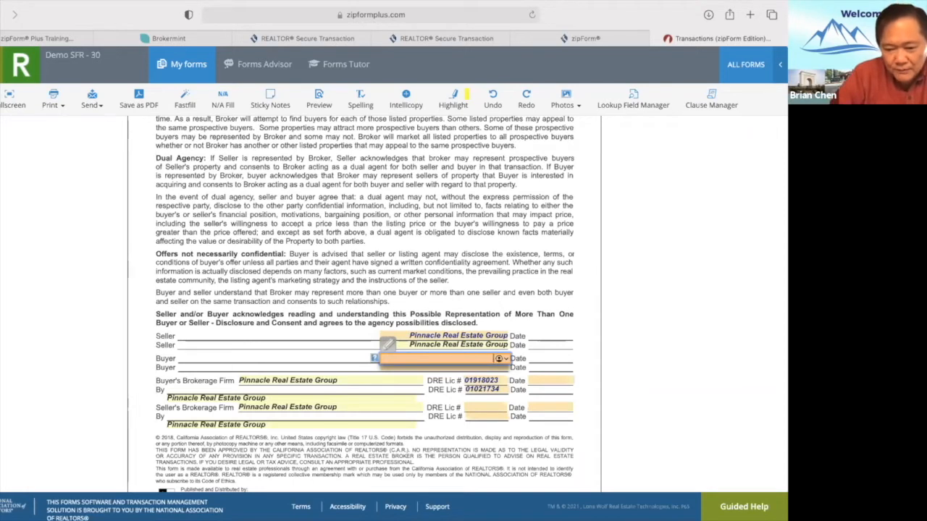
# Empty the Seller's Brokerage Firm field, leaving the By line's original name.
pyautogui.click(352, 407)
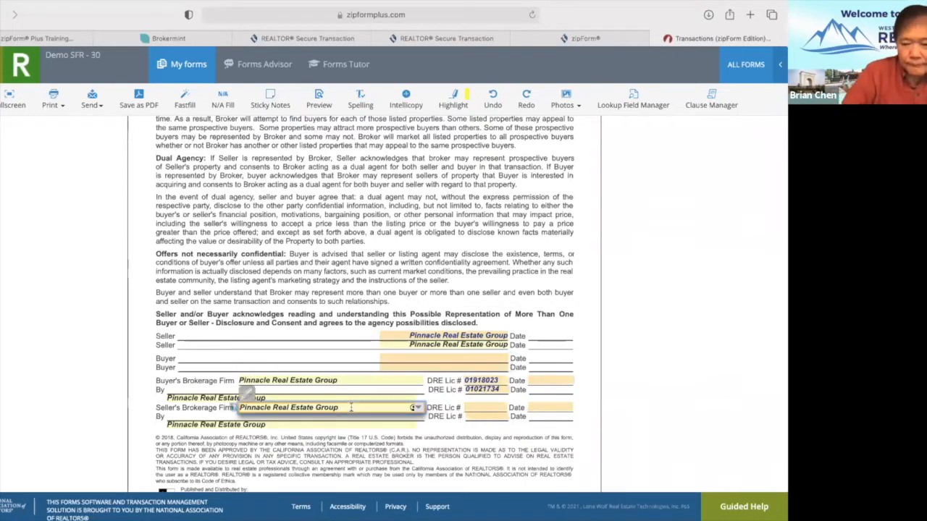
pyautogui.press('BackSpace')
pyautogui.press('BackSpace')
pyautogui.press('BackSpace')
pyautogui.press('BackSpace')
pyautogui.press('BackSpace')
pyautogui.press('BackSpace')
pyautogui.press('BackSpace')
pyautogui.press('BackSpace')
pyautogui.press('BackSpace')
pyautogui.press('BackSpace')
pyautogui.press('BackSpace')
pyautogui.press('BackSpace')
pyautogui.press('BackSpace')
pyautogui.press('BackSpace')
pyautogui.press('BackSpace')
pyautogui.press('BackSpace')
pyautogui.press('BackSpace')
pyautogui.press('BackSpace')
pyautogui.press('BackSpace')
pyautogui.press('BackSpace')
pyautogui.press('BackSpace')
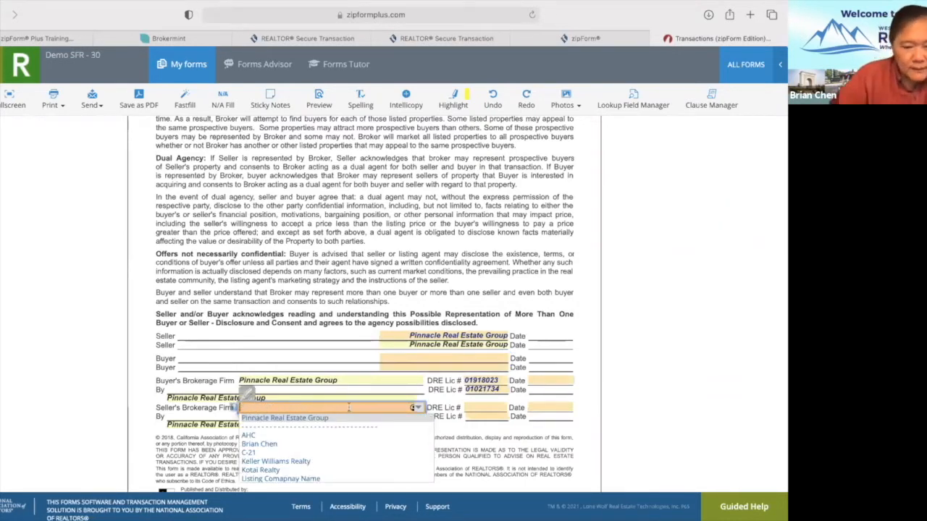
pyautogui.click(216, 436)
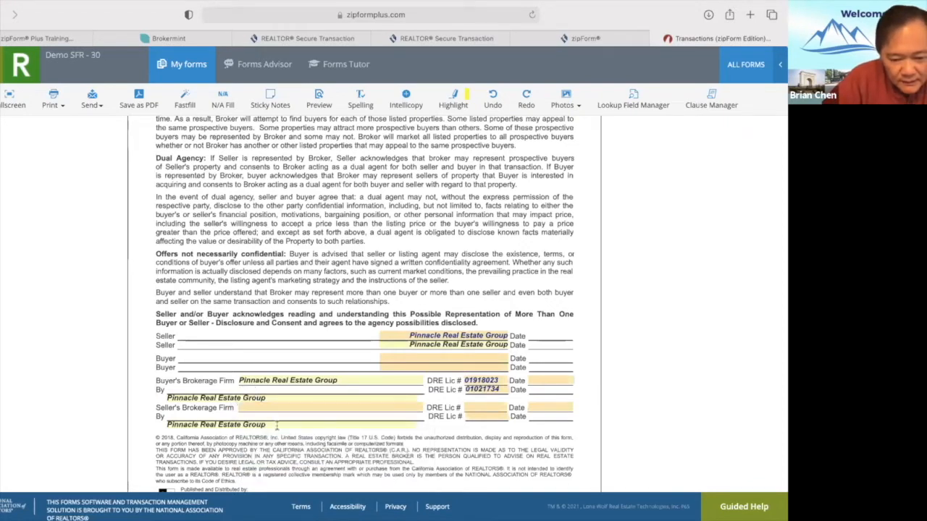
pyautogui.click(276, 426)
pyautogui.press('BackSpace')
pyautogui.press('BackSpace')
pyautogui.press('BackSpace')
pyautogui.press('BackSpace')
pyautogui.press('BackSpace')
pyautogui.press('BackSpace')
pyautogui.press('BackSpace')
pyautogui.press('BackSpace')
pyautogui.press('BackSpace')
pyautogui.press('BackSpace')
pyautogui.press('BackSpace')
pyautogui.press('BackSpace')
pyautogui.press('BackSpace')
pyautogui.press('BackSpace')
pyautogui.press('BackSpace')
pyautogui.press('BackSpace')
pyautogui.press('BackSpace')
pyautogui.press('BackSpace')
pyautogui.press('BackSpace')
pyautogui.press('BackSpace')
pyautogui.press('BackSpace')
pyautogui.press('BackSpace')
pyautogui.press('BackSpace')
pyautogui.press('BackSpace')
pyautogui.press('BackSpace')
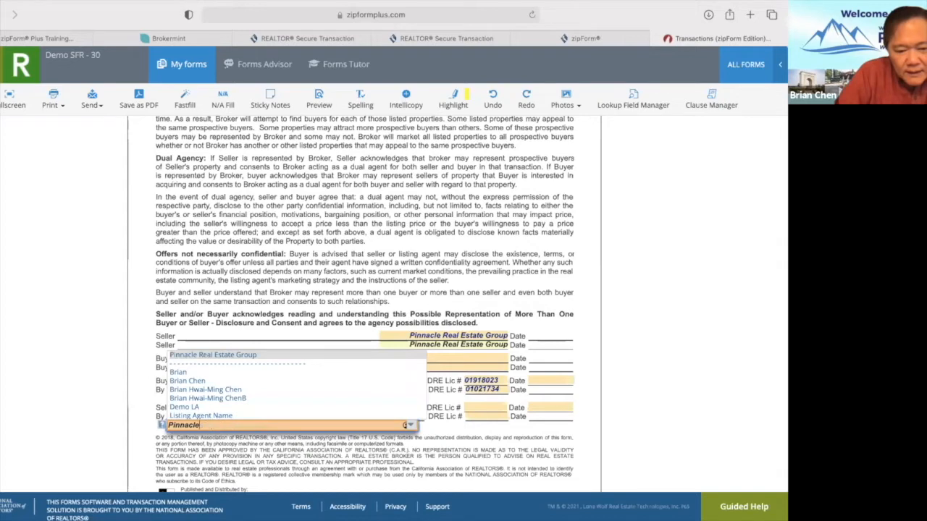
pyautogui.click(492, 442)
pyautogui.scroll(-6, 492, 441)
pyautogui.scroll(10, 491, 442)
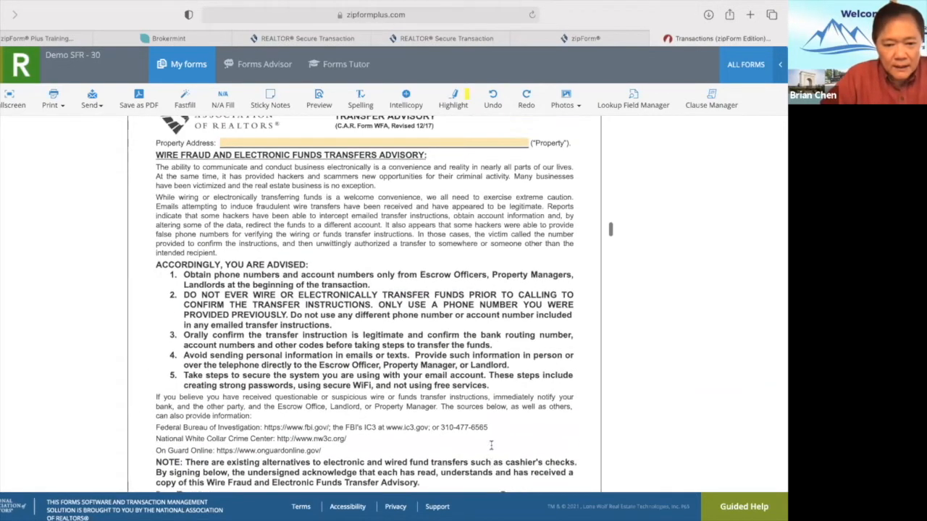
# Set close of escrow to Days After Acceptance and select the days field for 30.
pyautogui.scroll(-2, 491, 447)
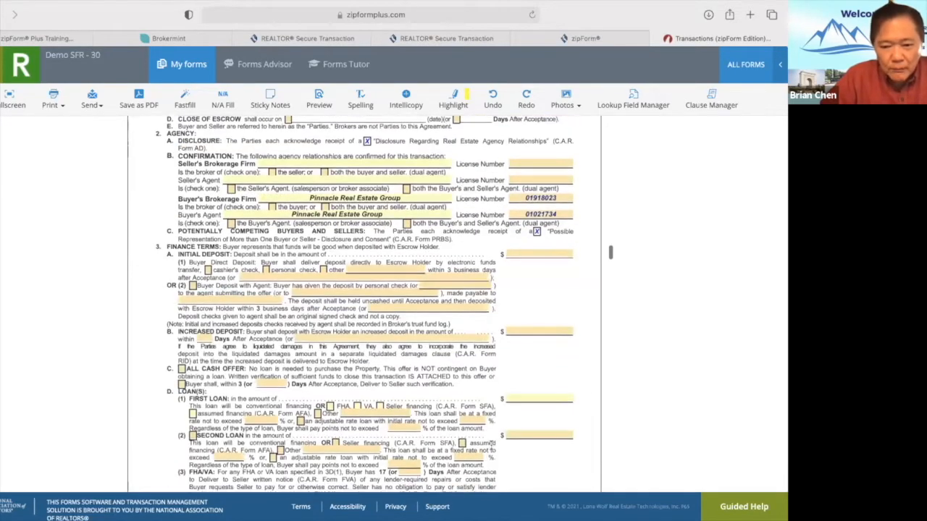
pyautogui.scroll(8, 492, 445)
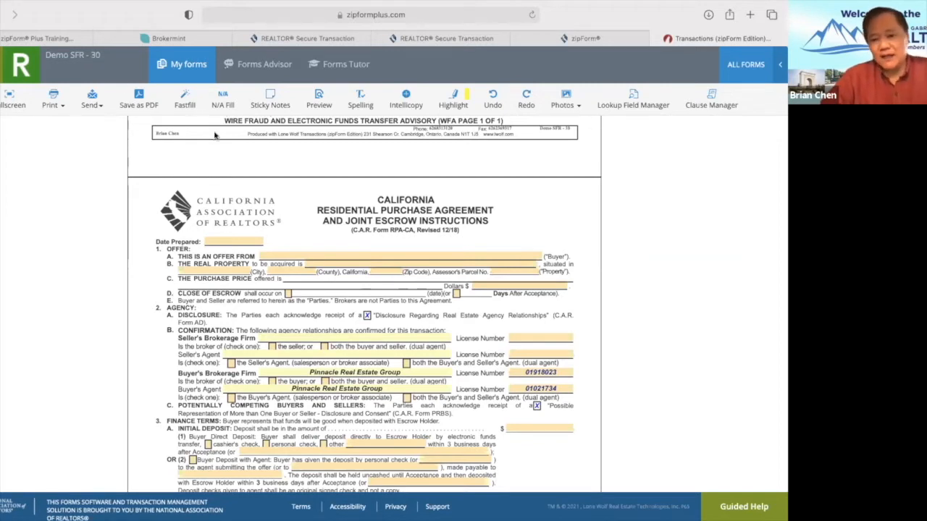
pyautogui.click(456, 294)
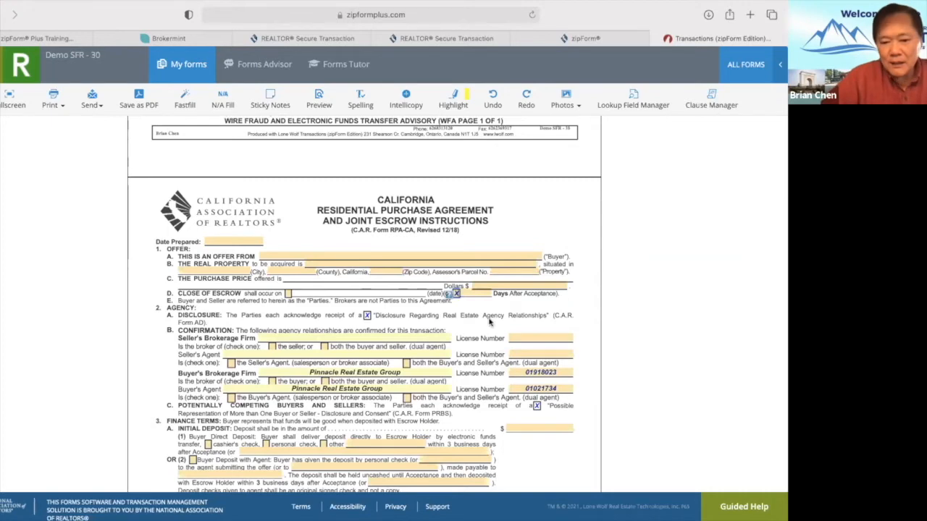
pyautogui.click(474, 293)
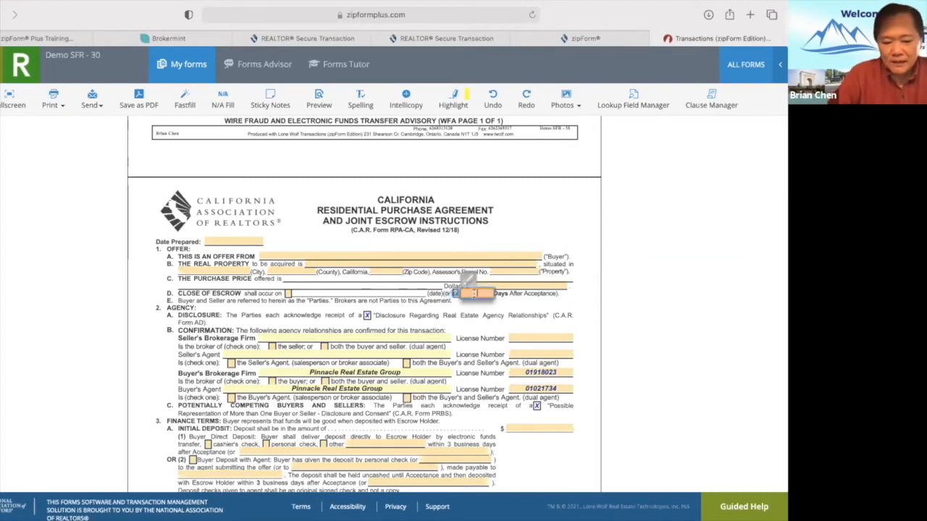
# Select the first loan's points percentage field, then move on to the allocation of costs.
pyautogui.scroll(-3, 482, 368)
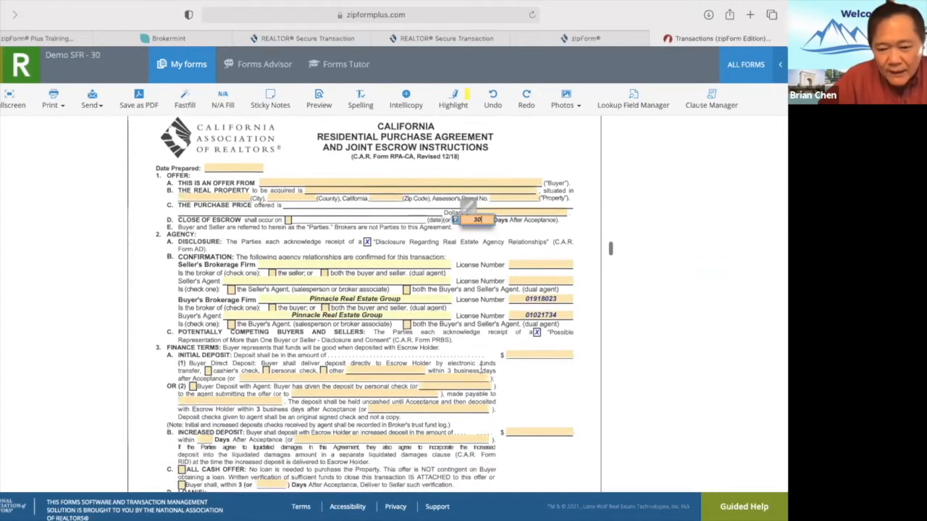
pyautogui.scroll(-1, 481, 370)
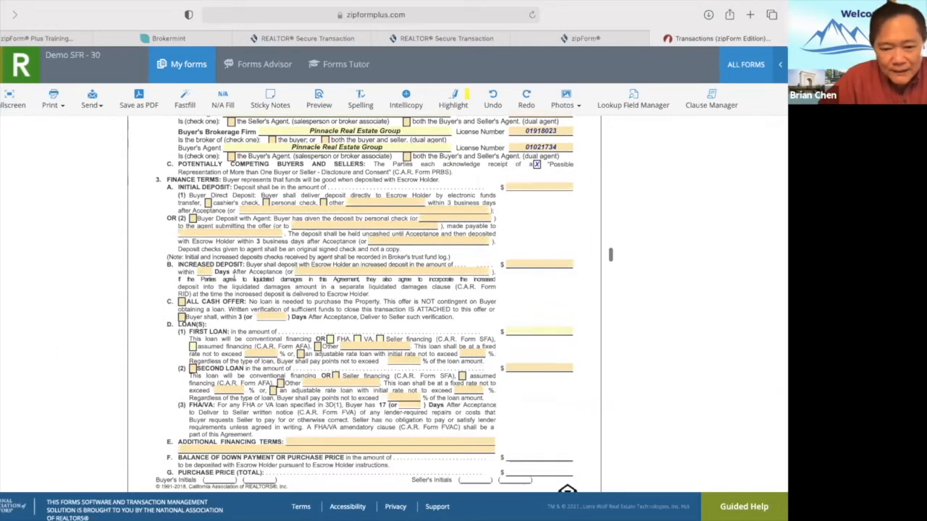
pyautogui.scroll(-5, 406, 307)
pyautogui.scroll(3, 405, 308)
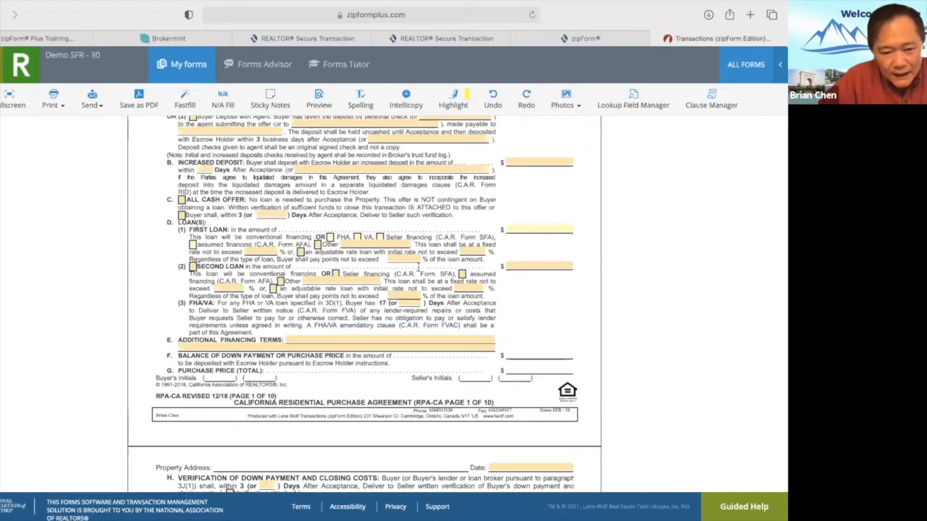
pyautogui.click(402, 259)
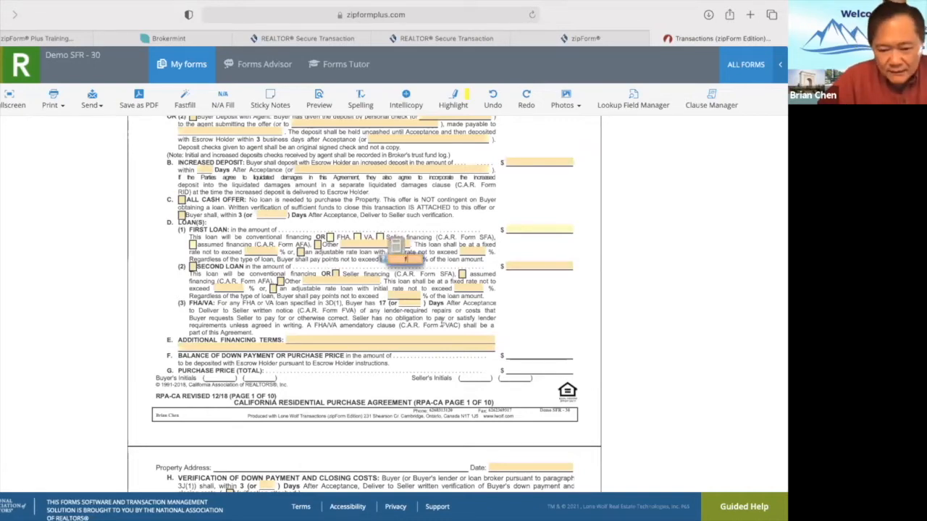
pyautogui.scroll(-5, 442, 324)
pyautogui.scroll(-4, 440, 320)
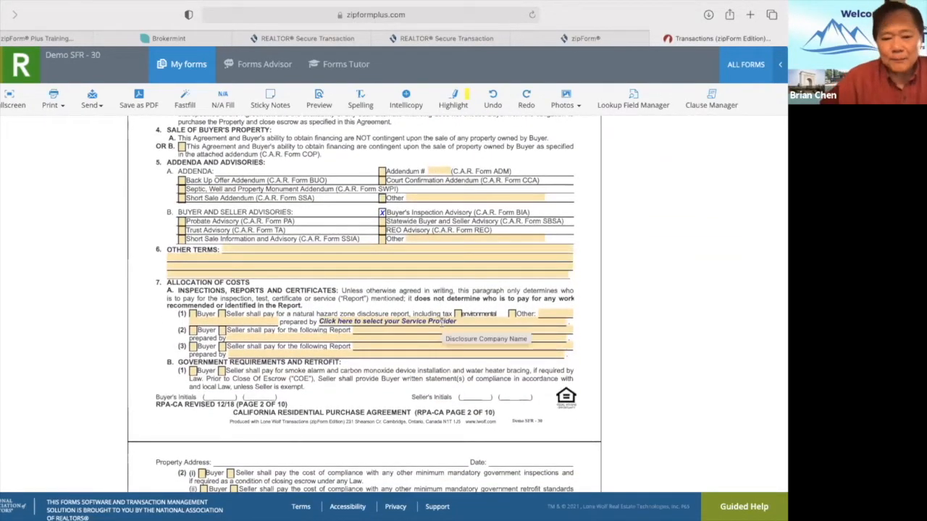
# Have the seller pay the hazard disclosure report, including environmental, prepared by Seller's Choice.
pyautogui.click(222, 314)
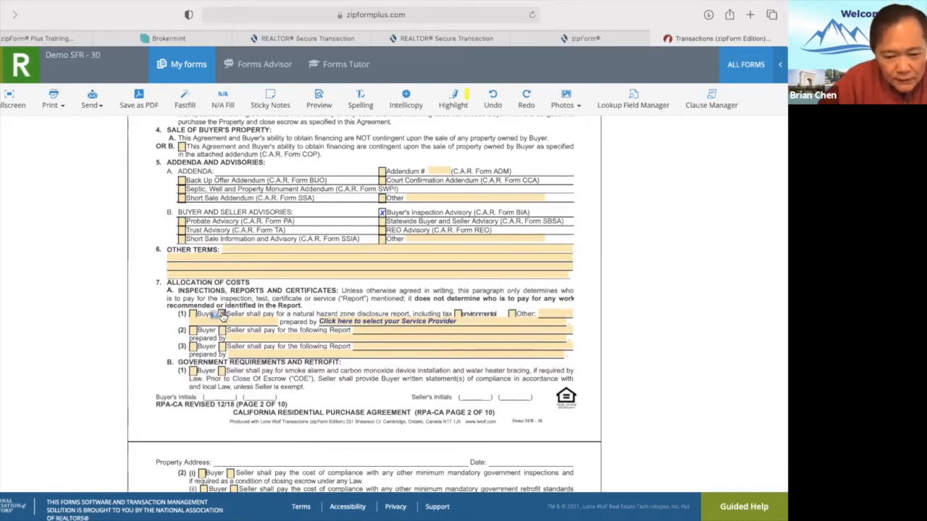
pyautogui.click(457, 315)
pyautogui.click(464, 320)
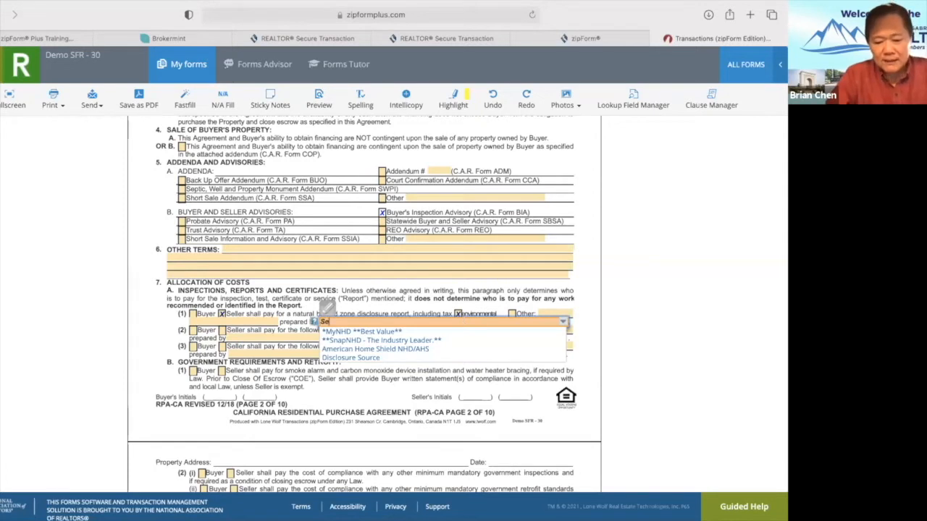
pyautogui.write("er's Choice")
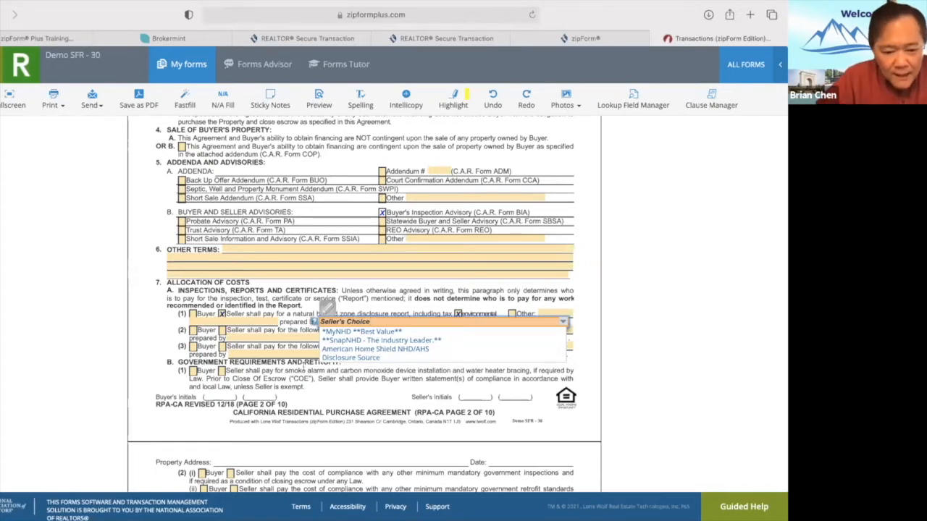
pyautogui.press('Tab')
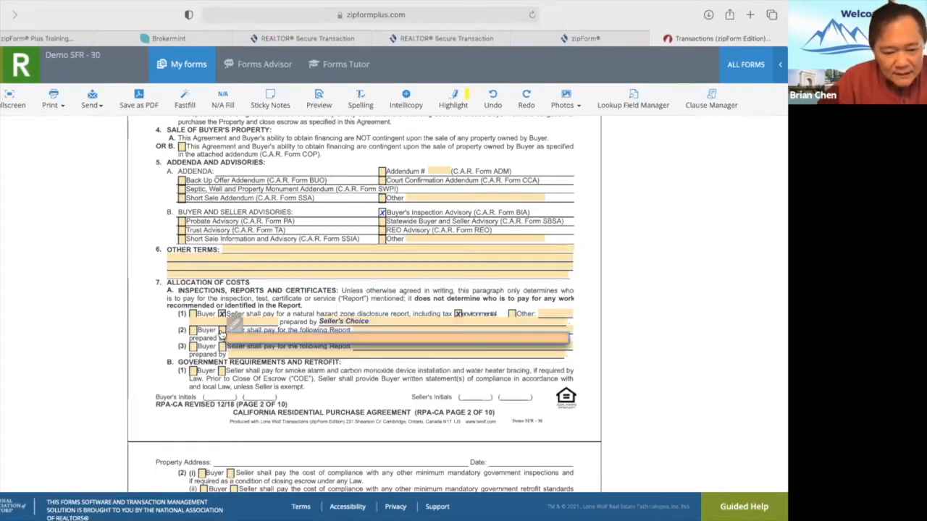
# Tick Seller in row (2) and name it 'Termite Report, And Completion of All Section 1 Work'.
pyautogui.click(221, 331)
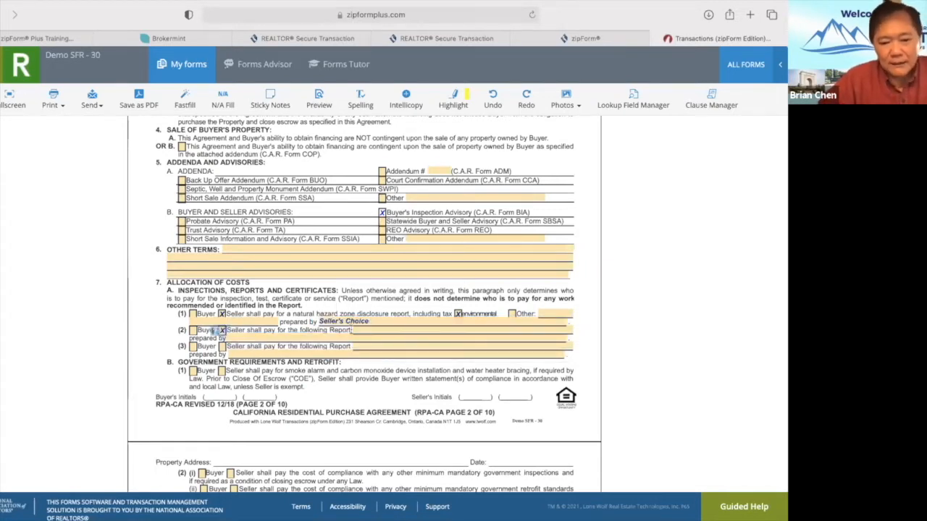
pyautogui.click(379, 329)
pyautogui.write('Ter')
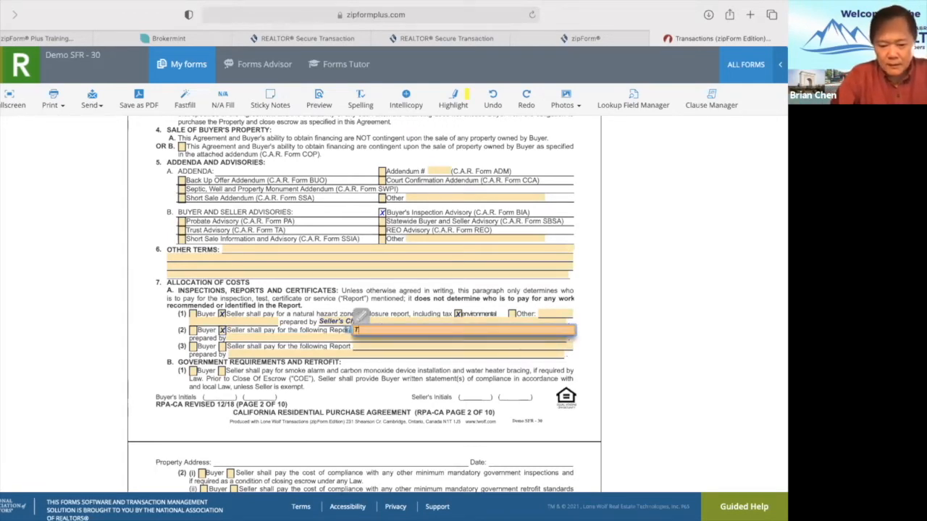
pyautogui.write('mite')
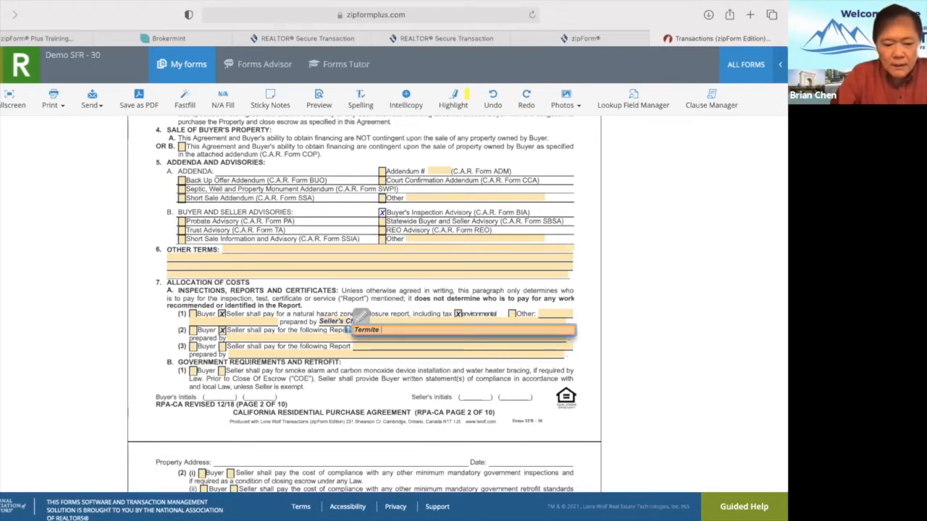
pyautogui.write(' Report')
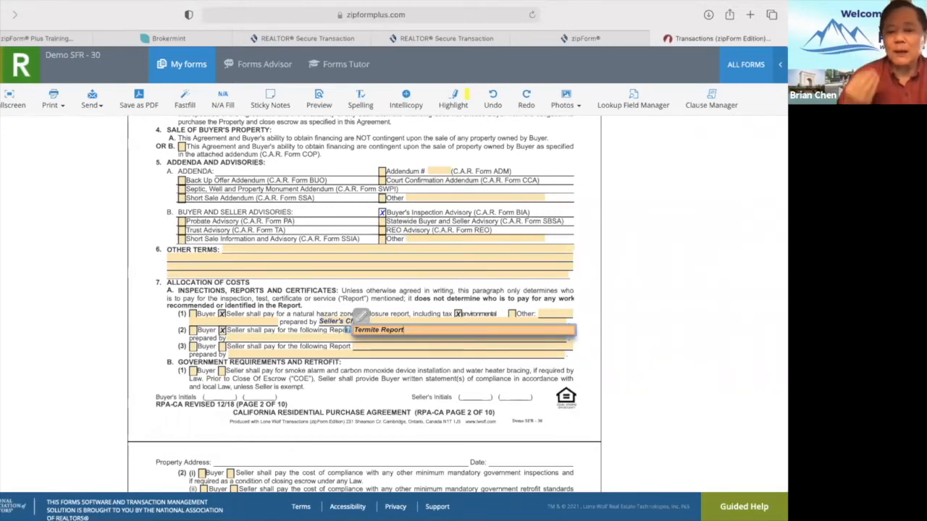
pyautogui.write(', ')
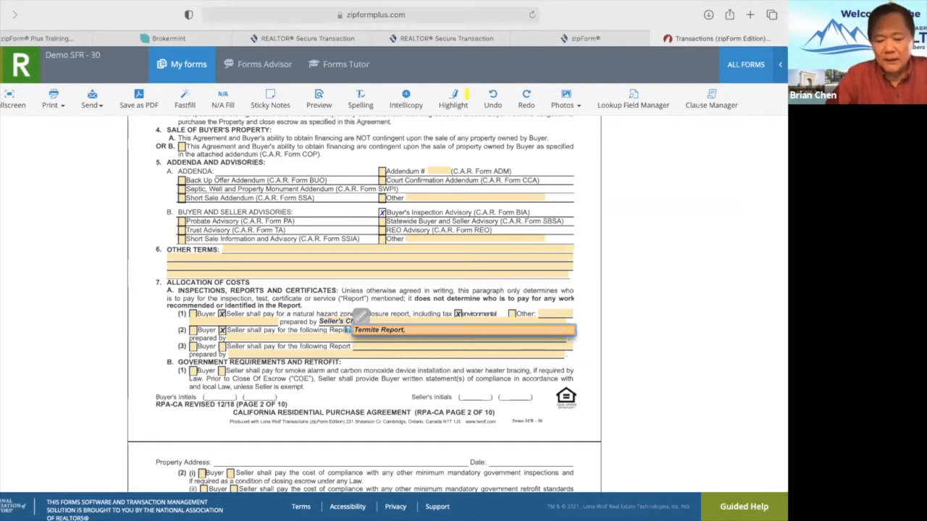
pyautogui.write('And')
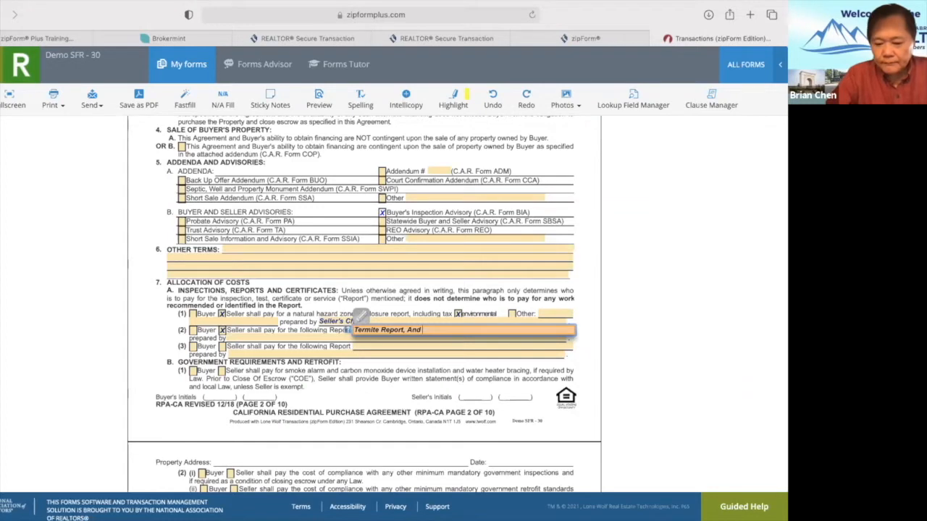
pyautogui.write(' Complet')
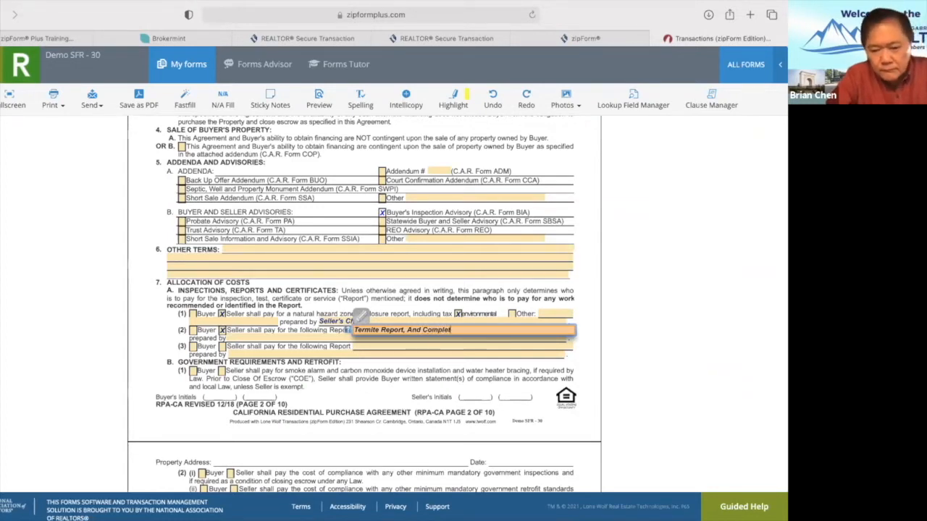
pyautogui.write('ion of All')
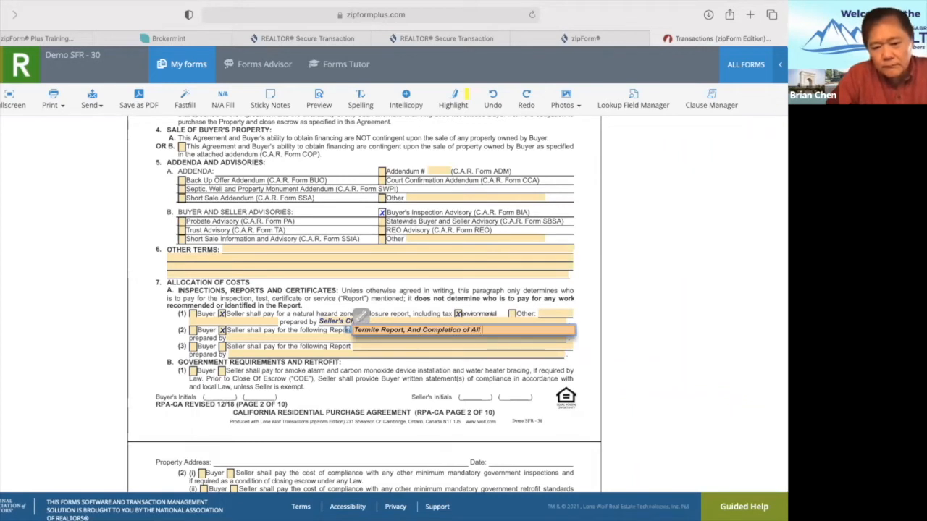
pyautogui.write(' Section')
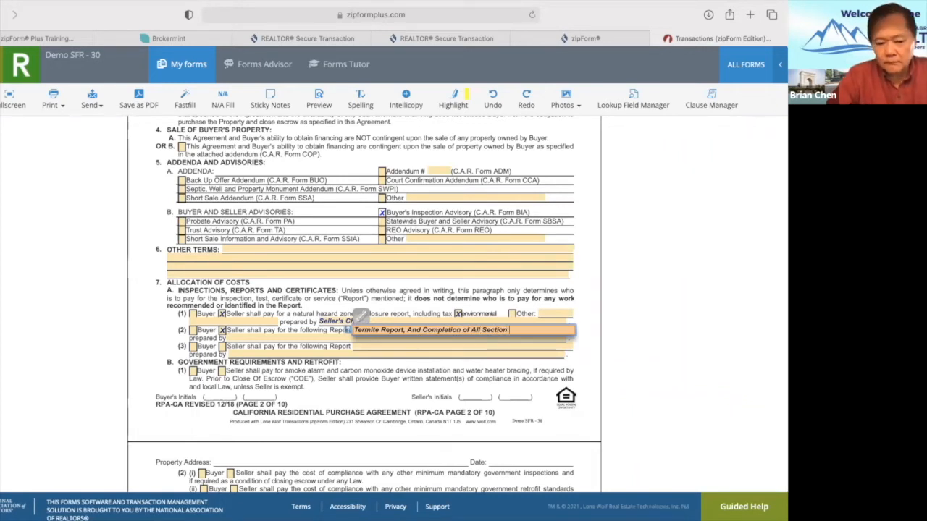
pyautogui.write(' 1 Work')
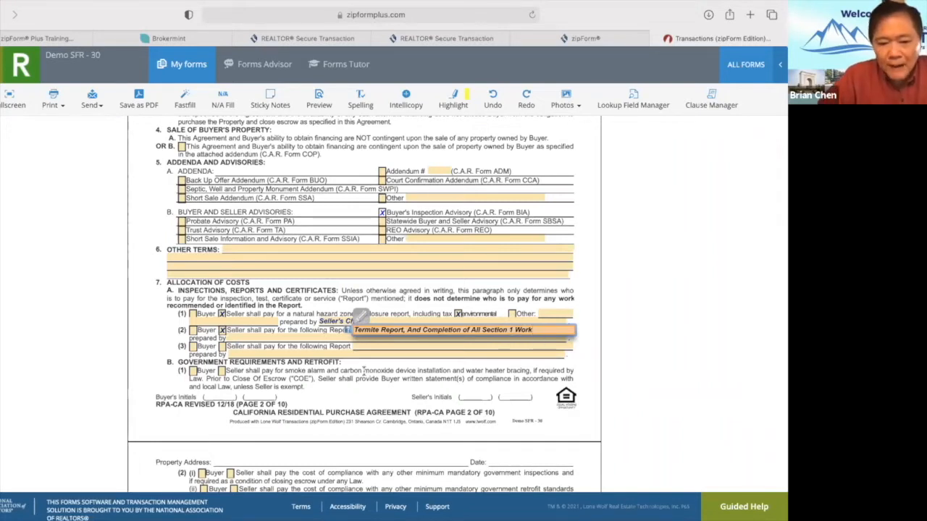
pyautogui.click(363, 371)
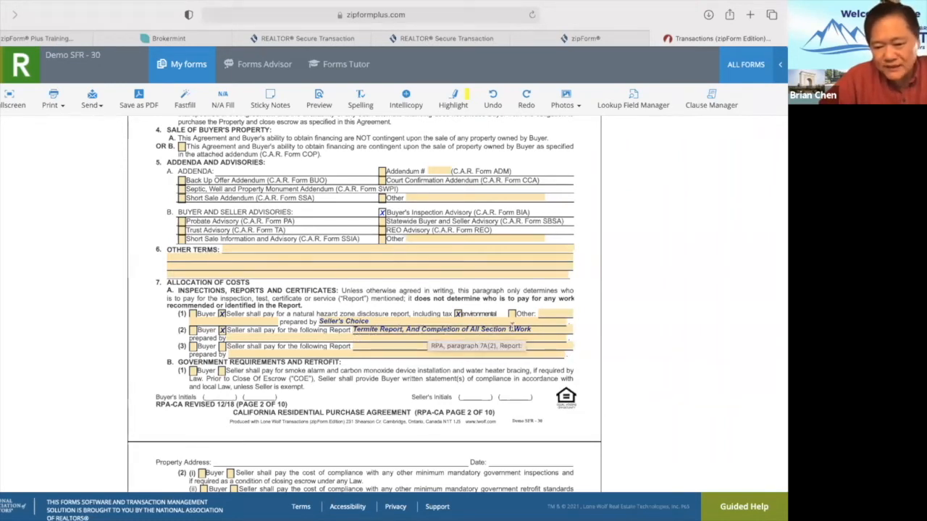
# Tick Buyer for row (3) and set the termite report preparer to Seller's Choice.
pyautogui.click(192, 347)
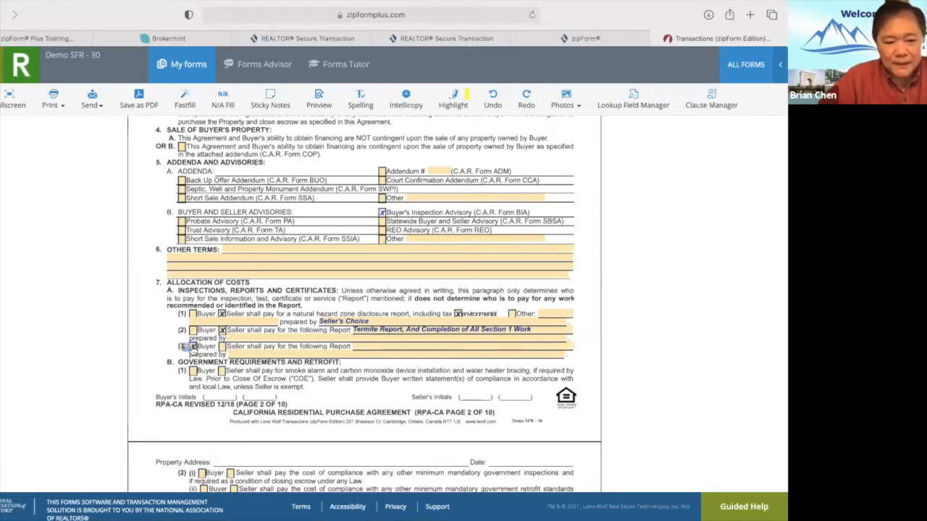
pyautogui.click(368, 347)
pyautogui.click(315, 339)
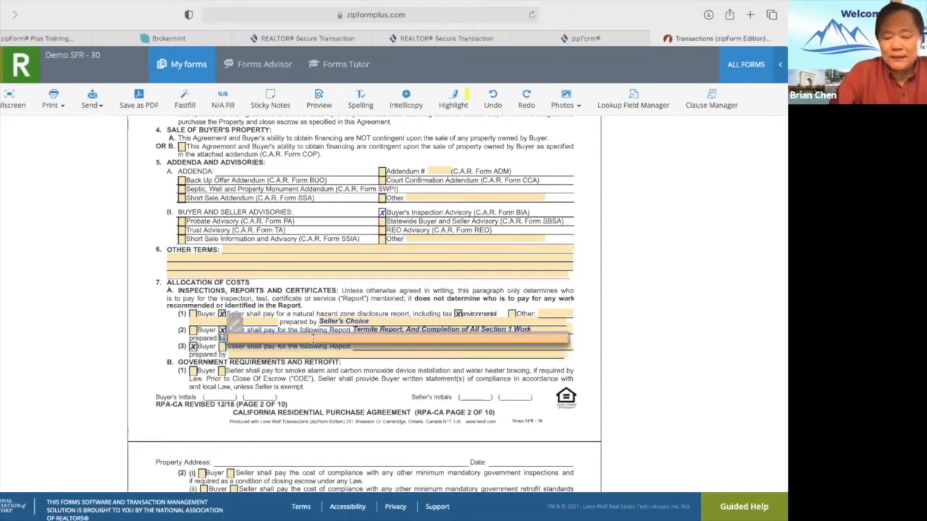
pyautogui.write('Seller')
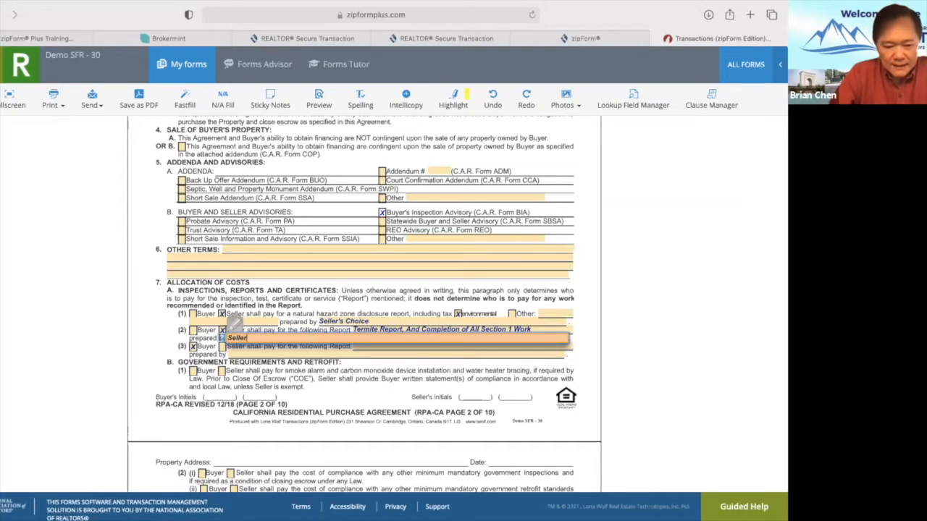
pyautogui.write("'s Choice")
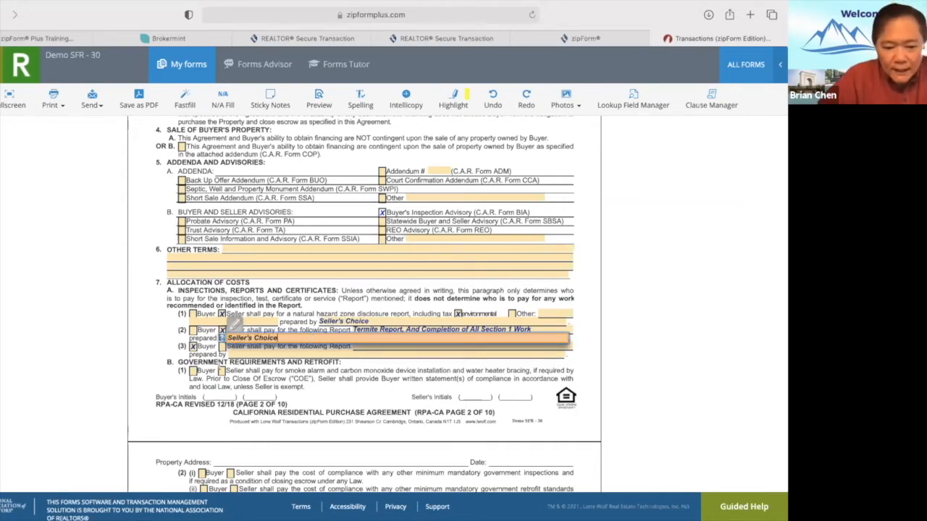
pyautogui.click(273, 375)
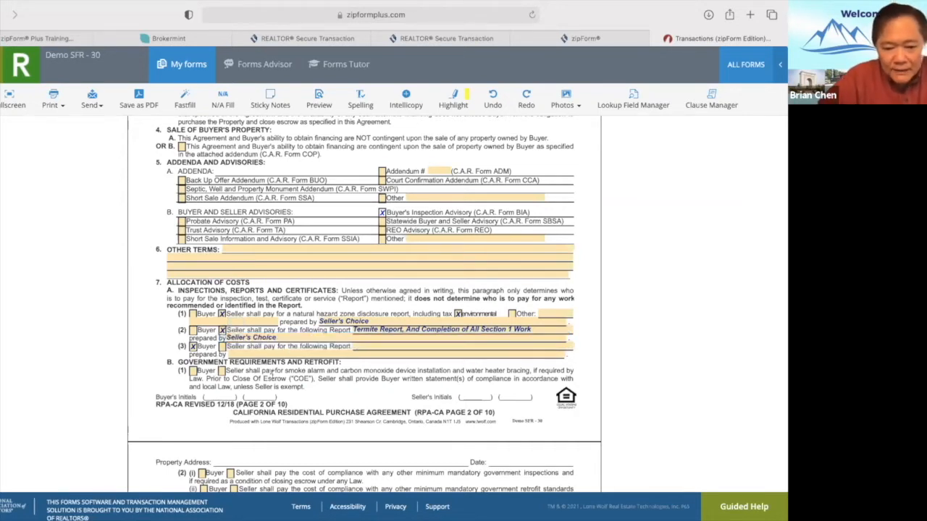
# Name row (3) Physical Inspection Report prepared by Buyer; tick Seller for smoke-alarm compliance.
pyautogui.click(376, 347)
pyautogui.write('Ph')
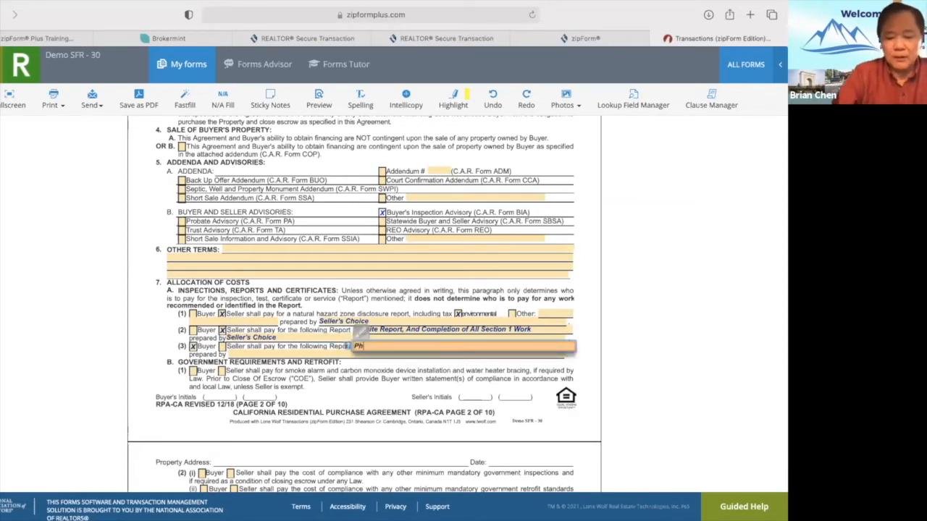
pyautogui.write('ysical Inspection ')
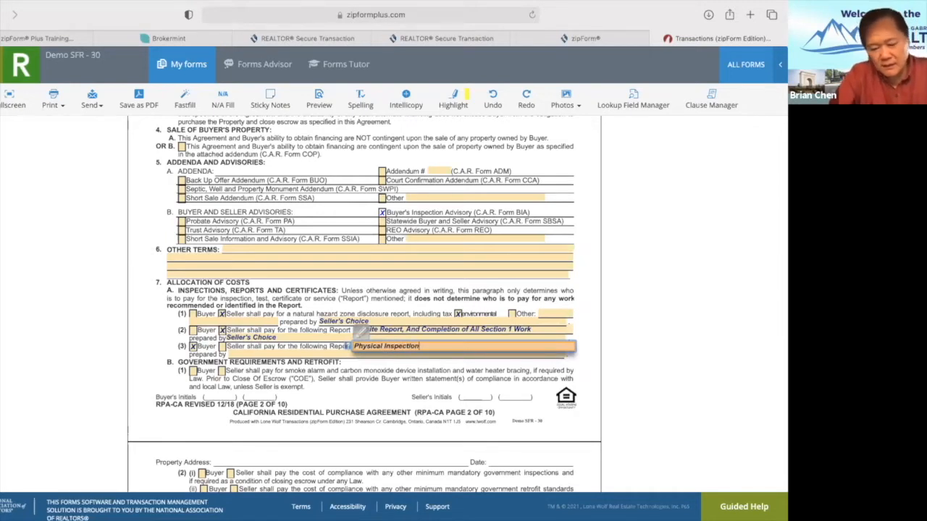
pyautogui.write('Report')
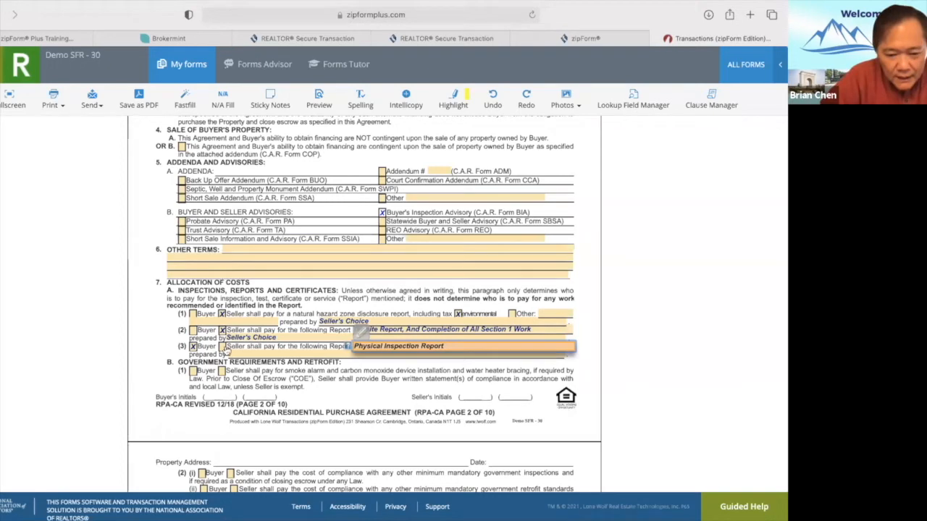
pyautogui.click(256, 355)
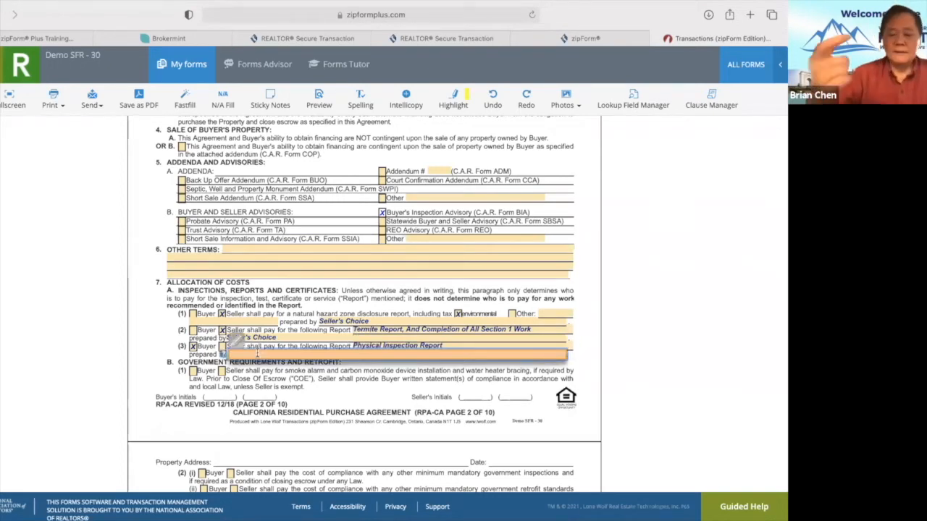
pyautogui.write('B')
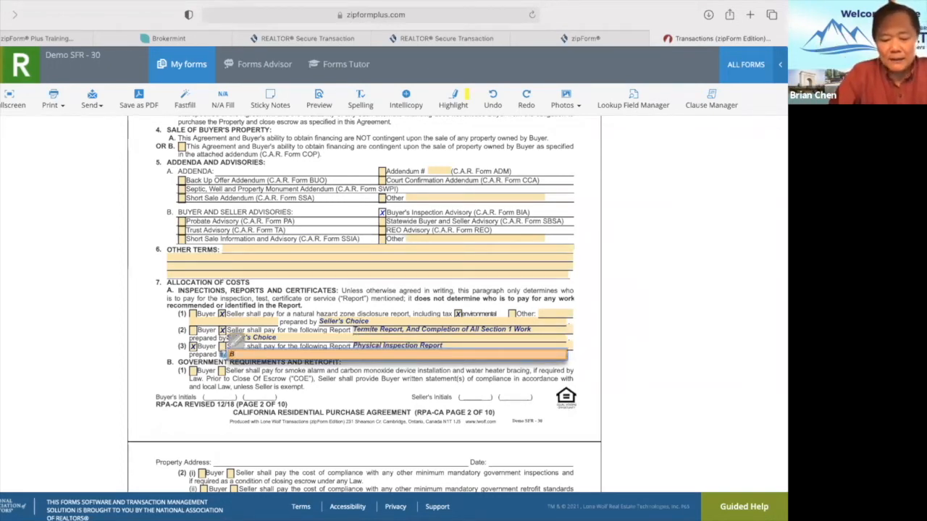
pyautogui.write('uyer')
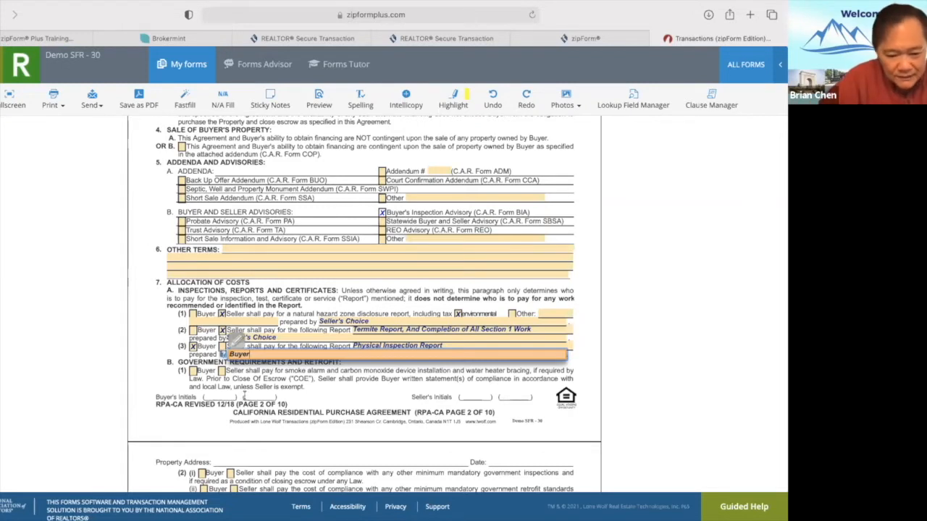
pyautogui.click(331, 411)
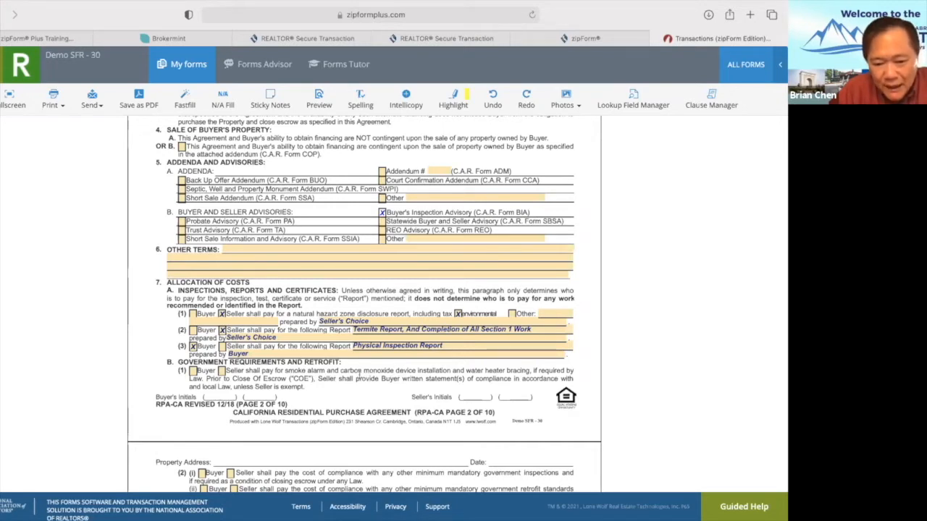
pyautogui.click(221, 371)
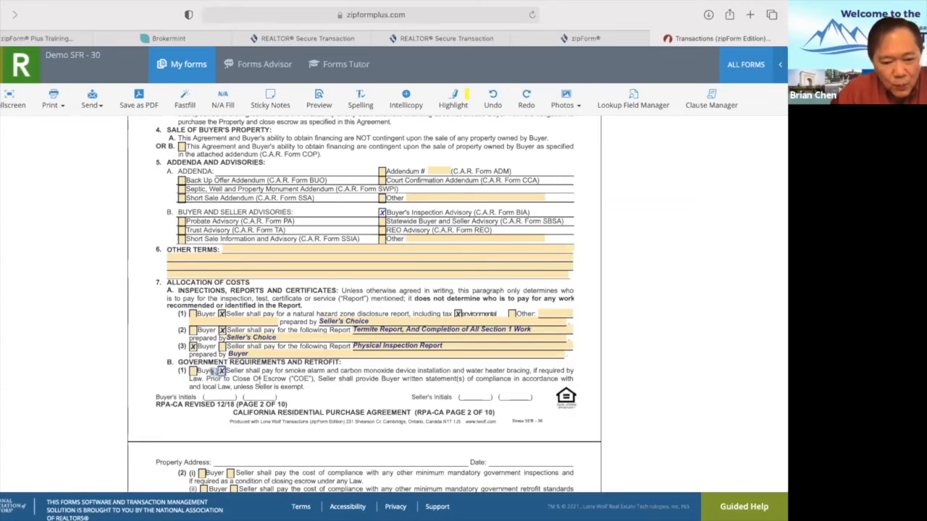
# On page 3, tick Seller for 2(i) government inspection and 2(ii) retrofit compliance costs.
pyautogui.scroll(-5, 315, 398)
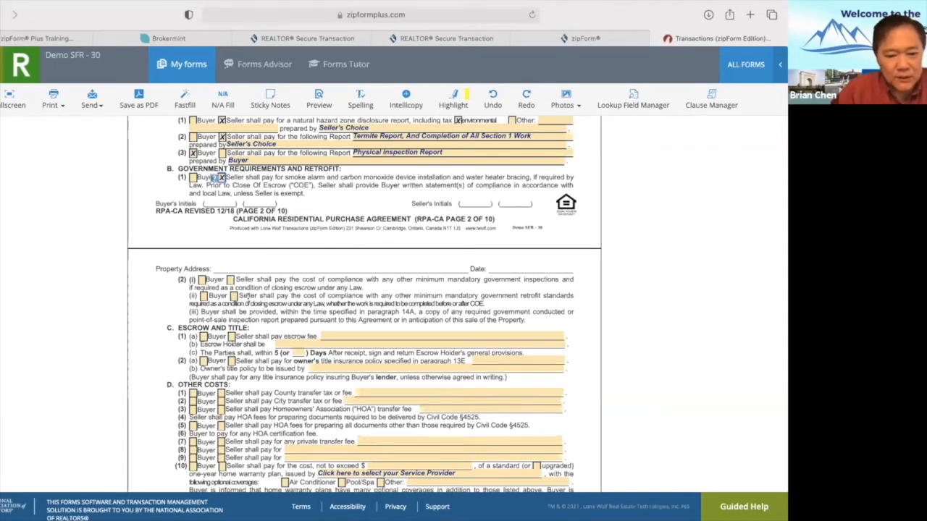
pyautogui.click(229, 280)
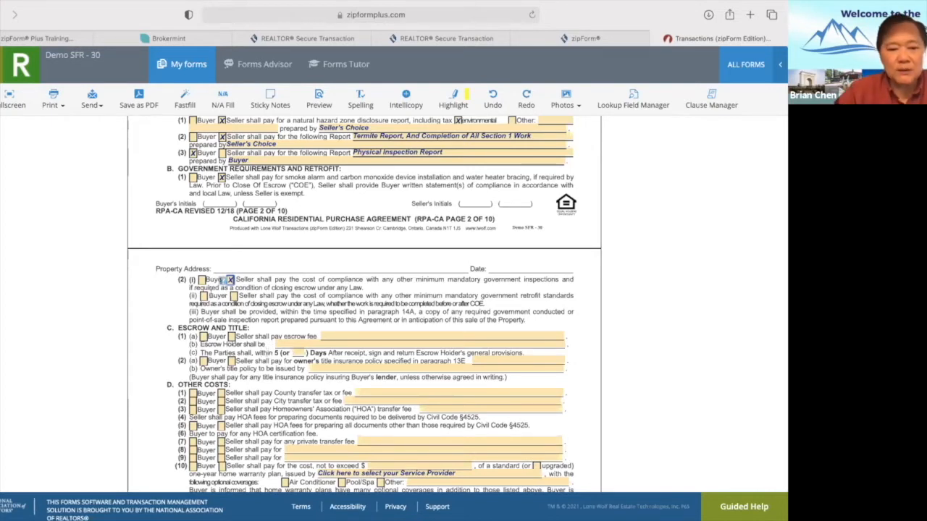
pyautogui.click(233, 296)
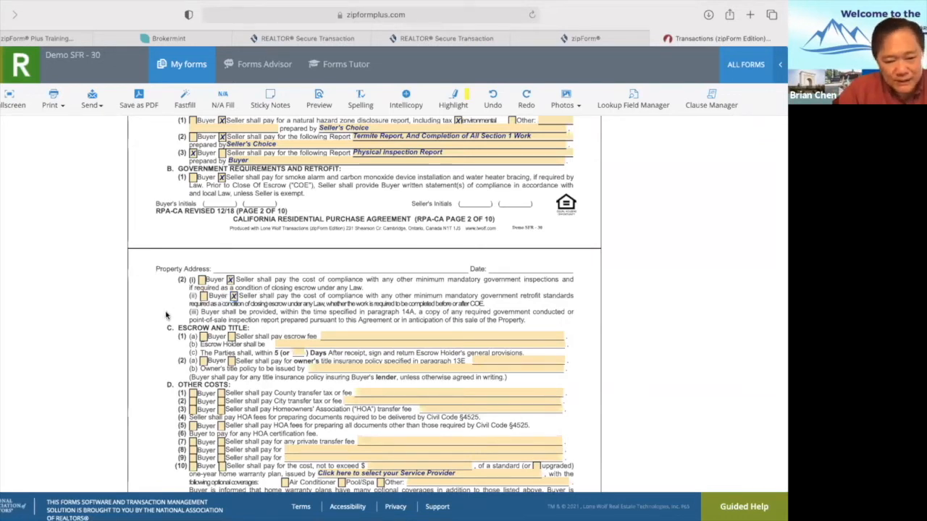
# Tick Buyer and Seller in C(1)(a) with 'Buyer & Seller each to pay their own escrow fees'.
pyautogui.click(203, 338)
pyautogui.click(231, 337)
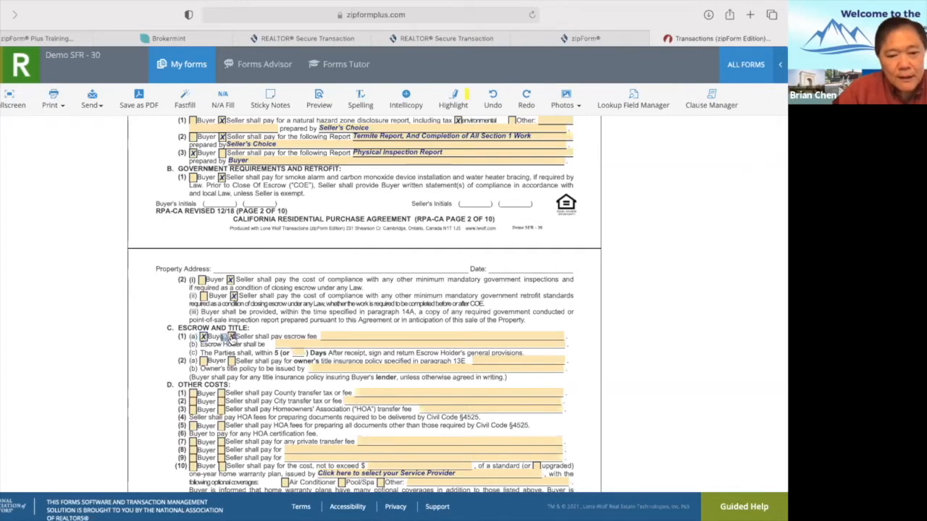
pyautogui.click(369, 336)
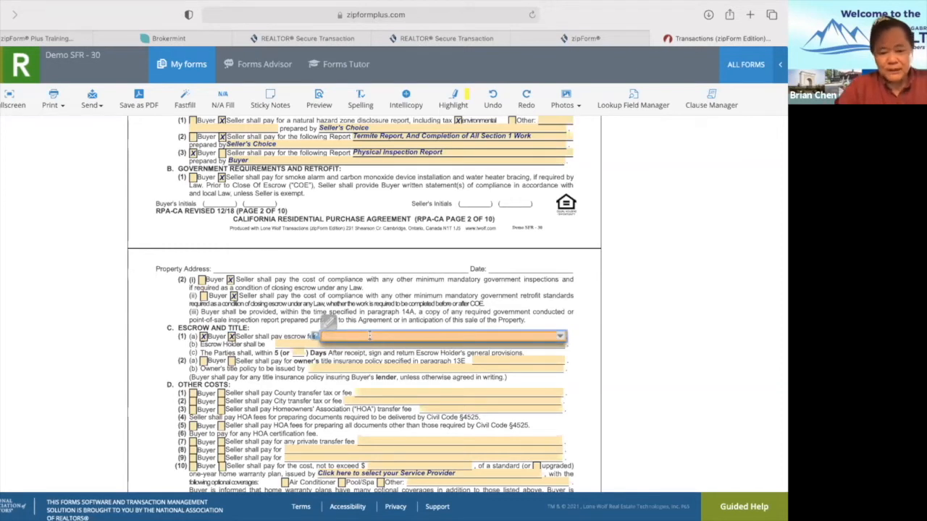
pyautogui.write('50/')
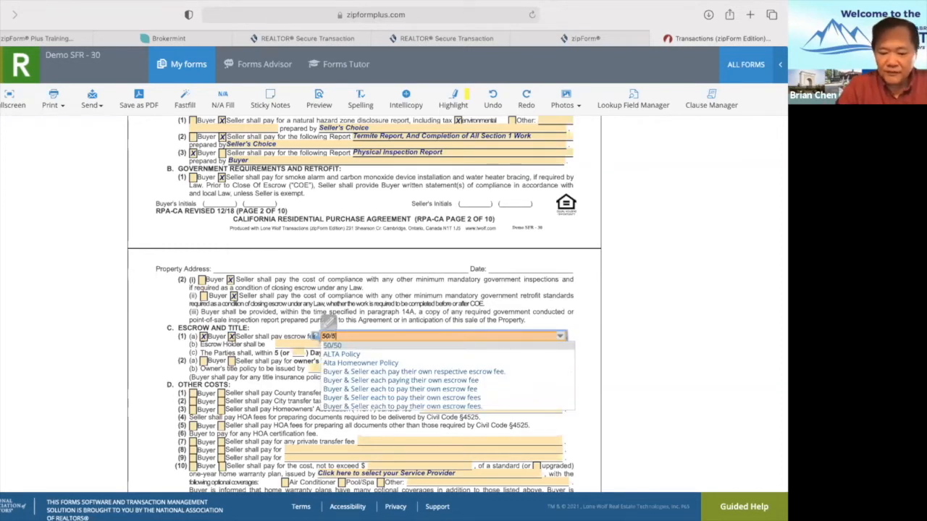
pyautogui.write('50')
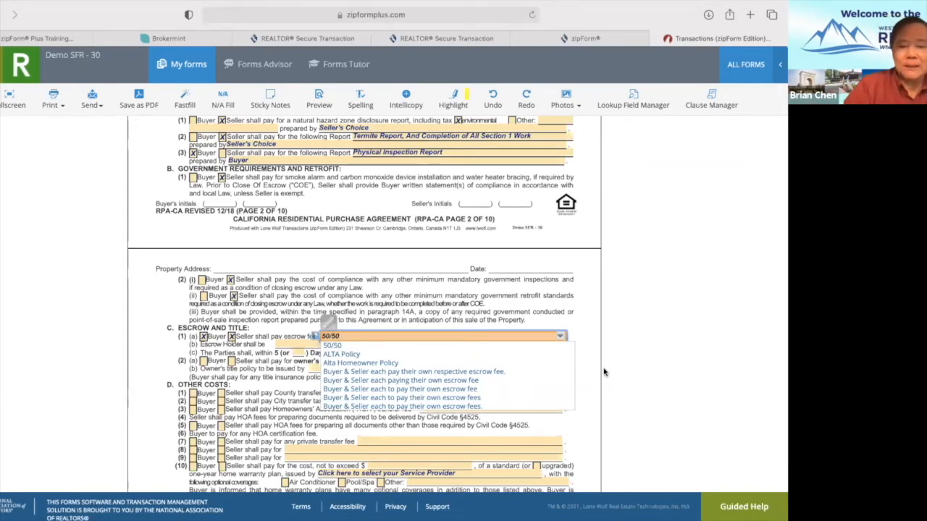
pyautogui.press('BackSpace')
pyautogui.press('BackSpace')
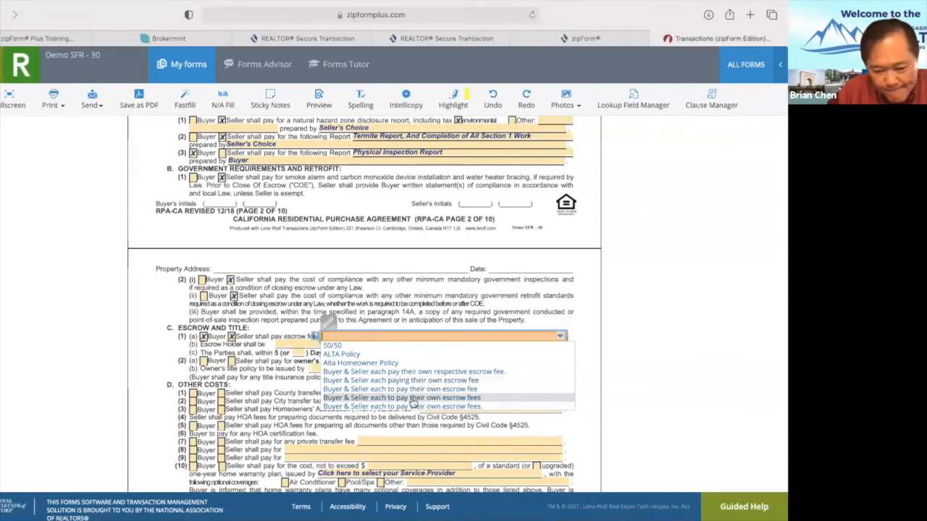
pyautogui.click(416, 399)
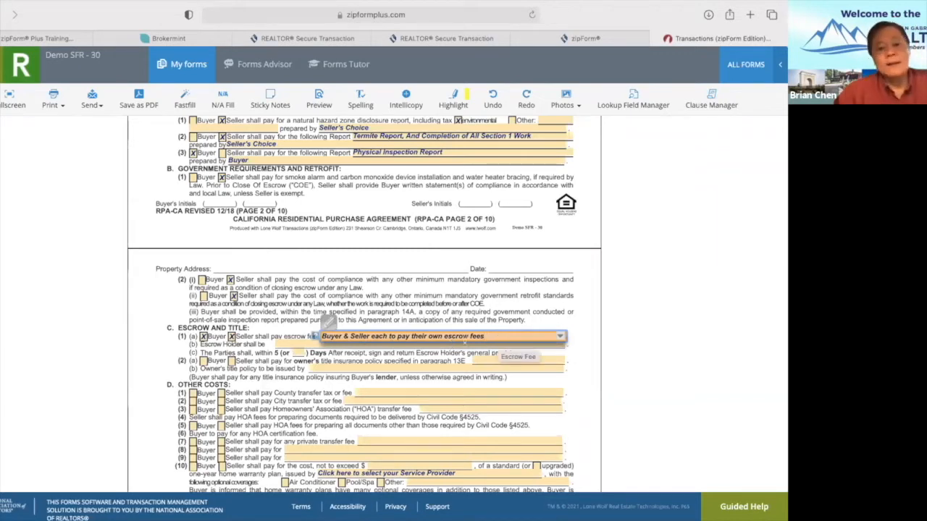
pyautogui.click(157, 360)
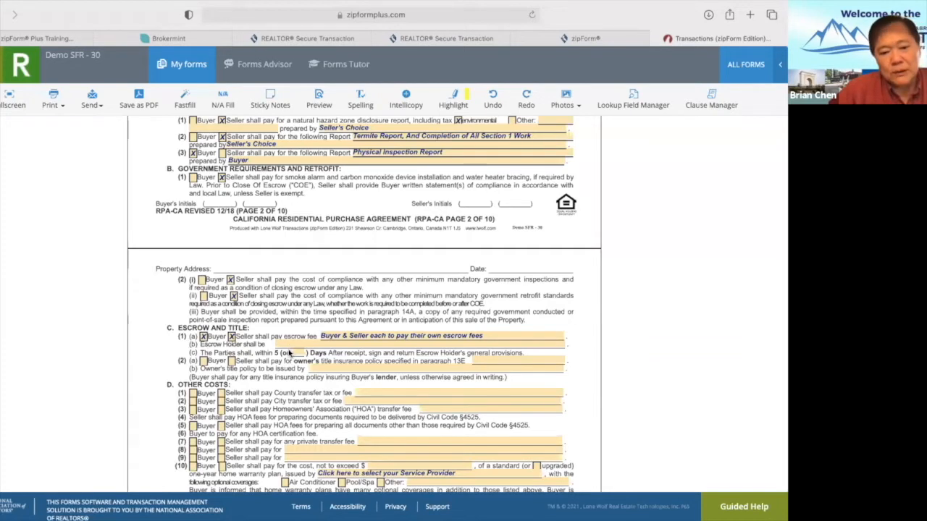
# Make escrow holder and title insurer Seller's Choice, with the seller paying the owner's title policy.
pyautogui.click(288, 346)
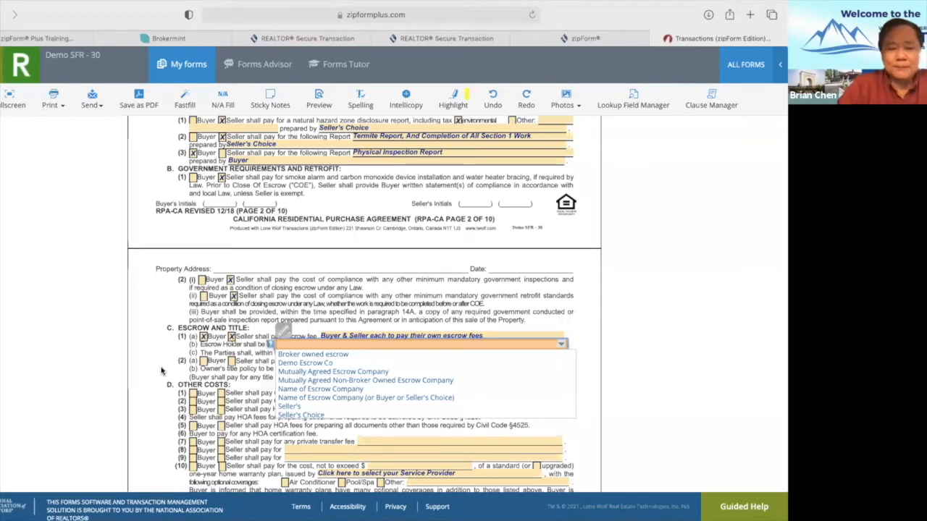
pyautogui.write("Seller's Choice")
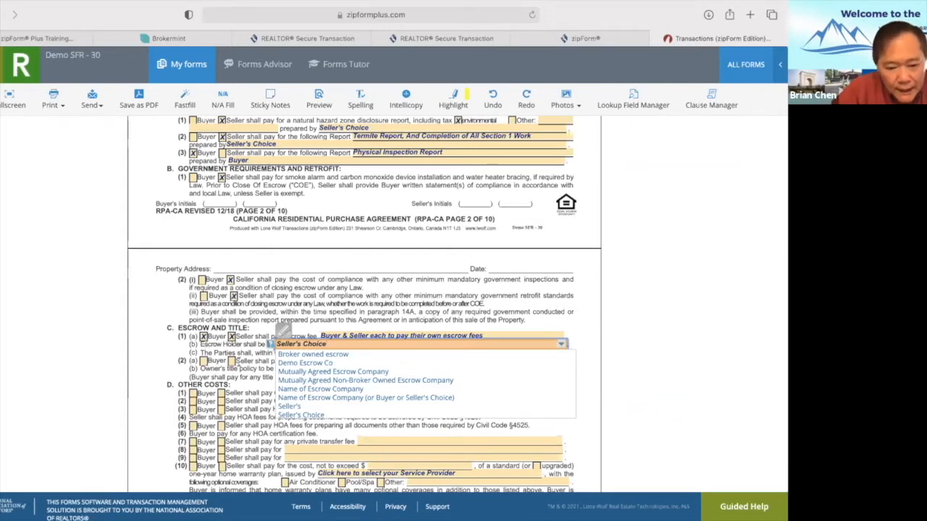
pyautogui.click(232, 361)
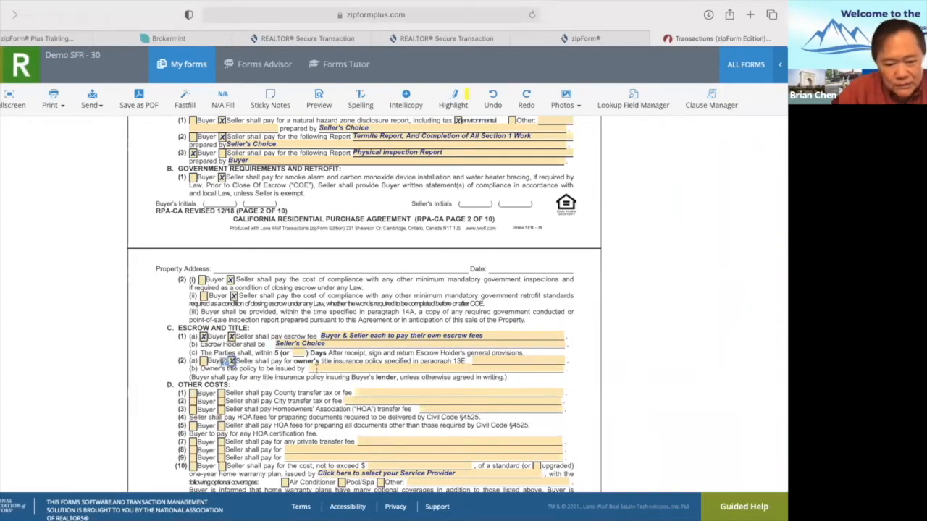
pyautogui.click(315, 369)
pyautogui.write("Seller's Choice")
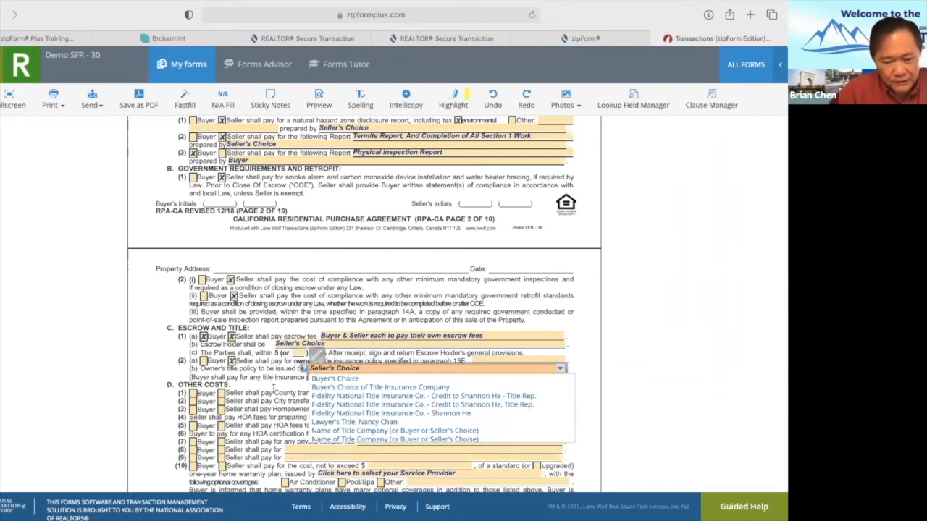
pyautogui.click(271, 391)
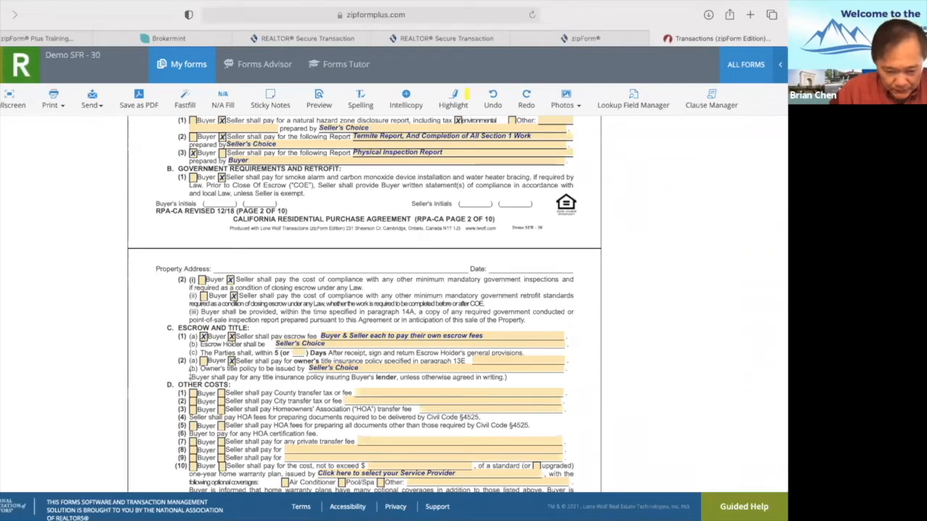
pyautogui.moveTo(190, 373); pyautogui.dragTo(512, 380)
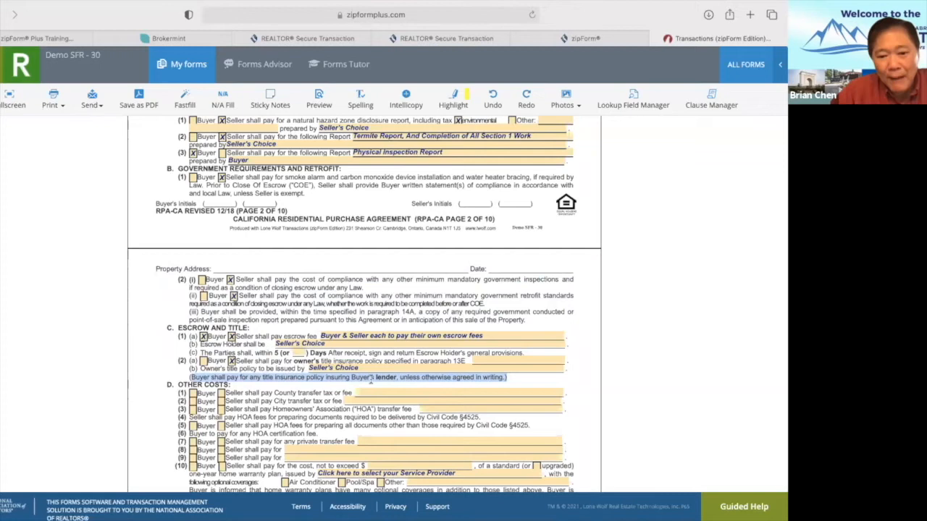
pyautogui.click(140, 376)
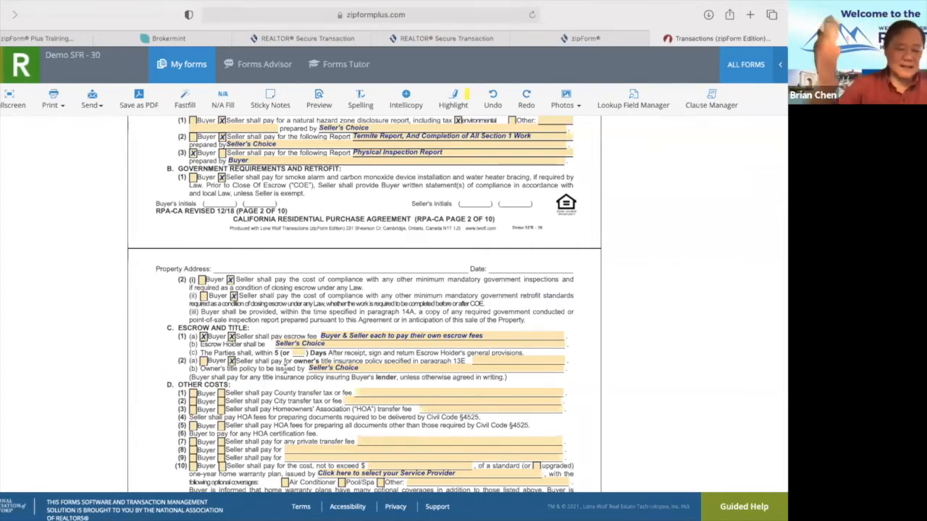
# Make the seller pay county transfer tax and a $600.00 home warranty including Air Conditioner.
pyautogui.scroll(-2, 279, 420)
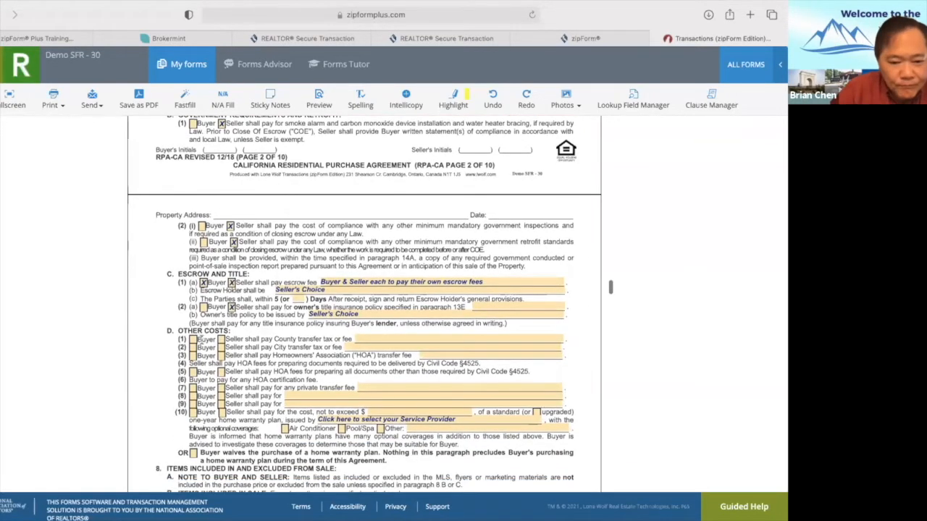
pyautogui.click(220, 339)
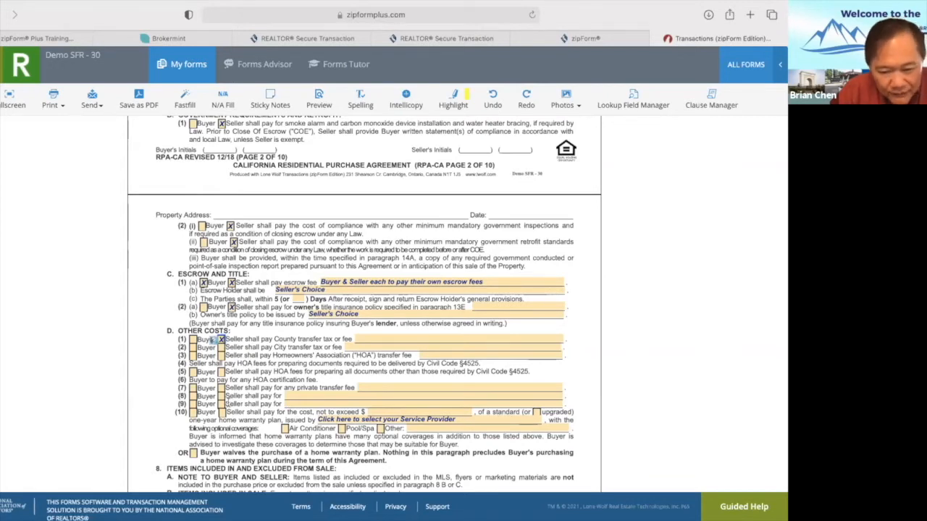
pyautogui.scroll(-1, 258, 415)
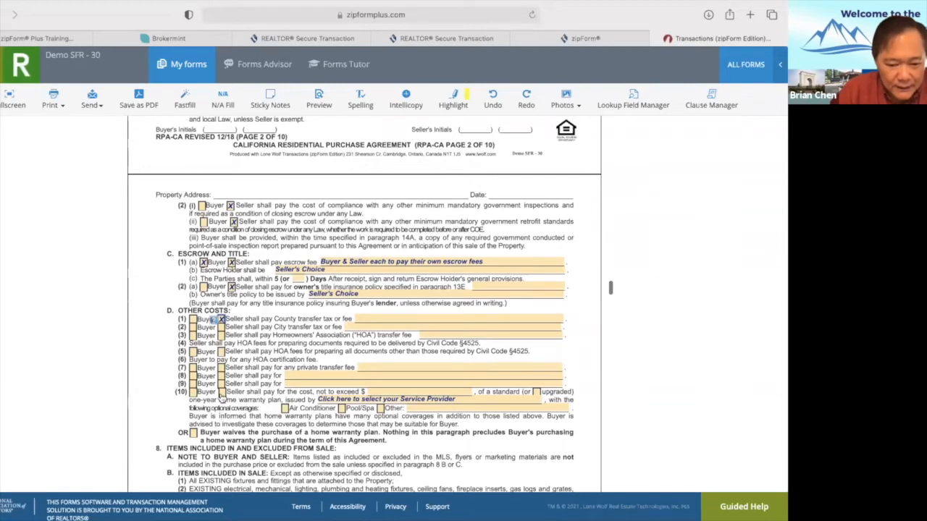
pyautogui.click(221, 391)
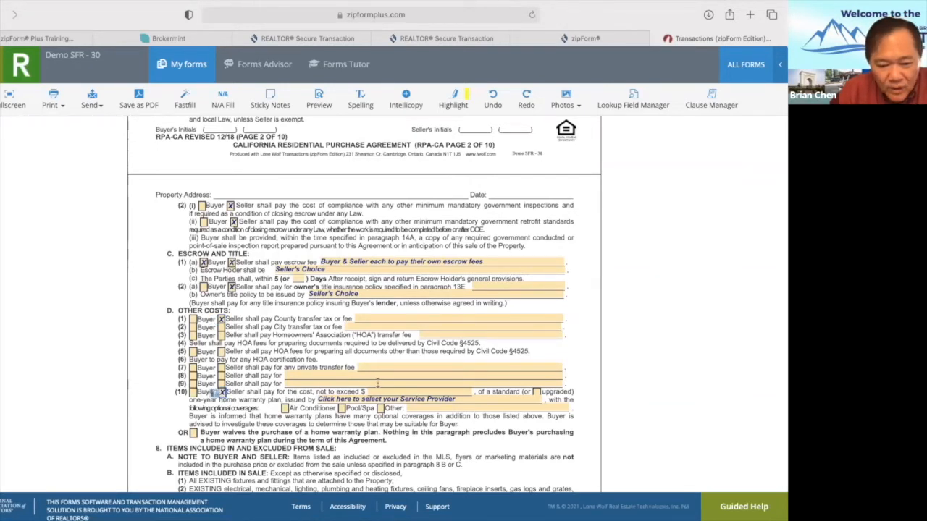
pyautogui.click(388, 391)
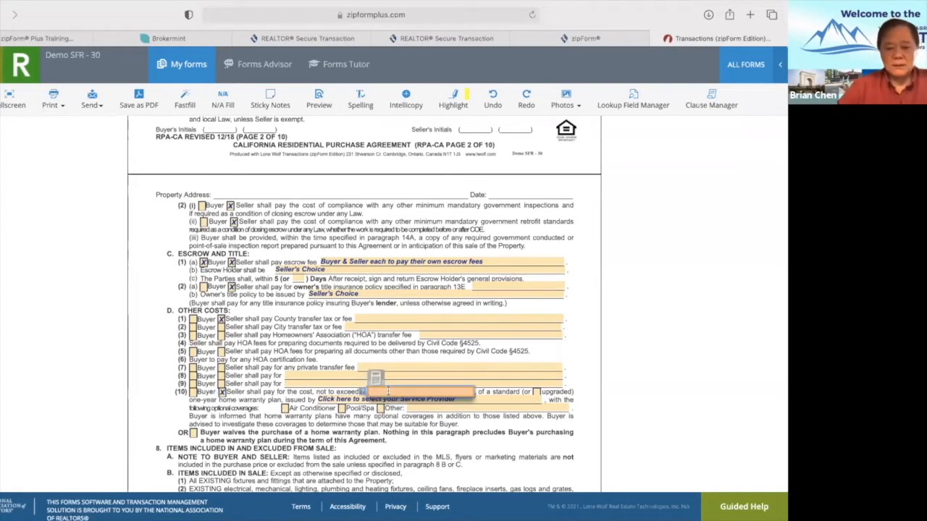
pyautogui.write('600')
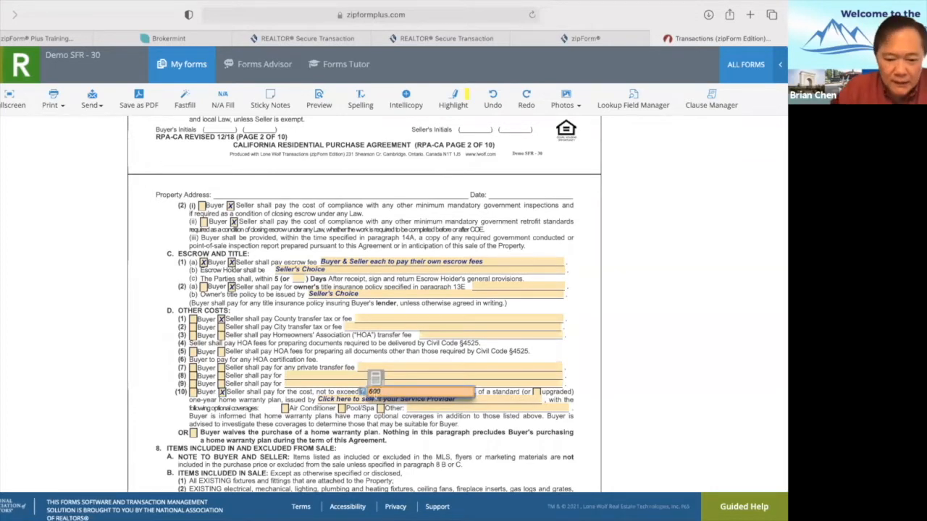
pyautogui.click(354, 432)
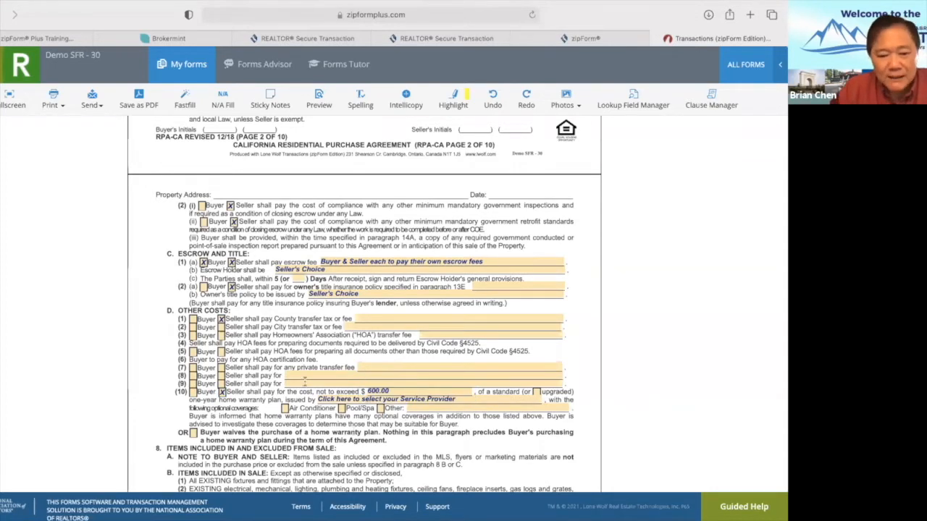
pyautogui.click(284, 408)
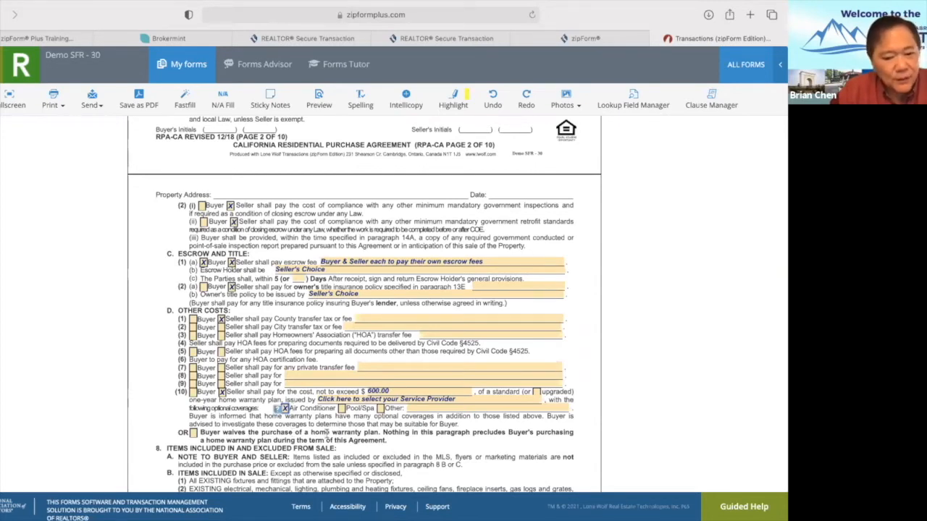
# Check 'upgraded' on line D(10) and add 'Roof Coverage' as the Other warranty coverage.
pyautogui.scroll(-5, 481, 414)
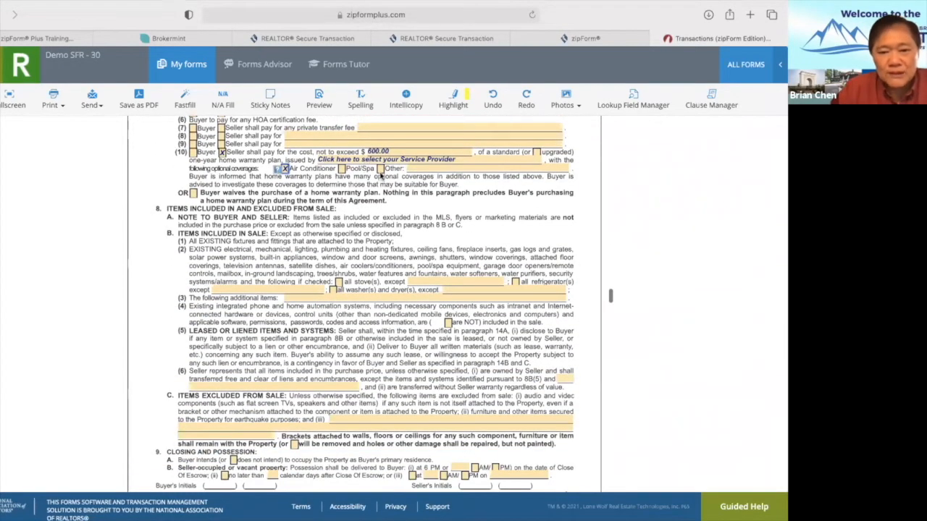
pyautogui.scroll(1, 370, 222)
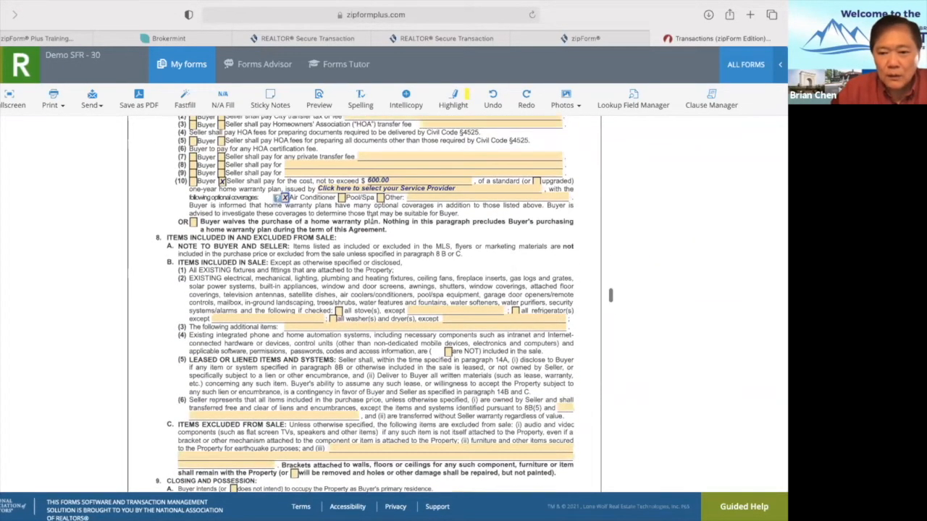
pyautogui.click(537, 182)
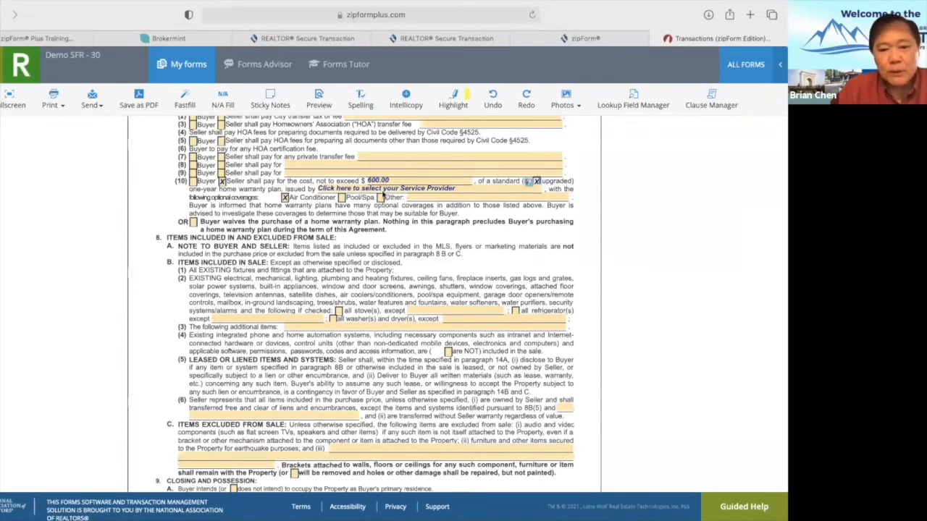
pyautogui.click(381, 198)
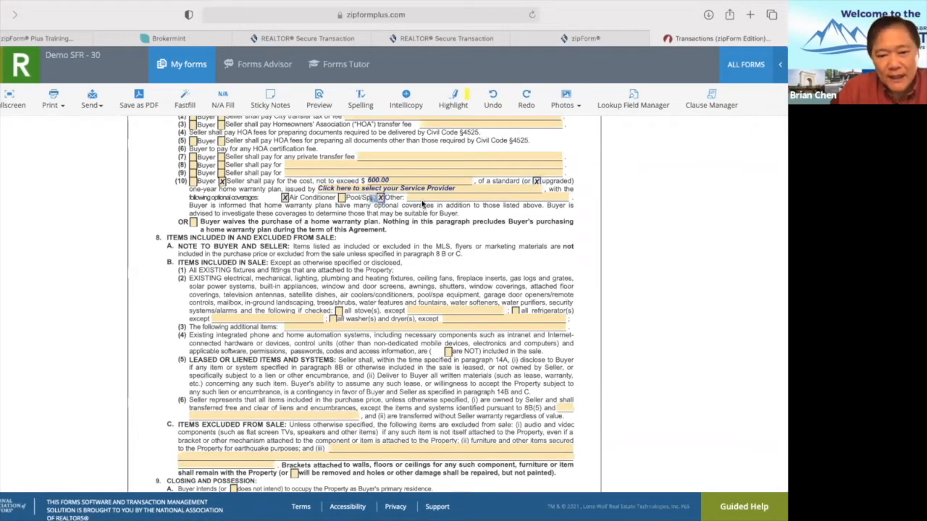
pyautogui.click(424, 197)
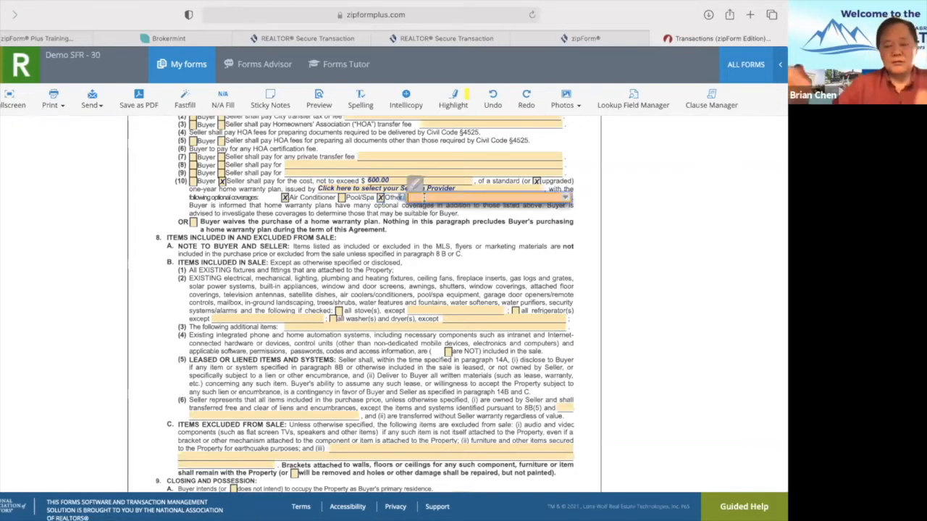
pyautogui.write('Roof')
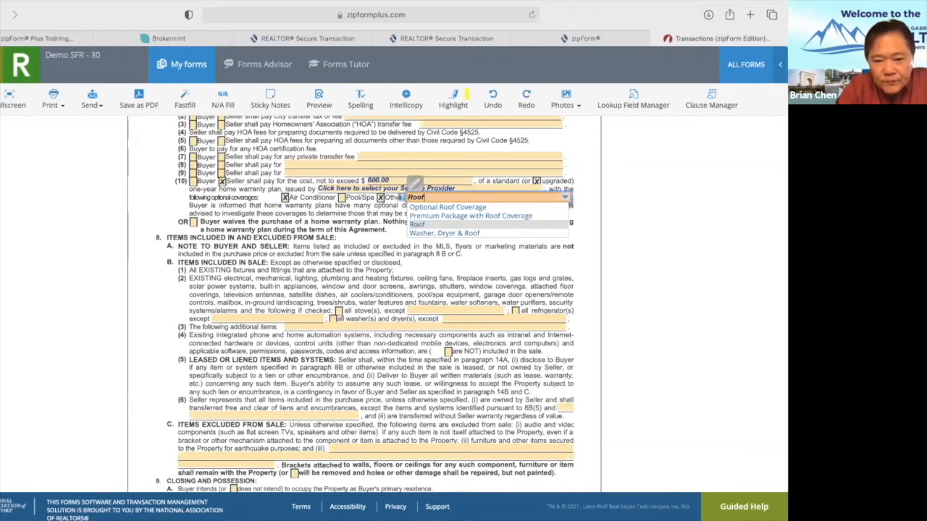
pyautogui.write('Coverage')
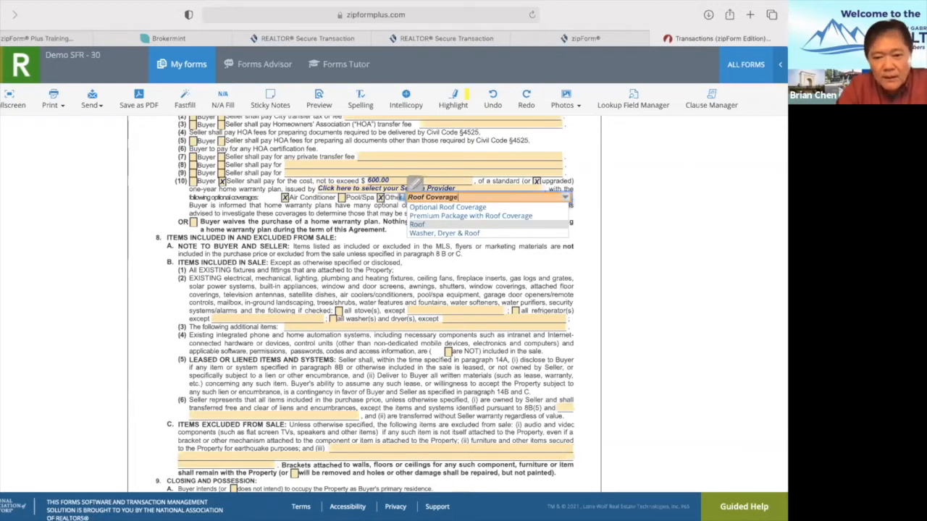
pyautogui.click(305, 259)
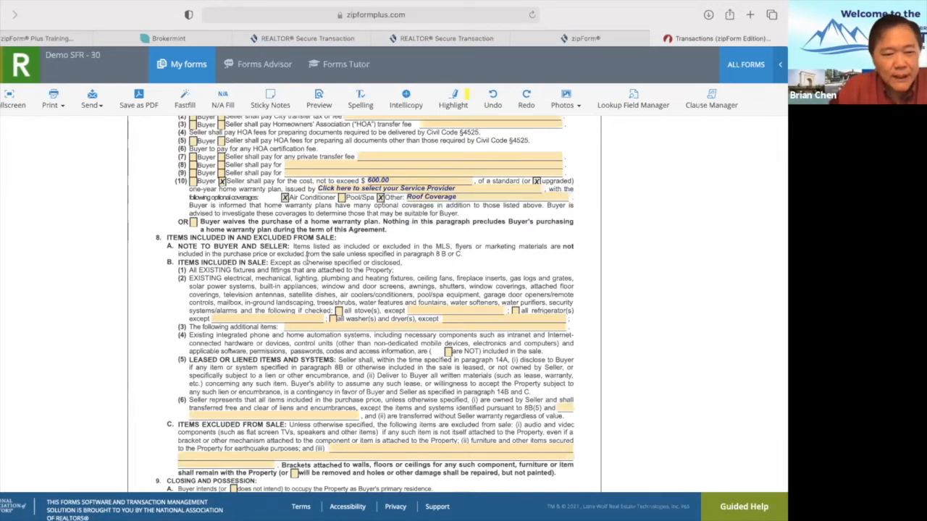
pyautogui.scroll(-2, 324, 272)
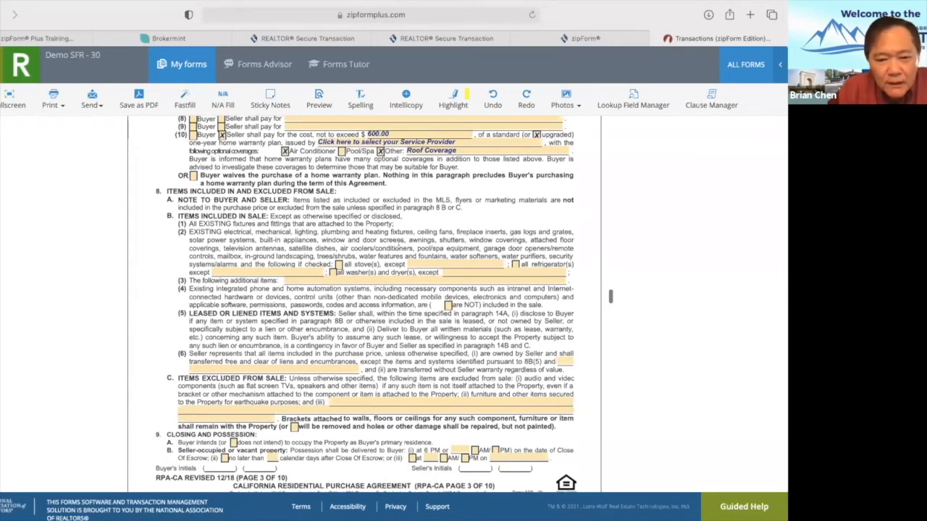
# Check 'all stove(s)' under paragraph 8B(2) items included in the sale.
pyautogui.click(338, 265)
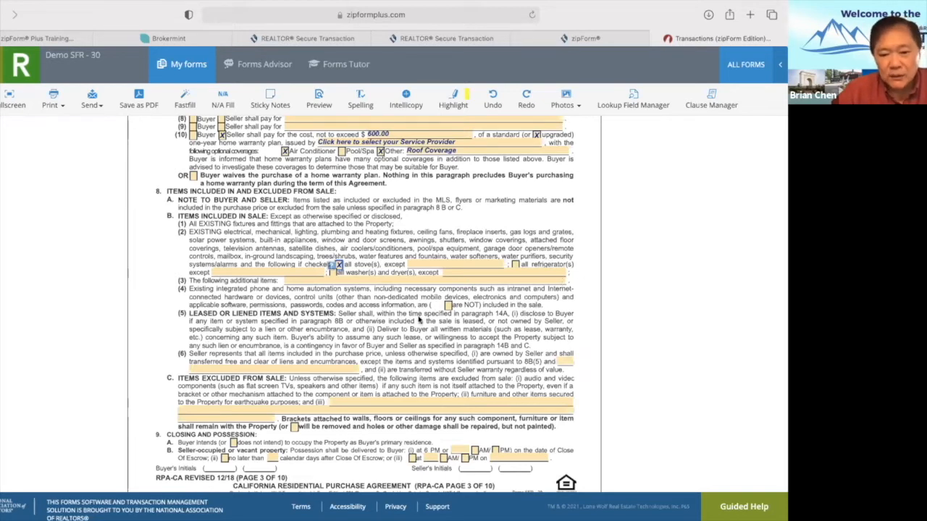
pyautogui.click(418, 319)
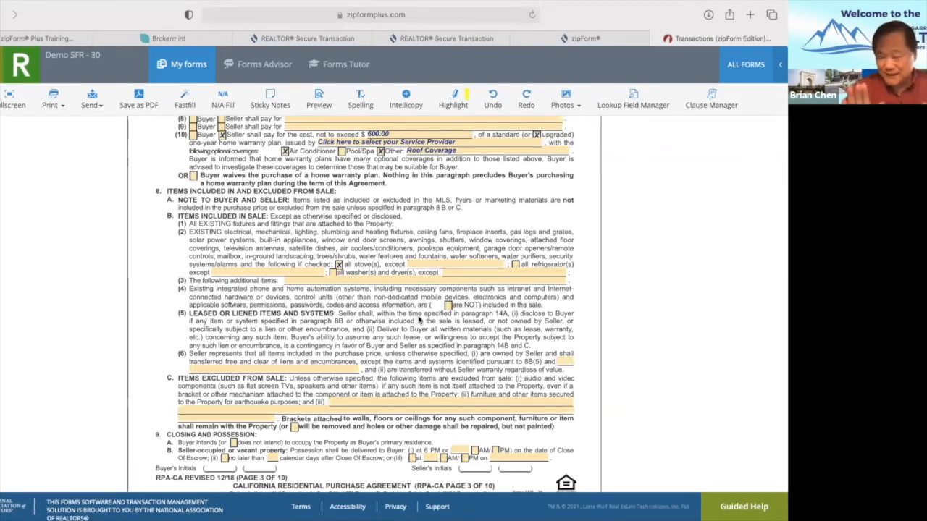
# Clear the prefilled brokerage name from the seller's agent line in Real Estate Brokers.
pyautogui.scroll(-15, 418, 319)
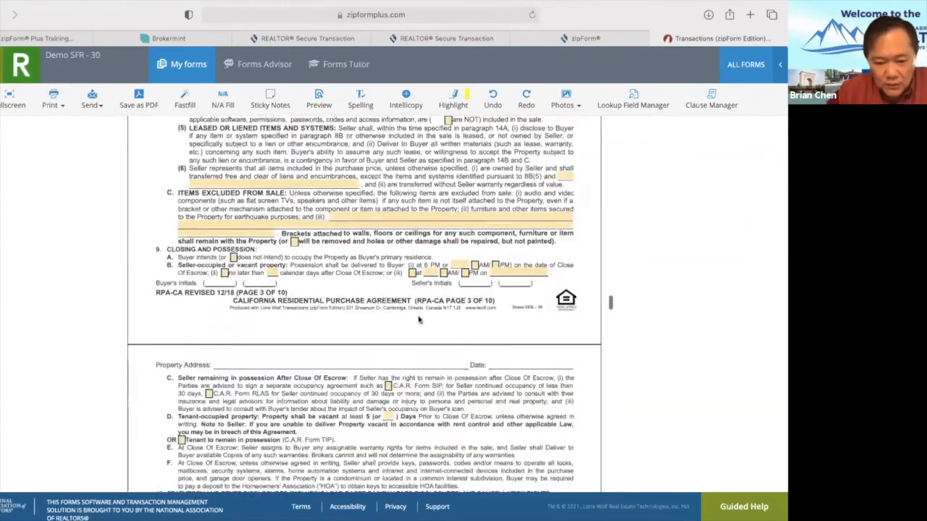
pyautogui.scroll(-15, 418, 318)
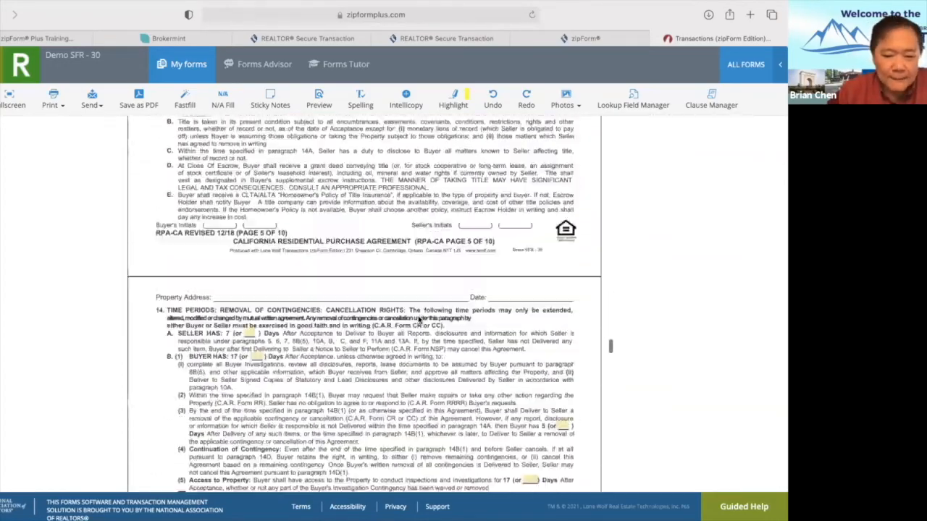
pyautogui.scroll(-15, 419, 319)
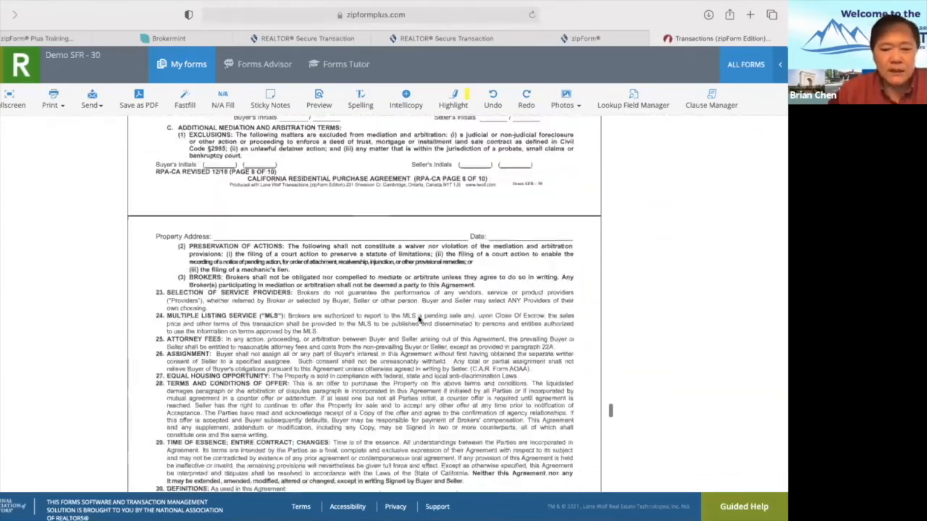
pyautogui.scroll(3, 418, 319)
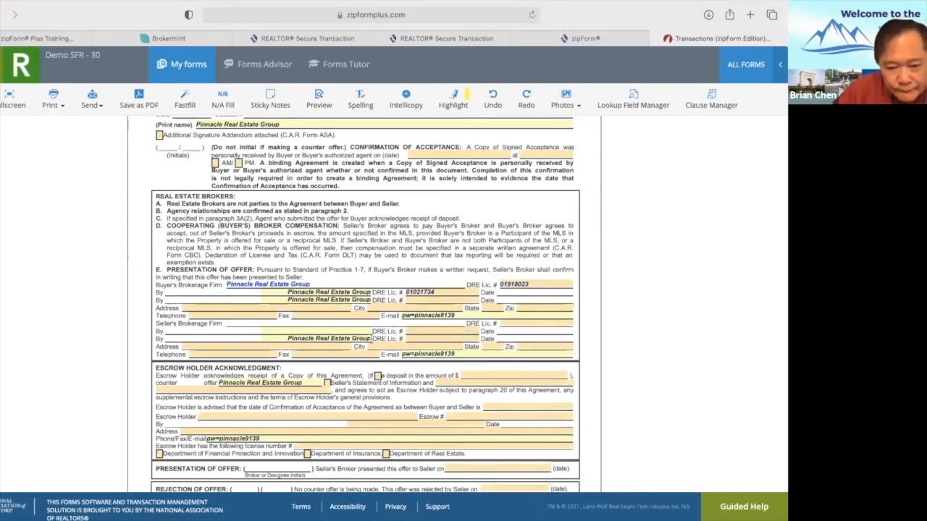
pyautogui.click(361, 339)
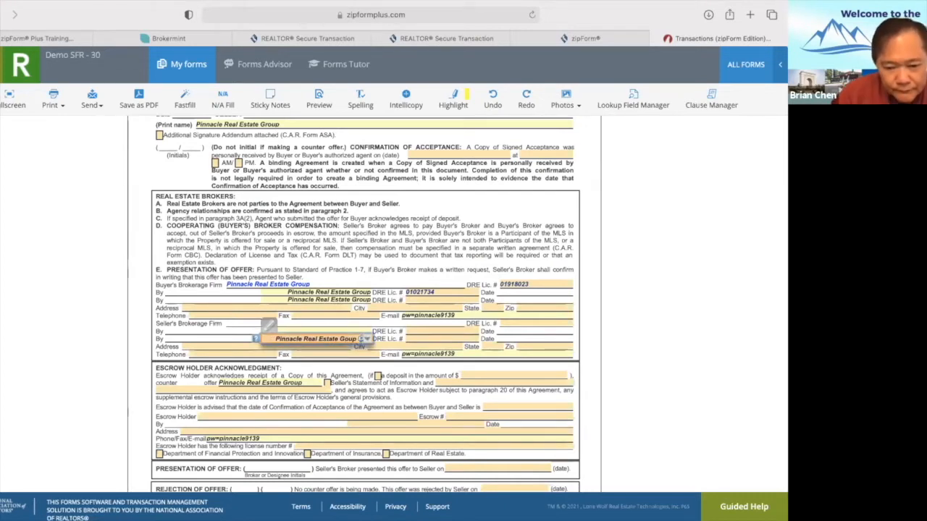
pyautogui.press('BackSpace')
pyautogui.press('BackSpace')
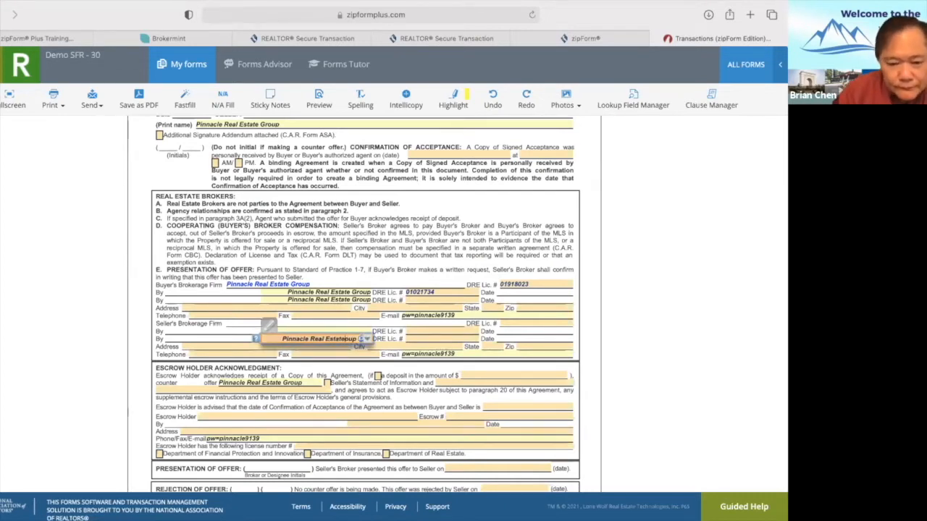
pyautogui.press('BackSpace')
pyautogui.press('BackSpace')
pyautogui.press('BackSpace')
pyautogui.press('BackSpace')
pyautogui.press('BackSpace')
pyautogui.press('BackSpace')
pyautogui.press('BackSpace')
pyautogui.press('BackSpace')
pyautogui.press('BackSpace')
pyautogui.press('BackSpace')
pyautogui.press('BackSpace')
pyautogui.press('BackSpace')
pyautogui.press('BackSpace')
pyautogui.press('BackSpace')
pyautogui.press('BackSpace')
pyautogui.press('BackSpace')
pyautogui.press('BackSpace')
pyautogui.press('BackSpace')
pyautogui.press('BackSpace')
pyautogui.press('BackSpace')
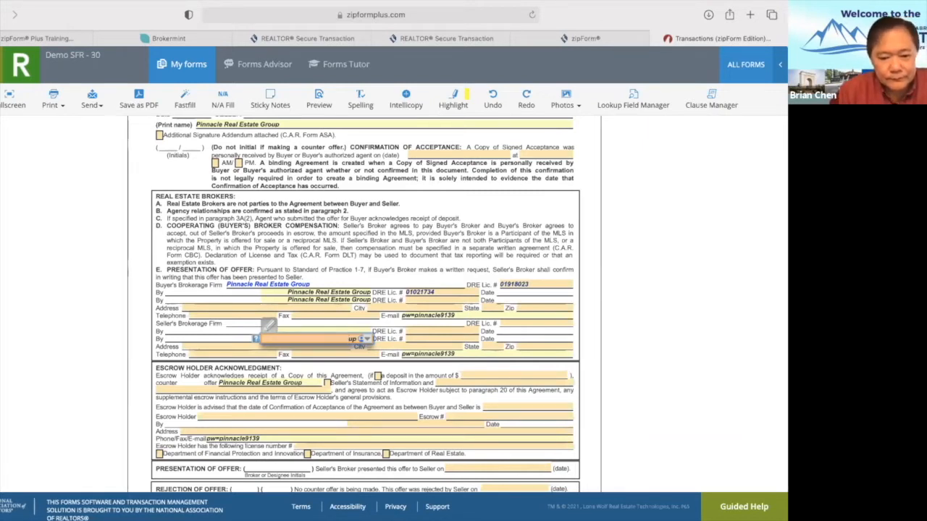
pyautogui.press('Delete')
pyautogui.press('Delete')
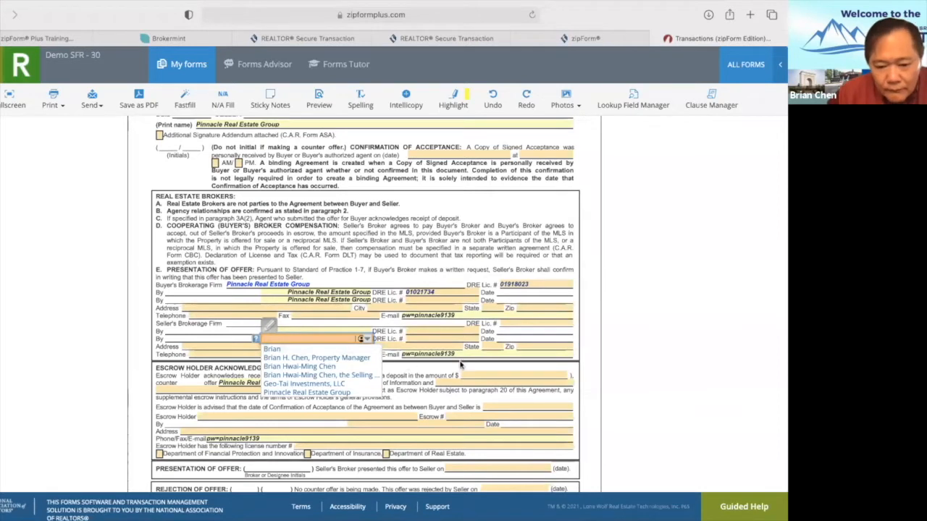
# Replace the Buyer's Brokerage E-mail with the buyer agent's e-mail address.
pyautogui.click(458, 312)
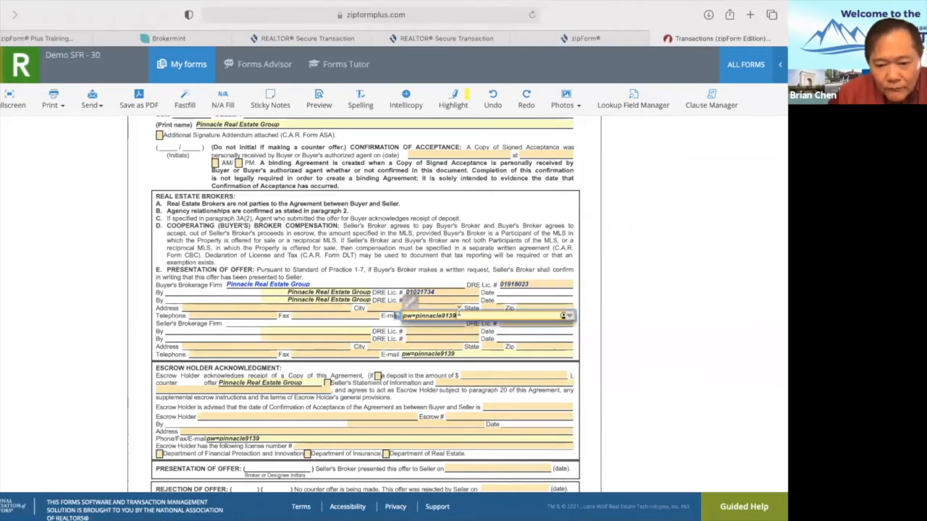
pyautogui.press('BackSpace')
pyautogui.press('BackSpace')
pyautogui.press('BackSpace')
pyautogui.press('BackSpace')
pyautogui.press('BackSpace')
pyautogui.press('BackSpace')
pyautogui.press('BackSpace')
pyautogui.press('BackSpace')
pyautogui.press('BackSpace')
pyautogui.press('BackSpace')
pyautogui.press('BackSpace')
pyautogui.press('BackSpace')
pyautogui.press('BackSpace')
pyautogui.press('BackSpace')
pyautogui.press('BackSpace')
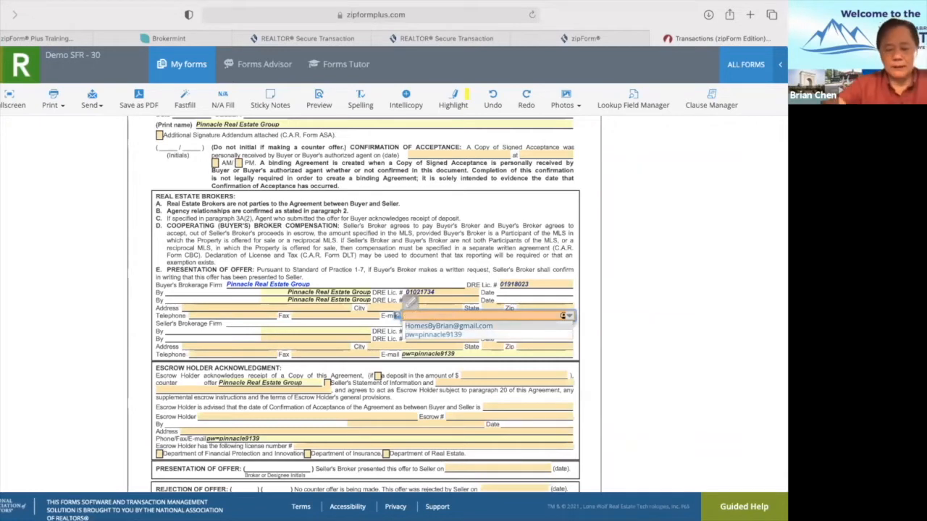
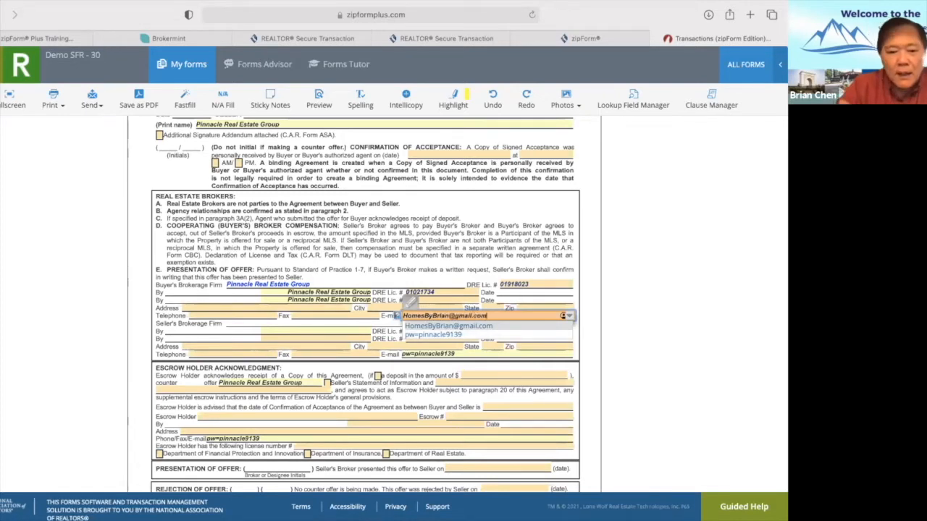
# Empty the seller e-mail, the Pinnacle Real Estate Group escrow counter-offer field and escrow phone/fax/e-mail.
pyautogui.click(466, 352)
pyautogui.press('BackSpace')
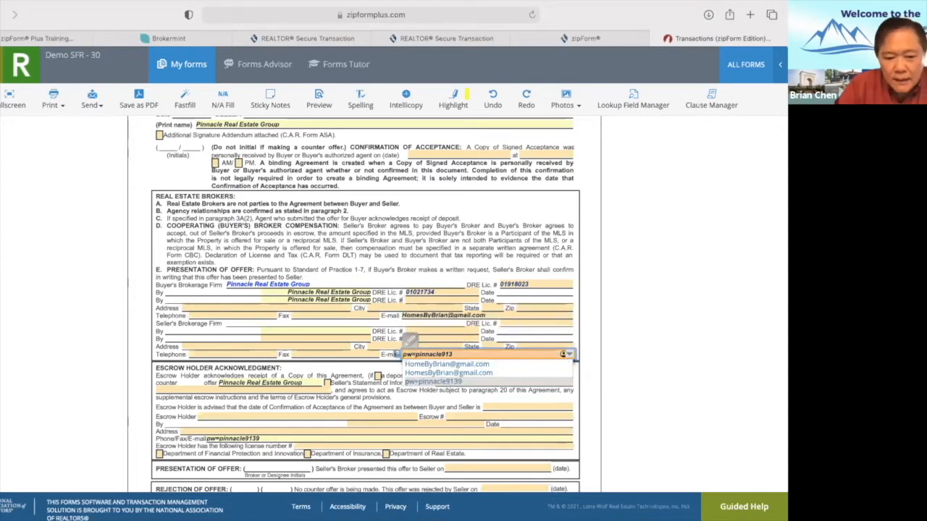
pyautogui.press('BackSpace')
pyautogui.press('BackSpace')
pyautogui.press('BackSpace')
pyautogui.press('BackSpace')
pyautogui.press('BackSpace')
pyautogui.press('BackSpace')
pyautogui.press('BackSpace')
pyautogui.press('BackSpace')
pyautogui.press('BackSpace')
pyautogui.press('BackSpace')
pyautogui.press('BackSpace')
pyautogui.press('BackSpace')
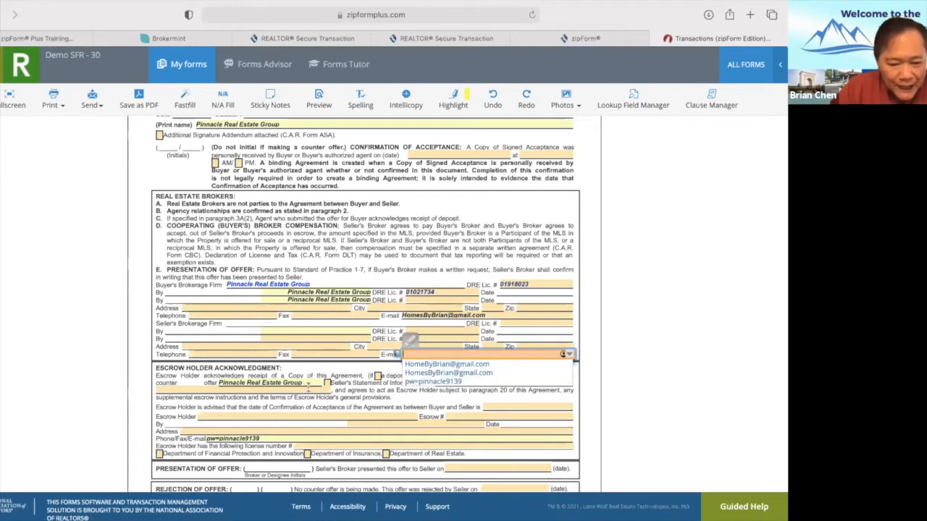
pyautogui.click(304, 383)
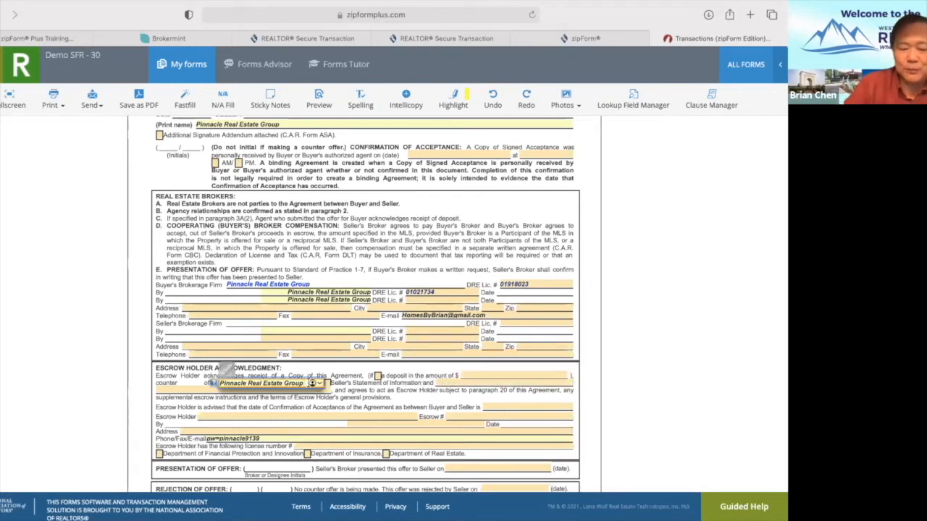
pyautogui.press('BackSpace')
pyautogui.press('BackSpace')
pyautogui.press('BackSpace')
pyautogui.press('BackSpace')
pyautogui.press('BackSpace')
pyautogui.press('BackSpace')
pyautogui.press('BackSpace')
pyautogui.press('BackSpace')
pyautogui.press('BackSpace')
pyautogui.press('BackSpace')
pyautogui.press('BackSpace')
pyautogui.press('BackSpace')
pyautogui.press('BackSpace')
pyautogui.press('BackSpace')
pyautogui.press('BackSpace')
pyautogui.press('BackSpace')
pyautogui.press('BackSpace')
pyautogui.press('BackSpace')
pyautogui.press('BackSpace')
pyautogui.press('BackSpace')
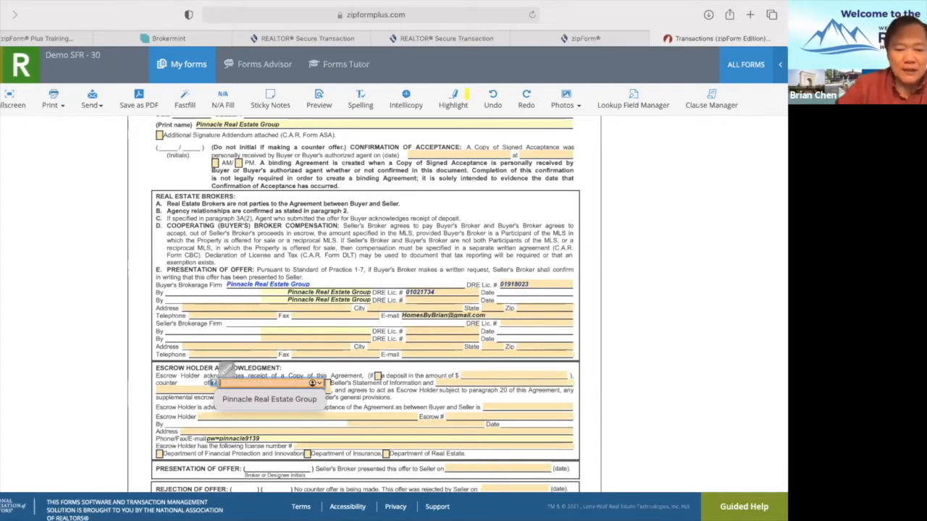
pyautogui.click(286, 437)
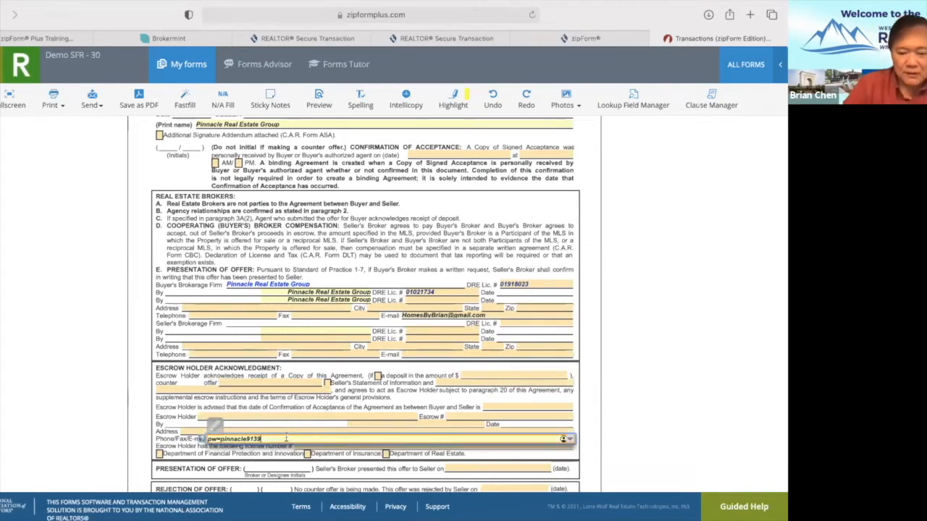
pyautogui.press('BackSpace')
pyautogui.press('BackSpace')
pyautogui.press('BackSpace')
pyautogui.press('BackSpace')
pyautogui.press('BackSpace')
pyautogui.press('BackSpace')
pyautogui.press('BackSpace')
pyautogui.press('BackSpace')
pyautogui.press('BackSpace')
pyautogui.press('BackSpace')
pyautogui.press('BackSpace')
pyautogui.press('BackSpace')
pyautogui.press('BackSpace')
pyautogui.press('BackSpace')
pyautogui.press('BackSpace')
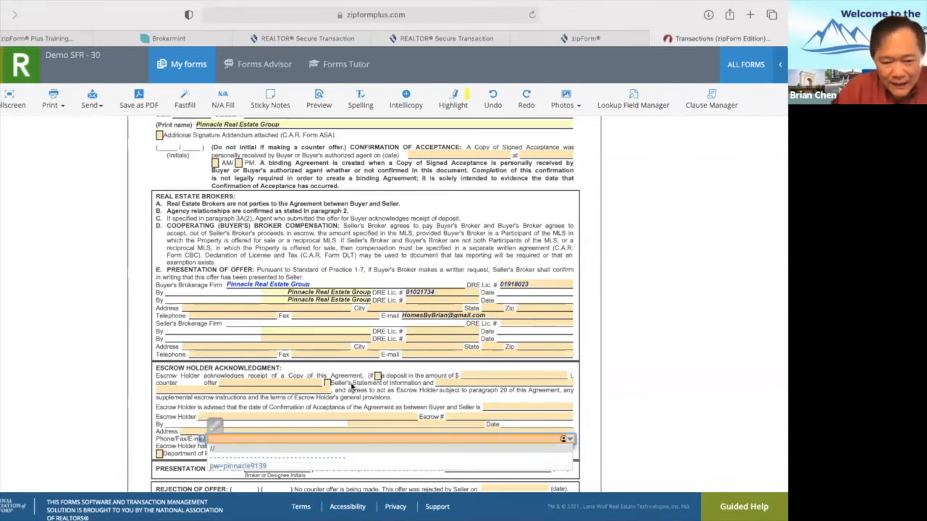
pyautogui.click(381, 390)
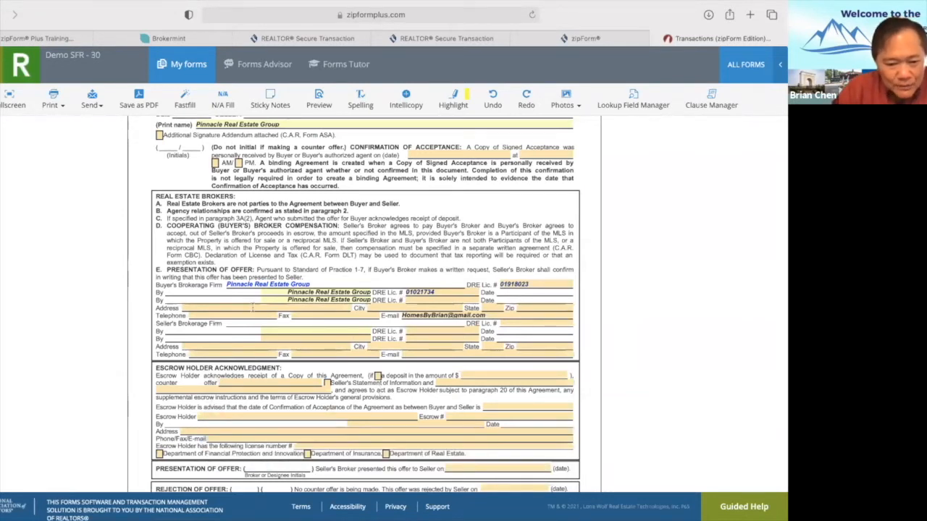
# Enter the buyer's brokerage street from suggestions, city Rowland Heights, state CA, and start the zip.
pyautogui.click(236, 307)
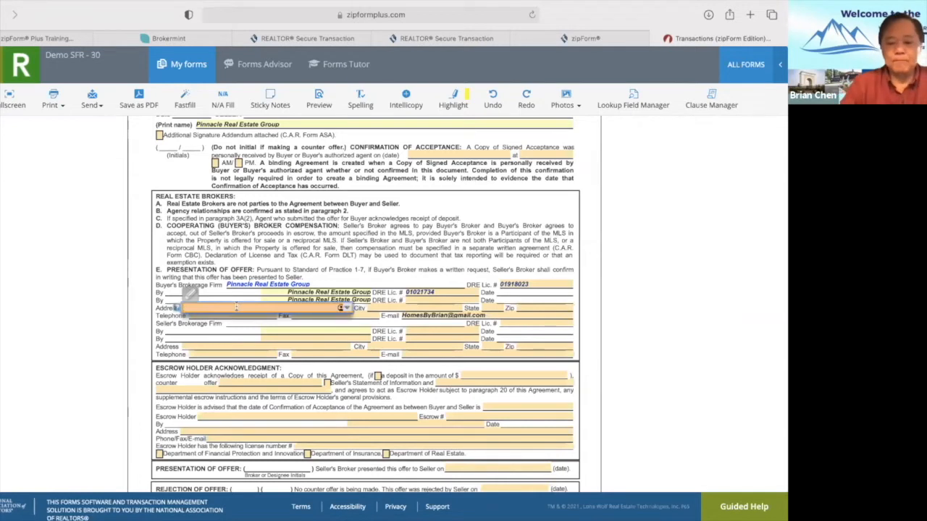
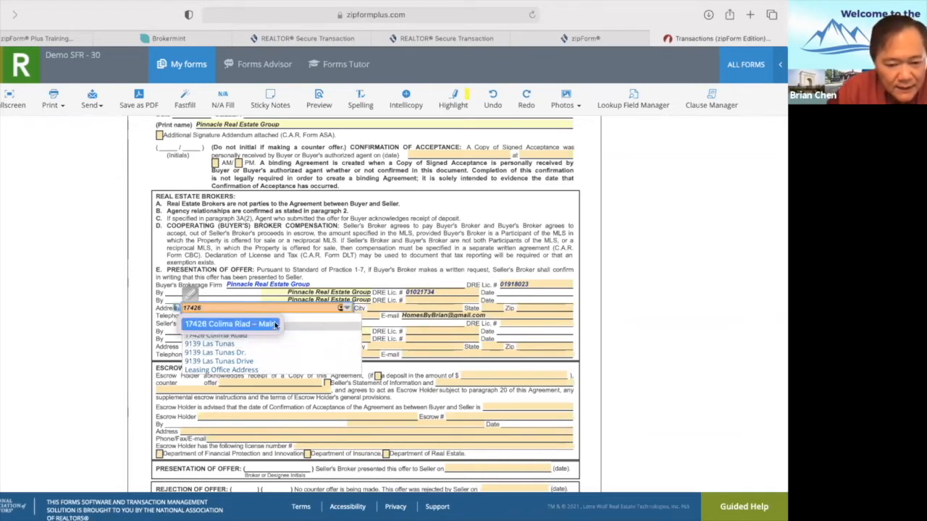
pyautogui.click(306, 321)
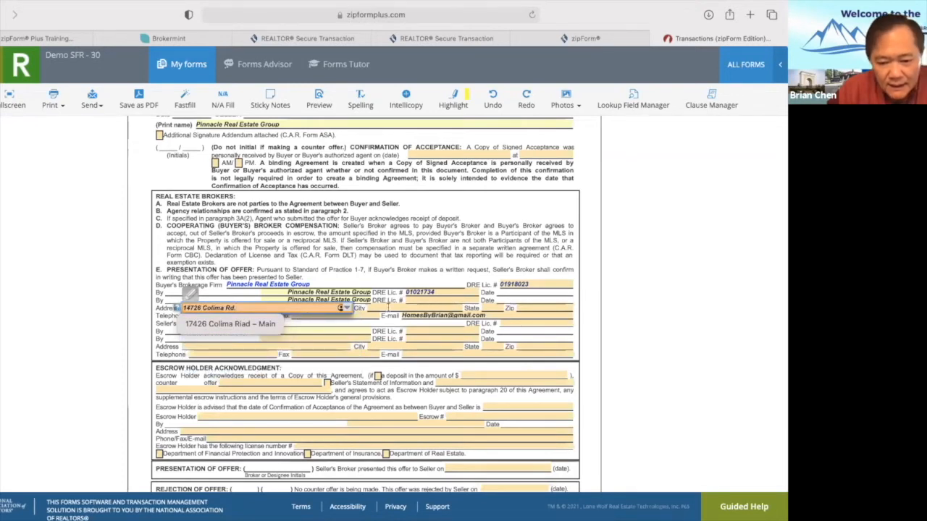
pyautogui.click(389, 308)
pyautogui.write('Rowland')
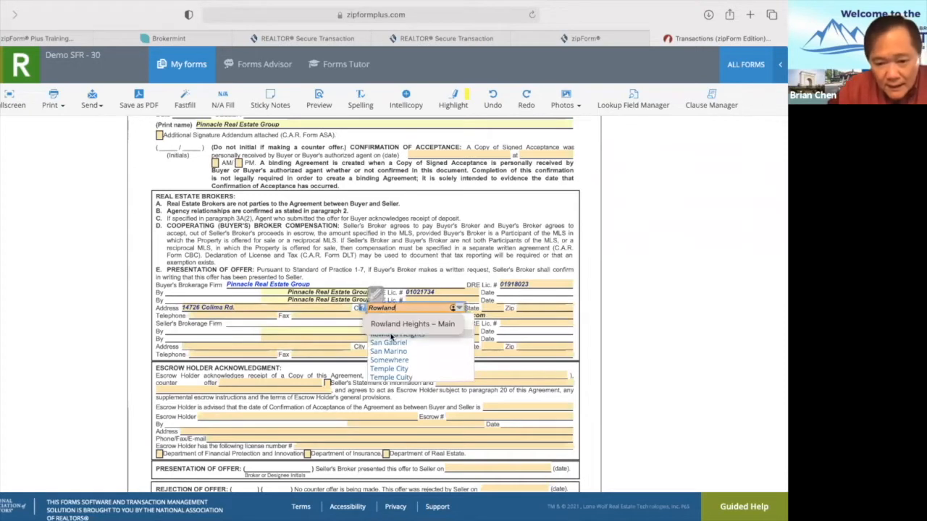
pyautogui.click(391, 336)
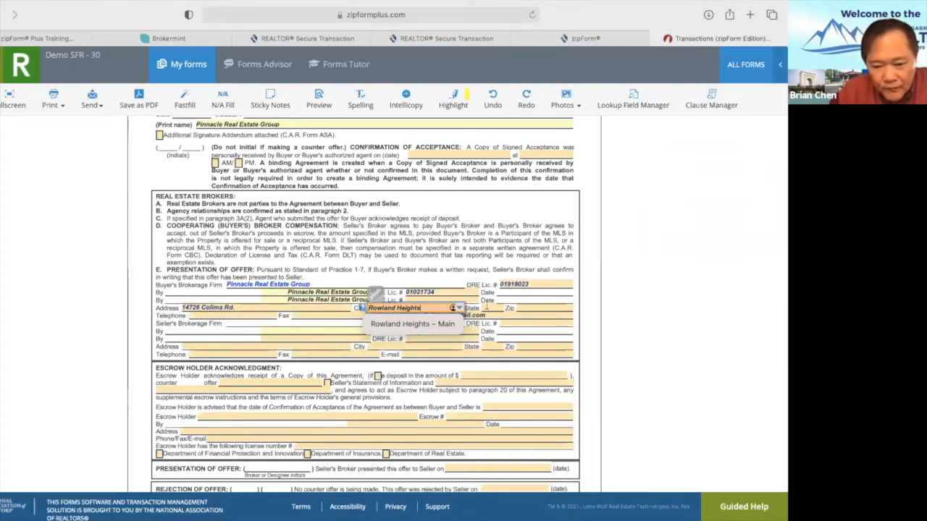
pyautogui.press('Tab')
pyautogui.write('CA')
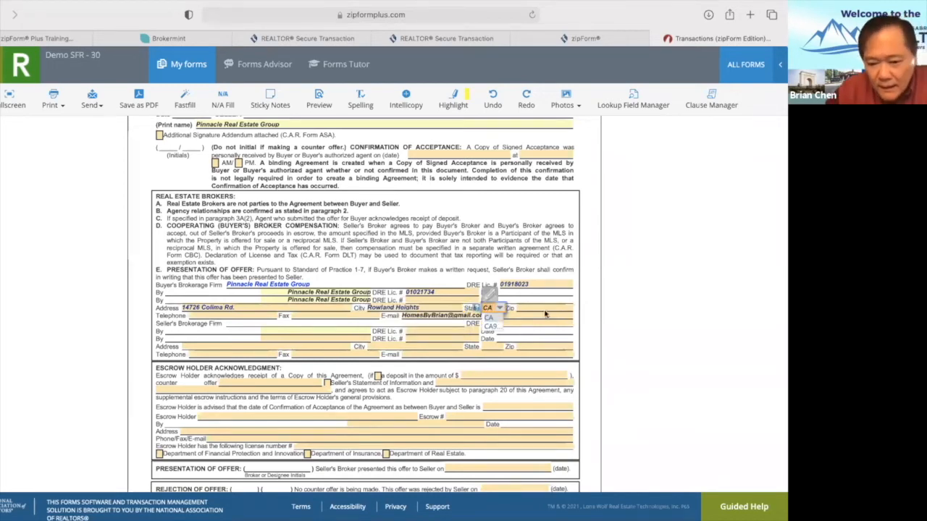
pyautogui.press('Tab')
pyautogui.write('9175')
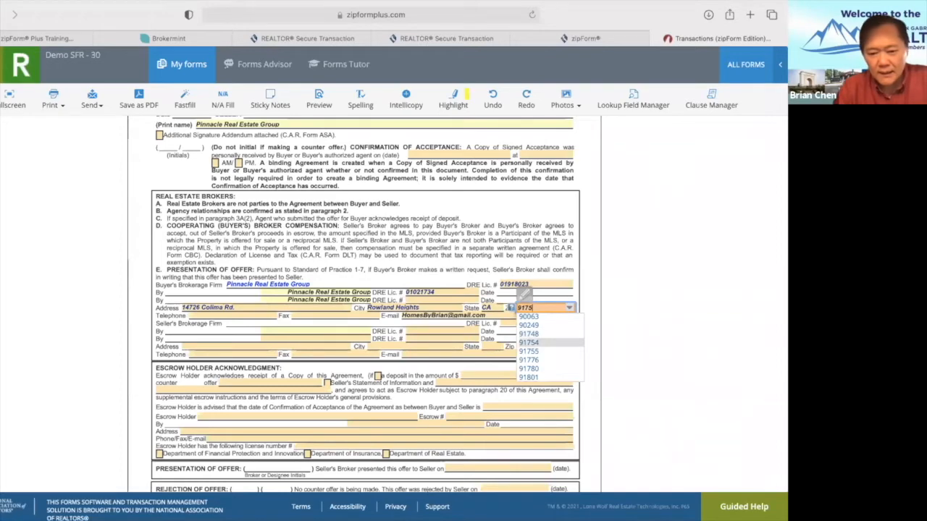
pyautogui.press('BackSpace')
# Complete the zip as 91748 and scroll to the FHDA page 2 Seller/Landlord lines.
pyautogui.write('48')
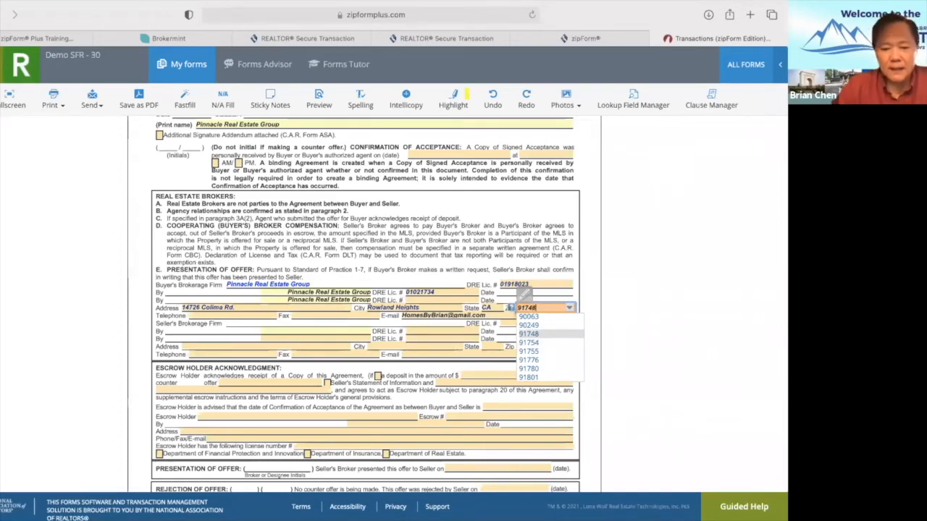
pyautogui.scroll(-15, 496, 374)
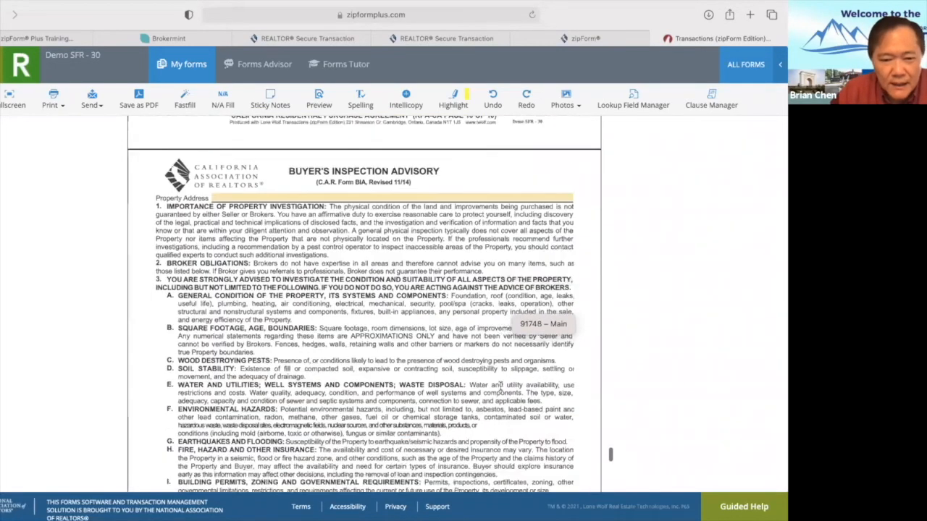
pyautogui.scroll(-5, 499, 387)
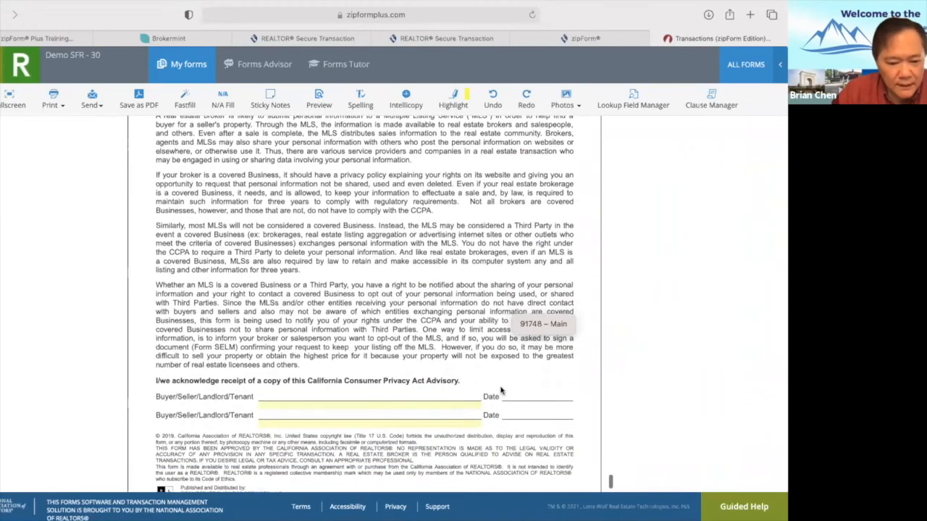
pyautogui.scroll(-2, 501, 391)
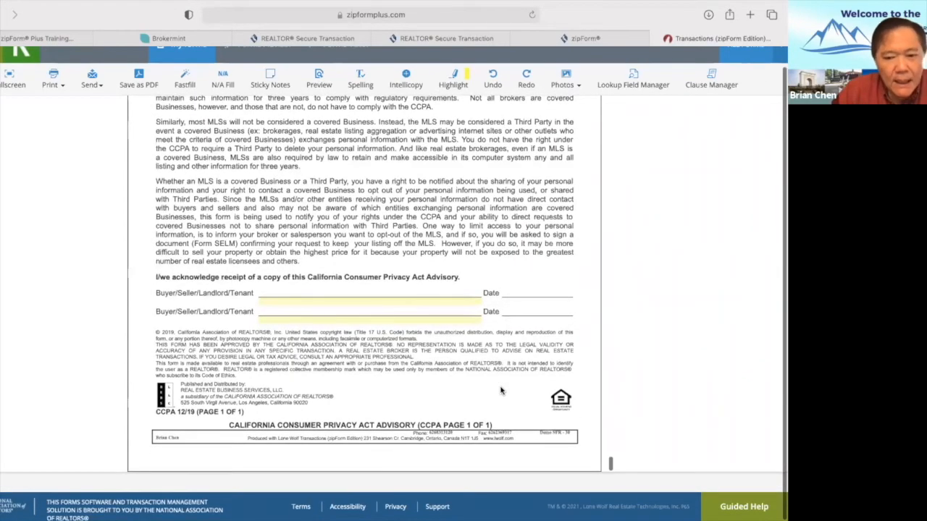
pyautogui.scroll(20, 501, 391)
pyautogui.scroll(20, 499, 388)
pyautogui.scroll(-3, 500, 391)
pyautogui.scroll(-15, 501, 391)
pyautogui.scroll(-10, 501, 391)
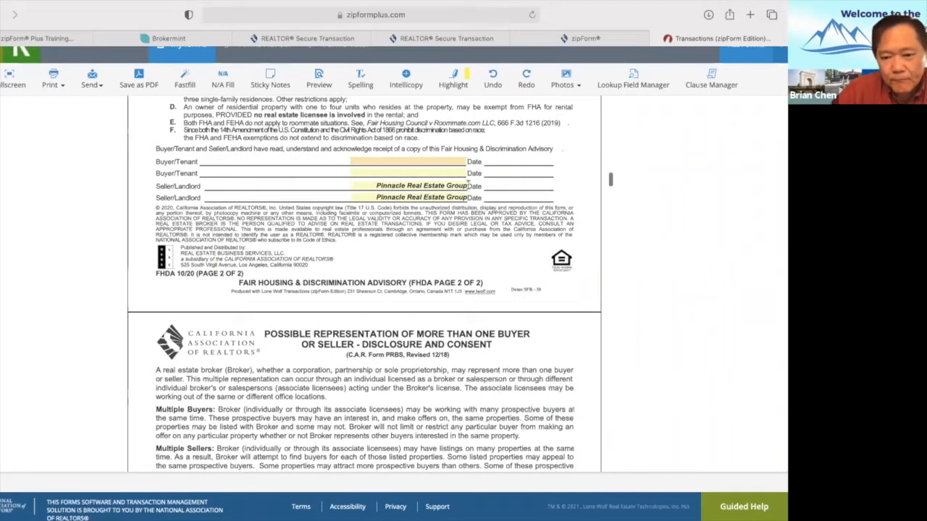
# Delete Pinnacle Real Estate Group from both Seller/Landlord lines on FHDA page 2.
pyautogui.click(466, 186)
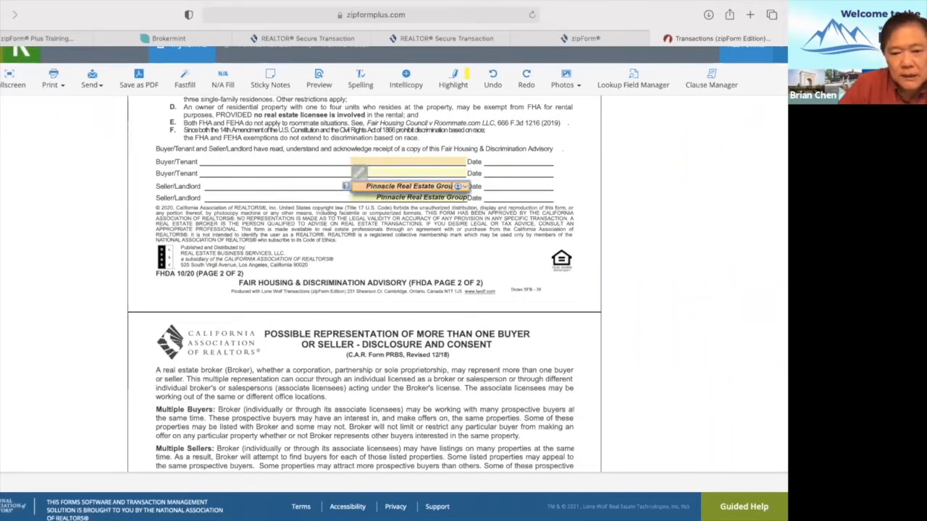
pyautogui.press('BackSpace')
pyautogui.press('BackSpace')
pyautogui.press('BackSpace')
pyautogui.press('BackSpace')
pyautogui.press('BackSpace')
pyautogui.press('BackSpace')
pyautogui.press('BackSpace')
pyautogui.press('BackSpace')
pyautogui.press('BackSpace')
pyautogui.press('BackSpace')
pyautogui.press('BackSpace')
pyautogui.press('BackSpace')
pyautogui.press('BackSpace')
pyautogui.press('BackSpace')
pyautogui.press('BackSpace')
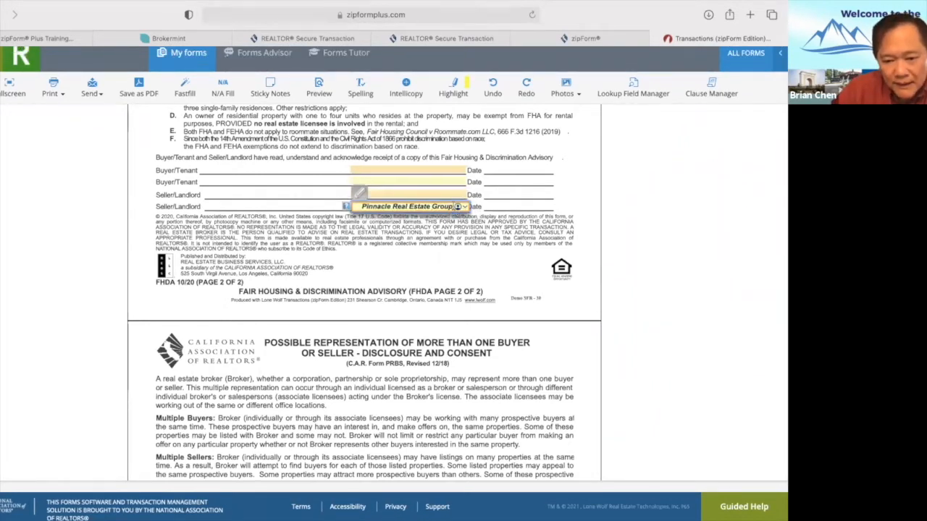
pyautogui.click(453, 206)
pyautogui.press('BackSpace')
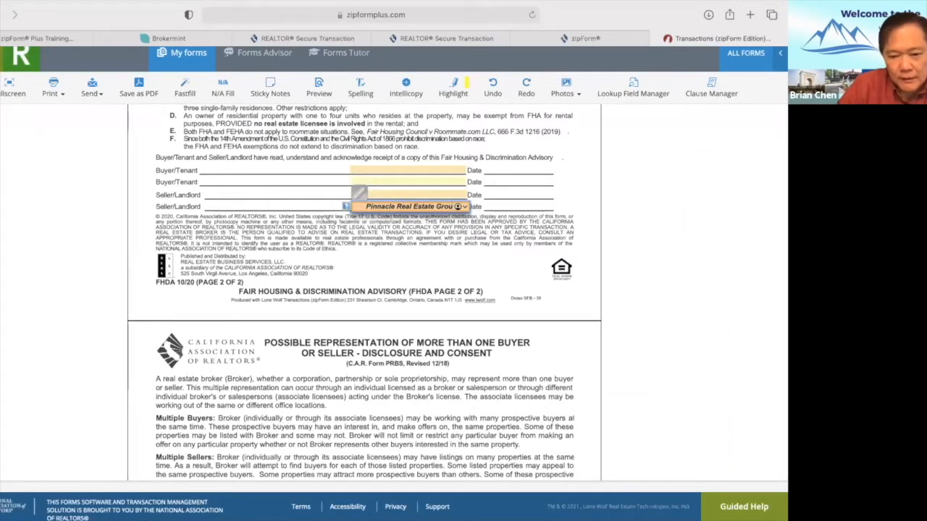
pyautogui.press('BackSpace')
pyautogui.press('BackSpace')
pyautogui.press('BackSpace')
pyautogui.press('BackSpace')
pyautogui.press('BackSpace')
pyautogui.press('BackSpace')
pyautogui.press('BackSpace')
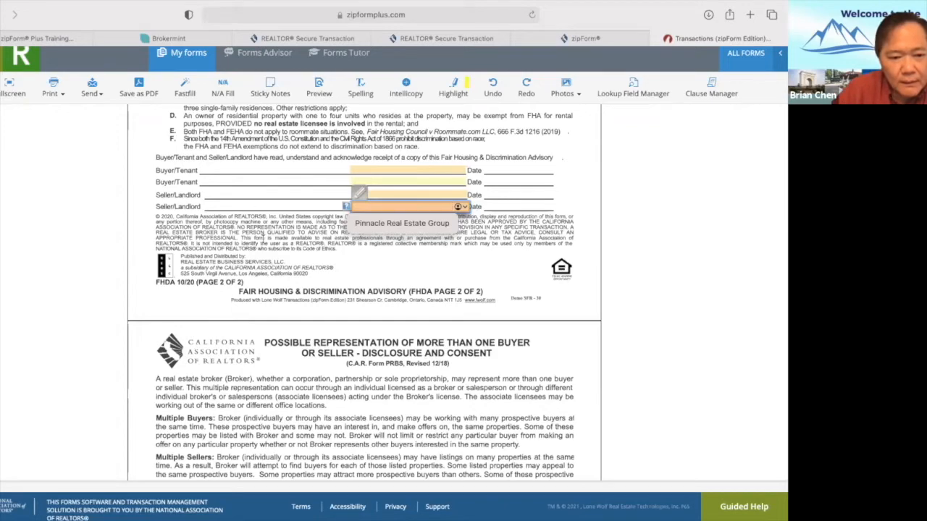
# Scroll through the filled purchase agreement and advisories to review them.
pyautogui.scroll(-10, 429, 248)
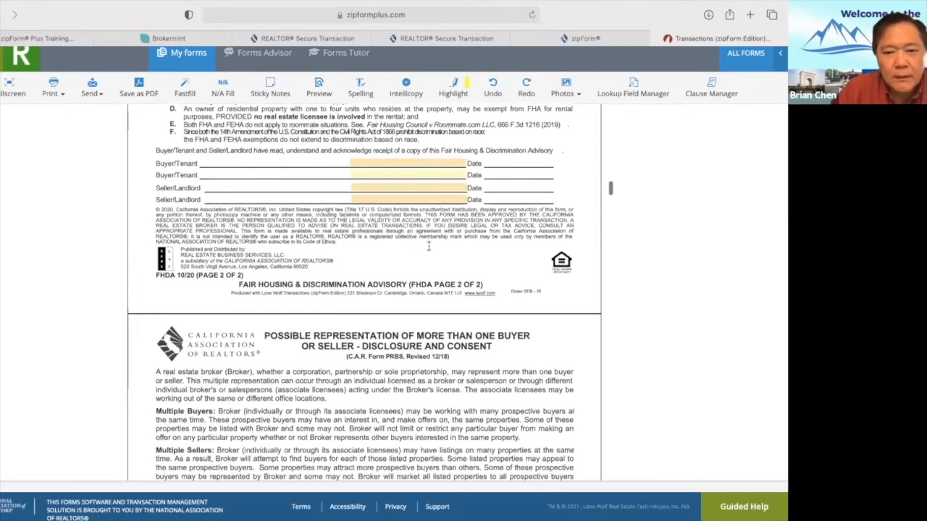
pyautogui.scroll(-5, 429, 248)
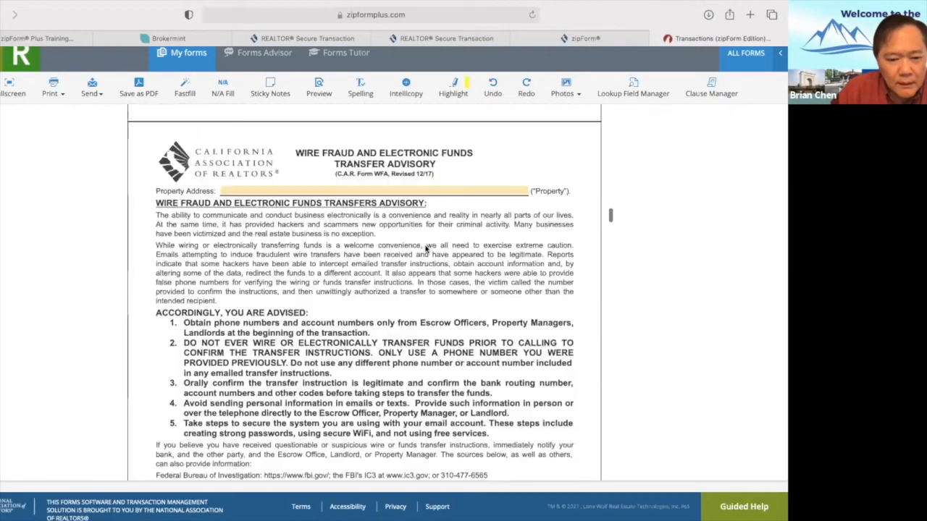
pyautogui.scroll(4, 426, 245)
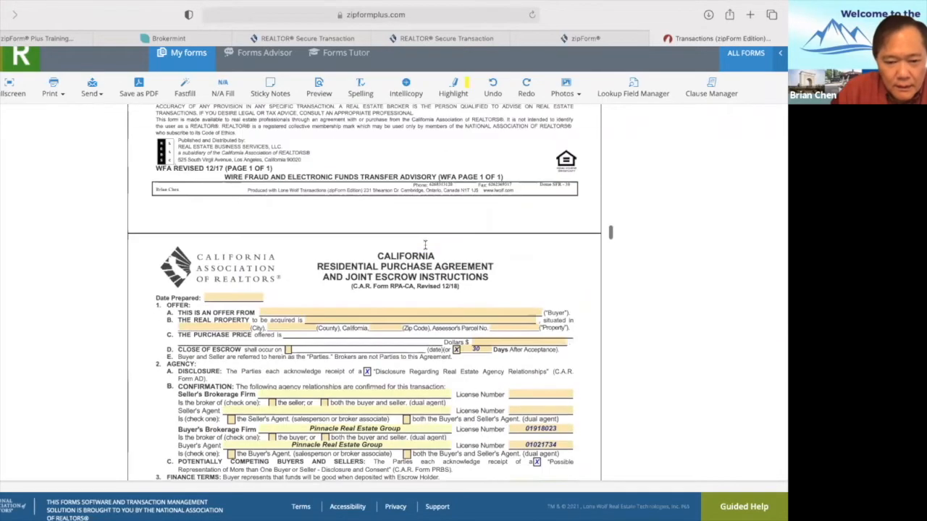
pyautogui.scroll(-8, 425, 246)
pyautogui.scroll(-12, 425, 249)
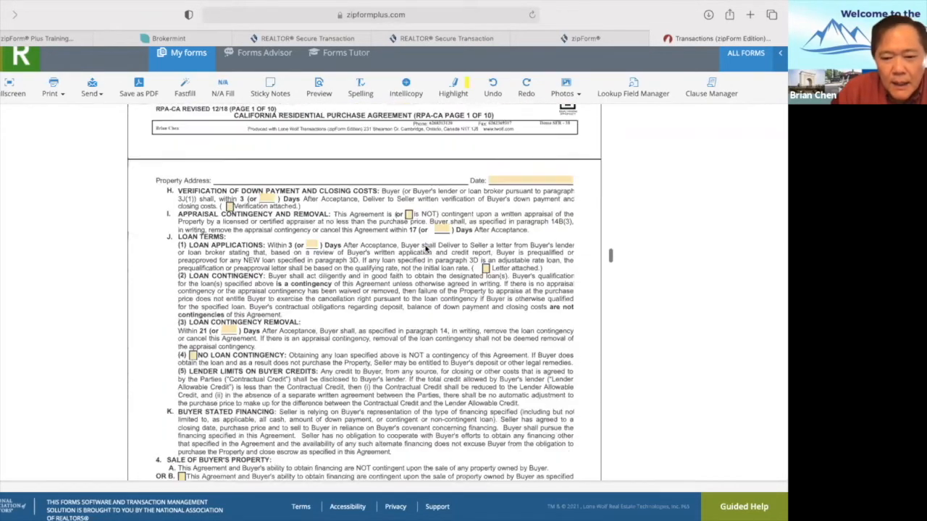
pyautogui.scroll(-12, 425, 249)
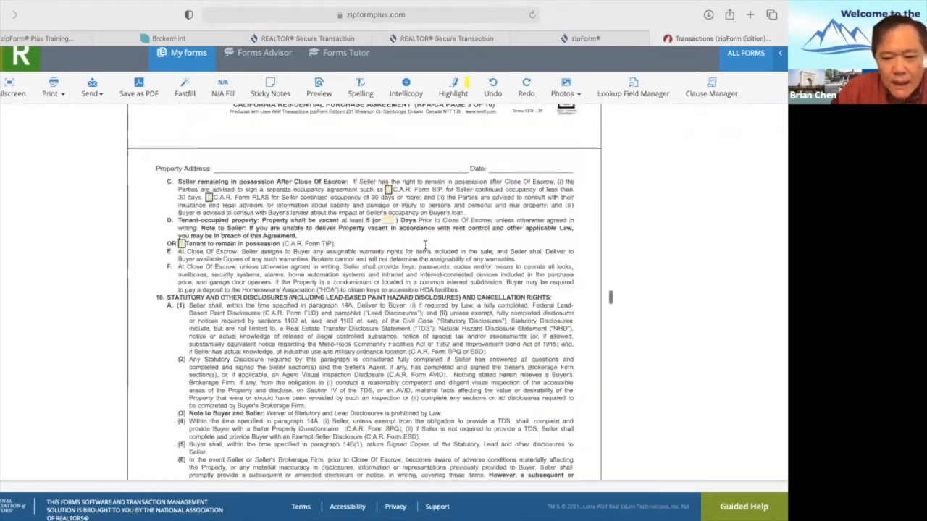
pyautogui.scroll(-15, 426, 248)
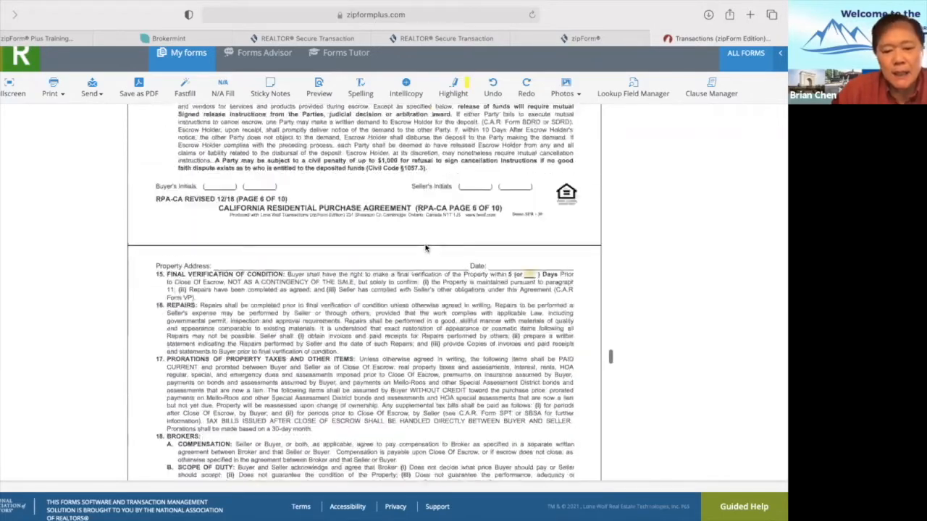
pyautogui.scroll(-15, 426, 248)
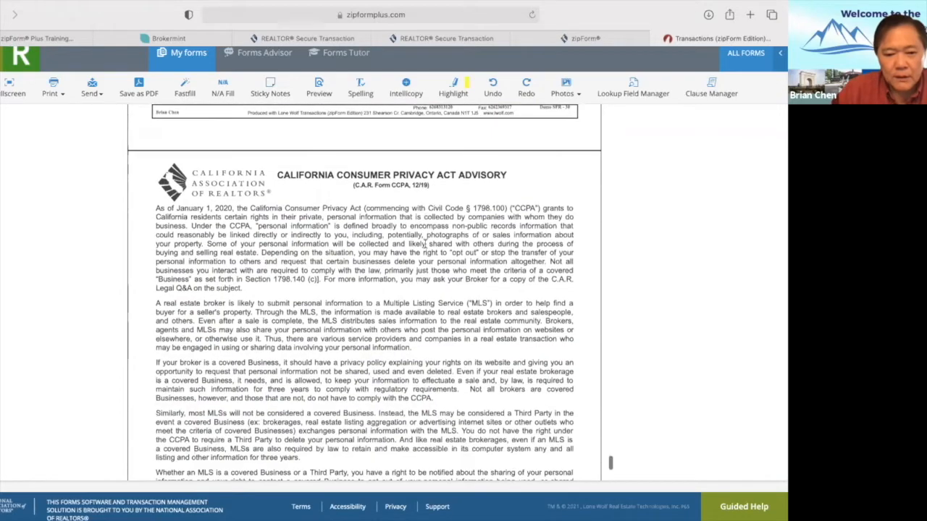
pyautogui.scroll(10, 426, 242)
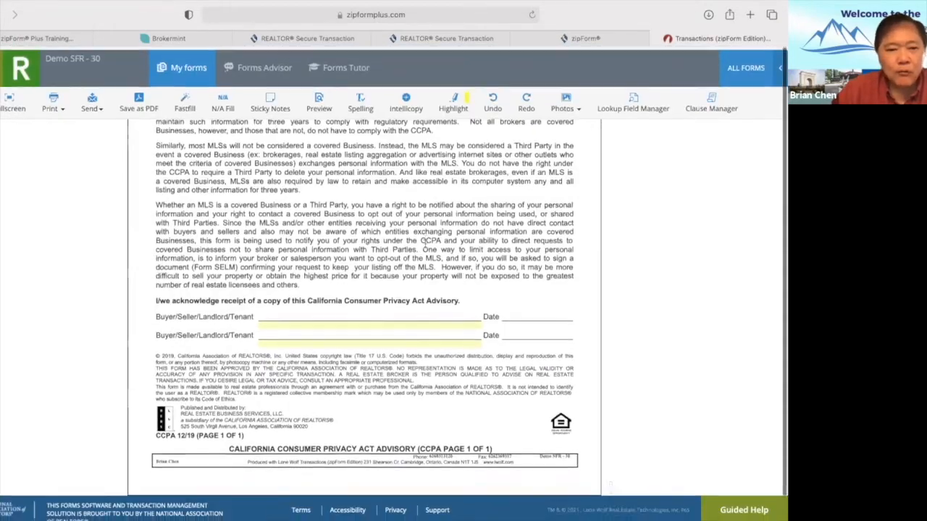
pyautogui.scroll(20, 426, 243)
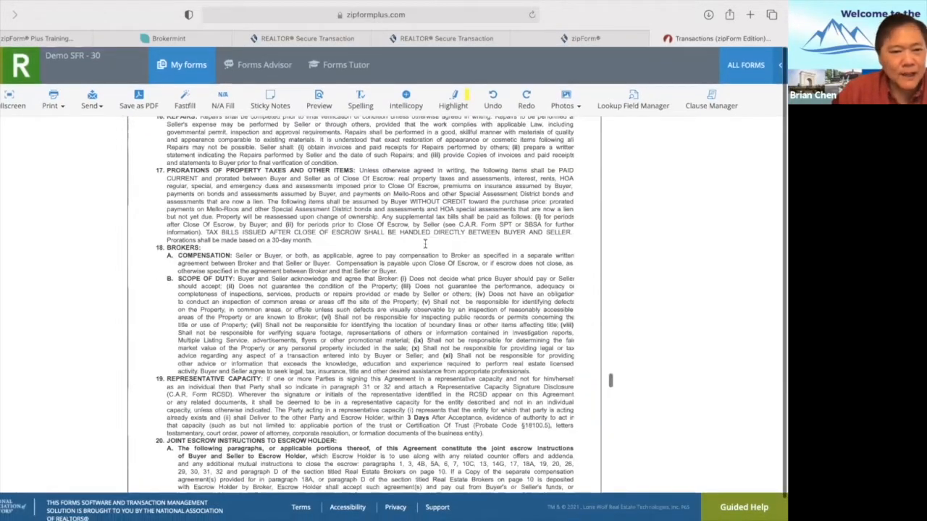
pyautogui.scroll(20, 426, 243)
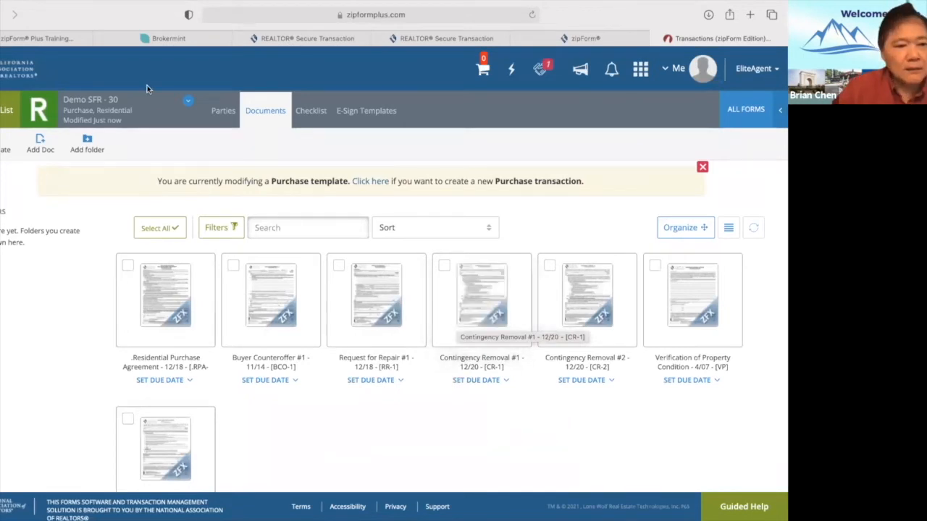
# Go back to Templates, view the Dashboard, then return to the Templates list.
pyautogui.click(6, 110)
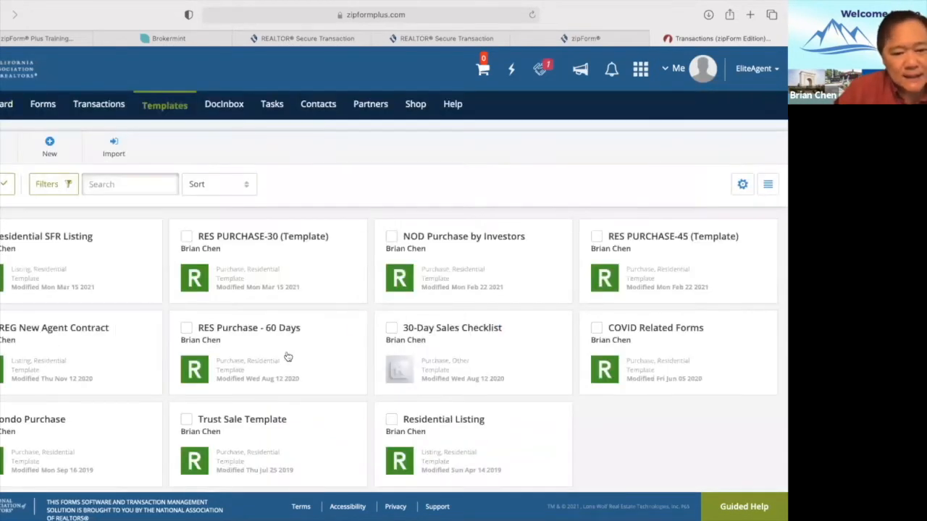
pyautogui.scroll(-1, 302, 342)
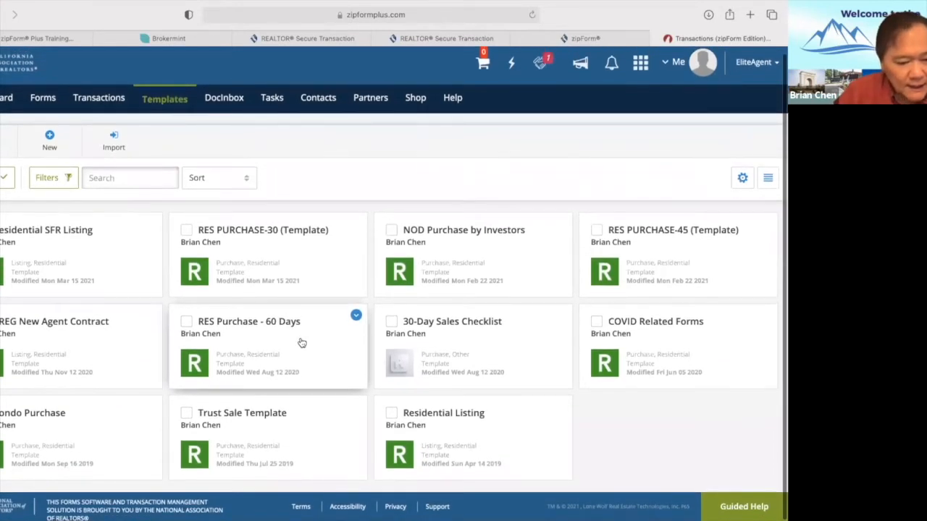
pyautogui.scroll(1, 302, 343)
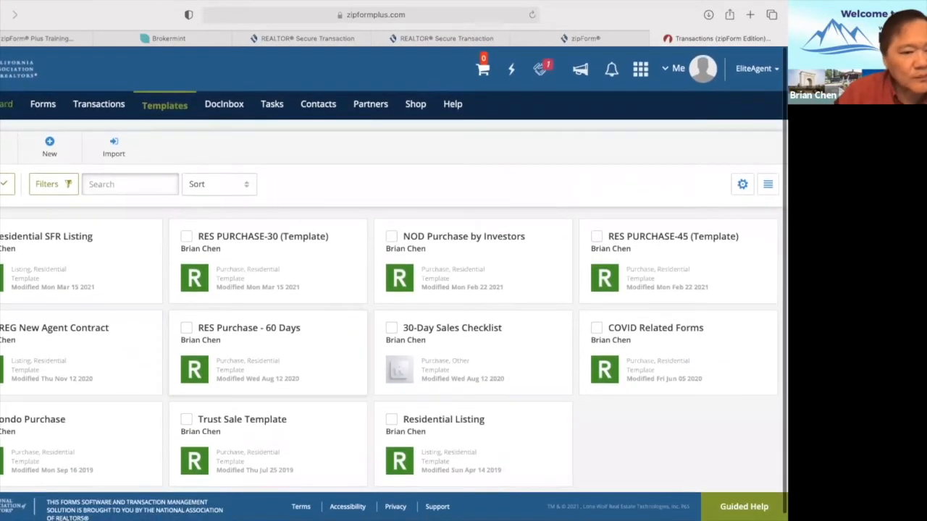
pyautogui.click(4, 104)
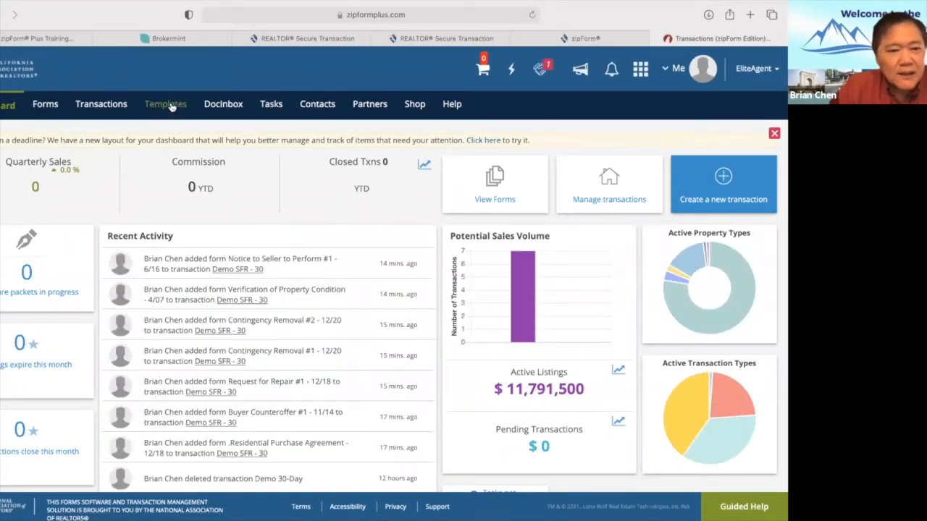
pyautogui.click(172, 106)
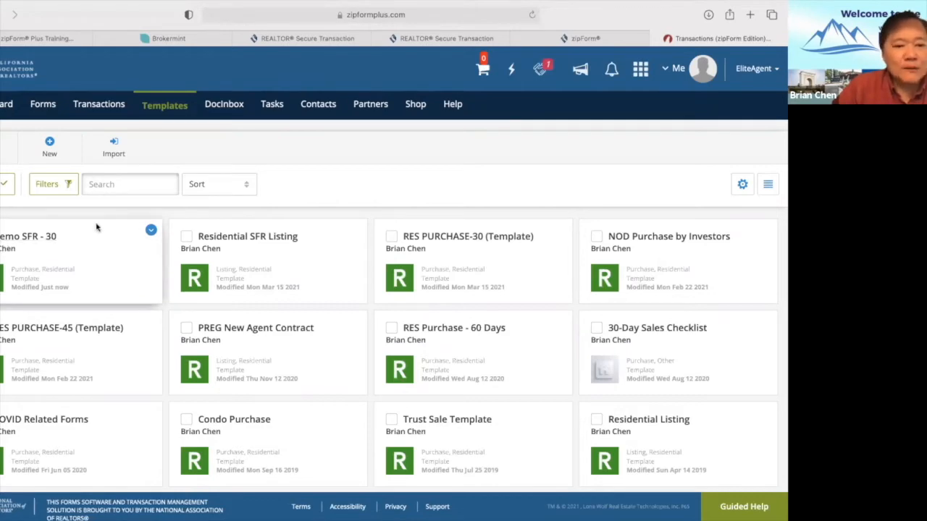
# Create the Residential purchase template 'Demo CONDO/PUD - 30', copied from Personal - Demo SFR - 30, and save it.
pyautogui.click(50, 149)
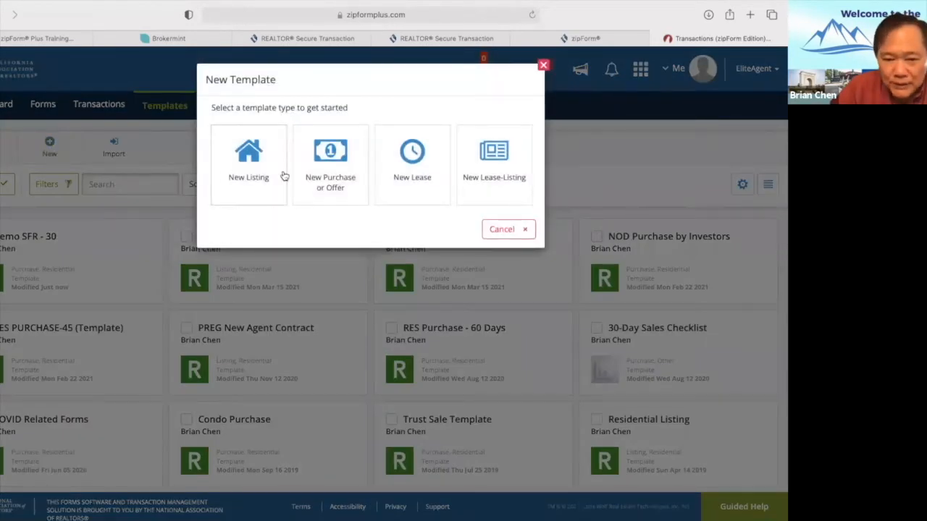
pyautogui.click(316, 185)
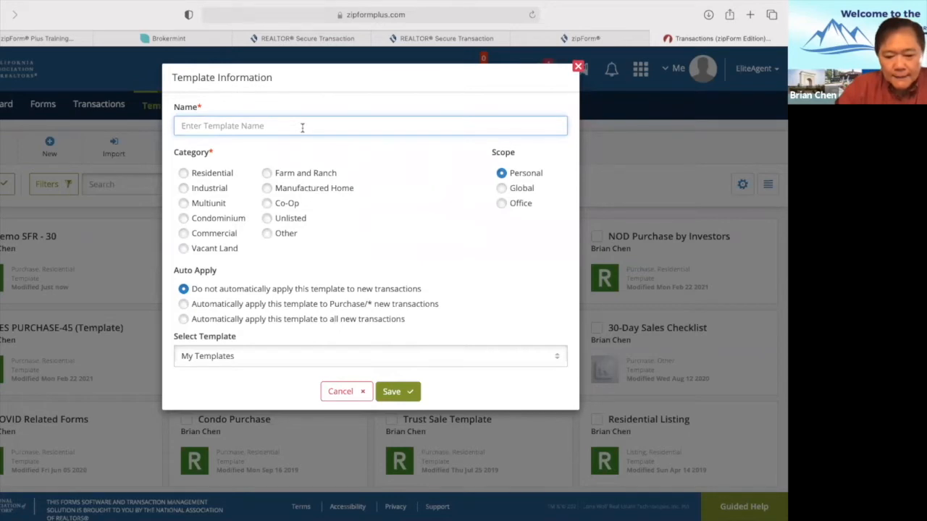
pyautogui.write('Demo CONDO/PUD')
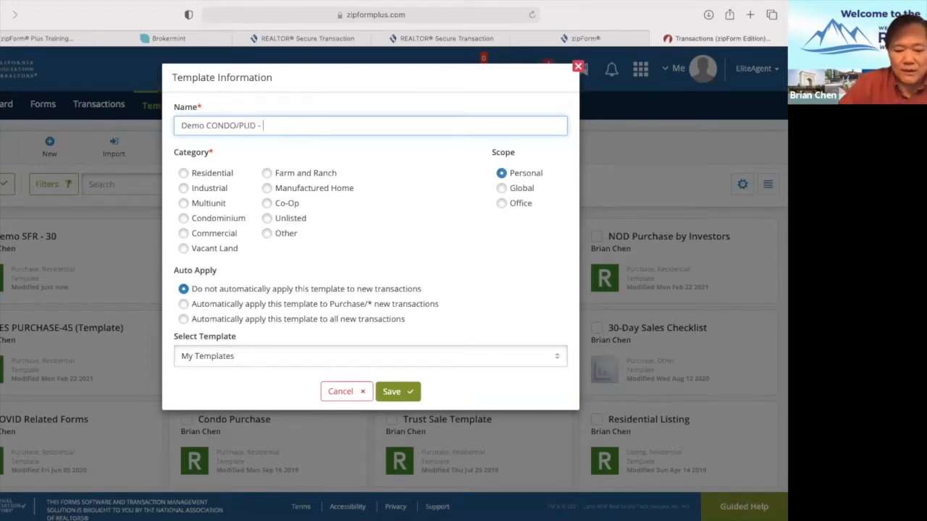
pyautogui.write('- 30')
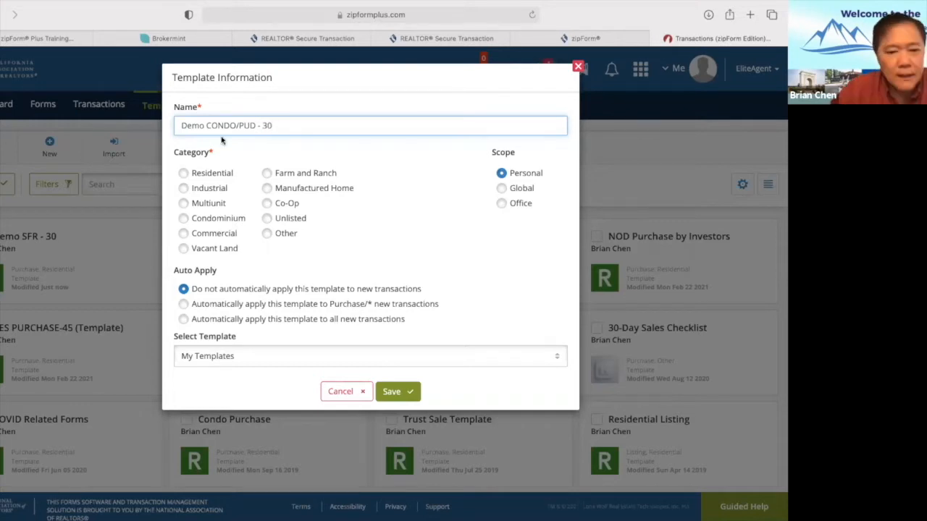
pyautogui.click(185, 174)
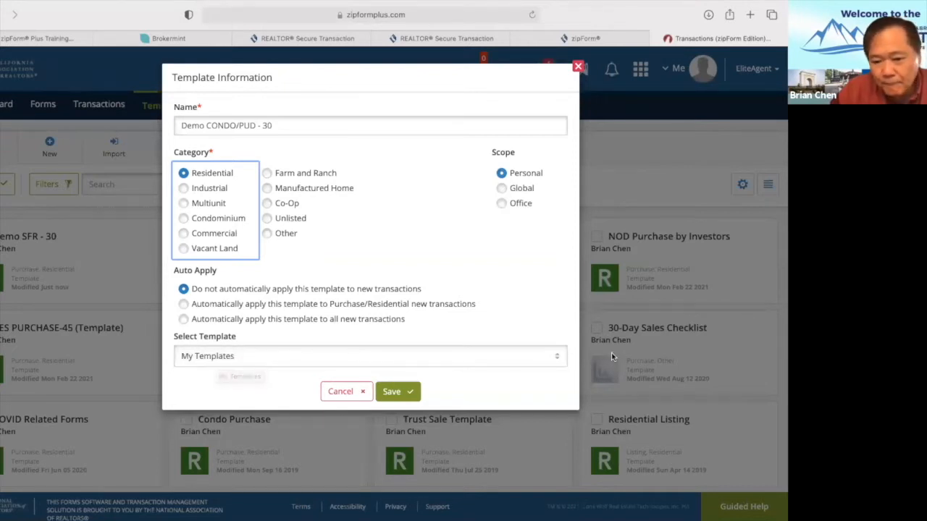
pyautogui.click(559, 362)
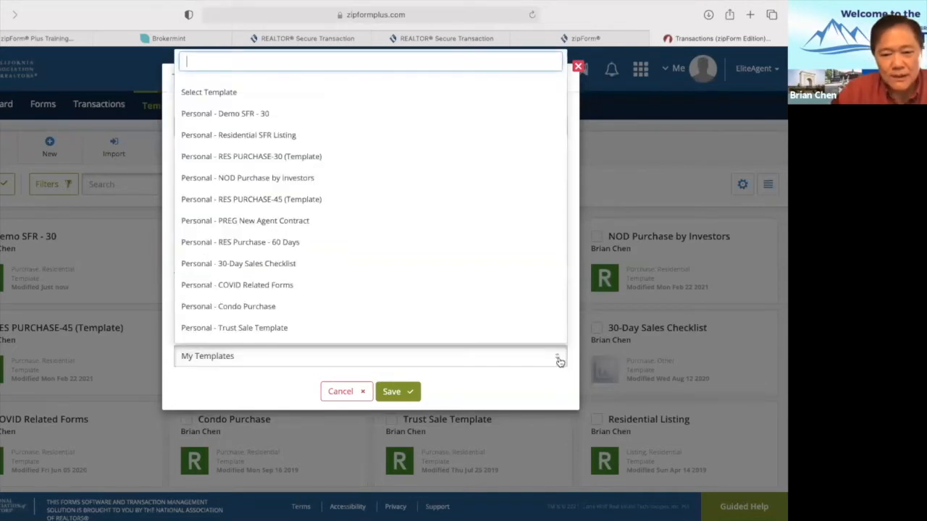
pyautogui.click(230, 116)
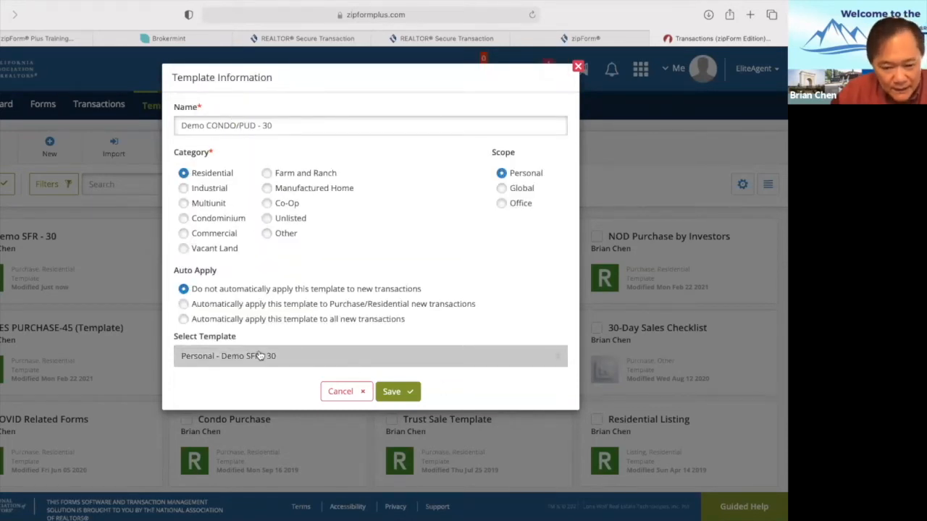
pyautogui.click(406, 392)
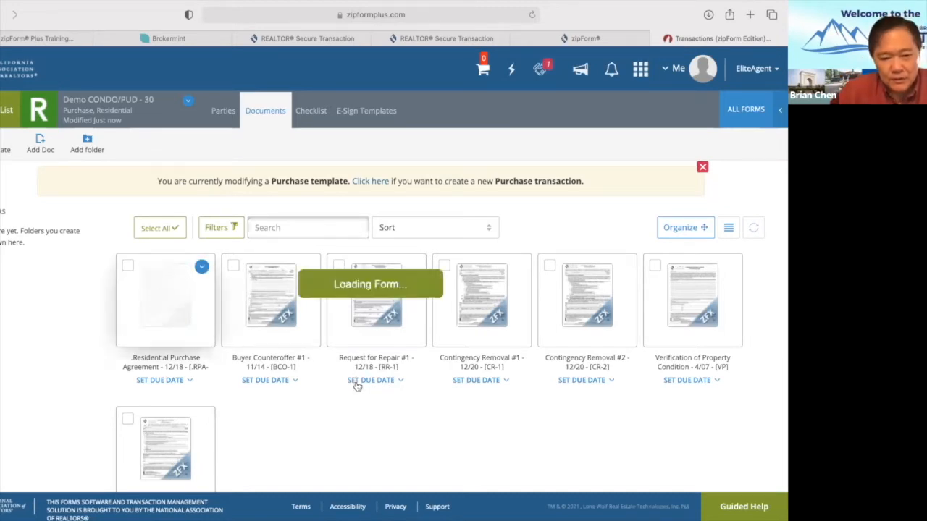
# Scroll the copied purchase agreement down to paragraph 7, reviewing the escrow and $600.00 home warranty entries.
pyautogui.scroll(-10, 357, 386)
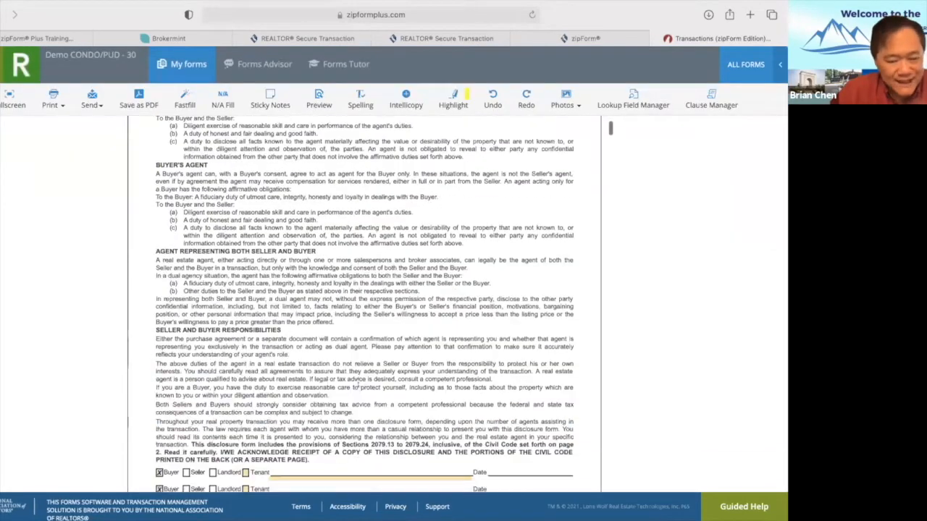
pyautogui.scroll(-3, 358, 383)
pyautogui.scroll(2, 358, 384)
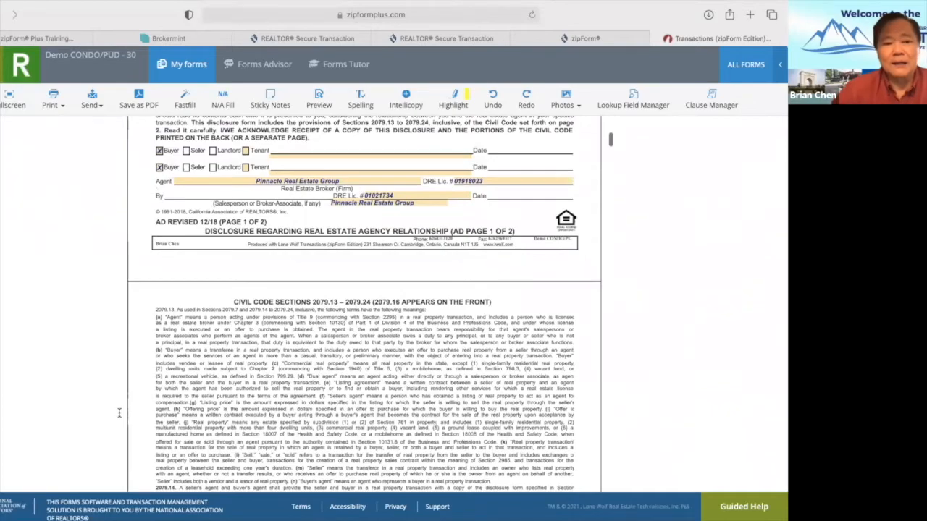
pyautogui.scroll(-6, 224, 147)
pyautogui.scroll(-10, 224, 148)
pyautogui.scroll(-15, 224, 148)
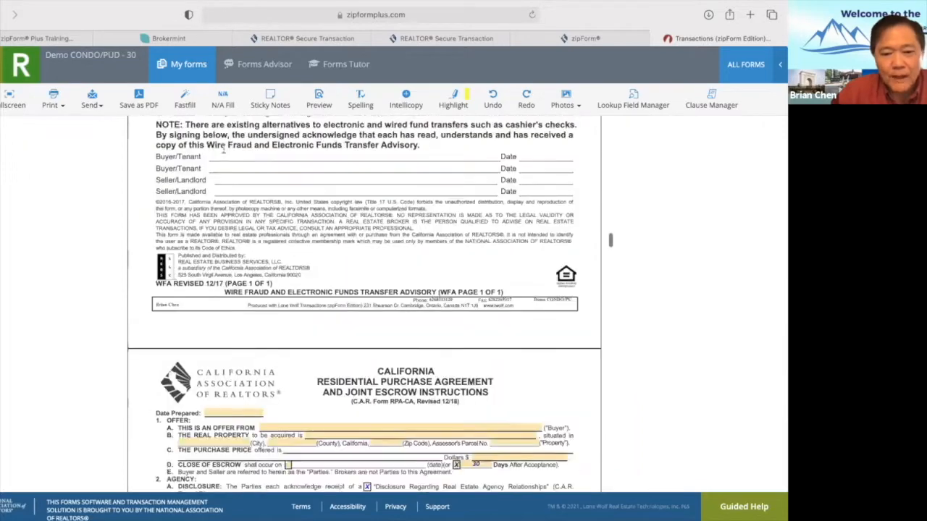
pyautogui.scroll(-5, 224, 147)
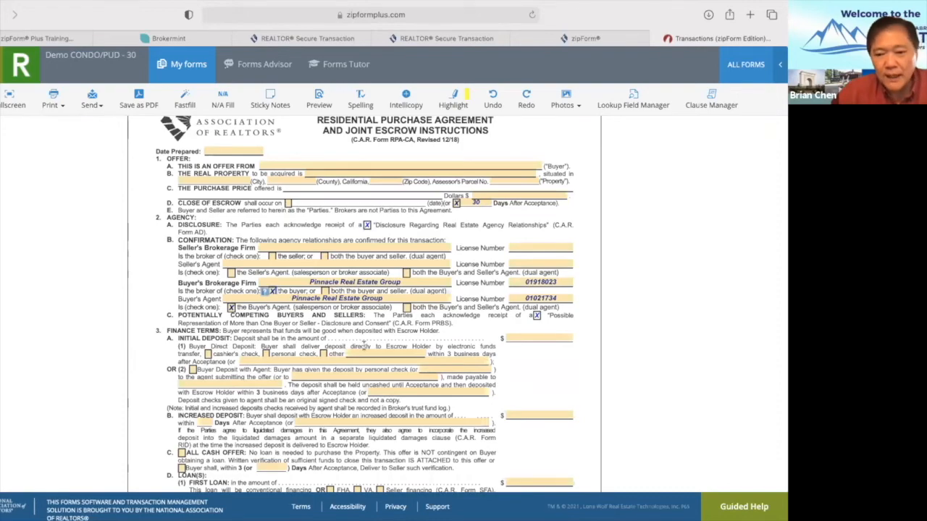
pyautogui.scroll(-3, 363, 346)
pyautogui.scroll(-20, 364, 350)
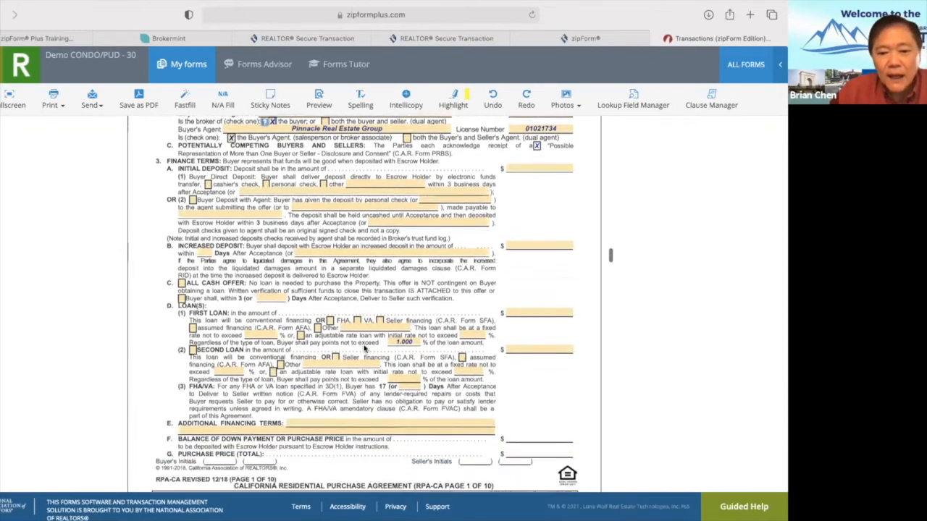
pyautogui.scroll(-10, 364, 350)
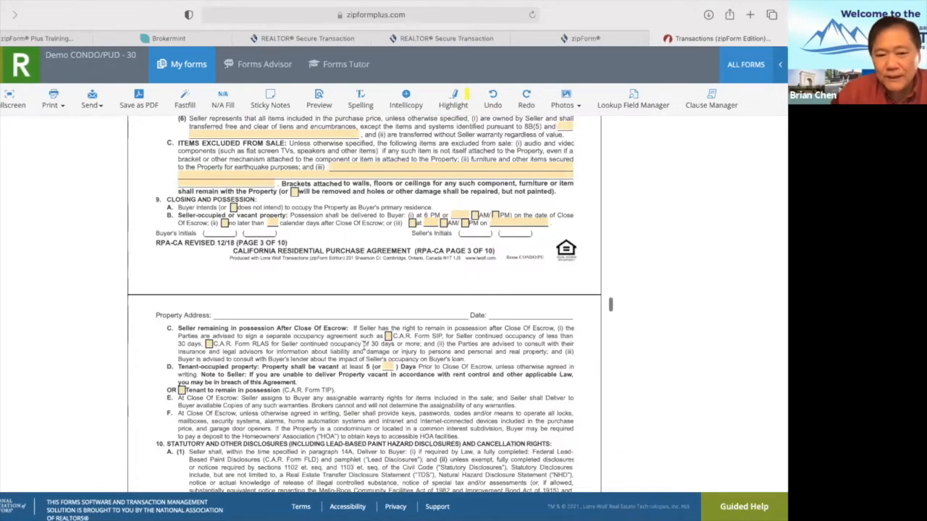
pyautogui.scroll(1, 364, 349)
pyautogui.scroll(8, 364, 349)
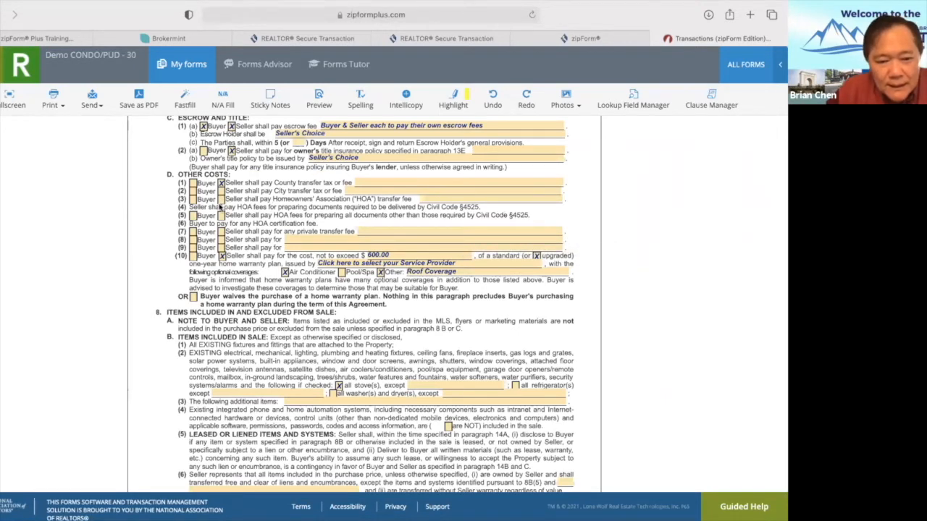
# Tick Seller on line D(3) so the seller pays the HOA transfer fee.
pyautogui.click(221, 199)
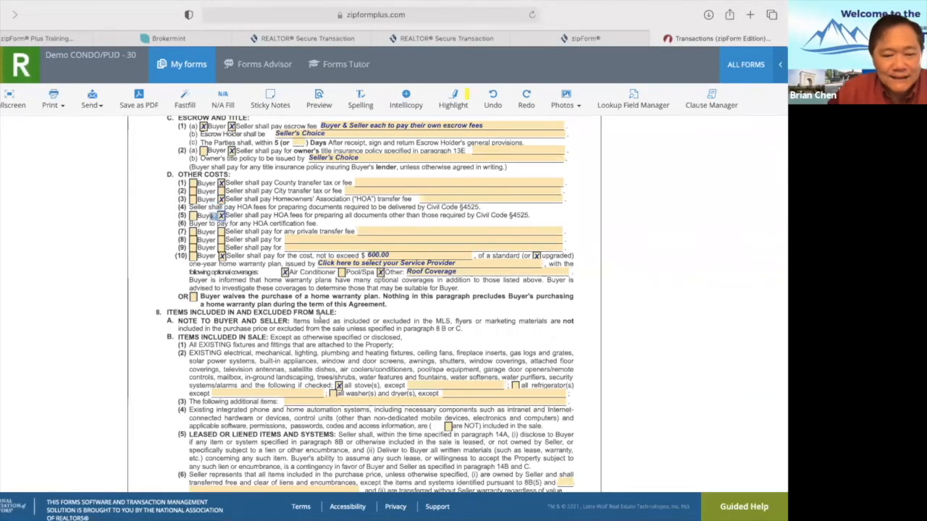
pyautogui.scroll(10, 316, 317)
pyautogui.scroll(15, 320, 317)
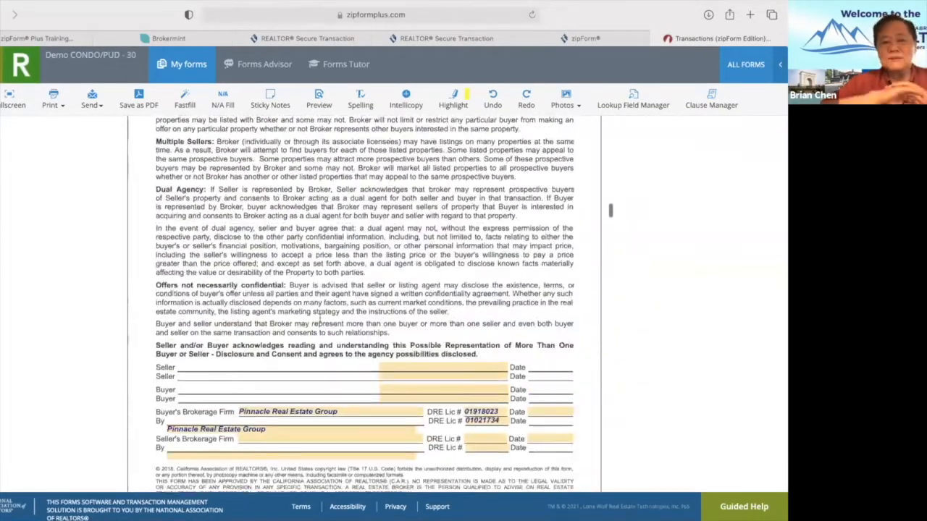
# Save and close the condo purchase agreement, returning to the templates list.
pyautogui.scroll(2, 320, 318)
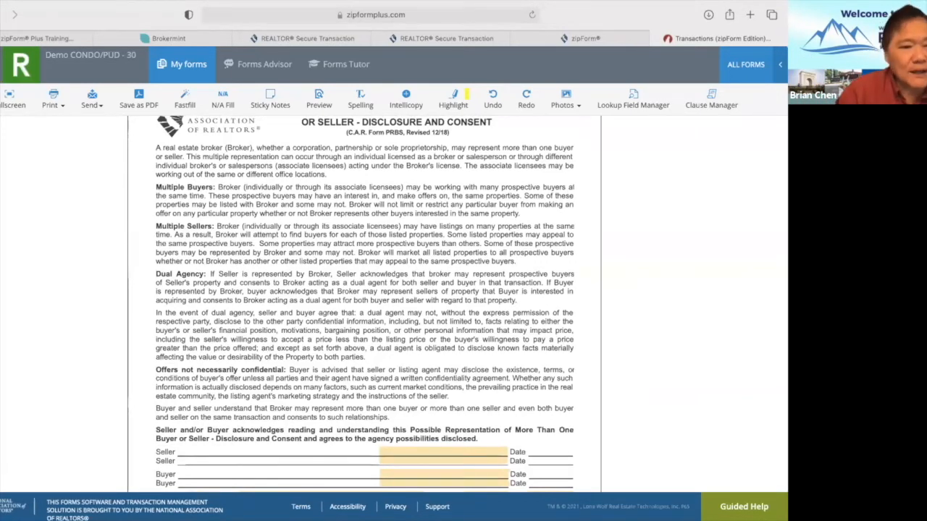
pyautogui.click(4, 64)
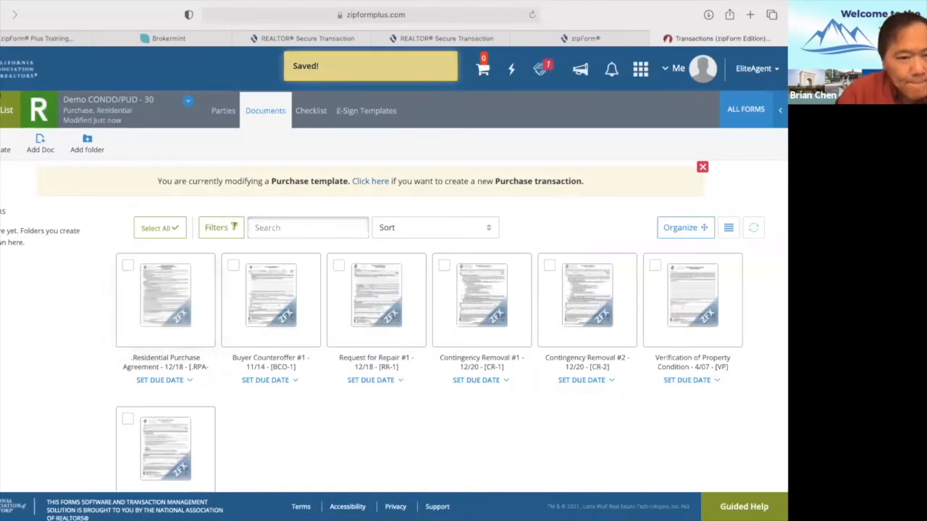
pyautogui.click(6, 110)
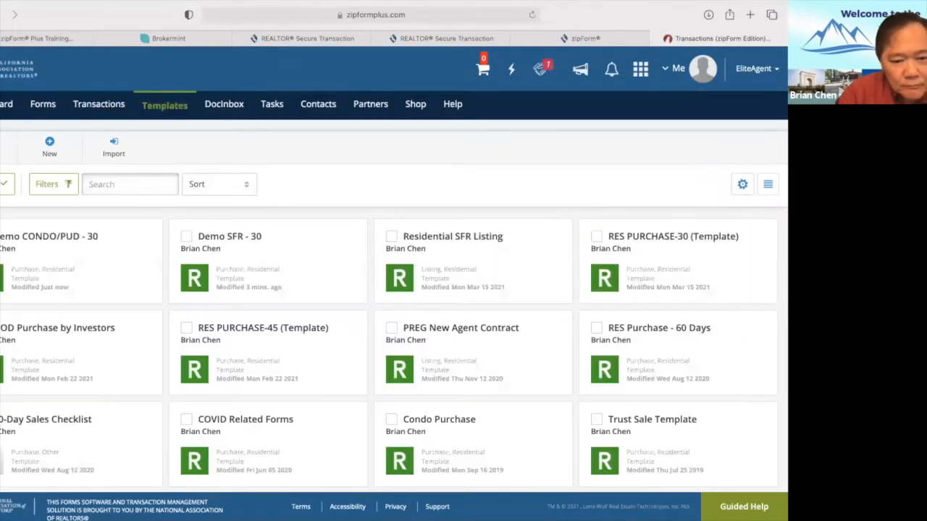
# Reopen Demo CONDO/PUD - 30 and scroll through its Residential Purchase Agreement pages.
pyautogui.click(73, 256)
pyautogui.click(197, 323)
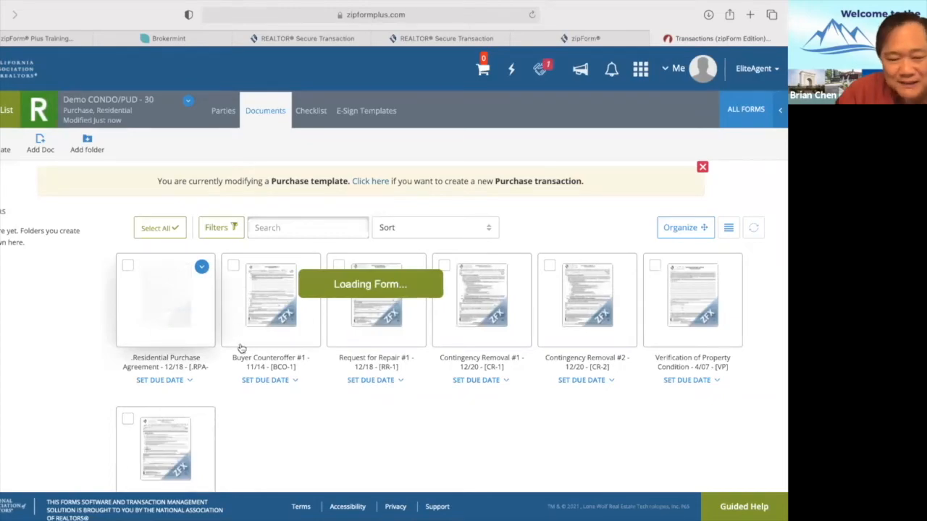
pyautogui.scroll(-15, 329, 398)
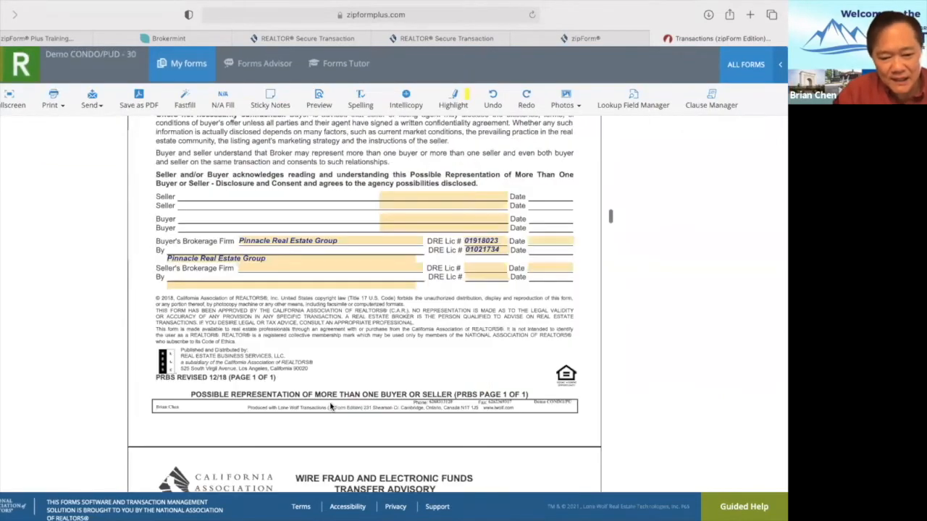
pyautogui.scroll(5, 331, 408)
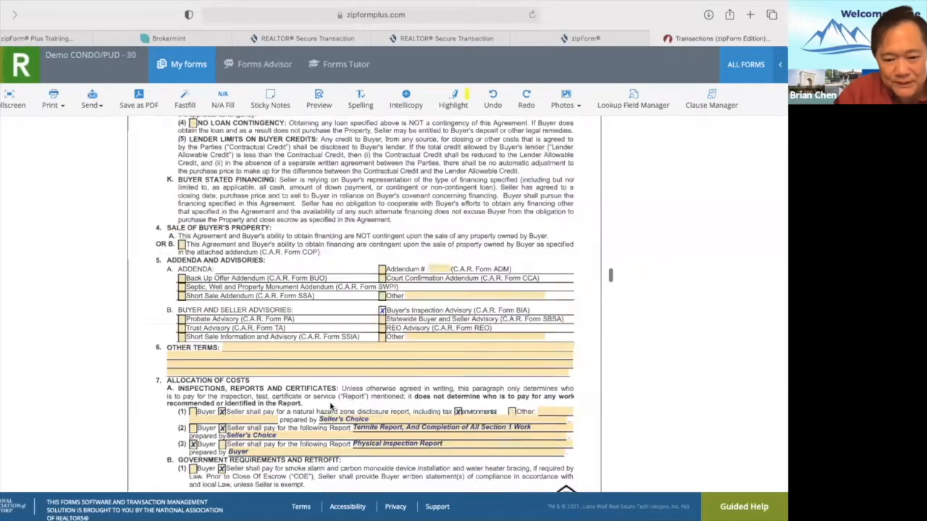
pyautogui.scroll(-8, 331, 408)
pyautogui.scroll(10, 330, 402)
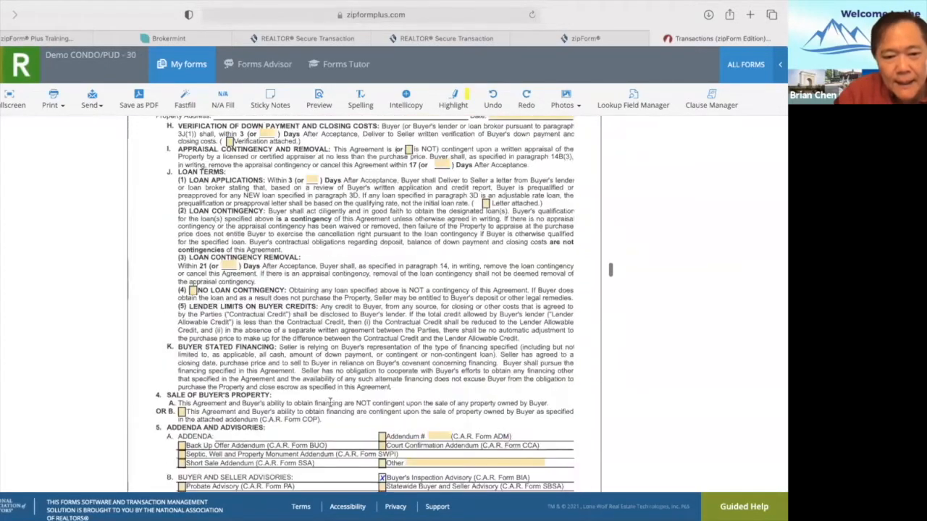
pyautogui.scroll(-1, 330, 406)
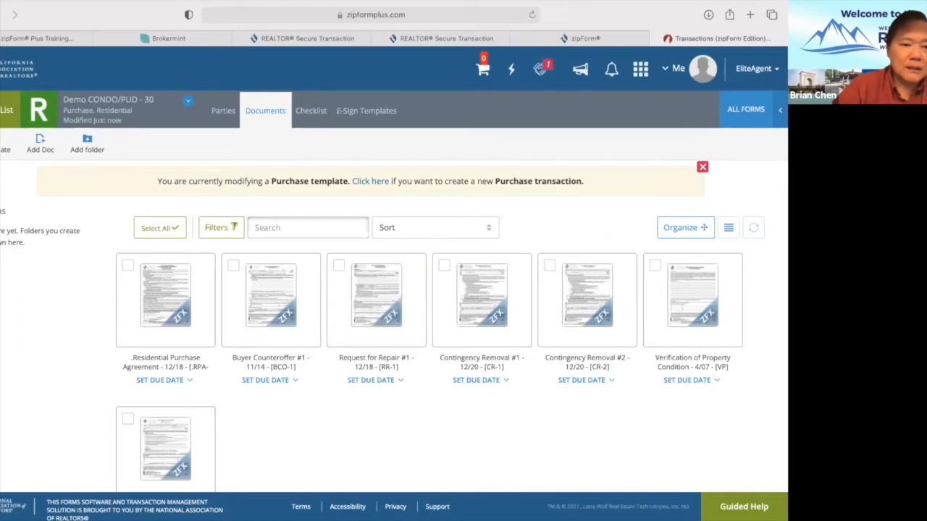
# Go back to the templates list, then switch to the My transactions list.
pyautogui.click(6, 110)
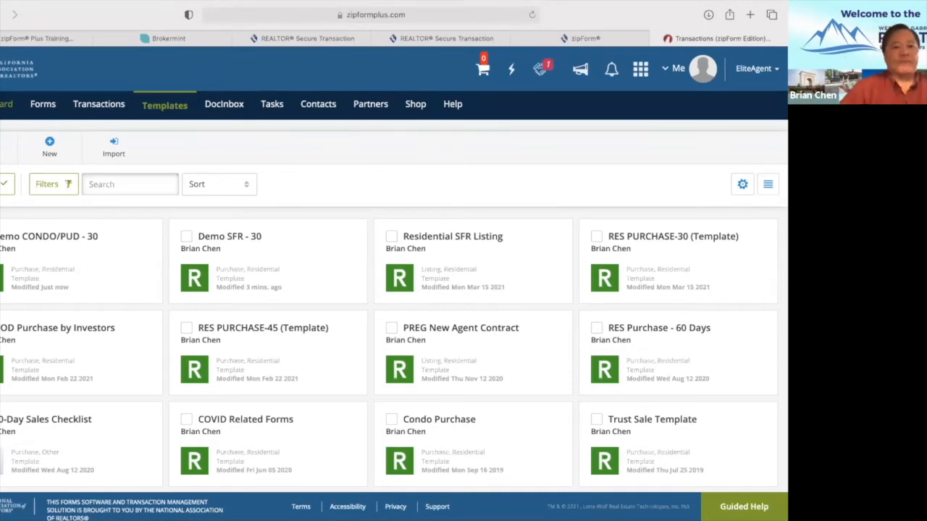
pyautogui.click(100, 106)
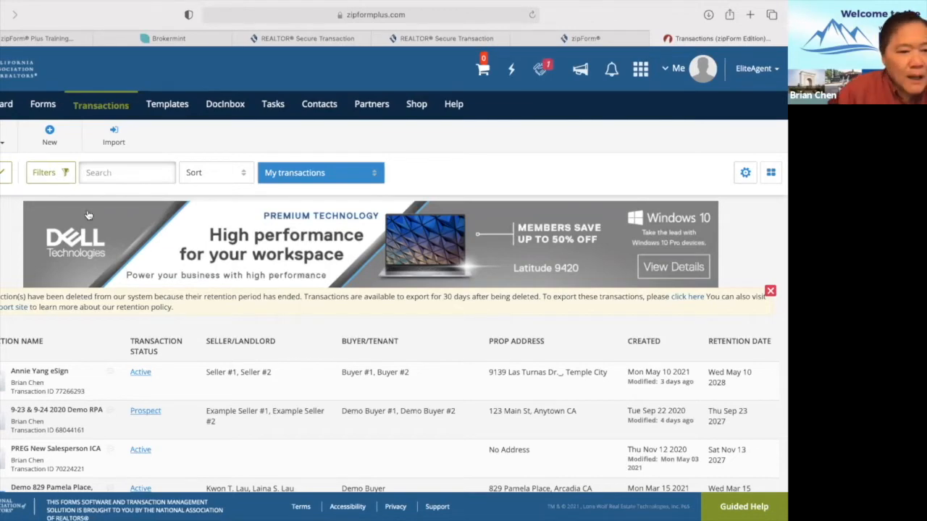
pyautogui.click(50, 138)
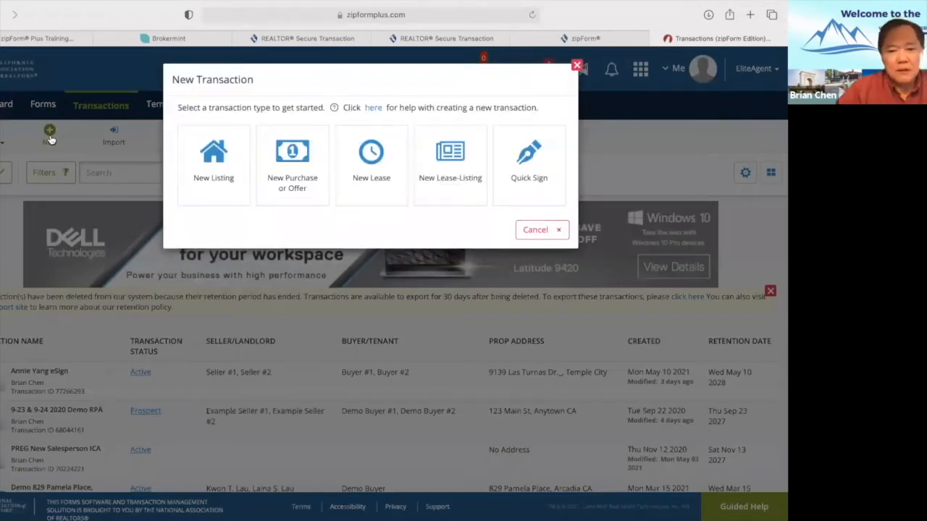
pyautogui.click(290, 171)
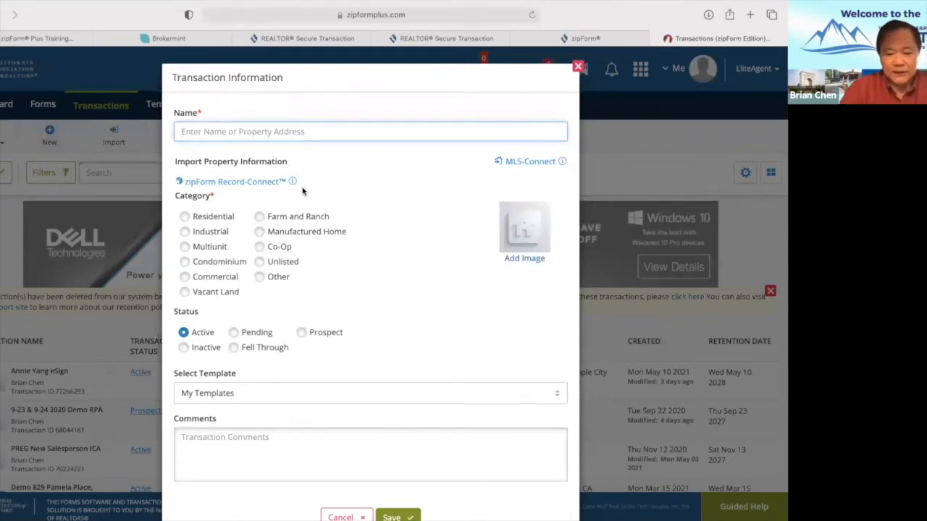
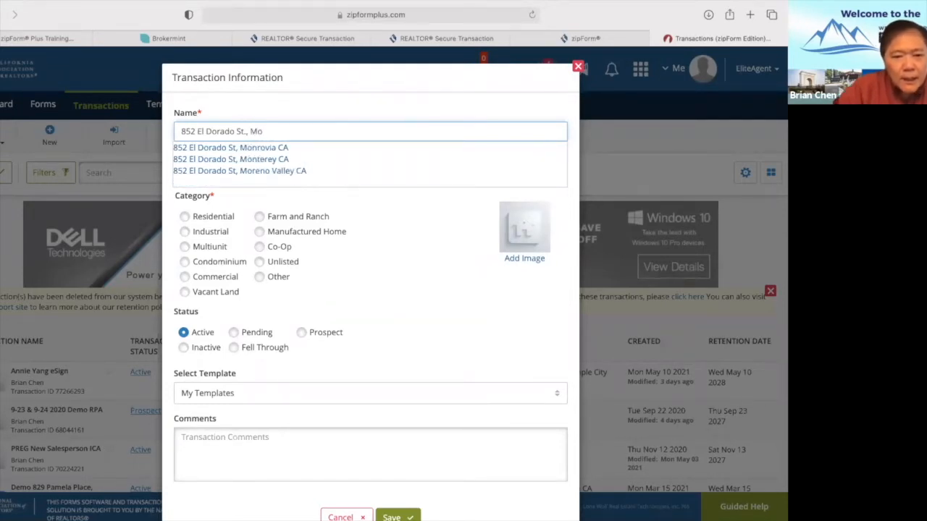
pyautogui.click(266, 149)
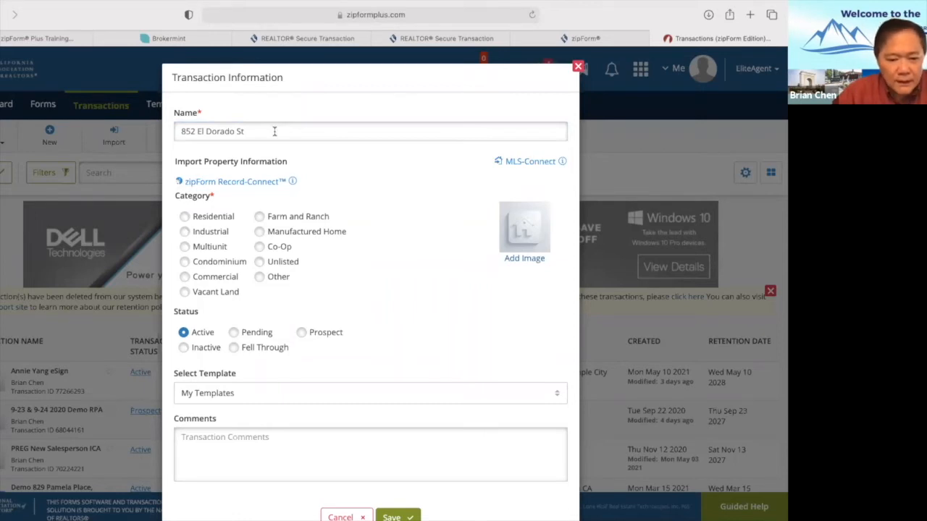
pyautogui.click(275, 131)
pyautogui.write('., Monrovia')
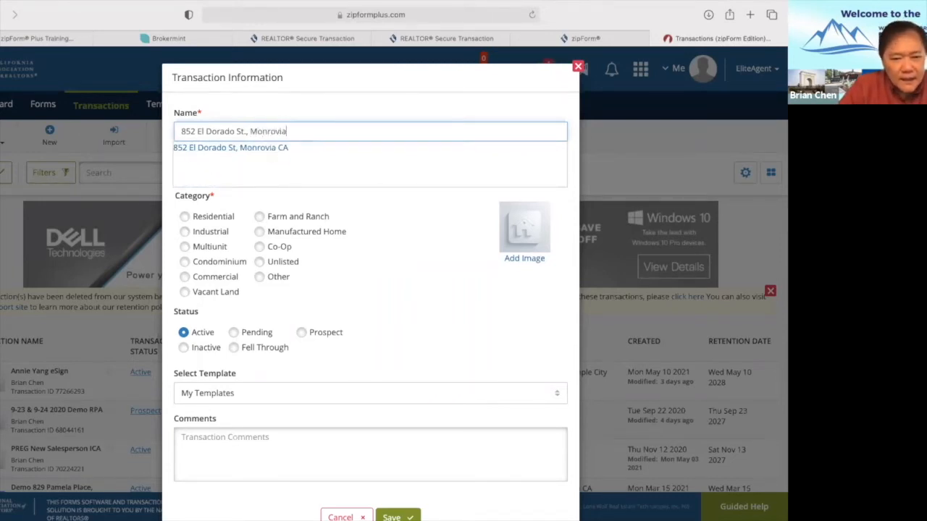
pyautogui.write(',')
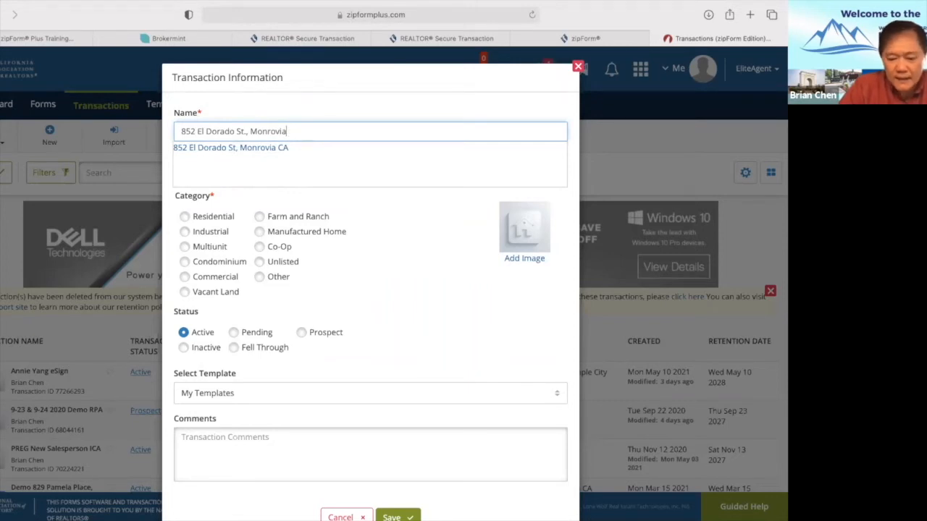
pyautogui.write(' CA')
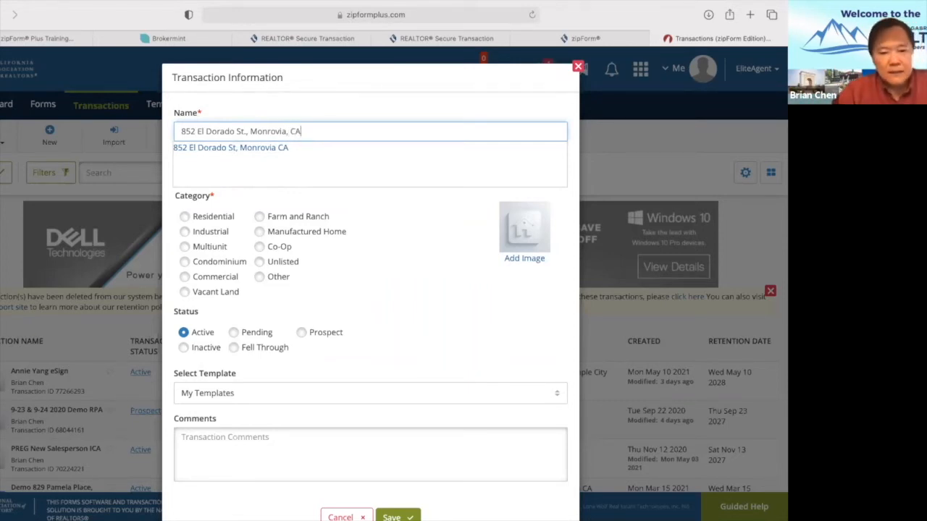
pyautogui.click(207, 149)
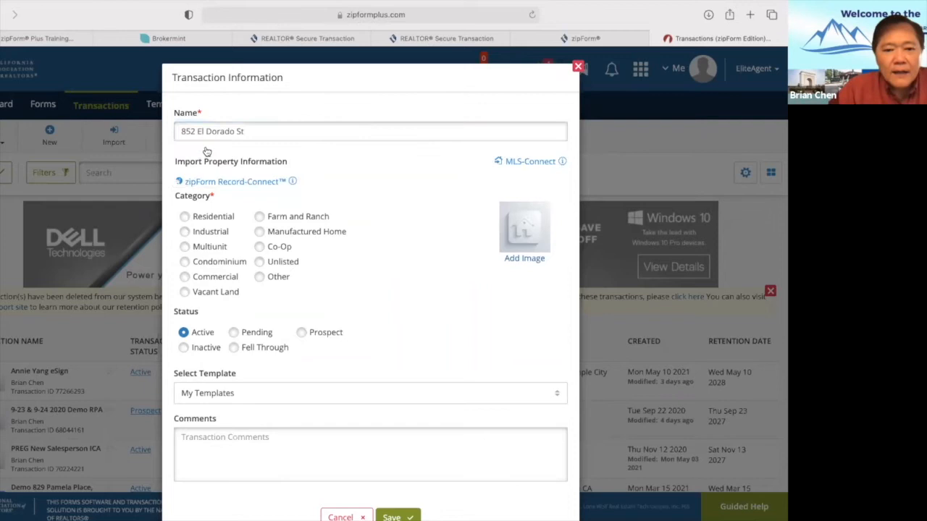
pyautogui.click(294, 133)
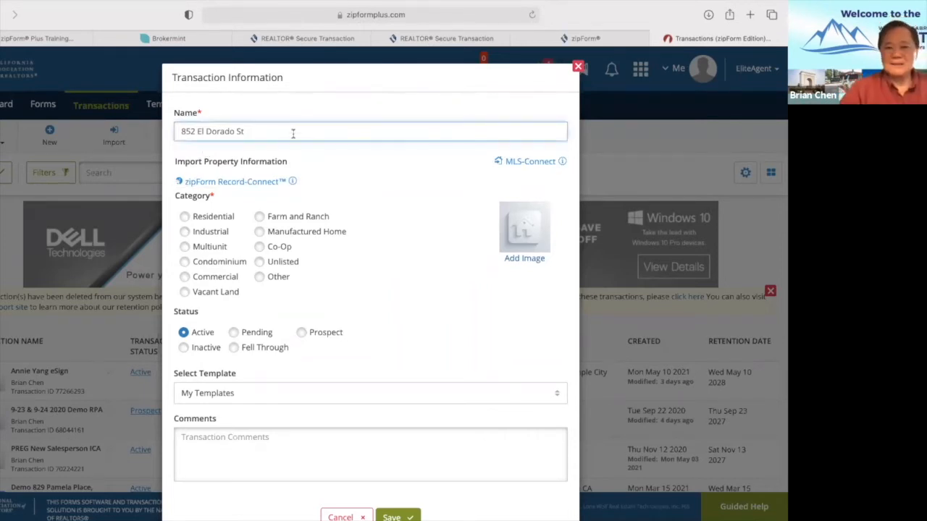
pyautogui.write('., ')
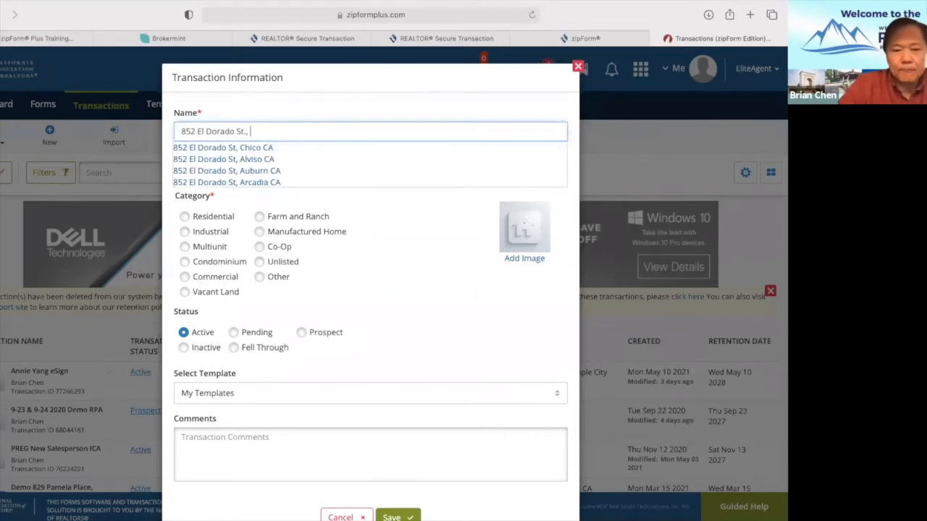
pyautogui.write('Monrof')
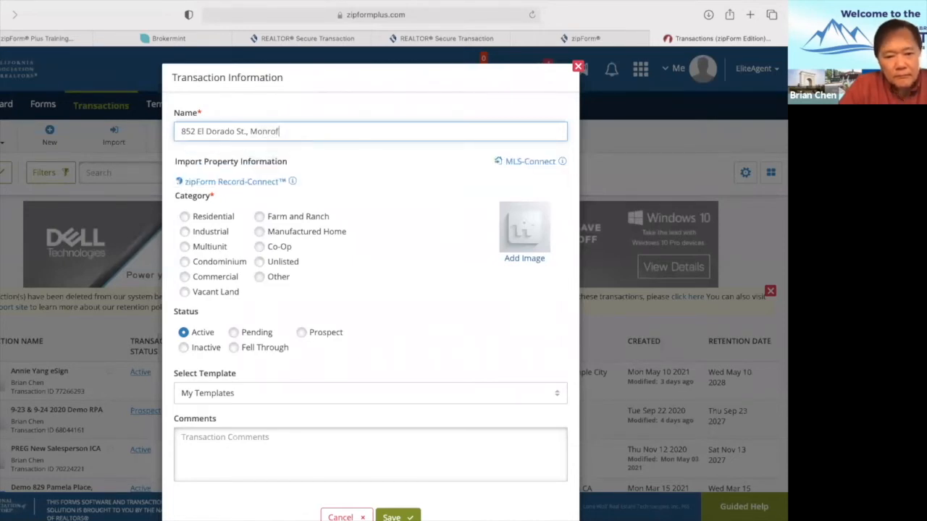
pyautogui.press('BackSpace')
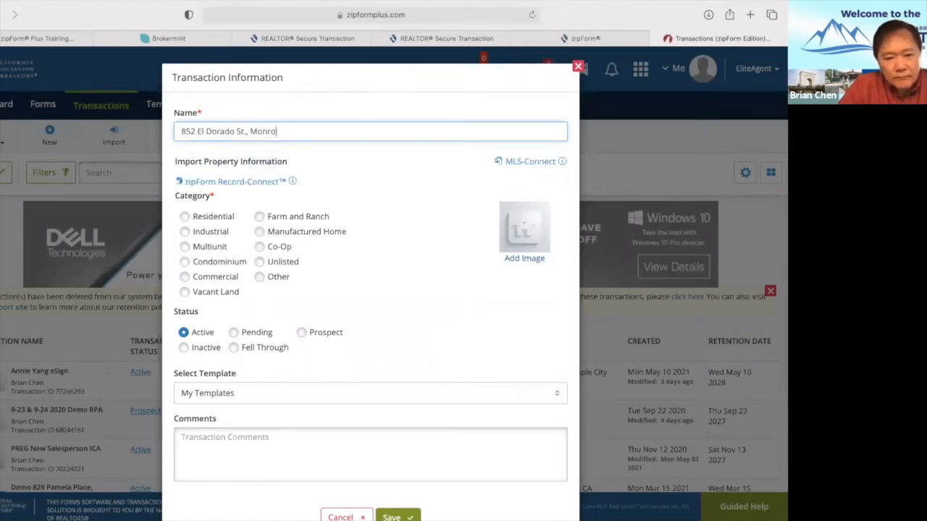
pyautogui.write('via, CA')
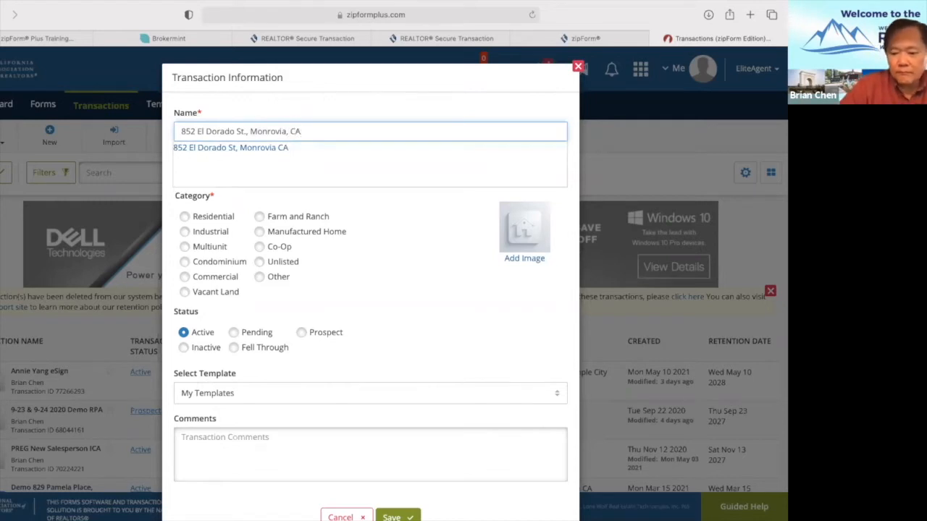
pyautogui.click(185, 217)
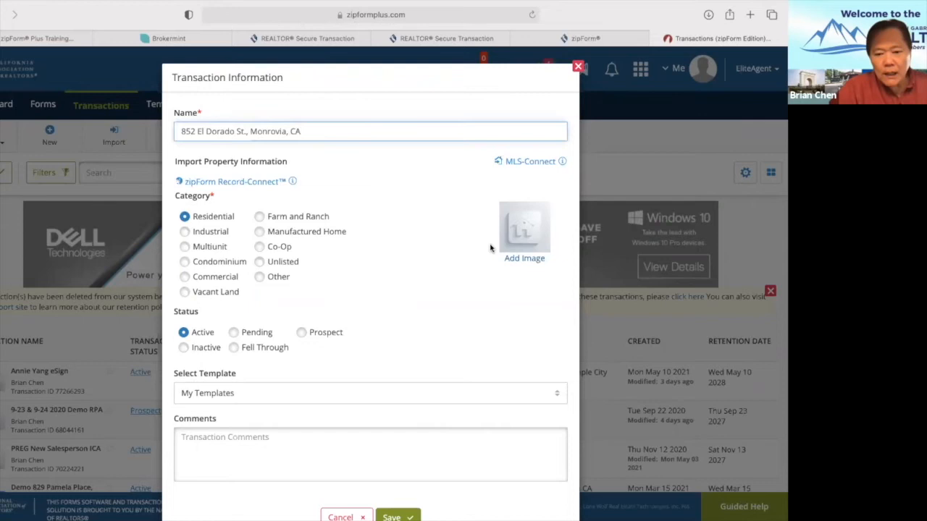
# Import CRMLS1 Residential listing WS21081357, including its property photo, into the transaction.
pyautogui.click(524, 163)
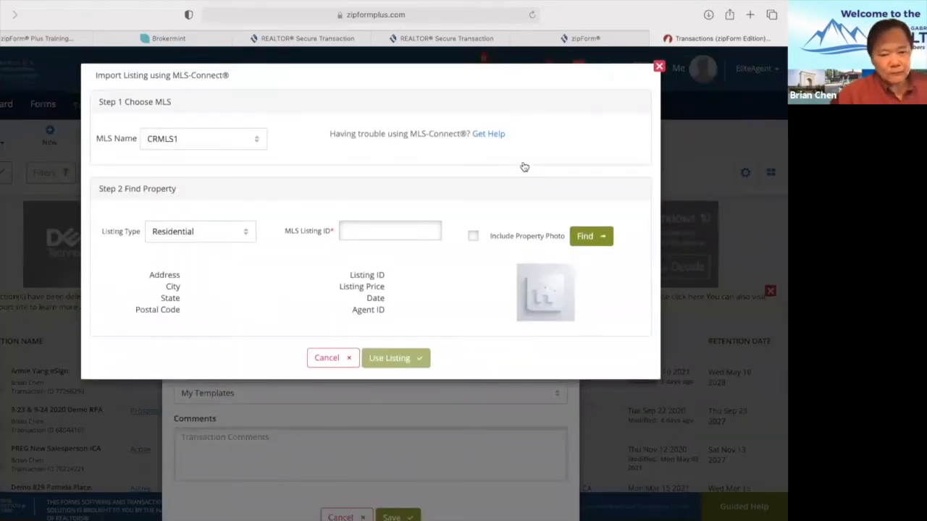
pyautogui.click(190, 136)
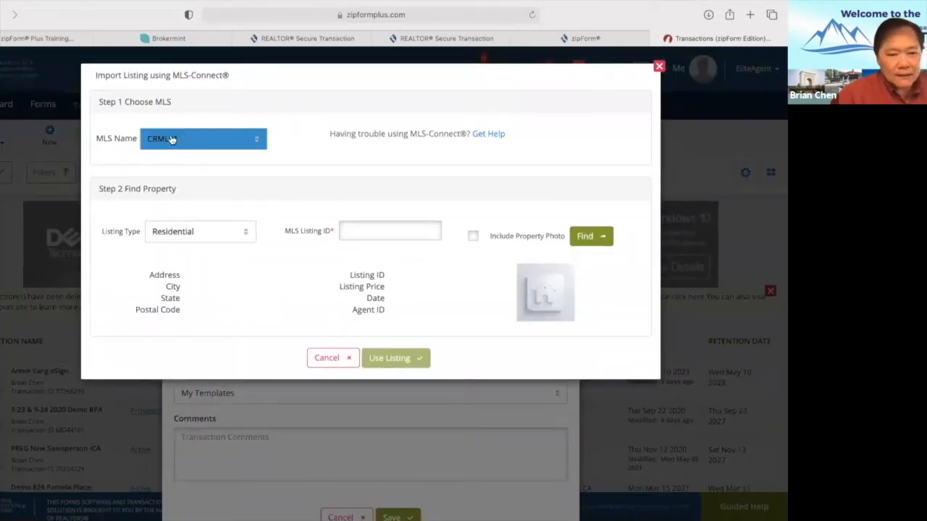
pyautogui.click(265, 149)
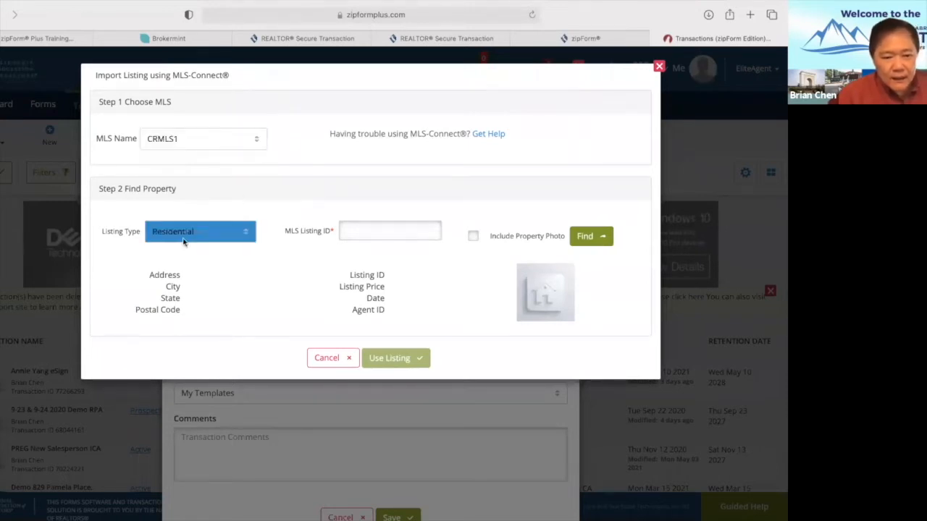
pyautogui.click(368, 231)
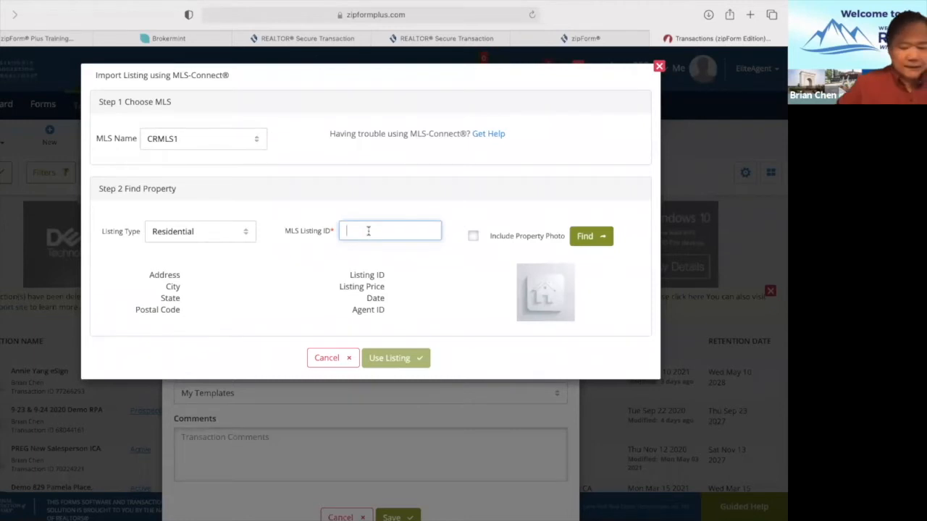
pyautogui.write('WS')
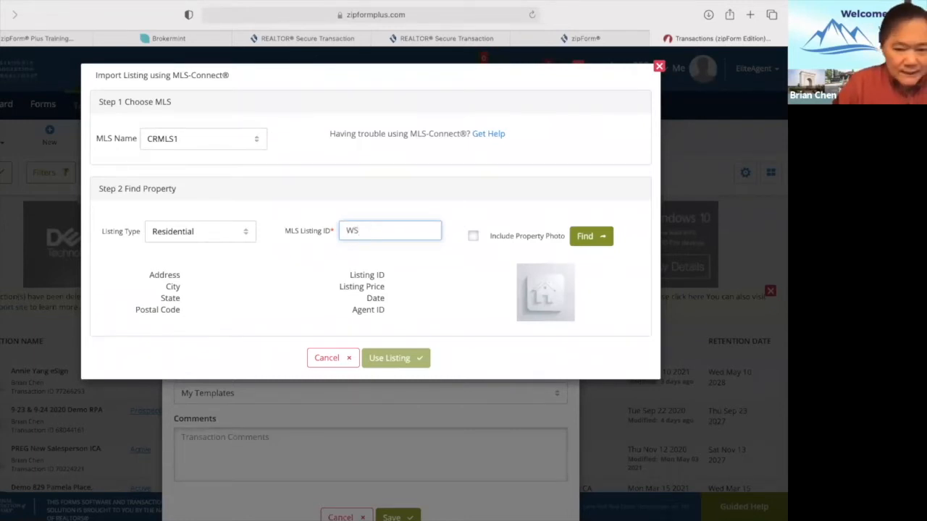
pyautogui.write('2')
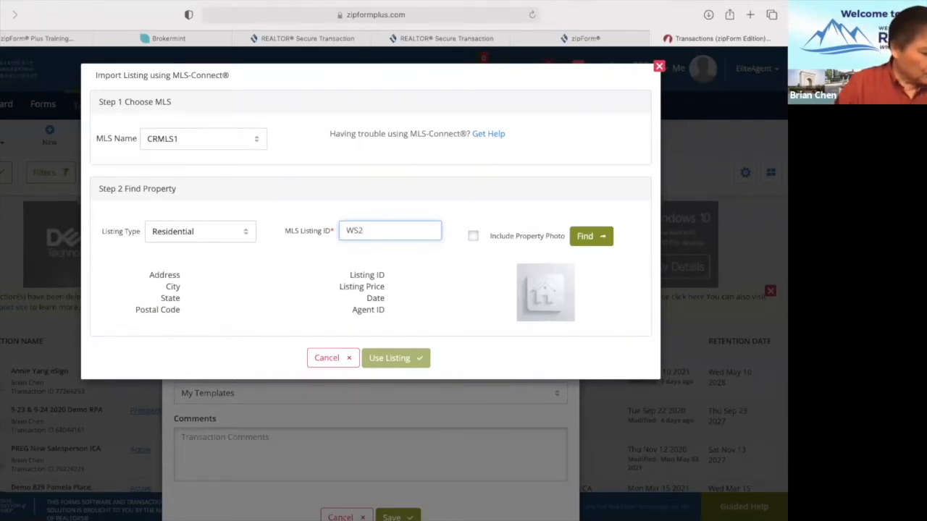
pyautogui.write('108')
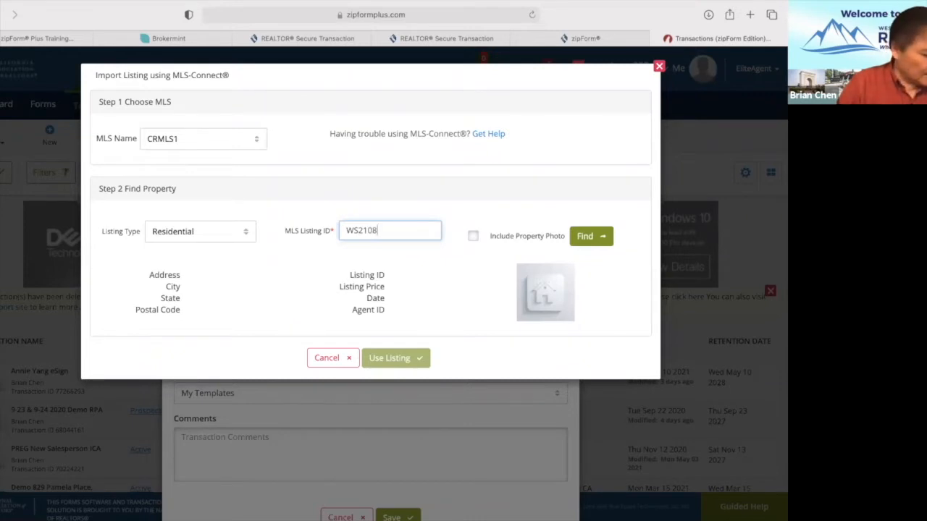
pyautogui.write('13')
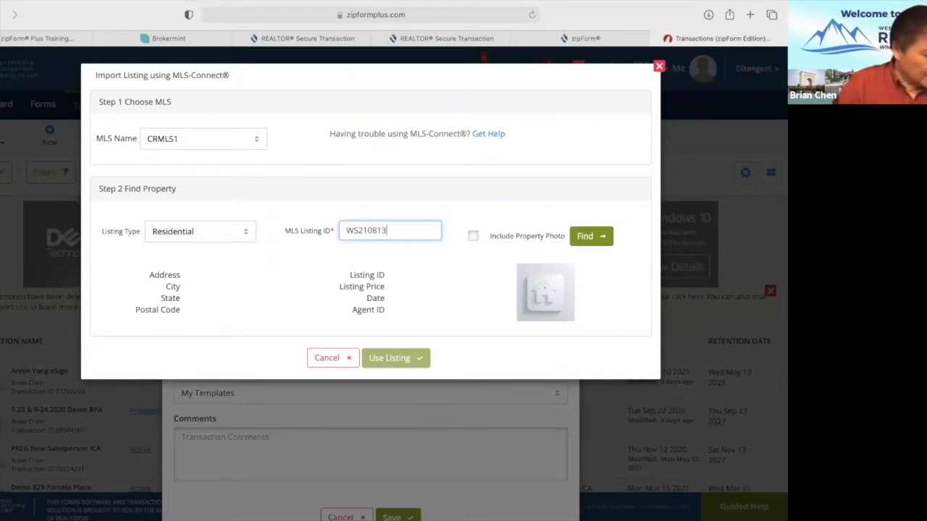
pyautogui.write('57')
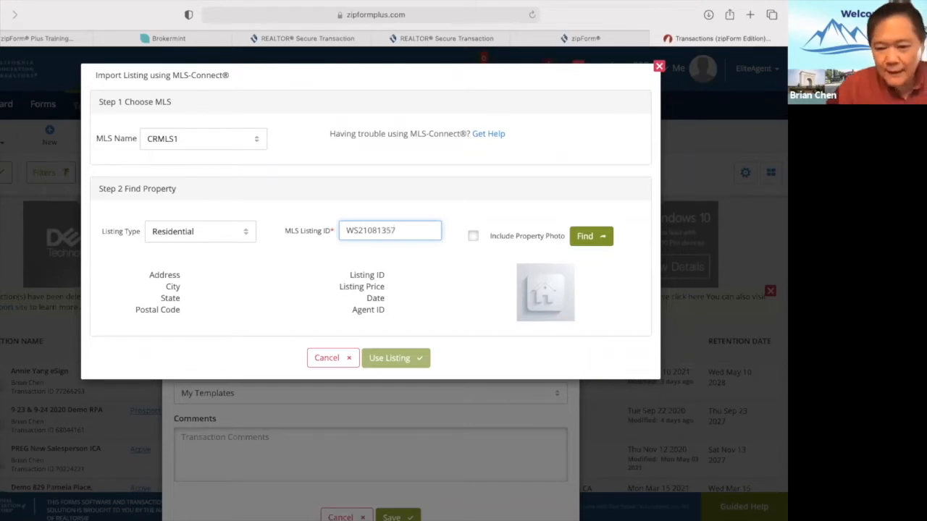
pyautogui.click(473, 237)
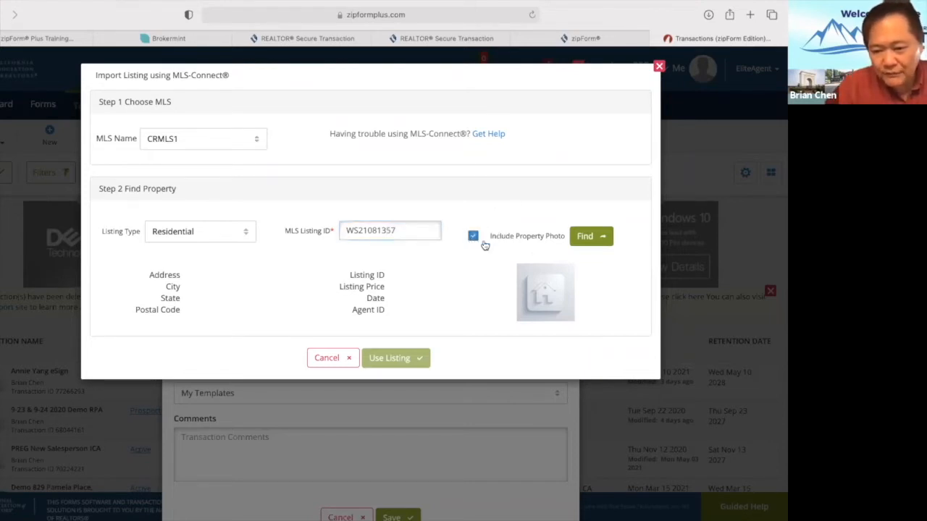
pyautogui.click(588, 241)
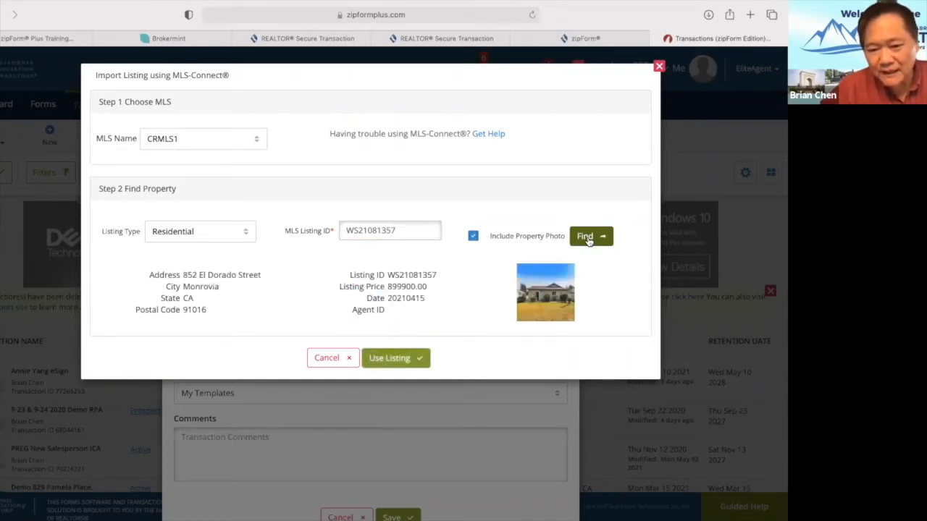
pyautogui.click(405, 361)
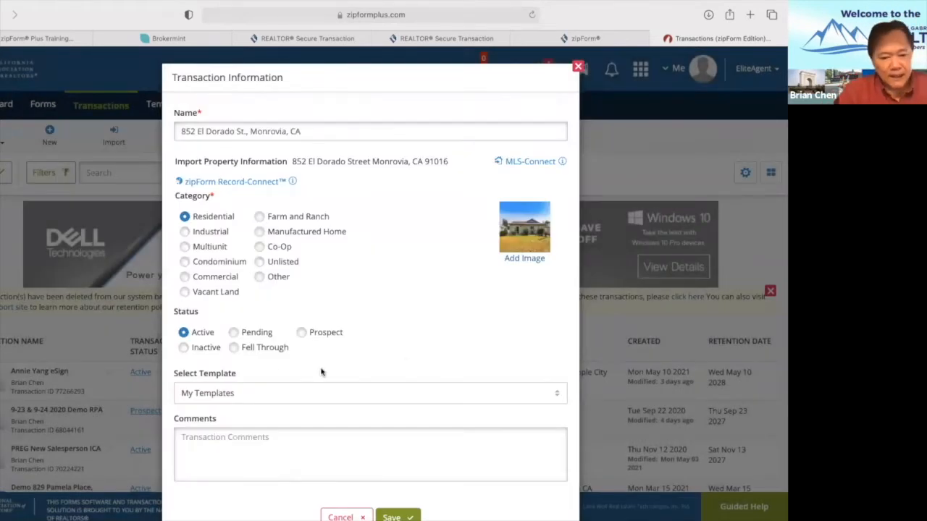
pyautogui.click(562, 394)
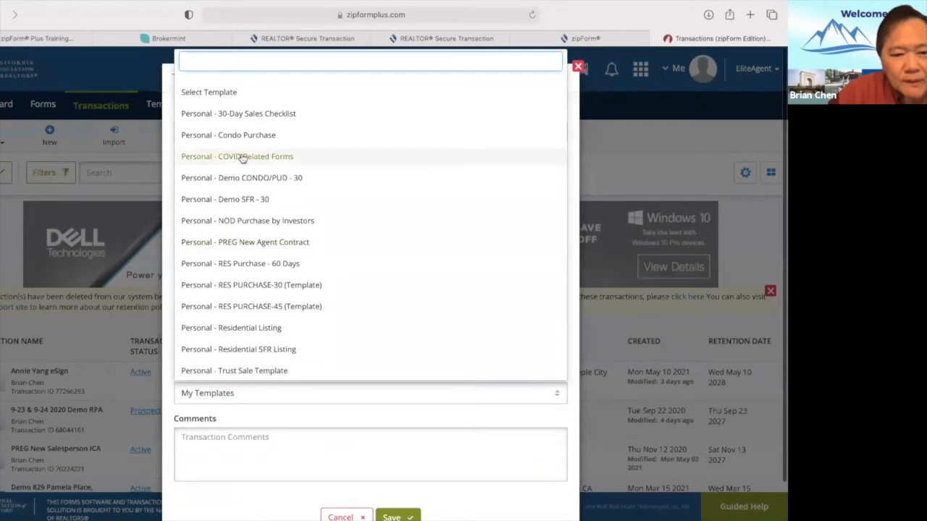
pyautogui.click(247, 201)
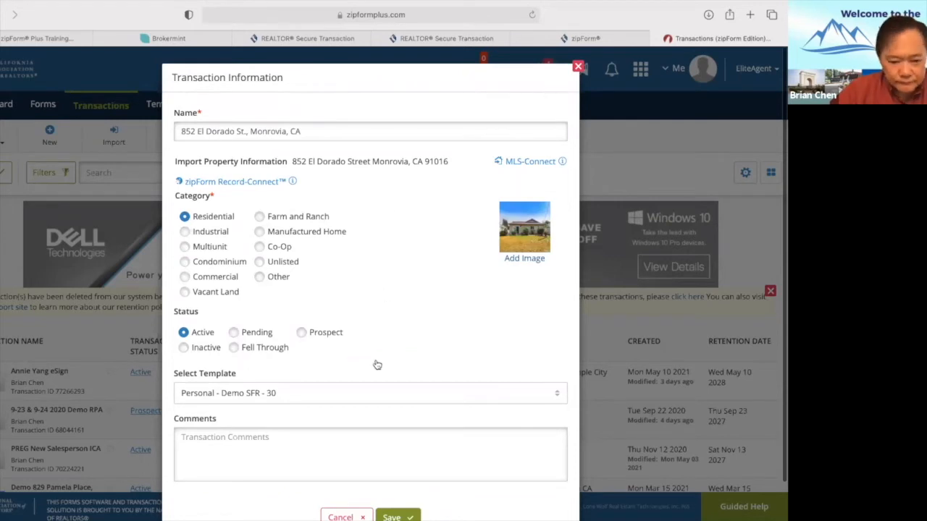
pyautogui.scroll(-1, 397, 364)
pyautogui.scroll(-2, 396, 364)
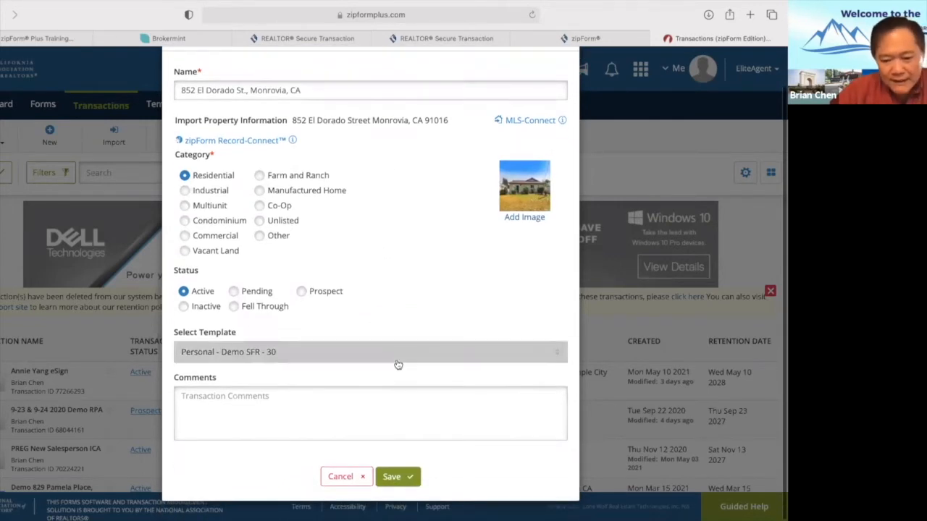
pyautogui.click(404, 470)
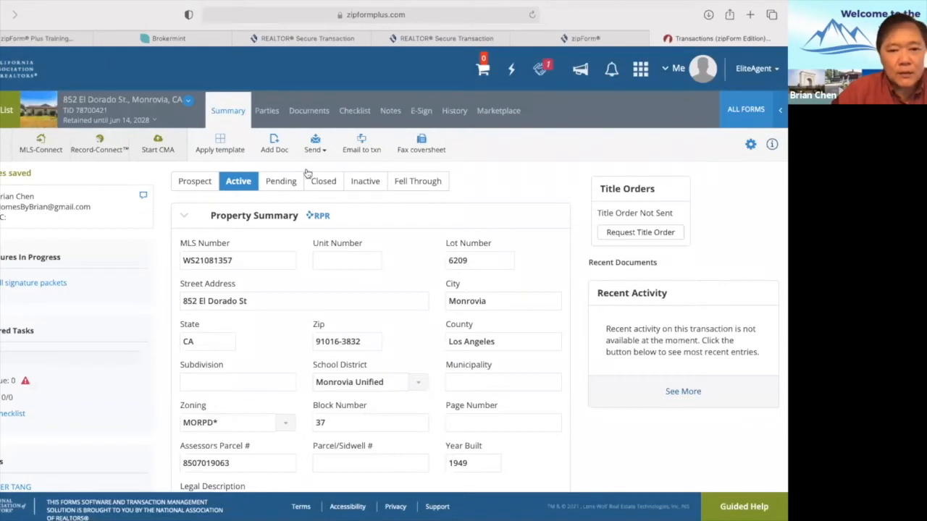
# In the Residential Purchase Agreement, confirm seller-side brokerage and agent, then enter the first buyer's name.
pyautogui.click(301, 113)
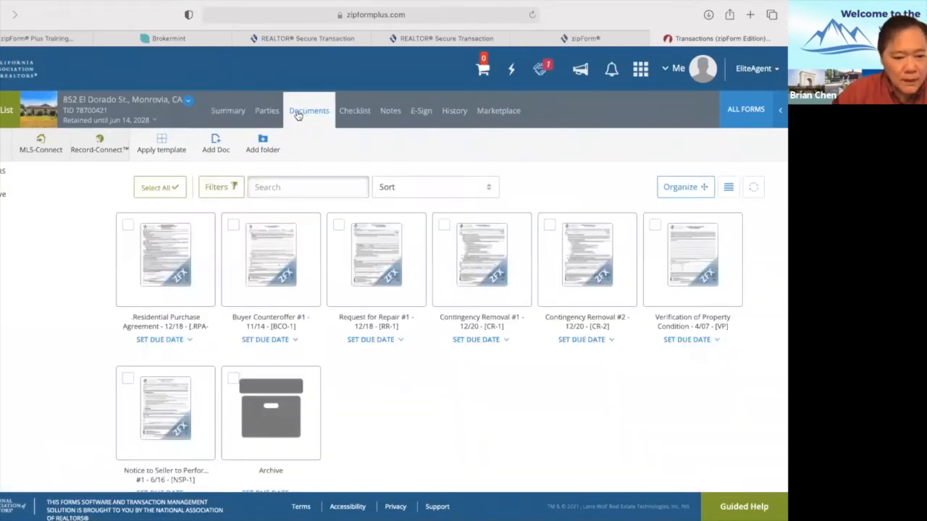
pyautogui.click(156, 249)
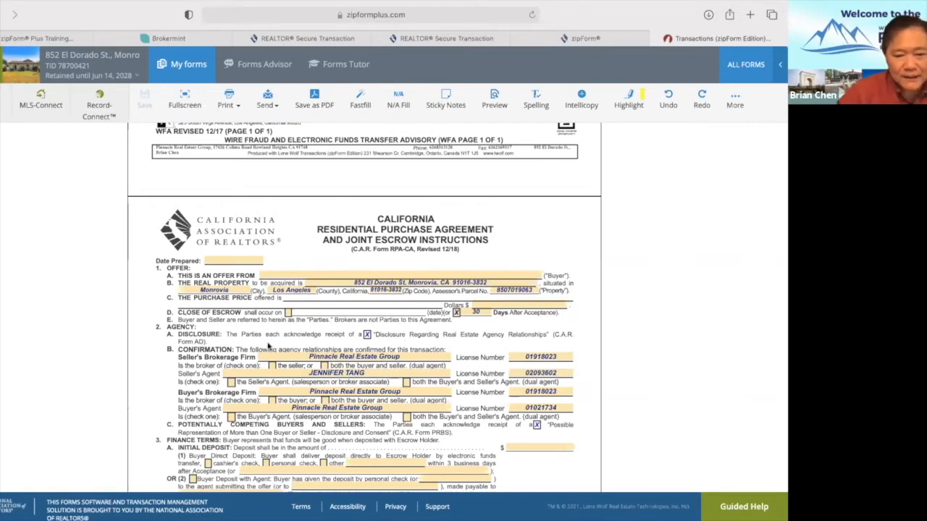
pyautogui.click(273, 366)
pyautogui.click(231, 381)
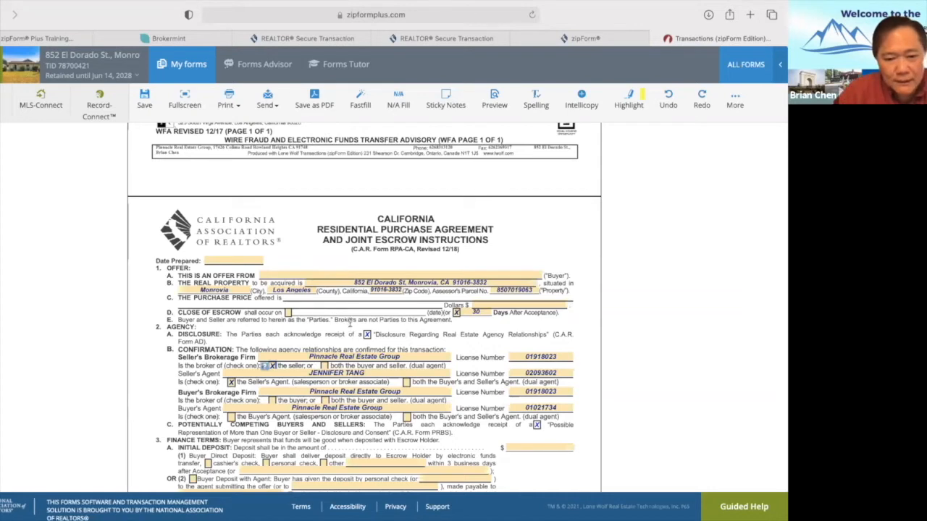
pyautogui.click(309, 274)
pyautogui.write('Demo B')
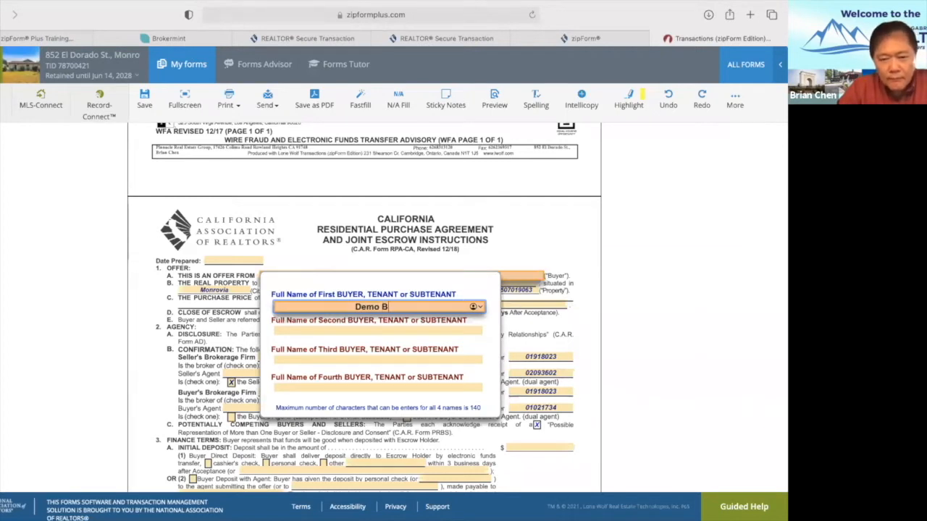
pyautogui.write('uyer #1')
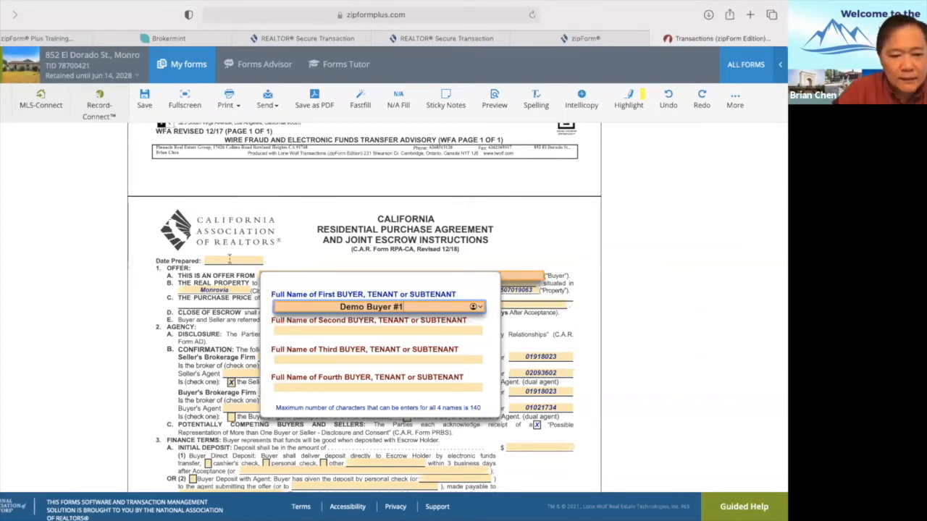
# Set Date Prepared to 06/14/2021 and mark the agency as dual for buyer and seller.
pyautogui.click(229, 259)
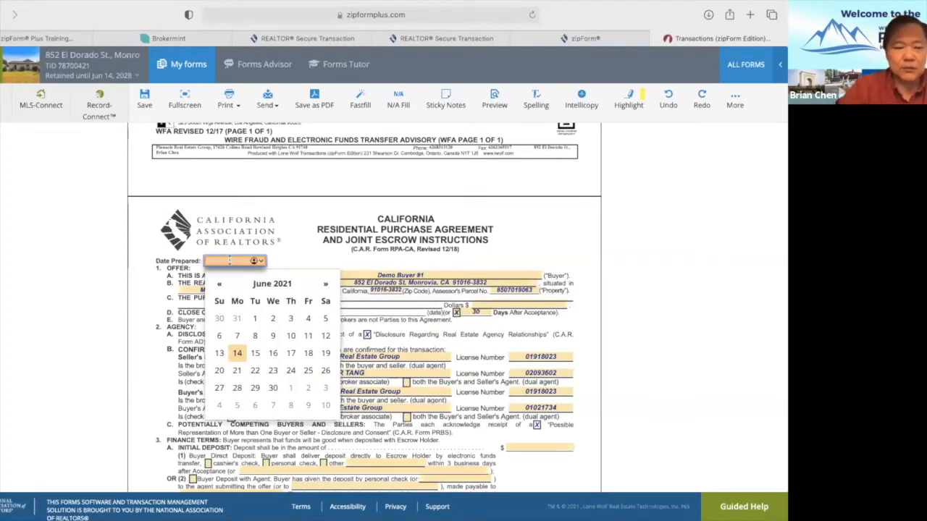
pyautogui.click(236, 354)
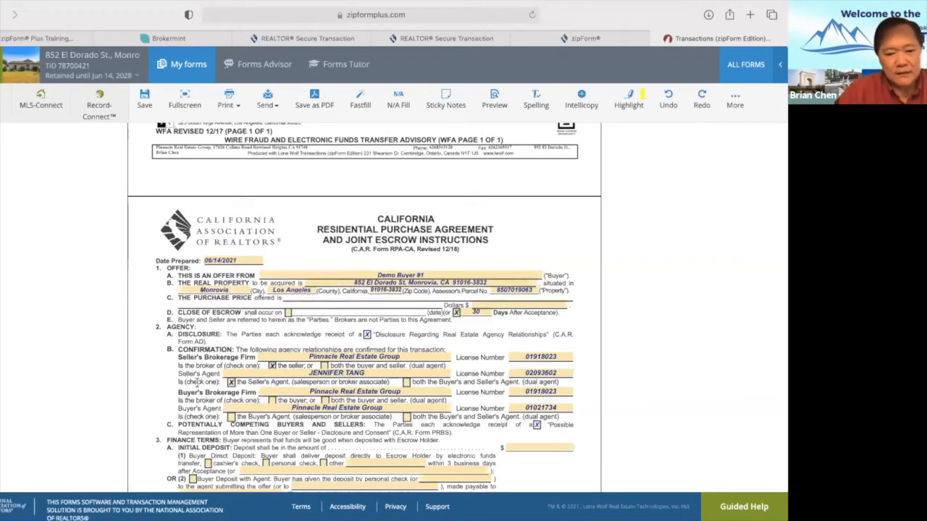
pyautogui.scroll(-2, 192, 390)
pyautogui.scroll(-5, 192, 390)
pyautogui.scroll(6, 286, 319)
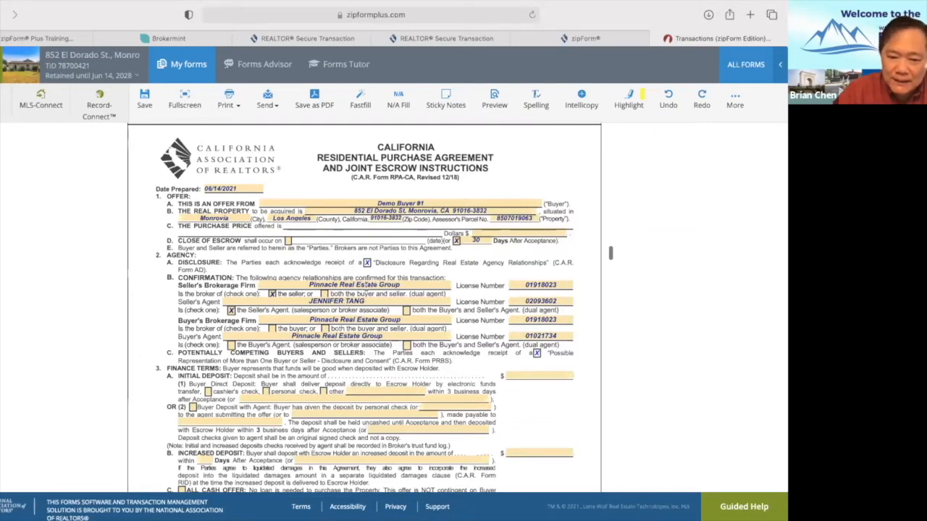
pyautogui.click(325, 294)
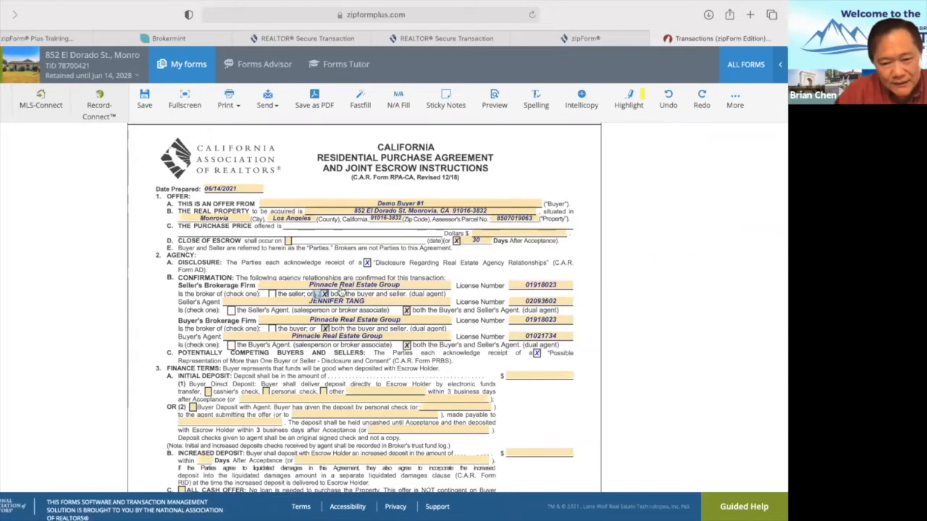
# Replace the Buyer's Agent brokerage name with the agent's own full name.
pyautogui.click(388, 335)
pyautogui.press('BackSpace')
pyautogui.press('BackSpace')
pyautogui.press('BackSpace')
pyautogui.press('BackSpace')
pyautogui.press('BackSpace')
pyautogui.press('BackSpace')
pyautogui.press('BackSpace')
pyautogui.press('BackSpace')
pyautogui.press('BackSpace')
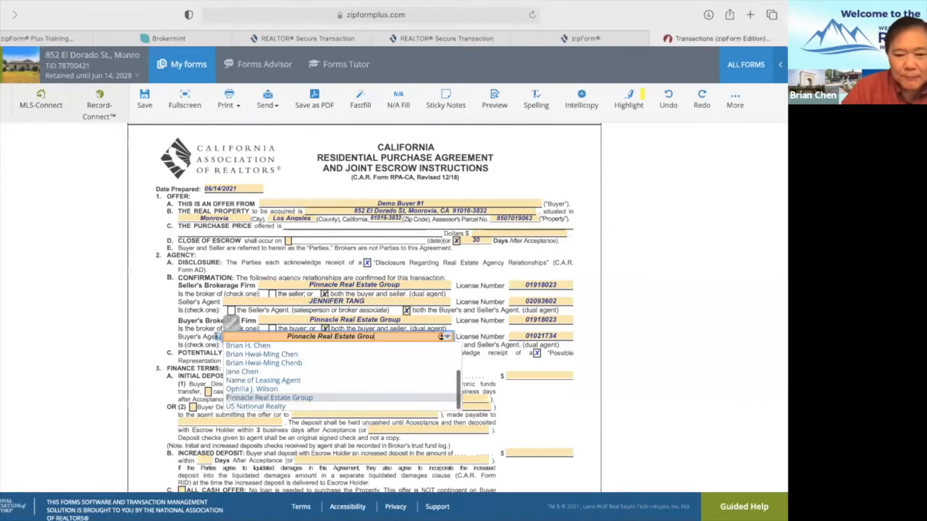
pyautogui.press('BackSpace')
pyautogui.press('BackSpace')
pyautogui.press('BackSpace')
pyautogui.press('BackSpace')
pyautogui.press('BackSpace')
pyautogui.press('BackSpace')
pyautogui.press('BackSpace')
pyautogui.press('BackSpace')
pyautogui.press('BackSpace')
pyautogui.press('BackSpace')
pyautogui.press('BackSpace')
pyautogui.press('BackSpace')
pyautogui.press('BackSpace')
pyautogui.press('BackSpace')
pyautogui.press('BackSpace')
pyautogui.press('BackSpace')
pyautogui.press('BackSpace')
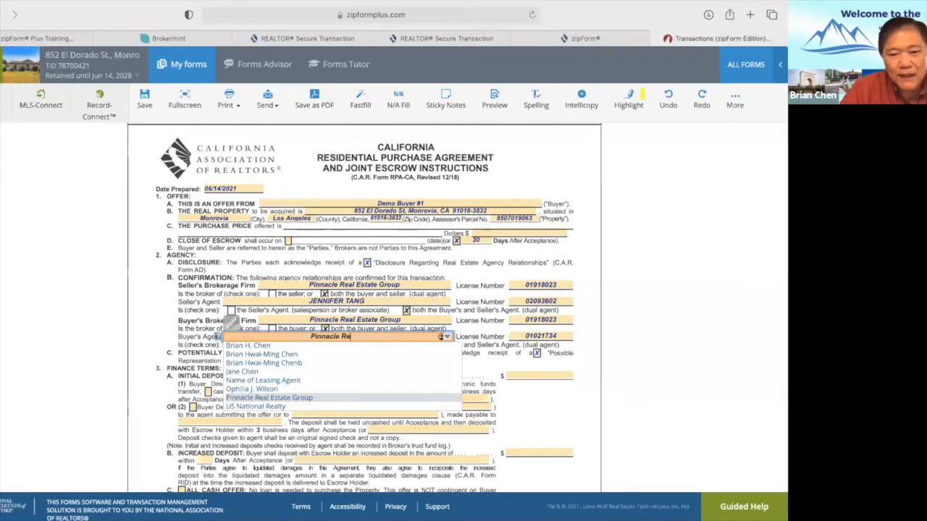
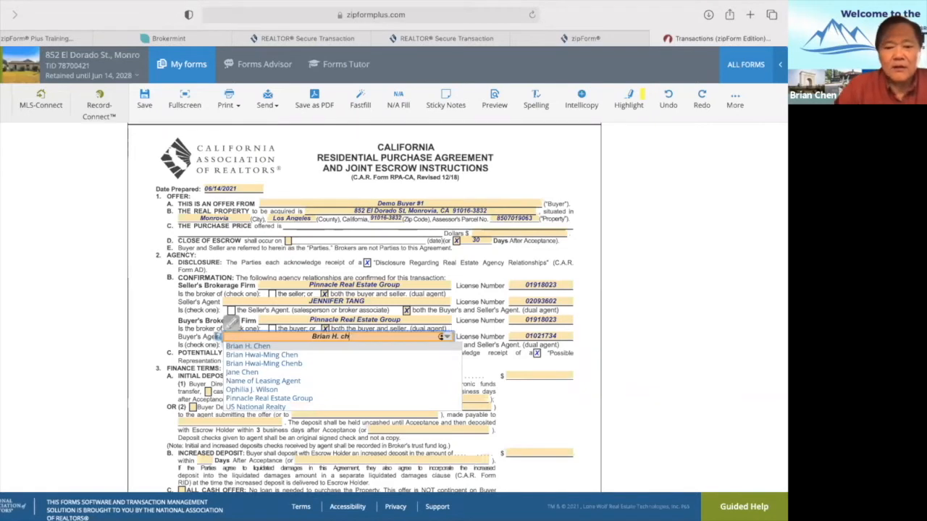
pyautogui.write('Chen')
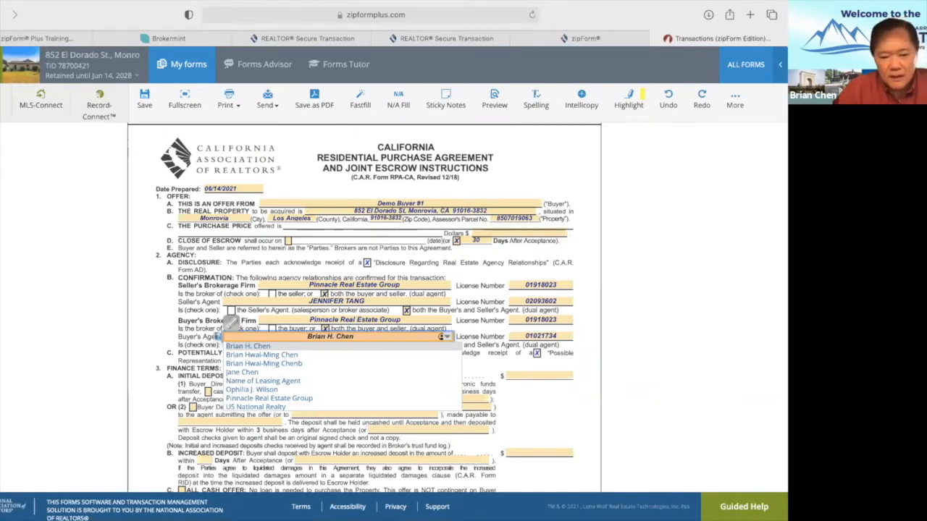
pyautogui.click(481, 329)
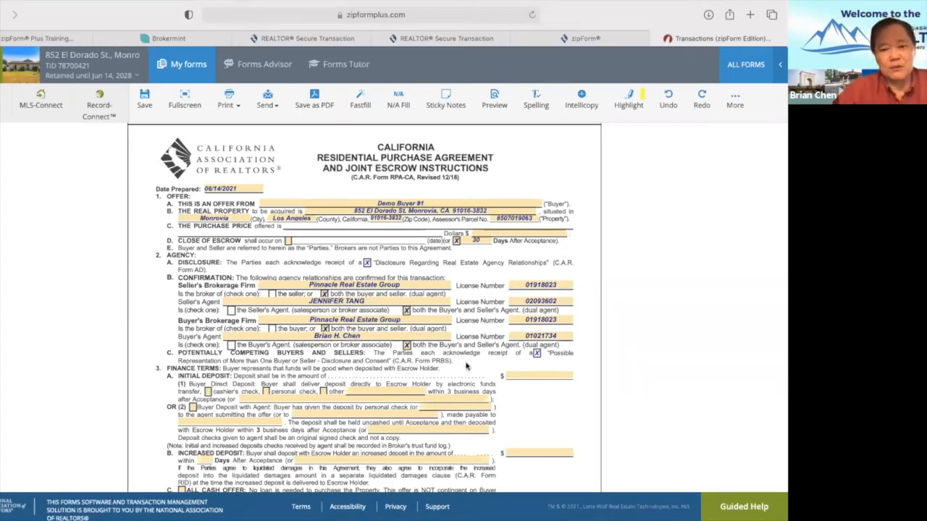
# Commit the $890,000.00 purchase price and set the initial deposit to 26,700.00.
pyautogui.scroll(-10, 477, 369)
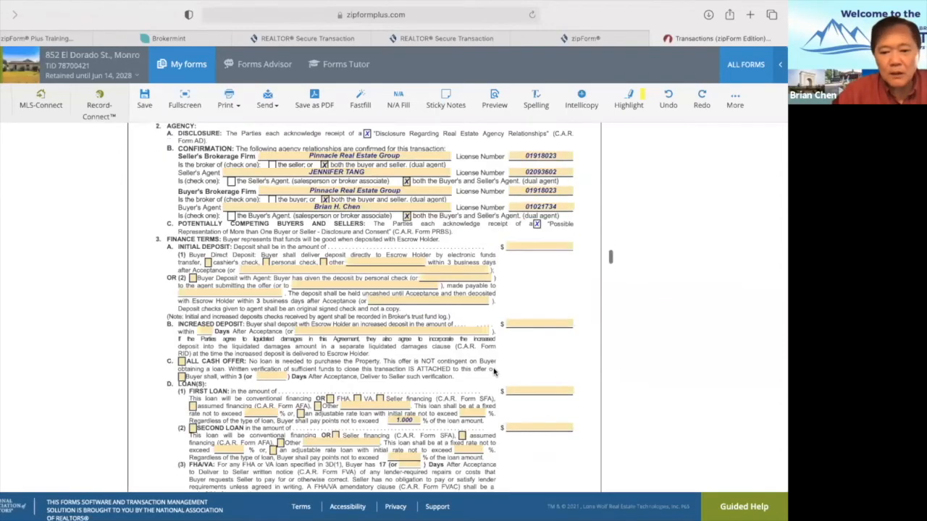
pyautogui.scroll(-15, 495, 371)
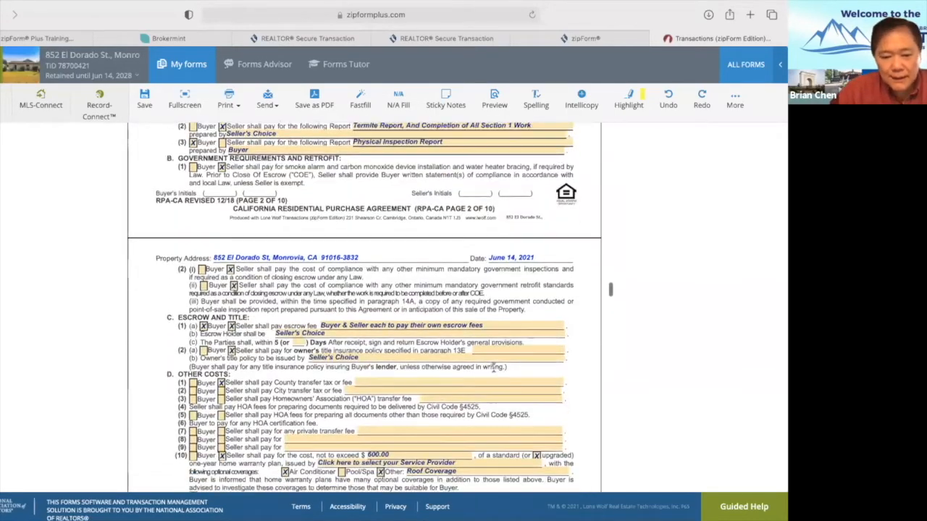
pyautogui.scroll(-5, 494, 367)
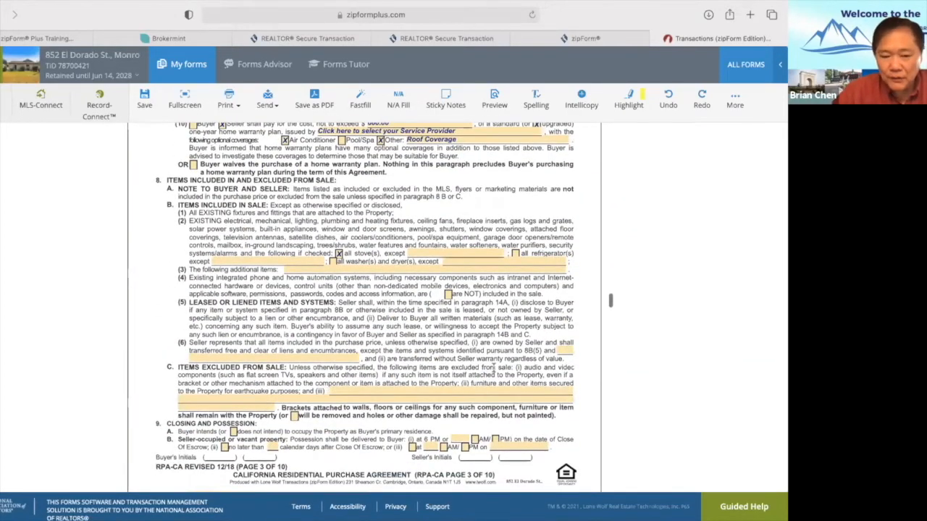
pyautogui.scroll(10, 494, 367)
pyautogui.scroll(15, 495, 368)
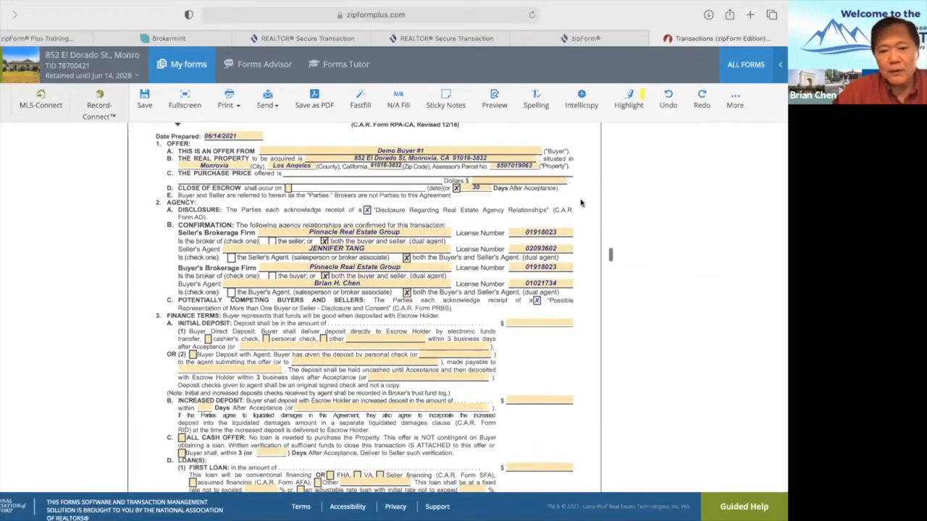
pyautogui.click(543, 178)
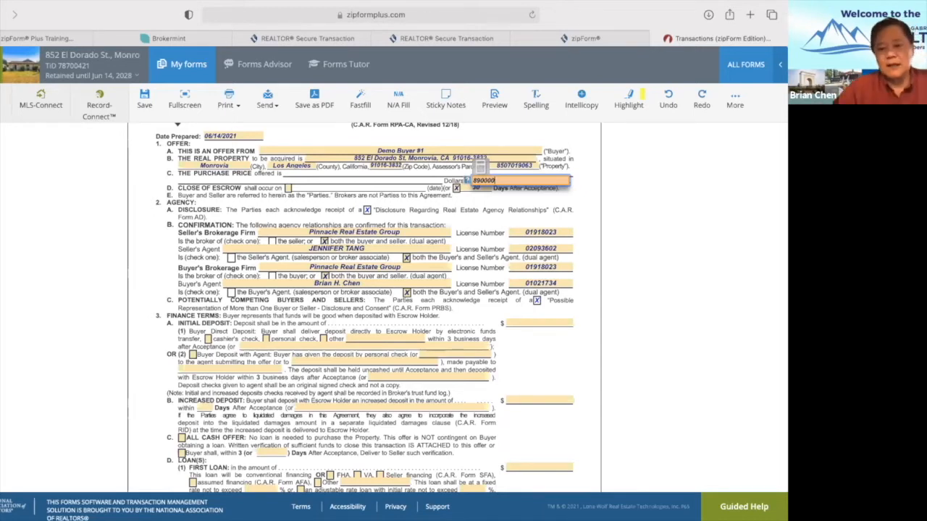
pyautogui.click(529, 321)
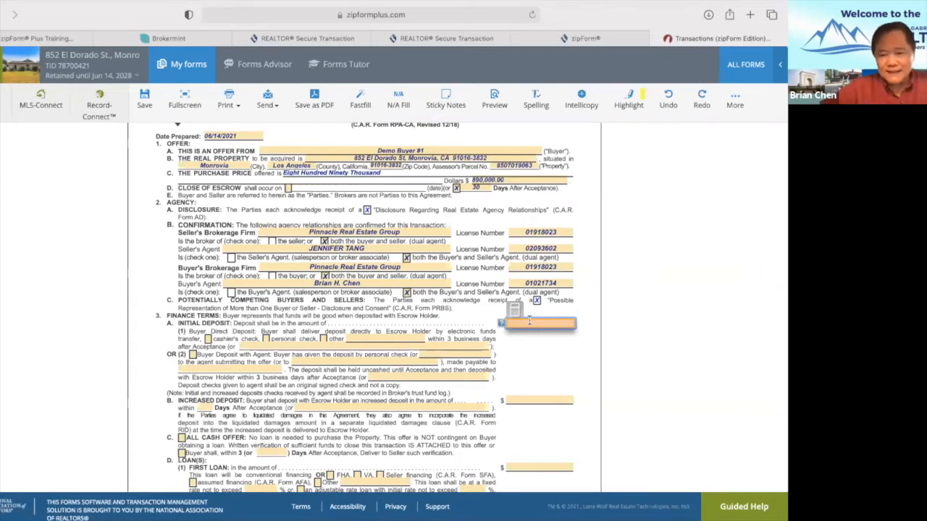
pyautogui.write('26700')
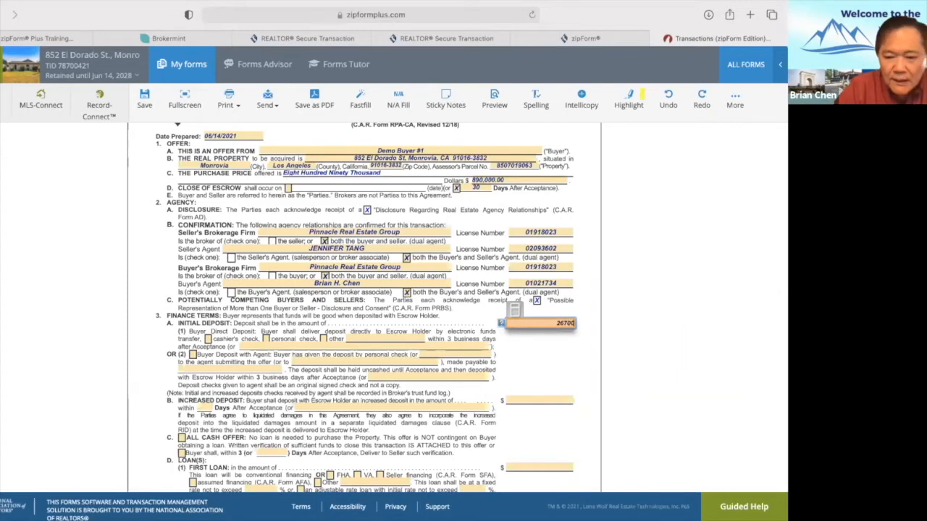
pyautogui.click(536, 353)
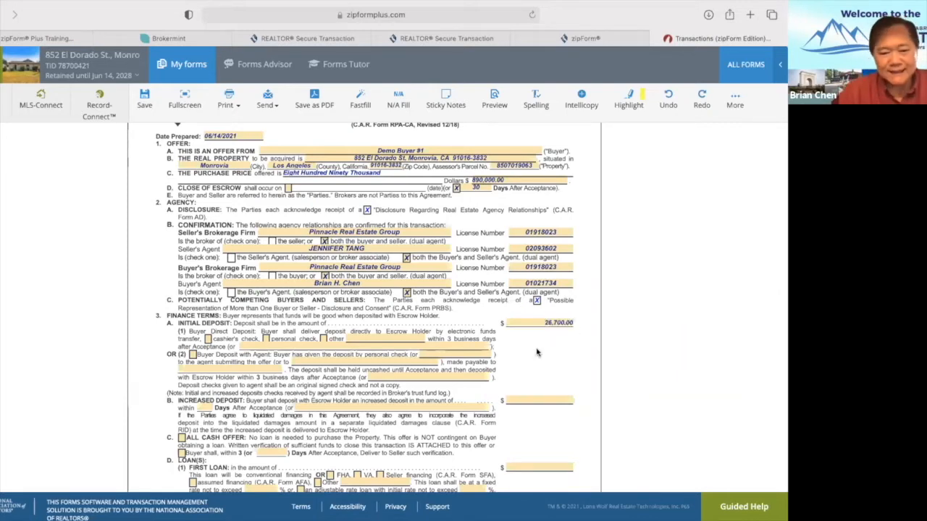
# Enter 500,000.00 as the first loan amount, leaving a $363,300.00 balance.
pyautogui.scroll(-5, 536, 353)
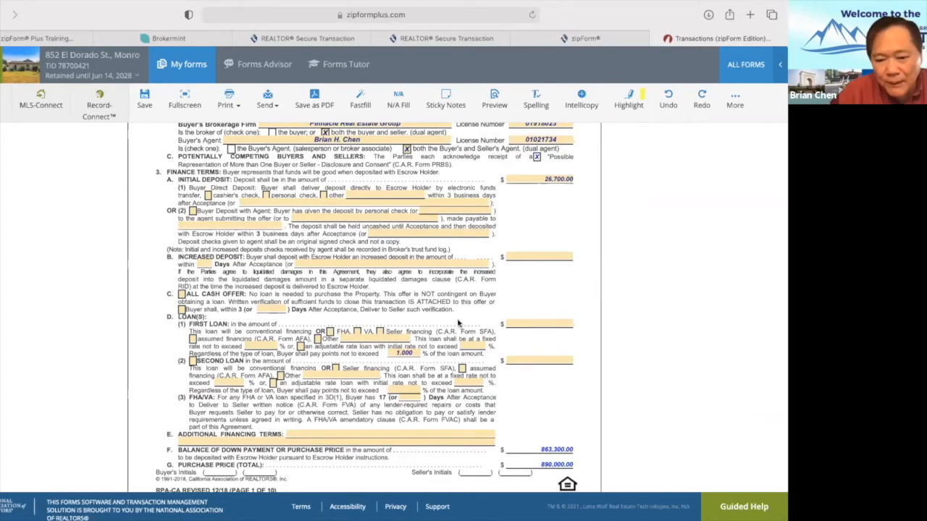
pyautogui.click(522, 323)
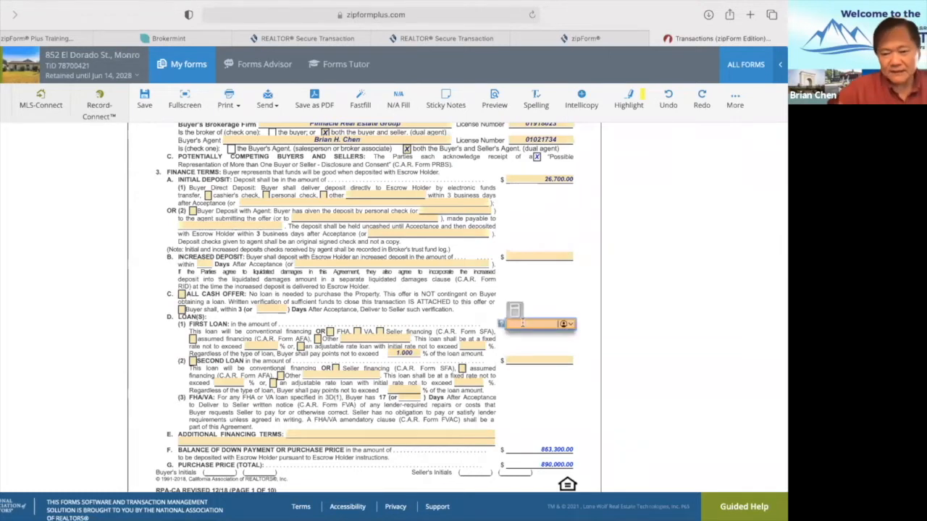
pyautogui.write('500000')
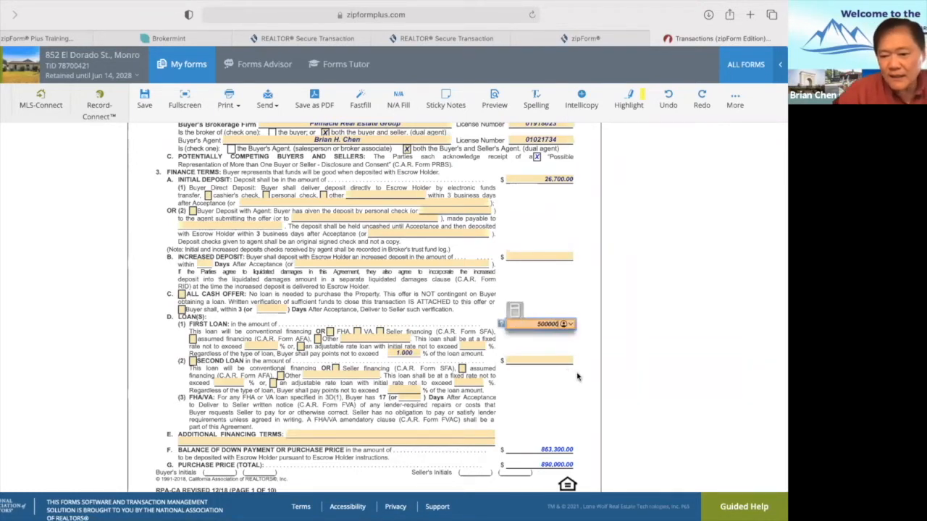
pyautogui.click(577, 376)
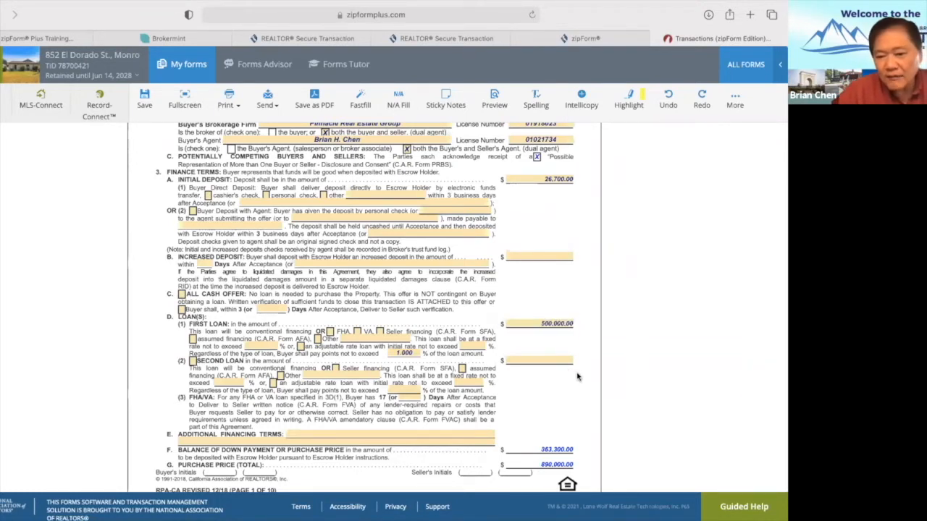
pyautogui.scroll(-1, 660, 430)
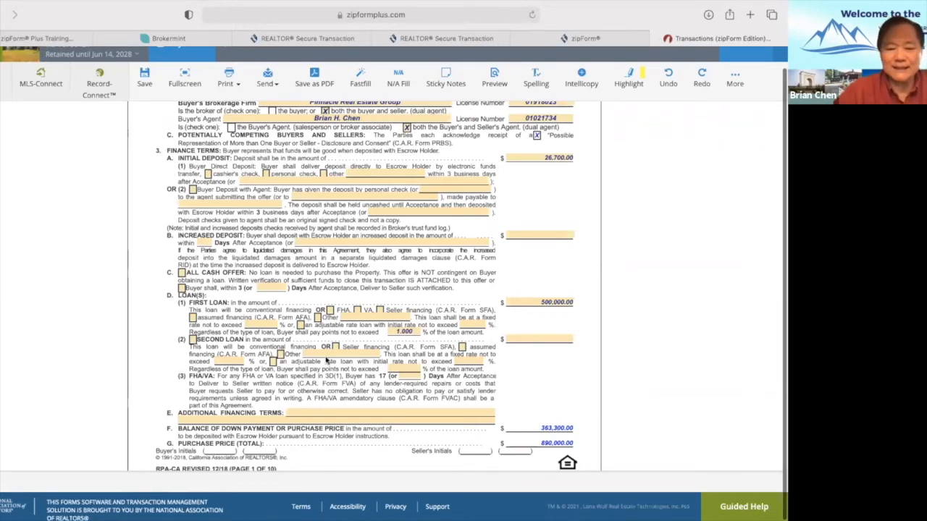
# Scroll to the Acceptance of Offer section, opening and dismissing the note and photo menu.
pyautogui.scroll(5, 292, 406)
pyautogui.scroll(-1, 290, 404)
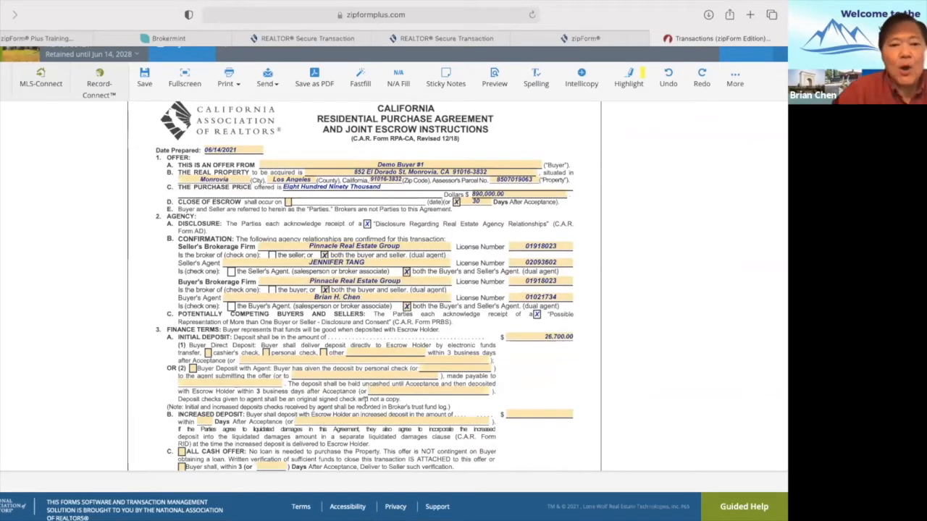
pyautogui.scroll(-20, 366, 400)
pyautogui.scroll(-20, 366, 403)
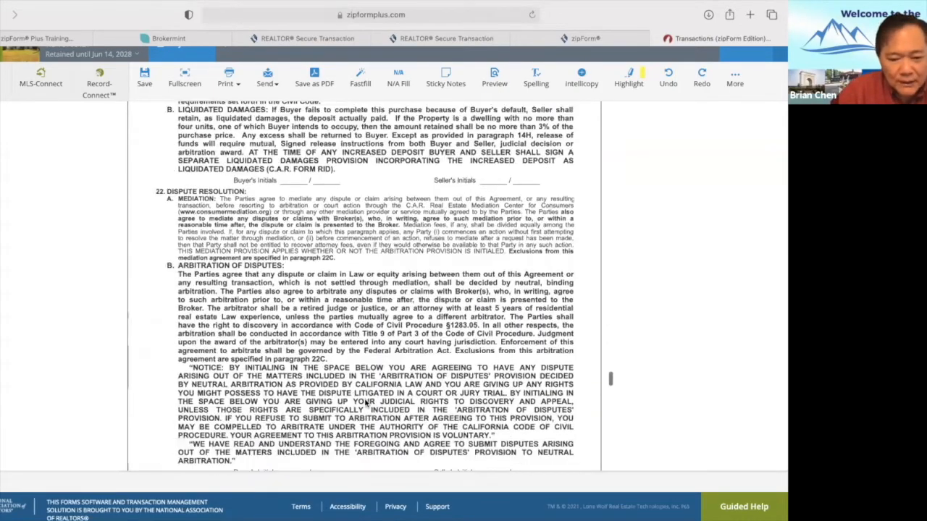
pyautogui.rightClick(367, 404)
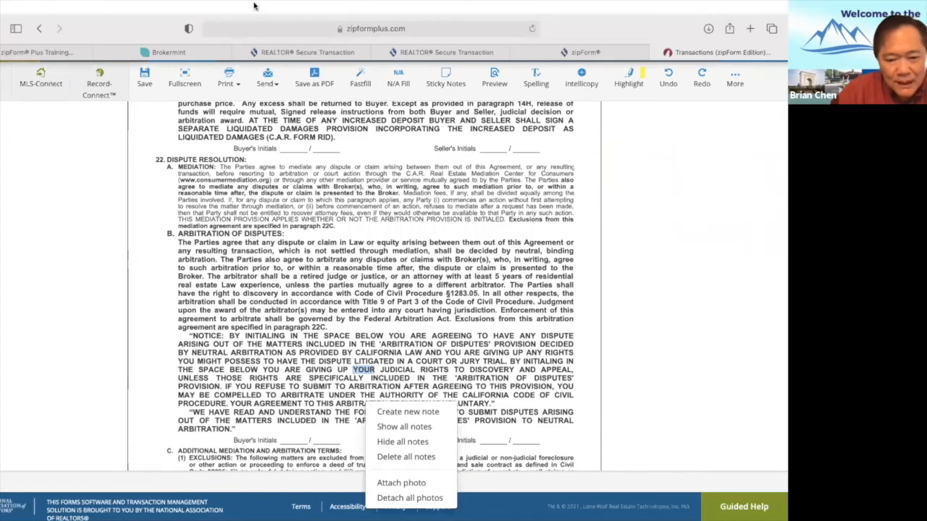
pyautogui.click(180, 333)
# Enter the first seller's full name in the Seller (Print name) field.
pyautogui.scroll(-15, 180, 333)
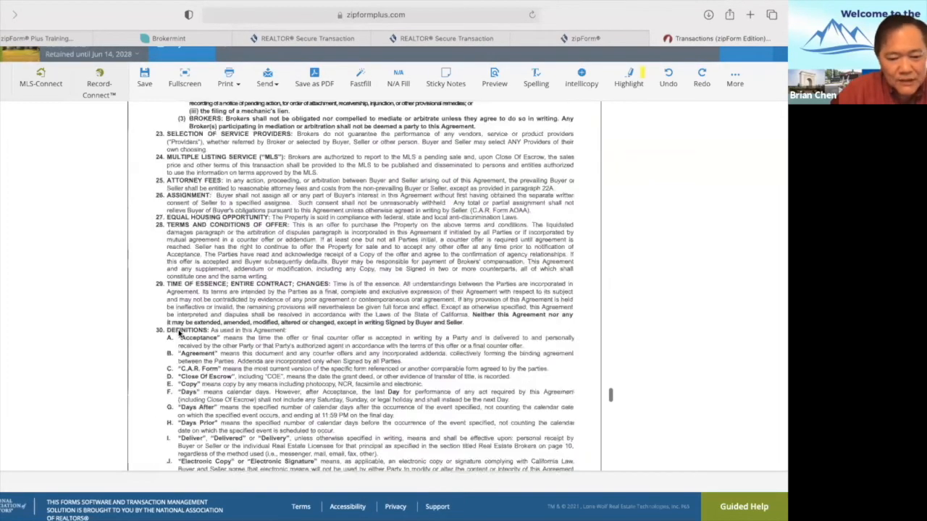
pyautogui.scroll(5, 173, 333)
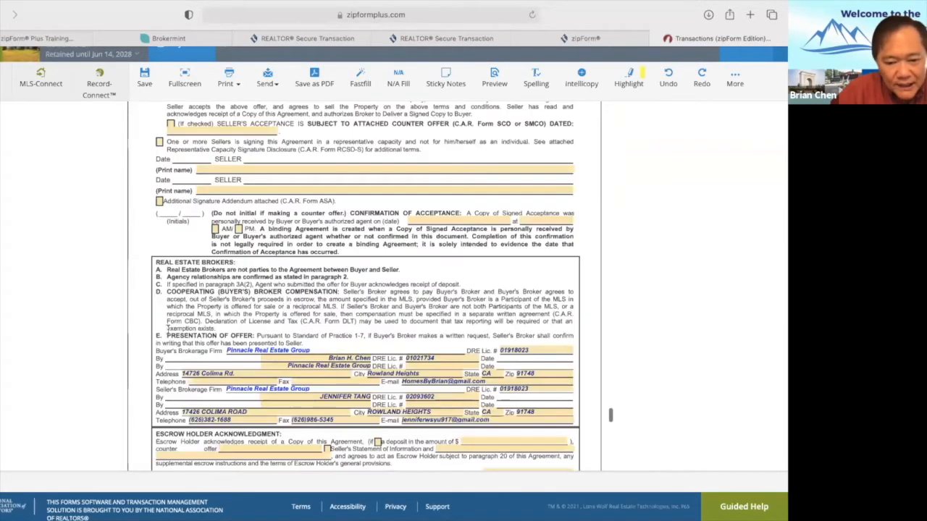
pyautogui.scroll(1, 168, 331)
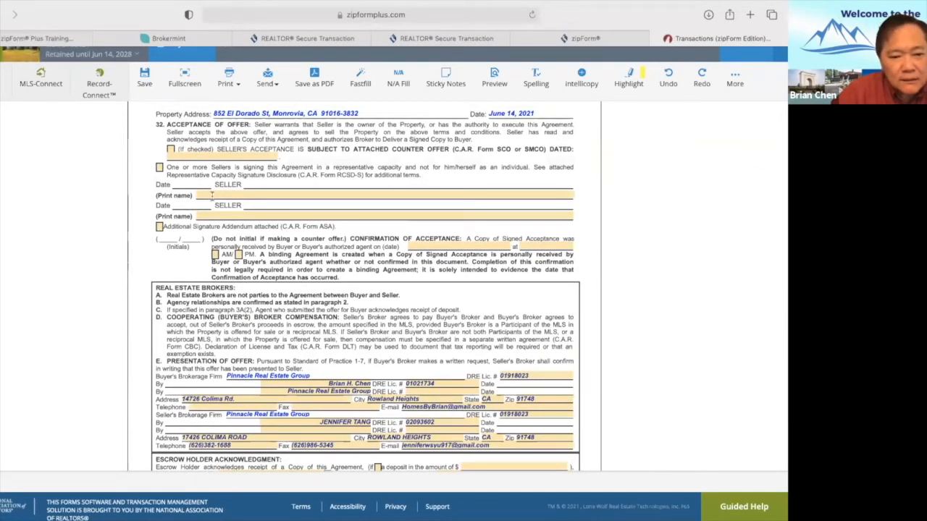
pyautogui.click(212, 195)
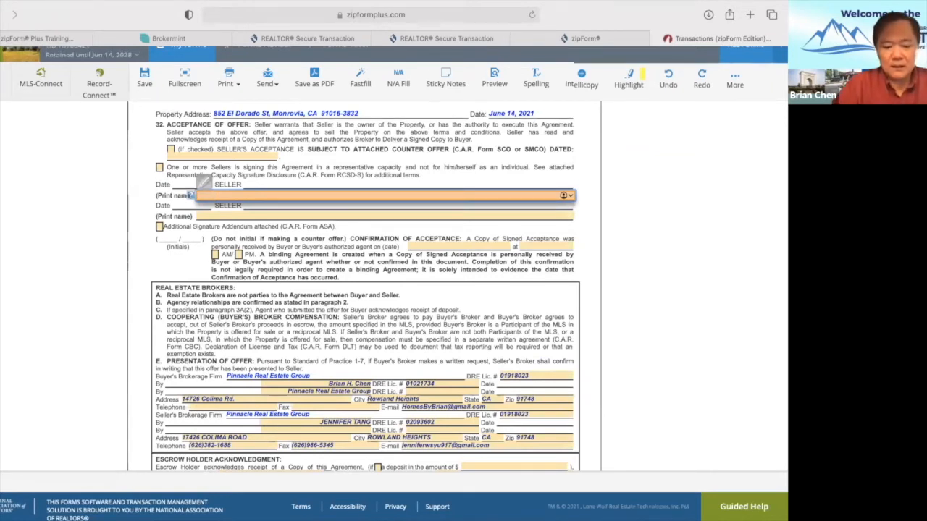
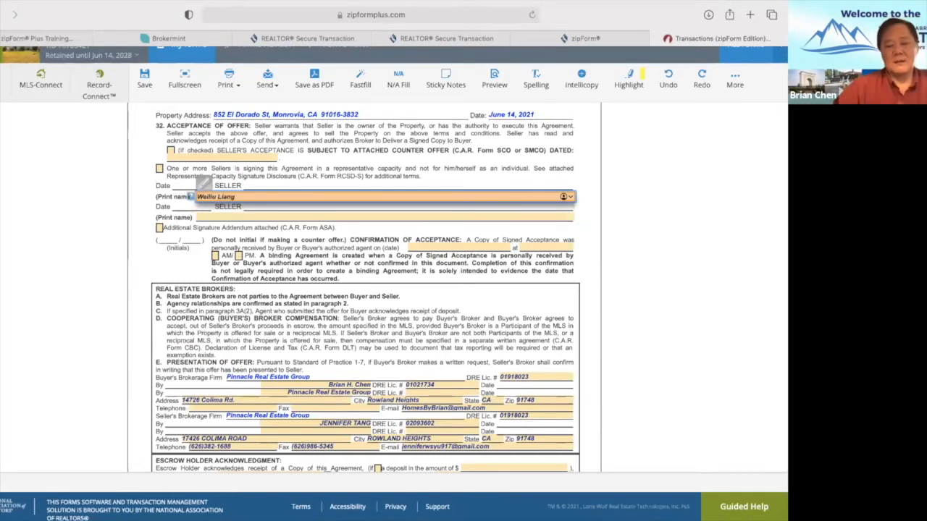
pyautogui.click(298, 279)
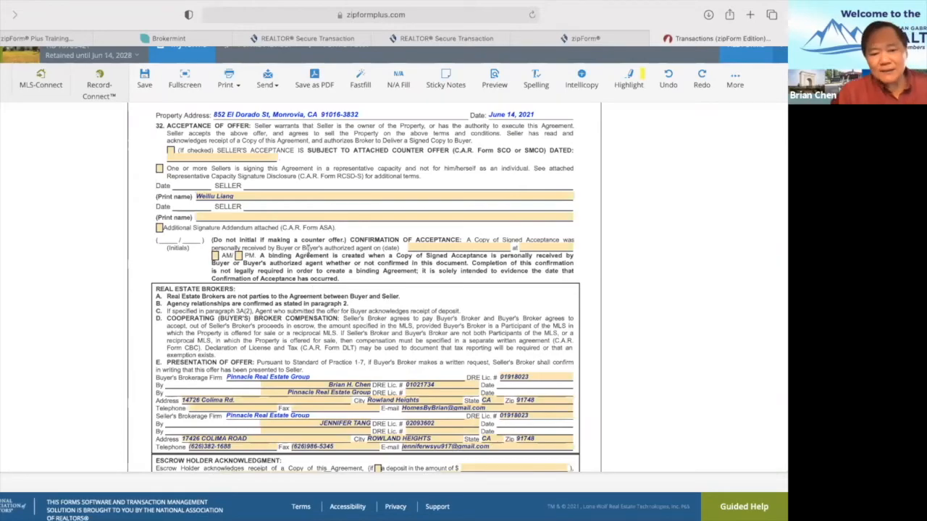
pyautogui.scroll(-6, 300, 261)
pyautogui.scroll(10, 296, 267)
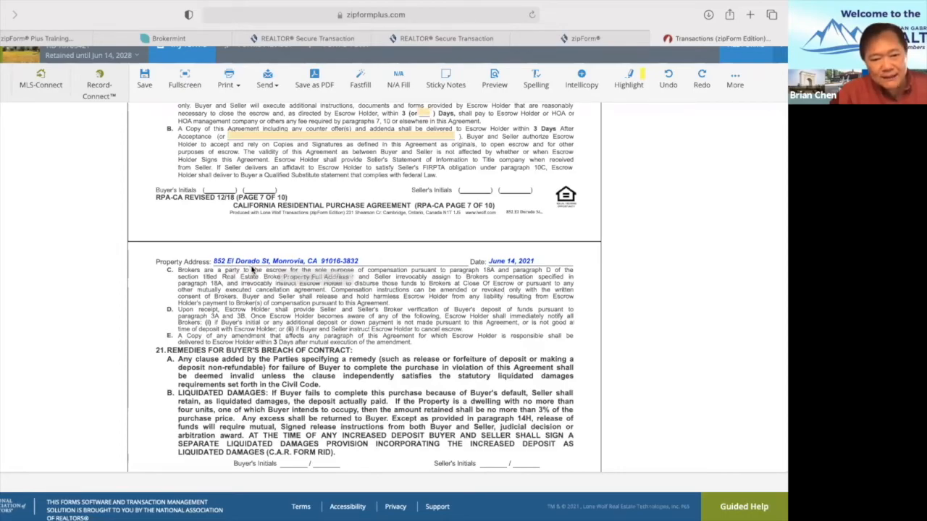
pyautogui.scroll(10, 252, 269)
pyautogui.scroll(15, 252, 269)
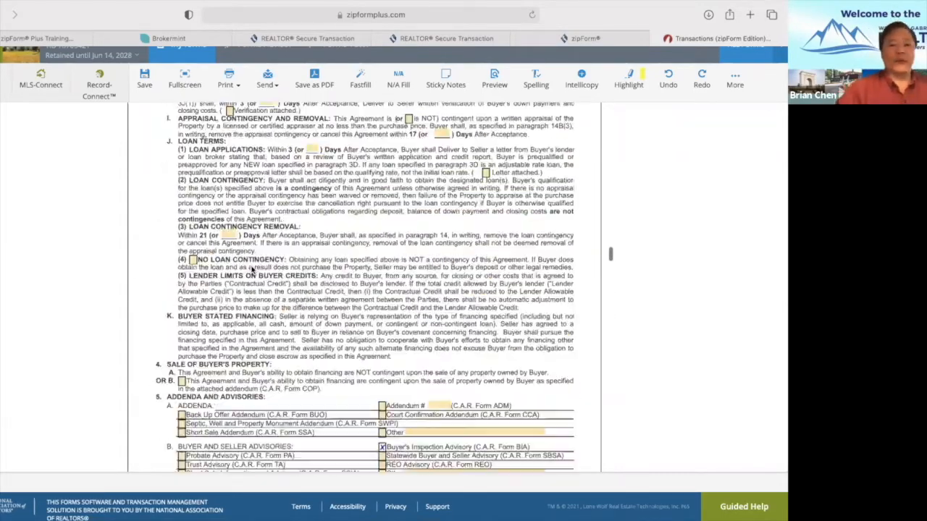
pyautogui.scroll(-10, 252, 270)
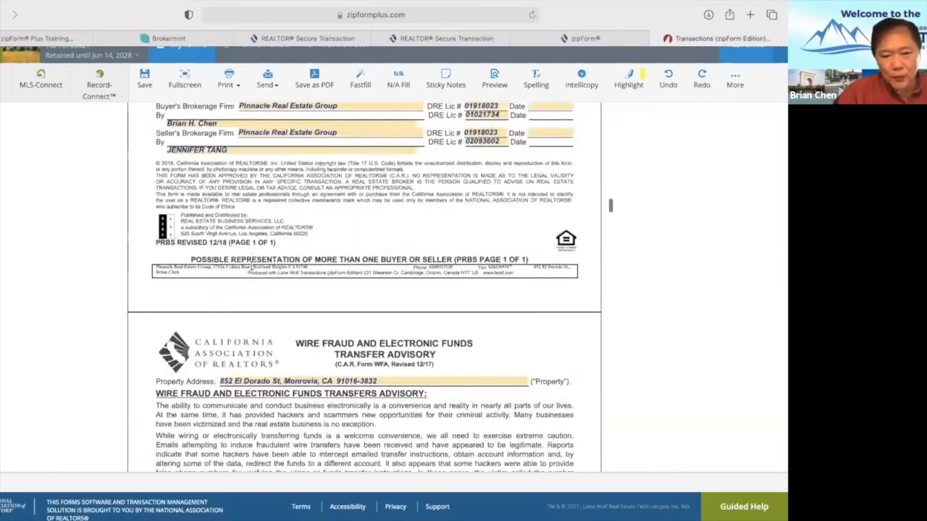
pyautogui.scroll(-5, 252, 266)
pyautogui.scroll(4, 252, 266)
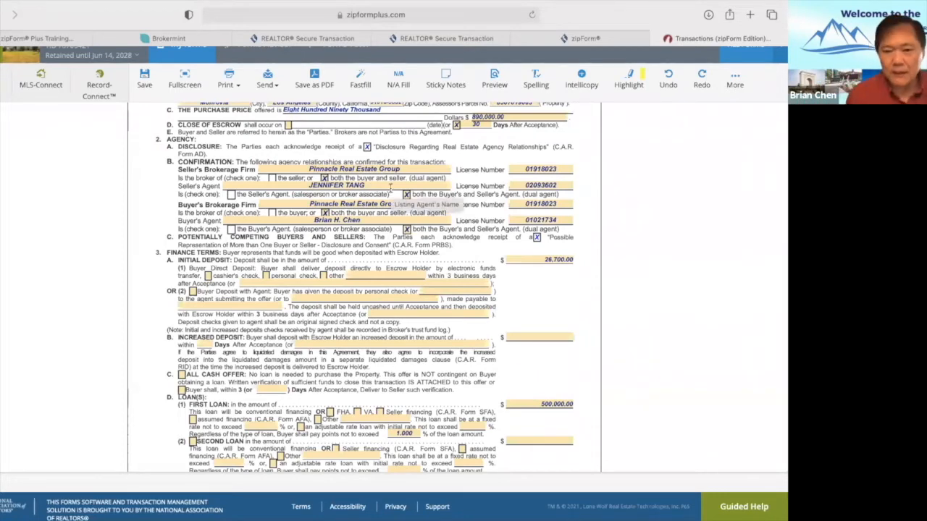
pyautogui.scroll(1, 389, 187)
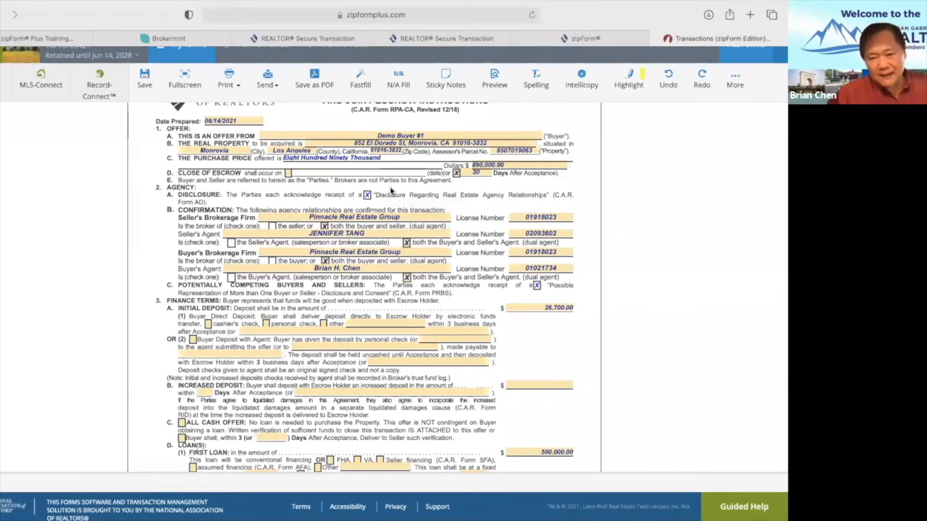
pyautogui.scroll(-9, 390, 191)
pyautogui.scroll(9, 389, 191)
pyautogui.scroll(1, 390, 189)
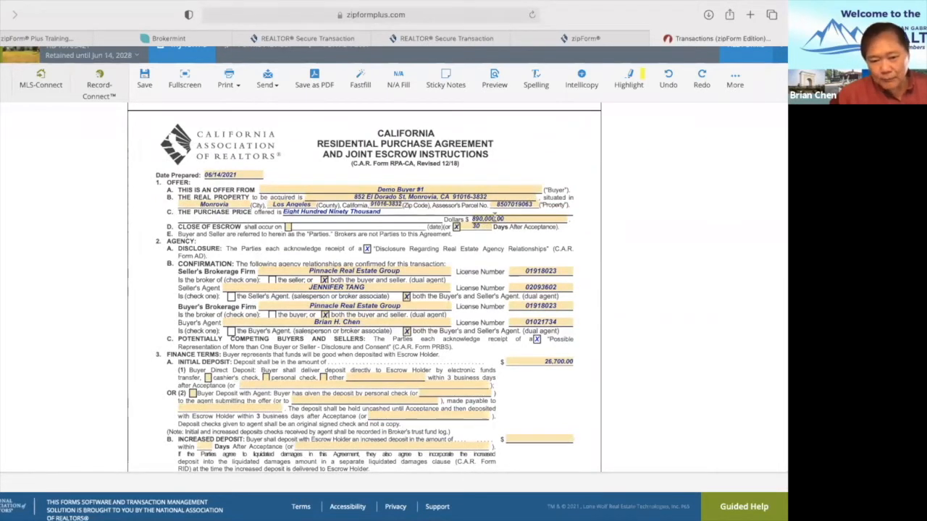
pyautogui.scroll(-4, 461, 338)
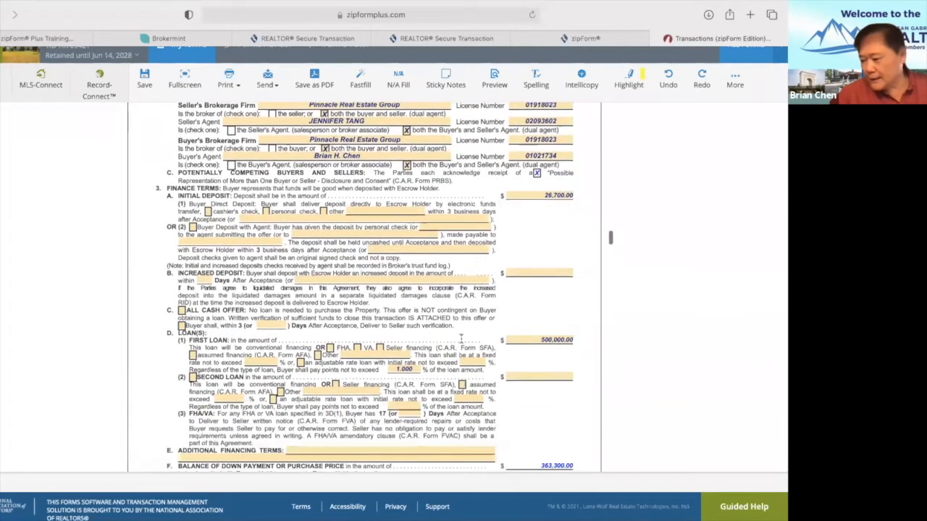
pyautogui.scroll(-1, 461, 337)
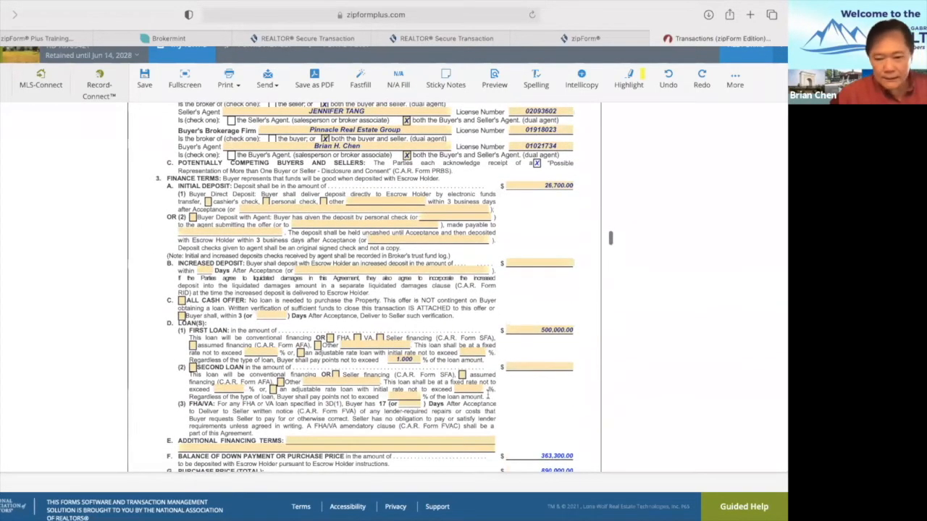
pyautogui.scroll(-4, 533, 380)
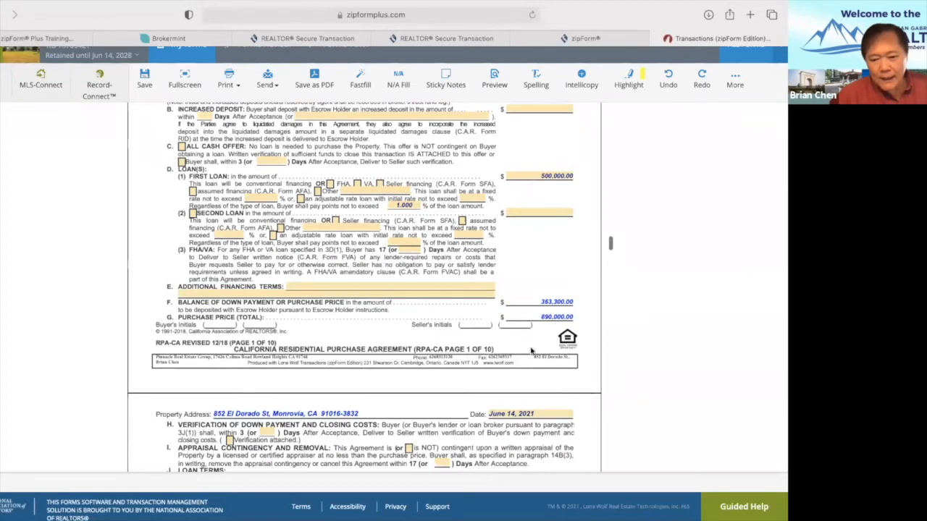
pyautogui.scroll(4, 537, 378)
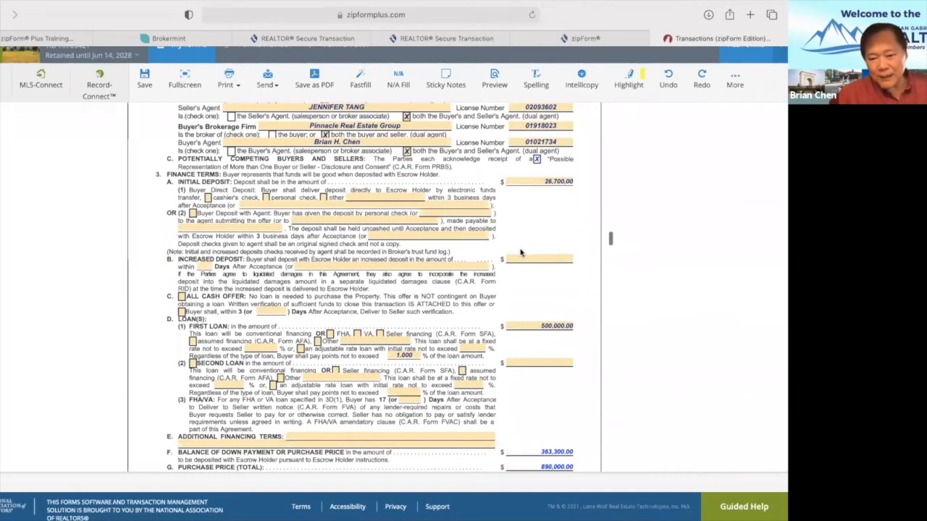
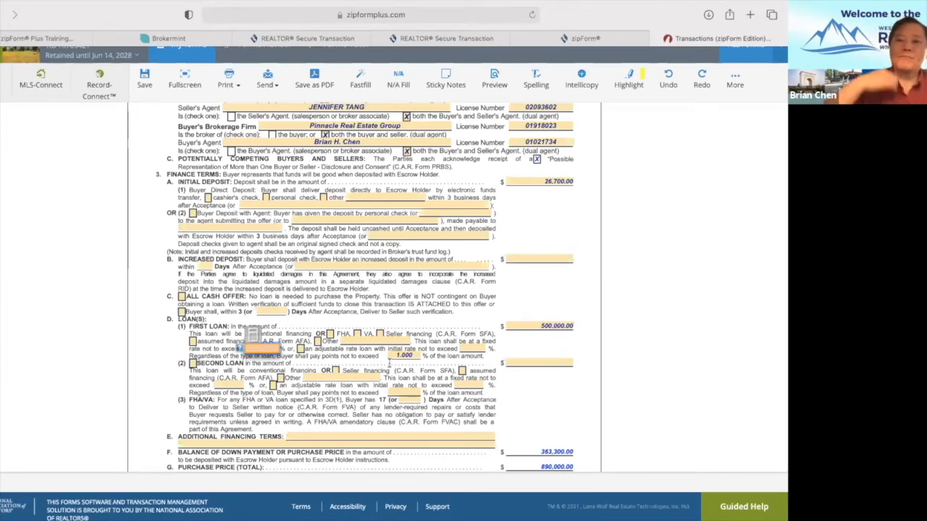
# Scroll through the RPA pages covering split escrow fees, Seller's Choice escrow holder and the $600.00 home warranty.
pyautogui.scroll(-1, 429, 370)
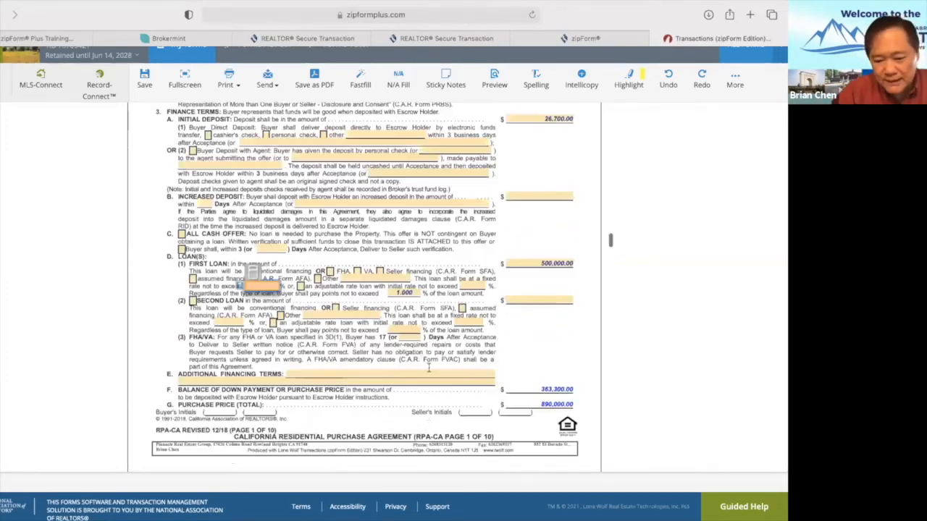
pyautogui.scroll(-10, 428, 370)
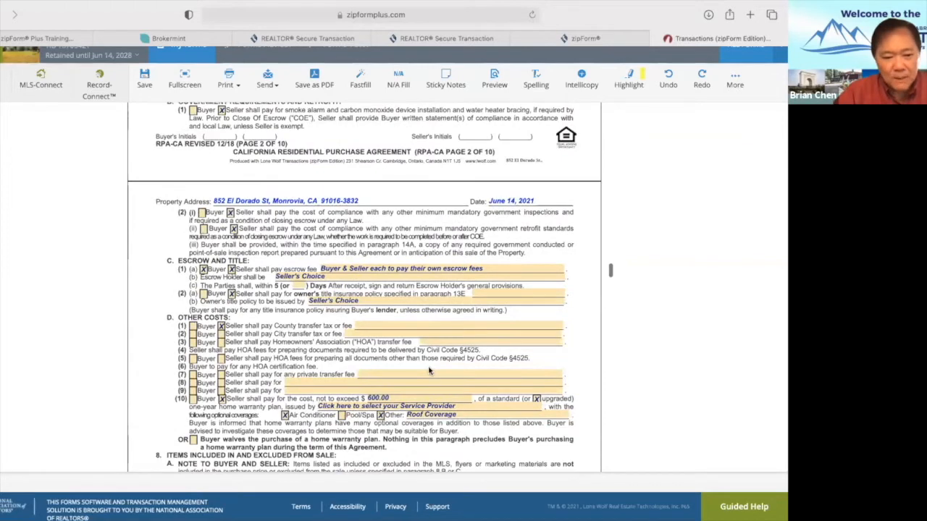
pyautogui.scroll(-10, 429, 370)
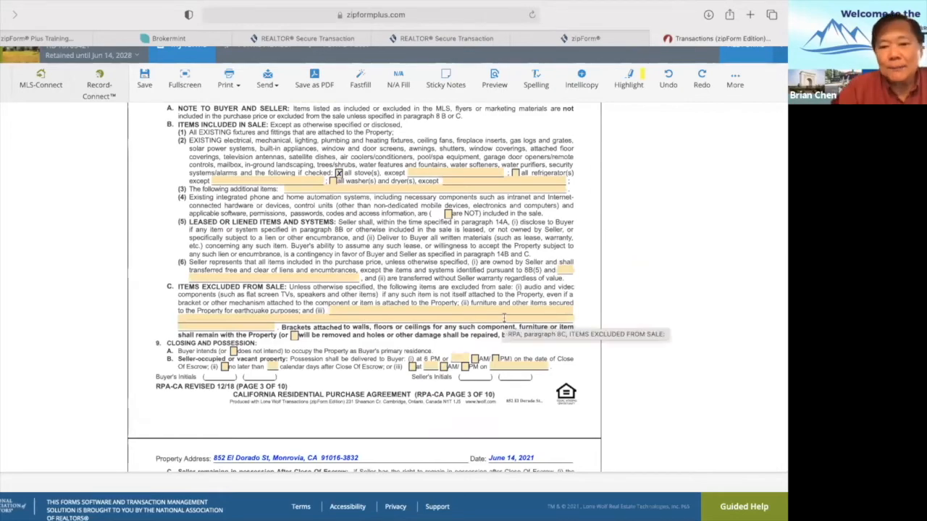
pyautogui.scroll(-1, 504, 318)
pyautogui.scroll(-1, 504, 317)
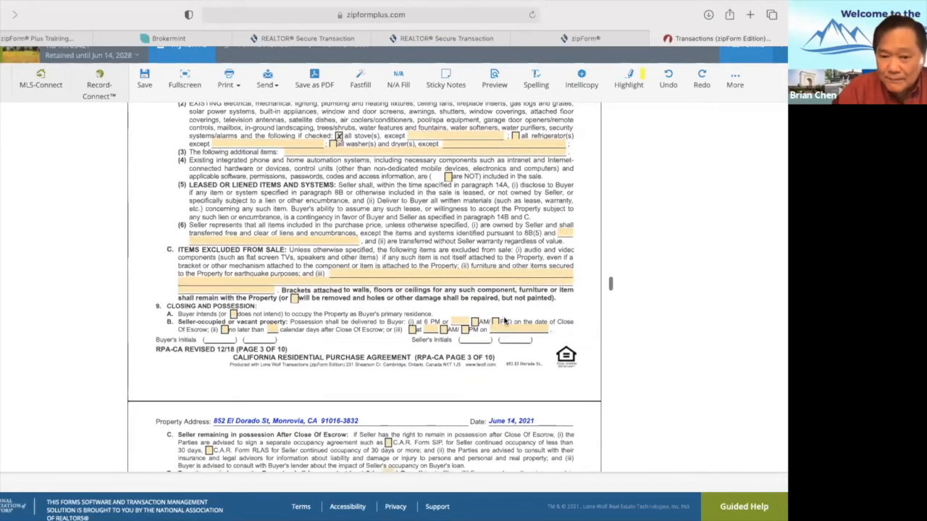
pyautogui.scroll(-15, 504, 317)
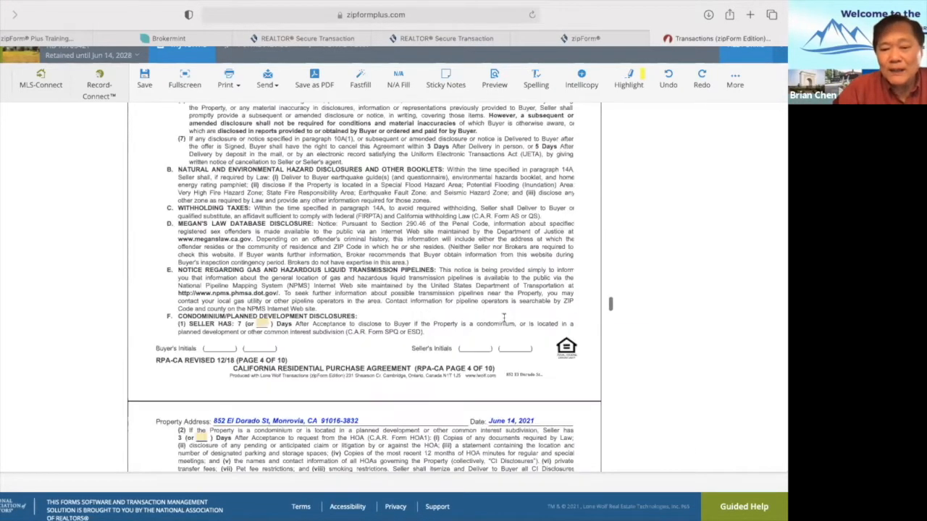
pyautogui.scroll(20, 504, 317)
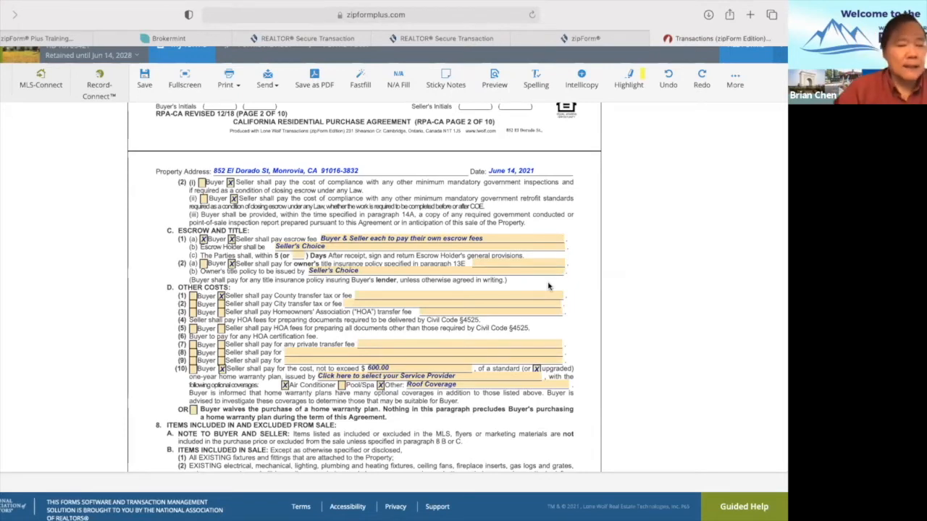
pyautogui.scroll(12, 548, 286)
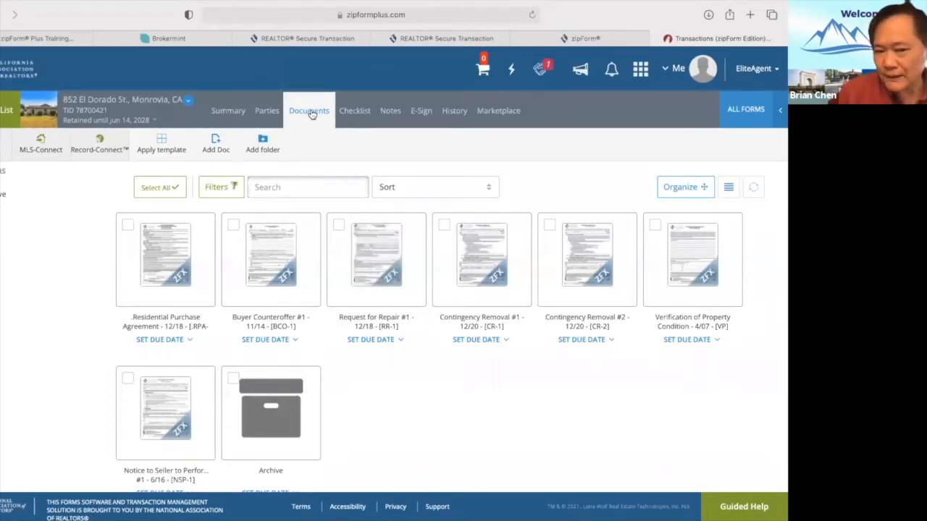
pyautogui.click(353, 115)
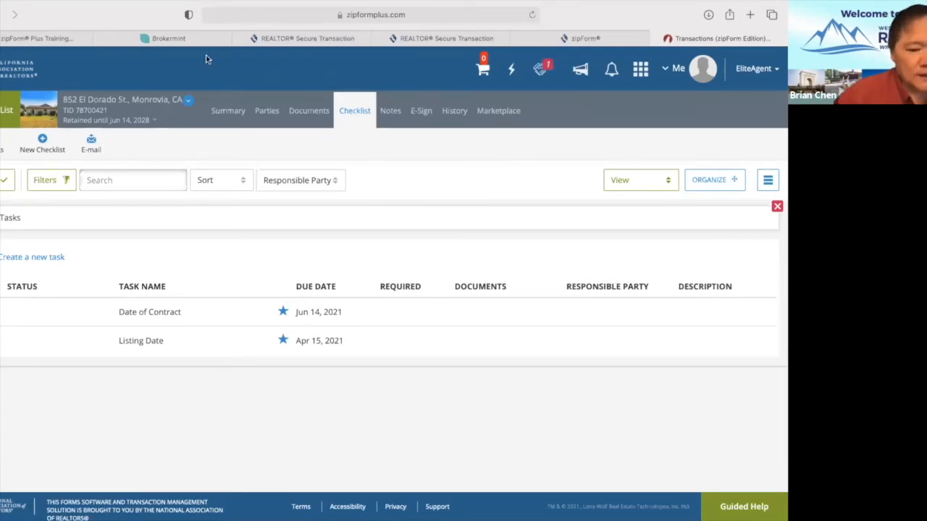
pyautogui.click(36, 258)
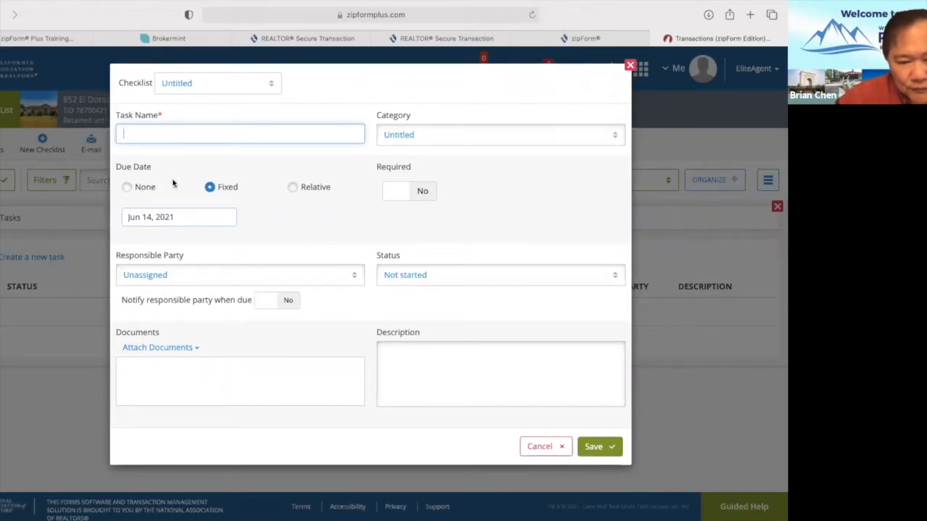
# Make the task due 3 days after the Offer Acceptance Date.
pyautogui.click(294, 188)
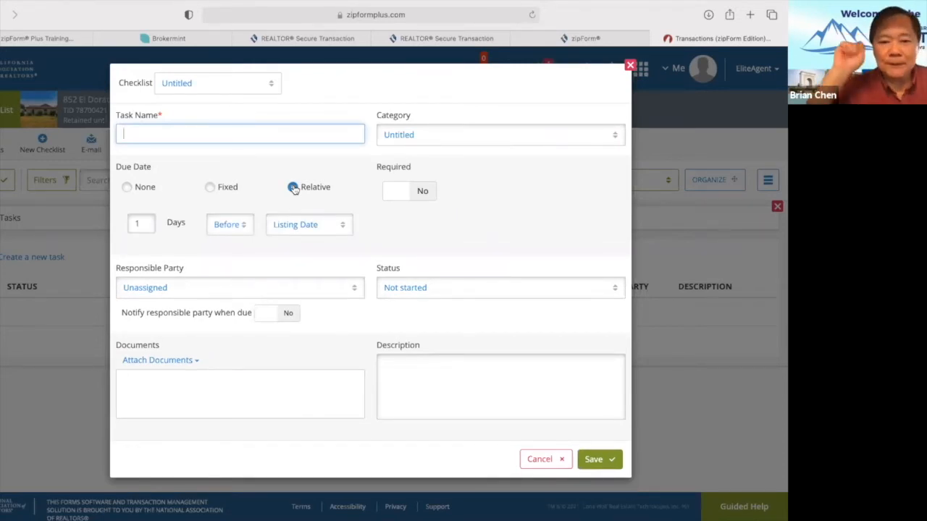
pyautogui.click(139, 223)
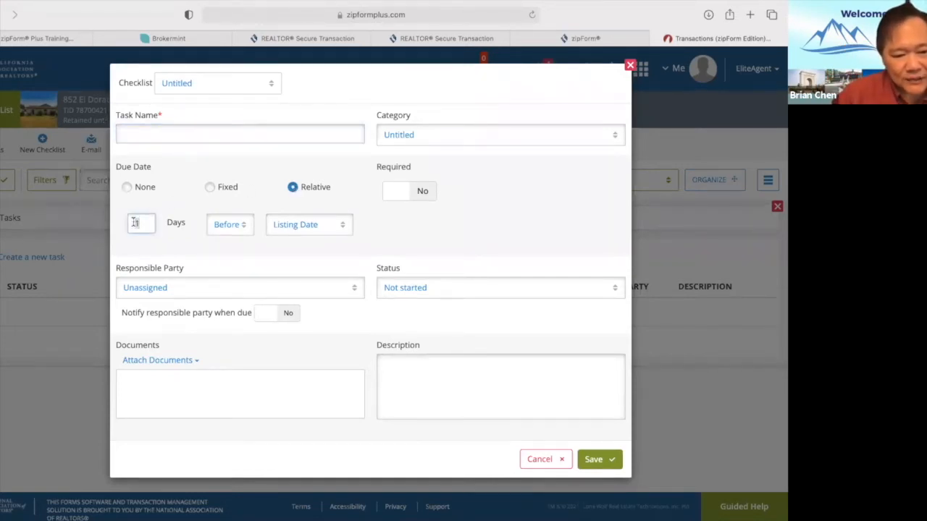
pyautogui.press('BackSpace')
pyautogui.write('3')
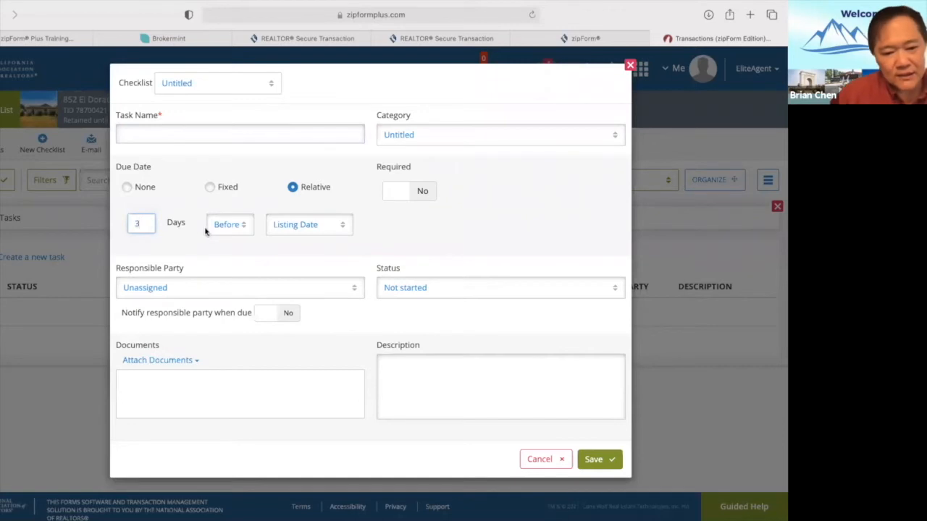
pyautogui.click(240, 227)
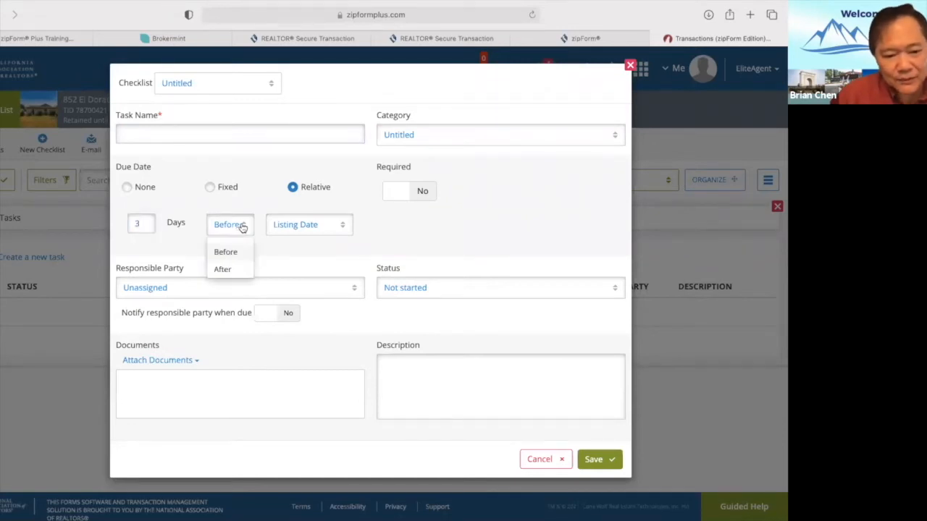
pyautogui.click(233, 274)
pyautogui.click(345, 227)
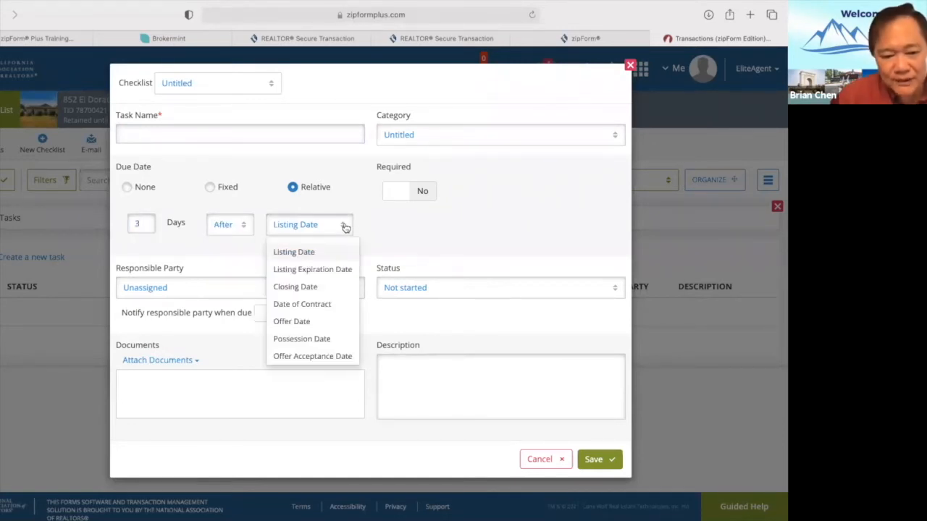
pyautogui.click(328, 357)
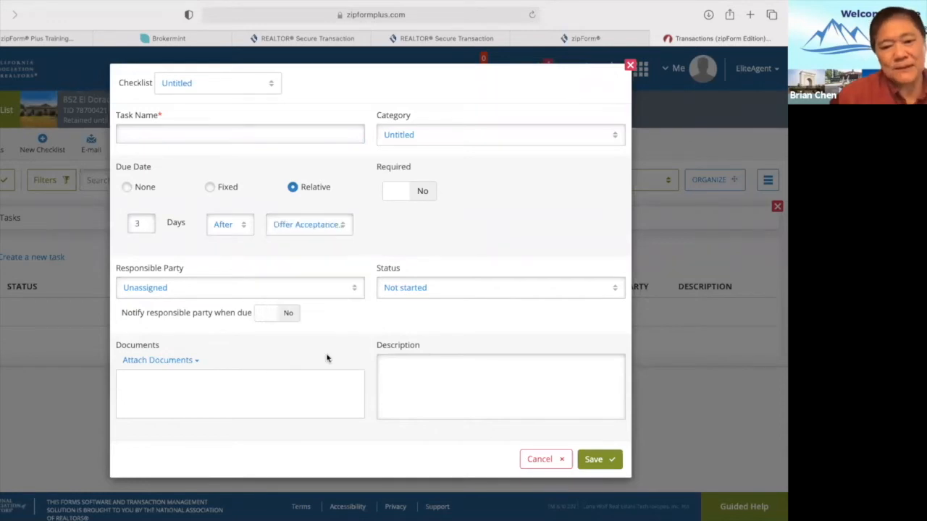
# Mark the task required, assign it to the Selling Agent, and turn on notification.
pyautogui.click(422, 192)
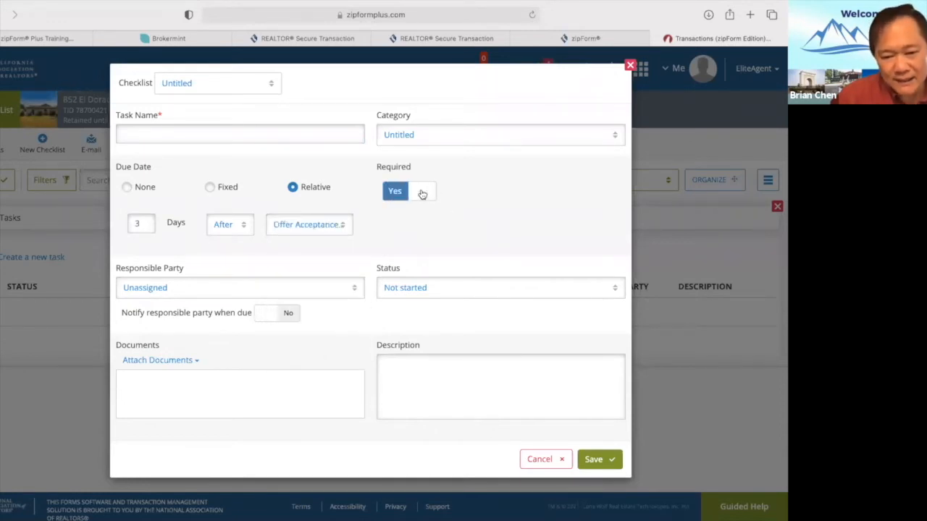
pyautogui.click(357, 289)
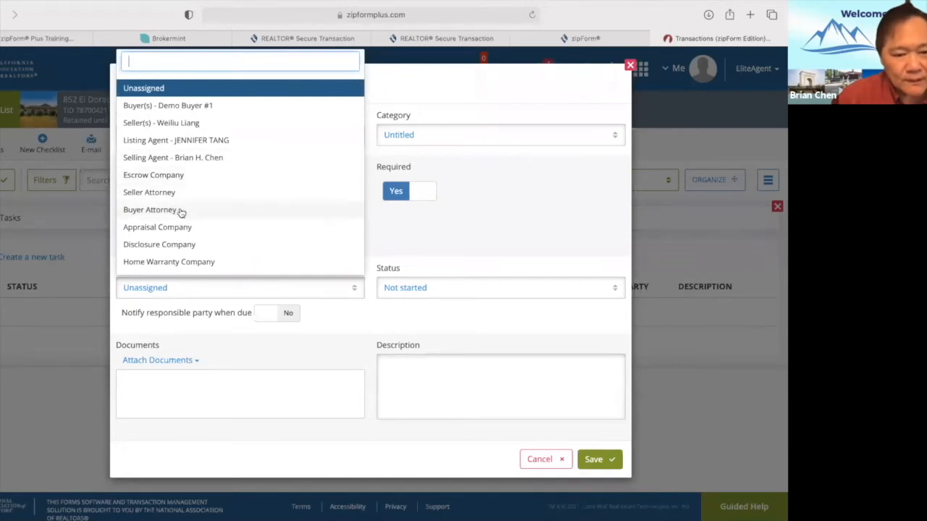
pyautogui.click(167, 158)
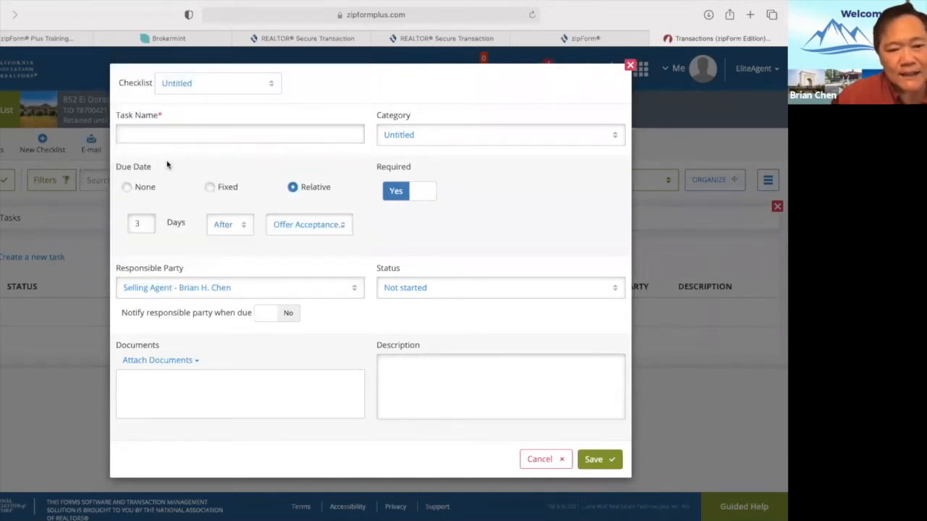
pyautogui.click(288, 316)
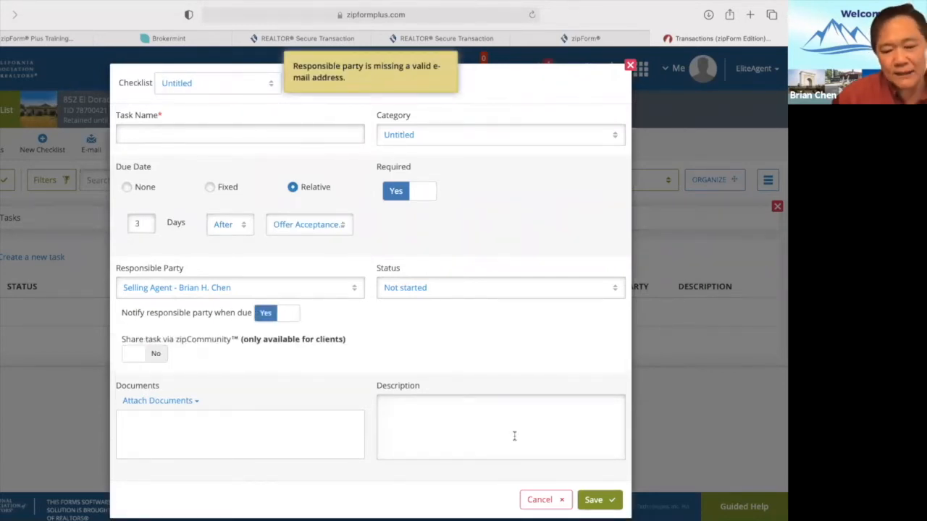
# Name the task 'Initial Deposit Due', then cancel it without saving.
pyautogui.click(470, 415)
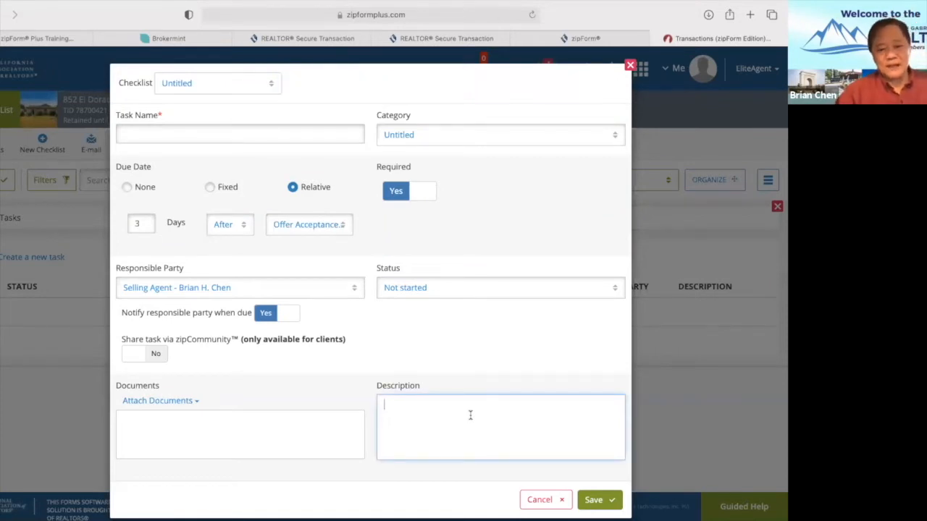
pyautogui.click(263, 132)
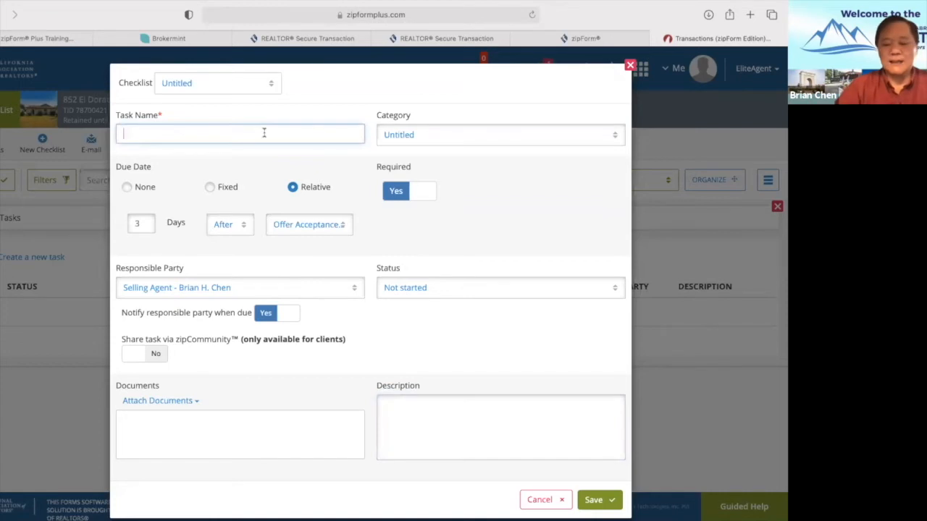
pyautogui.write('Initial Deposit ')
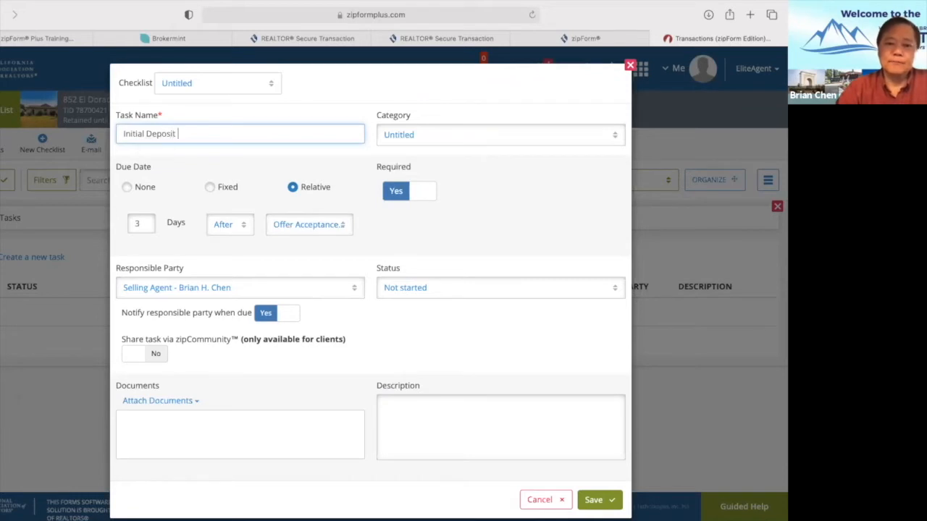
pyautogui.write('Due')
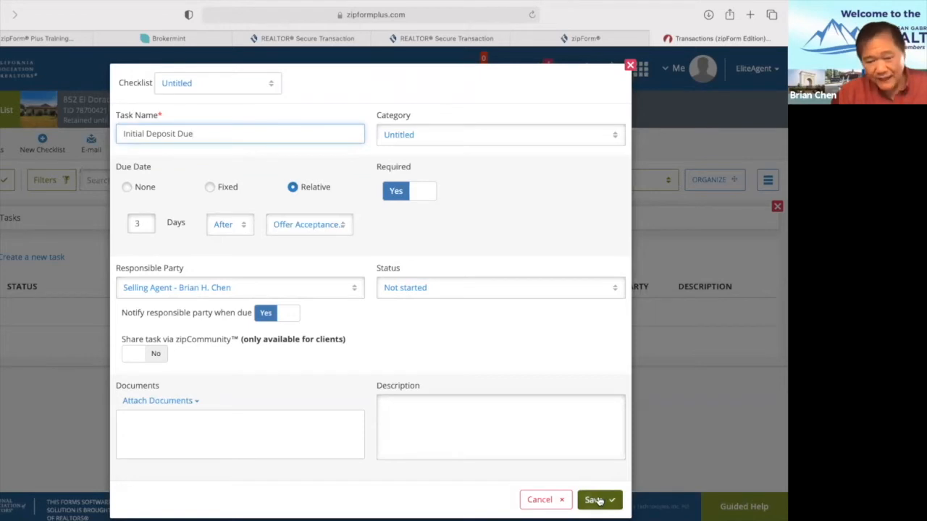
pyautogui.click(543, 500)
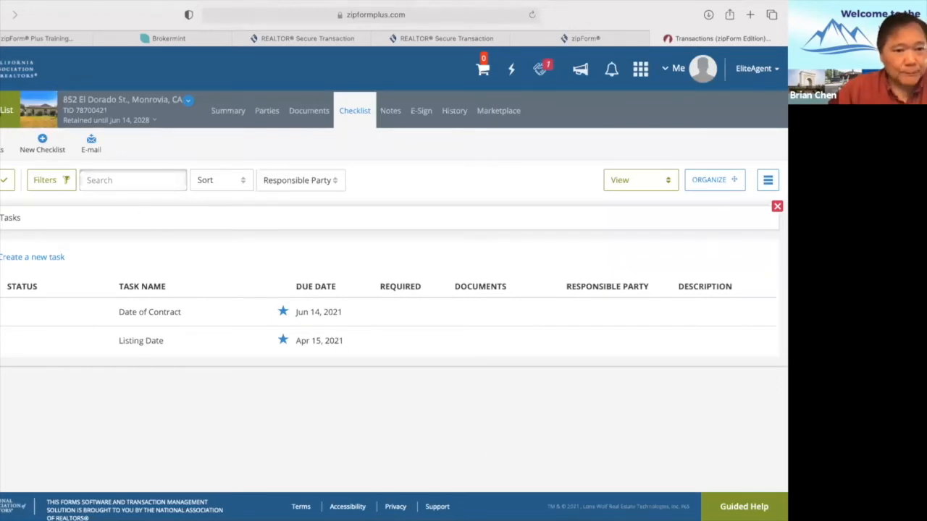
pyautogui.click(4, 111)
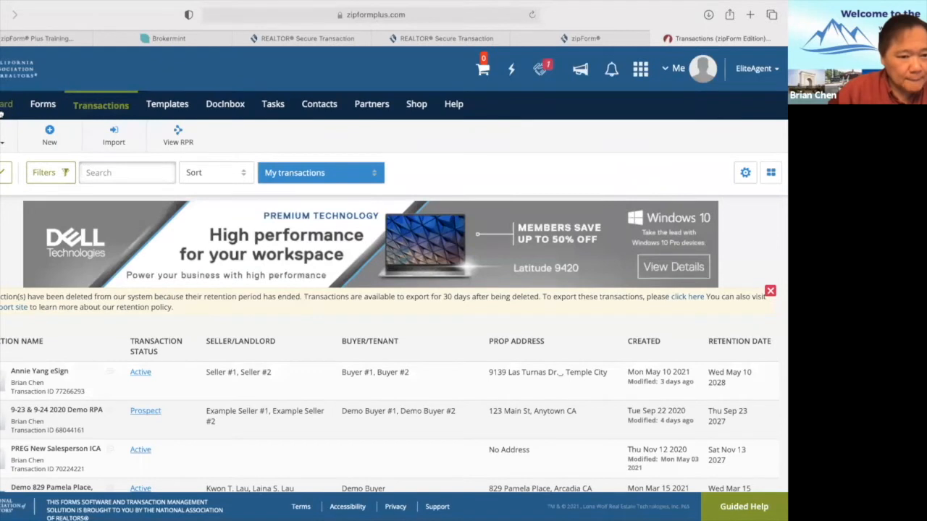
pyautogui.click(5, 104)
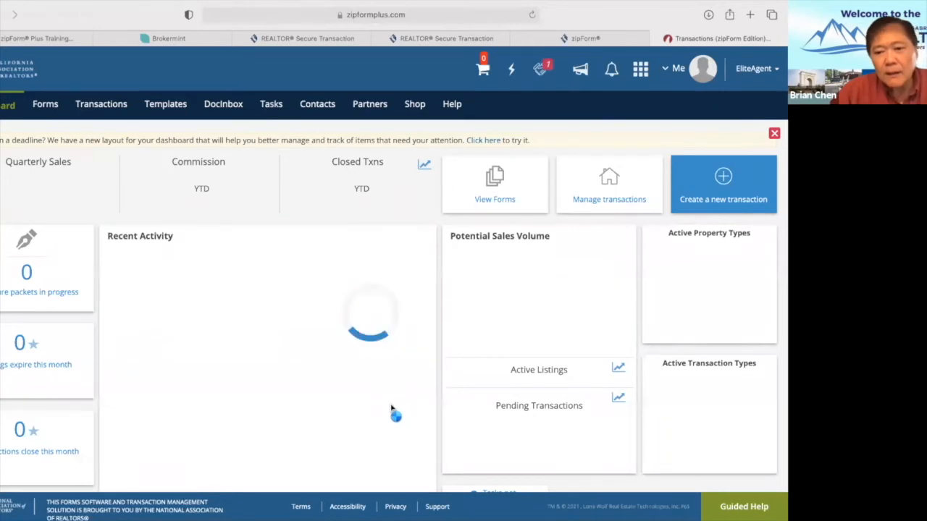
pyautogui.scroll(-3, 465, 388)
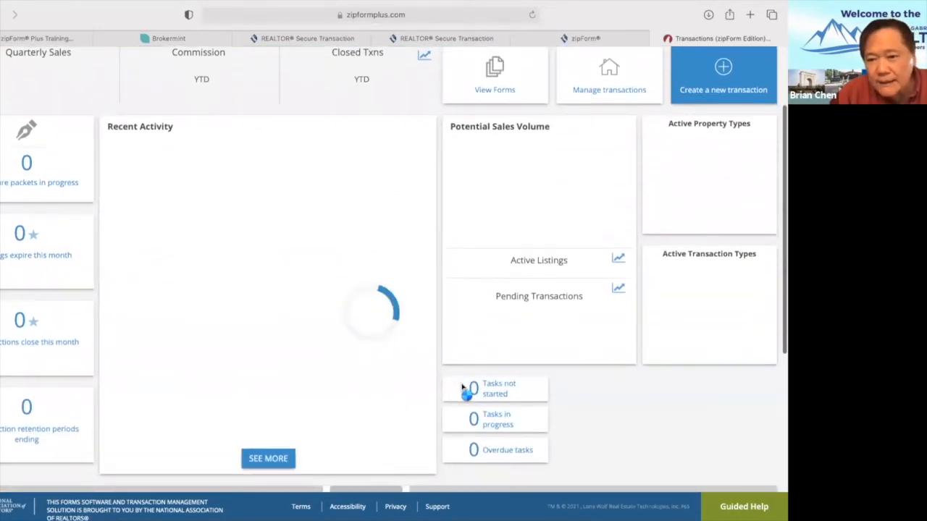
pyautogui.scroll(-2, 464, 389)
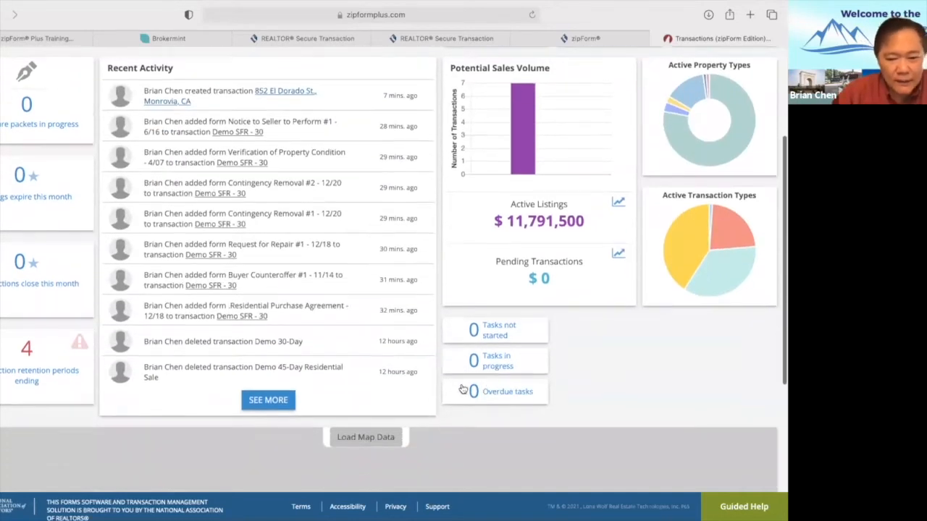
pyautogui.scroll(5, 463, 389)
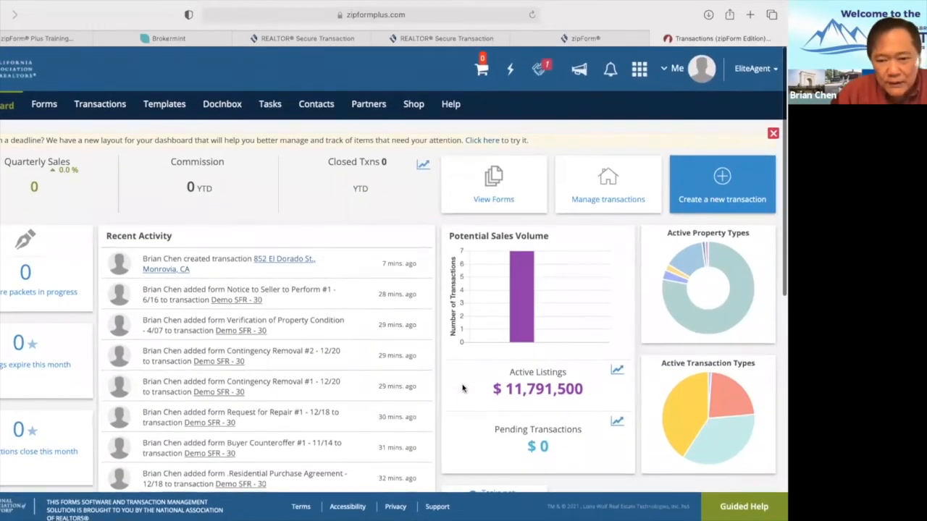
pyautogui.click(102, 106)
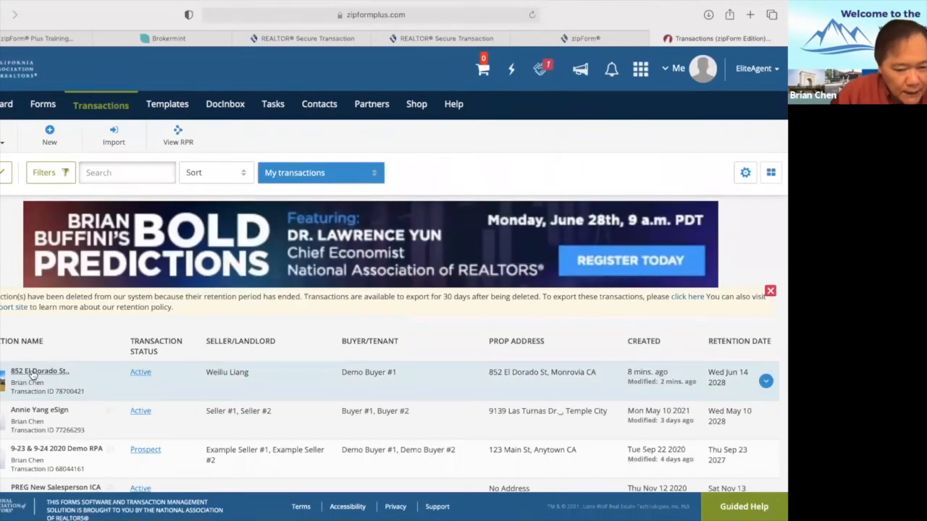
pyautogui.click(38, 372)
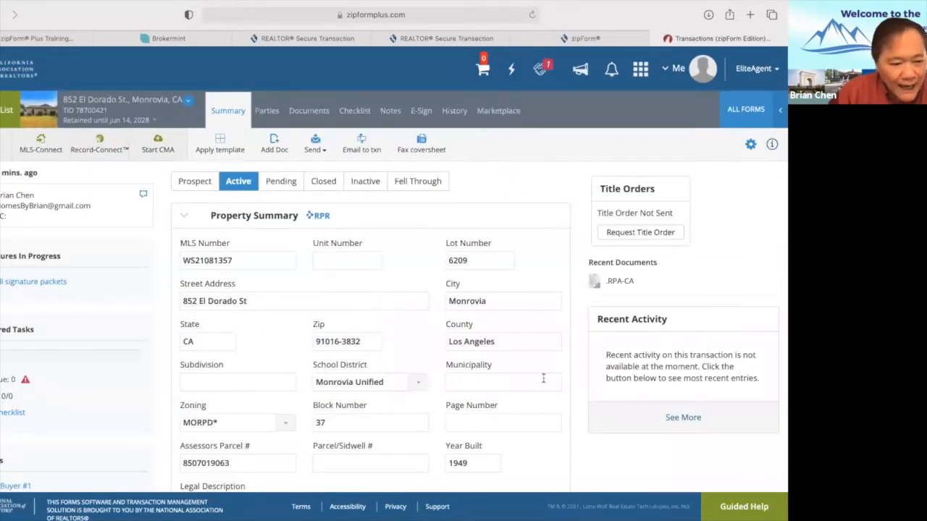
# Review the Summary page, then show the checklist with Date of Contract and Listing Date.
pyautogui.scroll(-1, 541, 379)
pyautogui.scroll(-3, 542, 380)
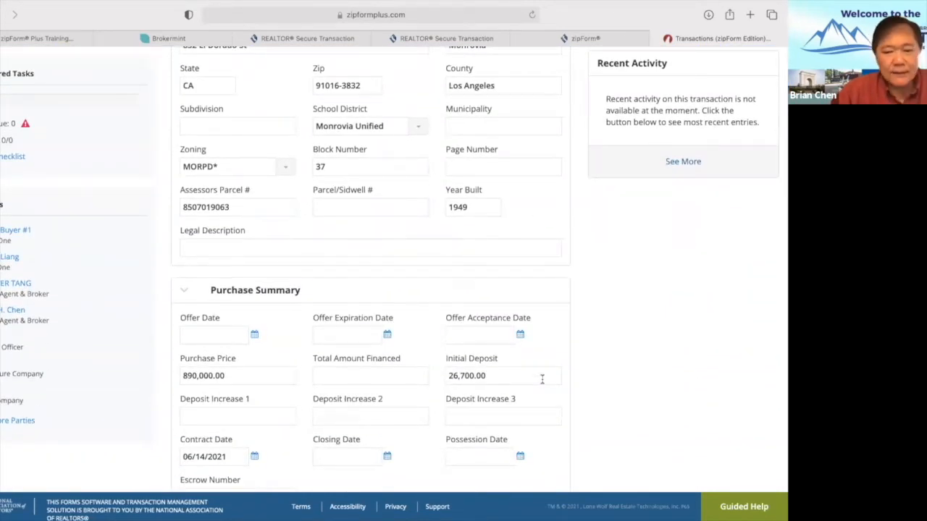
pyautogui.scroll(-4, 542, 379)
pyautogui.scroll(7, 543, 384)
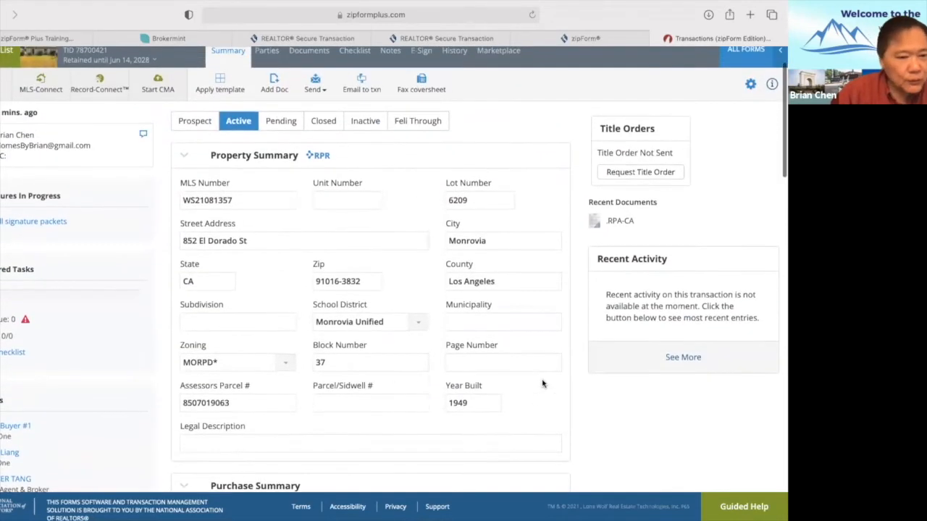
pyautogui.scroll(1, 543, 384)
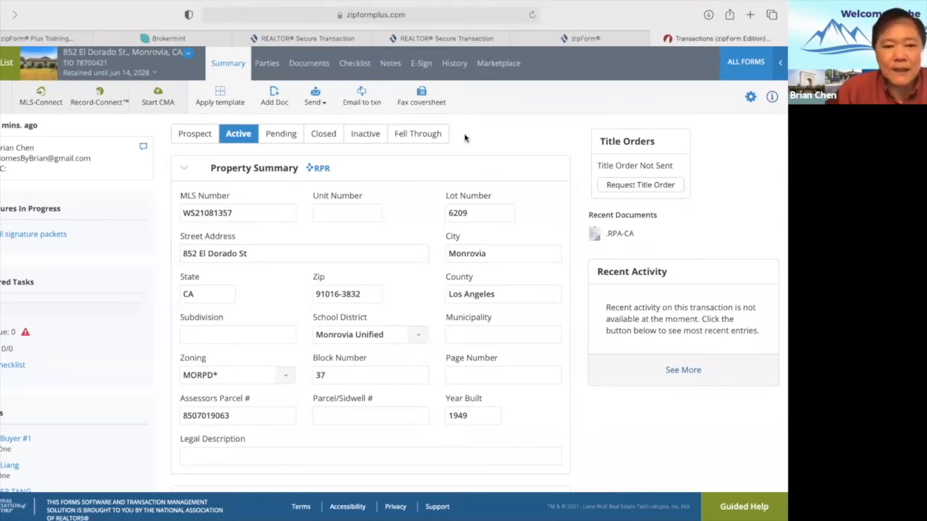
pyautogui.click(360, 65)
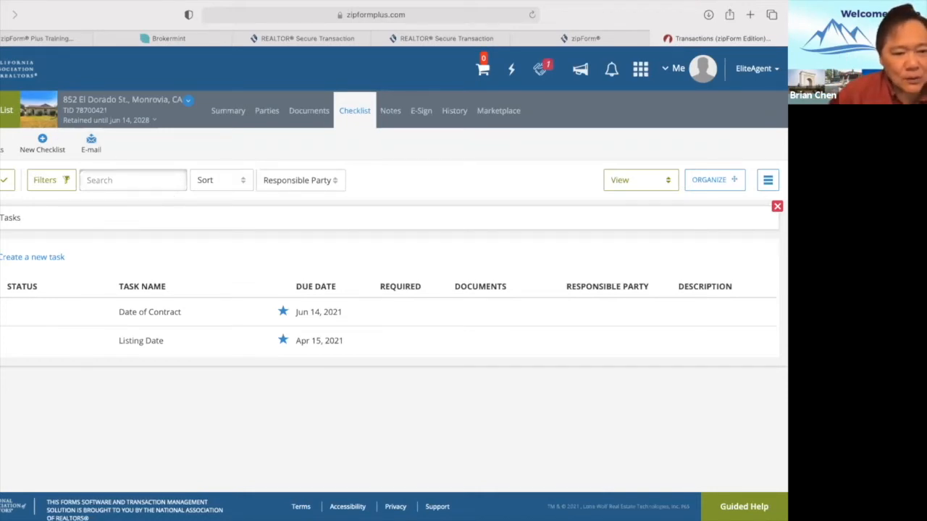
# Look through the saved transaction templates.
pyautogui.click(7, 110)
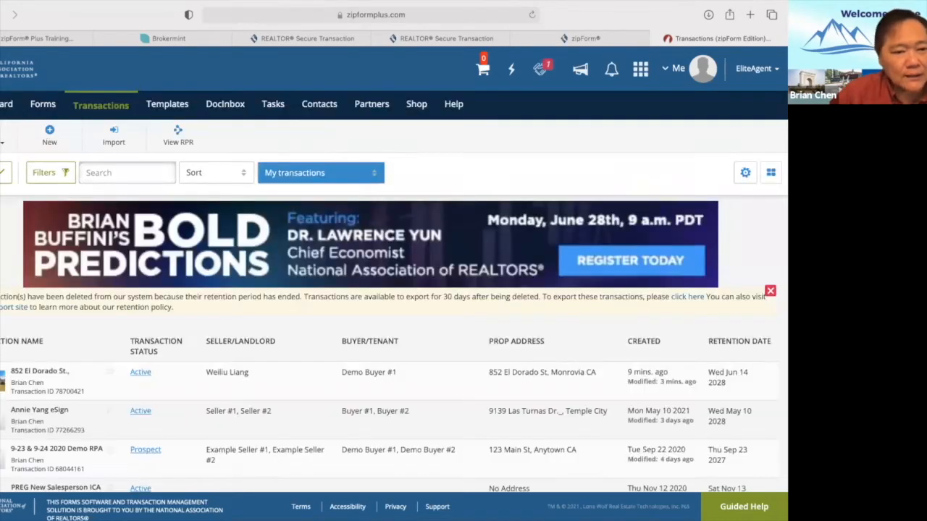
pyautogui.click(167, 106)
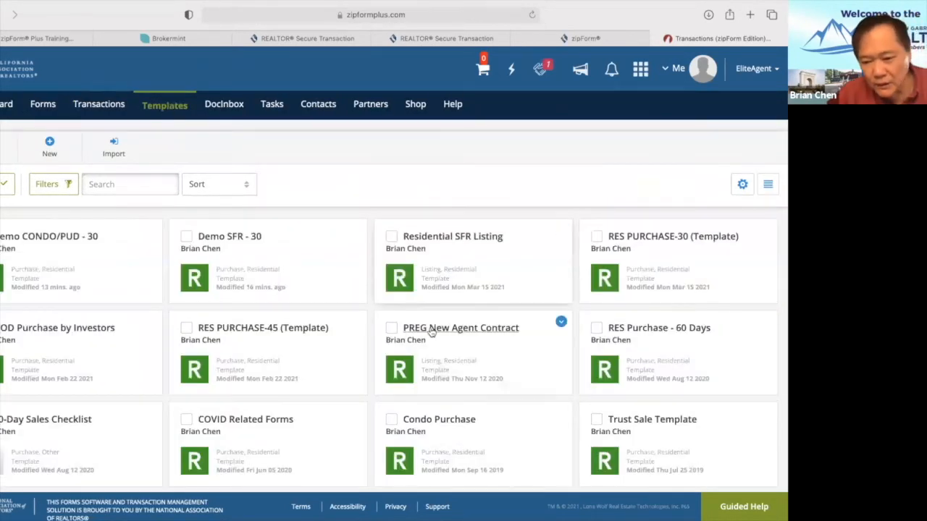
pyautogui.scroll(-2, 430, 330)
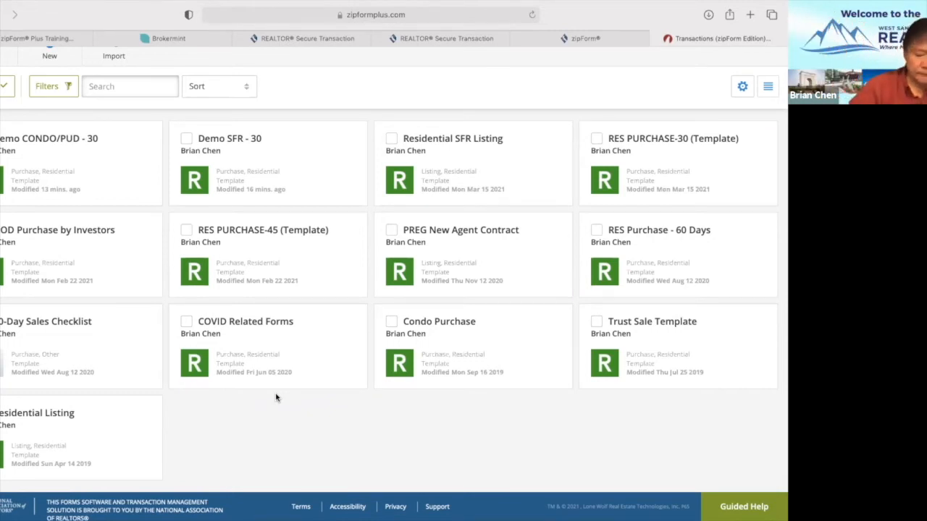
pyautogui.scroll(1, 100, 187)
pyautogui.scroll(1, 14, 76)
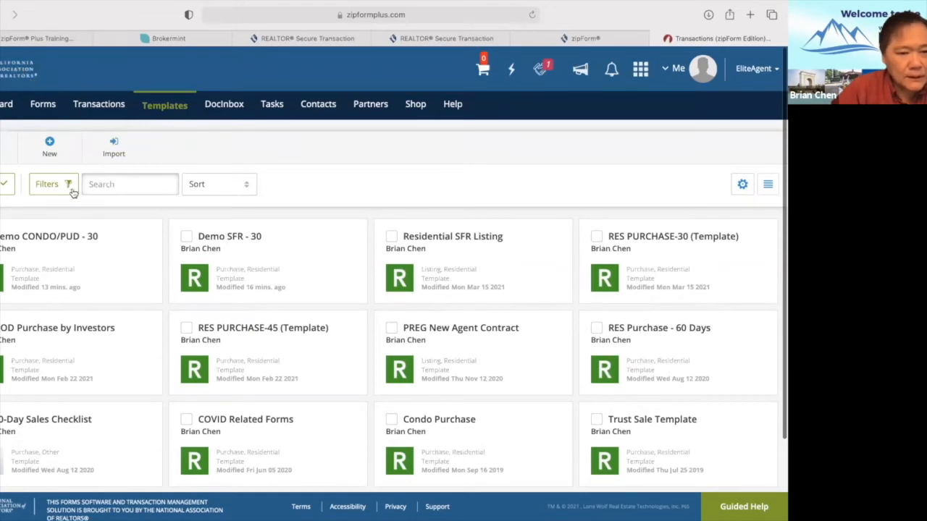
# Return to My transactions and launch Forms Tutor from the extra forms tools list.
pyautogui.click(100, 105)
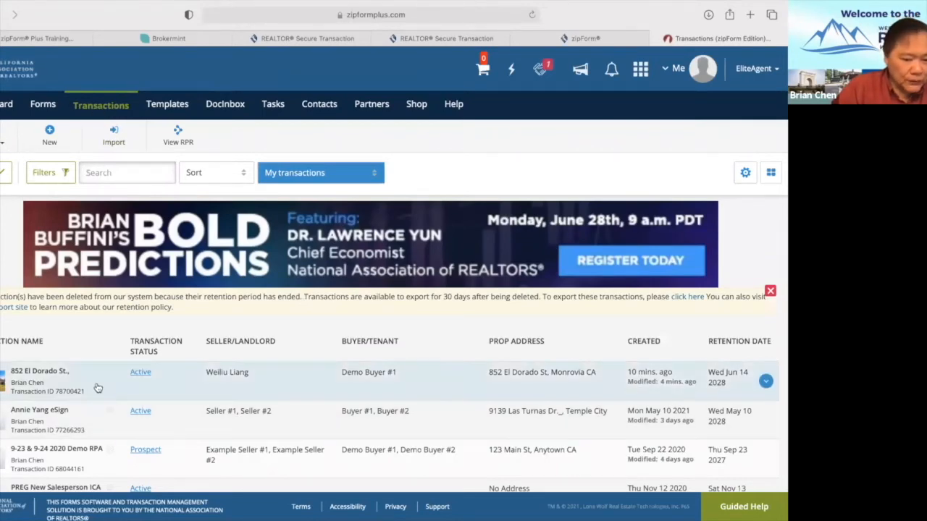
pyautogui.scroll(-5, 97, 338)
pyautogui.scroll(5, 97, 339)
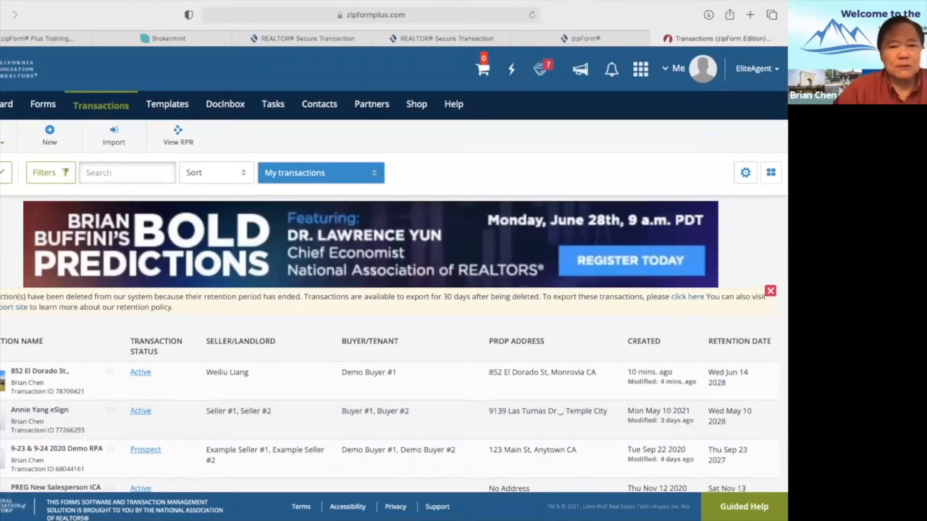
pyautogui.click(4, 147)
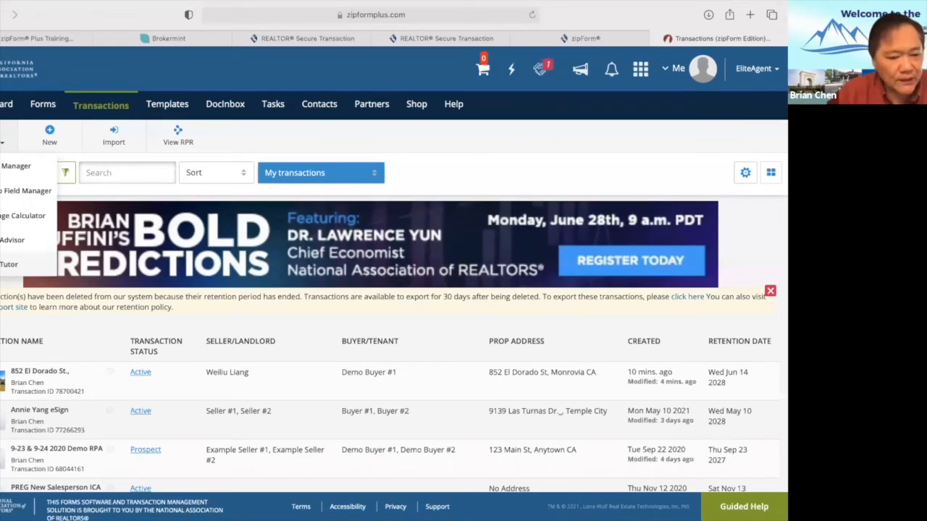
pyautogui.click(8, 264)
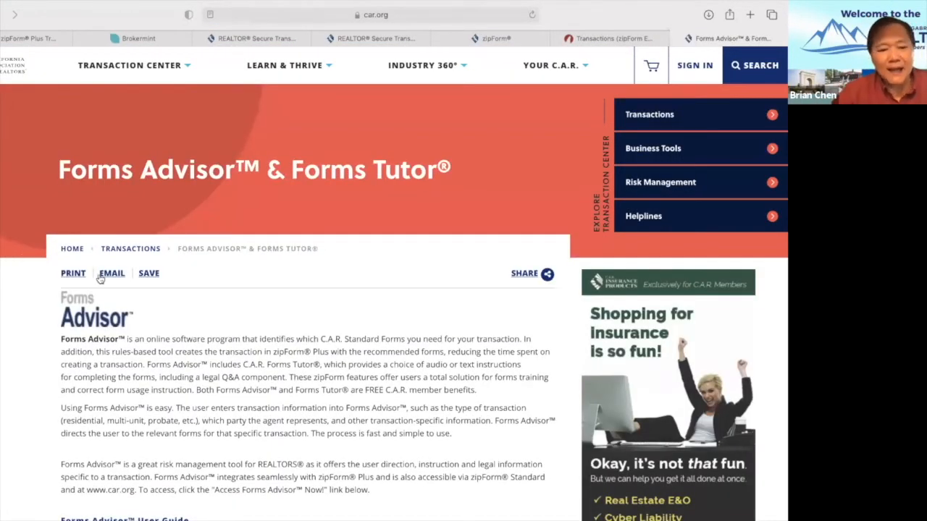
# Enter Forms Tutor and open the Buyer's Inspection Waiver (BIW) from page 2 of the forms list.
pyautogui.scroll(-3, 163, 323)
pyautogui.scroll(1, 158, 313)
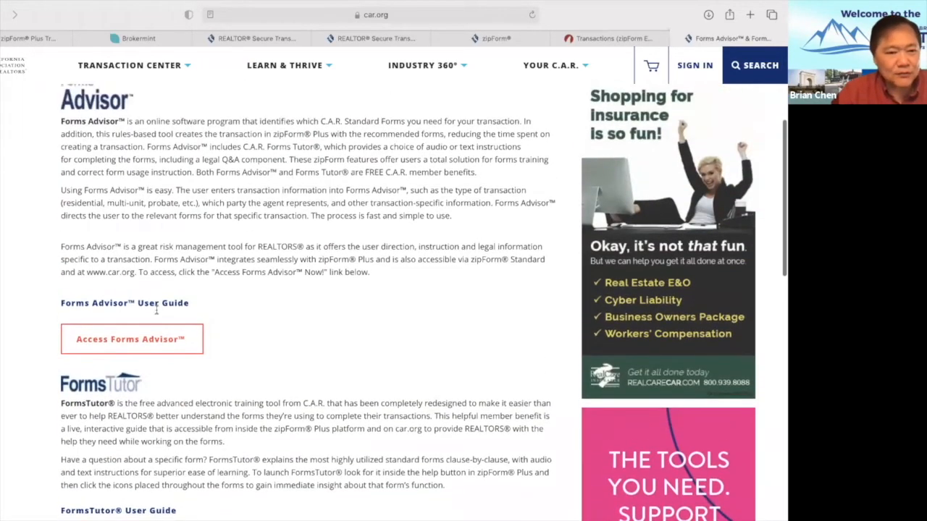
pyautogui.scroll(-2, 144, 268)
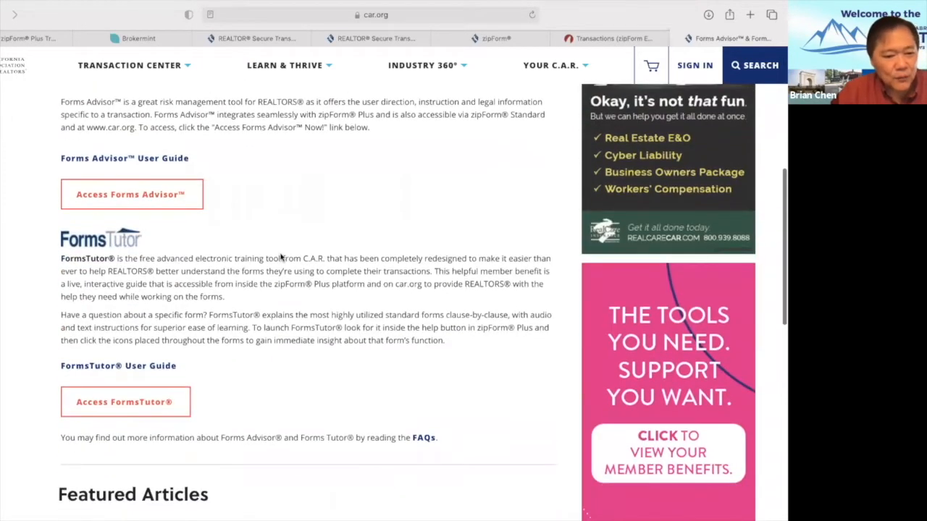
pyautogui.click(146, 406)
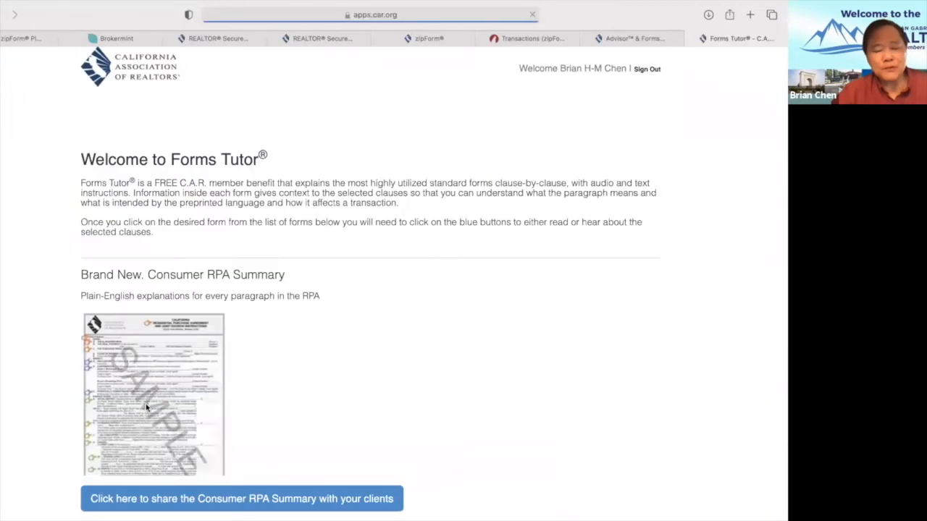
pyautogui.scroll(-5, 401, 381)
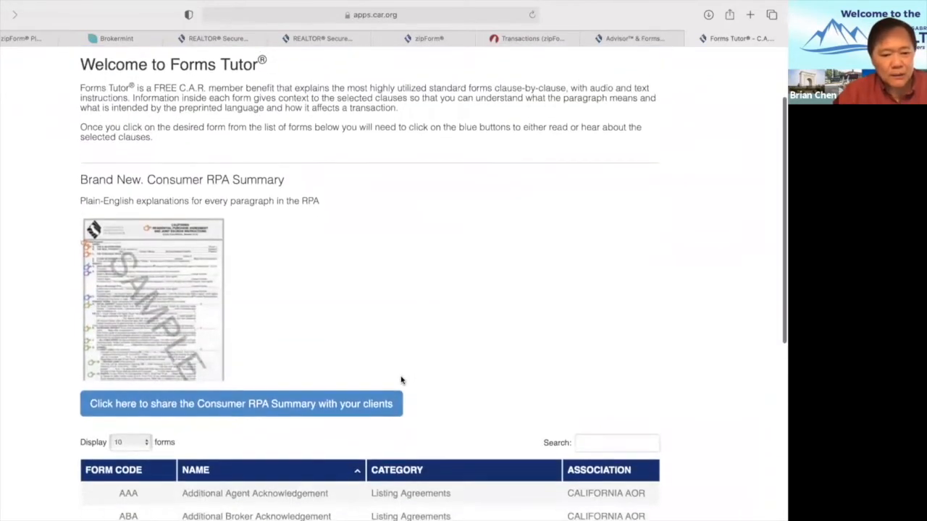
pyautogui.scroll(-3, 400, 380)
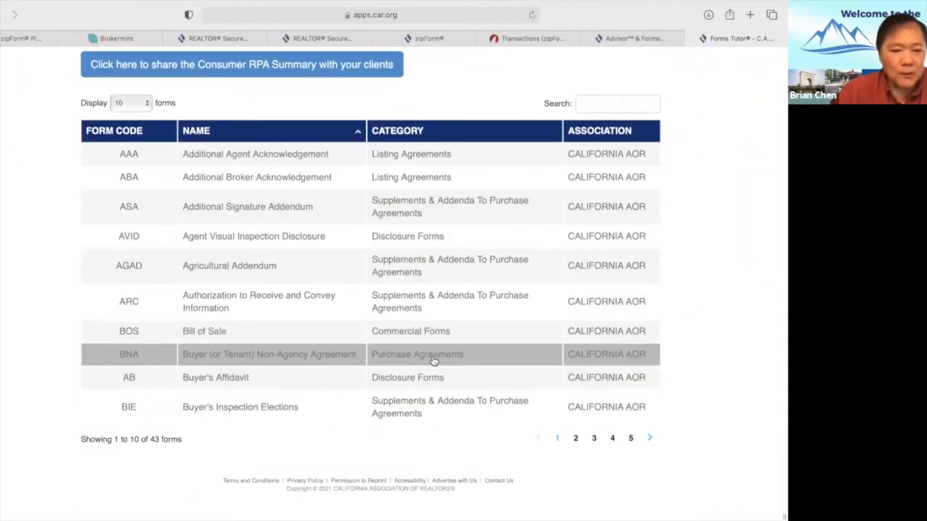
pyautogui.click(649, 439)
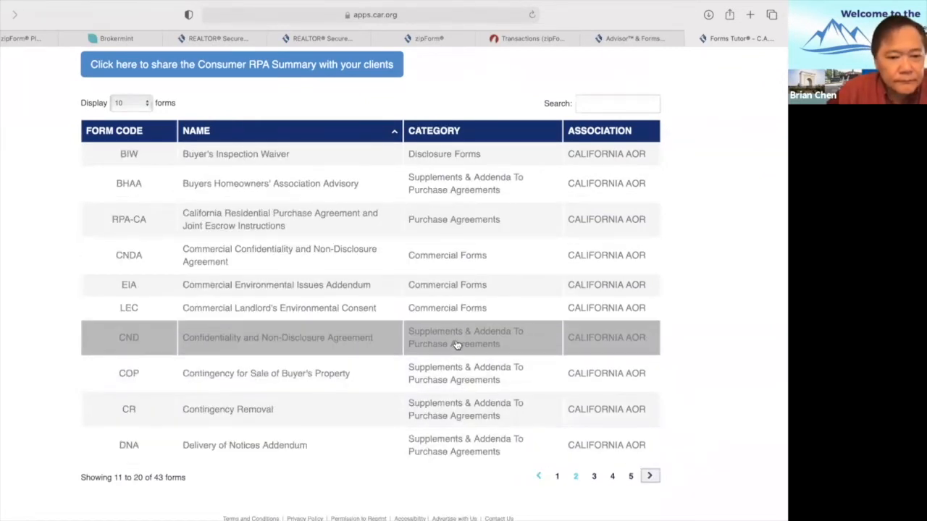
pyautogui.click(131, 158)
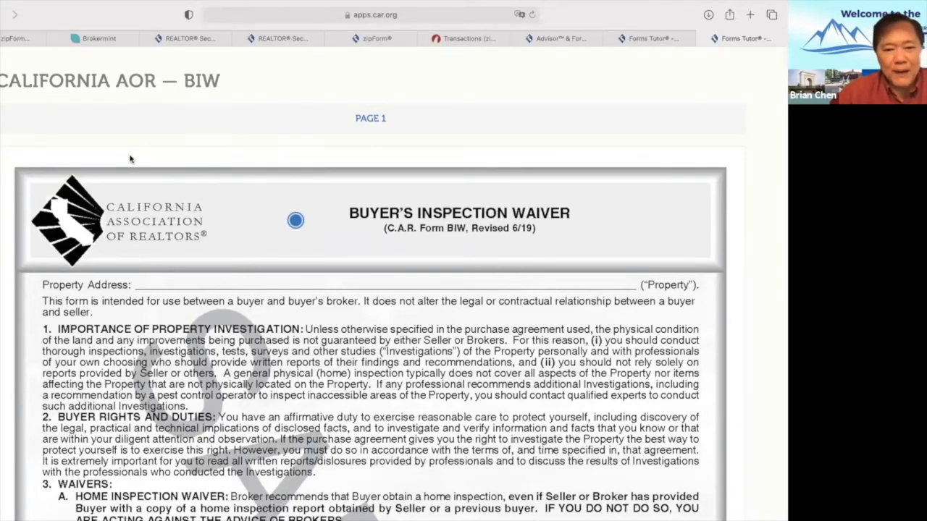
# Read the Buyer's Inspection Waiver explanation popup.
pyautogui.scroll(-3, 321, 319)
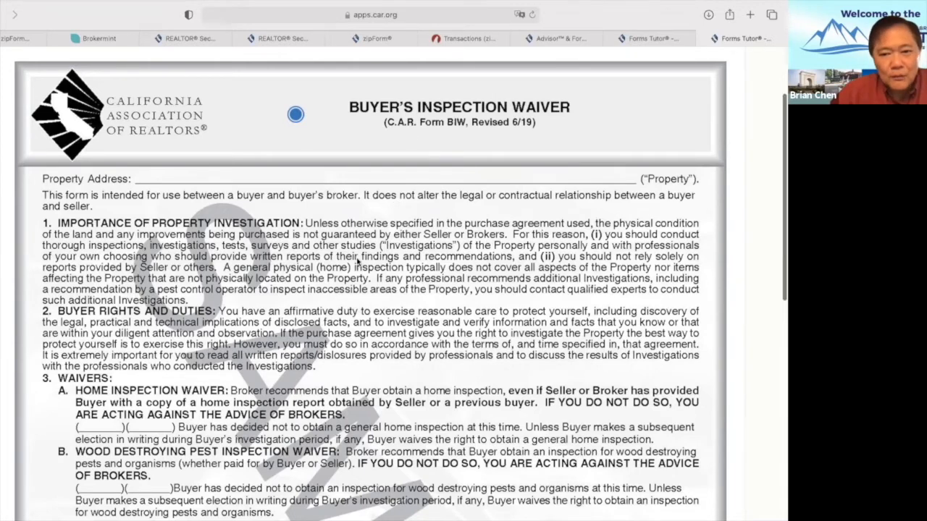
pyautogui.scroll(3, 357, 262)
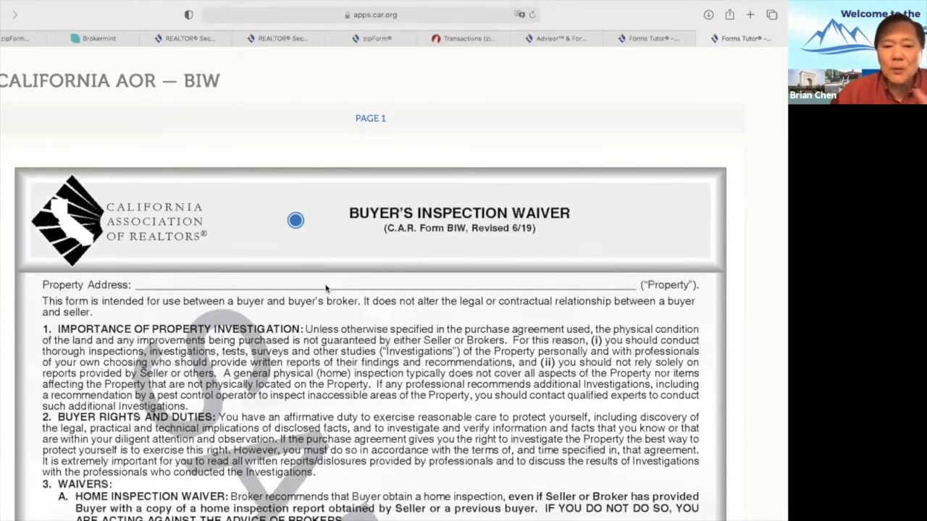
pyautogui.click(295, 220)
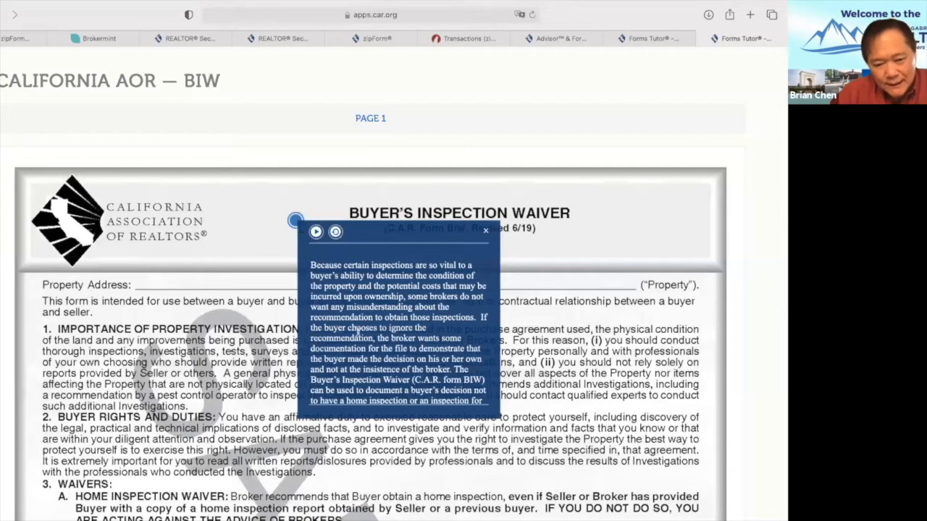
pyautogui.scroll(-3, 357, 332)
pyautogui.scroll(-3, 357, 331)
pyautogui.scroll(5, 357, 331)
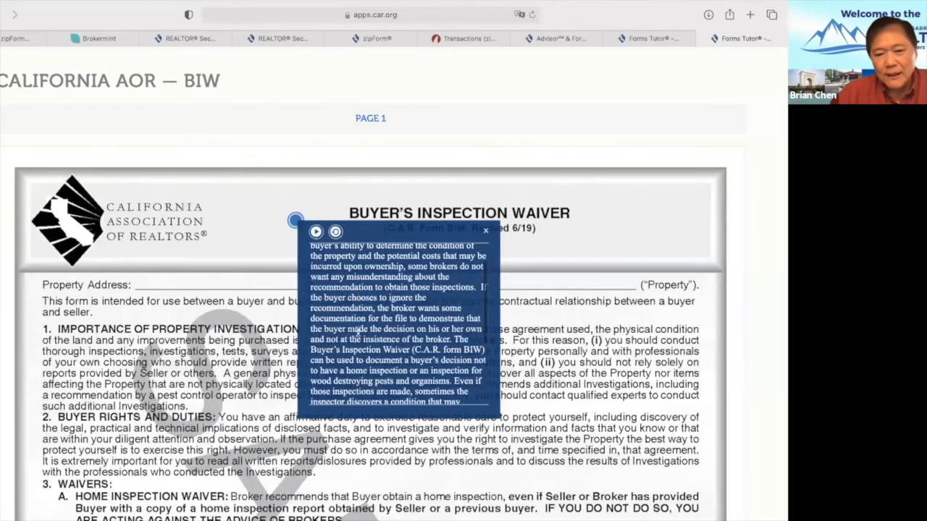
pyautogui.scroll(-3, 357, 332)
pyautogui.scroll(3, 357, 332)
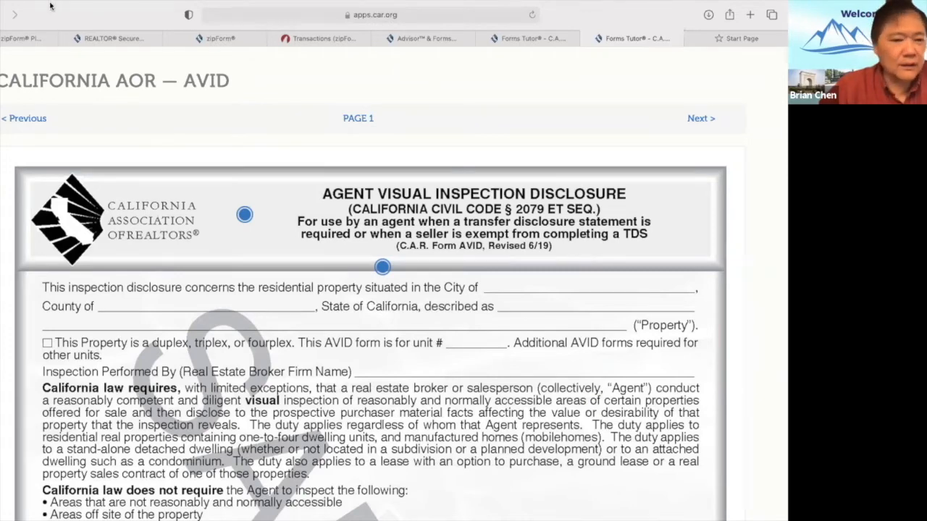
# Go back to the alphabetical forms list starting at AAA Additional Agent Acknowledgement.
pyautogui.moveTo(50, 2)
pyautogui.click(39, 28)
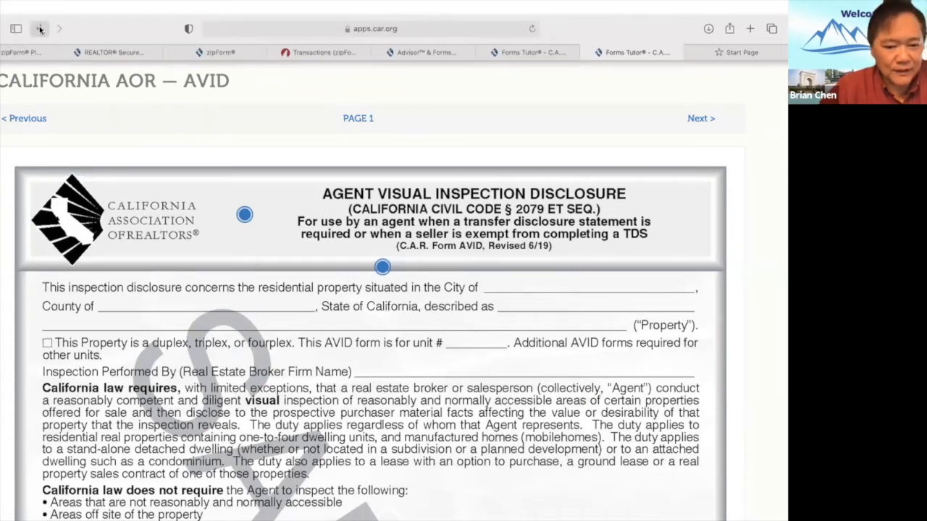
pyautogui.scroll(5, 173, 235)
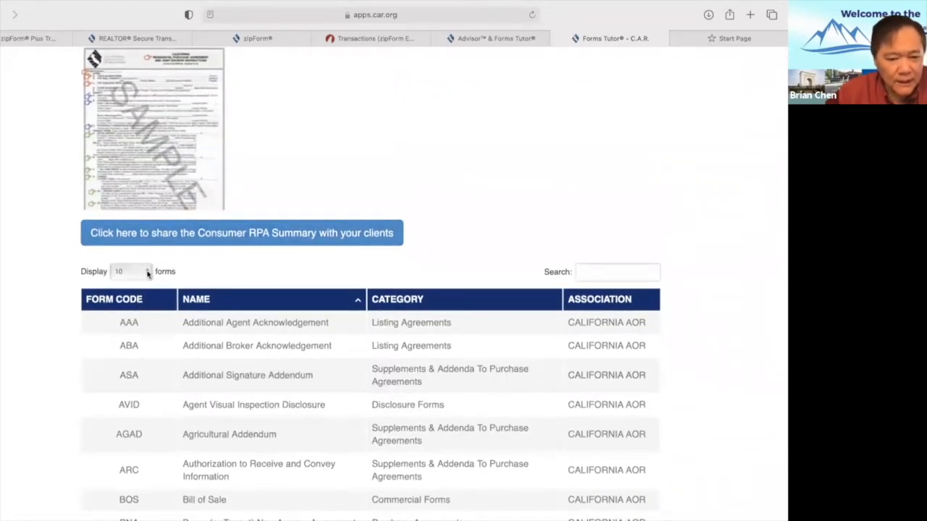
# Show 100 forms per page and open the Statewide Buyer and Seller Advisory (SBSA) preview.
pyautogui.click(148, 273)
pyautogui.click(125, 301)
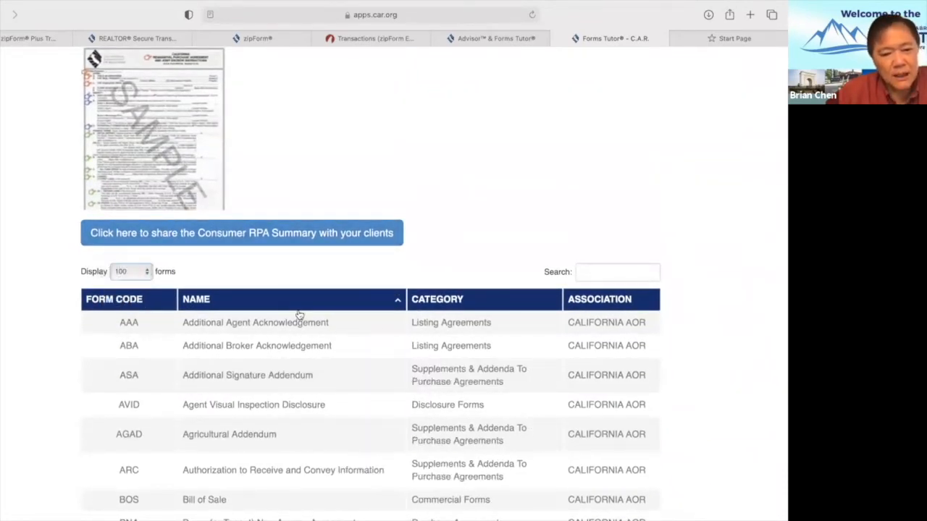
pyautogui.scroll(-15, 297, 319)
pyautogui.scroll(10, 296, 318)
pyautogui.scroll(6, 297, 318)
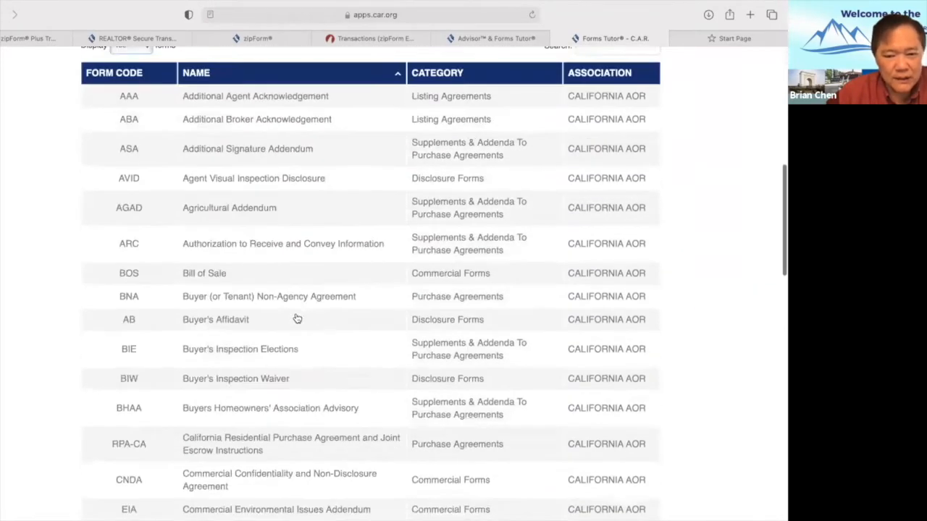
pyautogui.scroll(-12, 296, 319)
pyautogui.scroll(-5, 296, 318)
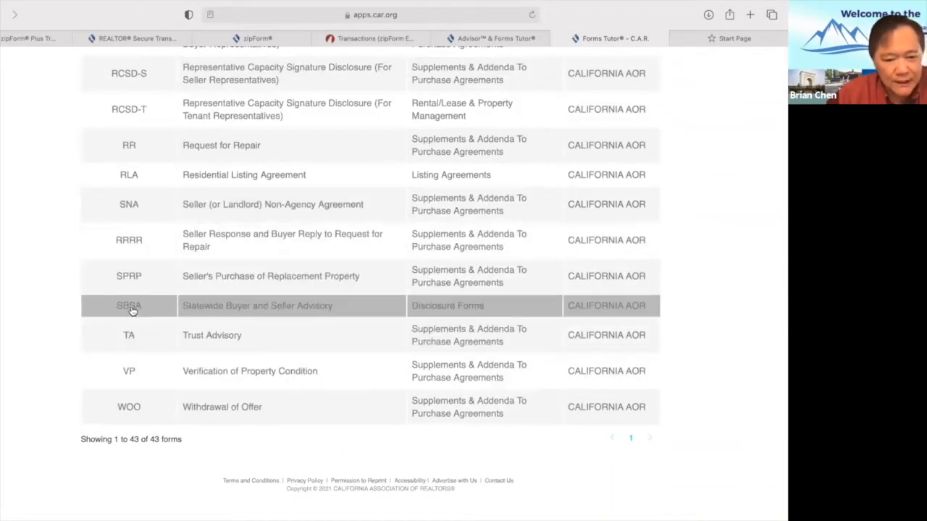
pyautogui.click(131, 309)
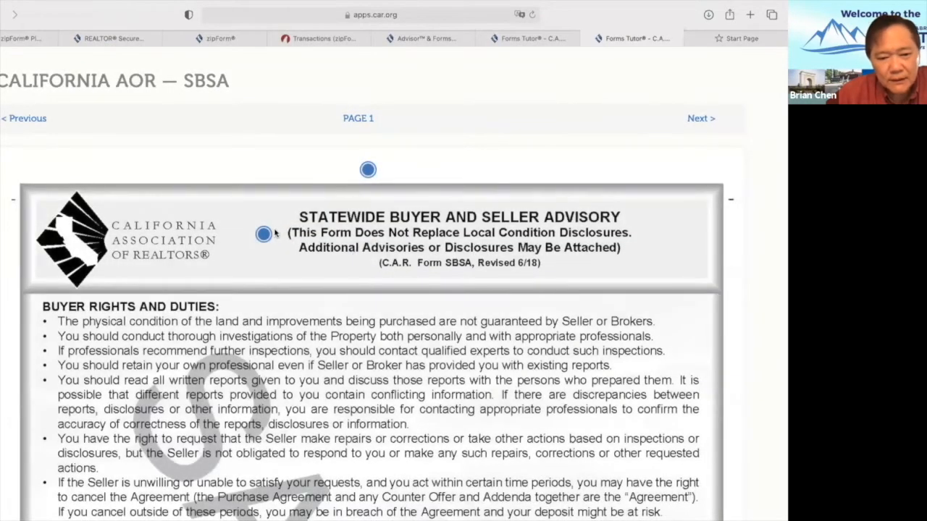
pyautogui.click(369, 172)
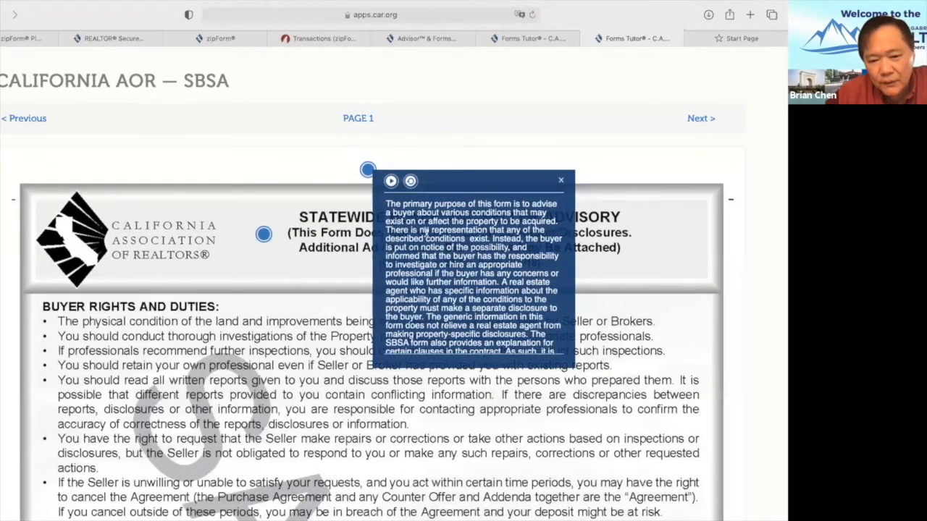
pyautogui.scroll(-5, 426, 230)
pyautogui.scroll(1, 427, 230)
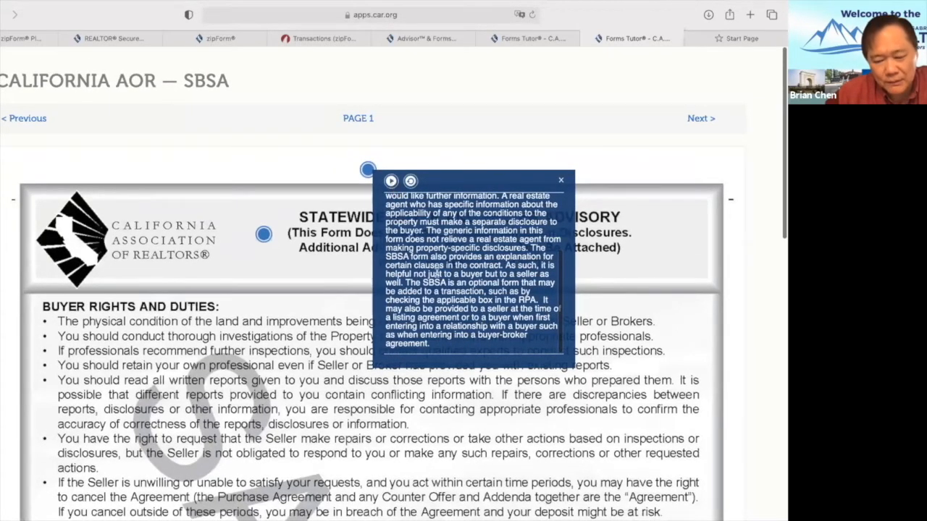
pyautogui.click(561, 182)
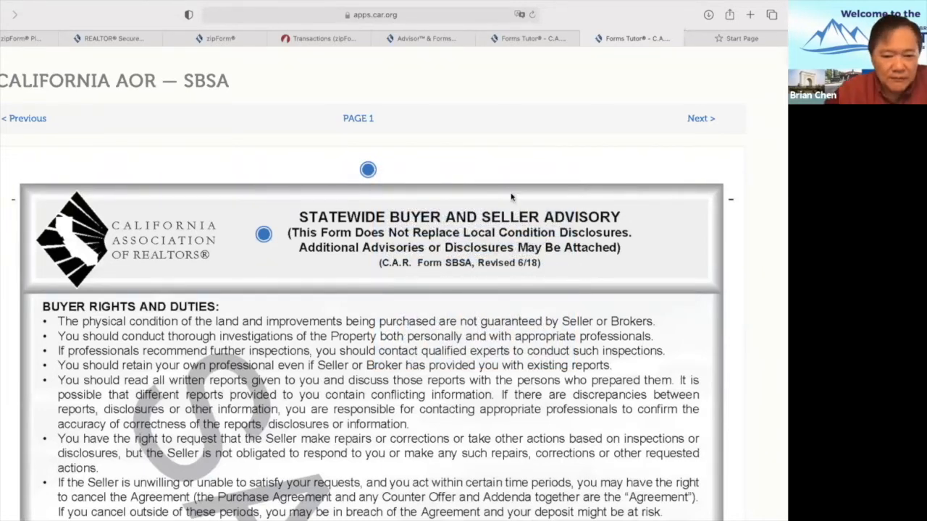
pyautogui.scroll(-3, 442, 264)
pyautogui.scroll(3, 442, 264)
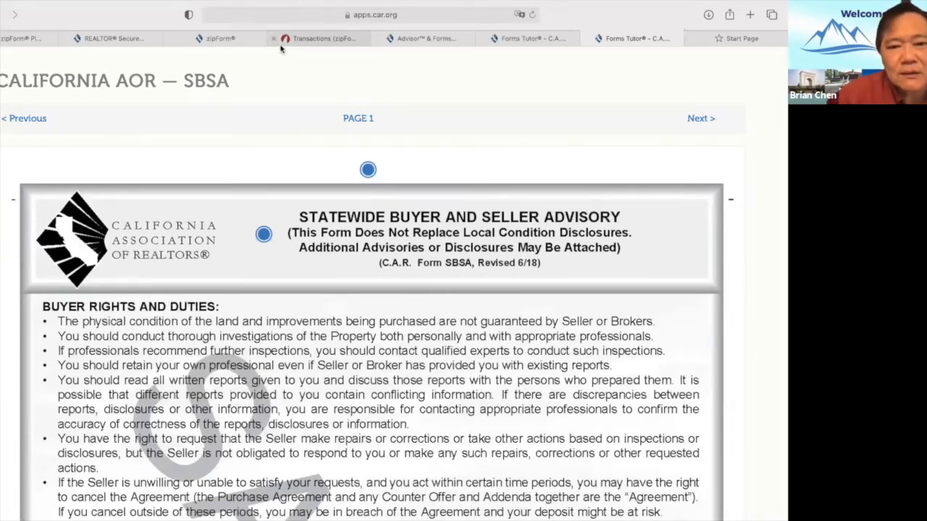
# Switch to the Transactions (zipForm) browser tab showing My transactions.
pyautogui.click(311, 38)
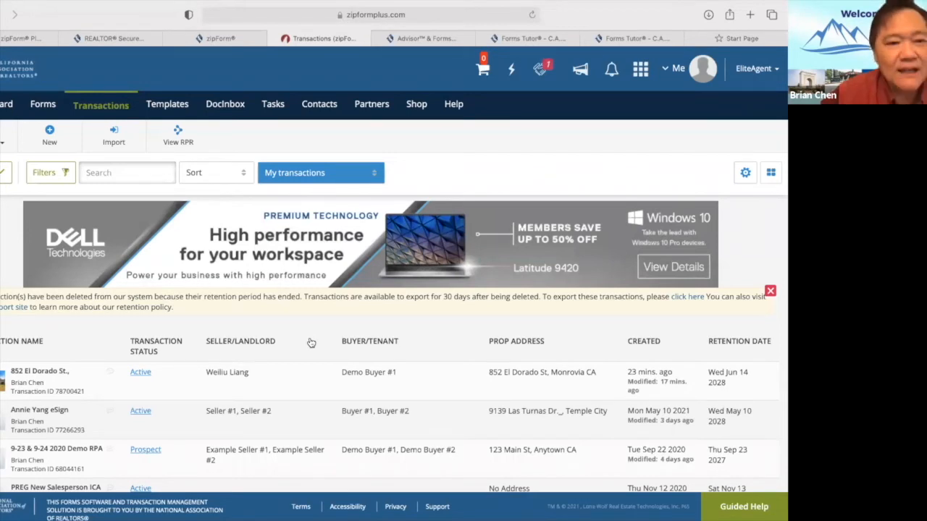
# Quit Safari from its application menu.
pyautogui.moveTo(66, 3)
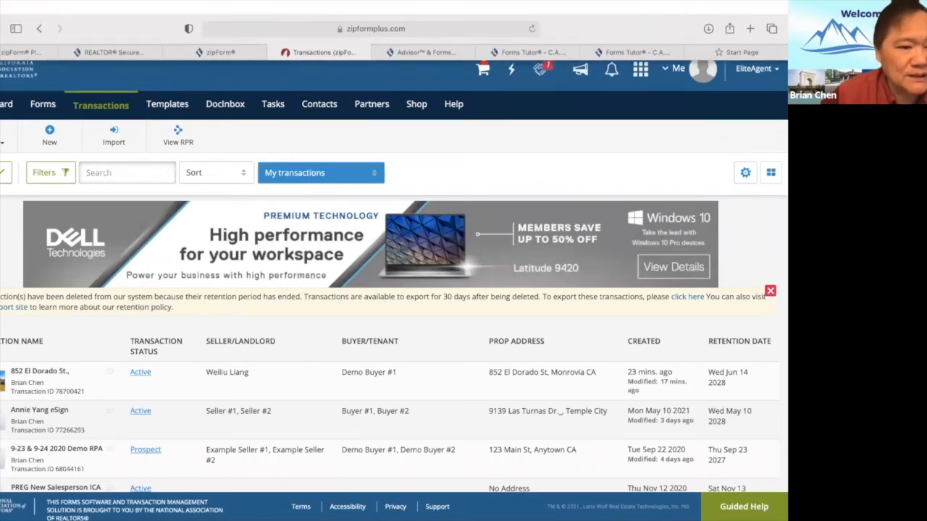
pyautogui.click(2, 7)
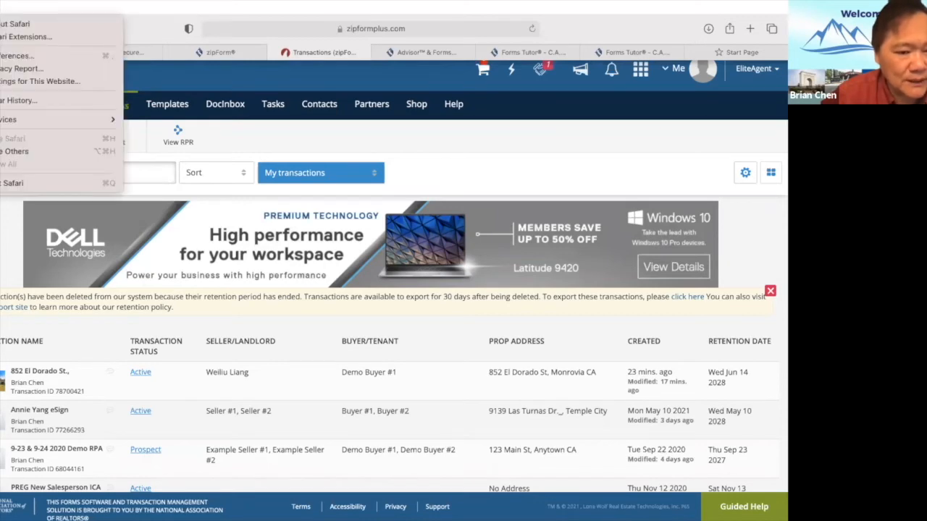
pyautogui.click(6, 185)
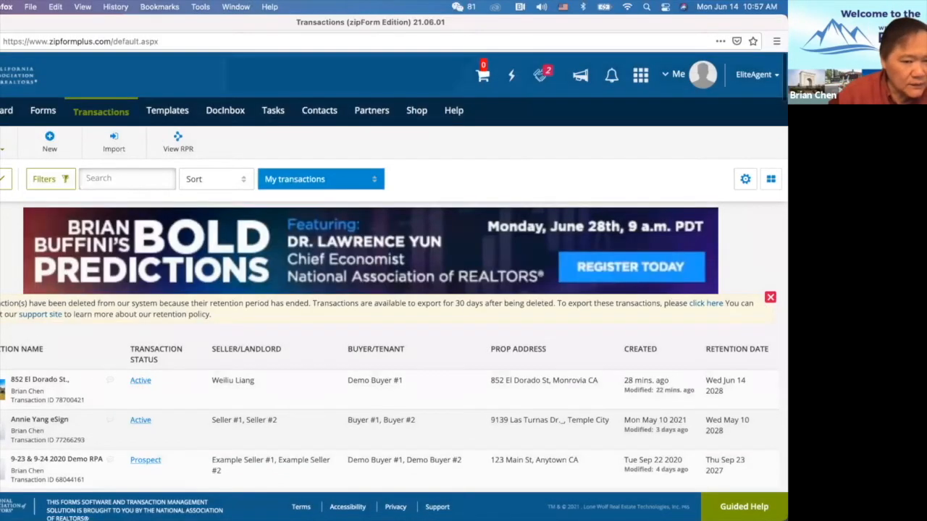
# Launch Forms Tutor from zipForm's tools and open the Agent Visual Inspection Disclosure (AVID) form.
pyautogui.click(15, 273)
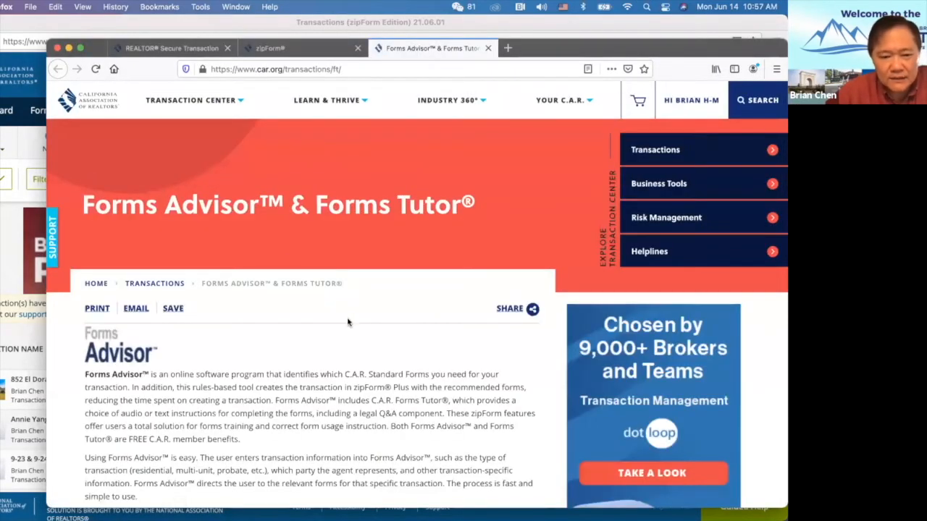
pyautogui.scroll(-10, 308, 368)
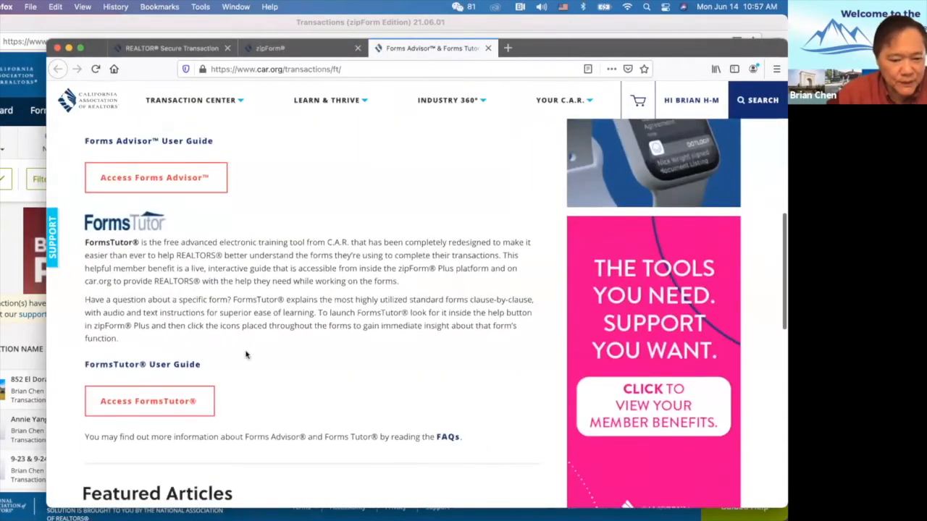
pyautogui.click(166, 368)
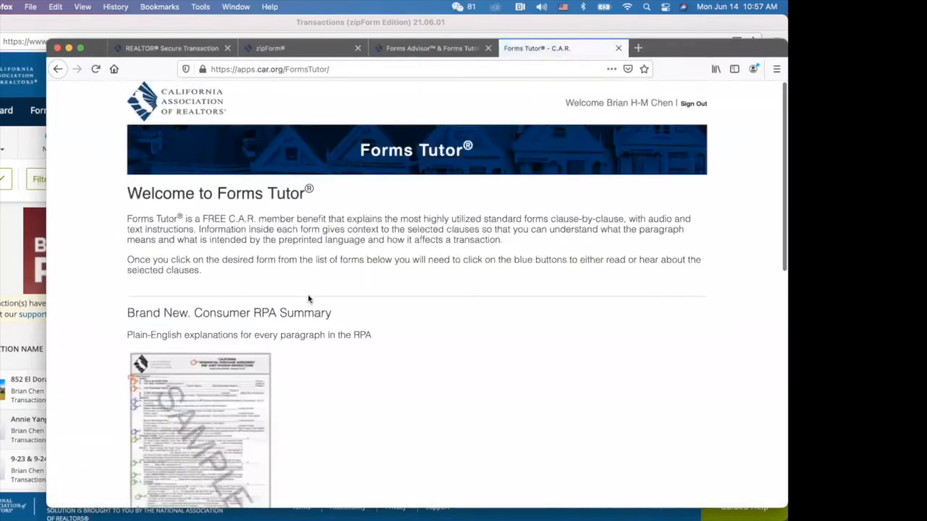
pyautogui.scroll(-15, 309, 299)
pyautogui.scroll(1, 310, 300)
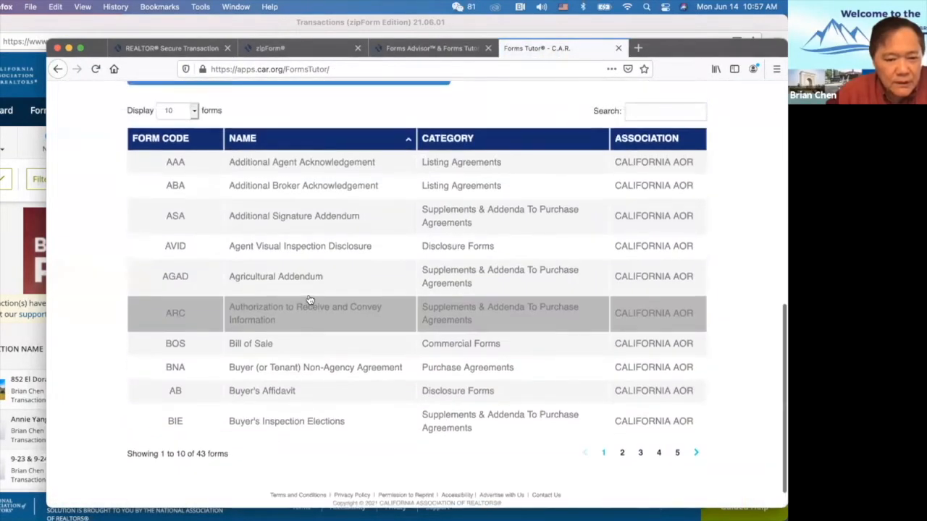
pyautogui.click(197, 250)
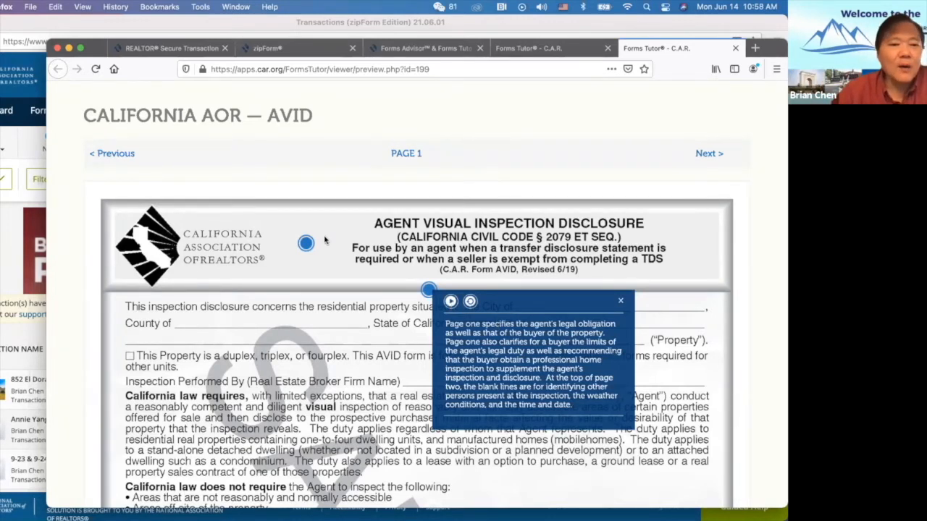
# Close the AVID page-one explanation popup.
pyautogui.click(622, 302)
pyautogui.scroll(-1, 157, 281)
pyautogui.scroll(1, 157, 282)
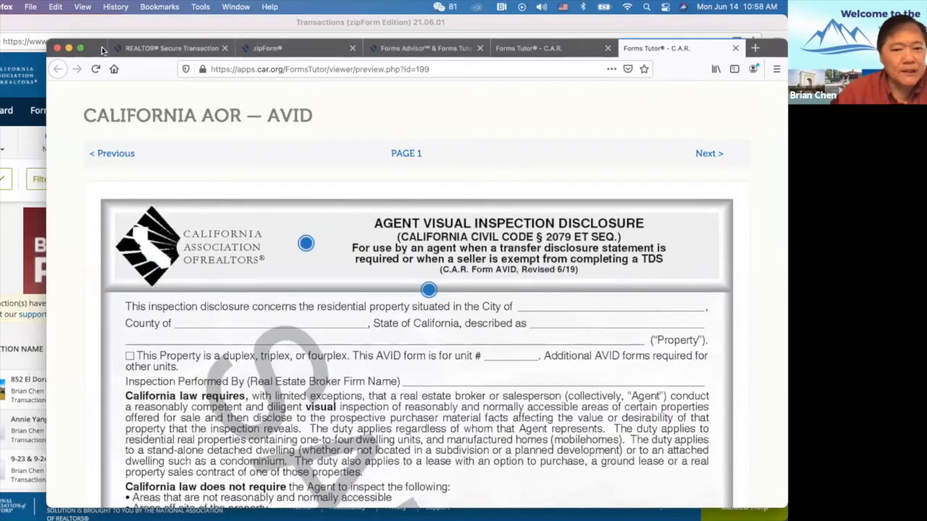
# Move the Firefox window left and bring the zipForm Transactions window to the front.
pyautogui.moveTo(102, 50); pyautogui.dragTo(44, 42)
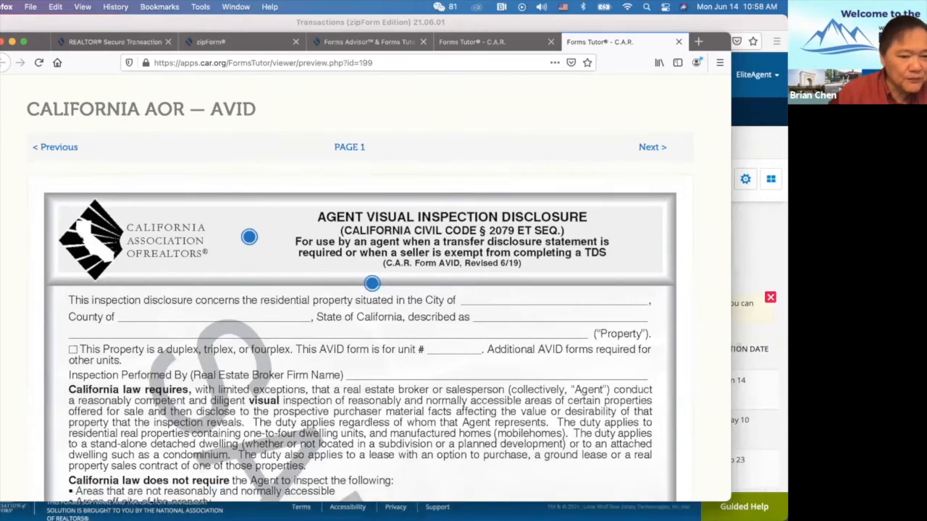
pyautogui.hotkey('ctrl', 'Up')
pyautogui.click(551, 363)
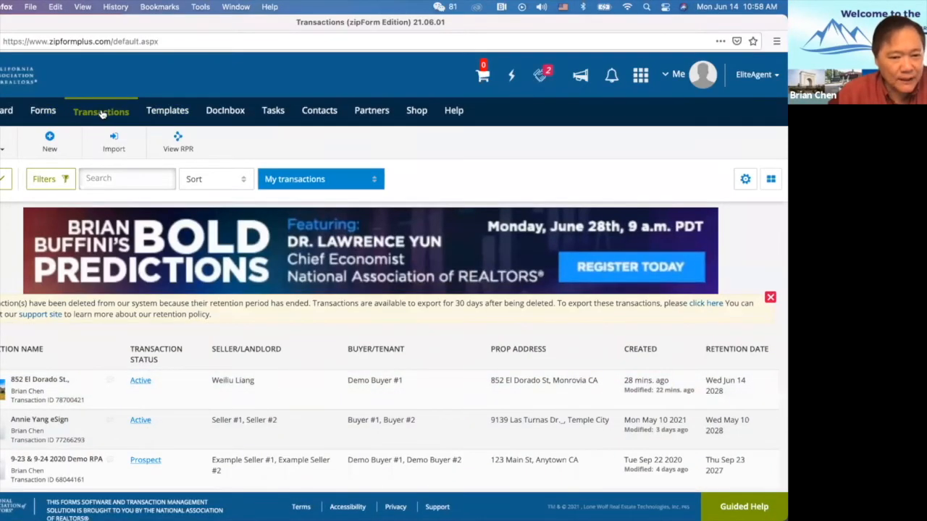
pyautogui.click(43, 387)
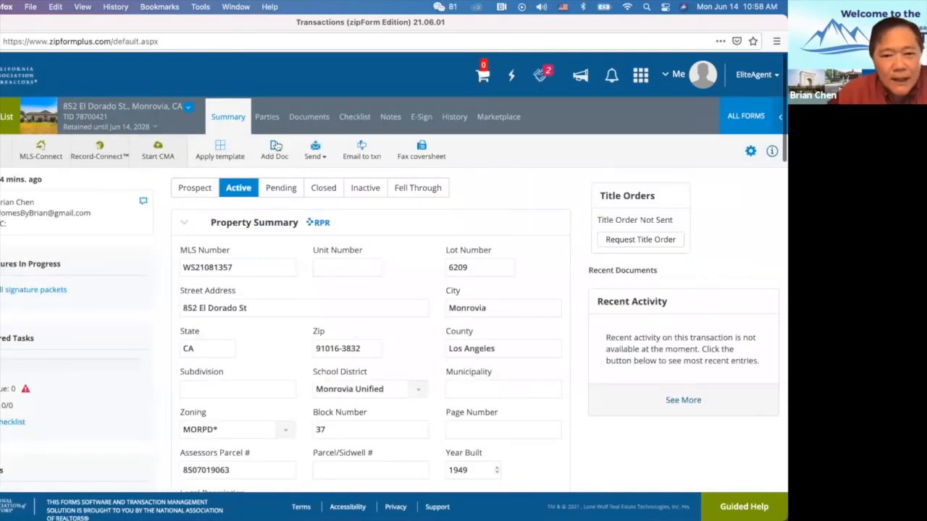
pyautogui.click(311, 120)
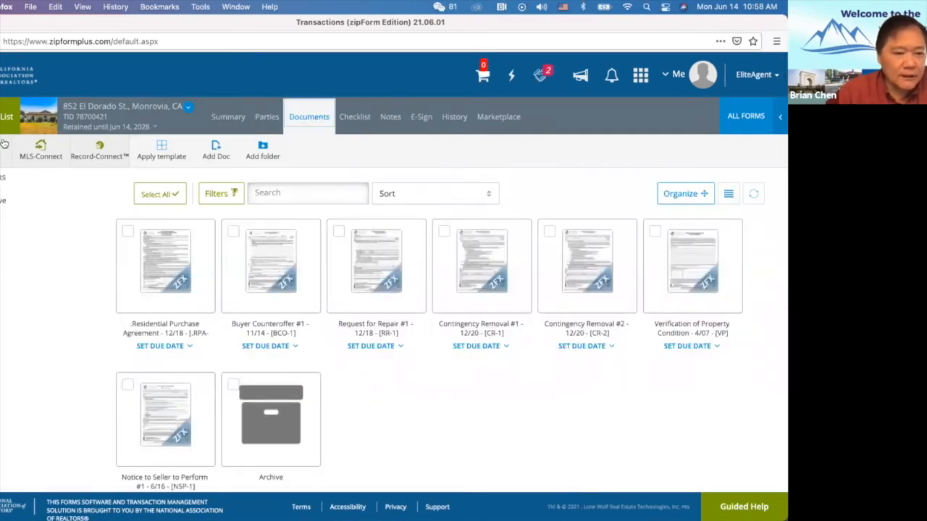
pyautogui.moveTo(130, 284)
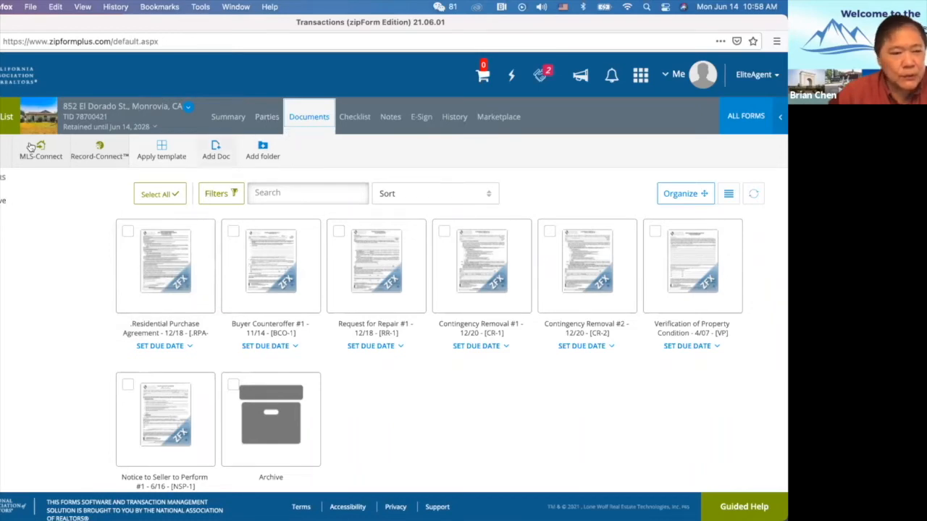
pyautogui.click(6, 117)
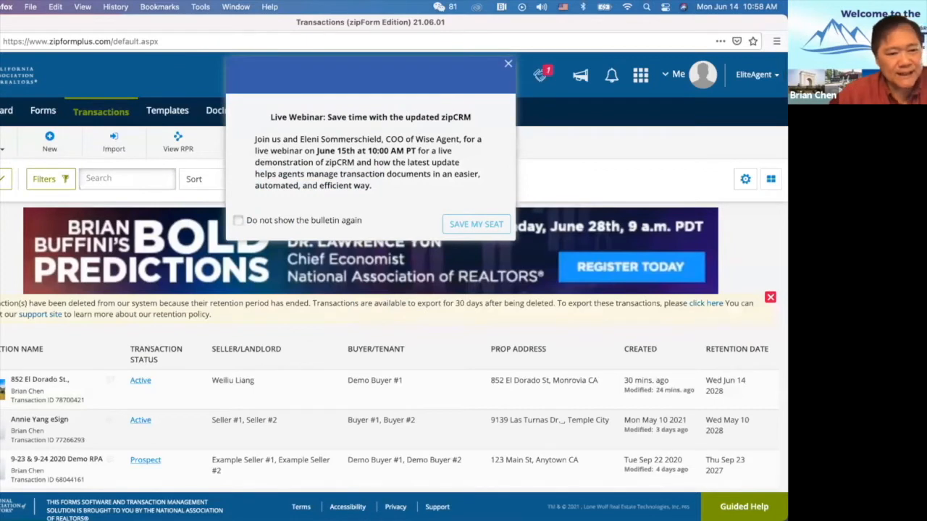
# Dismiss the Live Webinar bulletin and launch Forms Advisor from the tools list.
pyautogui.click(2, 150)
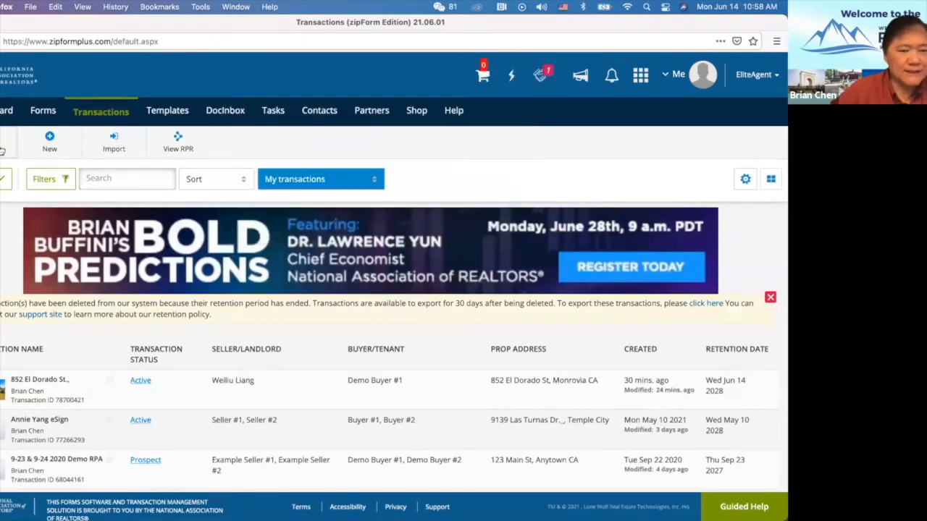
pyautogui.click(1, 149)
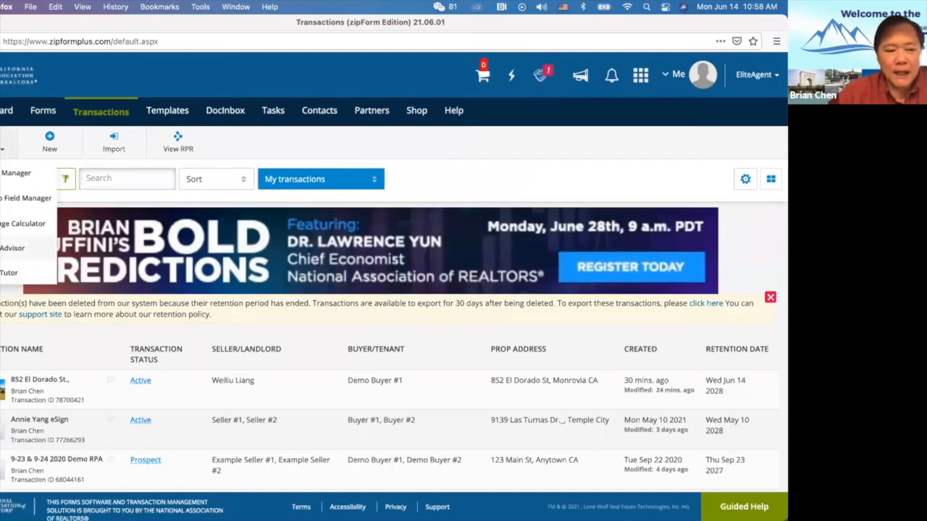
pyautogui.click(12, 247)
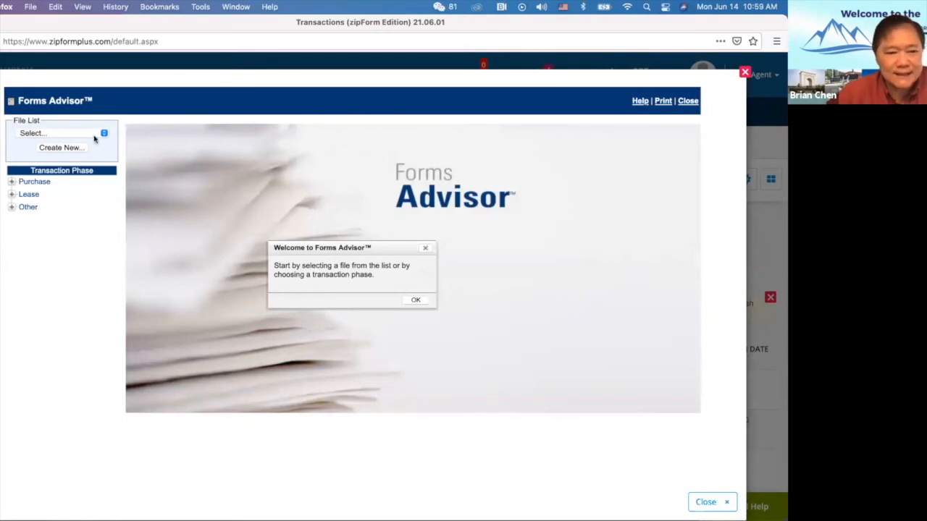
# Start the Purchase > Buyer Representation questionnaire and review its Property, My Client and Transaction answers.
pyautogui.click(35, 182)
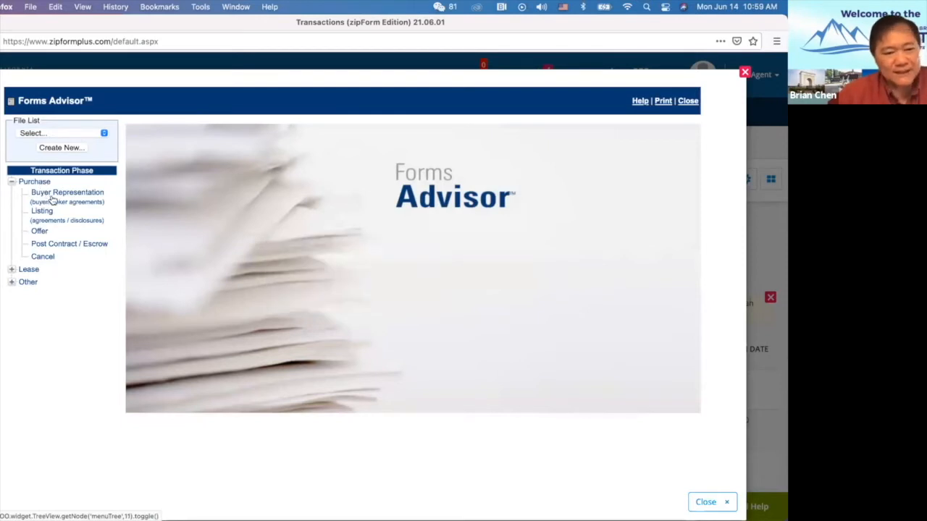
pyautogui.click(53, 193)
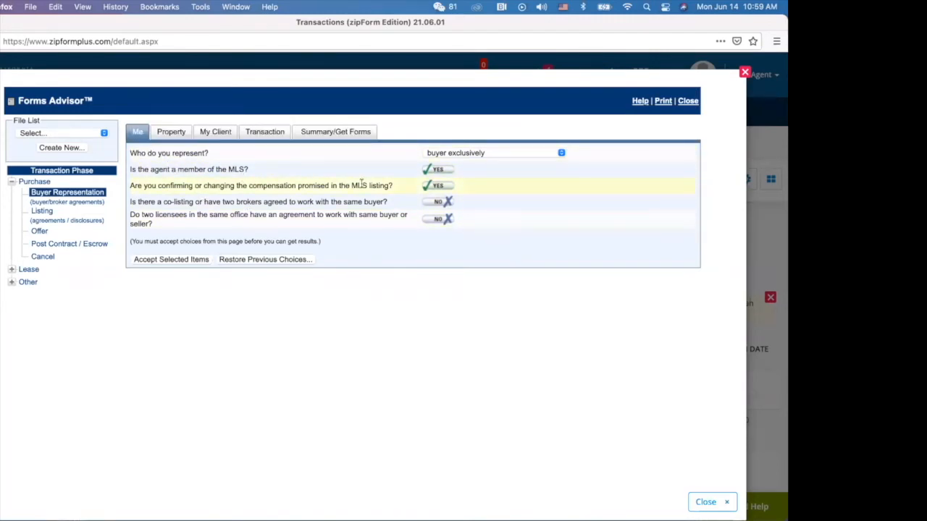
pyautogui.click(174, 133)
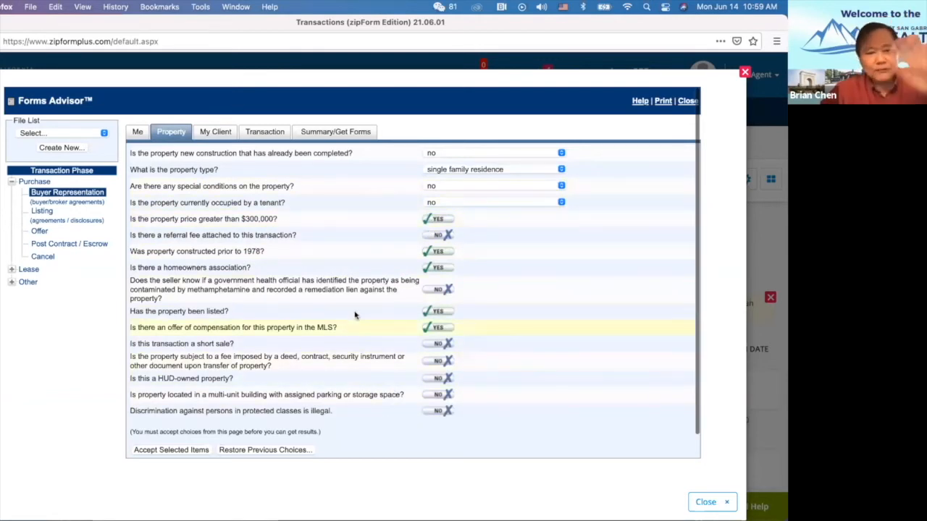
pyautogui.click(214, 131)
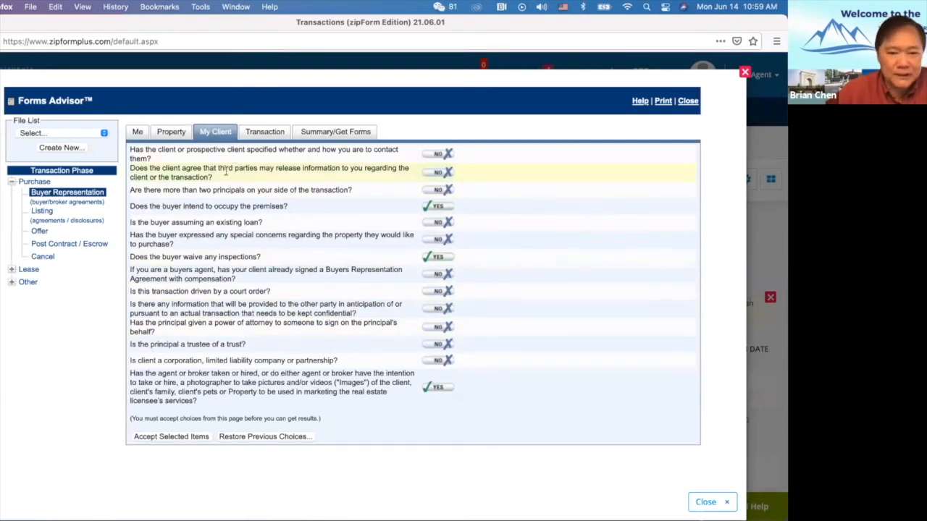
pyautogui.click(265, 136)
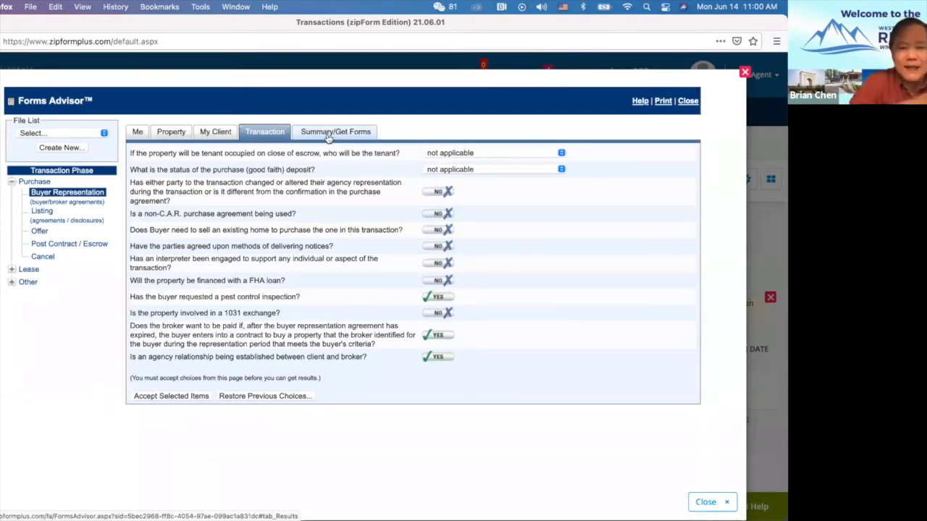
pyautogui.click(142, 134)
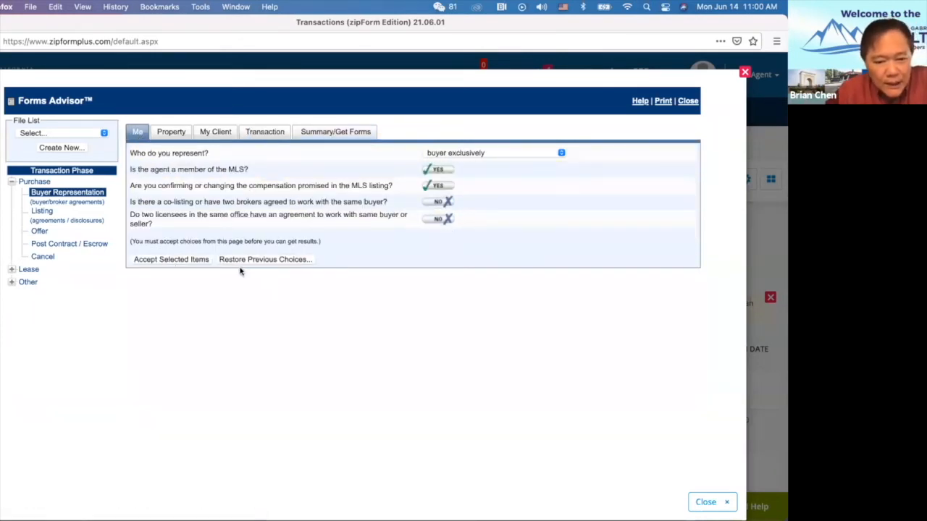
# Accept the selected items on the Me, Property, My Client and Transaction tabs to reach the Summary.
pyautogui.click(174, 259)
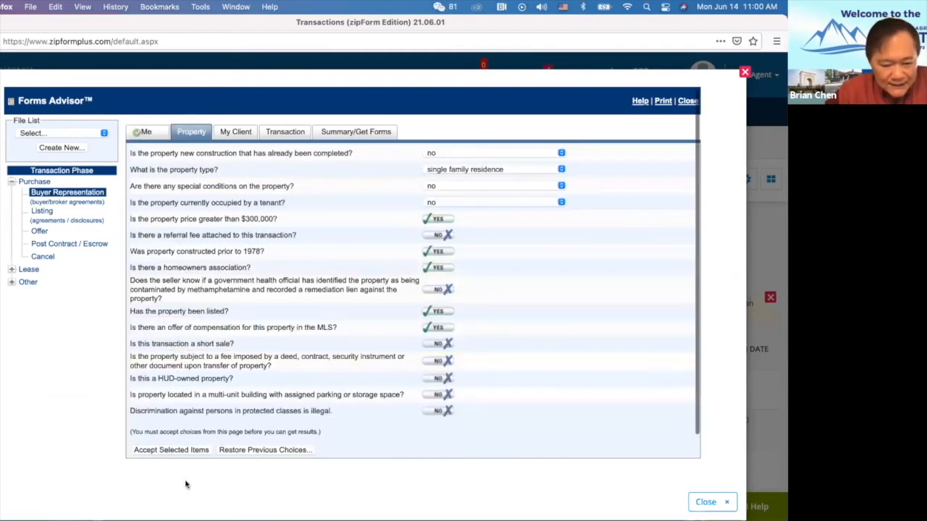
pyautogui.click(183, 450)
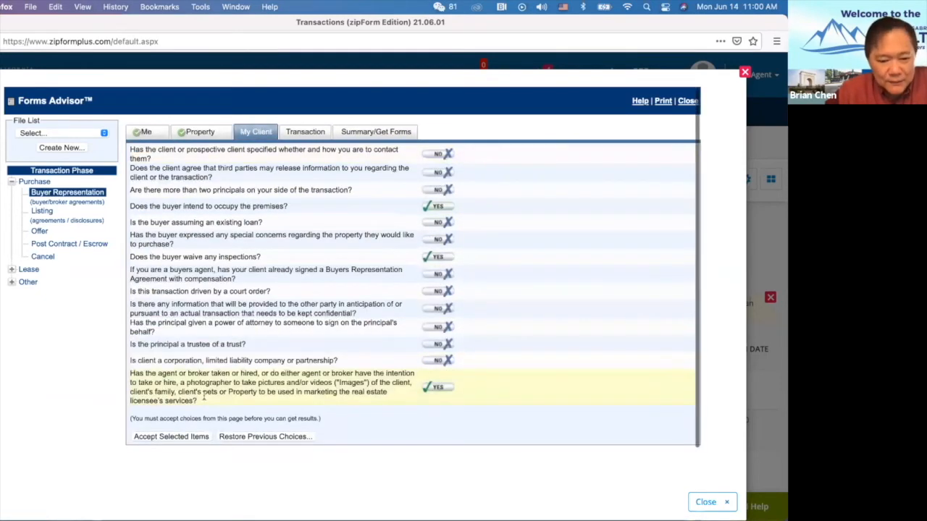
pyautogui.click(162, 437)
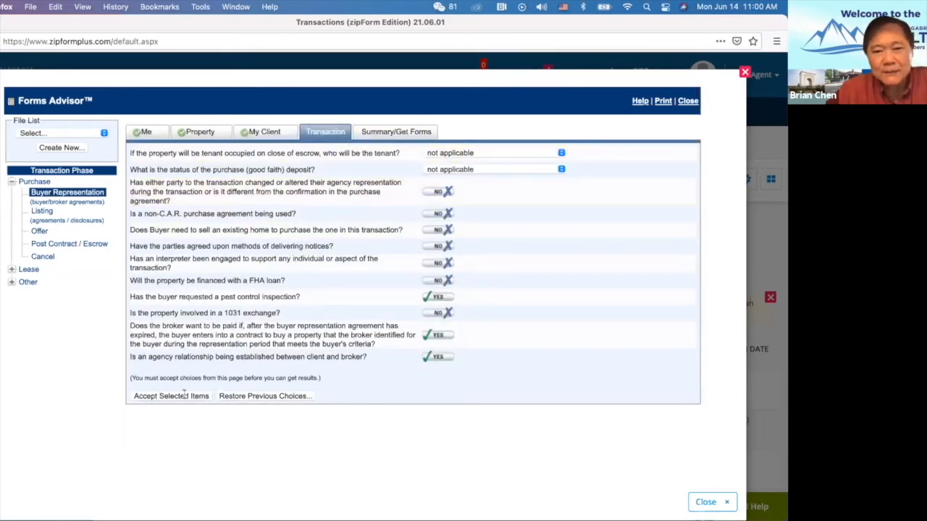
pyautogui.click(170, 396)
pyautogui.scroll(-10, 376, 311)
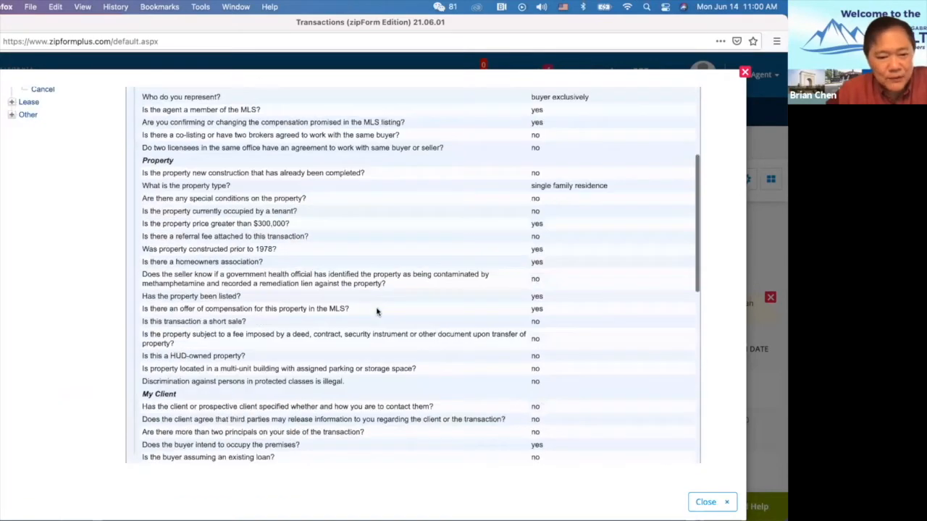
# Agree to the summary and save the answers as a new file named 'Demo 6-14'.
pyautogui.click(679, 375)
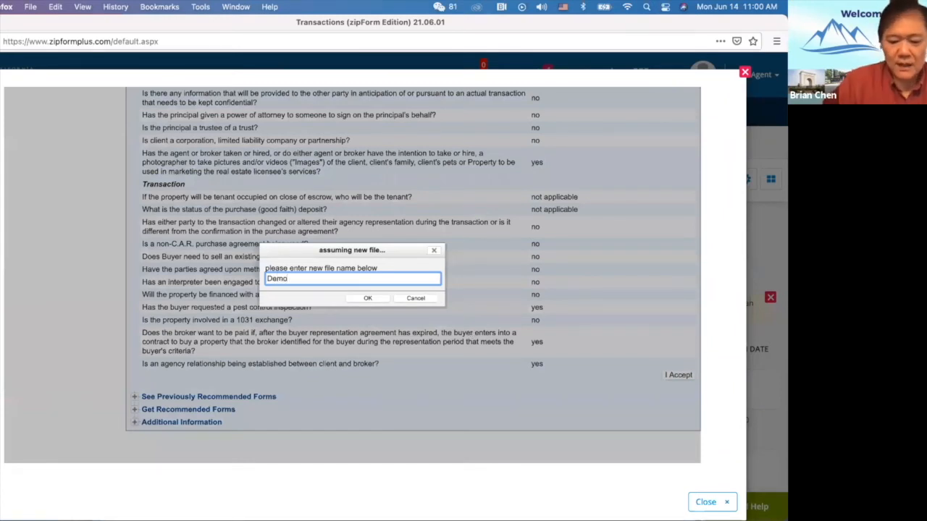
pyautogui.write('Demo 6-14')
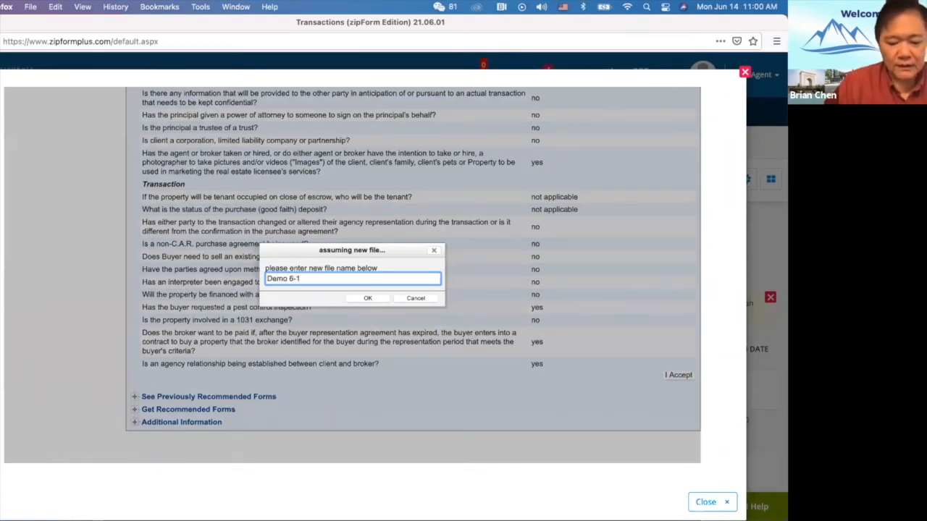
pyautogui.click(368, 298)
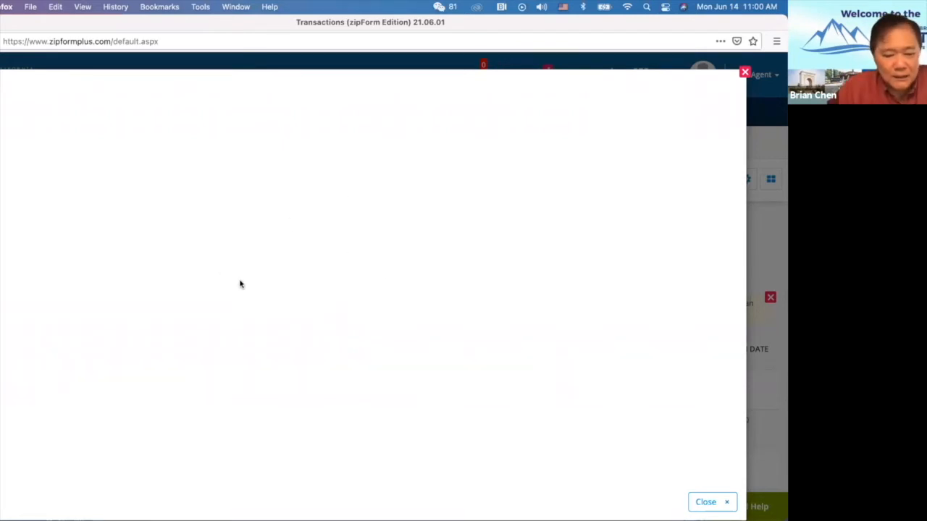
# Scroll the Get Recommended Forms table, then collapse and re-expand the section.
pyautogui.scroll(-5, 277, 303)
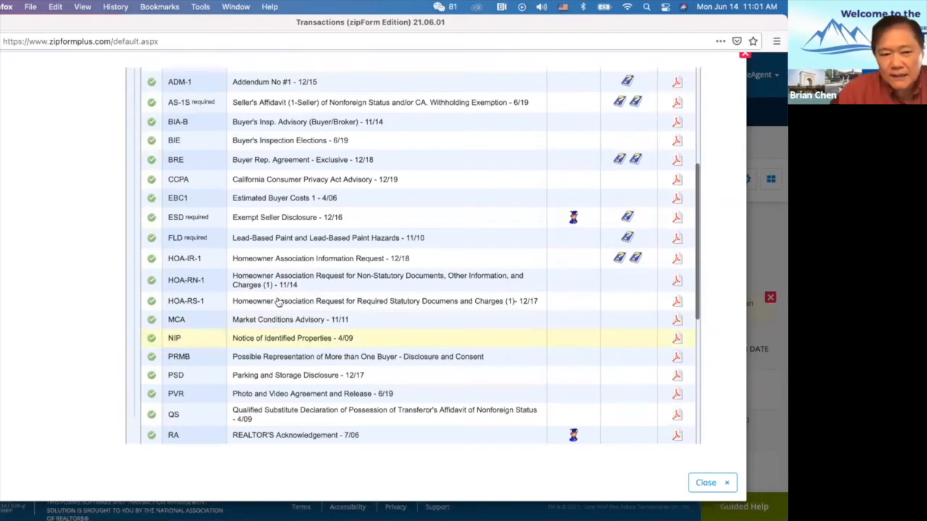
pyautogui.scroll(5, 277, 302)
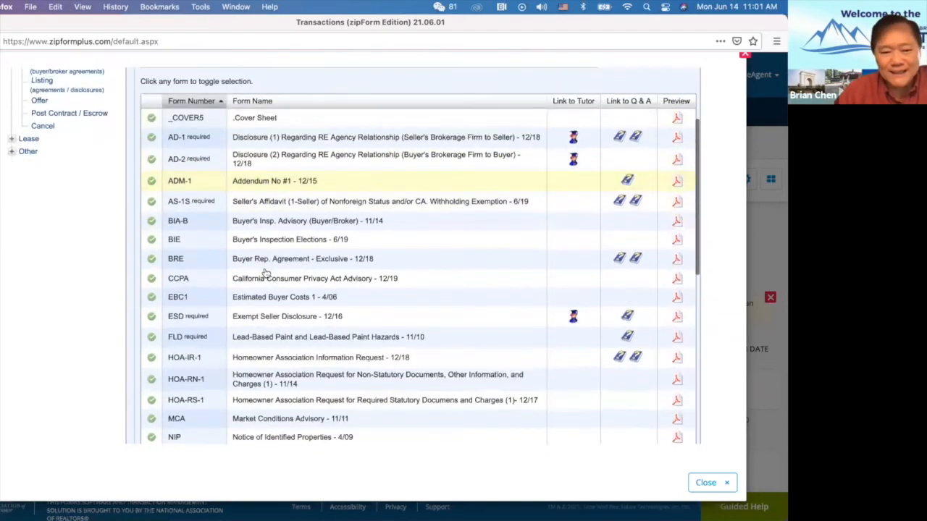
pyautogui.scroll(-10, 266, 273)
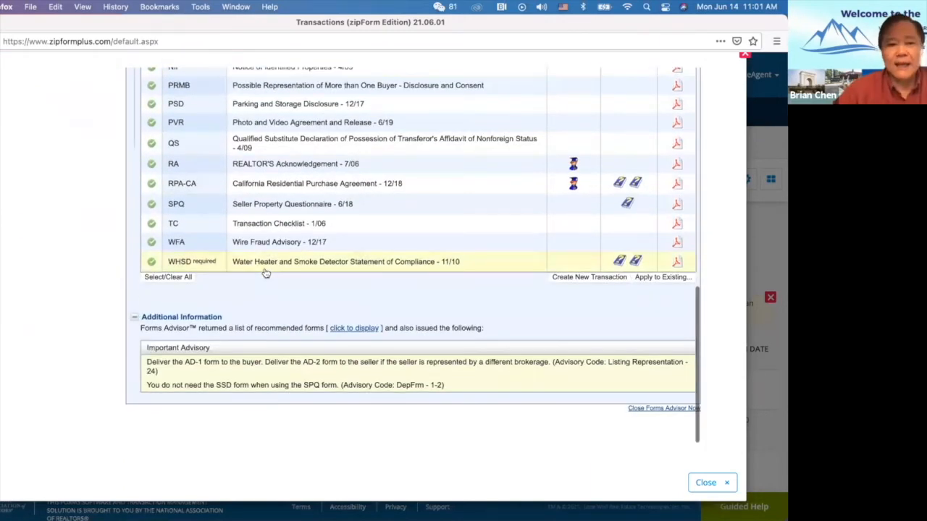
pyautogui.scroll(10, 266, 273)
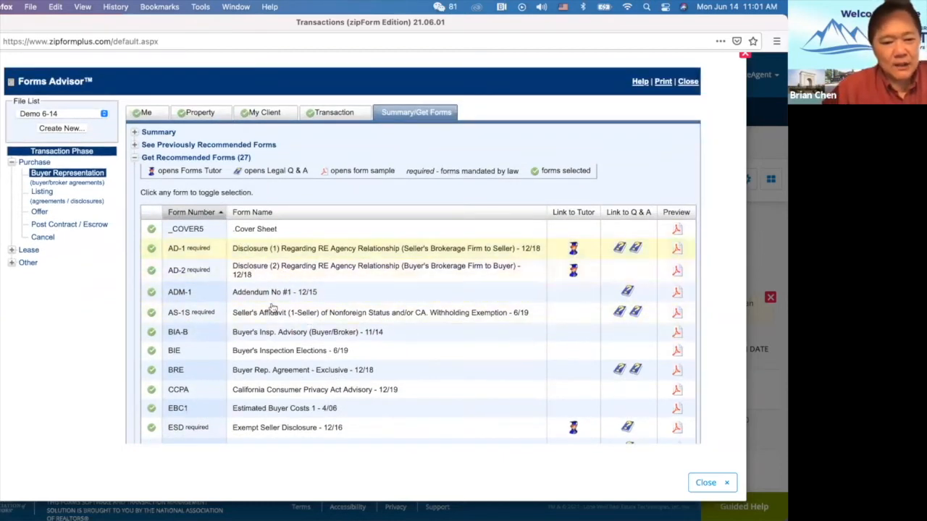
pyautogui.scroll(-8, 271, 308)
pyautogui.scroll(-3, 286, 350)
pyautogui.scroll(8, 286, 350)
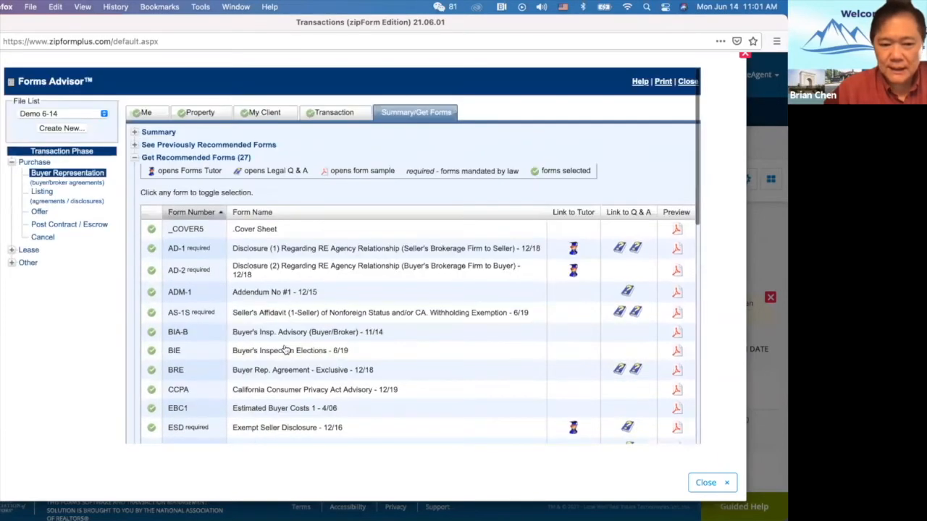
pyautogui.click(134, 159)
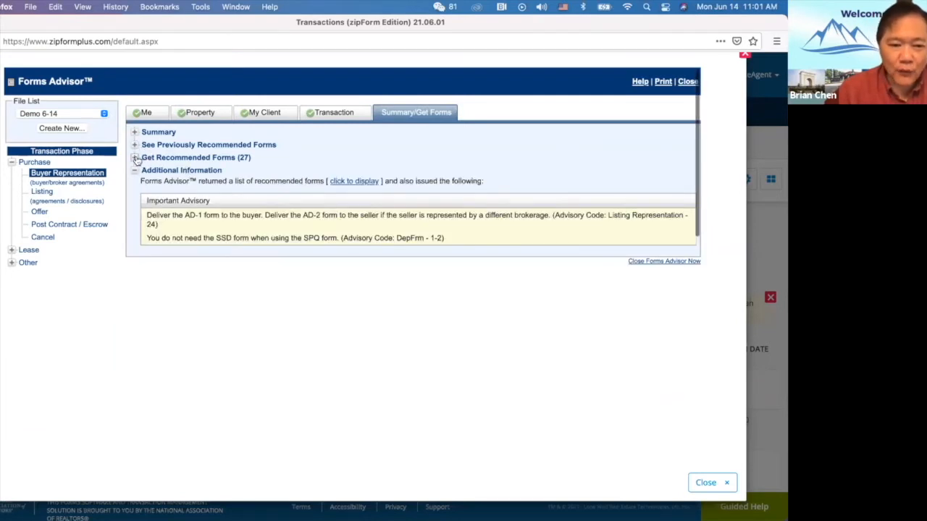
pyautogui.click(136, 159)
# Look through the 27 recommended forms, including AD-1, AD-2 and BRE, and the Additional Information notes.
pyautogui.scroll(-5, 301, 362)
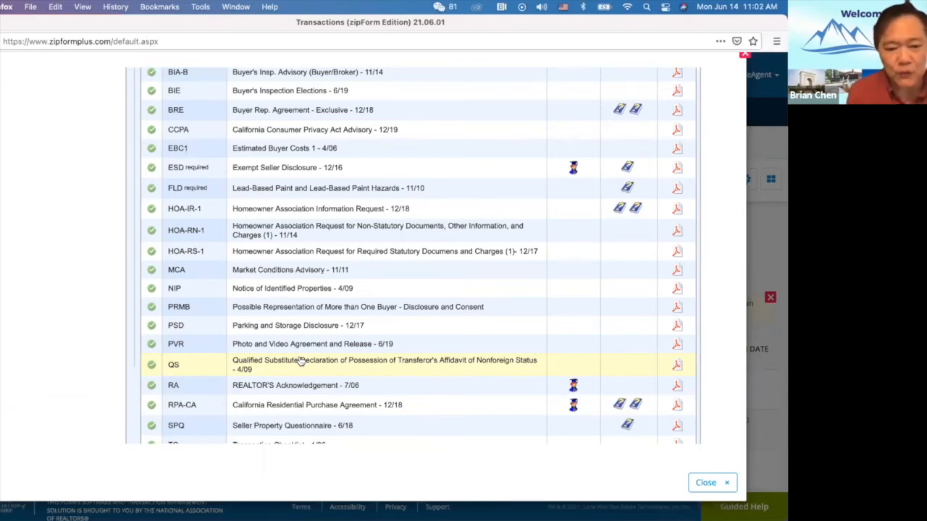
pyautogui.scroll(3, 310, 250)
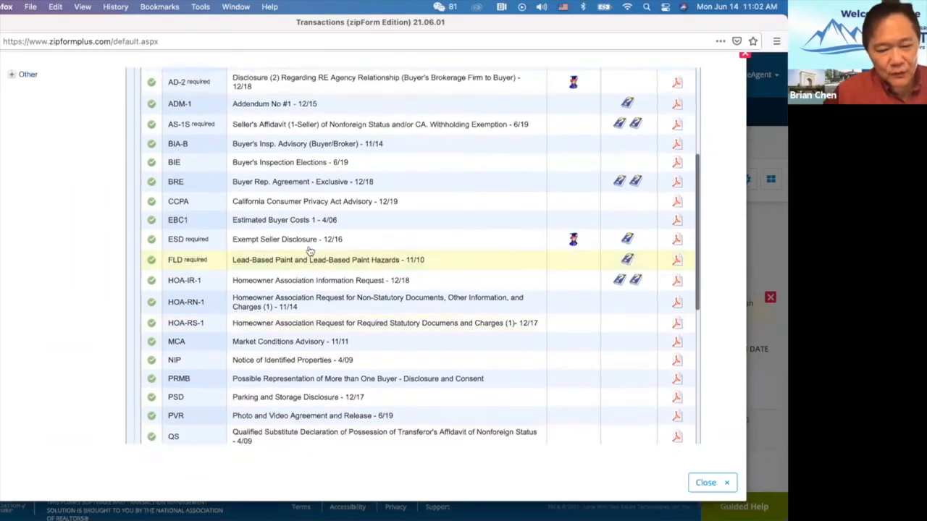
pyautogui.scroll(-7, 310, 250)
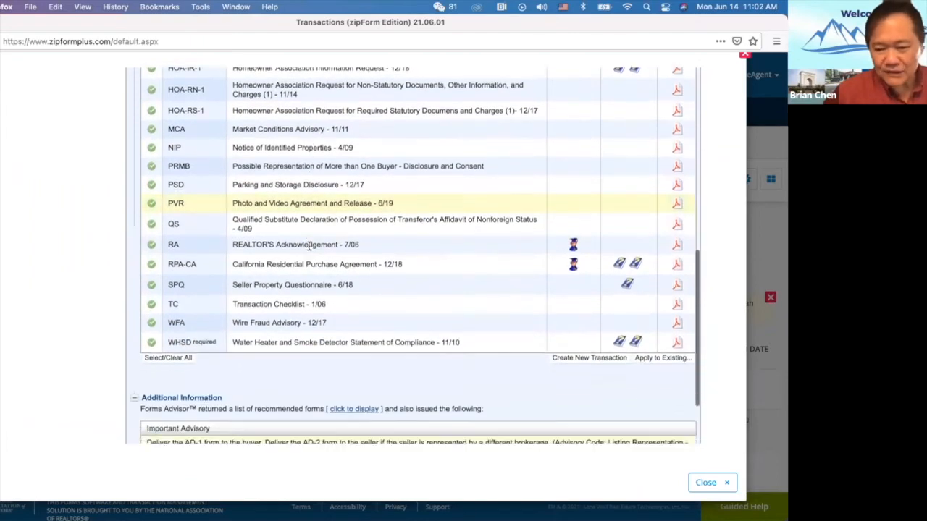
pyautogui.scroll(1, 310, 250)
pyautogui.scroll(2, 310, 250)
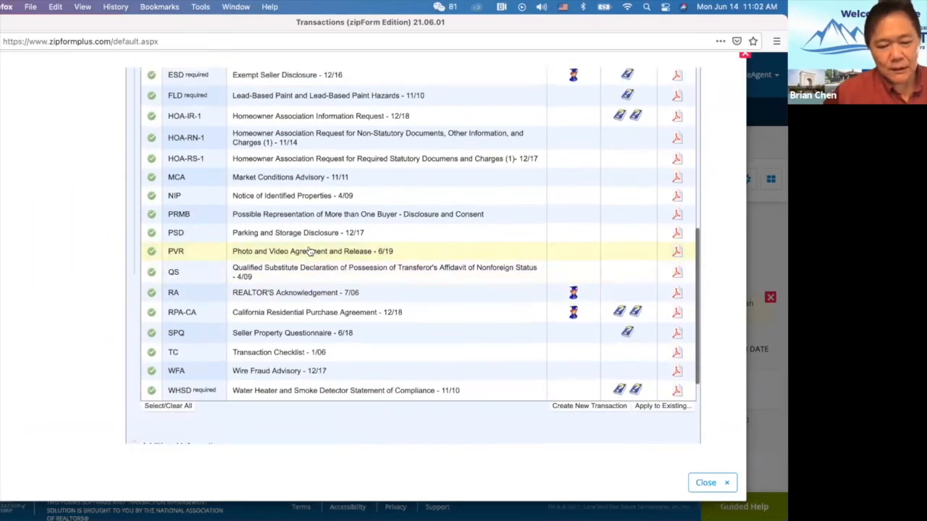
pyautogui.scroll(10, 310, 251)
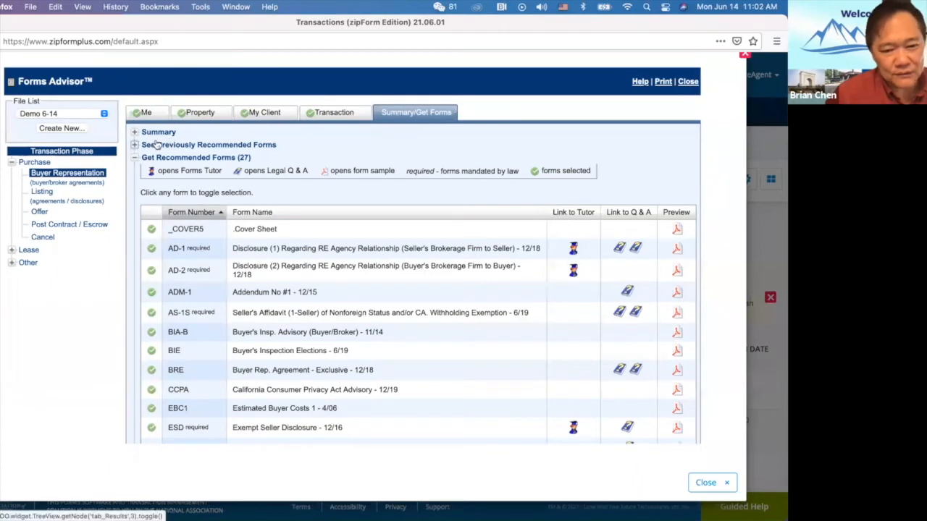
pyautogui.scroll(-10, 442, 272)
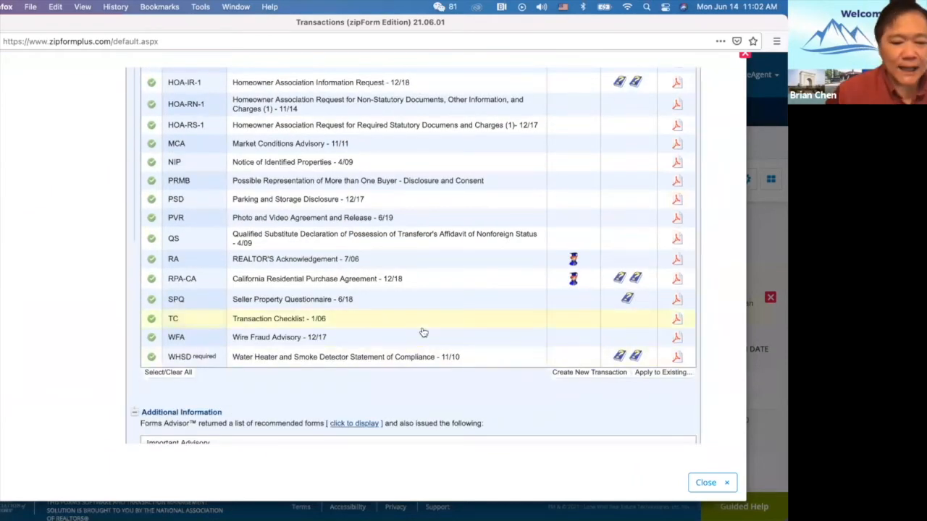
pyautogui.scroll(8, 422, 332)
pyautogui.scroll(3, 420, 333)
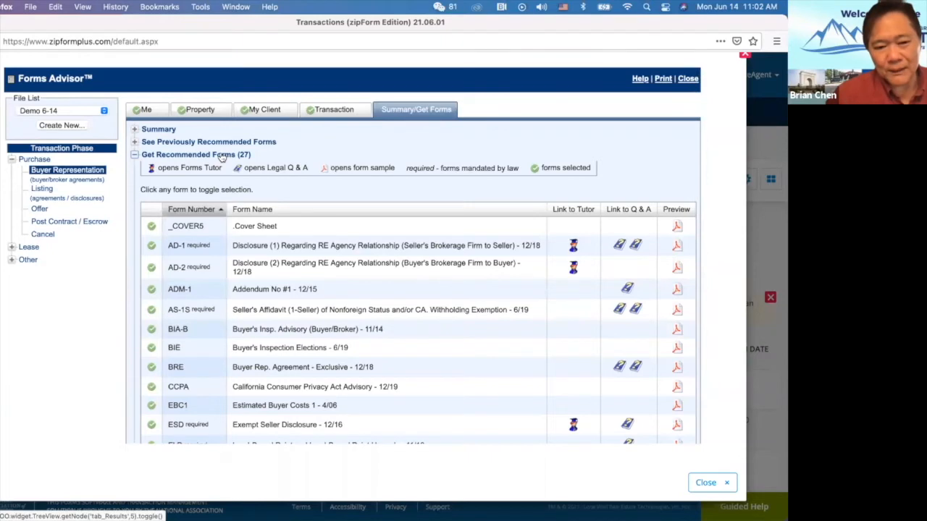
pyautogui.scroll(-3, 261, 265)
pyautogui.scroll(-3, 260, 267)
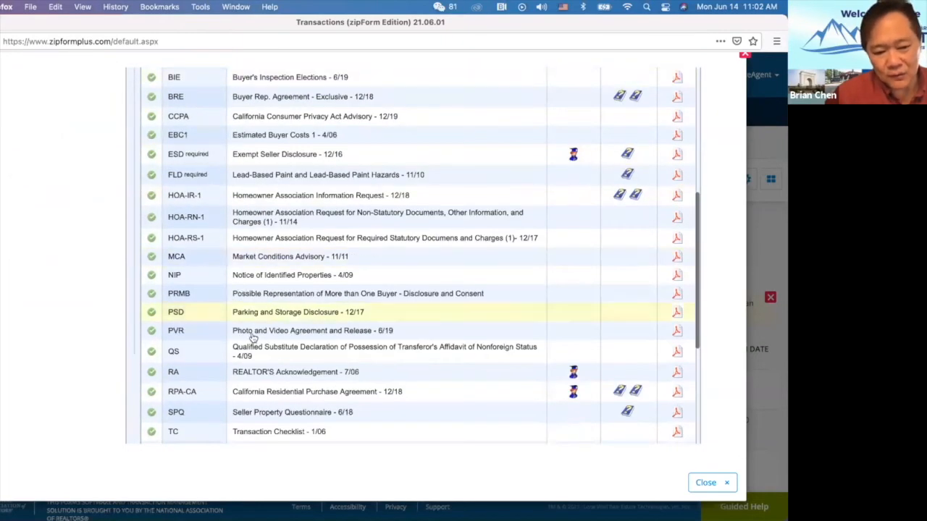
pyautogui.scroll(-2, 249, 345)
pyautogui.scroll(-2, 249, 408)
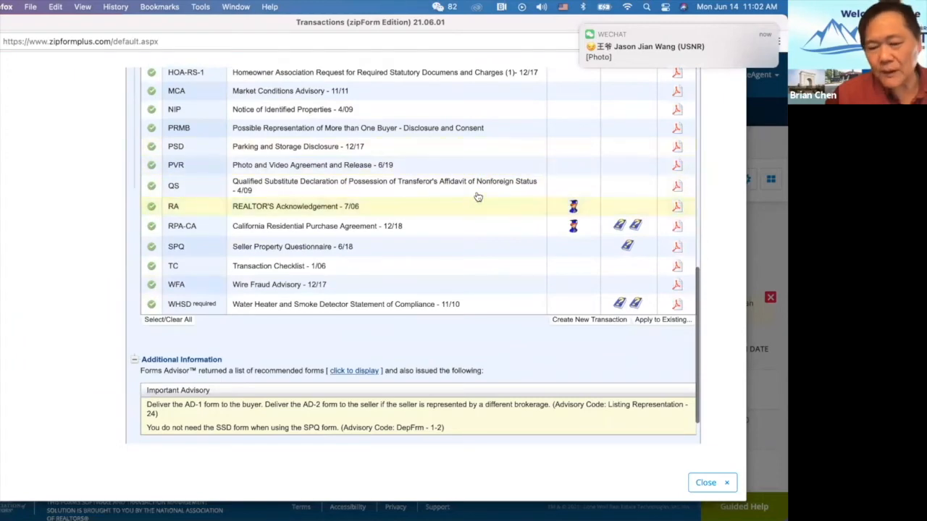
pyautogui.scroll(2, 478, 196)
pyautogui.scroll(5, 477, 196)
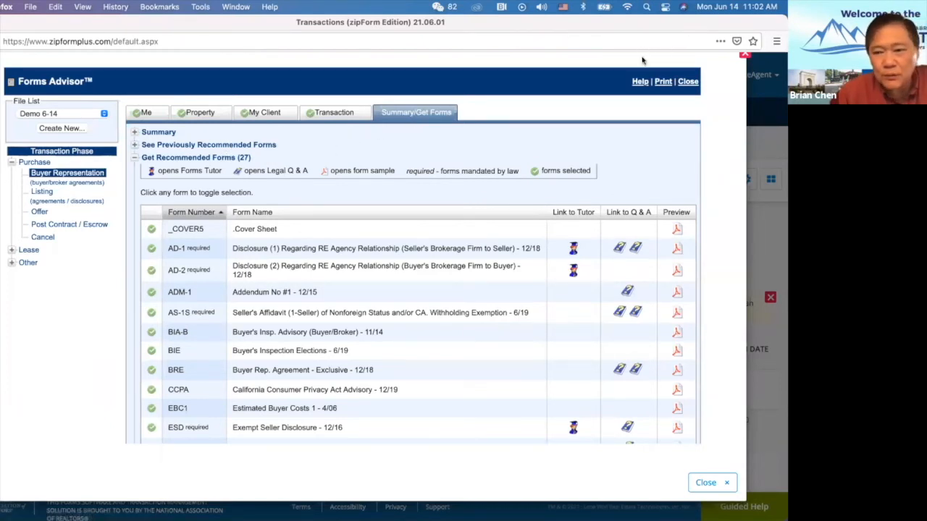
# Close Forms Advisor and launch the Mortgage Calculator from the tools list.
pyautogui.click(743, 54)
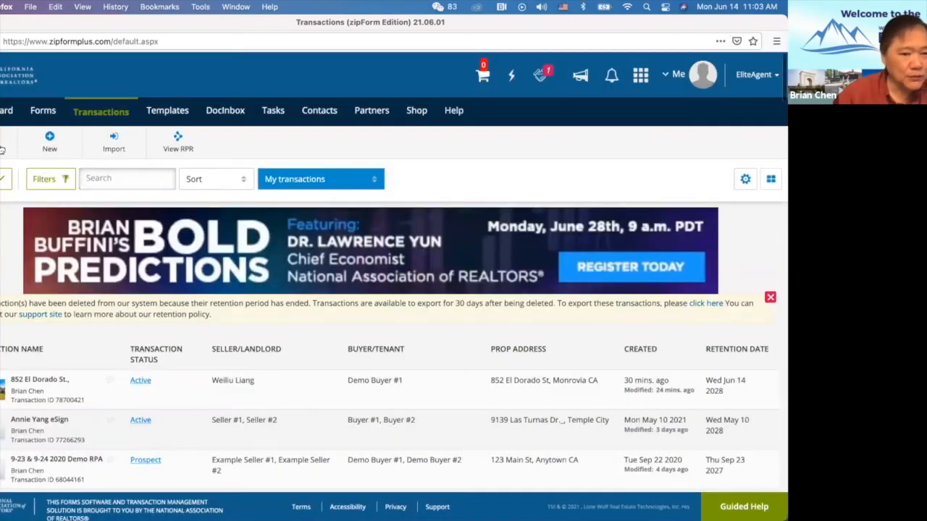
pyautogui.click(2, 150)
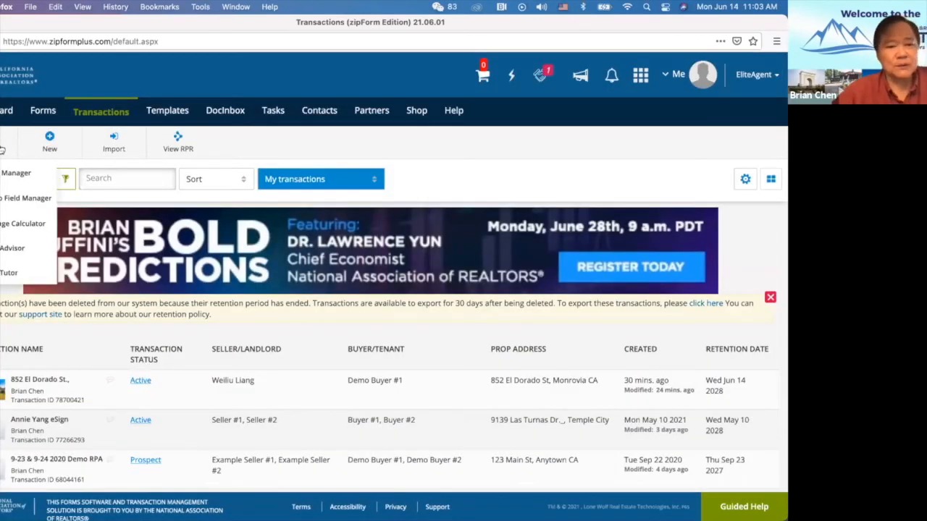
pyautogui.click(3, 226)
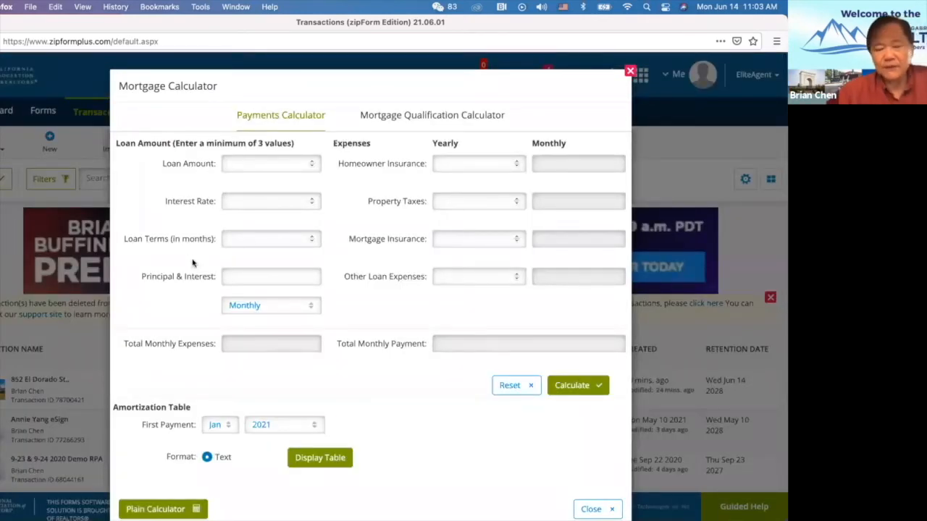
# Enter a 500000 loan at 3.25% over 360 months, giving $2,176.03 monthly principal and interest.
pyautogui.click(270, 165)
pyautogui.write('5')
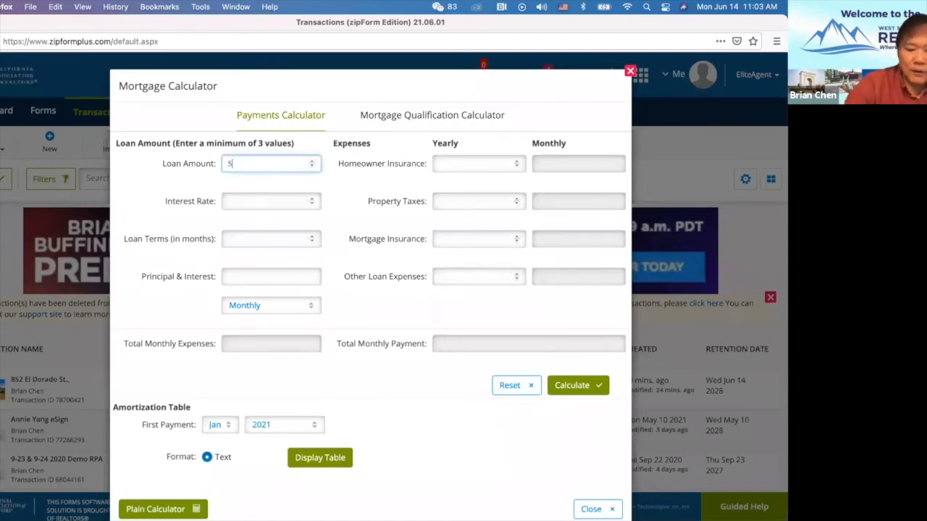
pyautogui.write('00000')
pyautogui.click(245, 201)
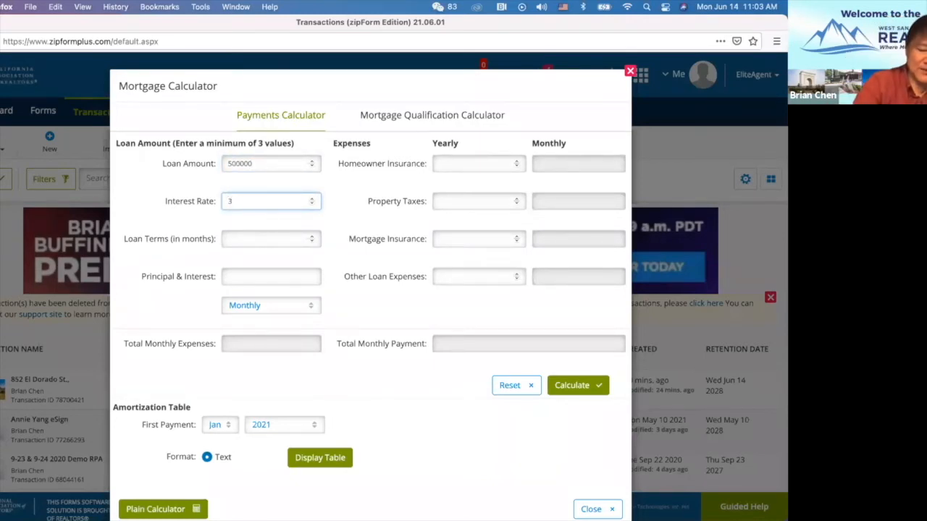
pyautogui.write('3.2')
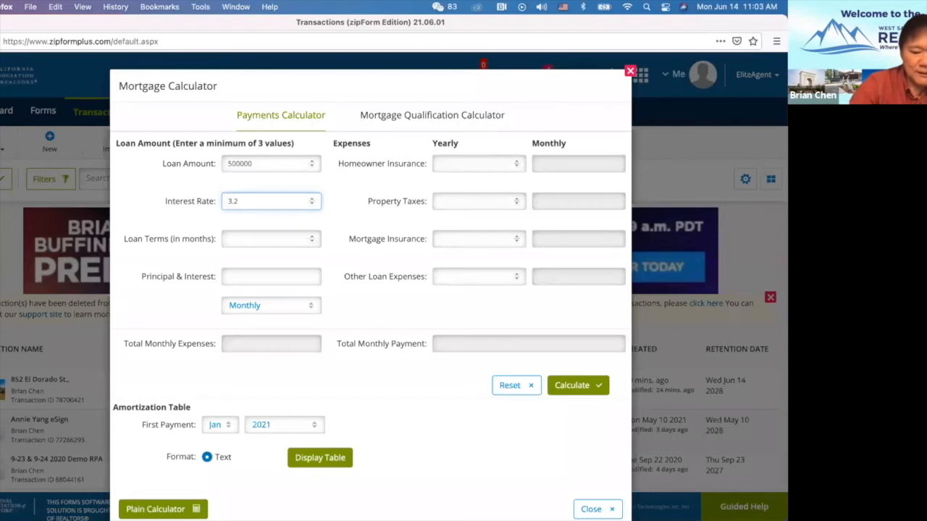
pyautogui.write('5')
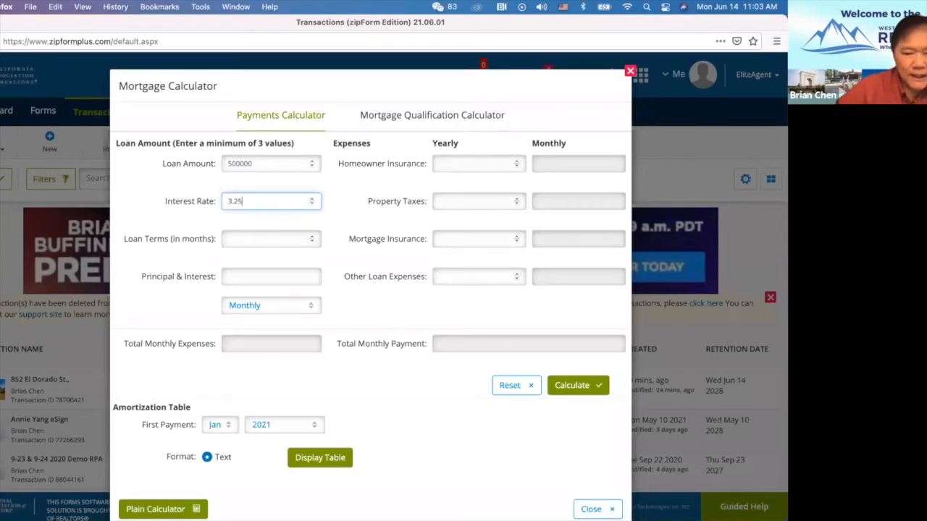
pyautogui.click(248, 238)
pyautogui.write('360')
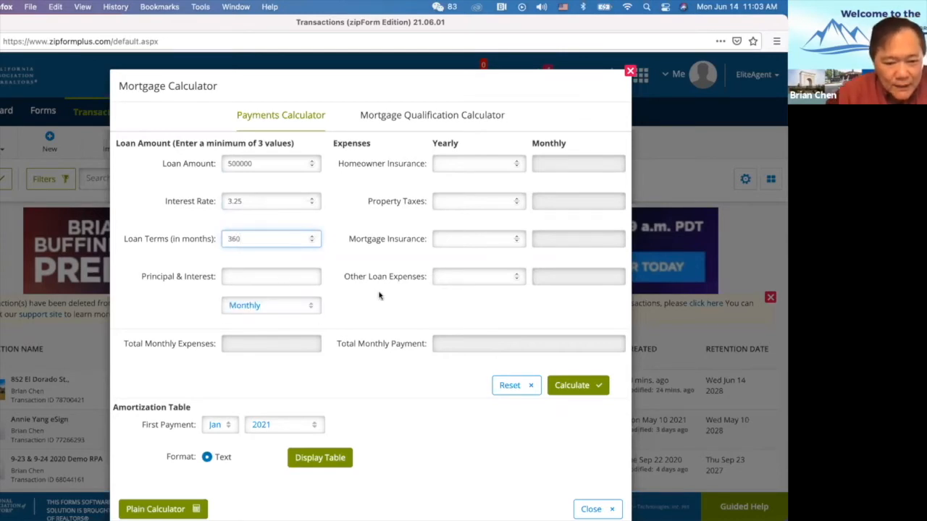
pyautogui.click(343, 295)
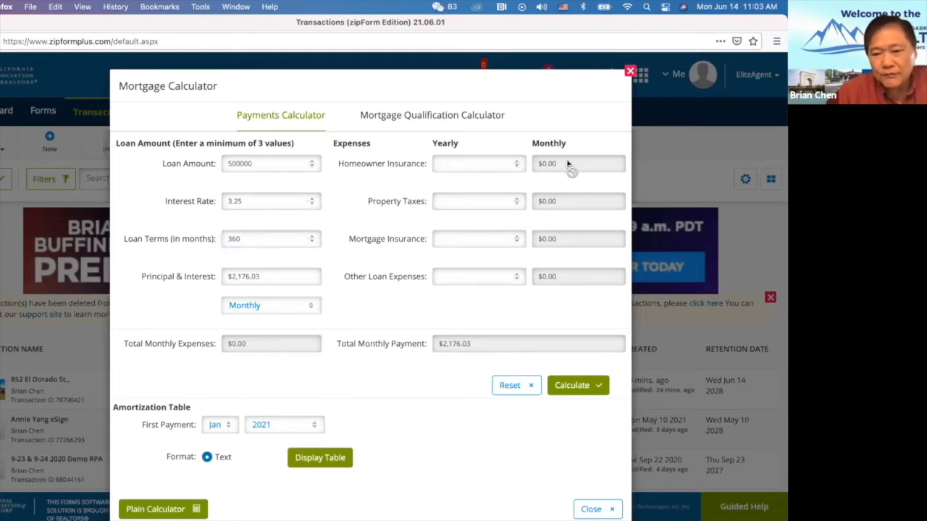
# Add 2500 yearly homeowner insurance ($208.33 monthly), raising the total monthly payment to $2,384.36.
pyautogui.click(485, 163)
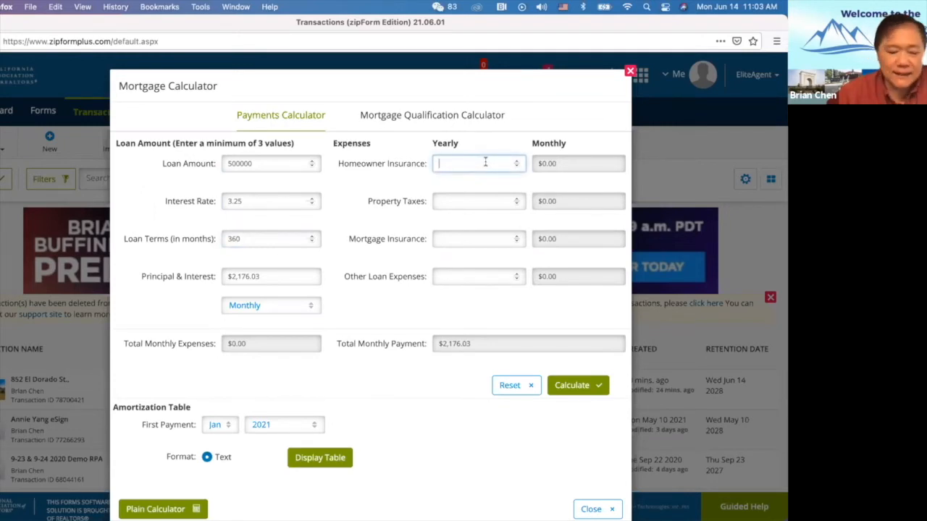
pyautogui.write('2')
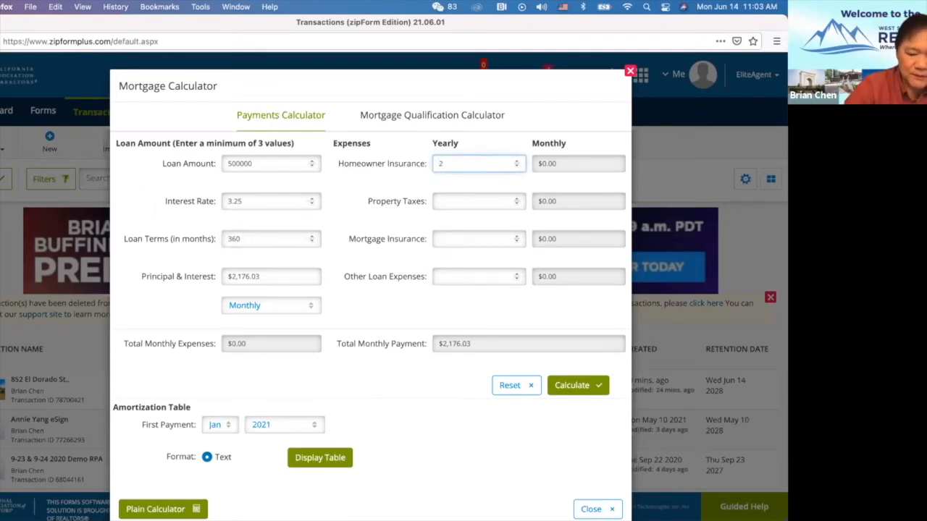
pyautogui.write('500')
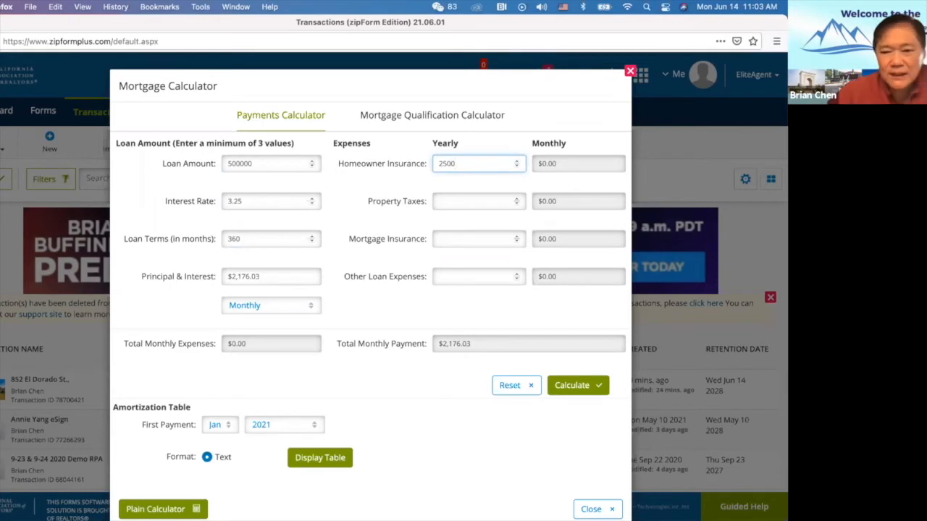
pyautogui.click(410, 184)
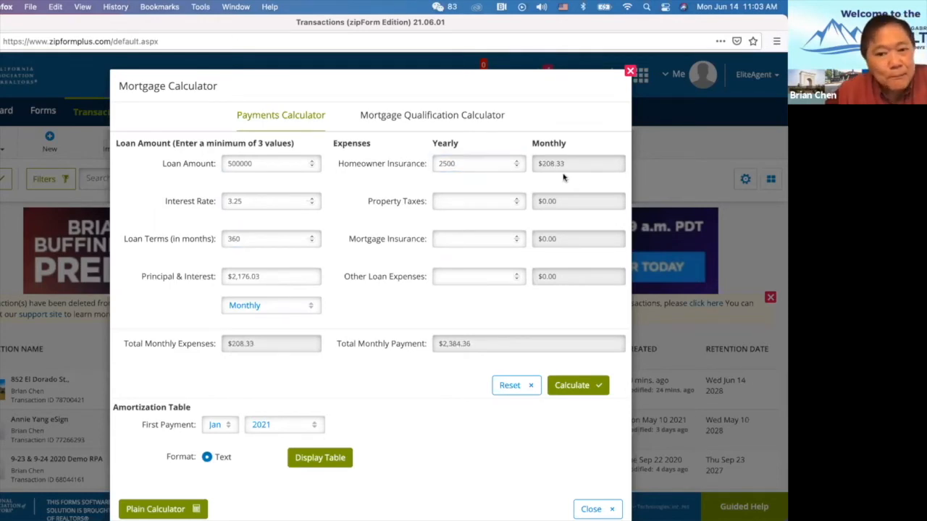
pyautogui.click(470, 202)
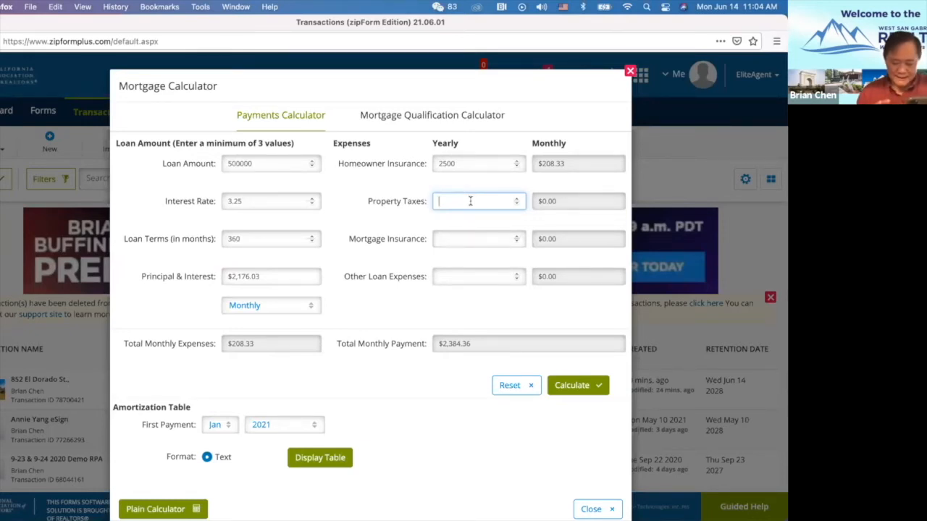
# Enter 11125 as yearly property taxes, bringing the total monthly payment to $3,311.44.
pyautogui.click(470, 200)
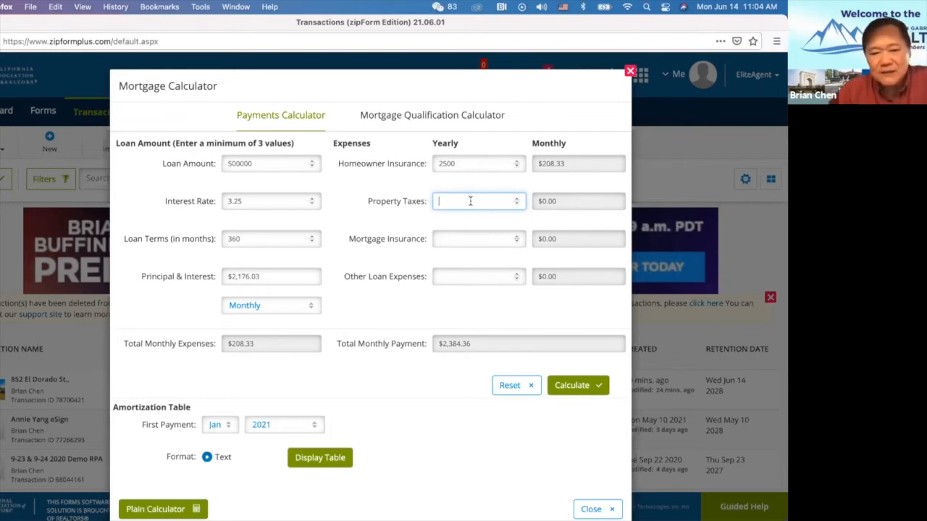
pyautogui.write('11125')
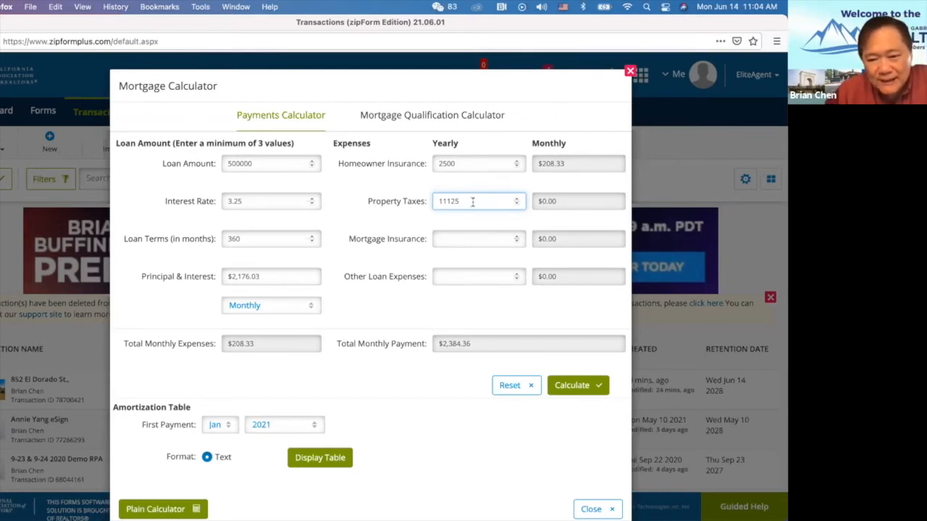
pyautogui.click(544, 318)
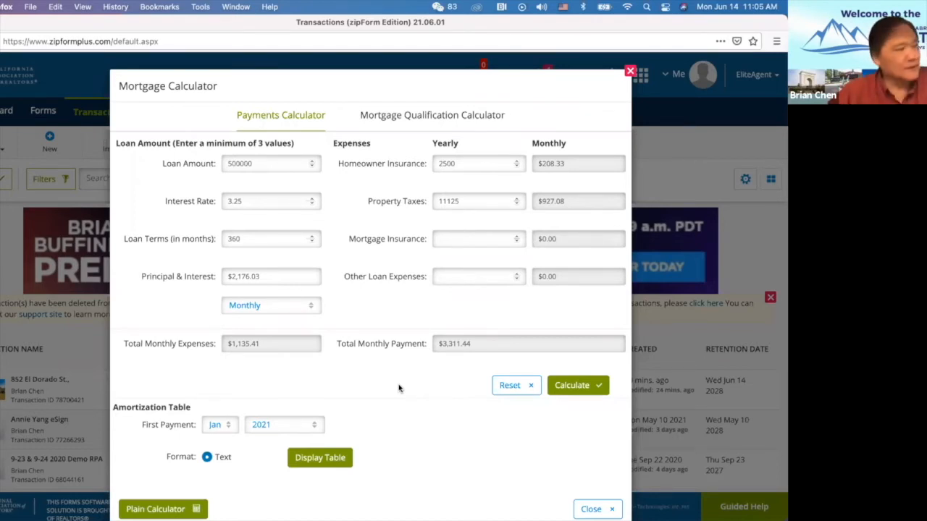
# Set the first payment month to Aug and generate the amortization table.
pyautogui.click(231, 427)
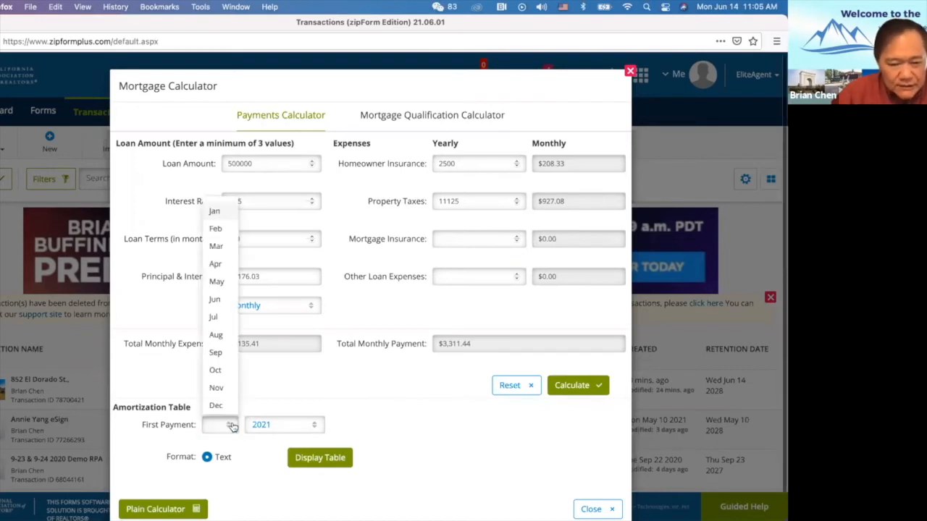
pyautogui.click(217, 336)
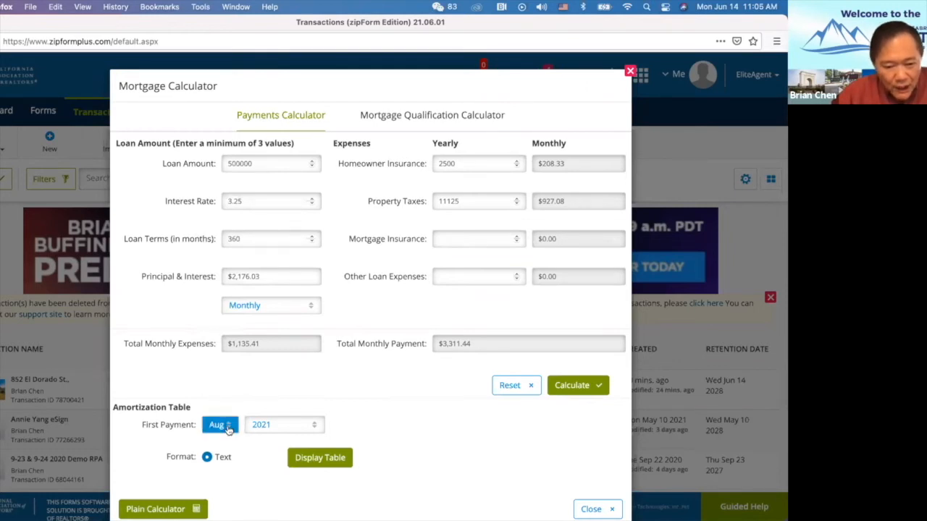
pyautogui.scroll(-1, 402, 417)
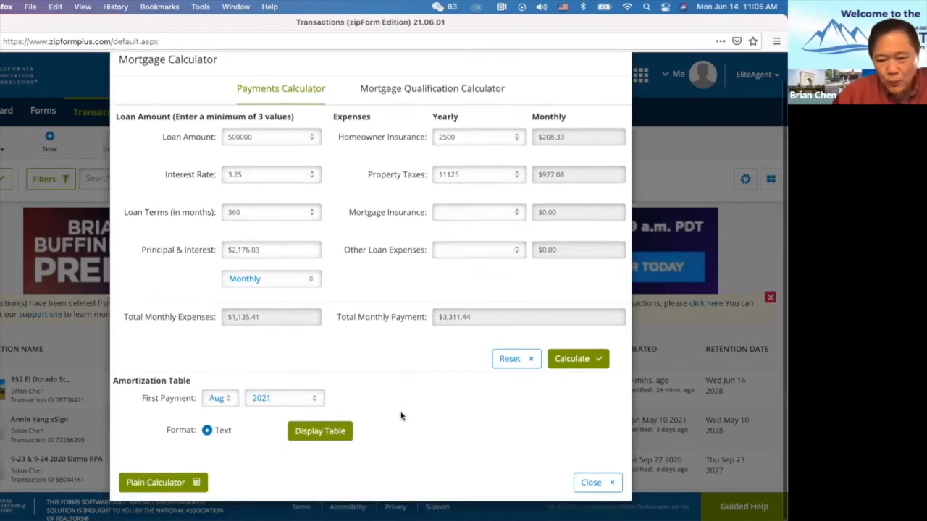
pyautogui.click(332, 432)
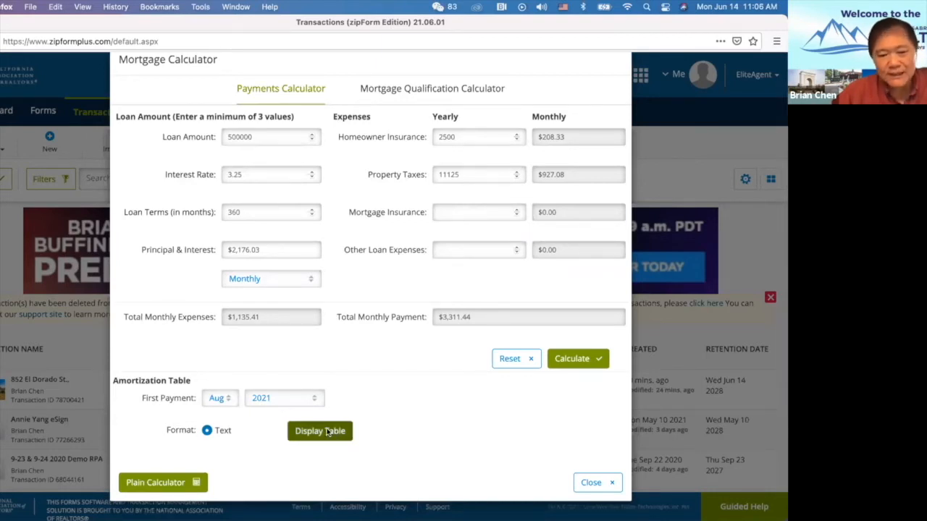
# Scroll through the amortization schedule, starting from the Sep 2021 balance of $499,178.14.
pyautogui.scroll(-5, 345, 359)
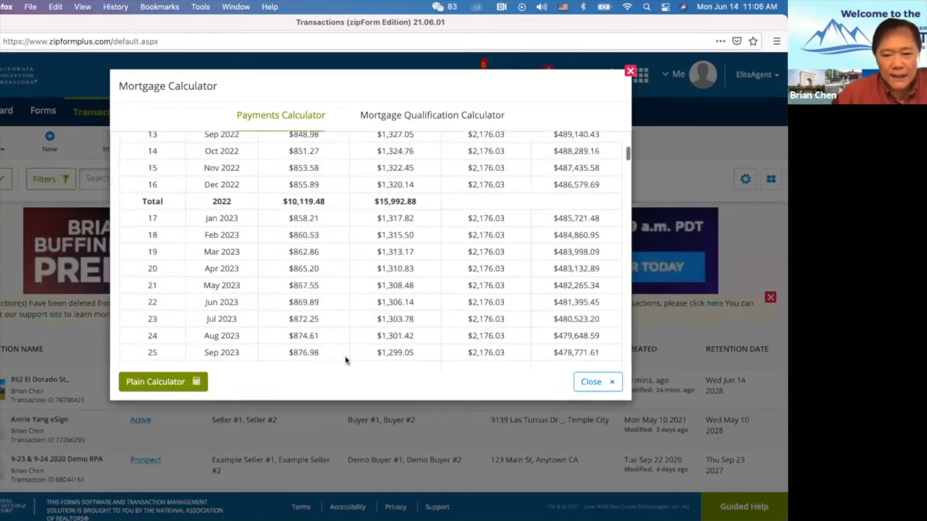
pyautogui.scroll(5, 346, 358)
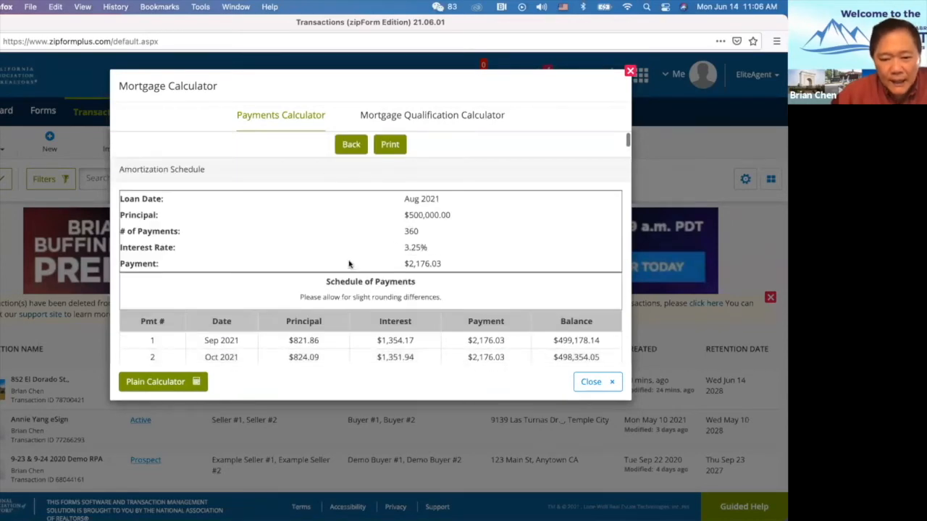
pyautogui.scroll(-5, 350, 263)
pyautogui.scroll(-20, 348, 264)
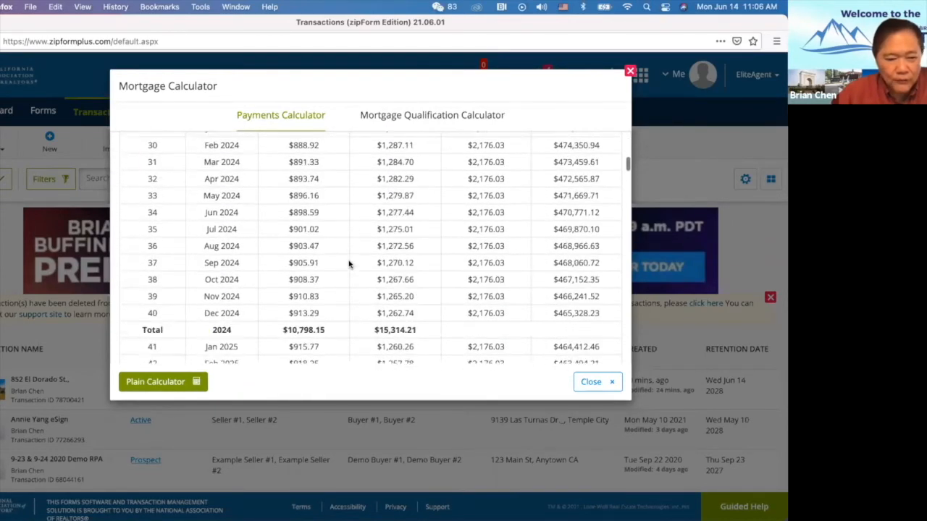
pyautogui.scroll(-20, 348, 264)
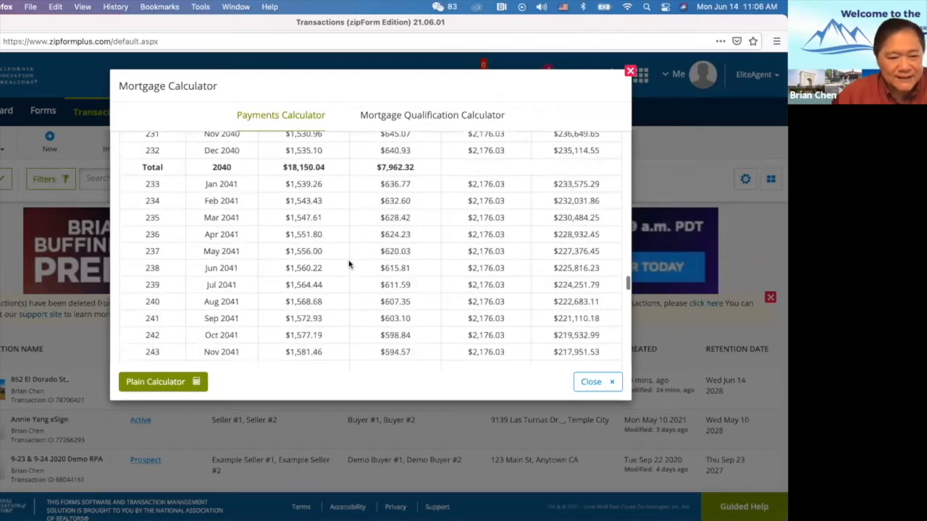
pyautogui.scroll(-5, 349, 265)
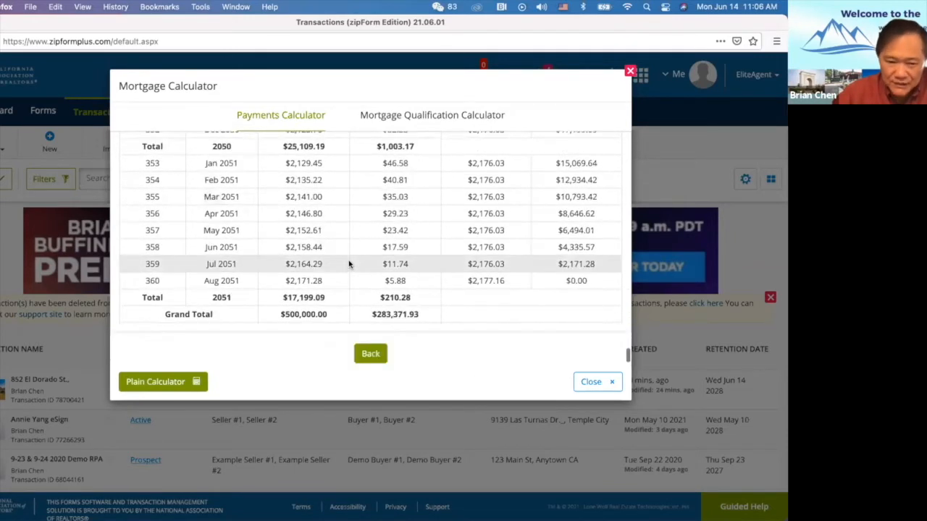
pyautogui.scroll(20, 317, 186)
pyautogui.scroll(20, 316, 186)
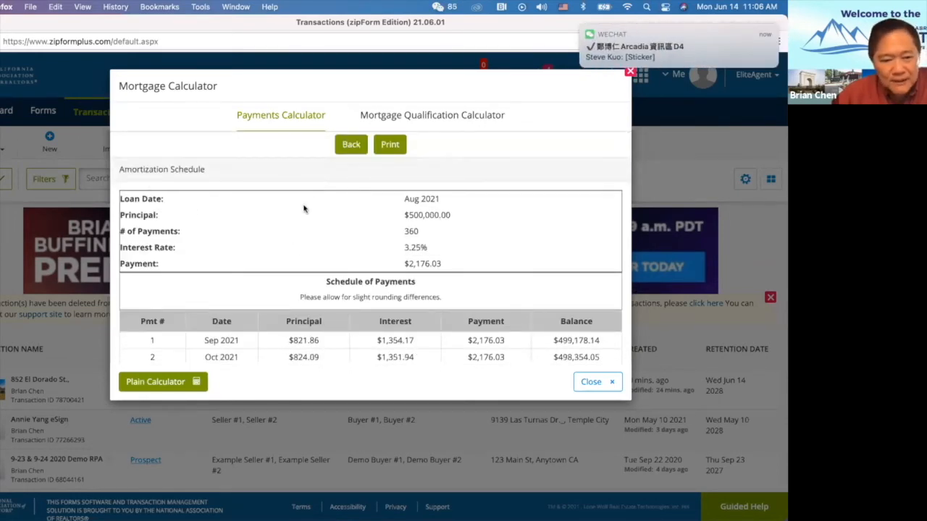
pyautogui.scroll(-2, 307, 235)
pyautogui.scroll(-2, 305, 235)
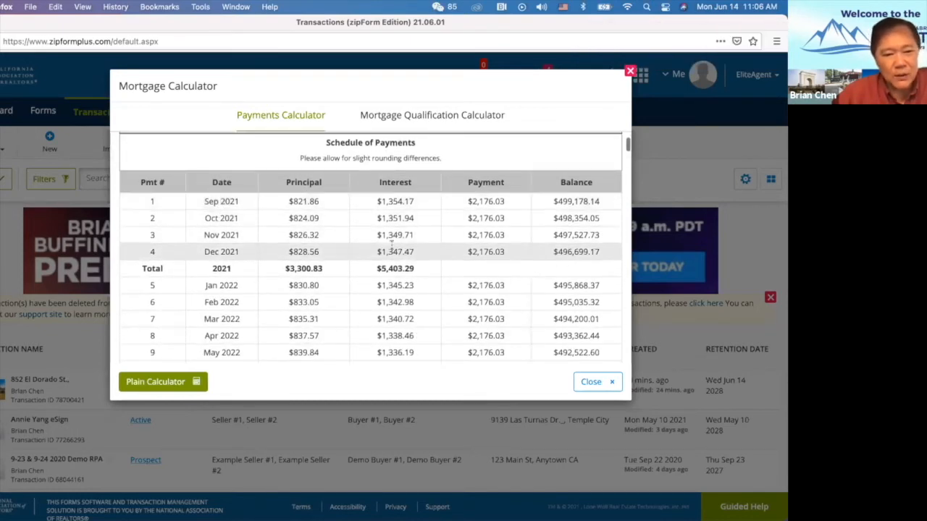
pyautogui.scroll(1, 346, 239)
pyautogui.scroll(-2, 346, 239)
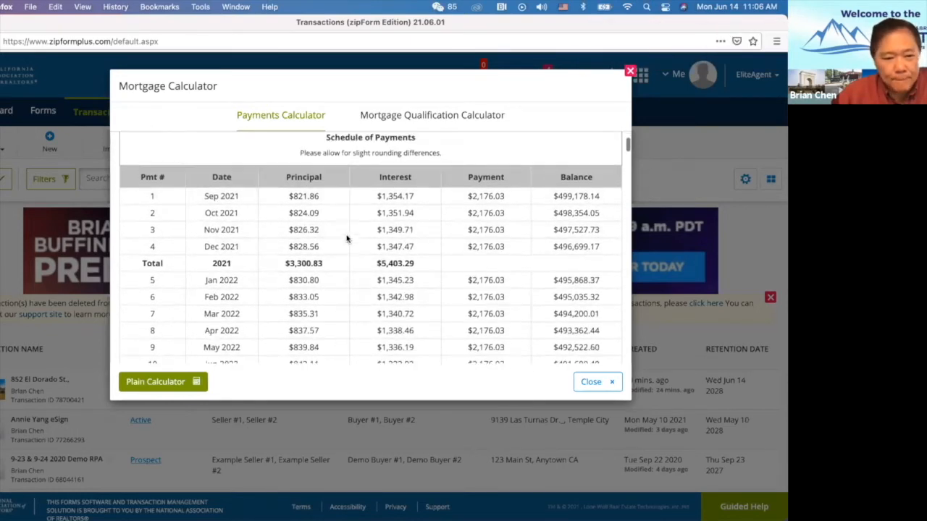
pyautogui.scroll(1, 466, 247)
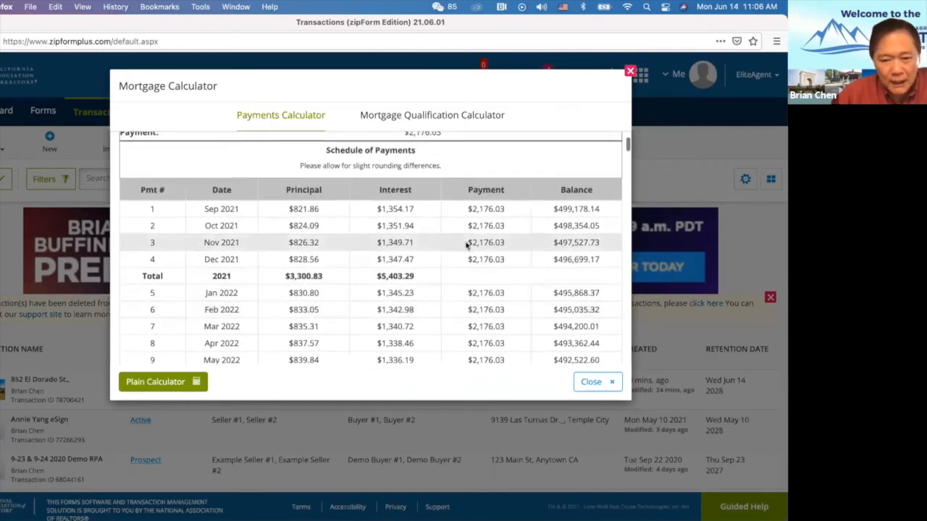
pyautogui.scroll(4, 455, 223)
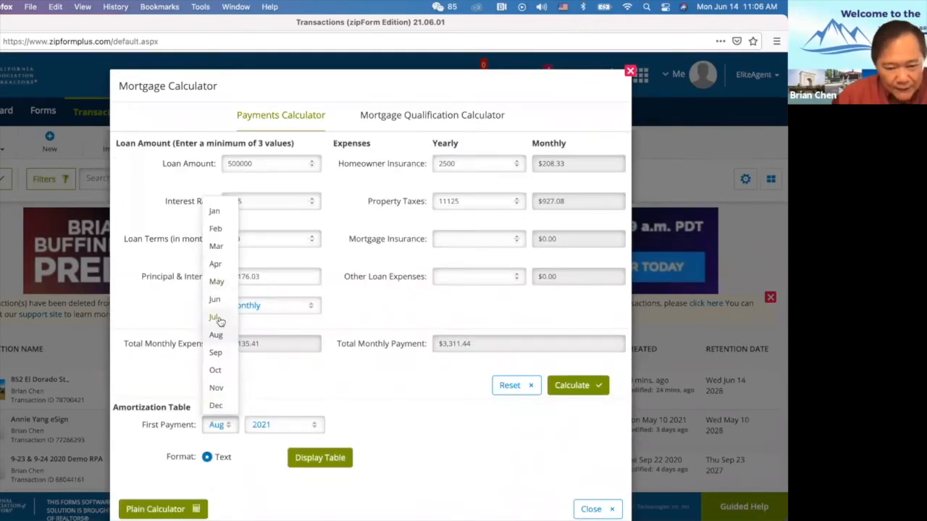
# Change the first payment month to Jul and regenerate the amortization table.
pyautogui.click(219, 318)
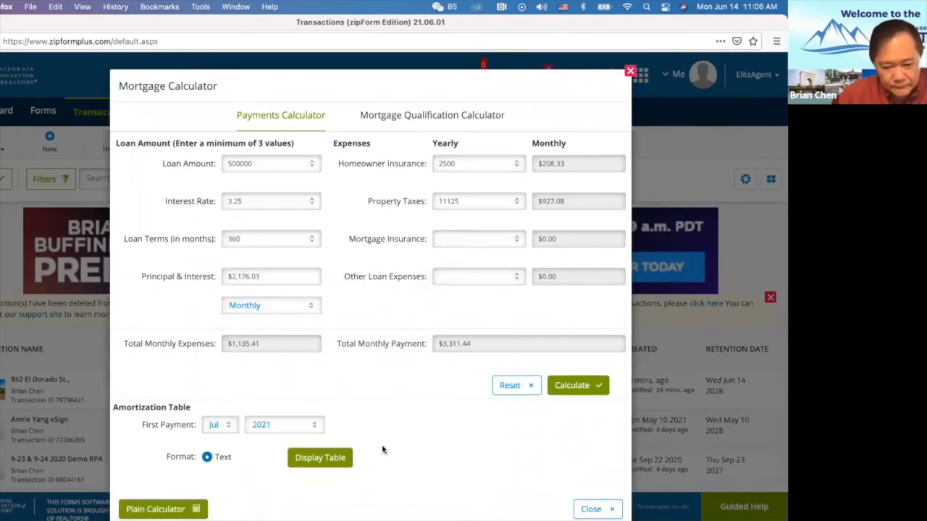
pyautogui.click(324, 463)
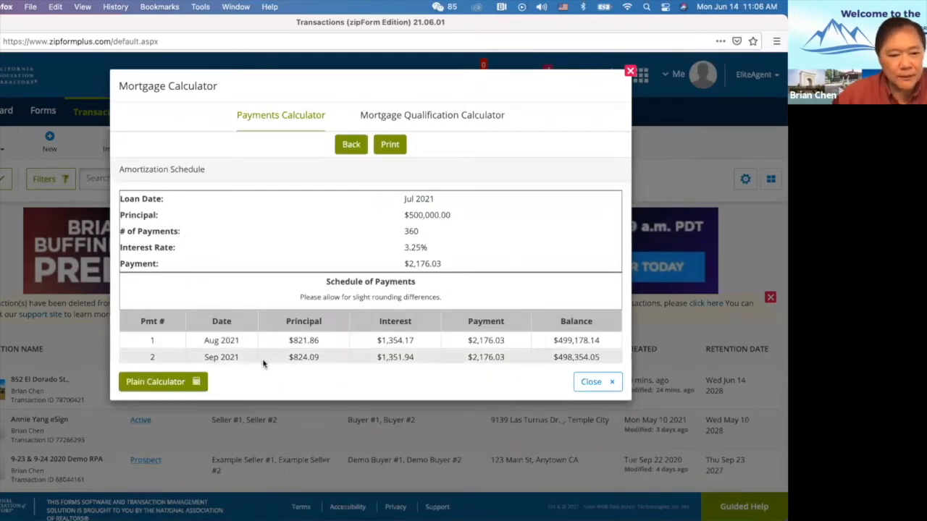
pyautogui.scroll(-3, 270, 357)
pyautogui.scroll(-3, 270, 358)
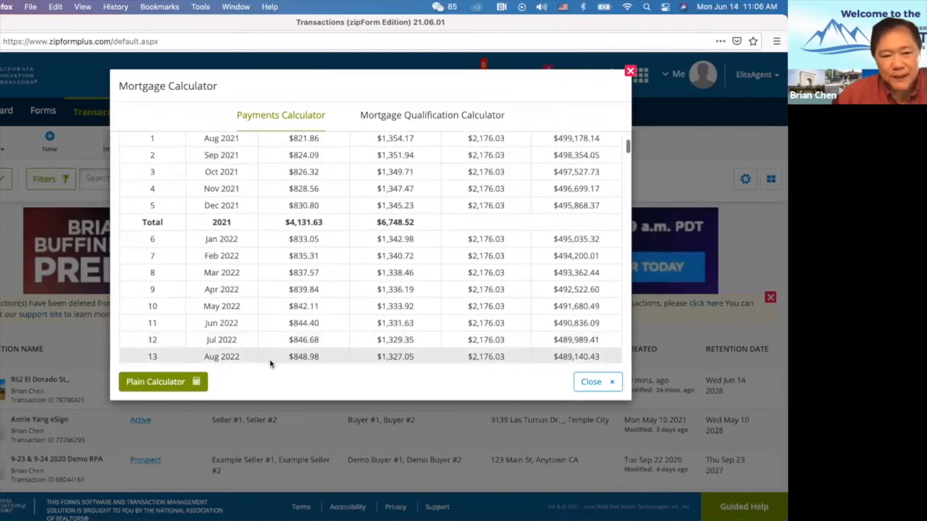
pyautogui.scroll(2, 270, 361)
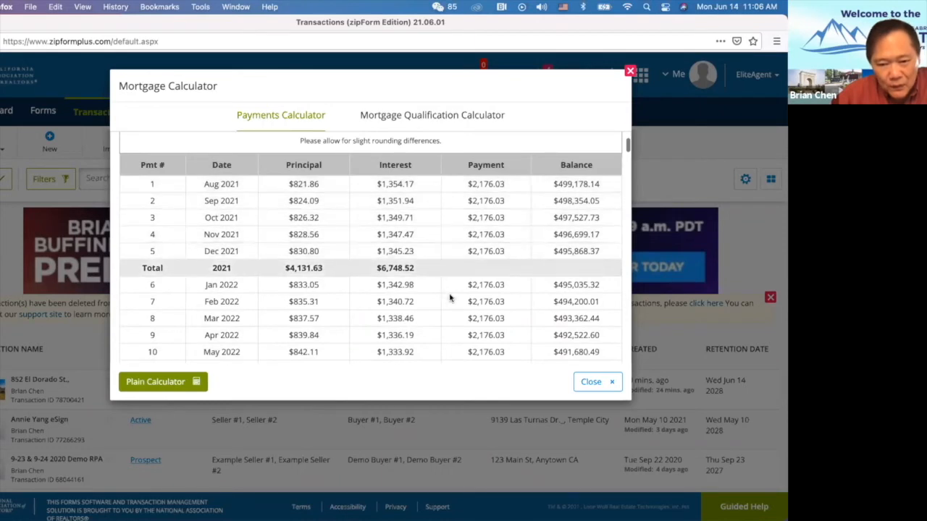
# Review the 360 payments of $2,176.03 through Jul 2051, totaling $283,371.93 interest.
pyautogui.scroll(-1, 445, 273)
pyautogui.scroll(-1, 445, 273)
pyautogui.scroll(2, 445, 272)
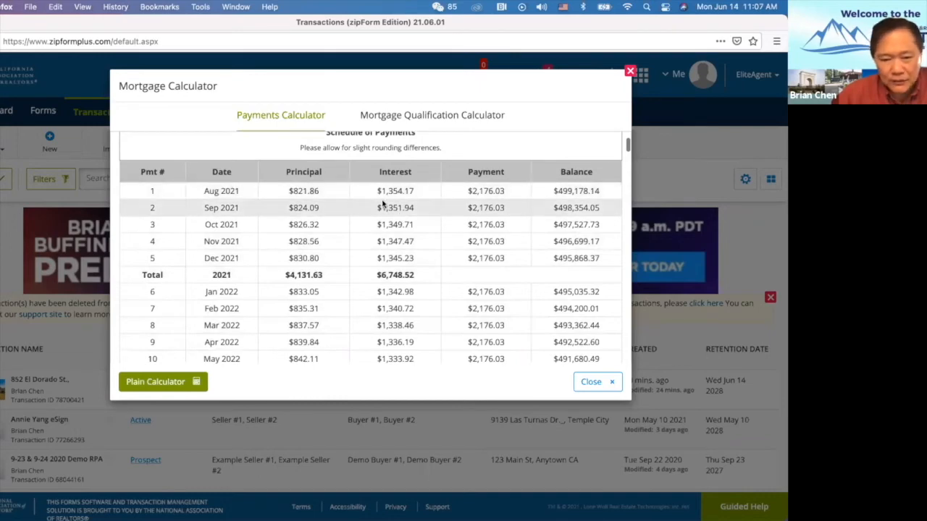
pyautogui.scroll(-5, 496, 302)
pyautogui.scroll(-20, 498, 299)
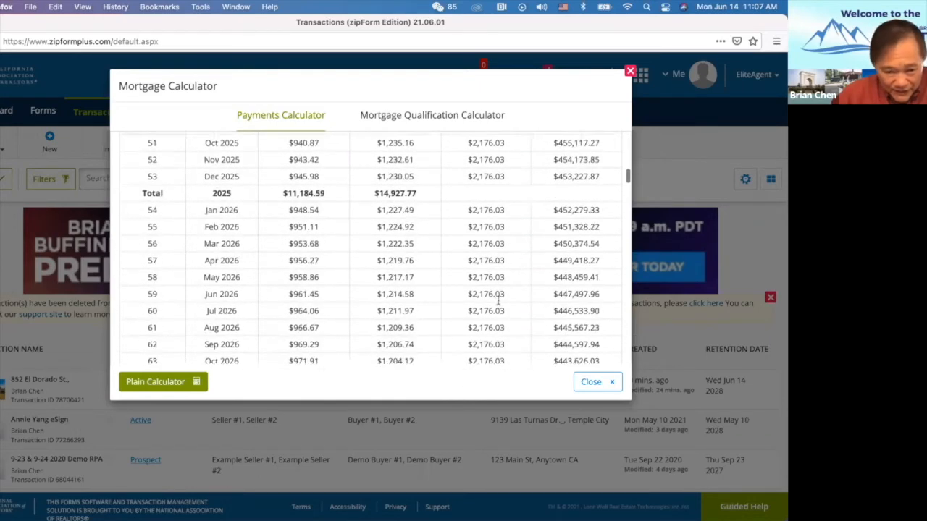
pyautogui.scroll(20, 499, 299)
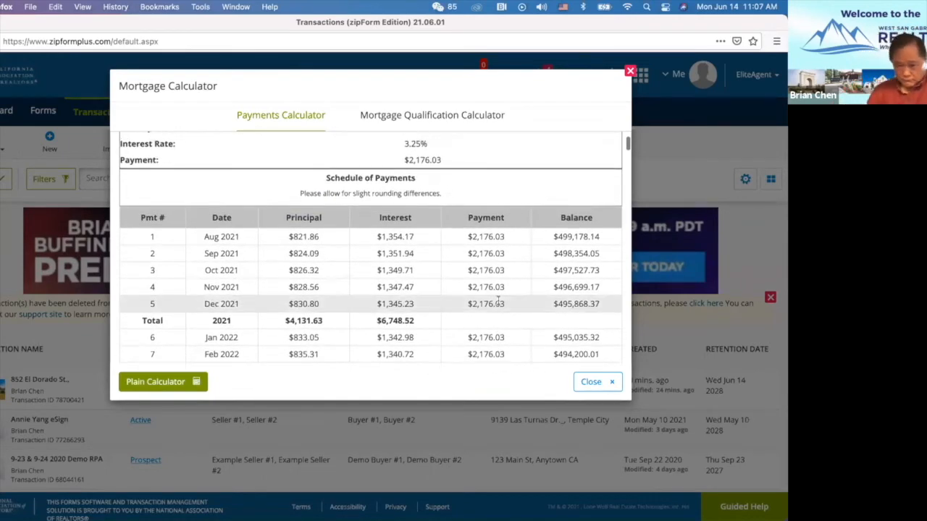
pyautogui.scroll(3, 498, 303)
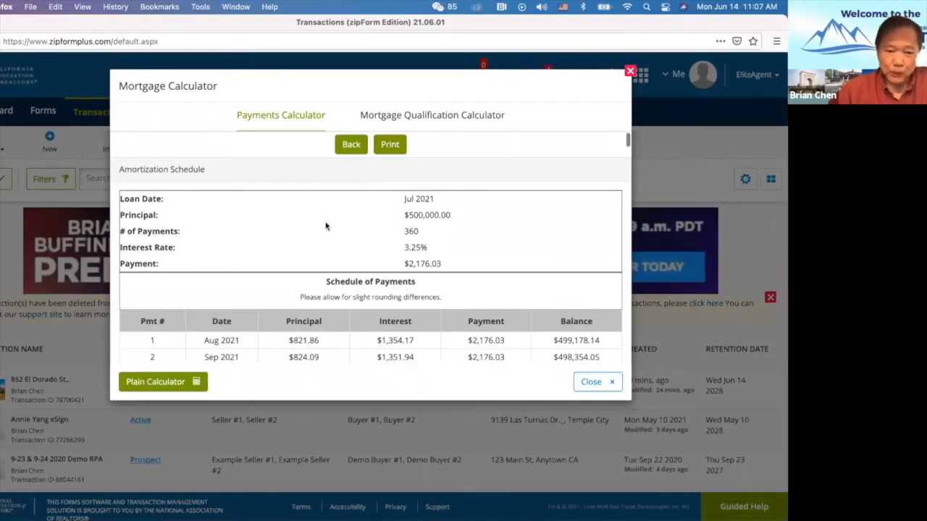
pyautogui.scroll(-6, 270, 313)
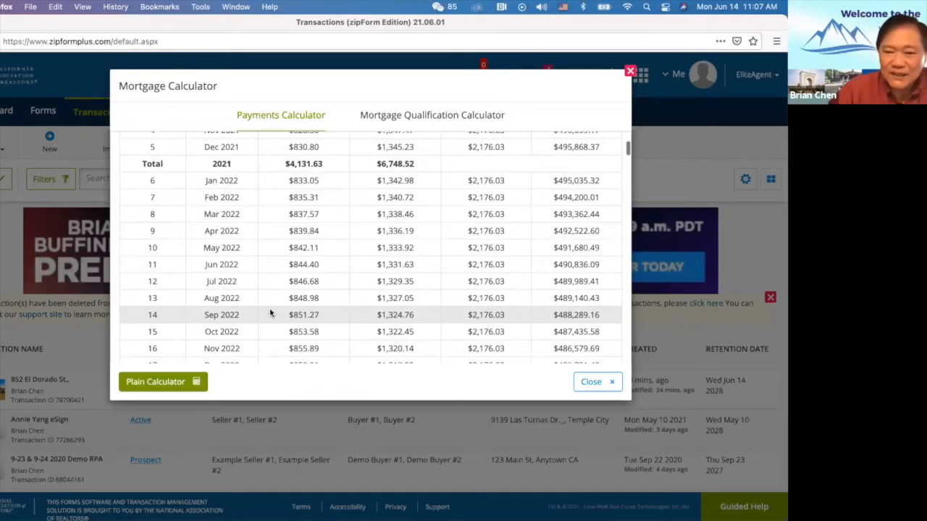
pyautogui.scroll(5, 270, 313)
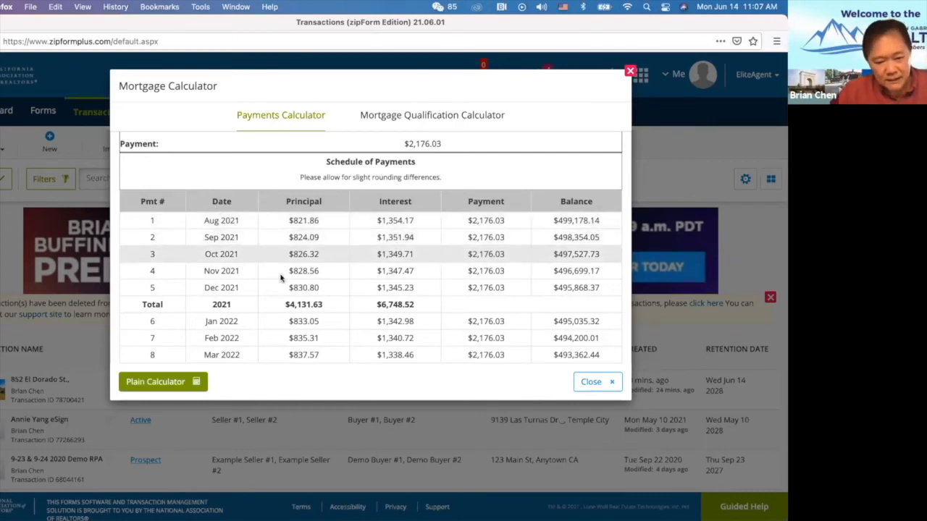
pyautogui.scroll(-5, 287, 282)
pyautogui.scroll(-20, 287, 283)
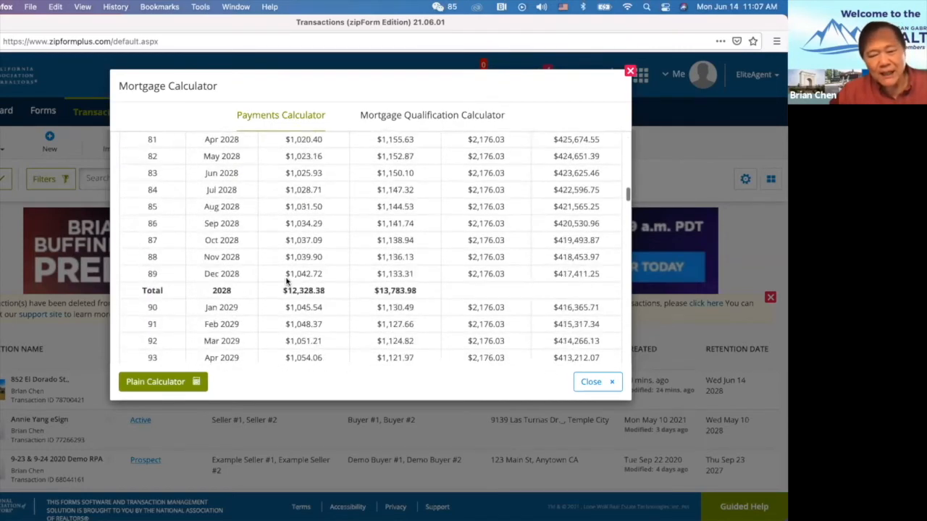
pyautogui.scroll(-20, 287, 283)
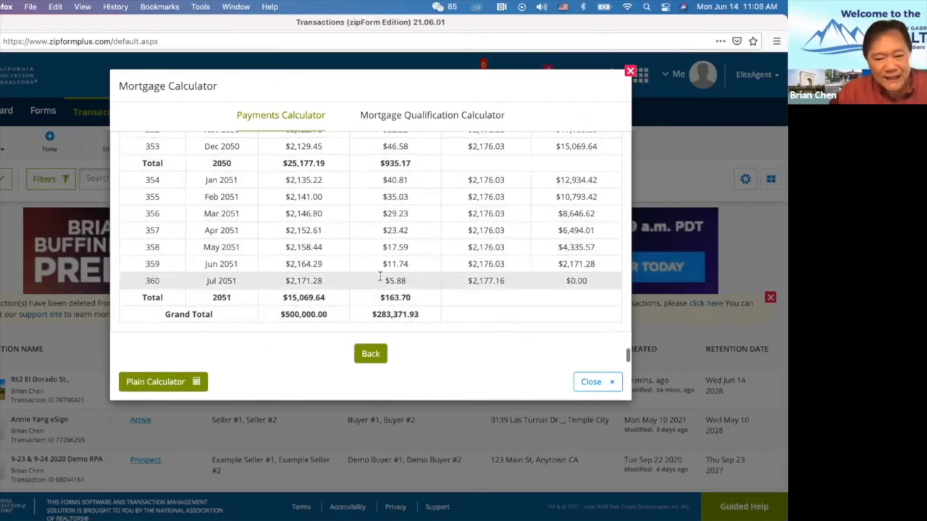
pyautogui.scroll(20, 413, 307)
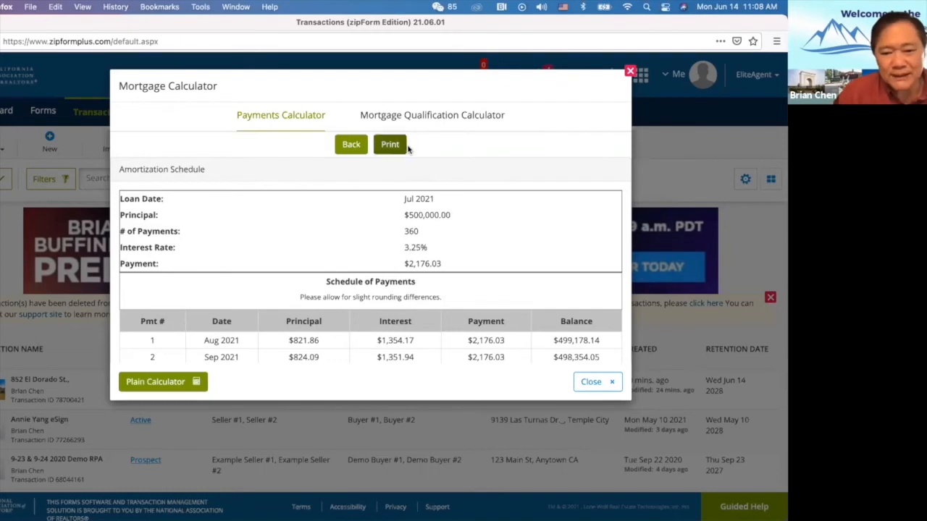
pyautogui.scroll(-5, 377, 239)
pyautogui.scroll(5, 375, 239)
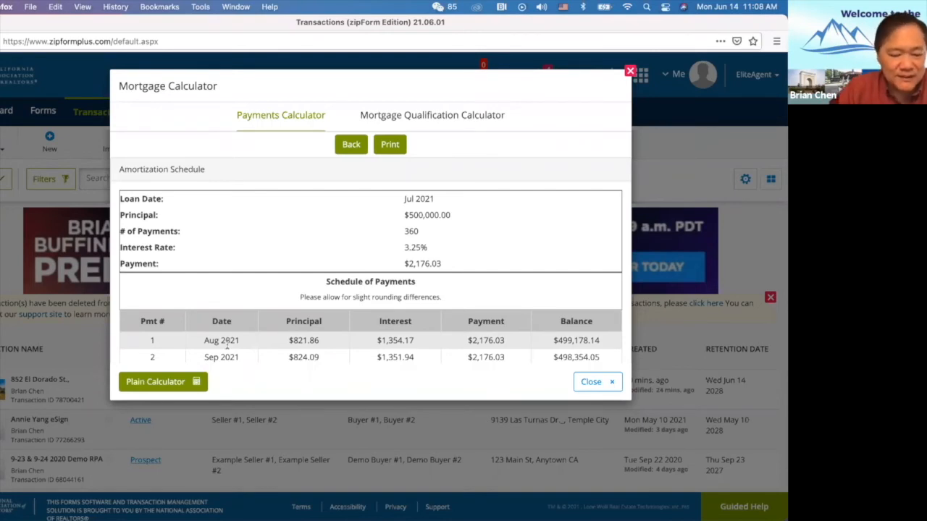
pyautogui.scroll(-3, 226, 333)
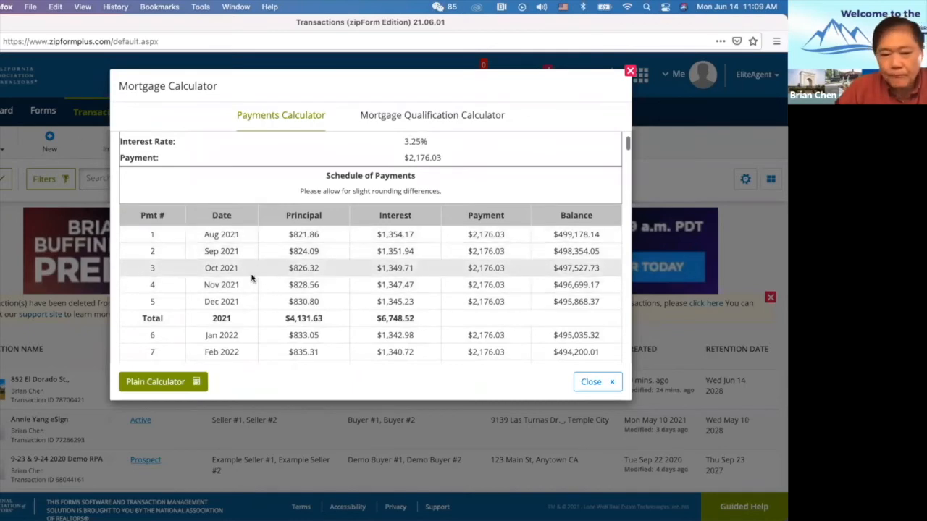
pyautogui.scroll(-5, 252, 279)
pyautogui.scroll(10, 252, 279)
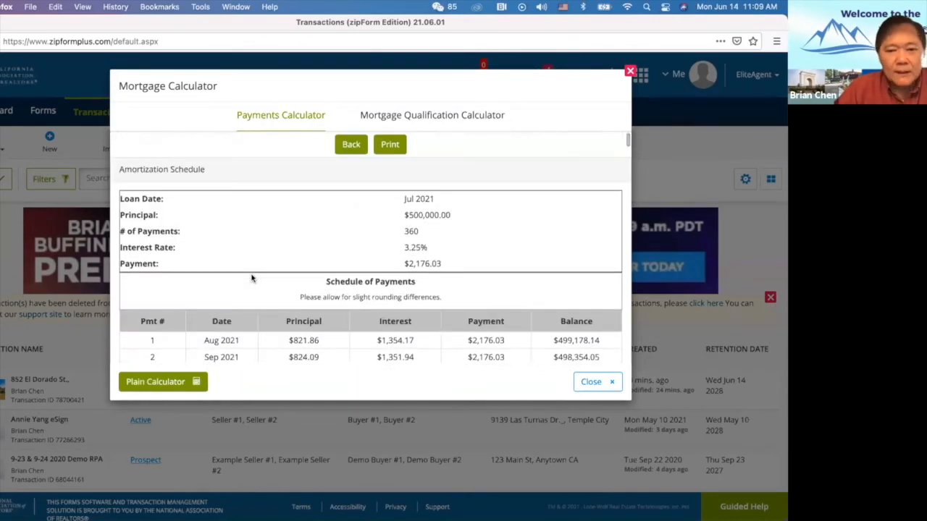
pyautogui.scroll(-5, 253, 279)
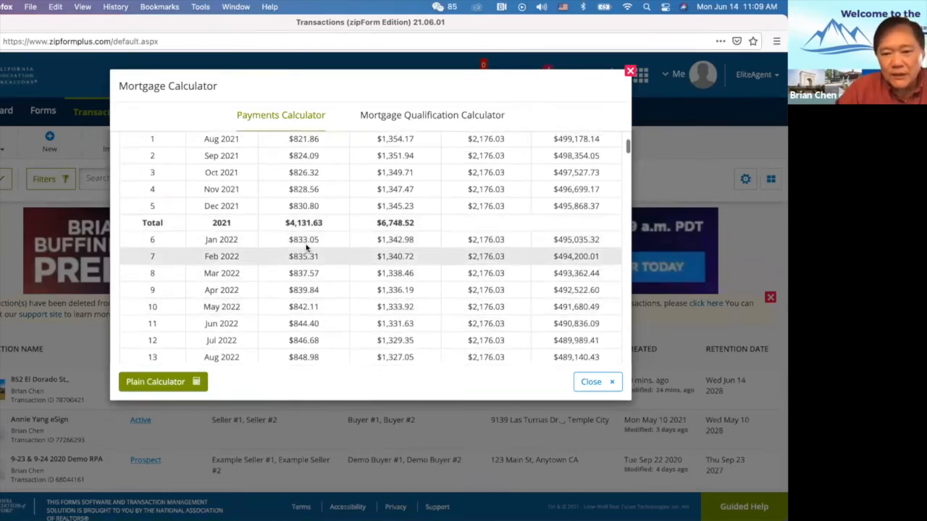
pyautogui.scroll(5, 305, 248)
# Preview the 11-page printout of the amortization schedule, then close it to return to My transactions.
pyautogui.click(390, 147)
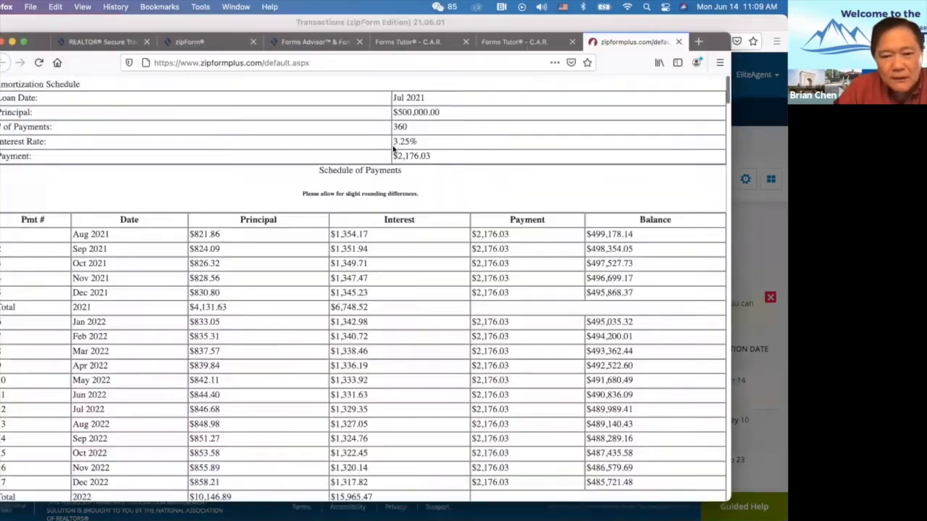
pyautogui.scroll(-10, 307, 249)
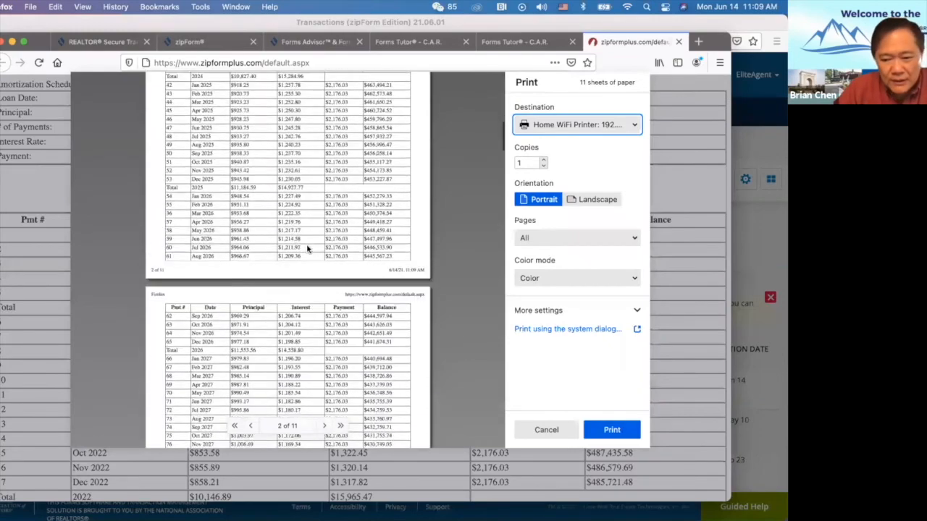
pyautogui.scroll(-20, 307, 249)
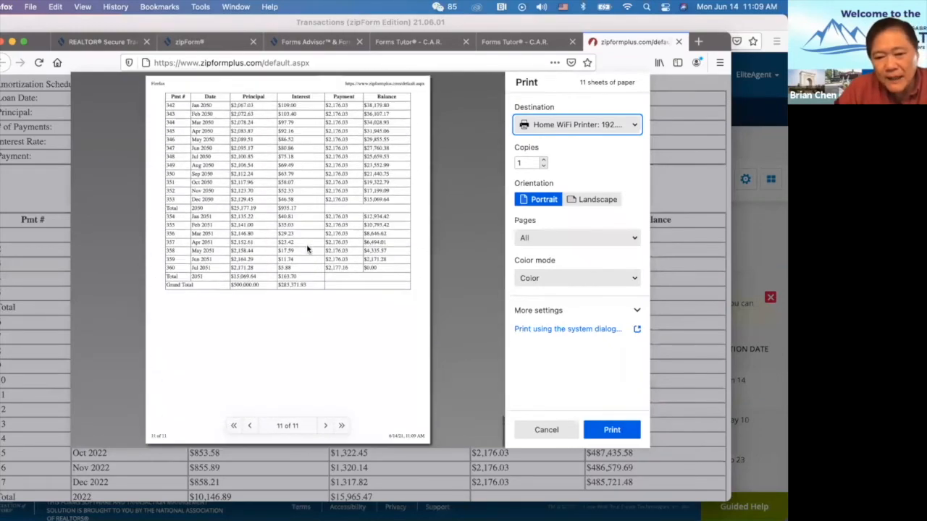
pyautogui.scroll(5, 338, 268)
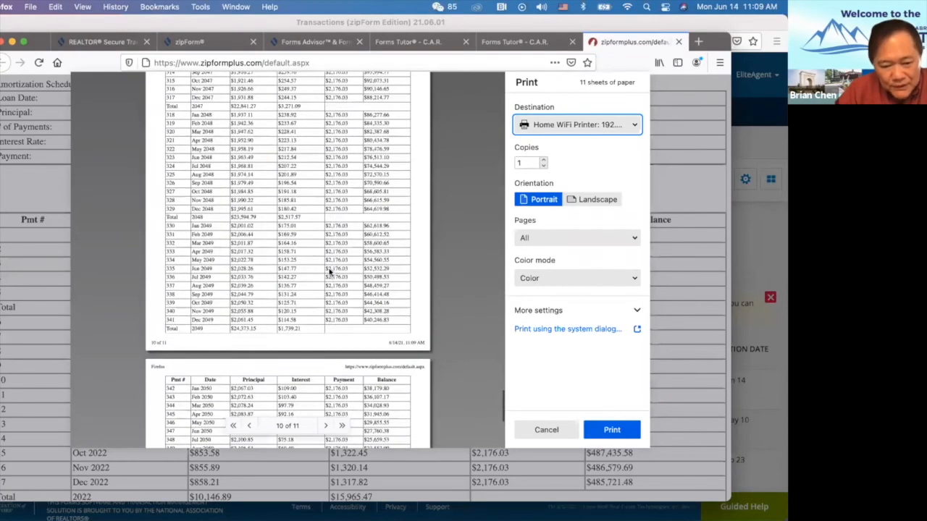
pyautogui.scroll(20, 329, 272)
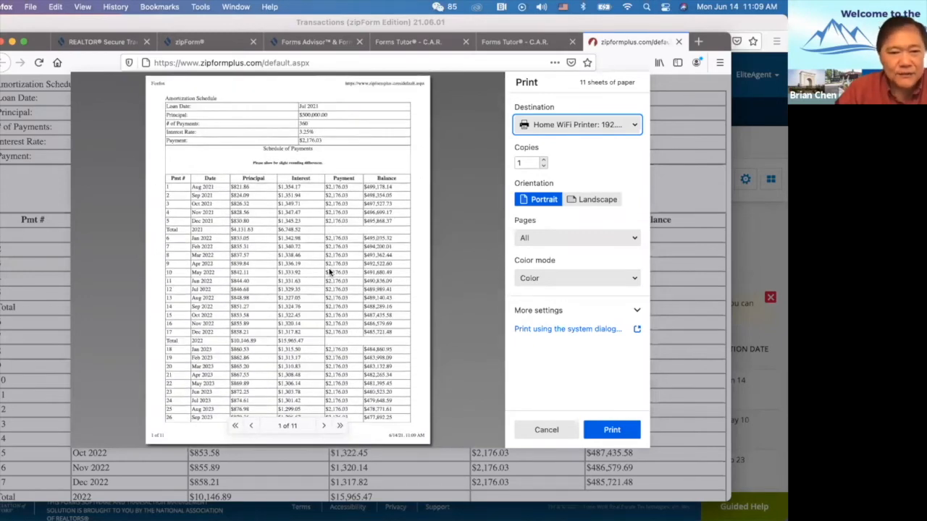
pyautogui.click(370, 22)
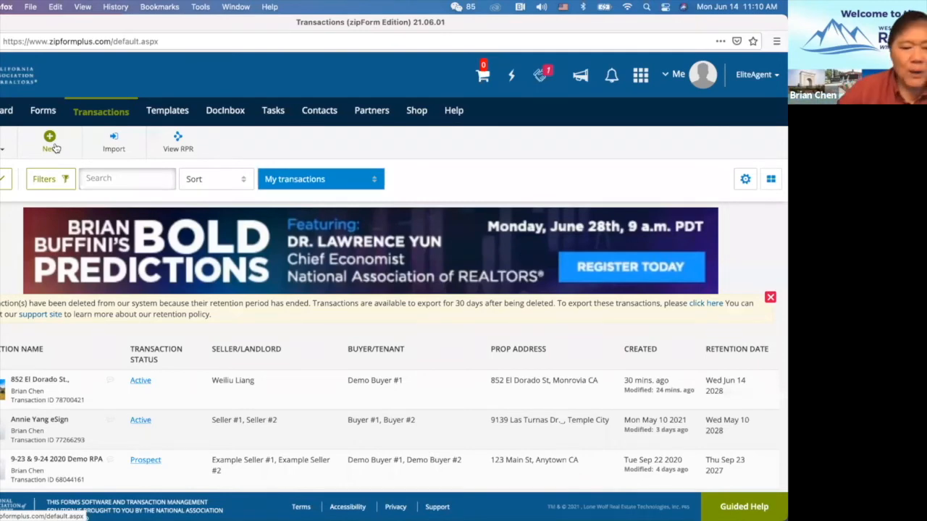
pyautogui.click(40, 388)
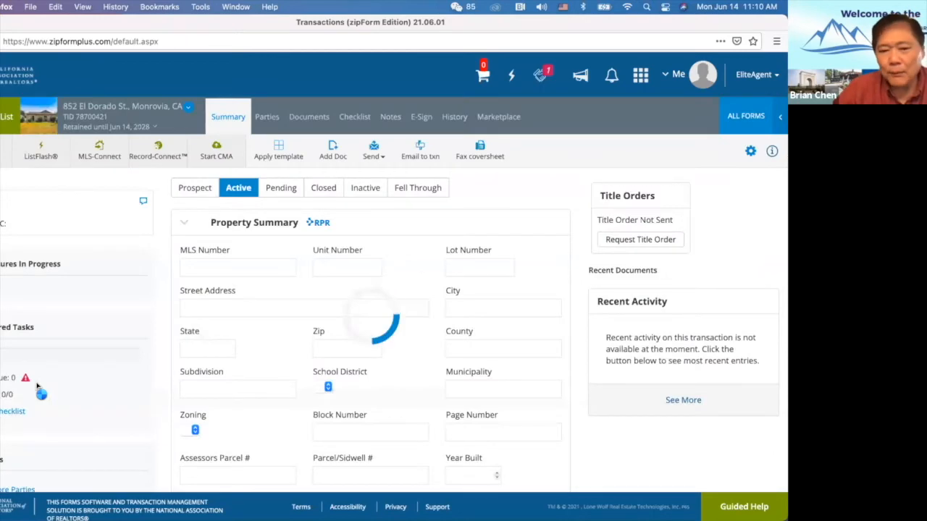
pyautogui.scroll(-10, 143, 362)
pyautogui.scroll(10, 143, 362)
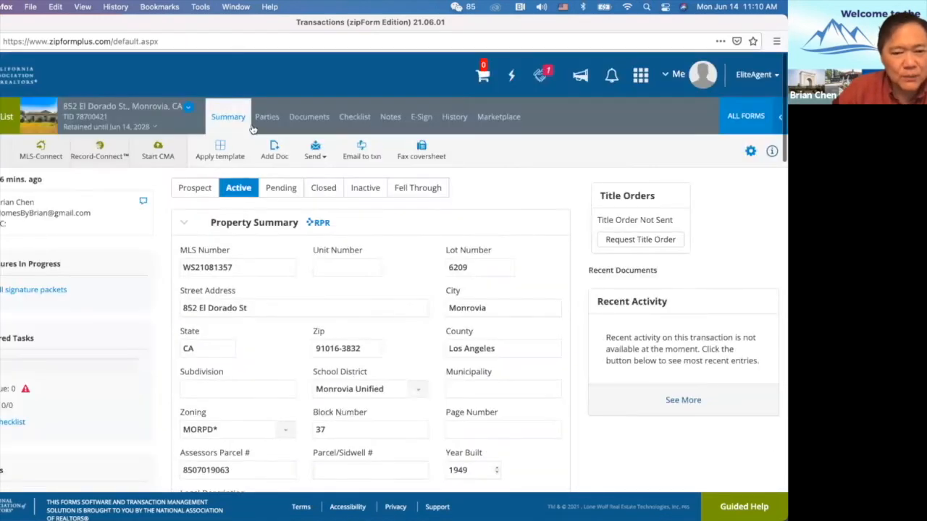
pyautogui.click(317, 122)
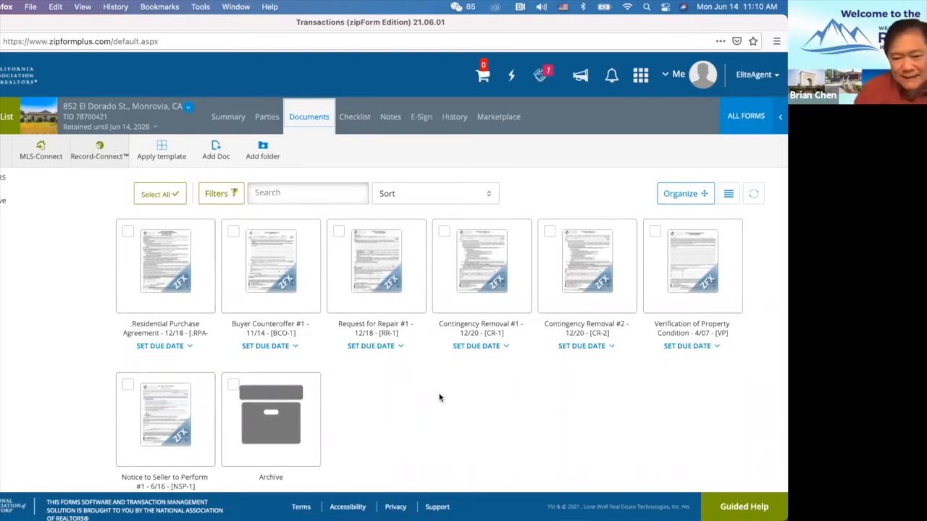
pyautogui.scroll(-2, 439, 397)
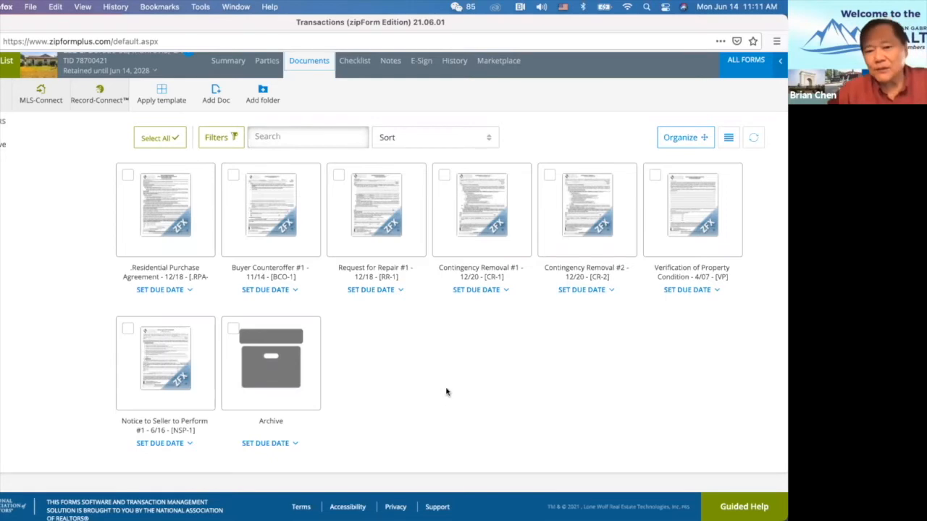
# From ALL FORMS, open the Agent Visual Inspection Disclosure form in the editor.
pyautogui.click(753, 72)
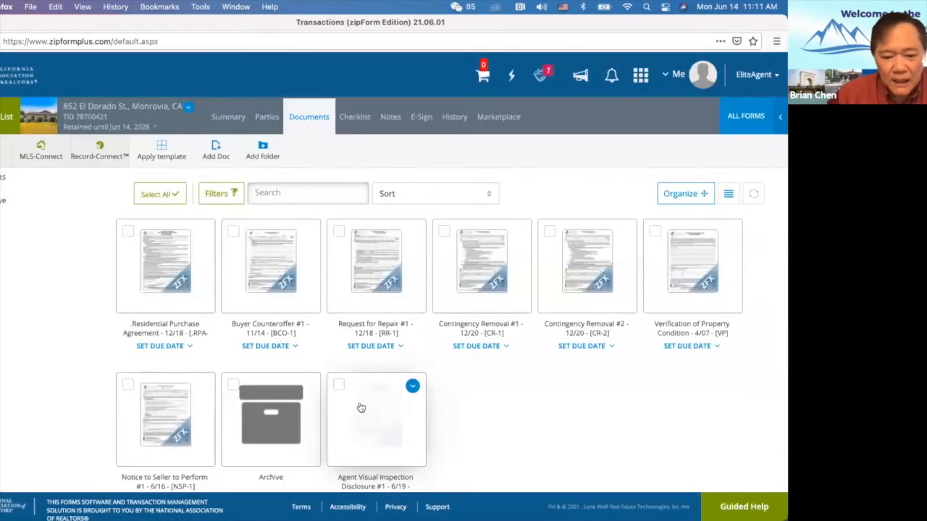
pyautogui.click(362, 407)
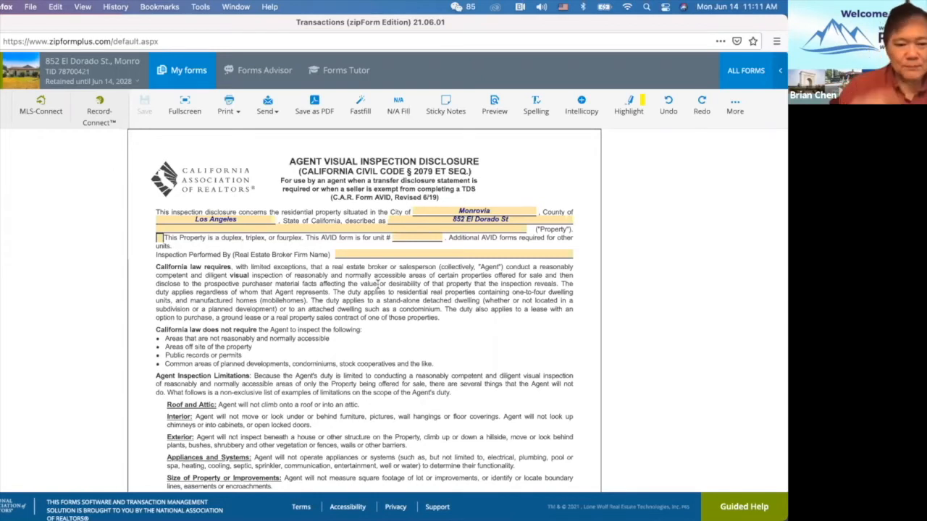
# Set the inspecting broker firm to Pinnacle Real Estate Group.
pyautogui.click(375, 255)
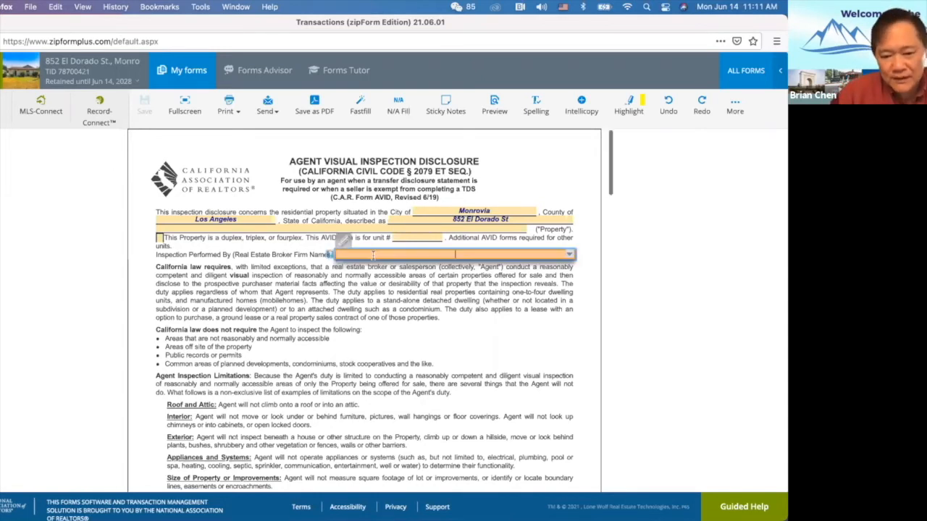
pyautogui.click(570, 254)
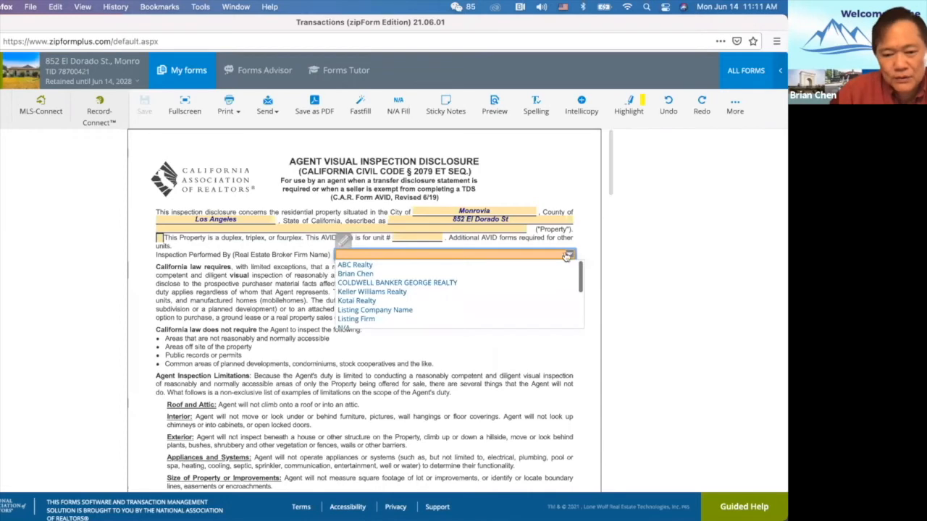
pyautogui.scroll(-3, 419, 276)
pyautogui.click(418, 281)
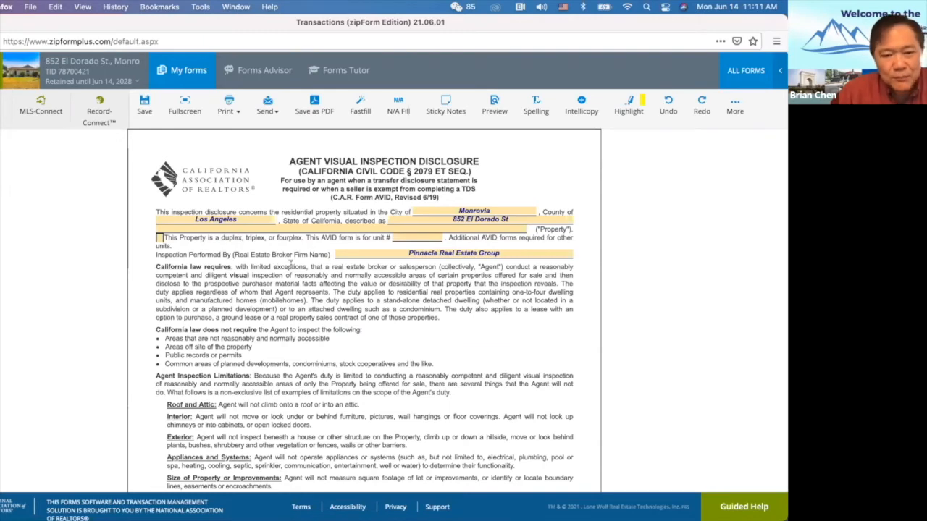
pyautogui.scroll(-8, 410, 302)
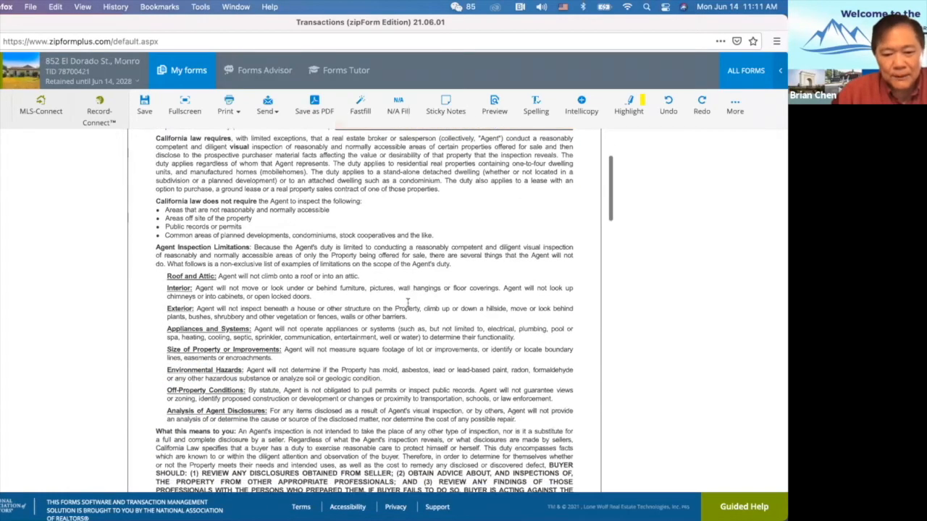
pyautogui.scroll(-5, 407, 303)
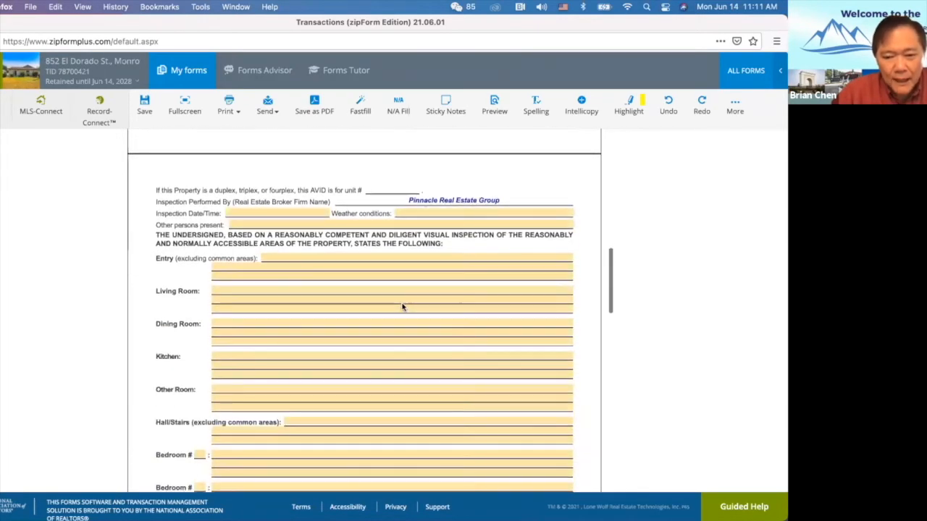
# Set the inspection date to 06/14/2021 and time to 11:15 AM.
pyautogui.click(259, 211)
pyautogui.click(258, 304)
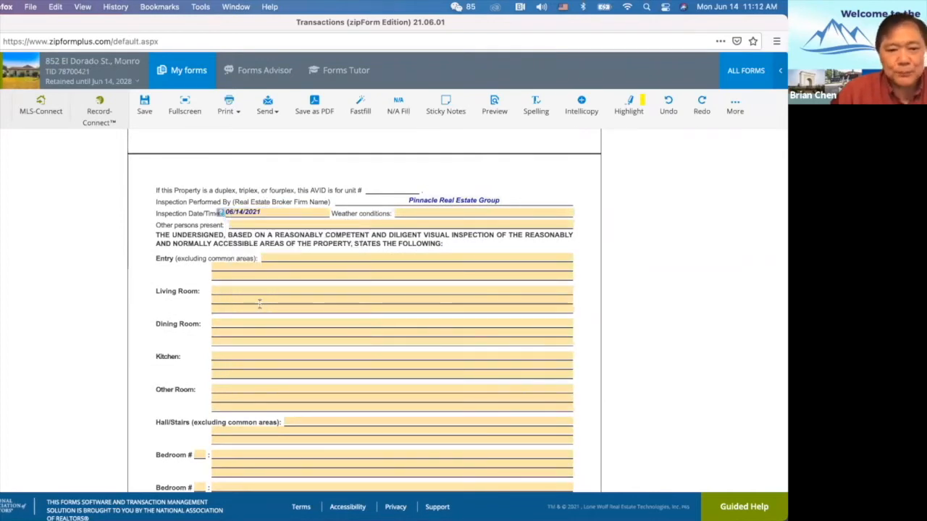
pyautogui.click(322, 212)
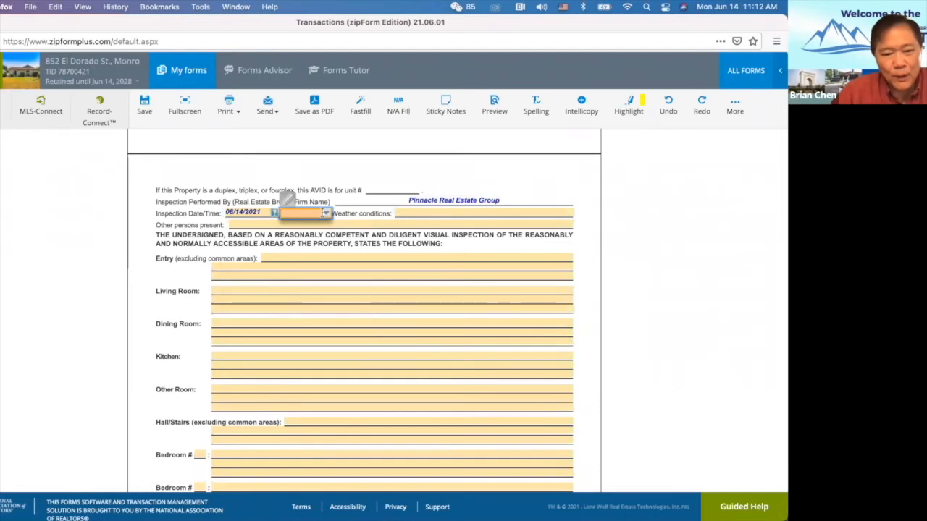
pyautogui.click(327, 214)
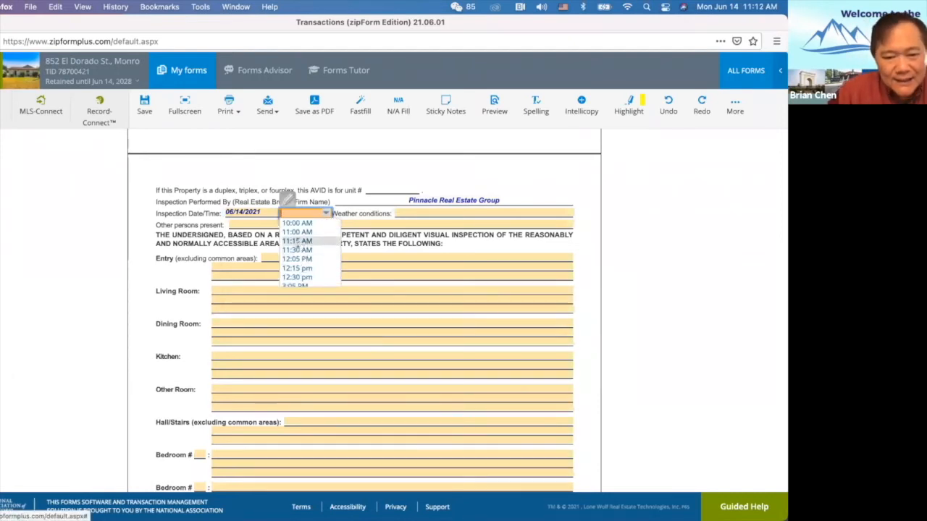
pyautogui.click(305, 242)
# Enter 'Sunny and Clear' as the weather conditions.
pyautogui.click(411, 213)
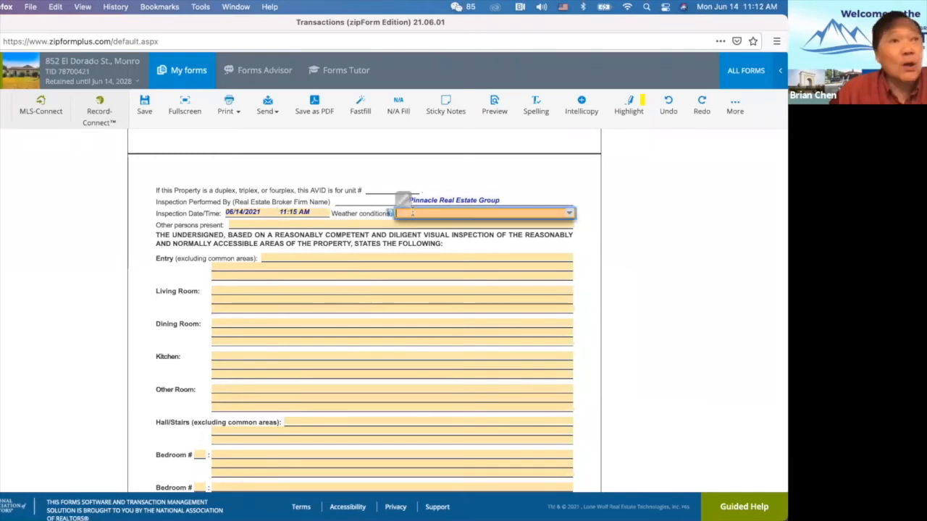
pyautogui.write('S')
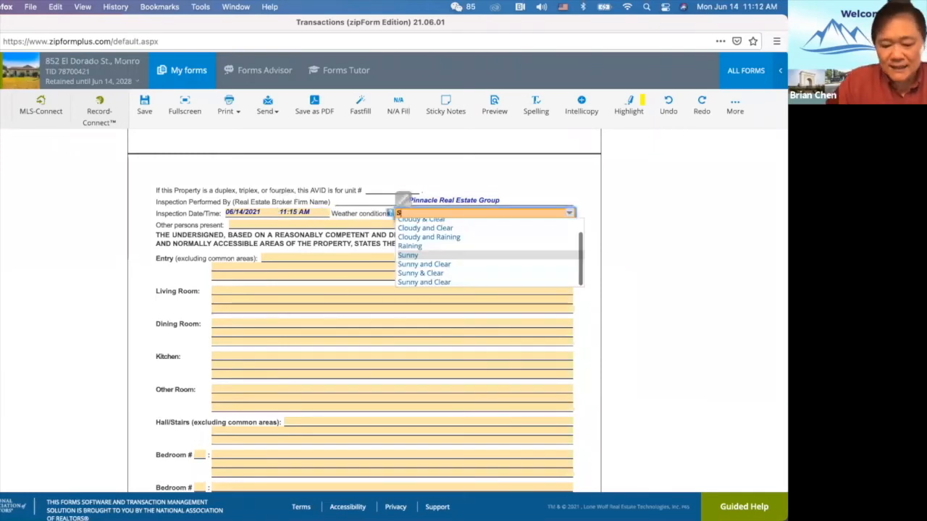
pyautogui.write('unny and')
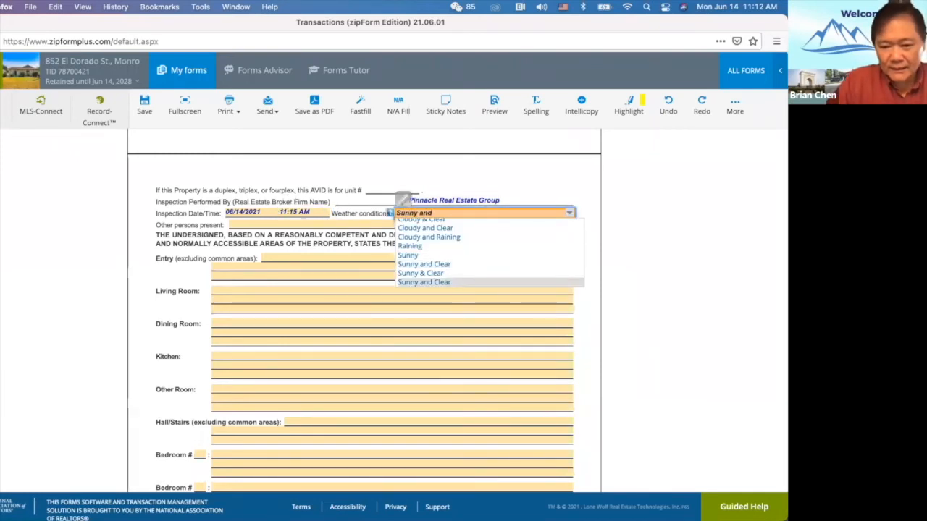
pyautogui.write(' Clear')
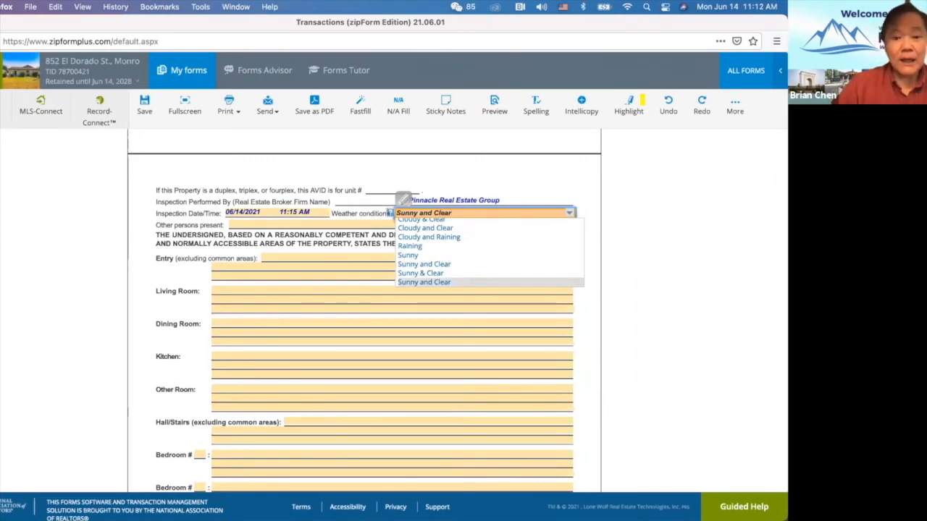
pyautogui.press('Return')
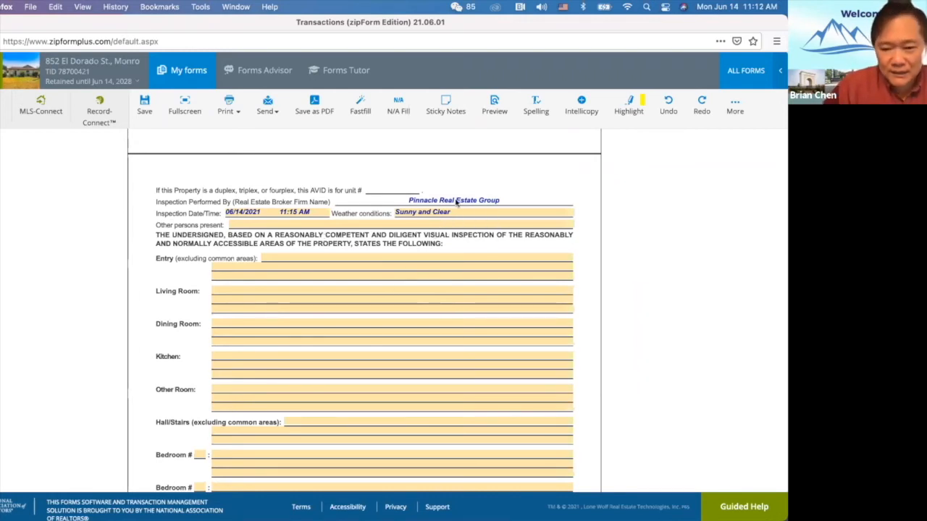
# List Buyer #1, the agent's name and the Best Inspection Company inspector as persons present.
pyautogui.click(280, 224)
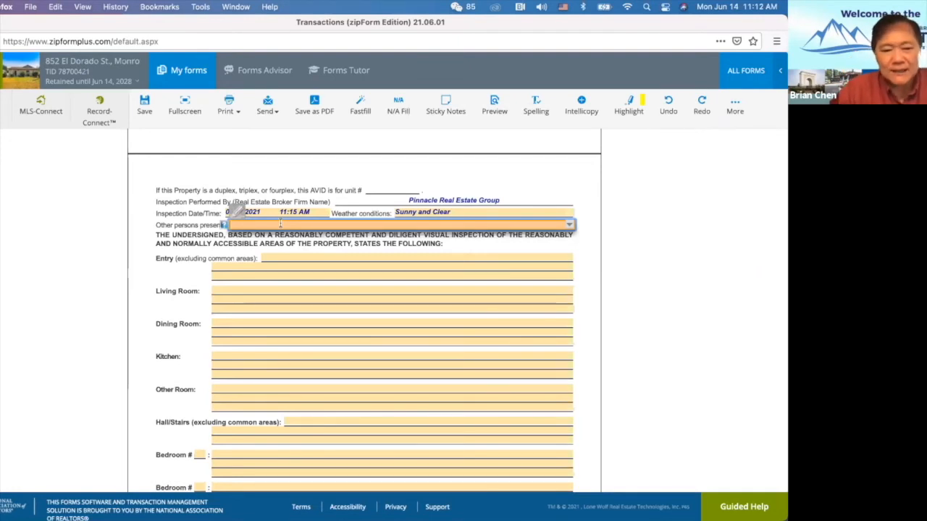
pyautogui.write('Buyer')
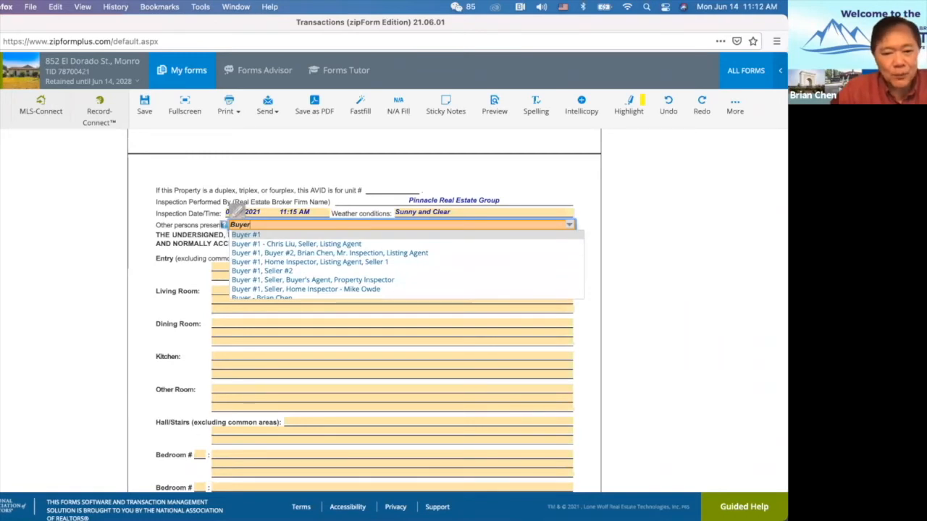
pyautogui.click(265, 235)
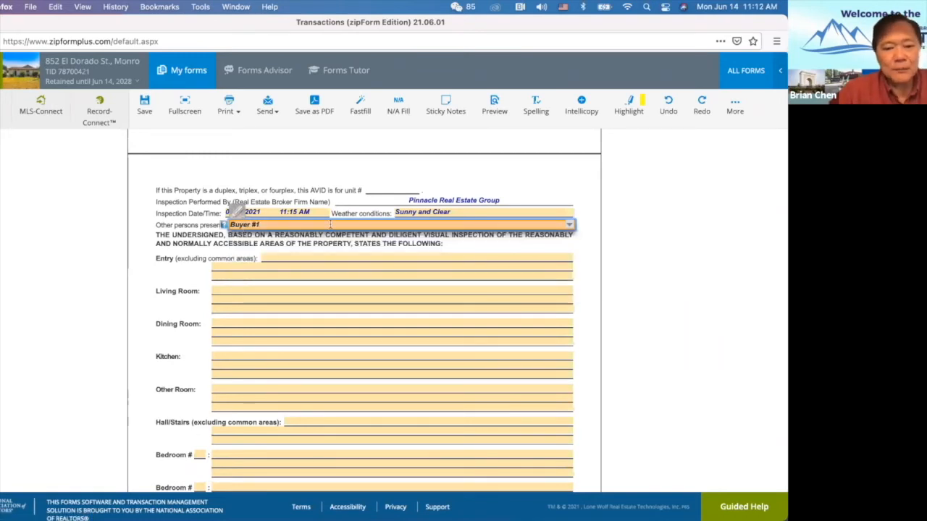
pyautogui.write(',')
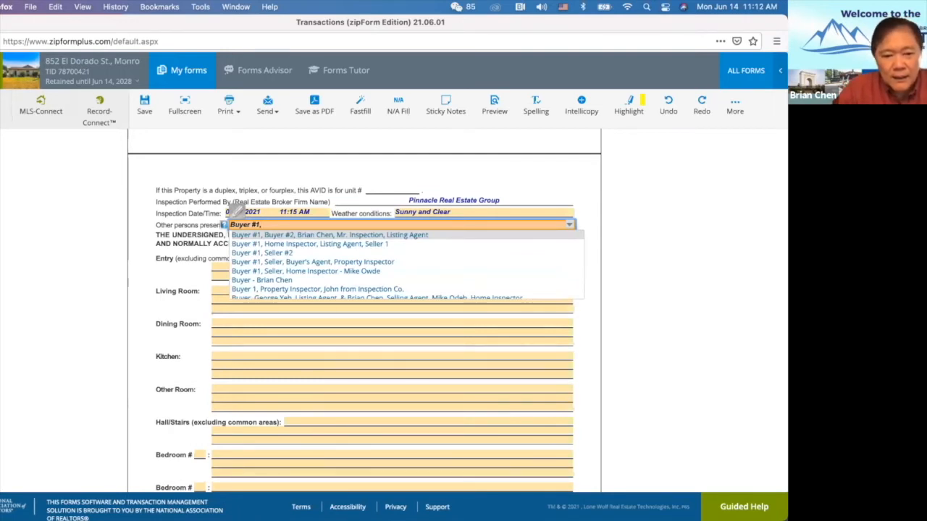
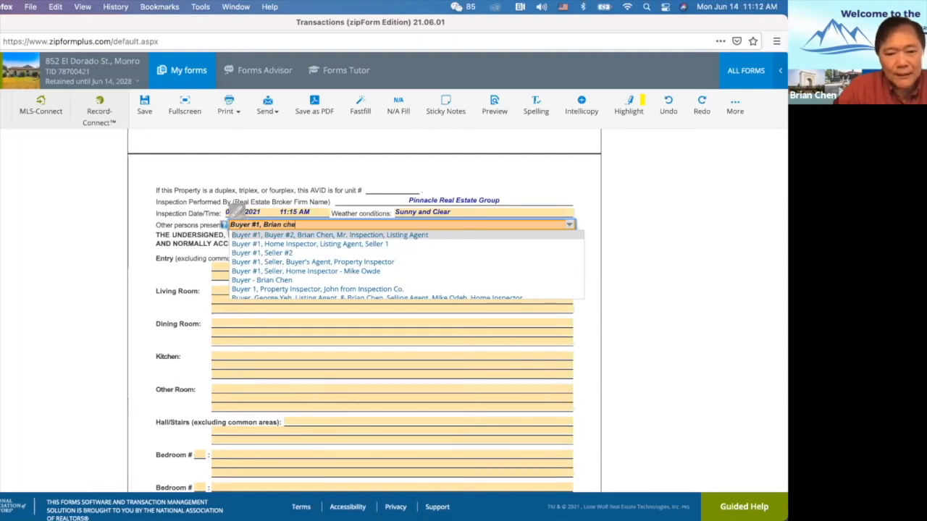
pyautogui.write('Chen')
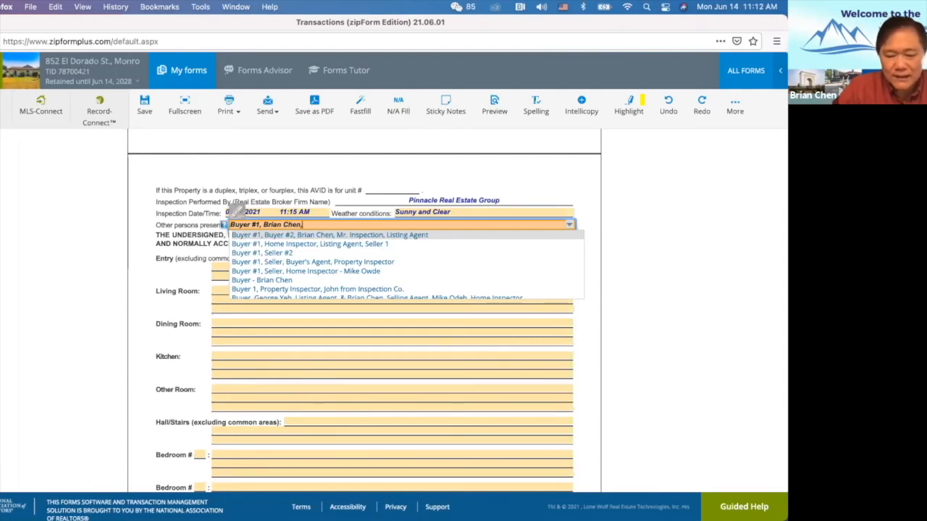
pyautogui.write(', ')
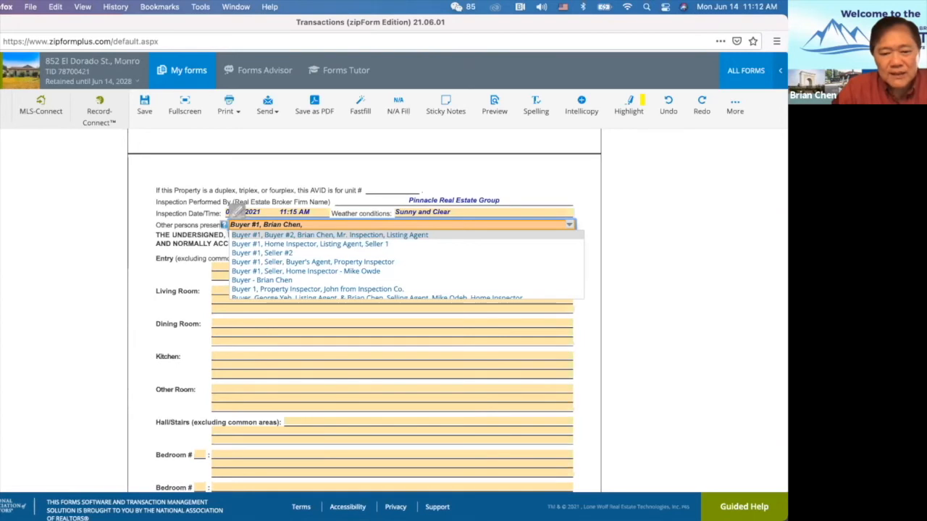
pyautogui.write('Inspector of Bes')
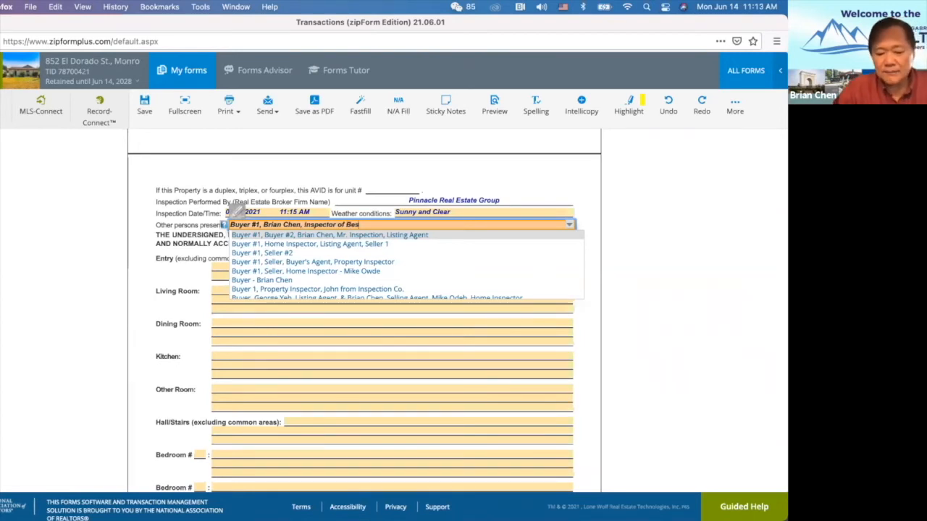
pyautogui.write('t Inspection Company, Listing Agent')
# Remove the stray 'Listing Agent' entry and add Seller #1 to complete the list.
pyautogui.press('BackSpace')
pyautogui.press('BackSpace')
pyautogui.press('BackSpace')
pyautogui.press('BackSpace')
pyautogui.press('BackSpace')
pyautogui.press('BackSpace')
pyautogui.press('BackSpace')
pyautogui.press('BackSpace')
pyautogui.press('BackSpace')
pyautogui.press('BackSpace')
pyautogui.press('BackSpace')
pyautogui.press('BackSpace')
pyautogui.press('BackSpace')
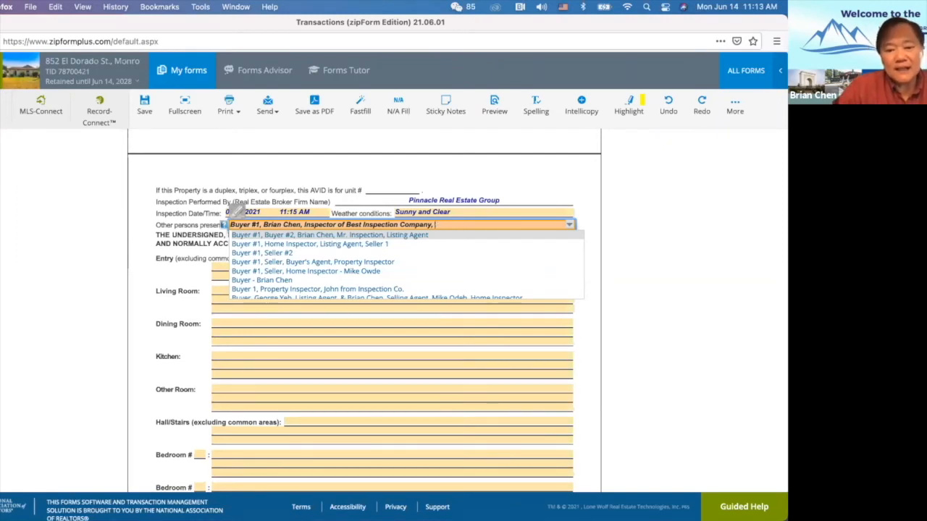
pyautogui.write('Seller')
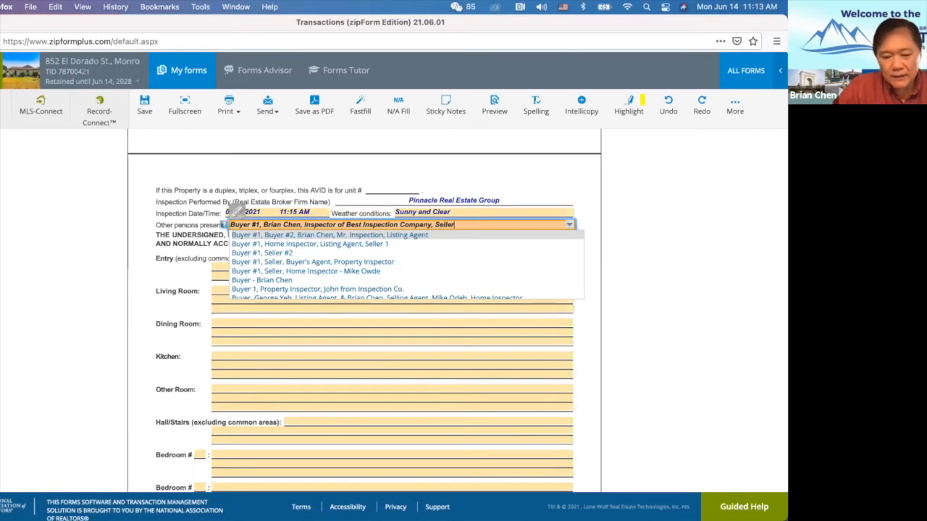
pyautogui.write(' #1')
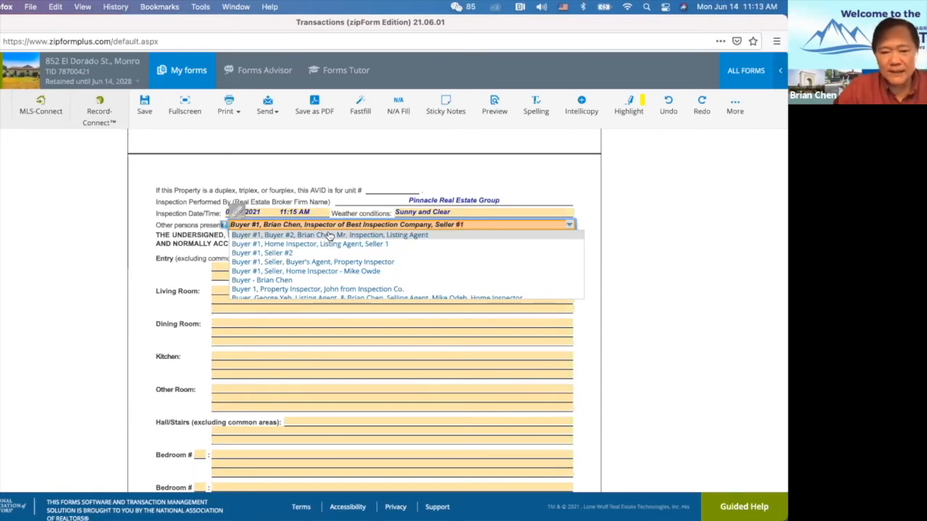
pyautogui.click(173, 274)
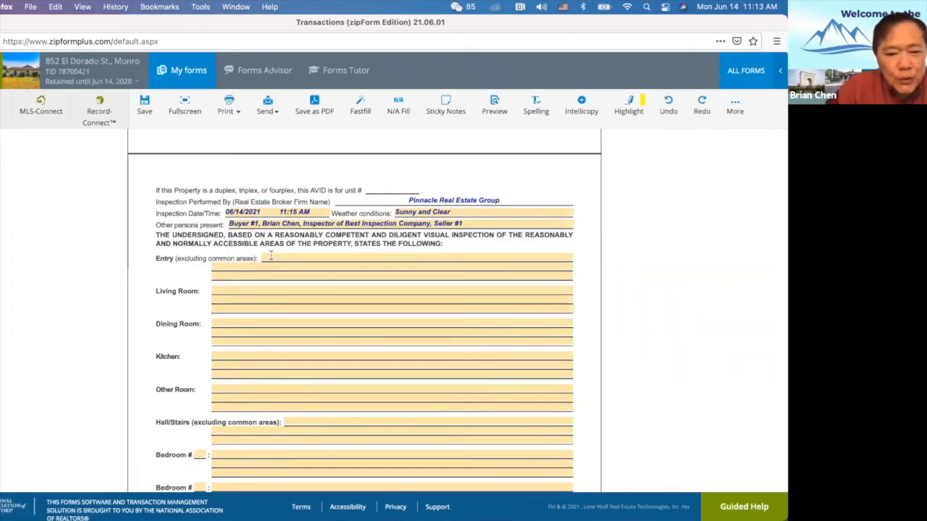
pyautogui.scroll(-2, 266, 311)
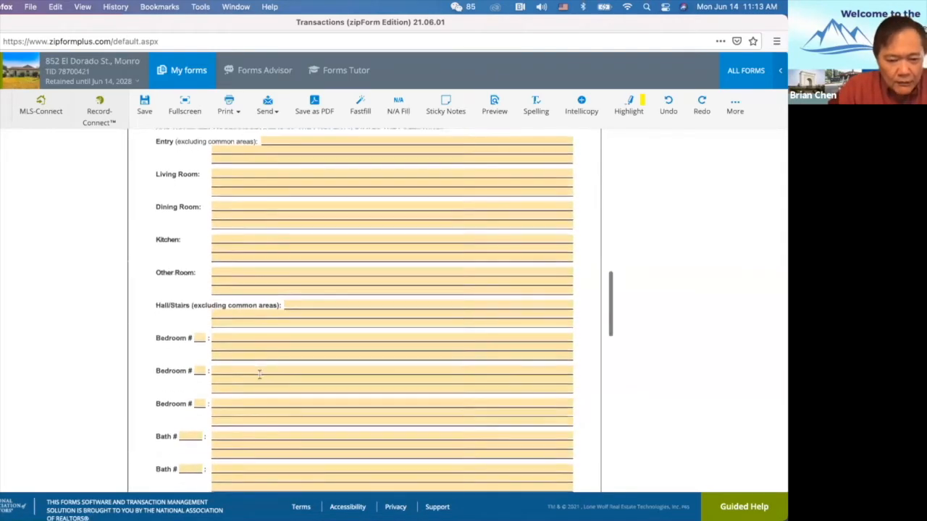
pyautogui.scroll(2, 258, 373)
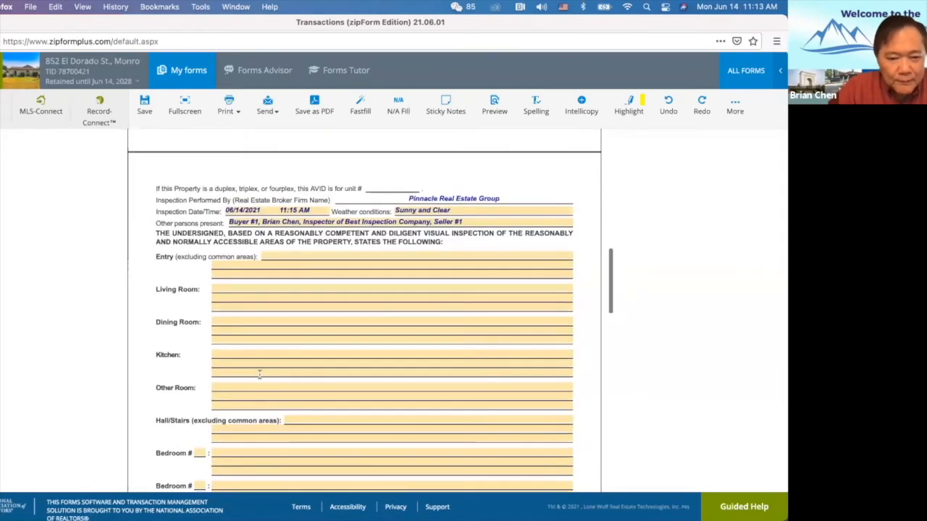
pyautogui.click(280, 256)
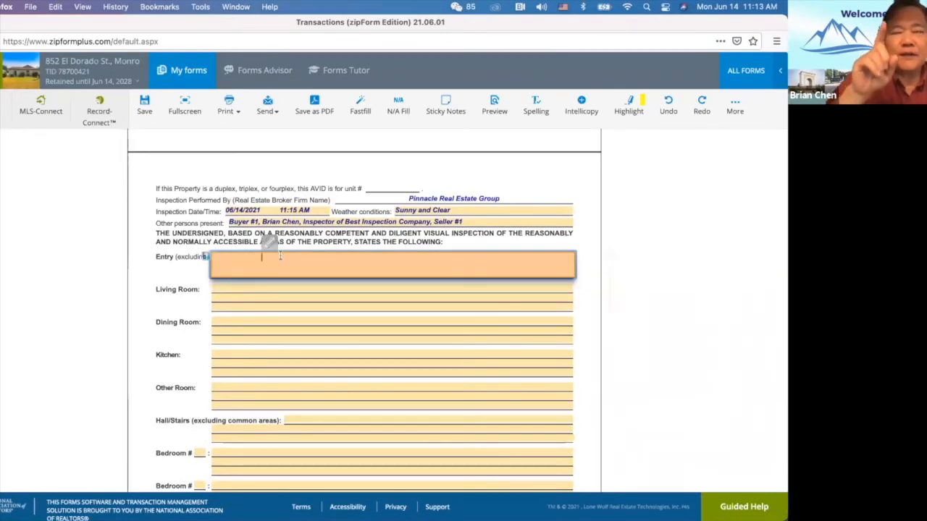
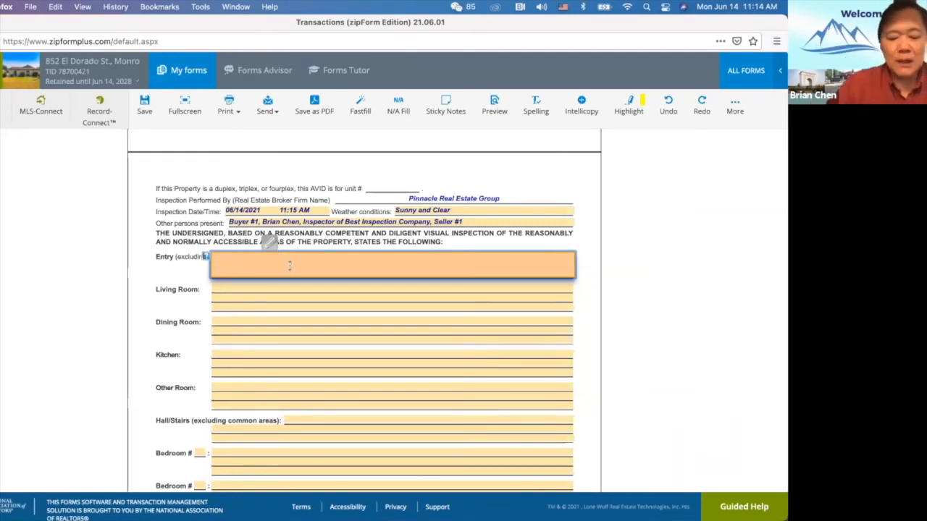
# Enter 'No Visual Defect Noted.' as the Entry observation on the AVID form.
pyautogui.write('No')
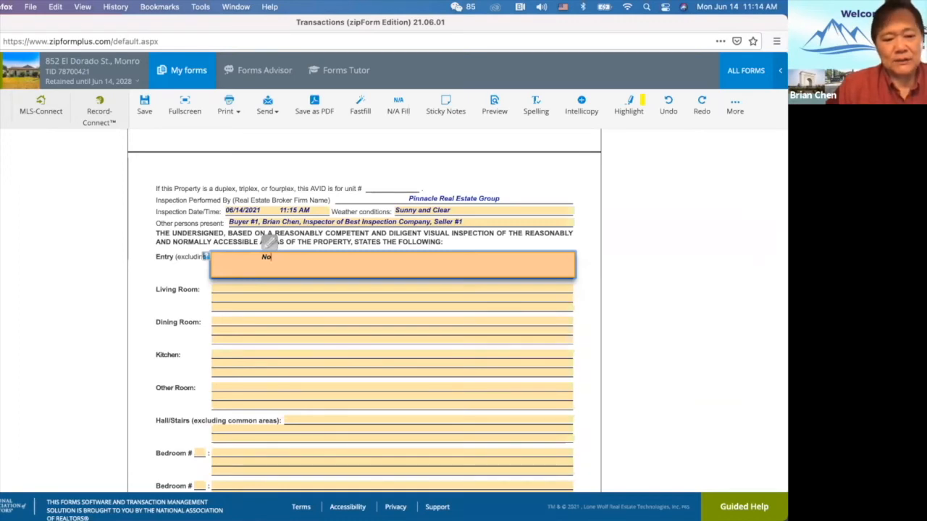
pyautogui.write('Visual Defect')
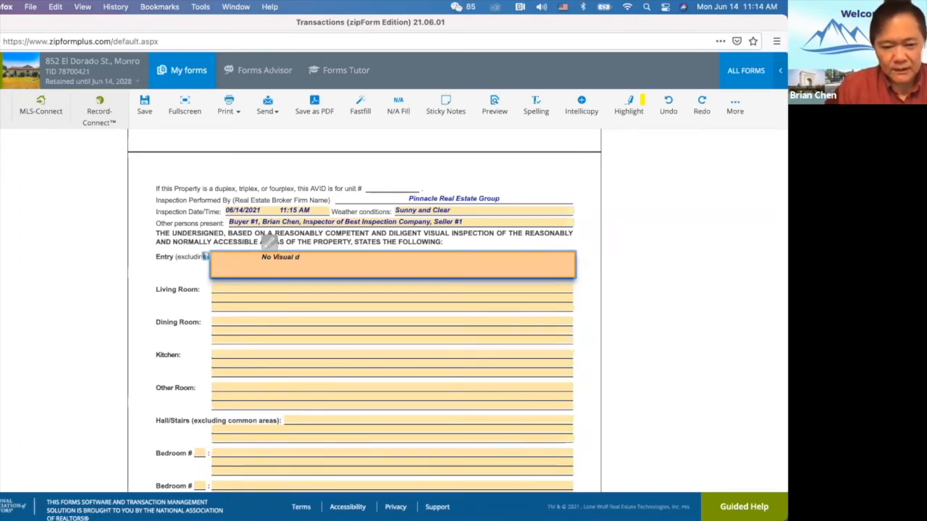
pyautogui.write(' Not')
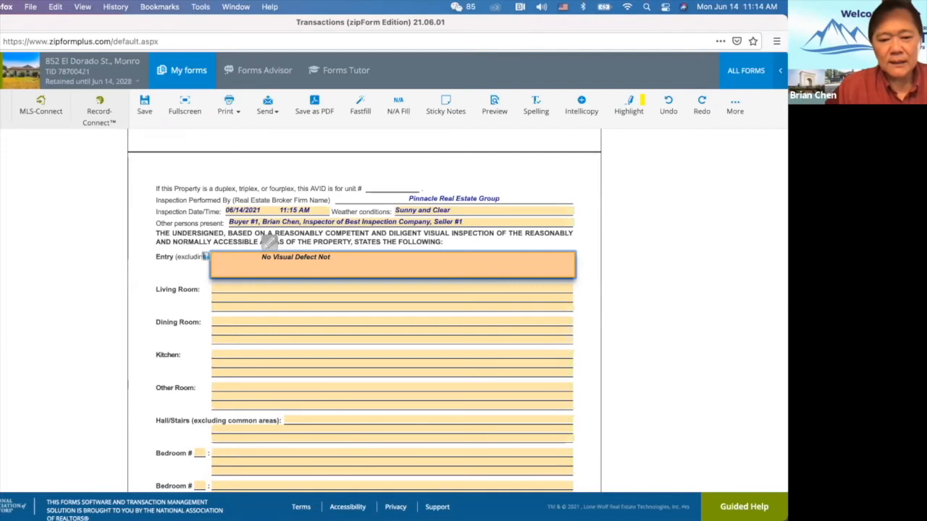
pyautogui.write('ed.')
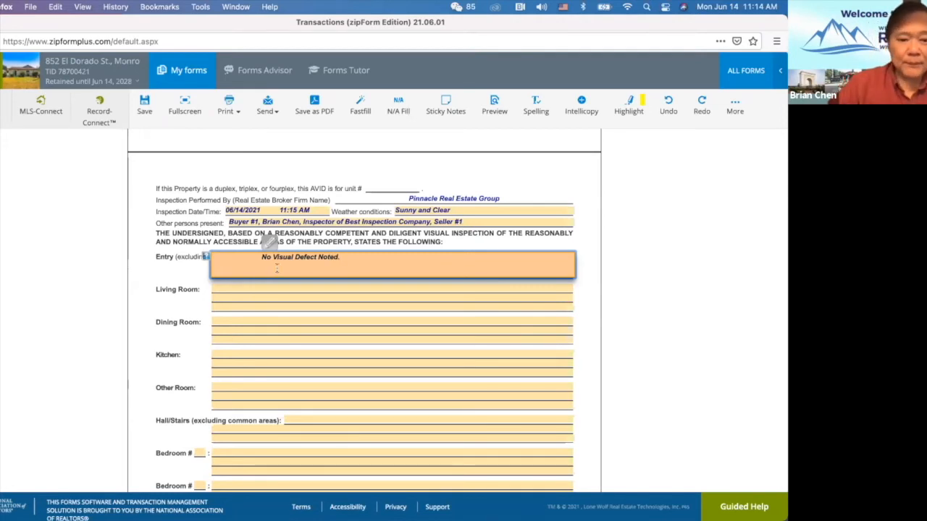
pyautogui.click(247, 296)
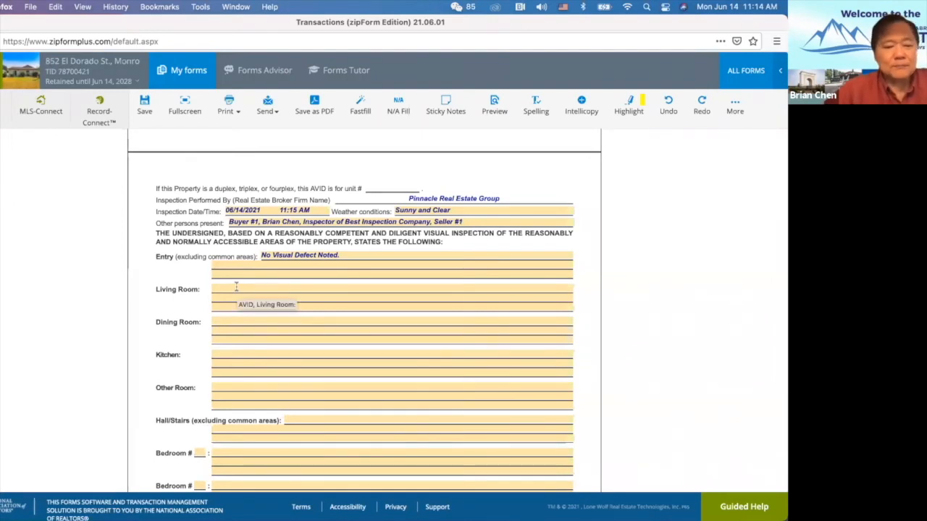
# Enter 'Nothing' for the Living Room, then clear that entry out again.
pyautogui.click(236, 287)
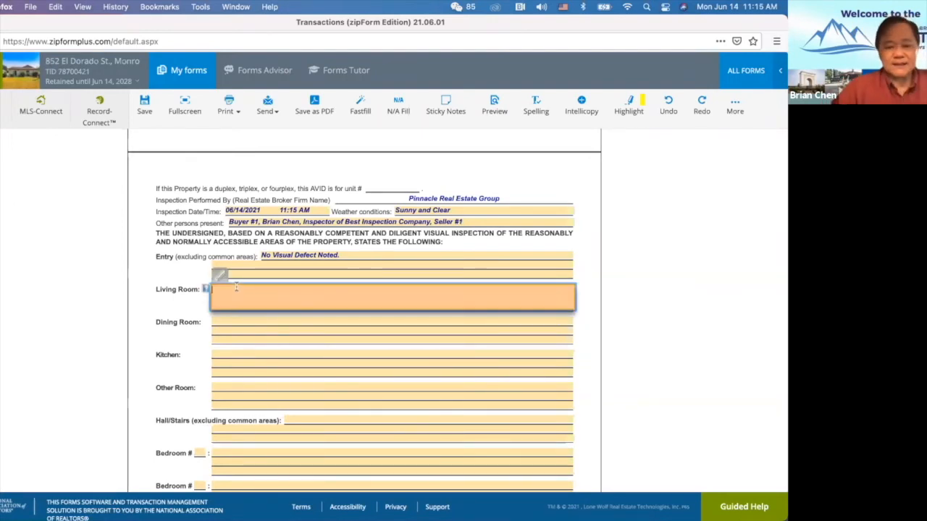
pyautogui.write('Nothing')
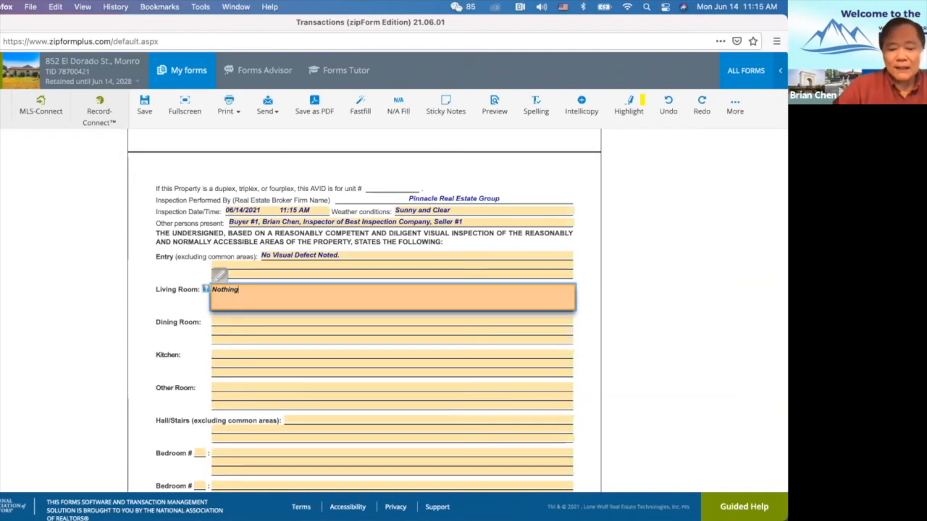
pyautogui.click(193, 322)
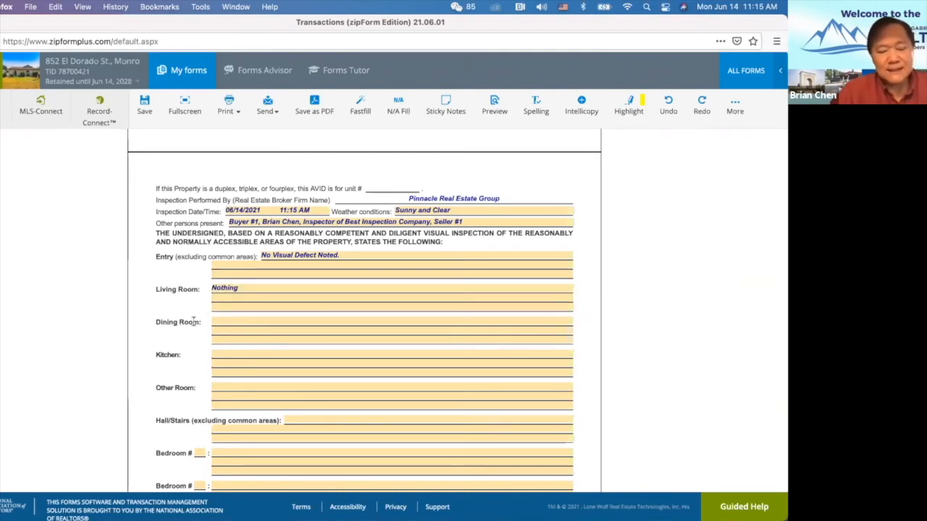
pyautogui.click(246, 289)
pyautogui.press('BackSpace')
pyautogui.press('BackSpace')
pyautogui.press('BackSpace')
pyautogui.press('BackSpace')
pyautogui.press('BackSpace')
pyautogui.press('BackSpace')
pyautogui.press('BackSpace')
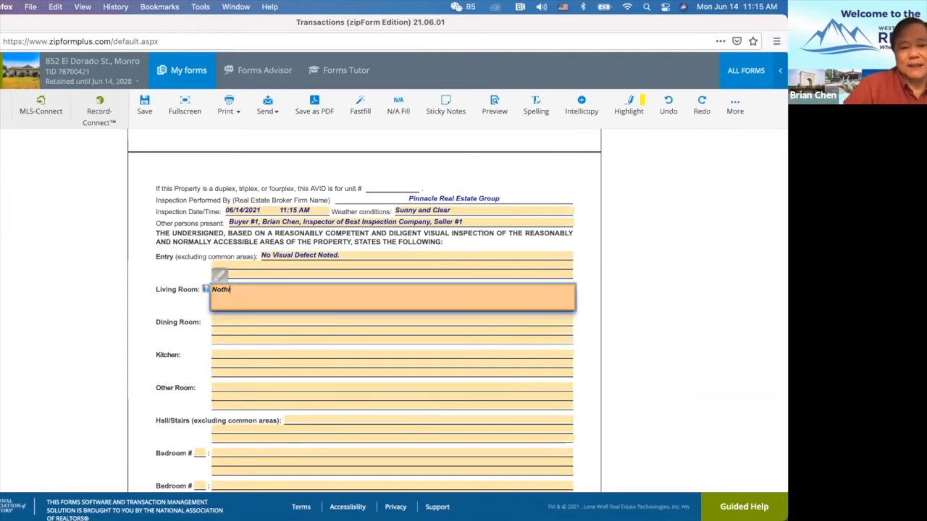
pyautogui.press('BackSpace')
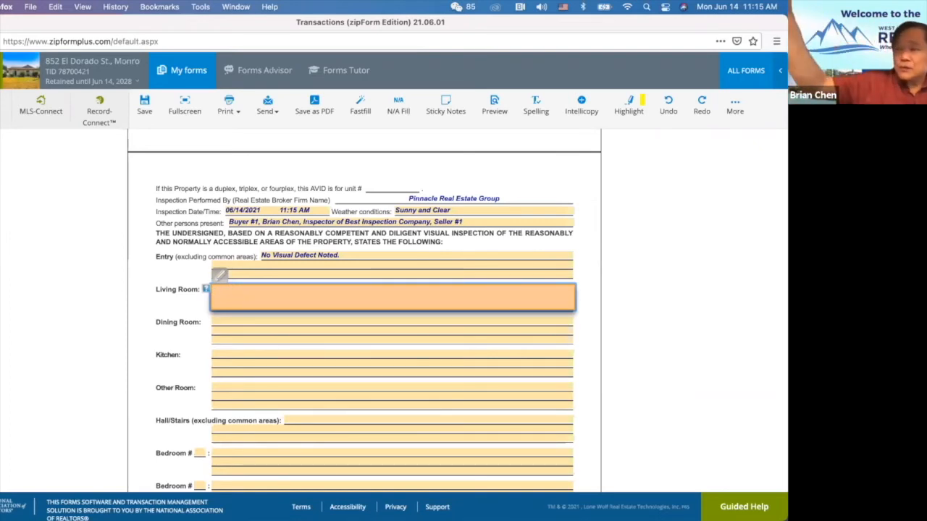
# Write 'Scratch marks on east wall.' for the Living Room, correcting 'Scatch' via spelling suggestions.
pyautogui.write('Scatchmark on')
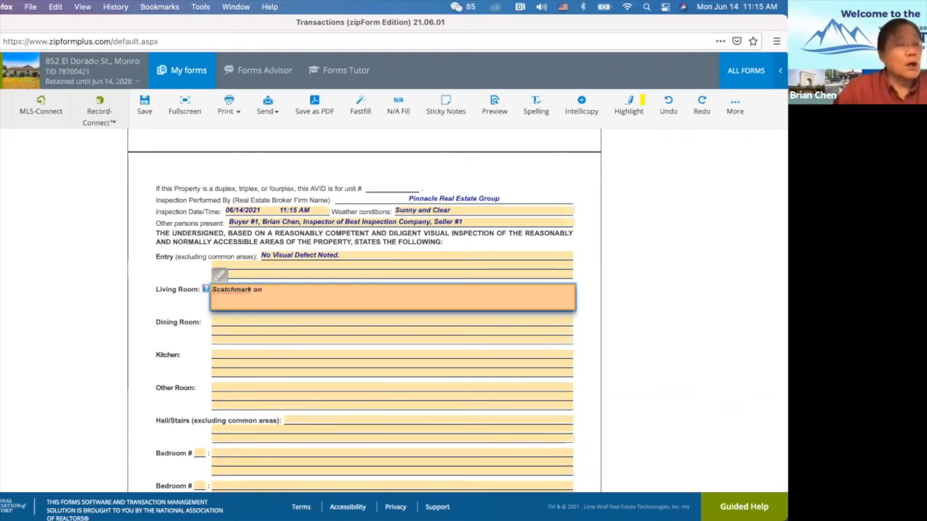
pyautogui.press('BackSpace')
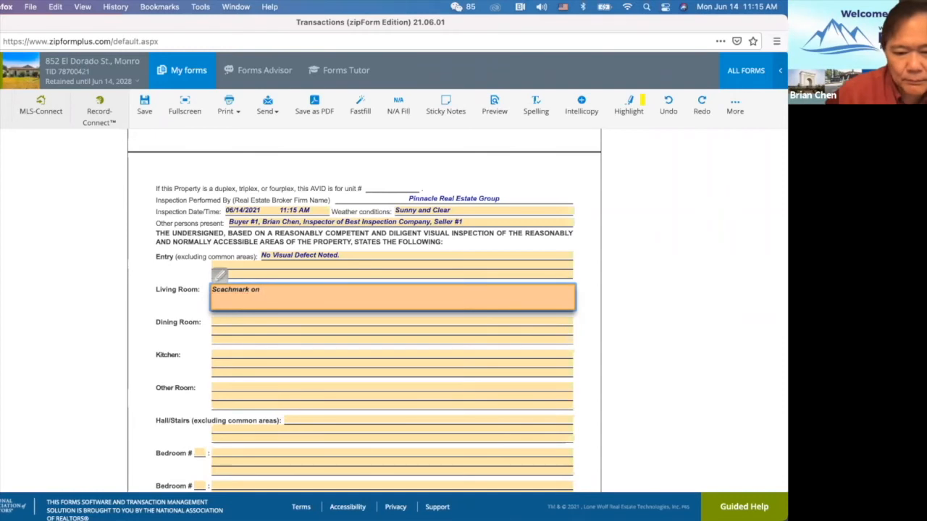
pyautogui.write('t')
pyautogui.press('Right')
pyautogui.press('Right')
pyautogui.rightClick(224, 289)
pyautogui.click(251, 341)
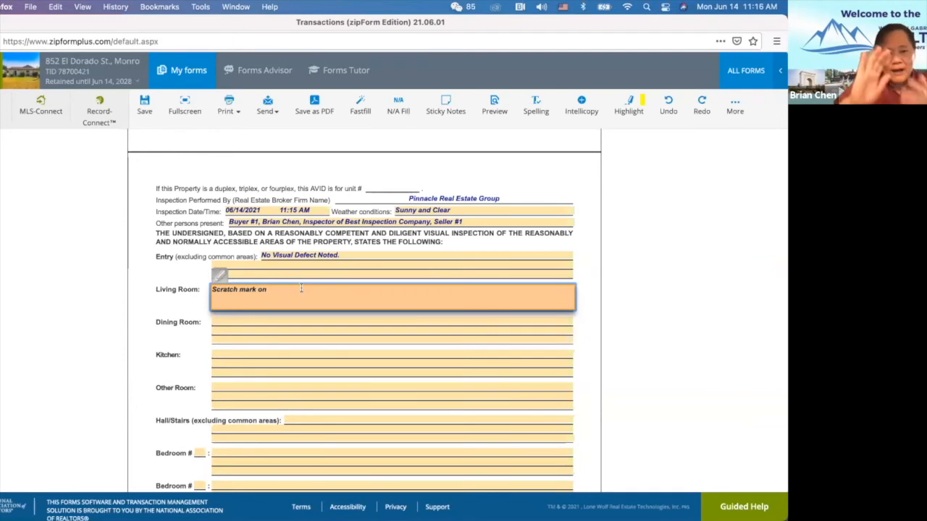
pyautogui.write('east wall.')
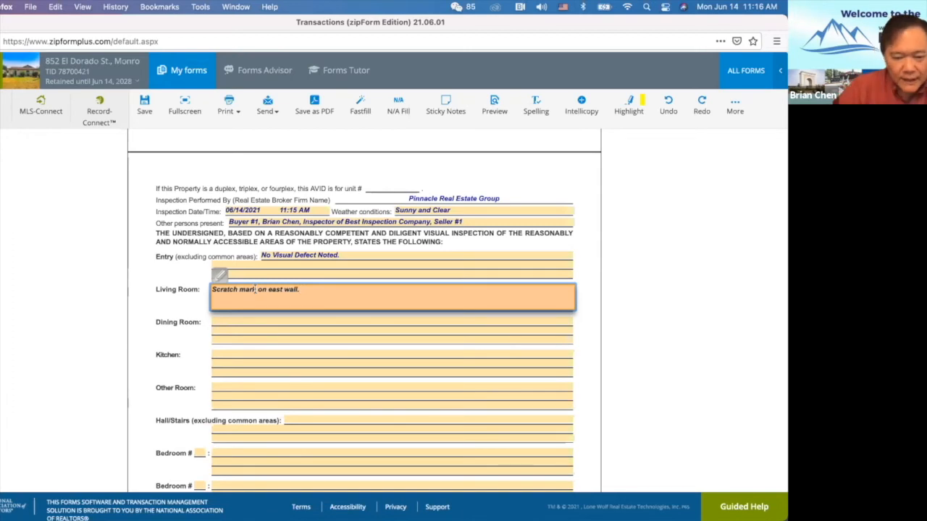
pyautogui.click(258, 289)
pyautogui.write('s')
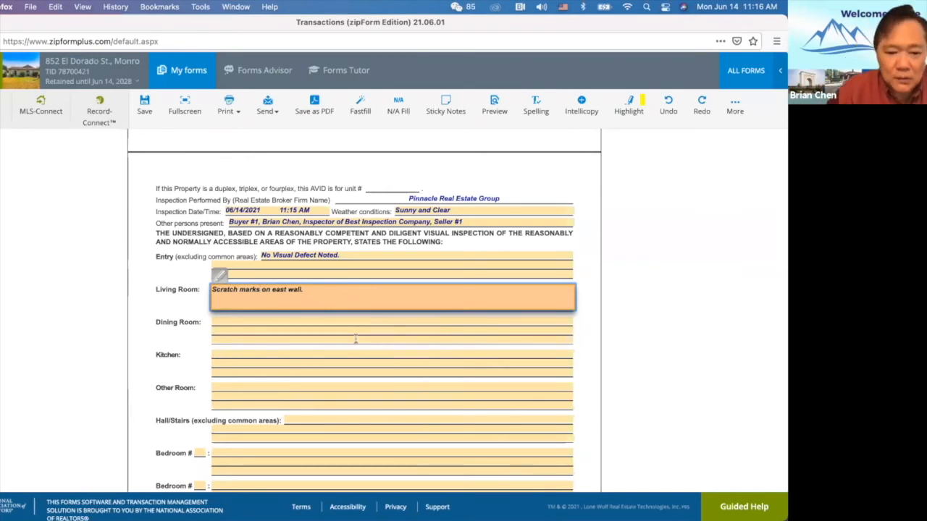
# Enter 'Scuff marks on the dining room floor. Window sticks difficult to open and shut.' for Dining Room.
pyautogui.click(318, 320)
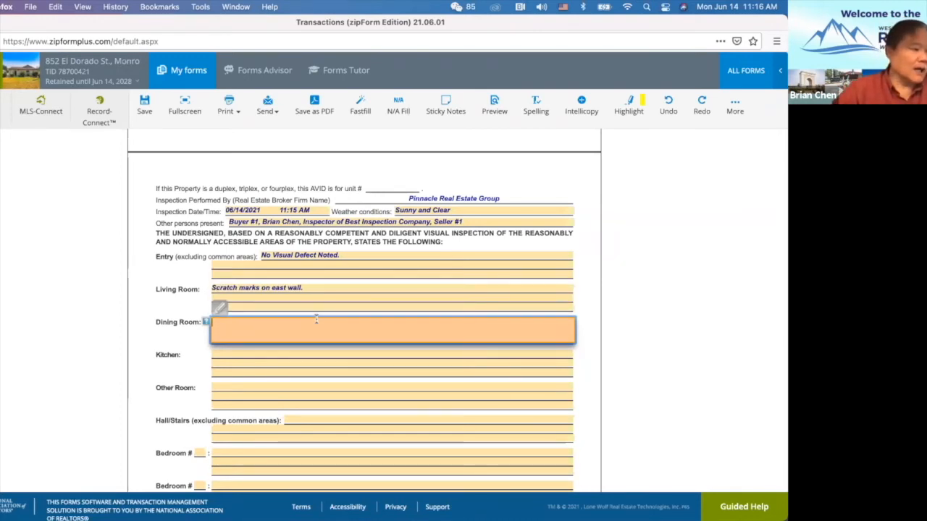
pyautogui.write('Scuff marks on the dining room floor')
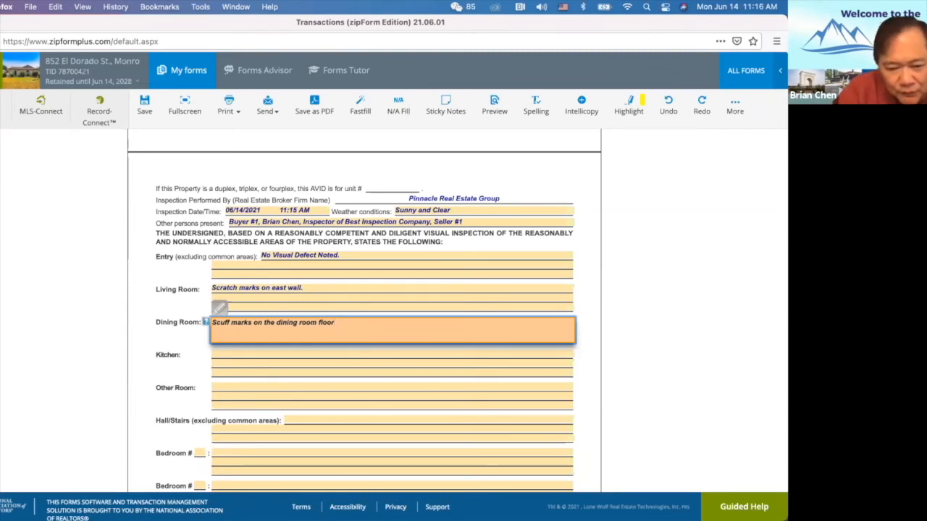
pyautogui.write('.')
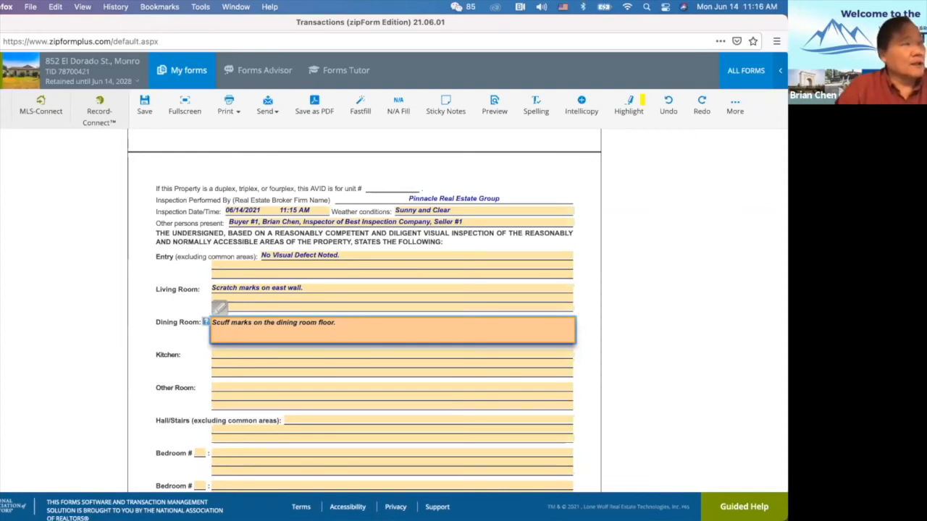
pyautogui.write('Window sticks difficult to open and shut.')
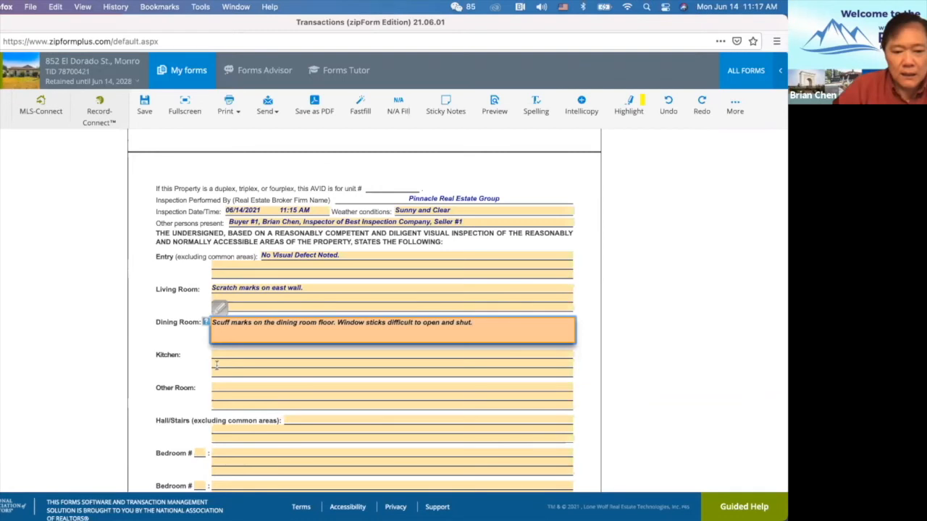
# Enter 'Broken kitchen counter, water stain observed in cabinet under kitchen sink, broken floor tile.' for Kitchen.
pyautogui.click(241, 353)
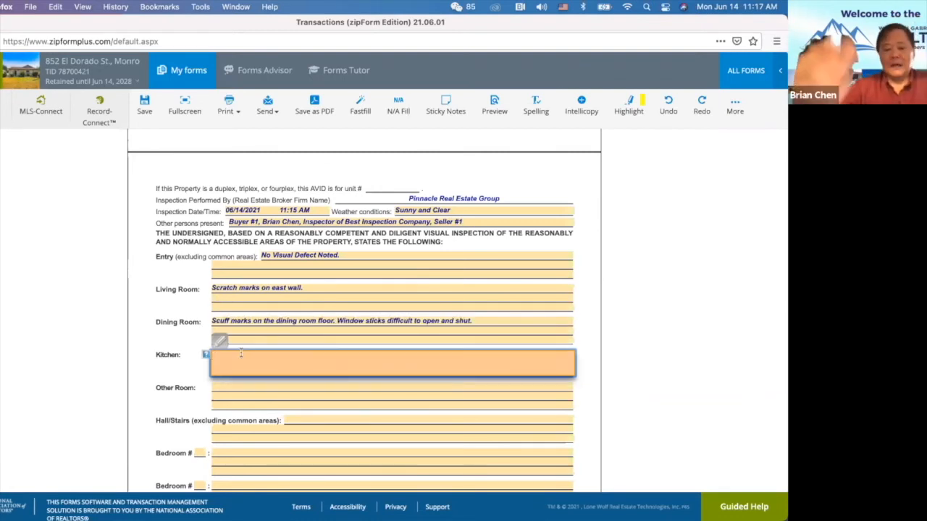
pyautogui.write('Broken kitchen counter, ')
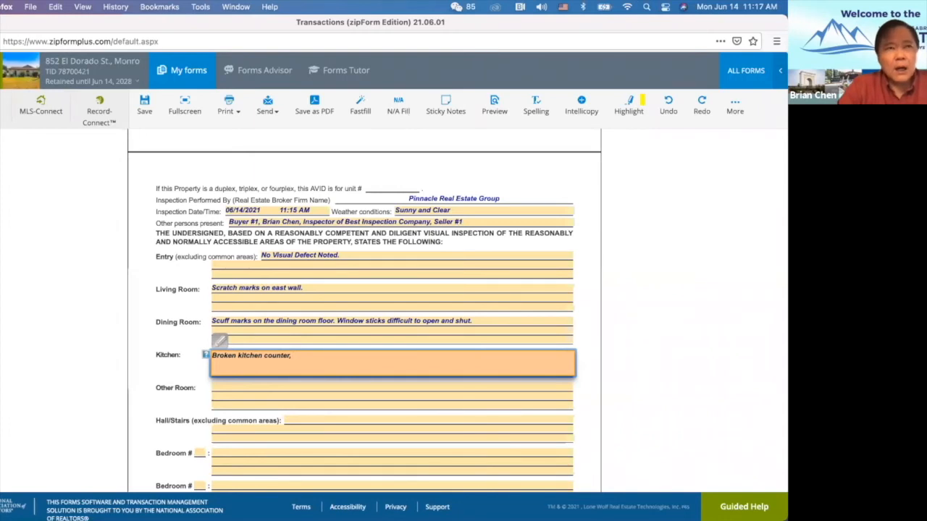
pyautogui.write('water stain observed in cabinet')
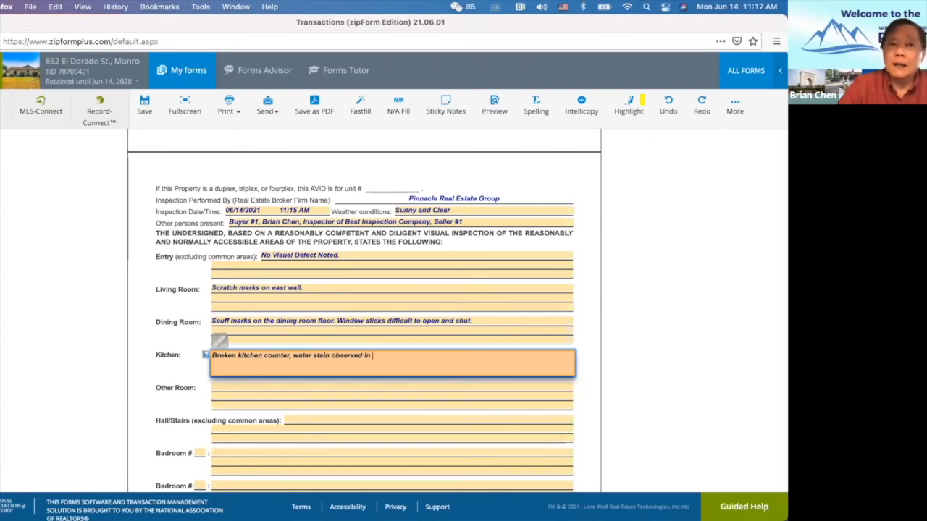
pyautogui.write(' under kitchen sink,')
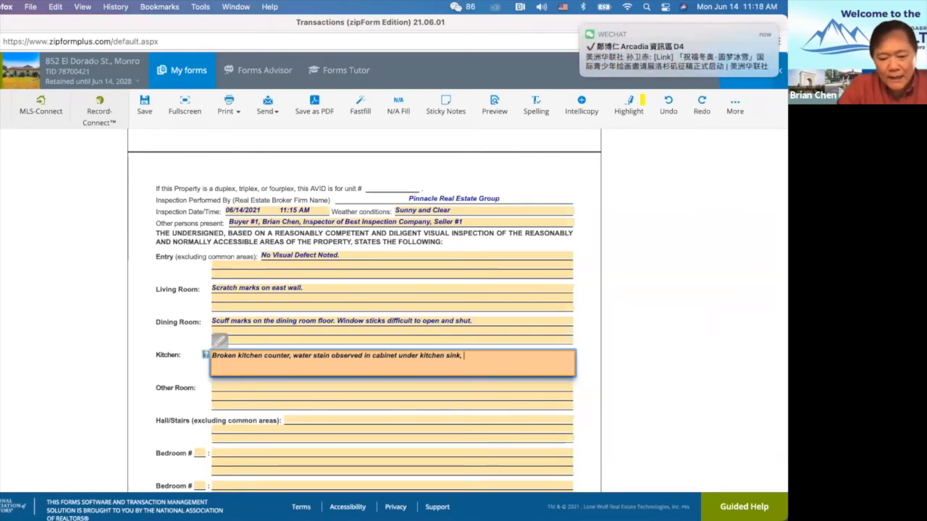
pyautogui.write(' broken floor tile.')
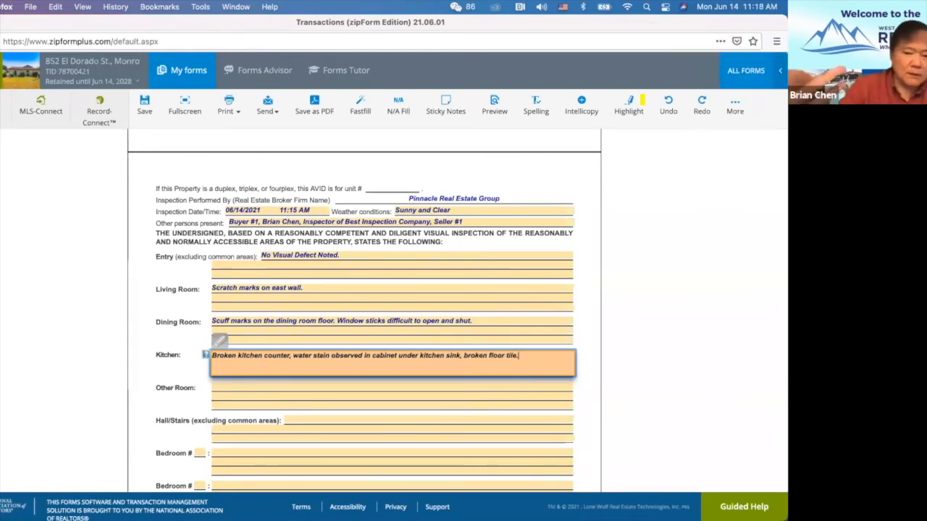
pyautogui.click(234, 393)
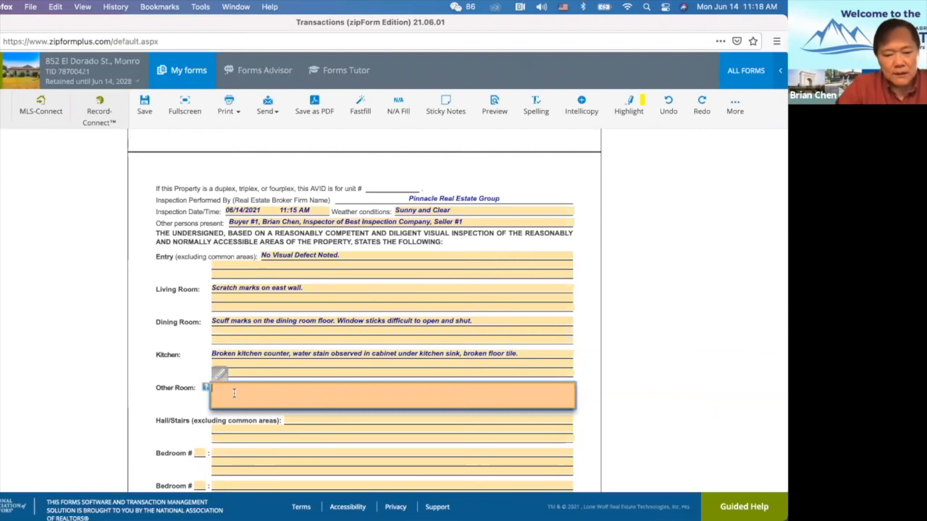
# Mark Other Room as 'N/A' and note 'scratch mark on hallway walls (north side)' for Hall/Stairs.
pyautogui.write('N/A')
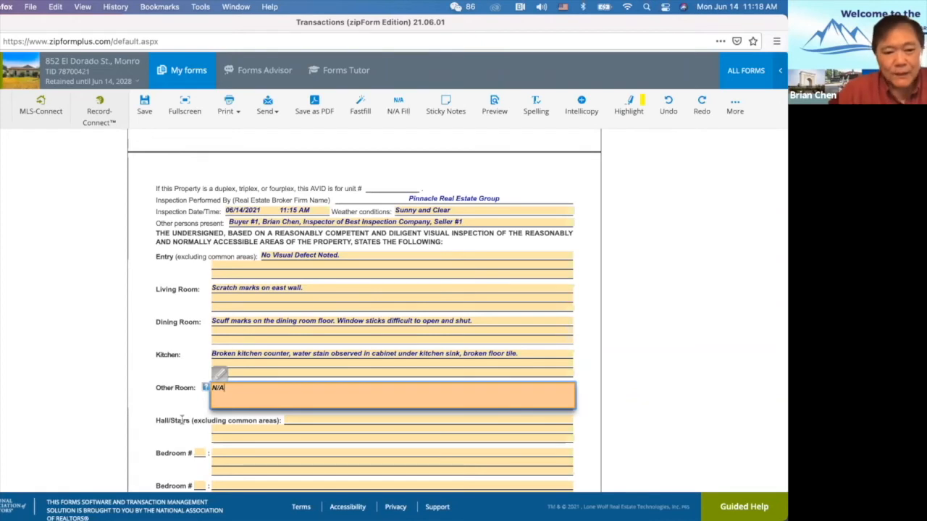
pyautogui.click(305, 423)
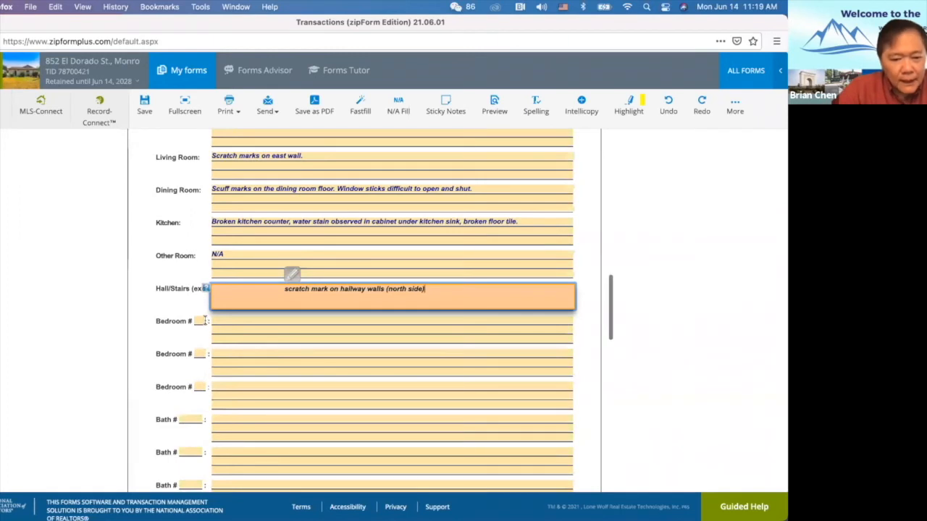
pyautogui.click(204, 321)
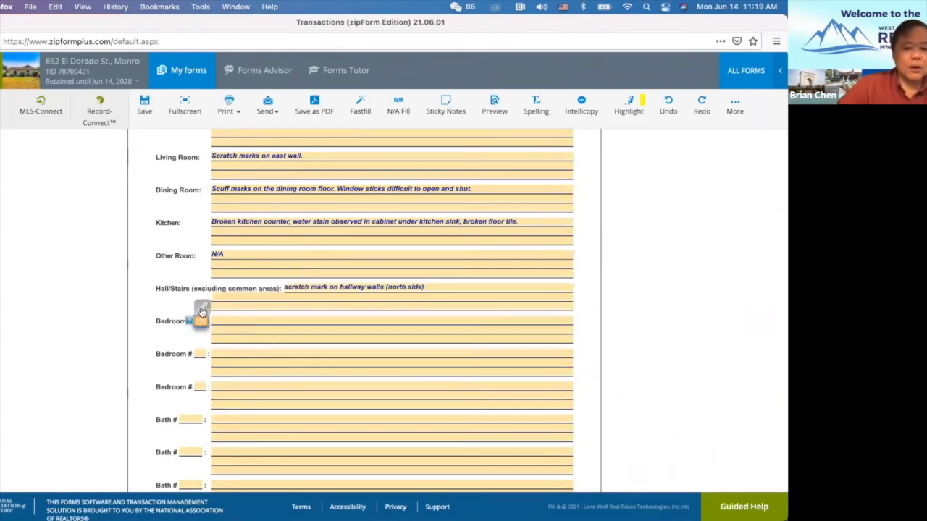
# Number Bedroom 1 as 'Master Bedroom (East side). No visual defect noted.' and number the next bedroom 2.
pyautogui.write('1')
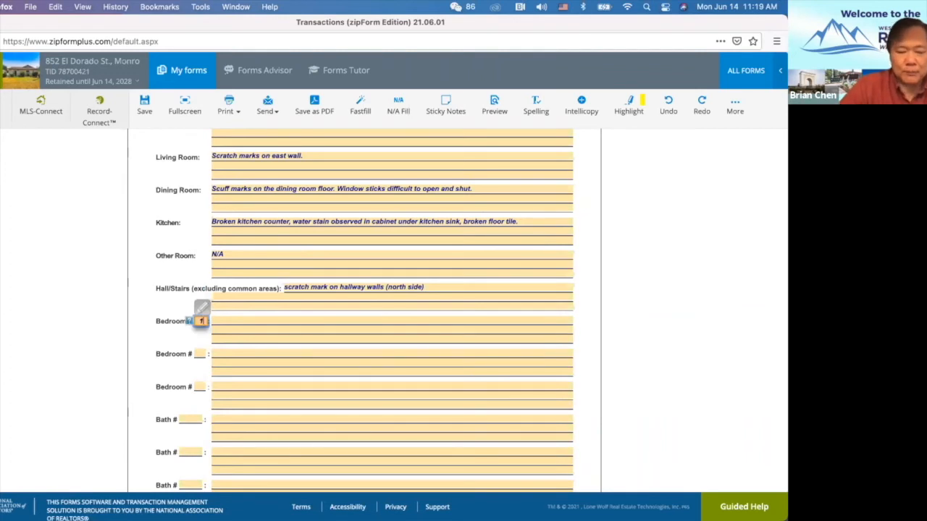
pyautogui.click(236, 322)
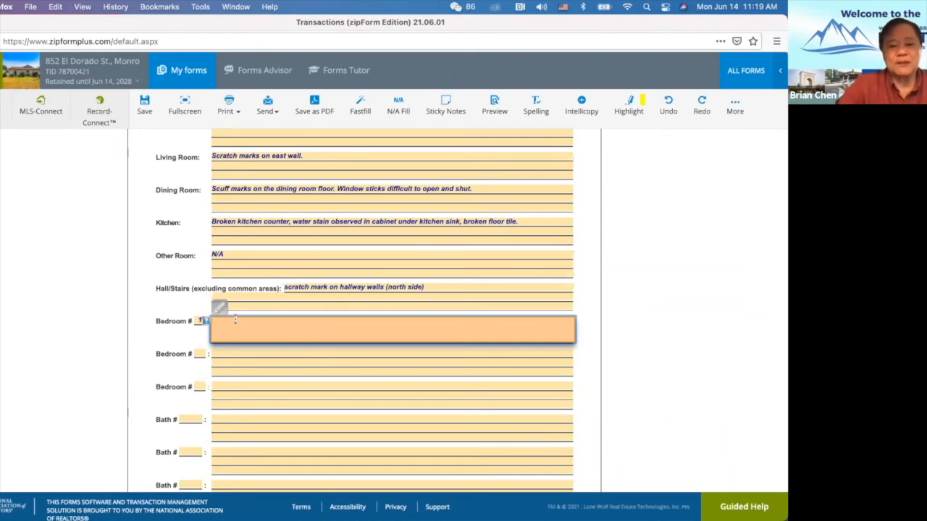
pyautogui.write('Master Bedroom (East side). No')
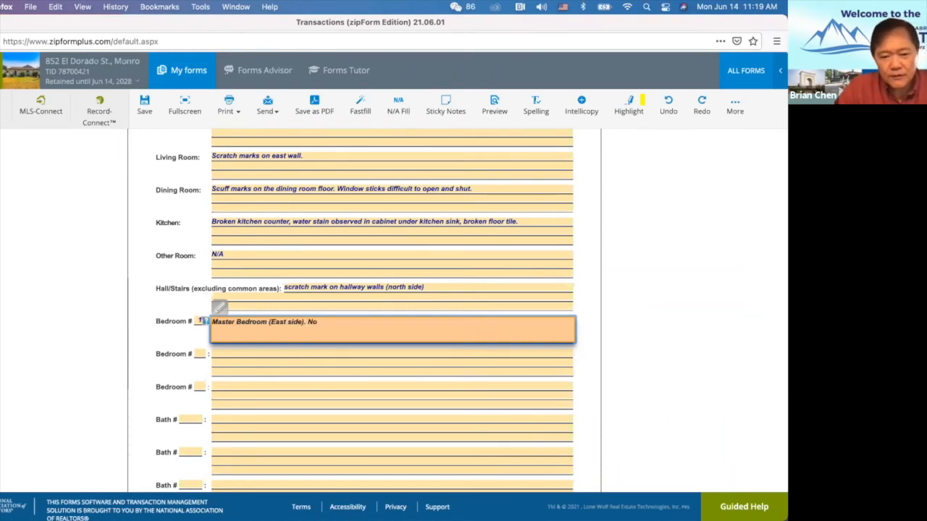
pyautogui.write(' visual defectsnoted.')
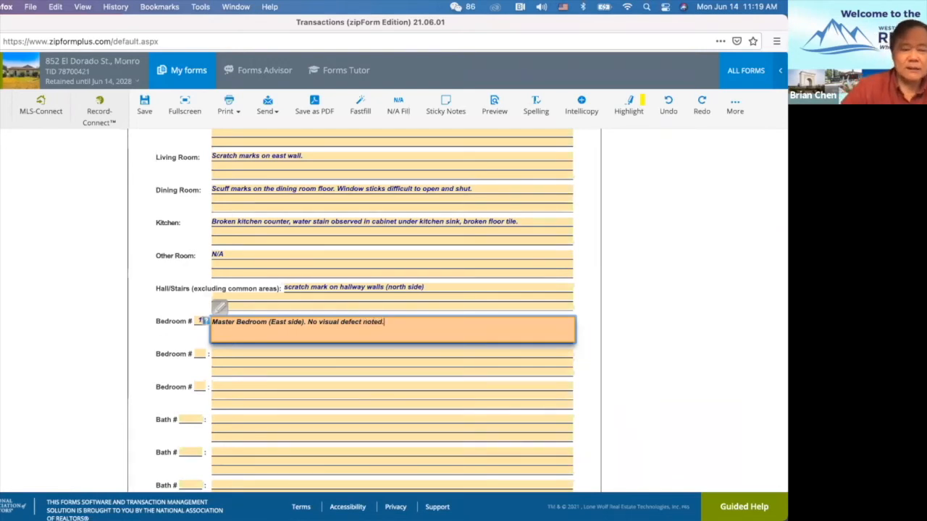
pyautogui.click(199, 353)
pyautogui.write('2')
pyautogui.click(233, 352)
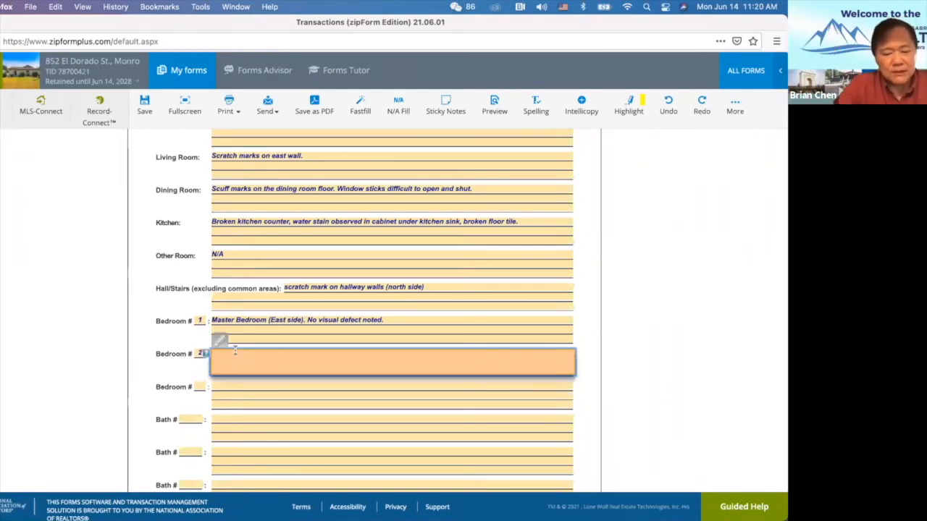
# Describe Bedroom 2 as 'West Room: Crack on the Ceiling and Smoke Detector missing and no Carbon Monoxide Alarm'.
pyautogui.write('West Room: ')
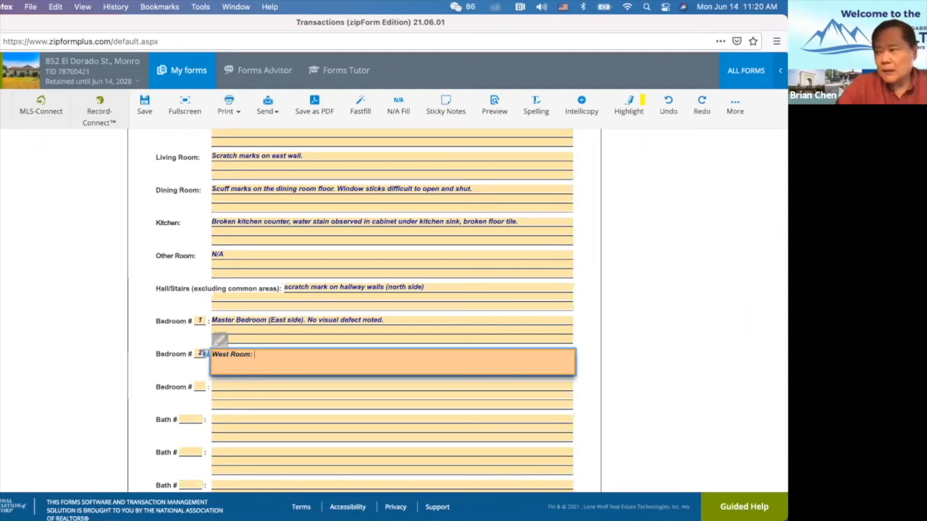
pyautogui.write('Crack on the')
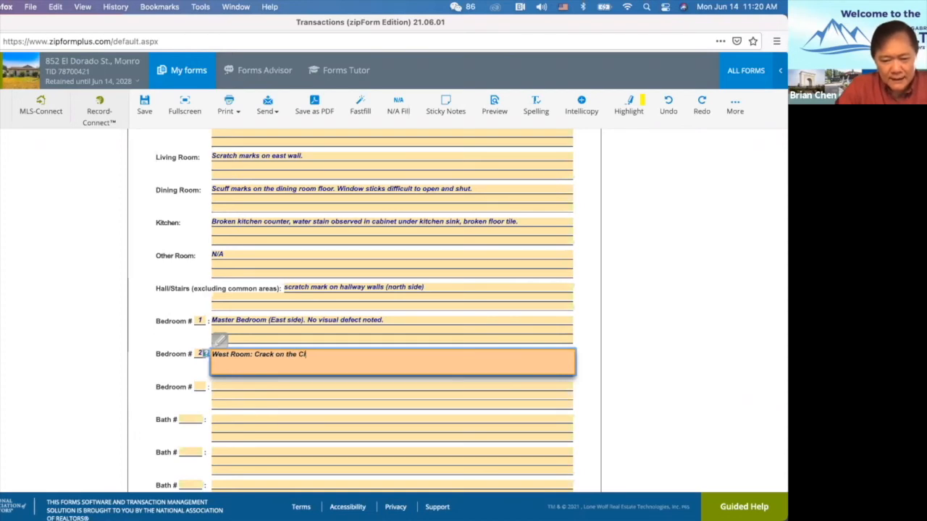
pyautogui.write(' Ceiling and Sm')
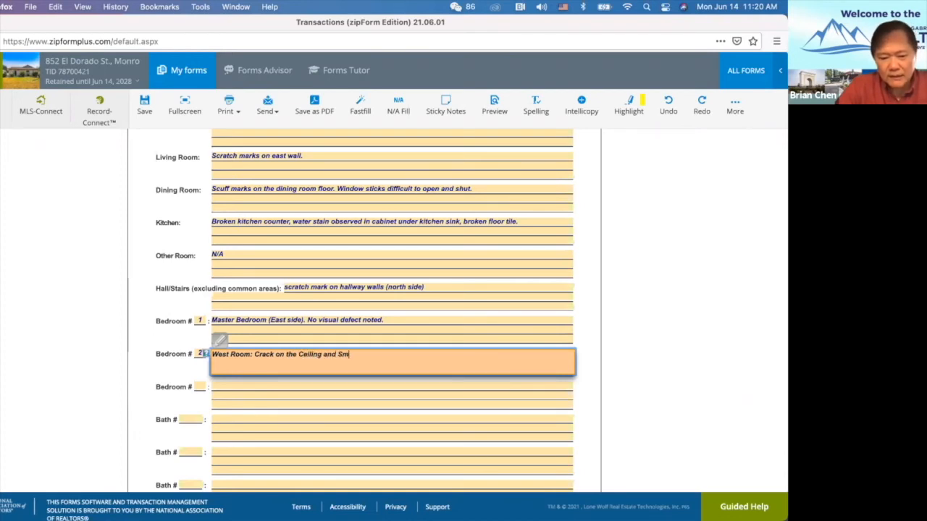
pyautogui.write('oke Detector missing and ')
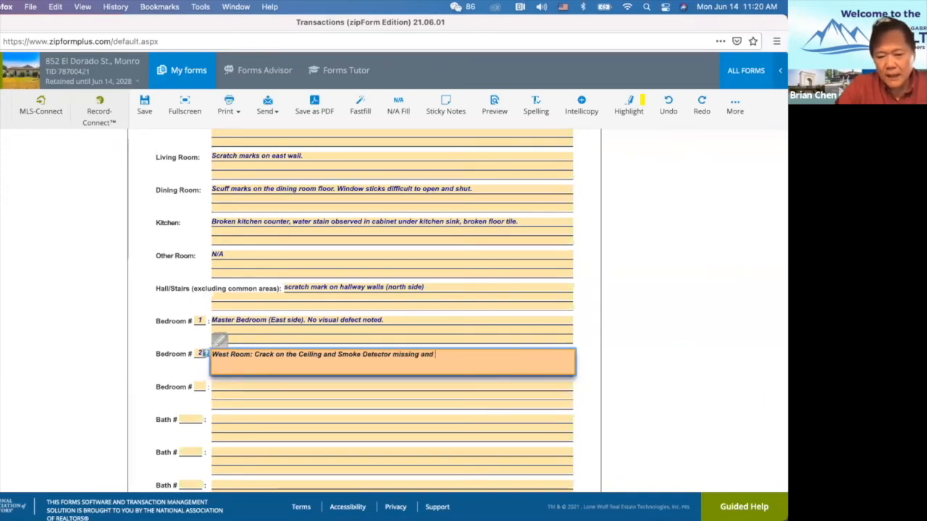
pyautogui.write('no Carbon Monoxide Alarm.')
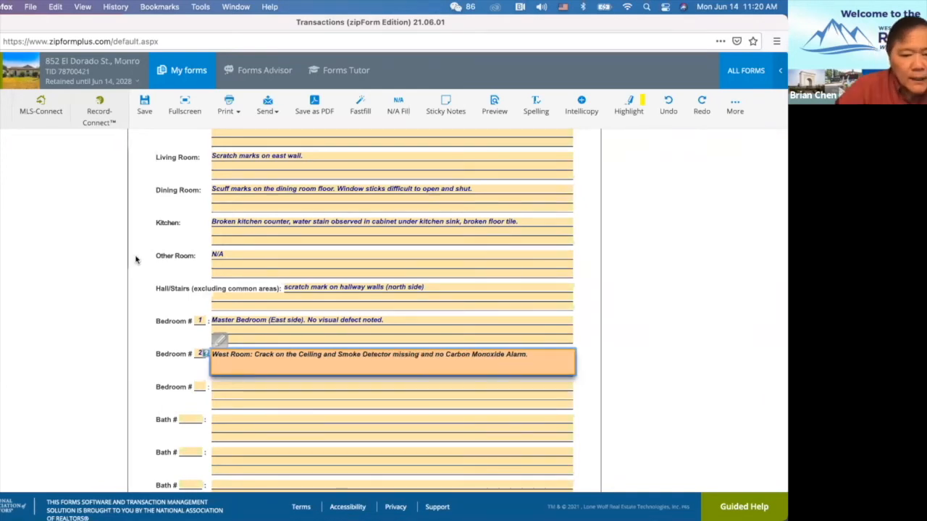
# Number Bedroom 3 and describe it as 'Unfinished Patching without painting on the wall.'.
pyautogui.click(448, 287)
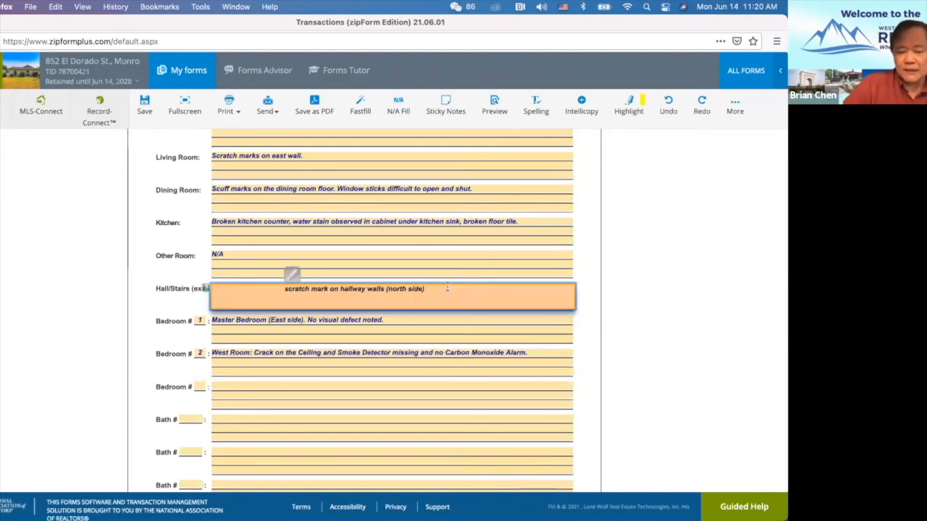
pyautogui.click(200, 386)
pyautogui.write('3')
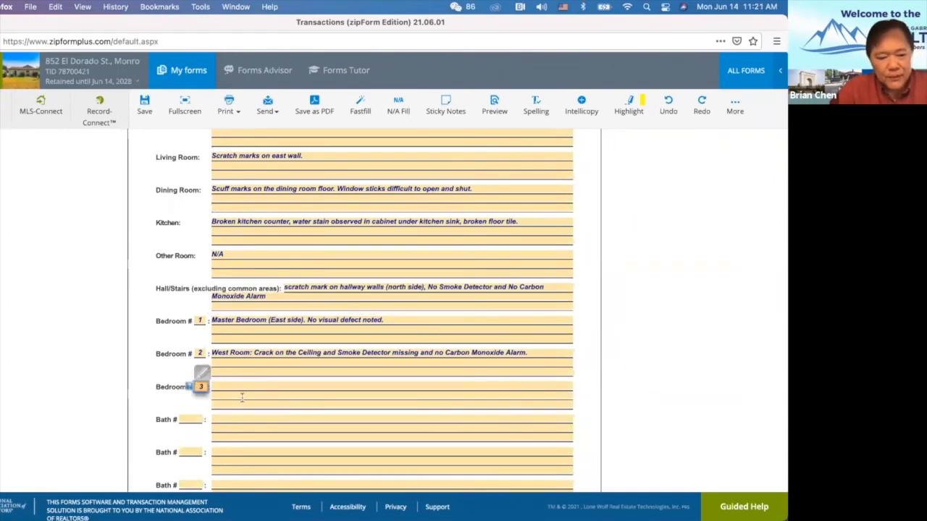
pyautogui.click(244, 387)
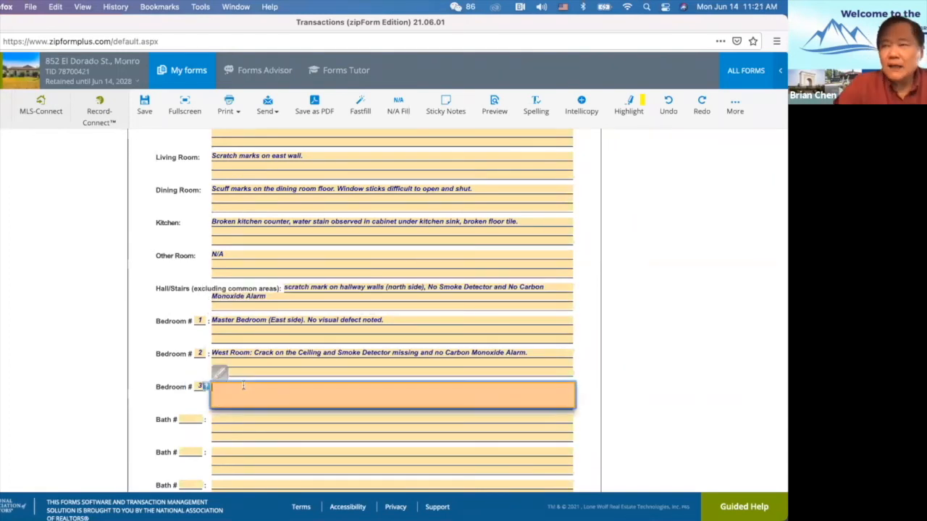
pyautogui.write('Unfinished Patching without painting on the wall.')
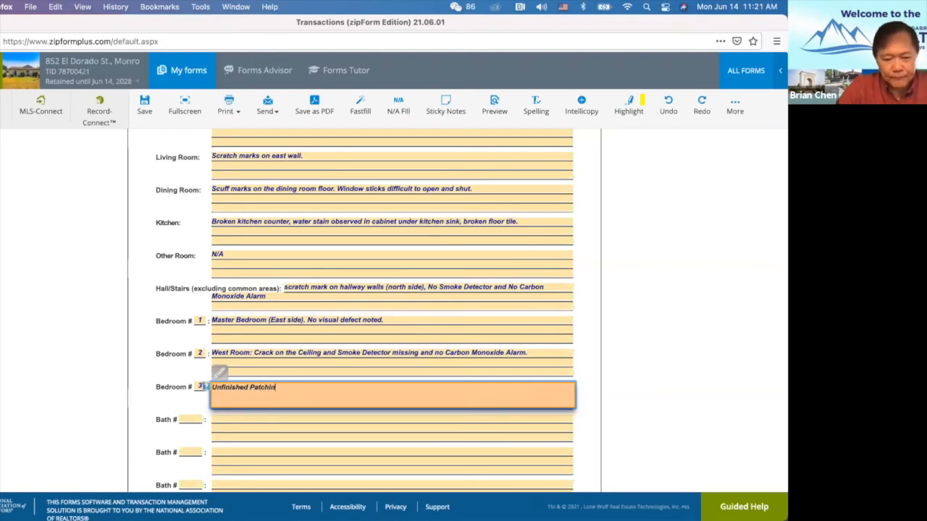
# Describe Bath 1 as 'Master Bathroom. No visual defect noted. No sign of water stain under' the sink.
pyautogui.click(190, 420)
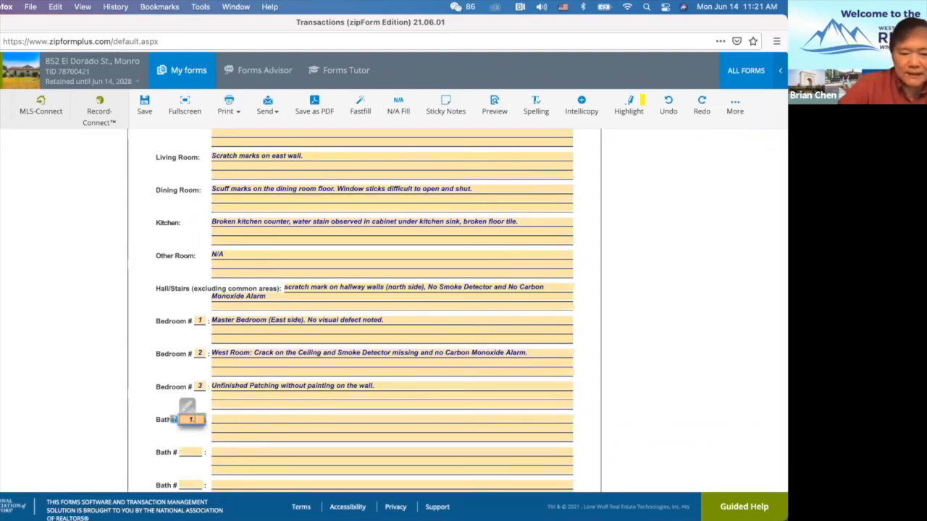
pyautogui.click(243, 418)
pyautogui.write('Master Bathroom.')
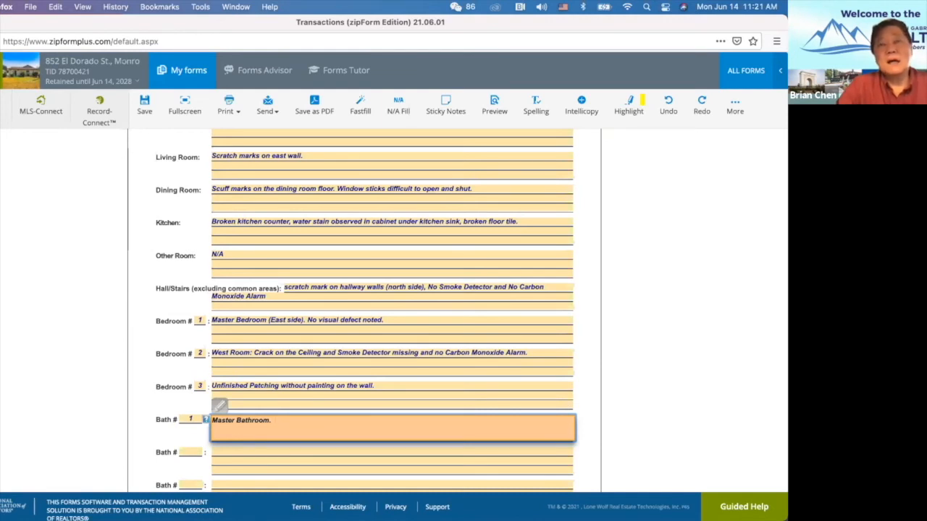
pyautogui.write('  No visual defect noted. No sign of')
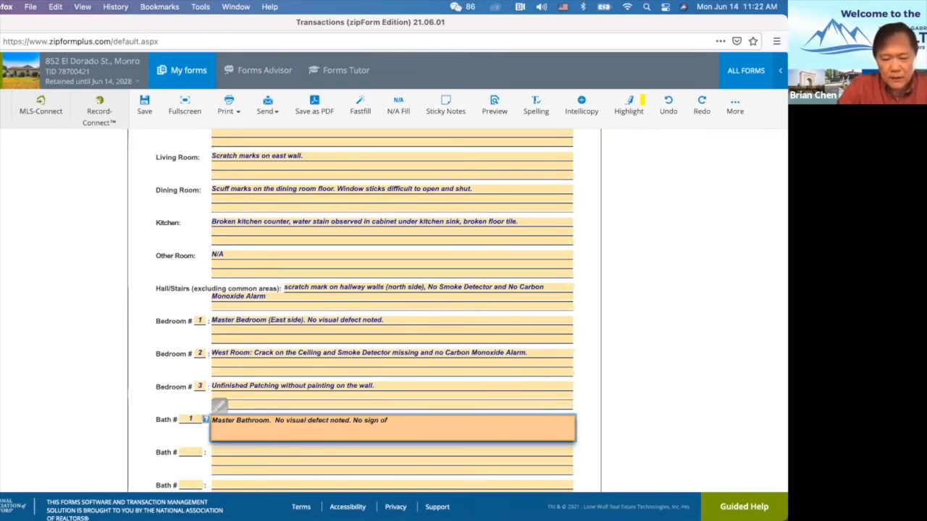
pyautogui.write(' water ')
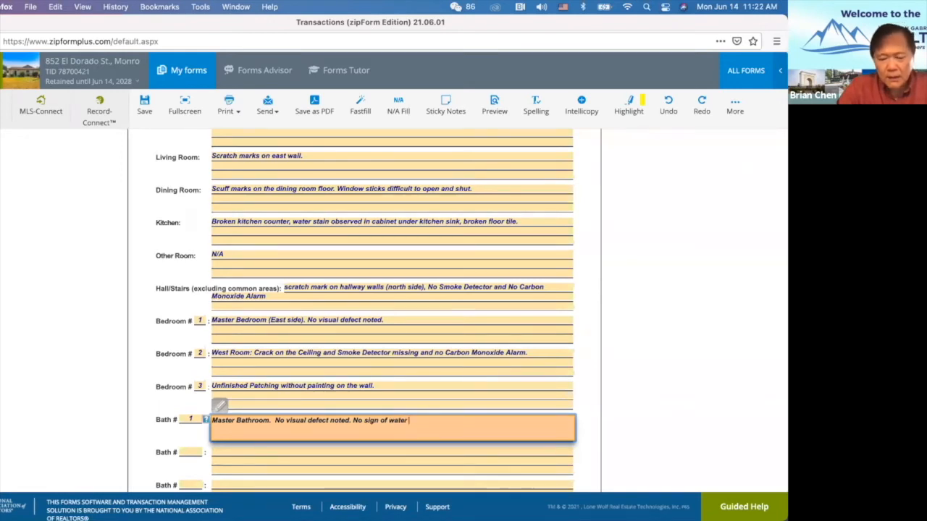
pyautogui.write('stain under sink.')
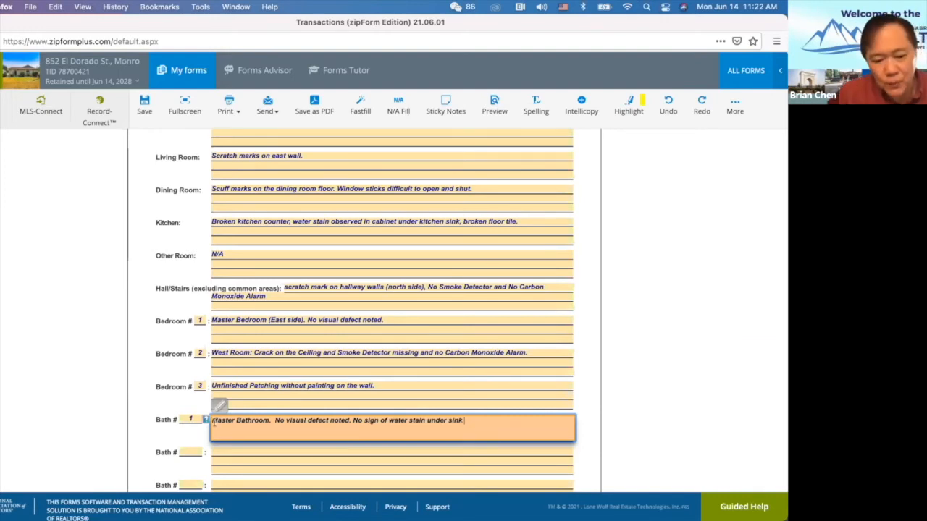
# Number the second bath 2 and describe it as 'Hallway Bath.'.
pyautogui.click(184, 449)
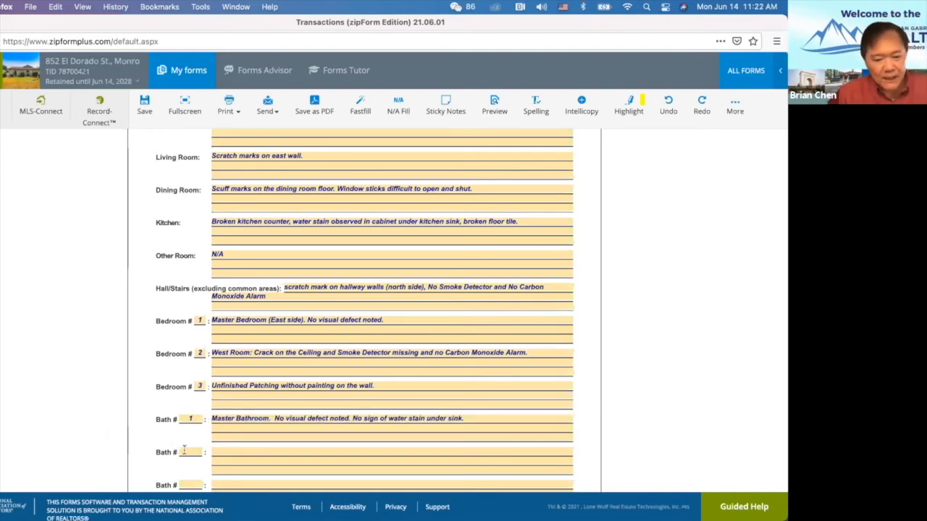
pyautogui.click(185, 451)
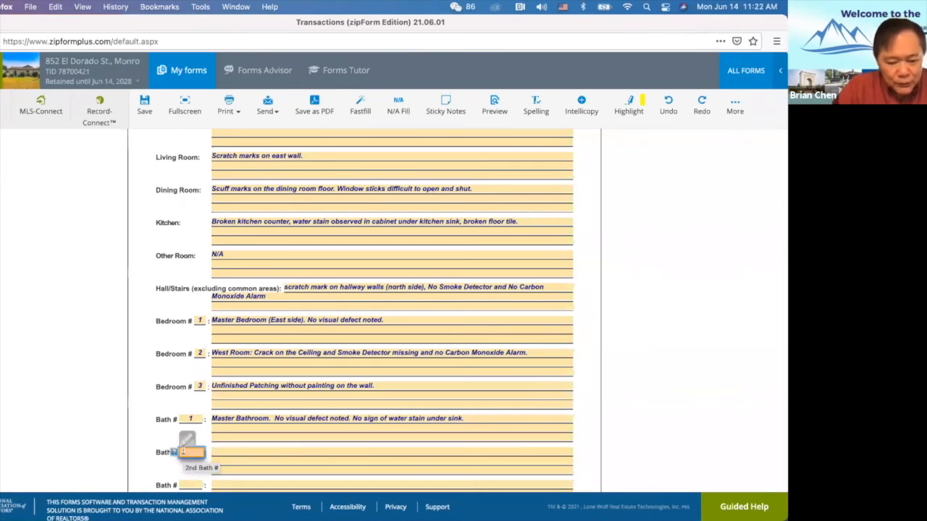
pyautogui.write('2')
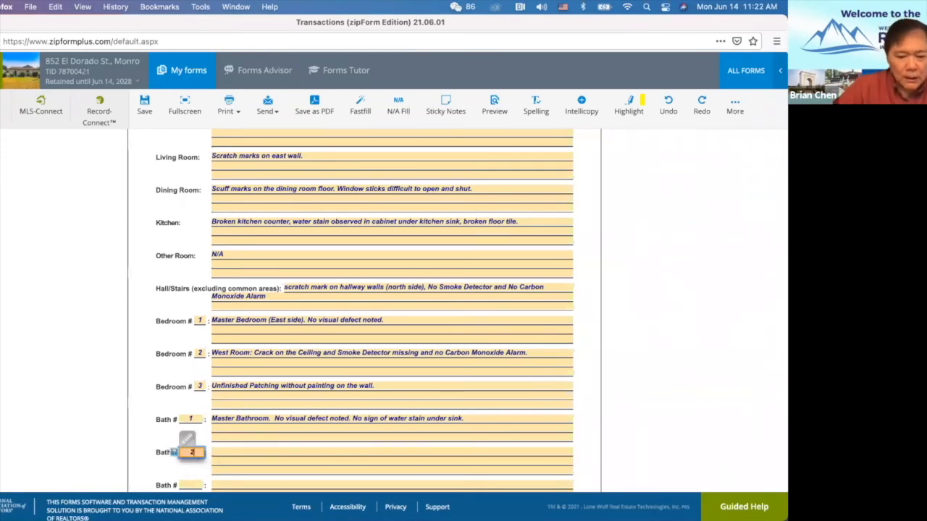
pyautogui.click(230, 452)
pyautogui.write('Hallway Bath.')
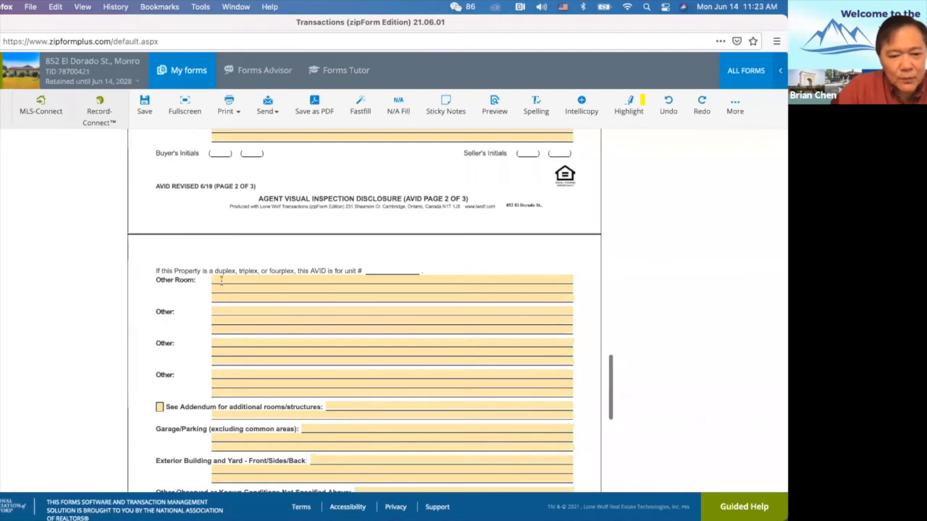
# Scroll to page 3 of the AVID form and start the Garage/Parking entry.
pyautogui.scroll(2, 362, 290)
pyautogui.scroll(-3, 224, 319)
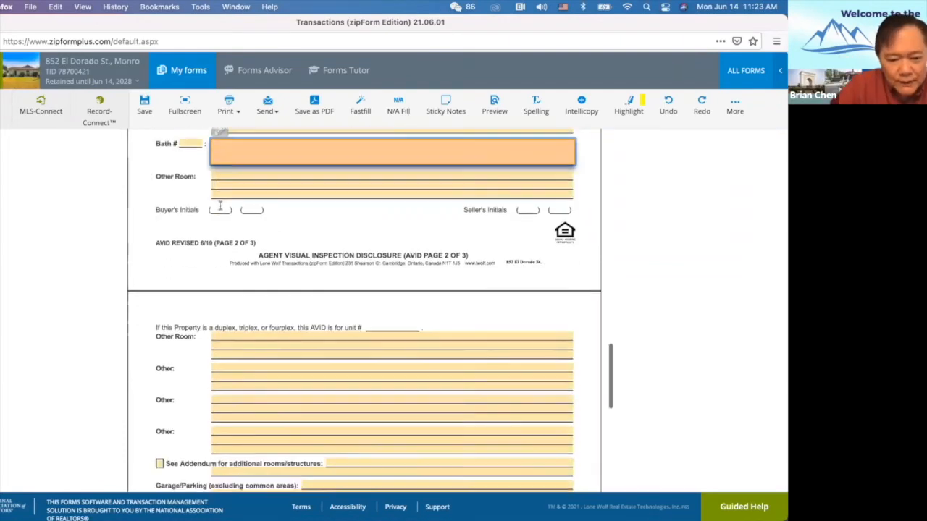
pyautogui.scroll(-2, 226, 317)
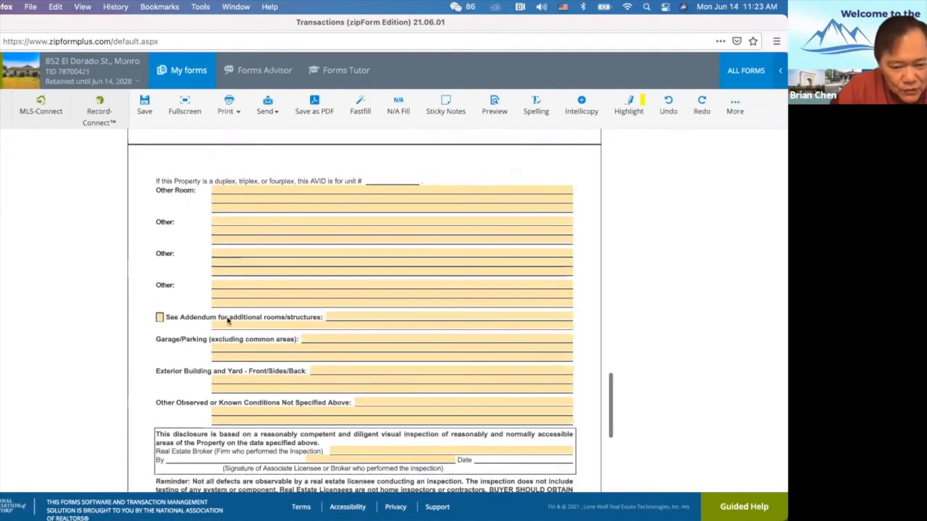
pyautogui.click(319, 342)
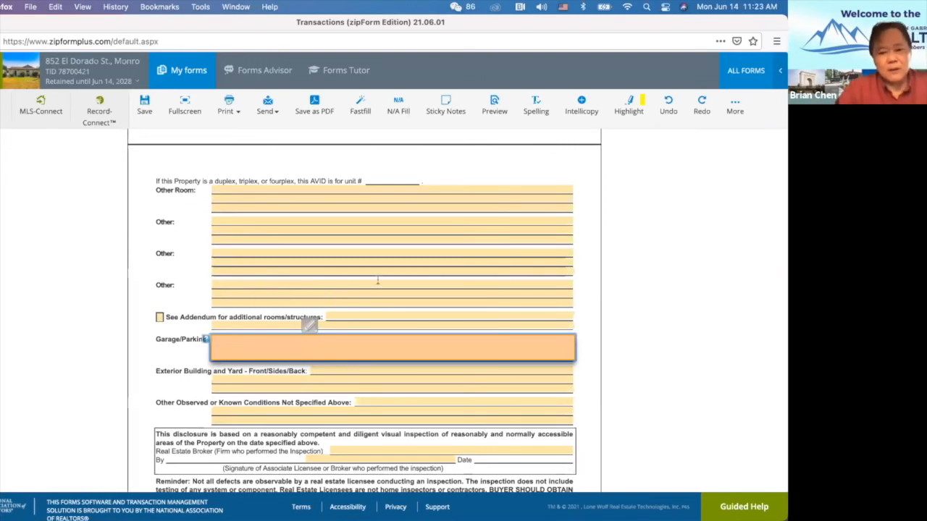
# Enter 'Oil stain on concrete floor. cracks on concrete floor.' for Garage/Parking.
pyautogui.click(160, 291)
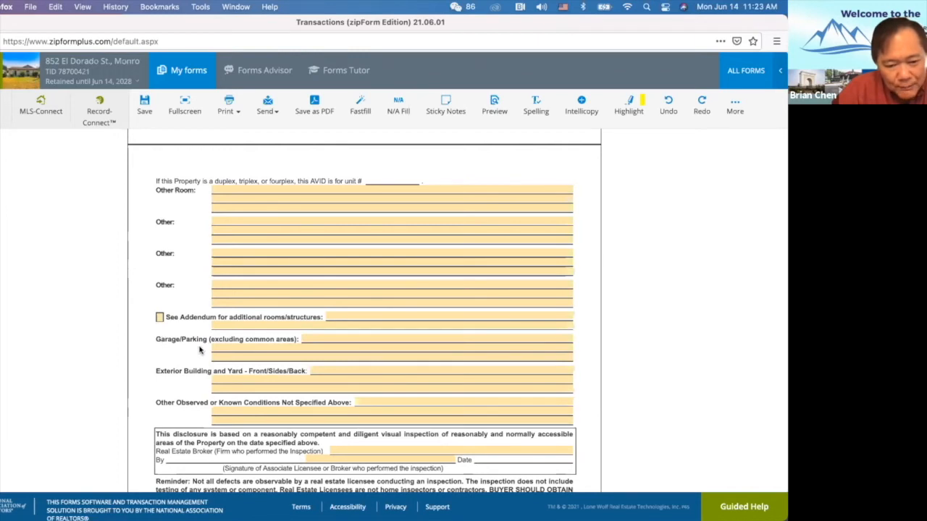
pyautogui.click(327, 339)
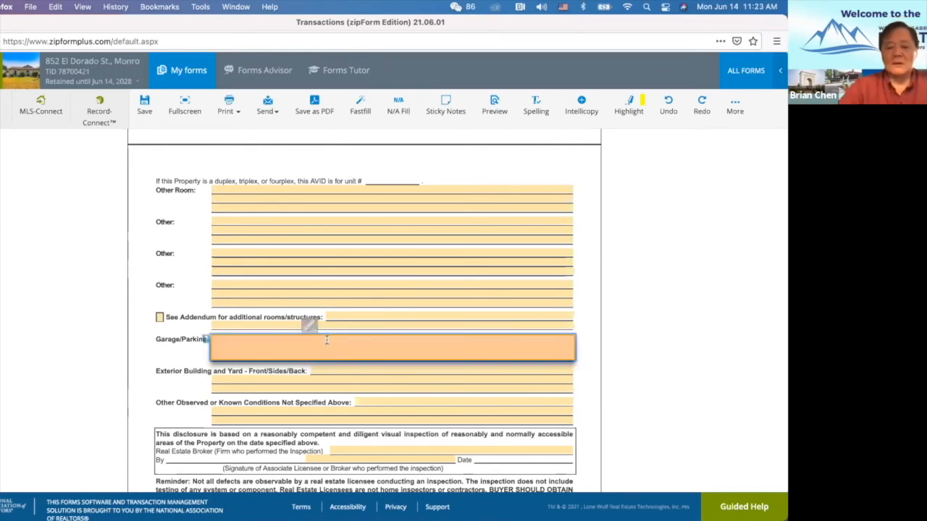
pyautogui.write('Oil stain on concrete')
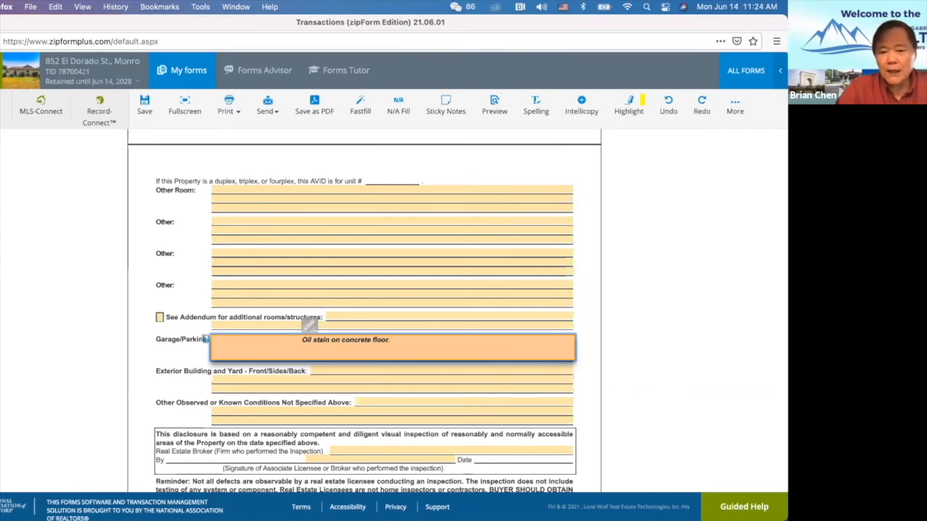
pyautogui.write('floor. cracks on con')
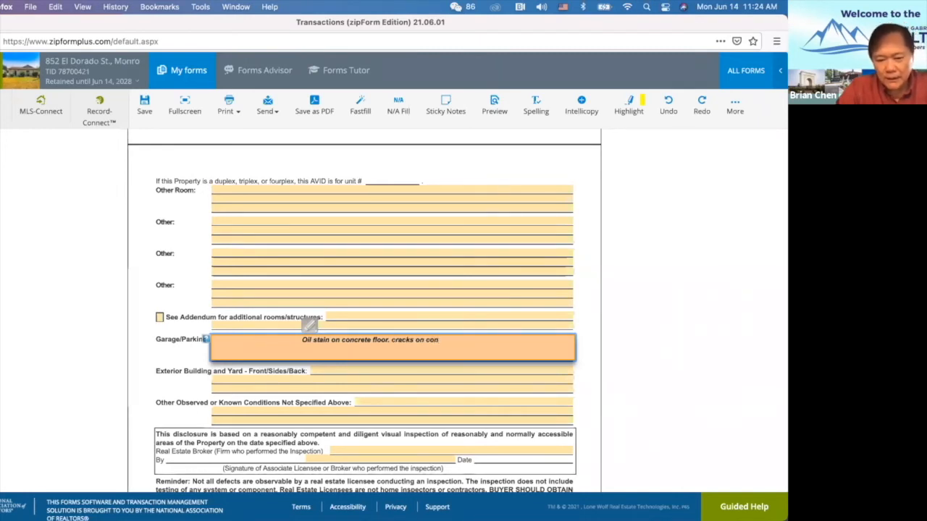
pyautogui.write('crete flo')
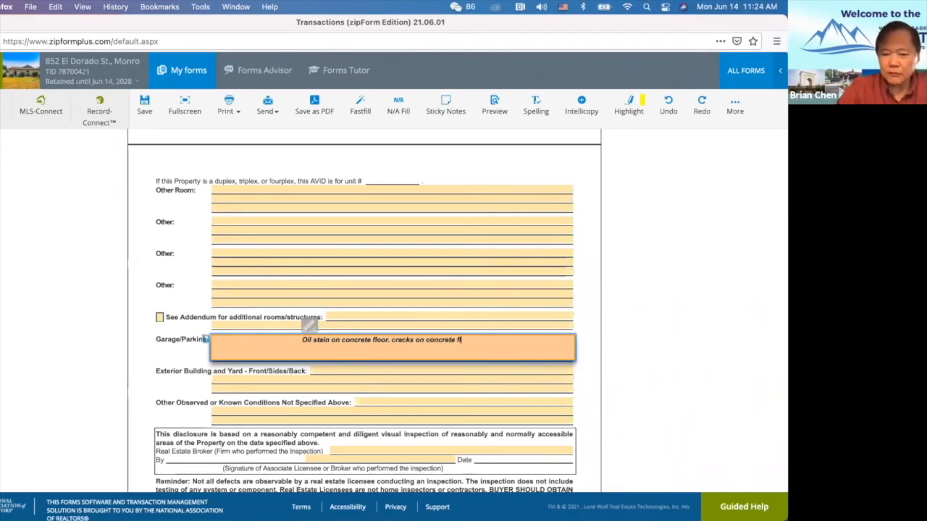
pyautogui.write('or.')
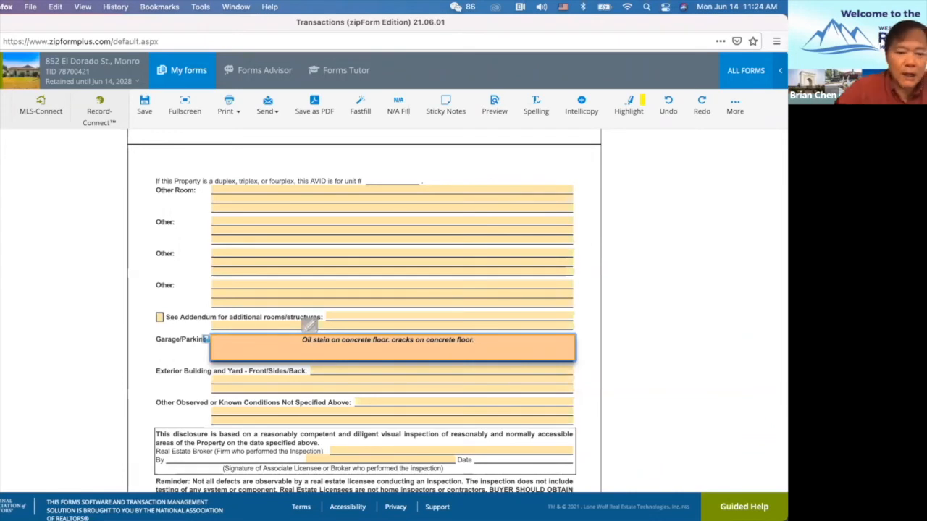
pyautogui.click(327, 371)
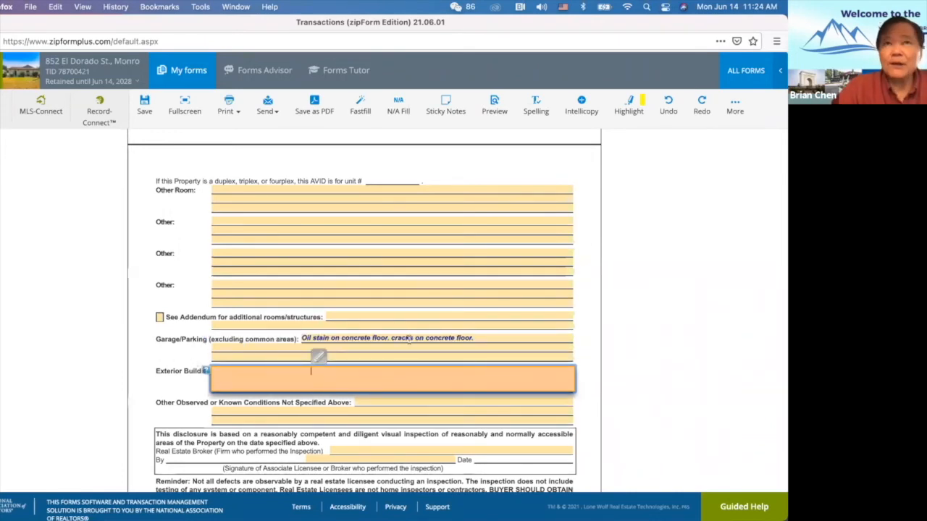
# Fill Exterior Building with the stucco and walkway crack note plus a leaning wooden fence note.
pyautogui.write('some cracks on the stucco wall, some cracks on the concrete walkway.')
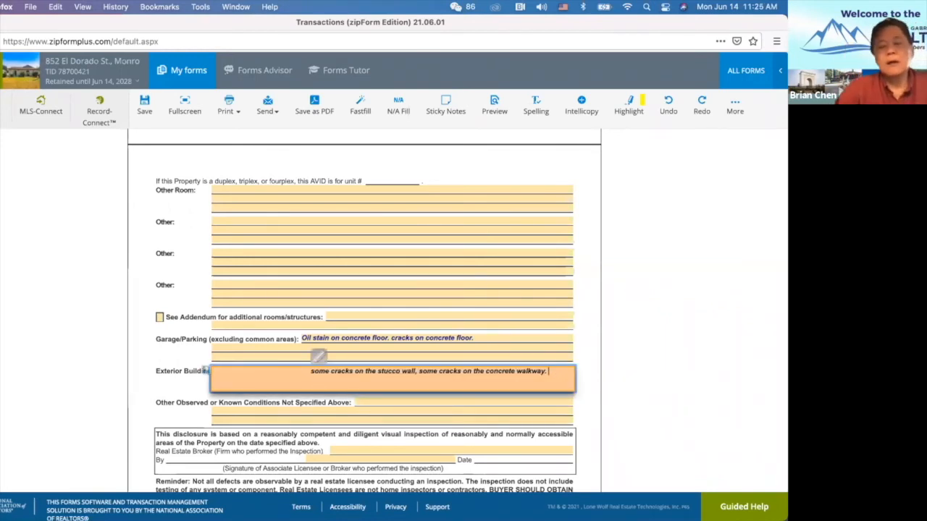
pyautogui.write('Wooden fense leak')
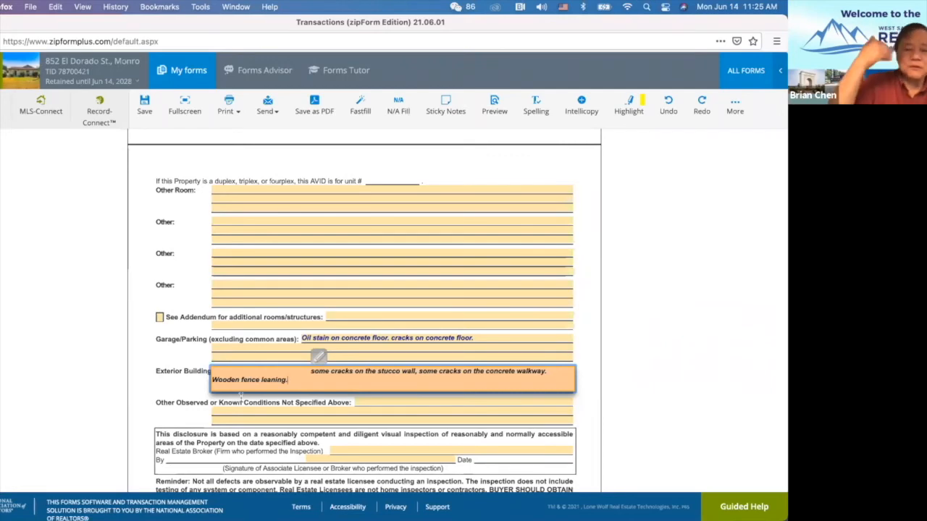
pyautogui.scroll(1, 304, 280)
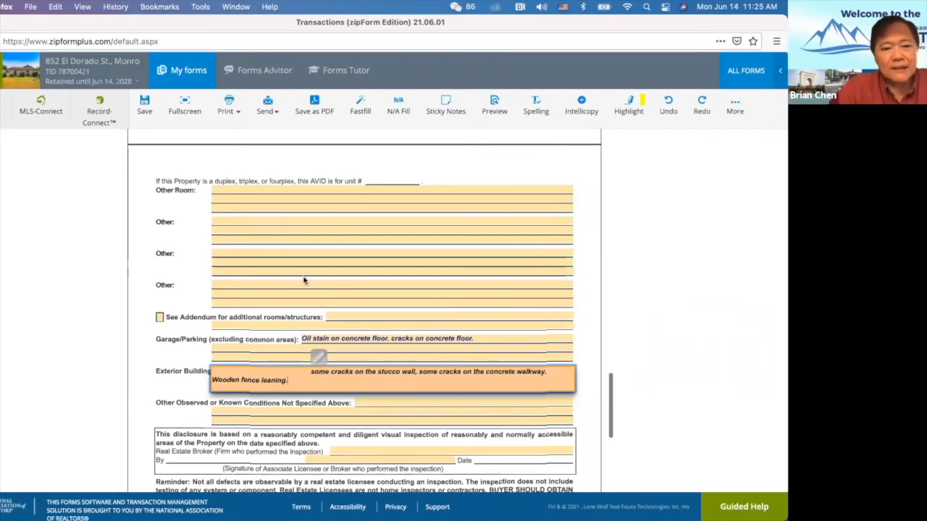
pyautogui.scroll(10, 304, 281)
pyautogui.scroll(-8, 304, 280)
pyautogui.scroll(3, 304, 281)
pyautogui.scroll(5, 304, 280)
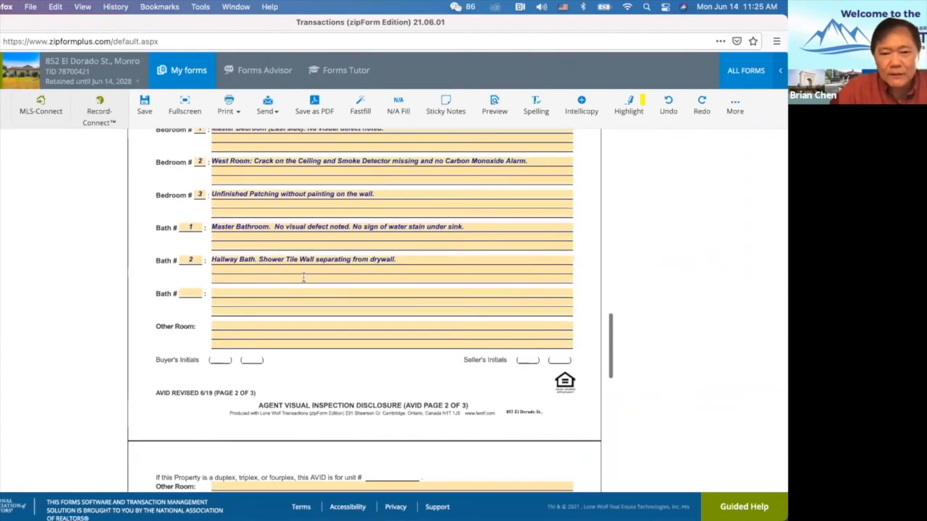
pyautogui.scroll(2, 303, 278)
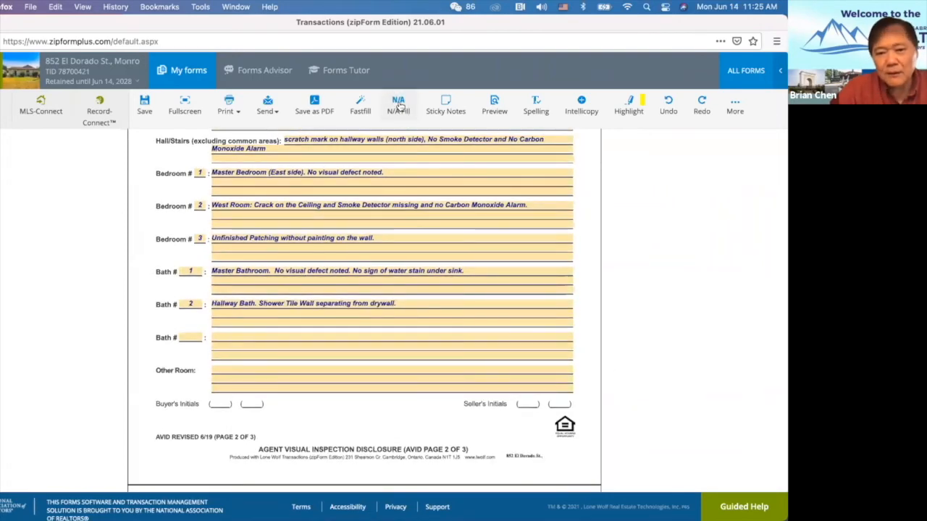
# Fill all remaining blank fields with N/A and check the results across pages 2 and 3.
pyautogui.click(398, 106)
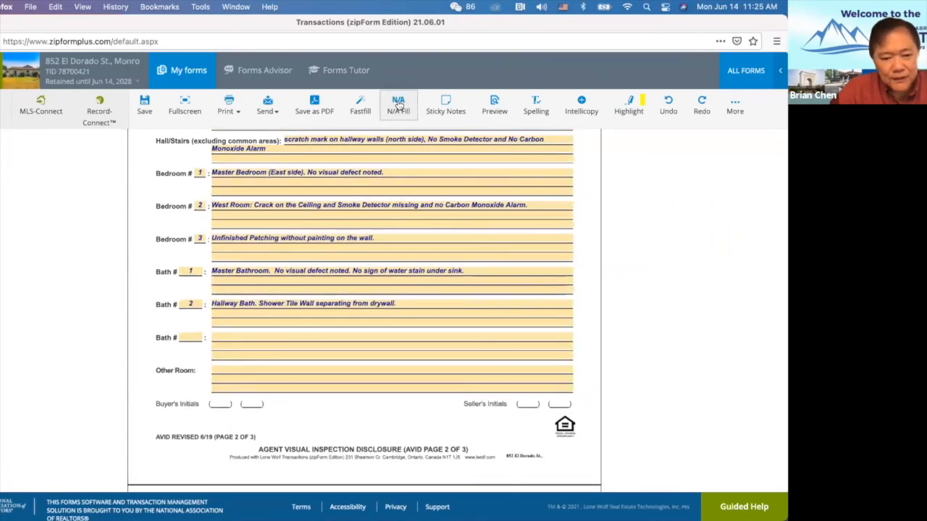
pyautogui.scroll(-5, 248, 354)
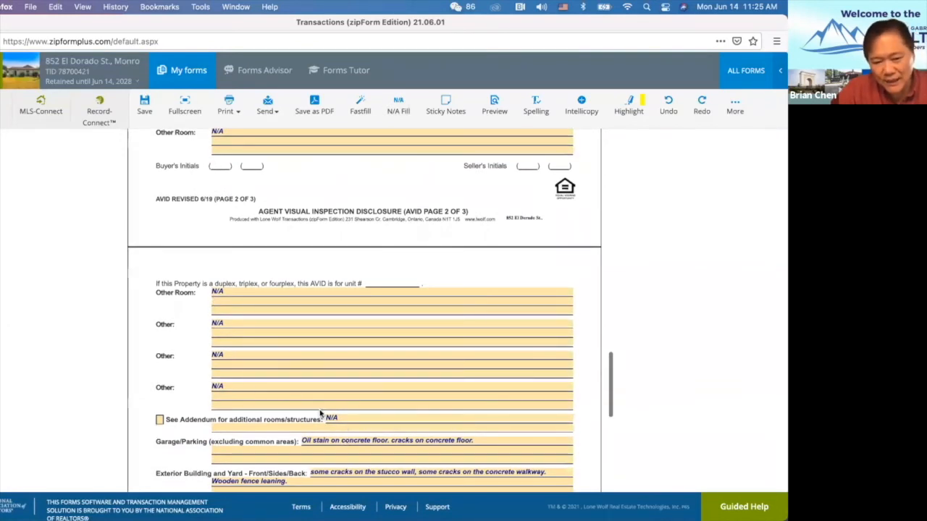
pyautogui.scroll(8, 314, 371)
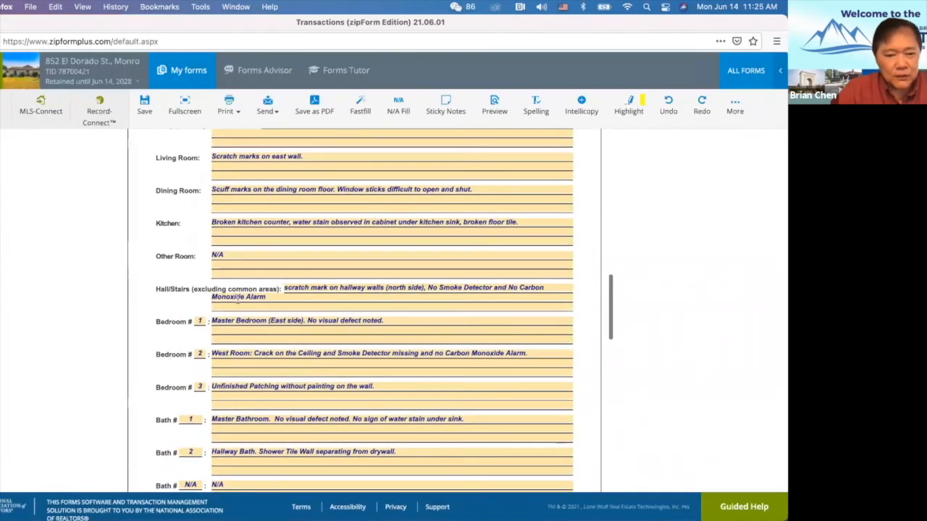
pyautogui.scroll(-8, 314, 370)
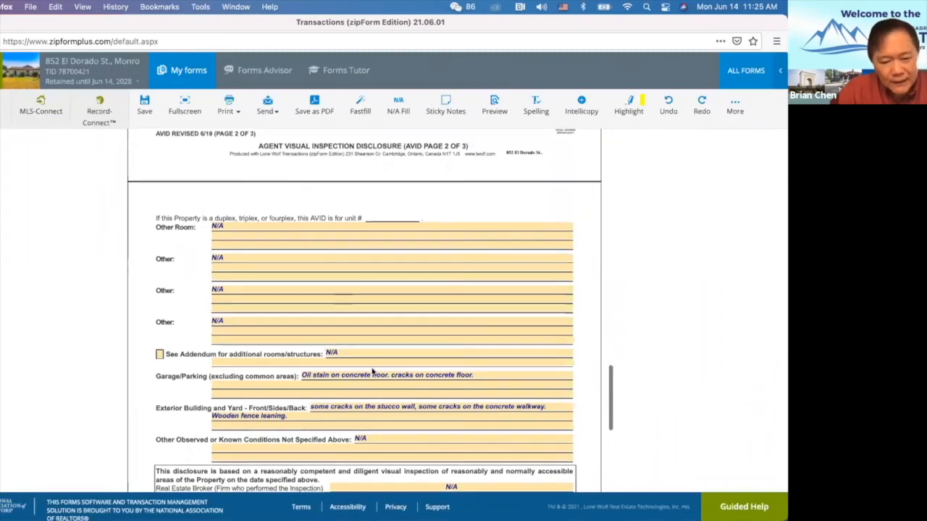
pyautogui.scroll(-3, 373, 368)
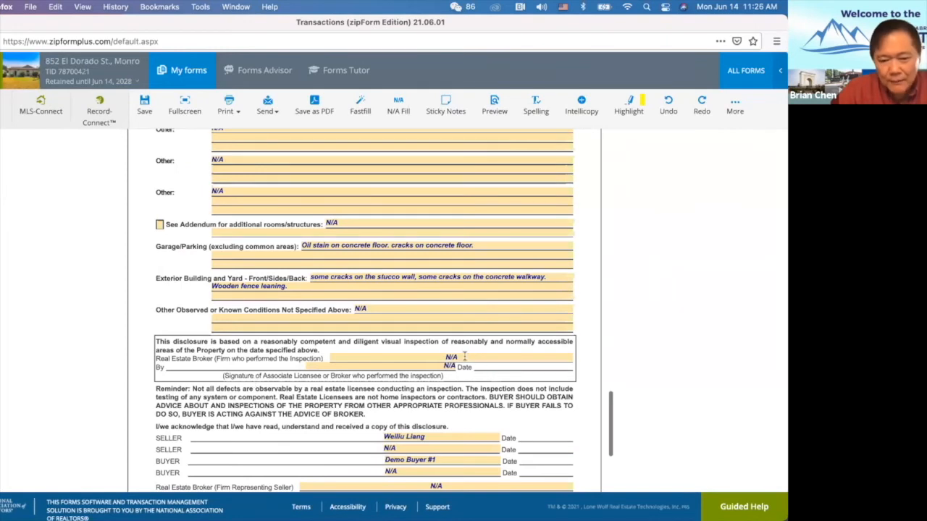
# Replace N/A on the inspecting agent line with the agent chosen from the dropdown.
pyautogui.click(464, 358)
pyautogui.press('BackSpace')
pyautogui.press('BackSpace')
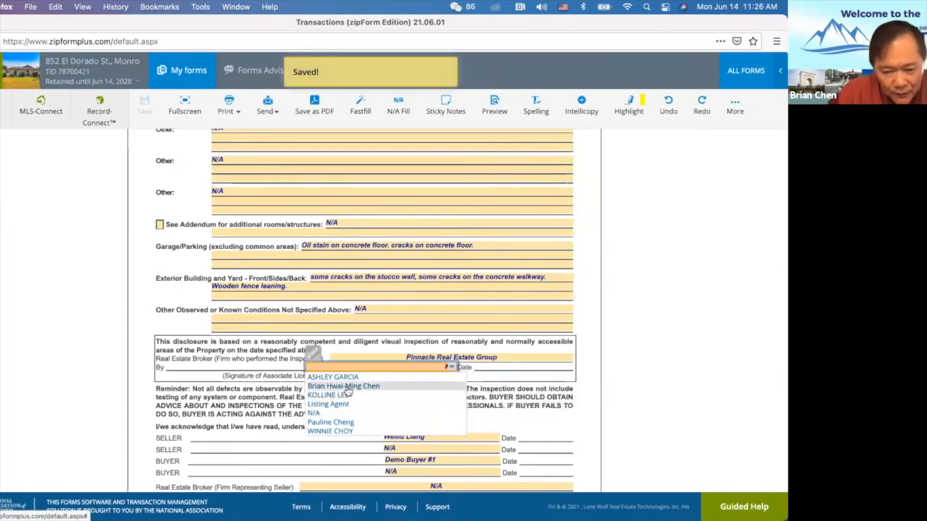
pyautogui.click(347, 387)
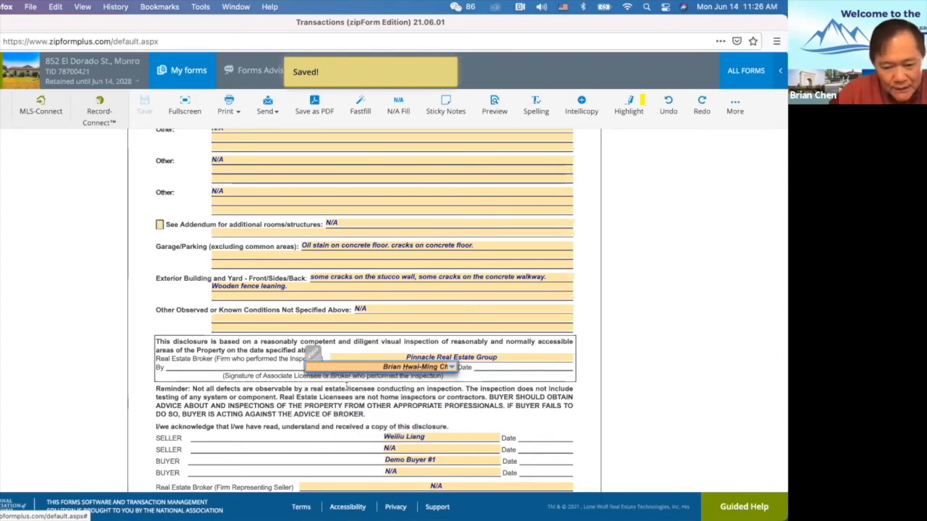
pyautogui.click(405, 449)
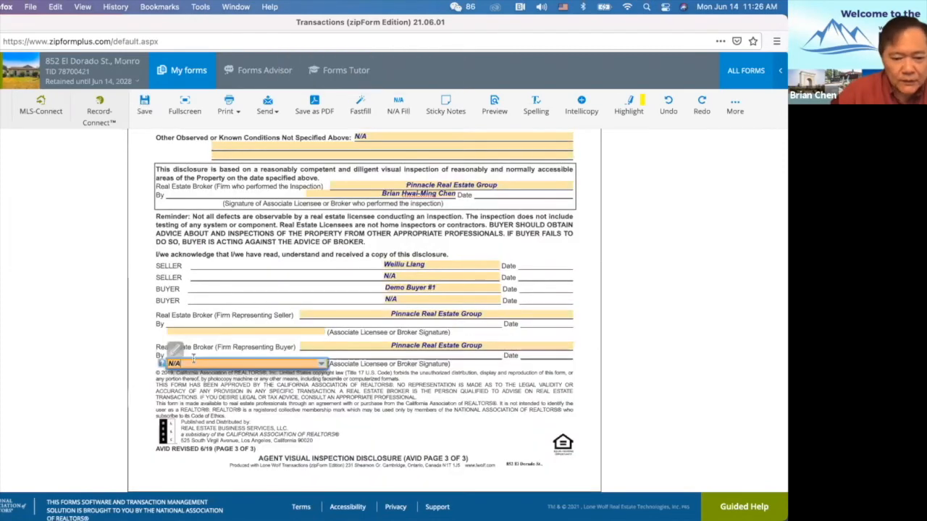
# Choose the same agent for the buyer's broker agent line.
pyautogui.click(194, 360)
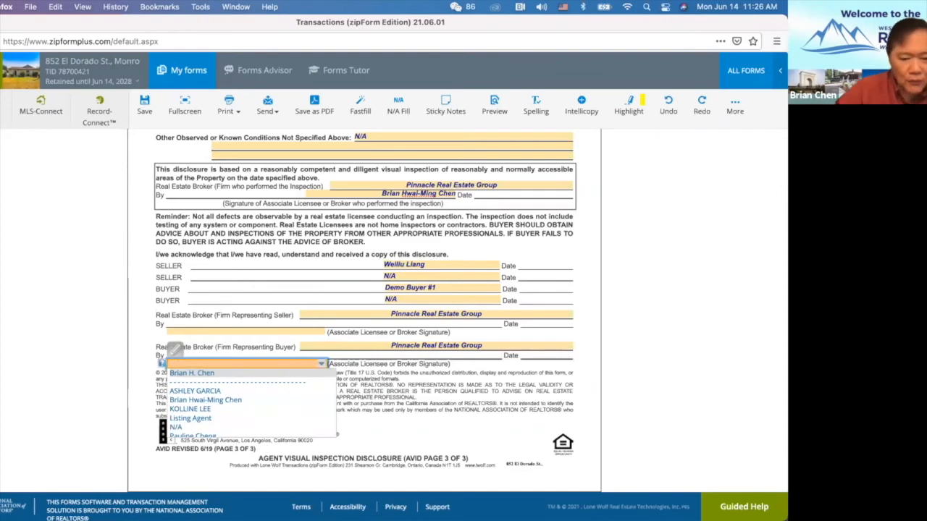
pyautogui.click(199, 400)
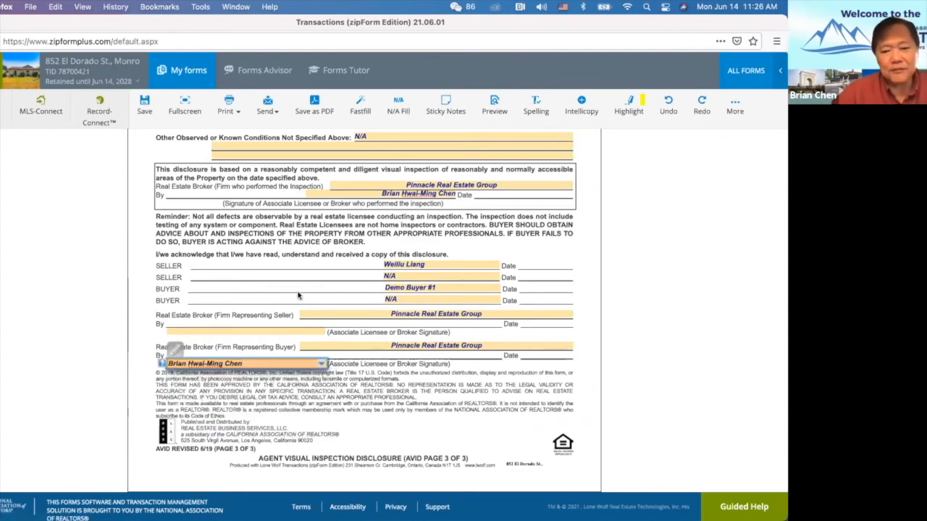
pyautogui.scroll(15, 433, 370)
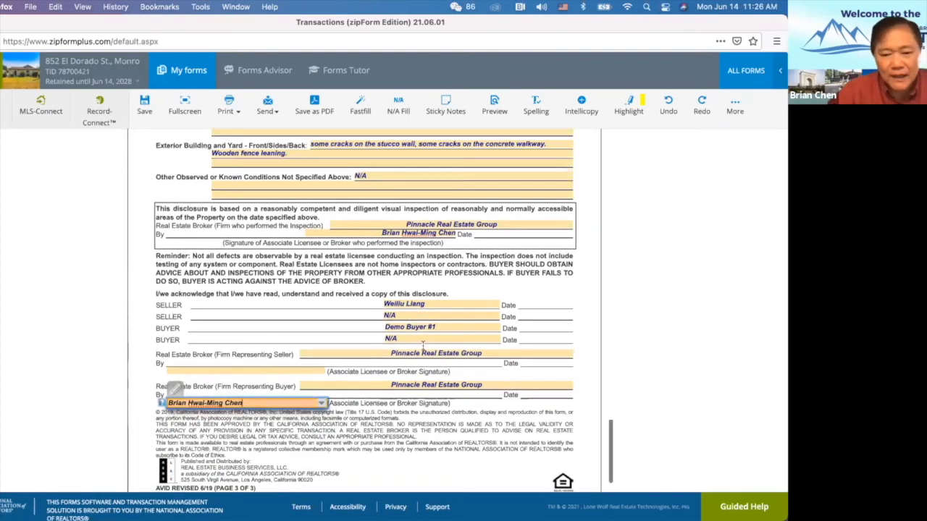
pyautogui.scroll(-20, 423, 346)
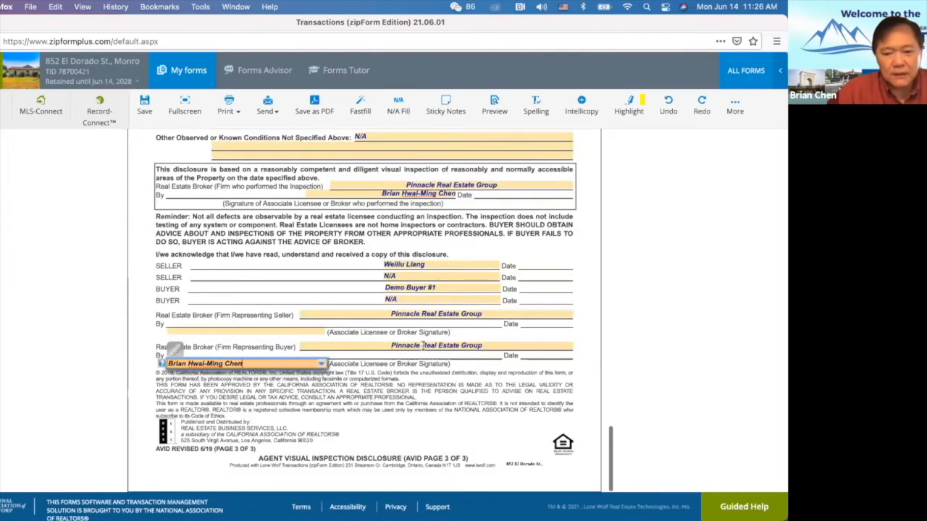
pyautogui.click(435, 371)
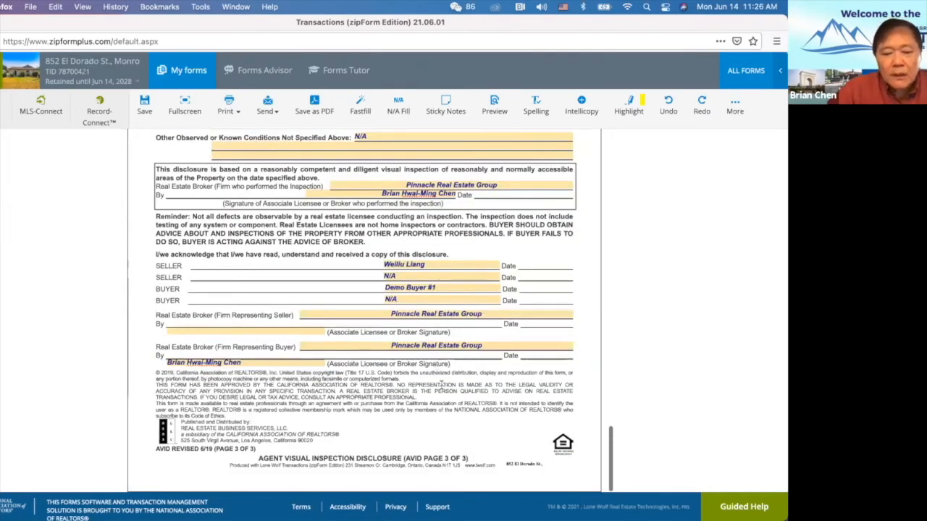
pyautogui.scroll(10, 312, 292)
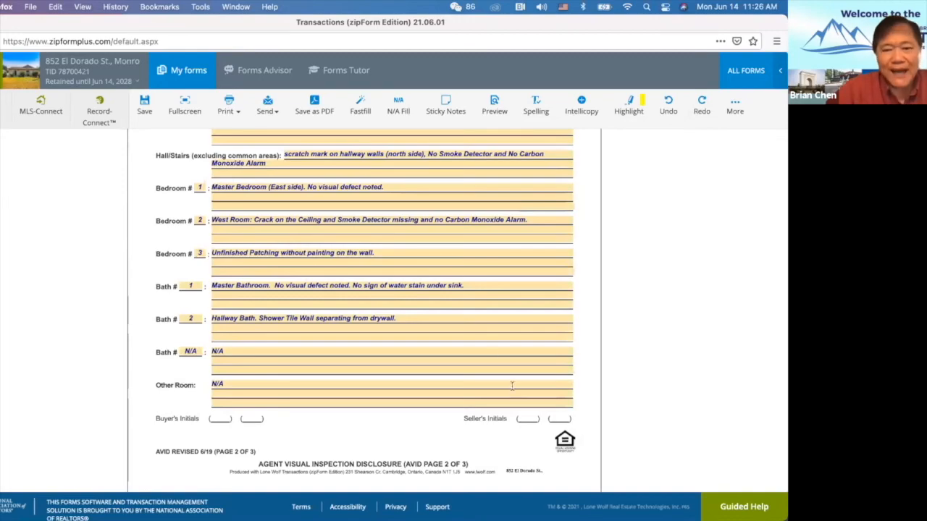
pyautogui.scroll(5, 492, 360)
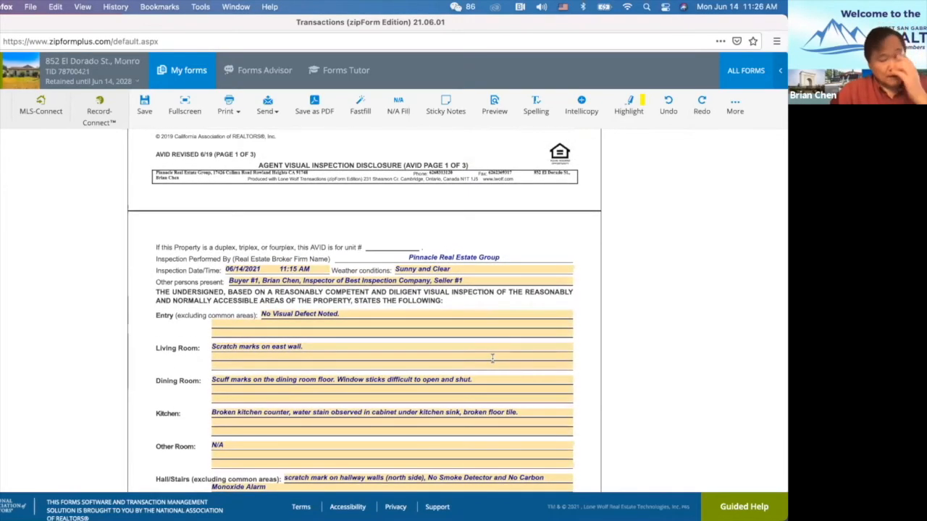
pyautogui.scroll(5, 492, 359)
pyautogui.scroll(3, 476, 374)
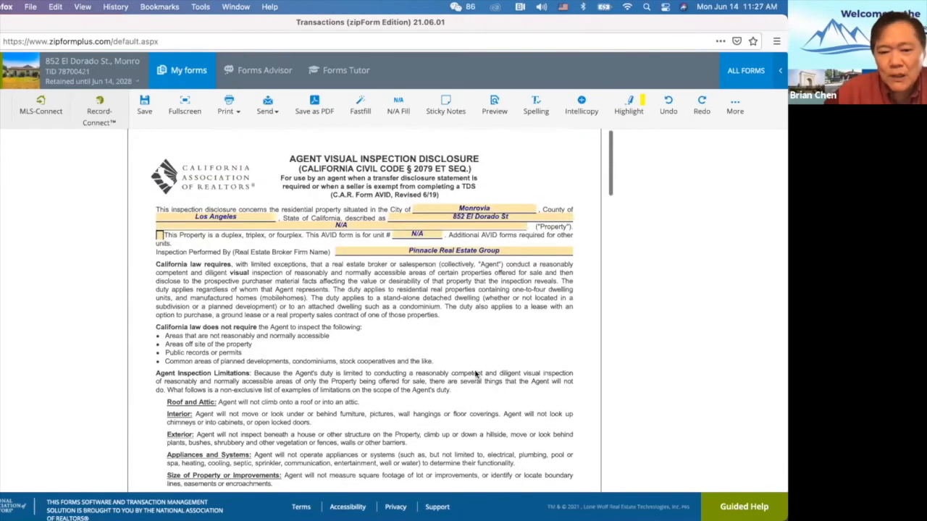
pyautogui.scroll(-6, 476, 375)
pyautogui.scroll(-3, 476, 375)
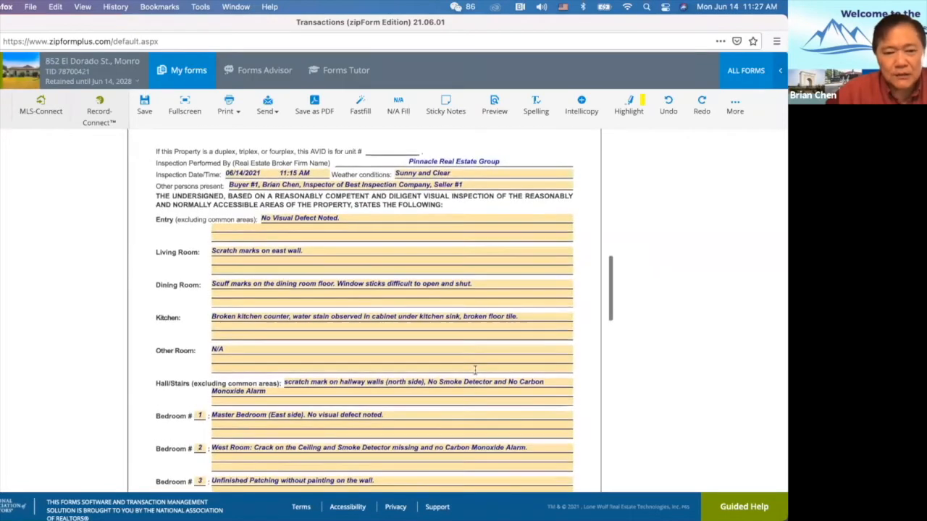
pyautogui.scroll(5, 476, 374)
pyautogui.scroll(-2, 422, 320)
pyautogui.scroll(-3, 422, 320)
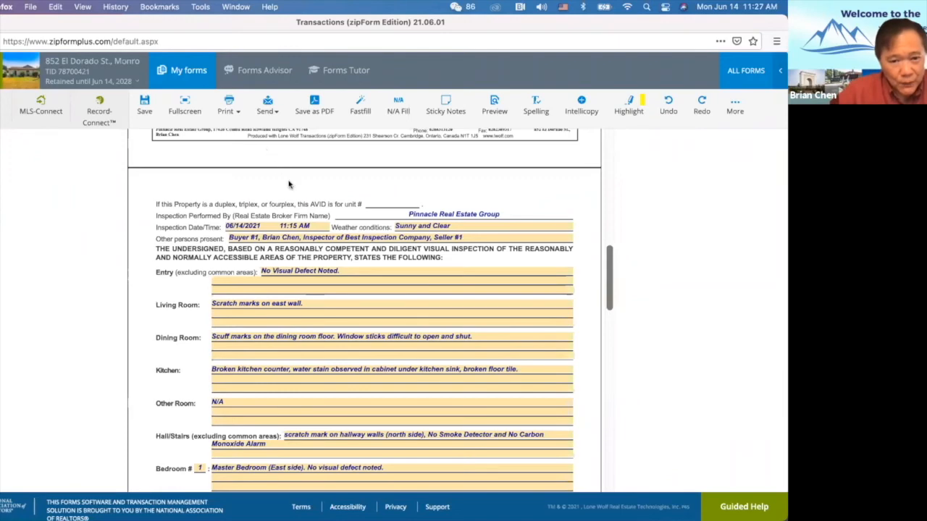
pyautogui.scroll(-1, 326, 224)
pyautogui.scroll(2, 326, 221)
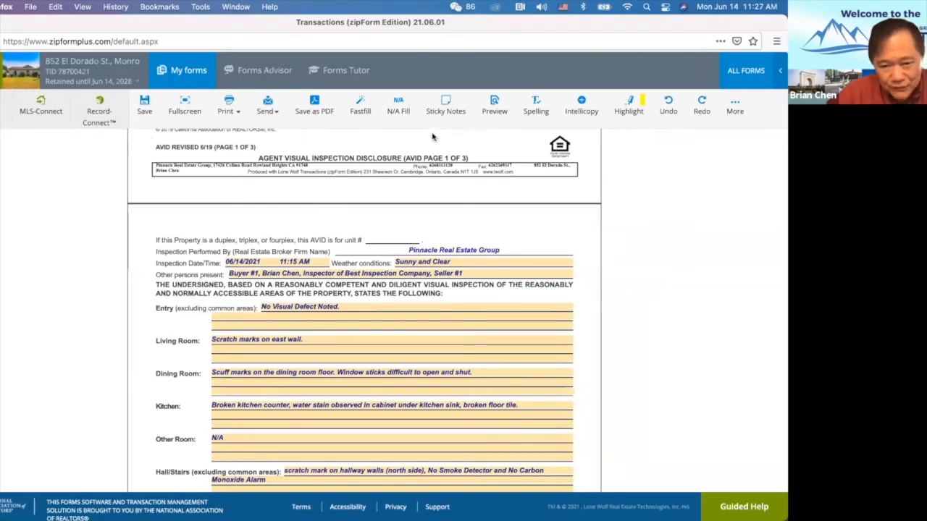
pyautogui.scroll(-3, 424, 261)
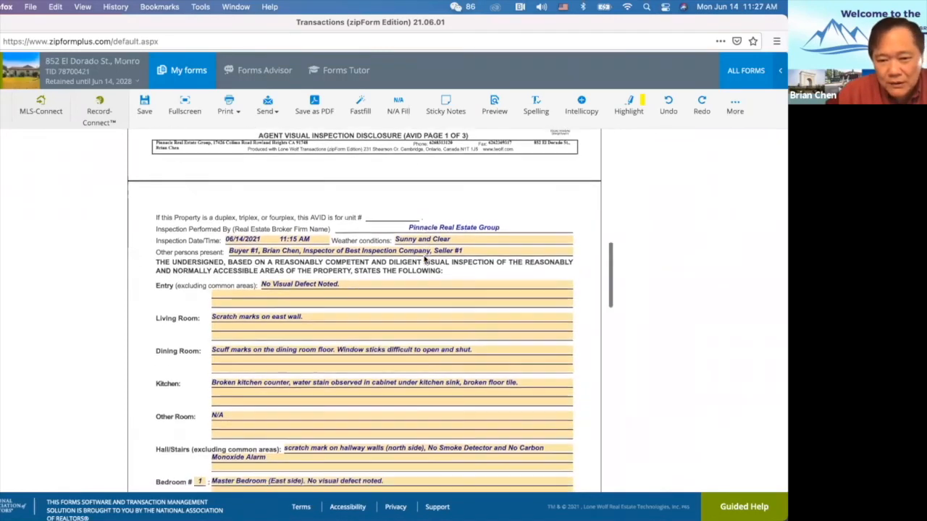
pyautogui.scroll(-1, 386, 264)
pyautogui.scroll(-4, 384, 293)
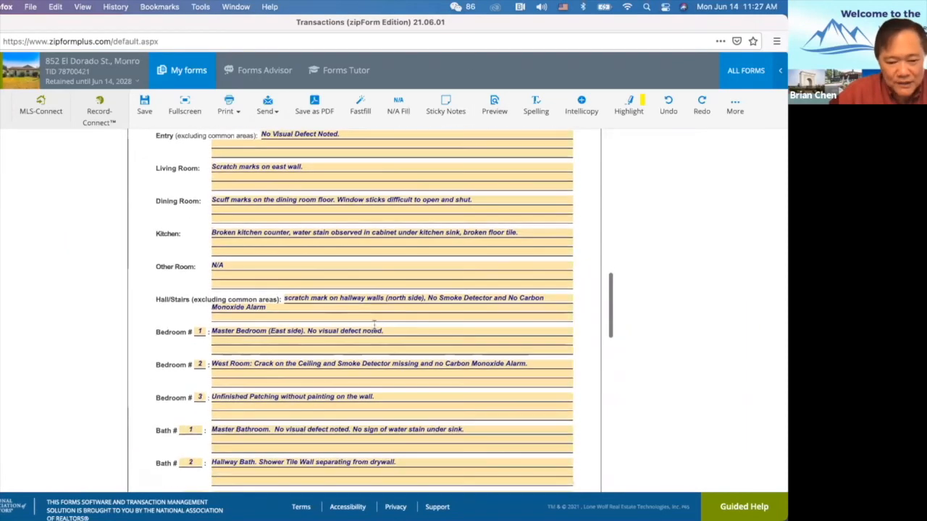
pyautogui.scroll(3, 467, 301)
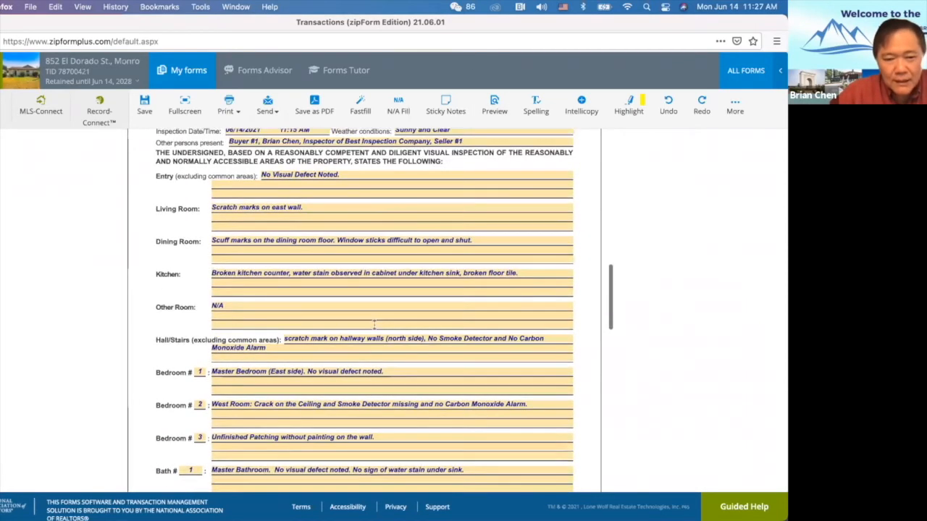
# Attach 'Crack on Kitchen Counter Top.jpg' from Downloads > AVID Demo Photos as captioned Photo 1.
pyautogui.click(736, 107)
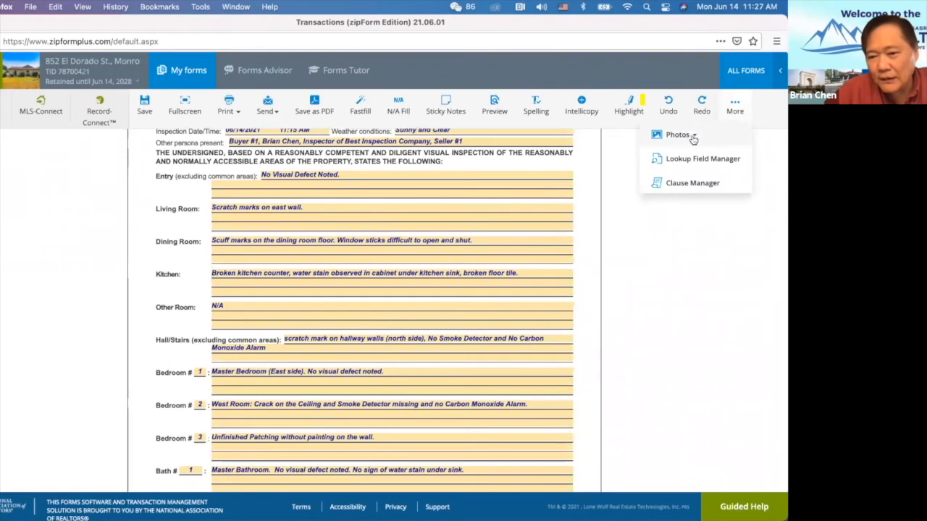
pyautogui.click(688, 138)
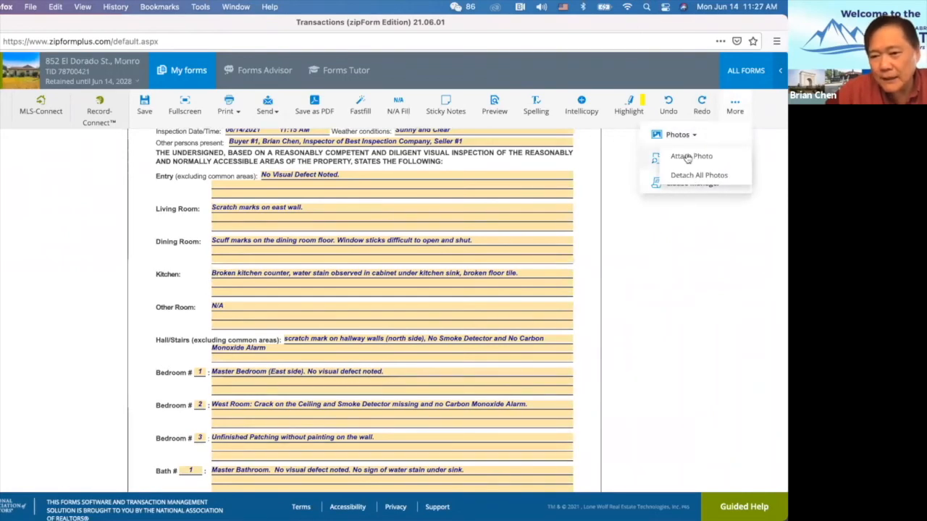
pyautogui.click(689, 162)
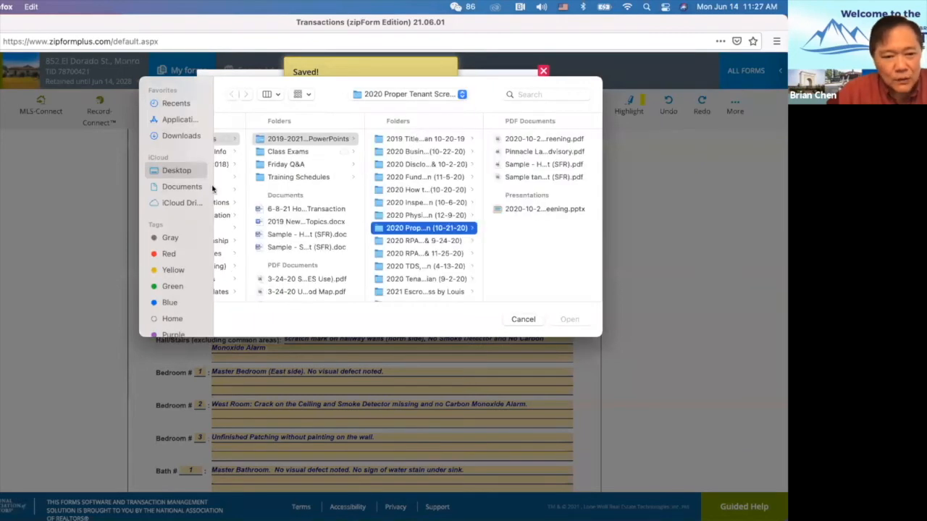
pyautogui.click(181, 135)
pyautogui.click(265, 225)
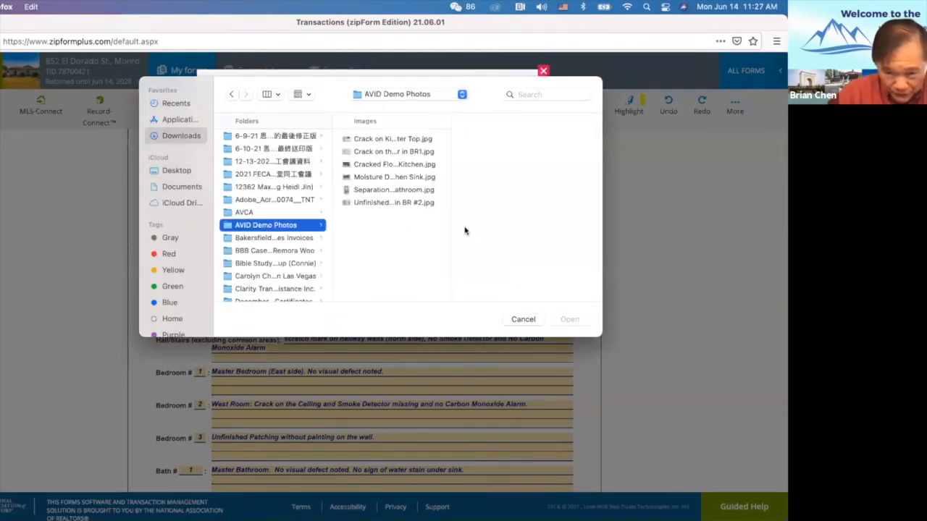
pyautogui.moveTo(450, 216); pyautogui.dragTo(609, 217)
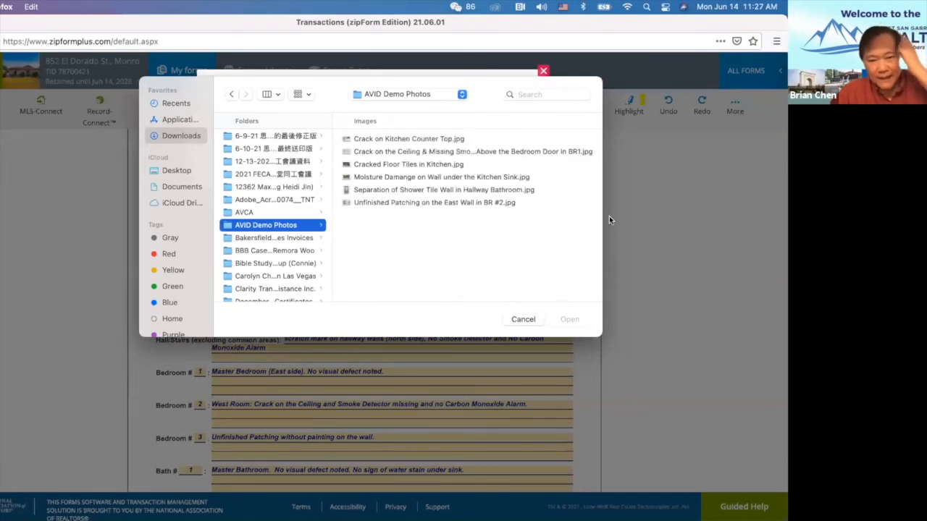
pyautogui.click(397, 140)
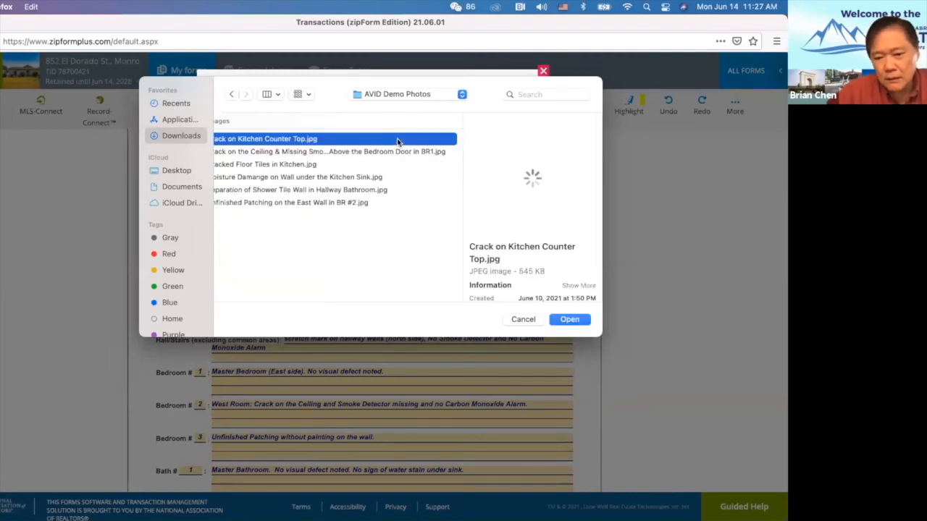
pyautogui.hscroll(-3, 328, 163)
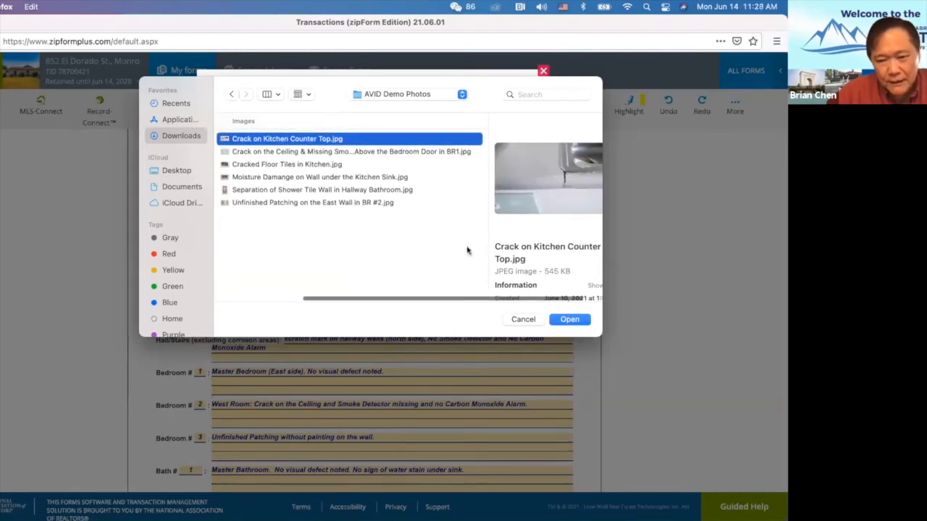
pyautogui.hscroll(2, 468, 250)
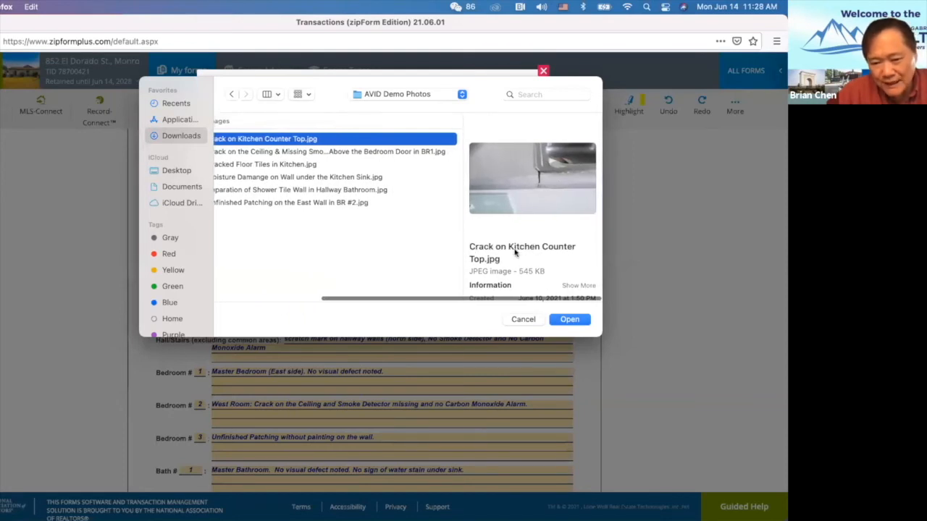
pyautogui.click(571, 321)
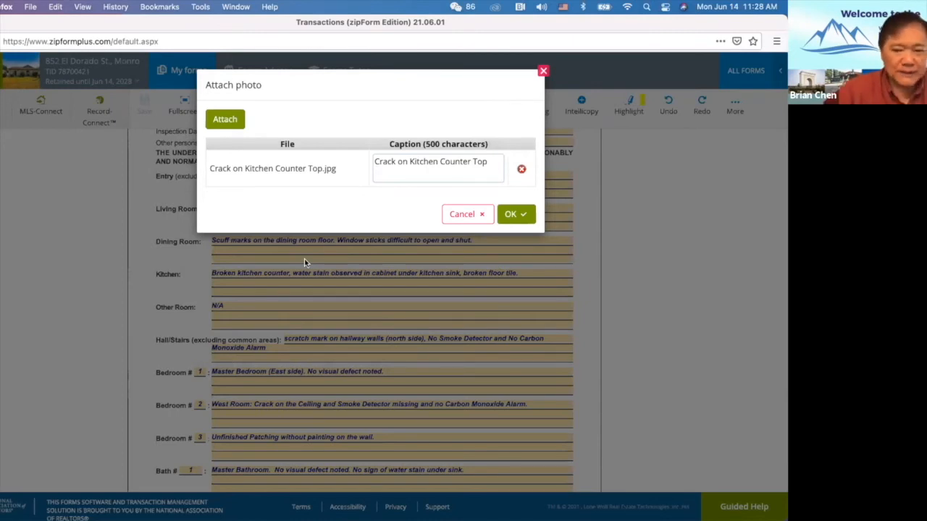
pyautogui.click(517, 217)
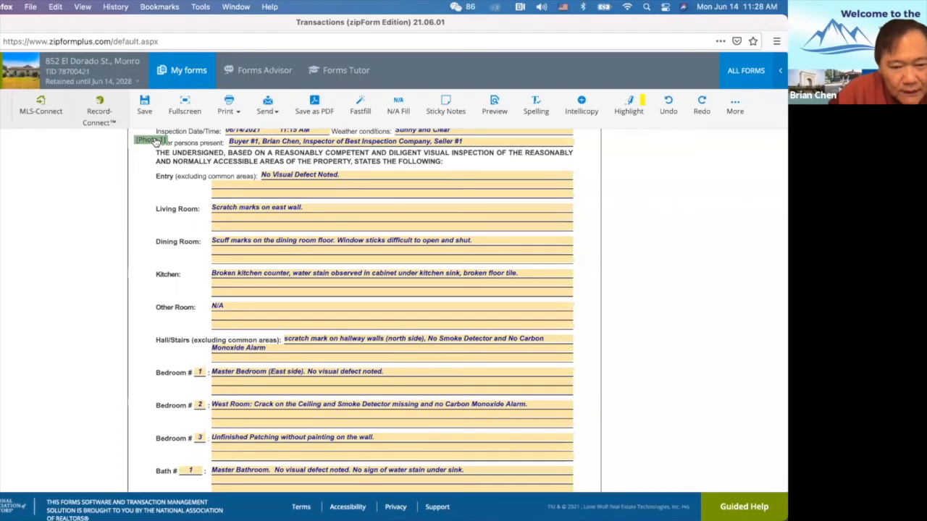
# Move Photo 1 below the Kitchen notes and attach the kitchen sink moisture damage photo.
pyautogui.moveTo(156, 142); pyautogui.dragTo(253, 281)
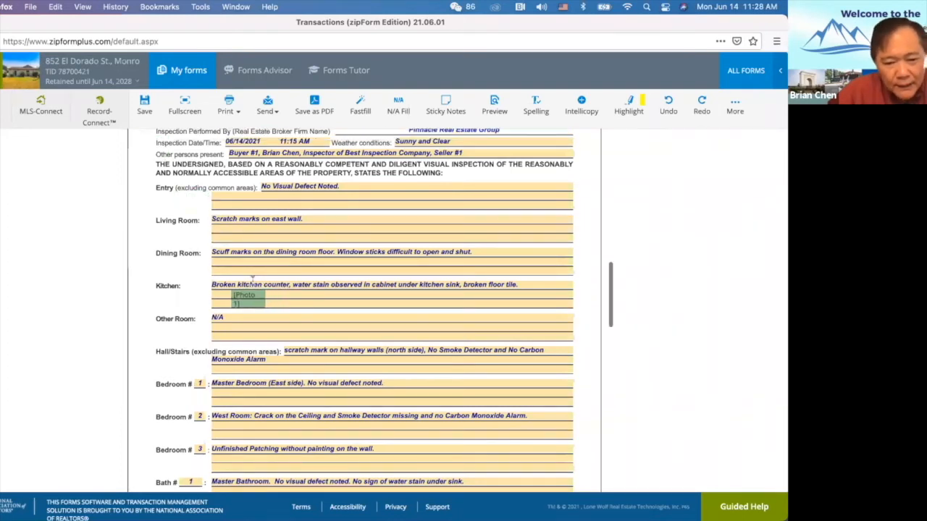
pyautogui.click(737, 106)
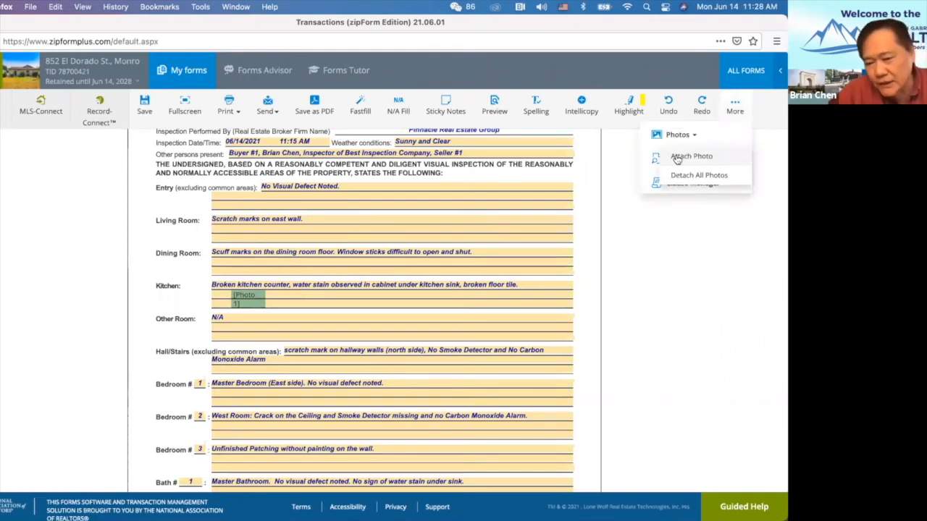
pyautogui.click(678, 157)
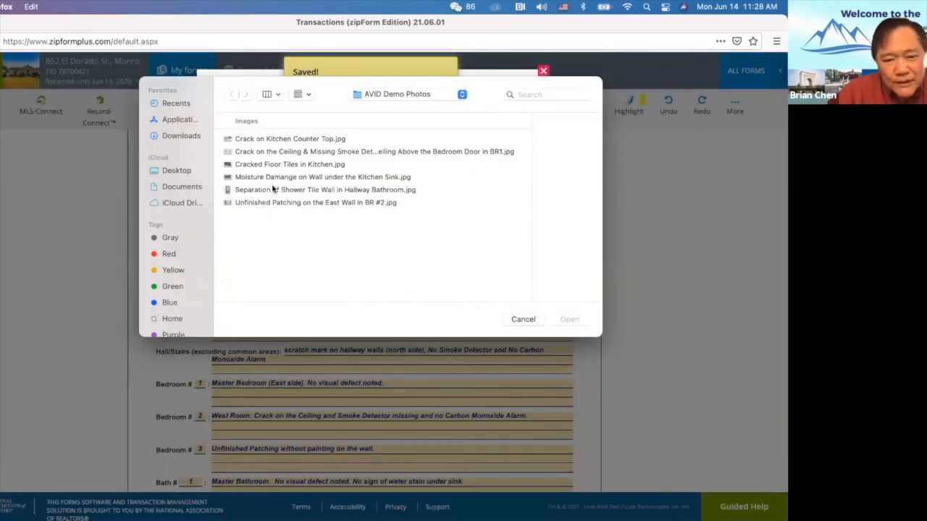
pyautogui.doubleClick(270, 178)
# Attach the Cracked Floor Tiles in Kitchen photo.
pyautogui.moveTo(690, 137)
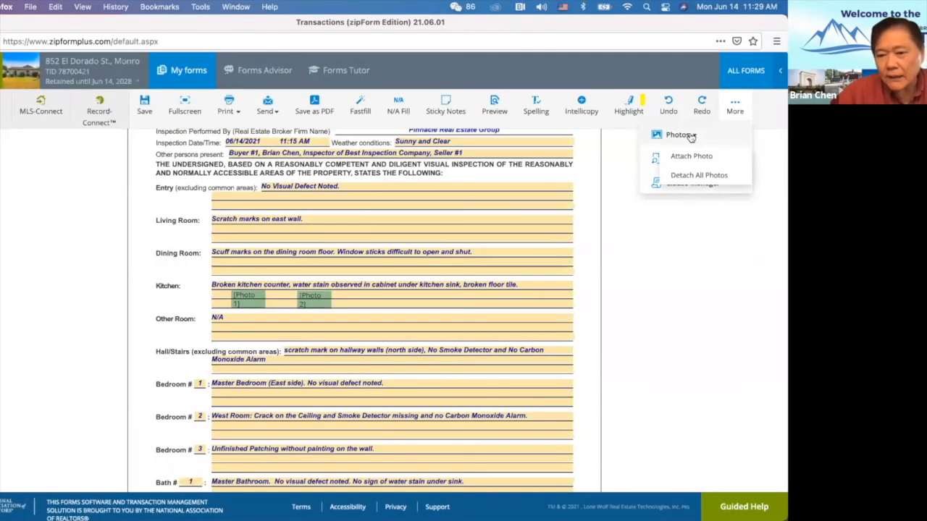
pyautogui.click(691, 156)
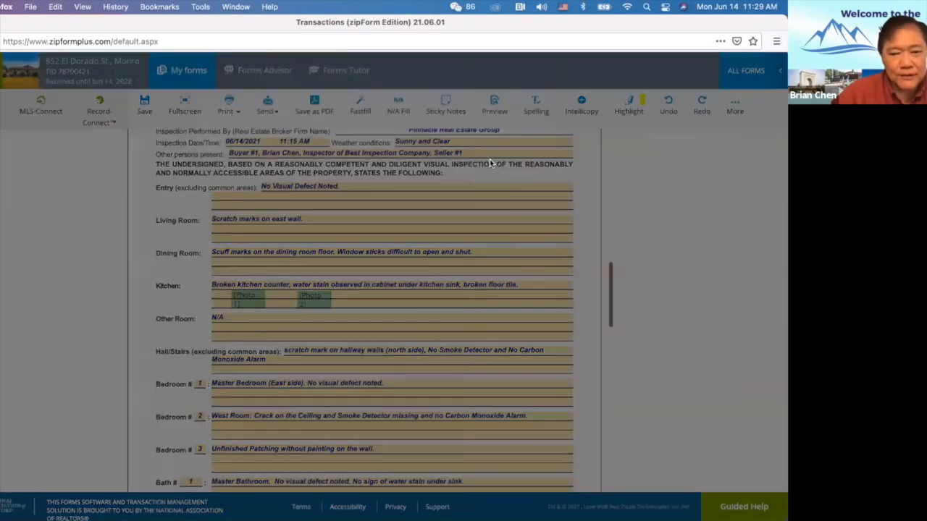
pyautogui.click(276, 166)
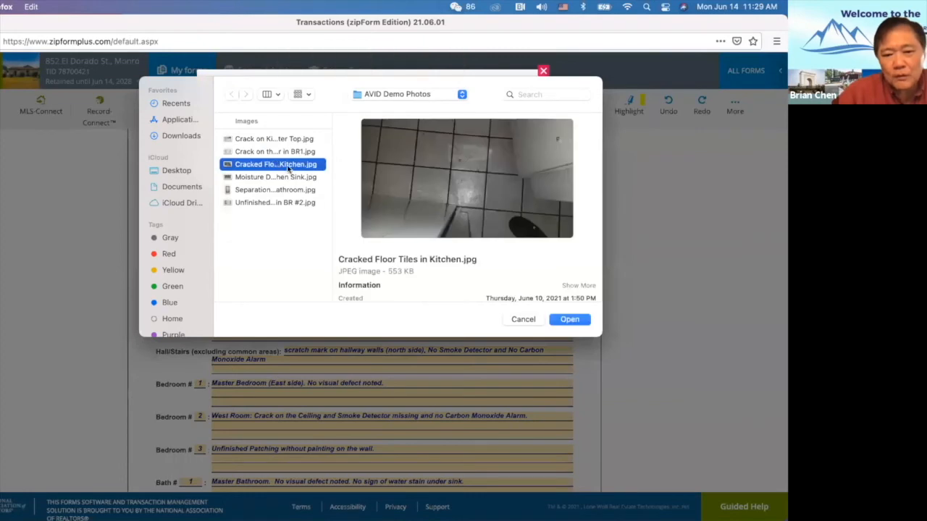
pyautogui.click(569, 320)
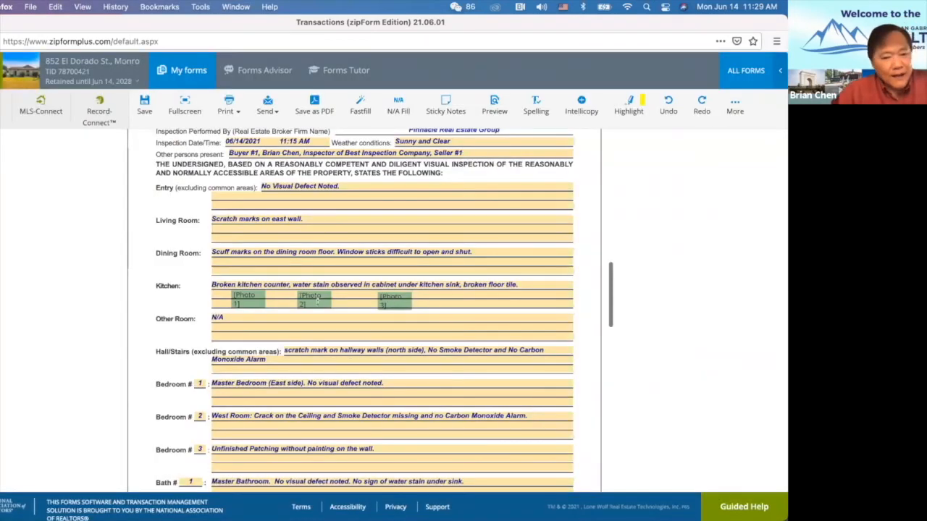
pyautogui.scroll(-5, 455, 304)
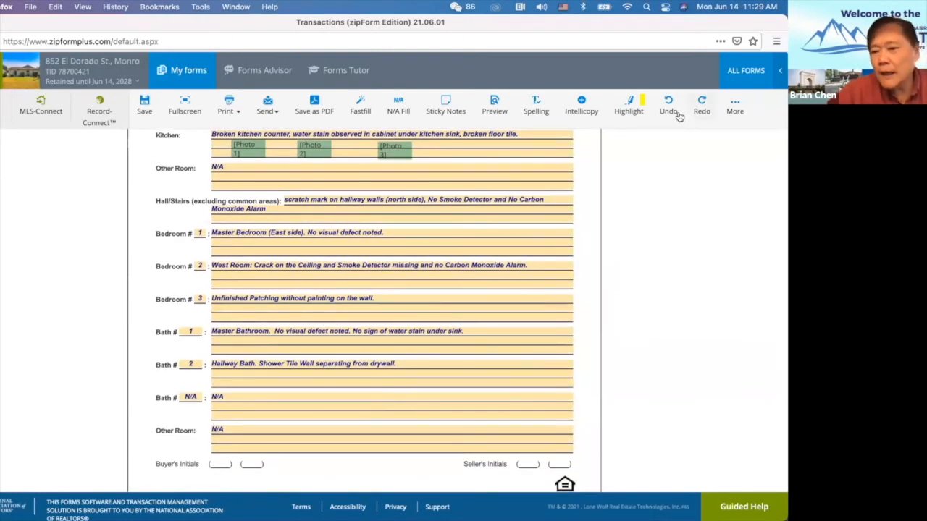
# Attach a fourth photo for the bedrooms and check it below the Bedroom sections.
pyautogui.click(735, 108)
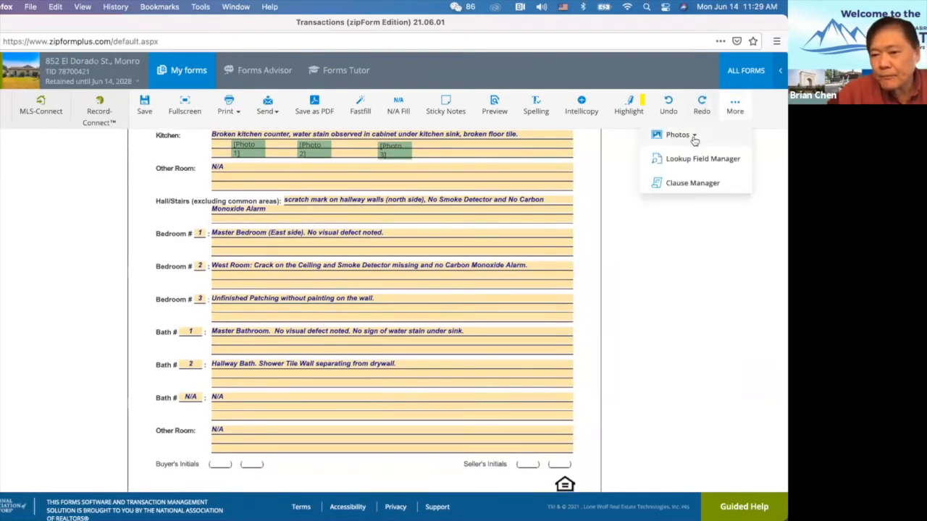
pyautogui.click(692, 136)
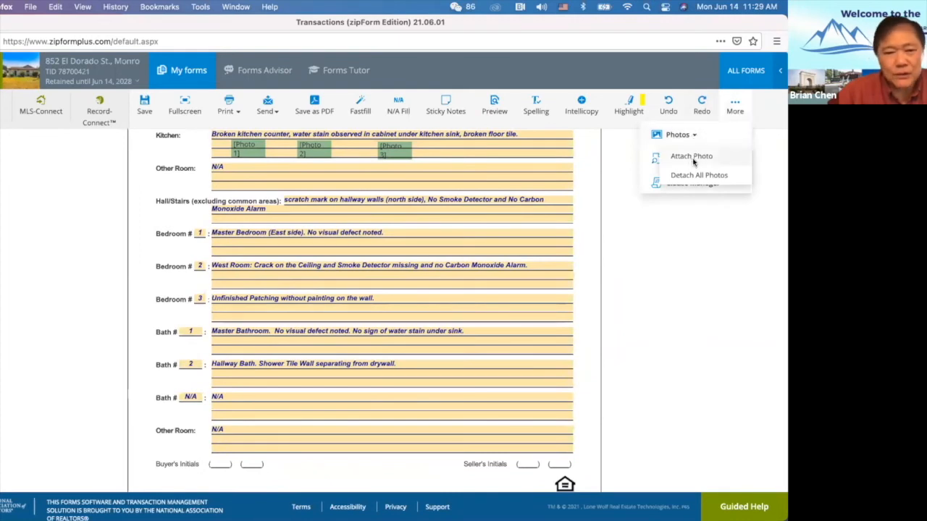
pyautogui.click(691, 156)
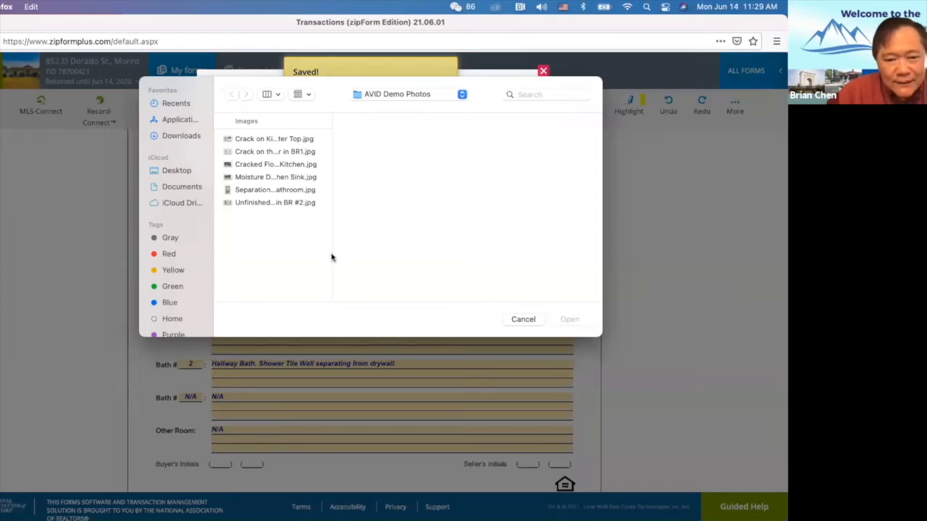
pyautogui.scroll(-1, 456, 281)
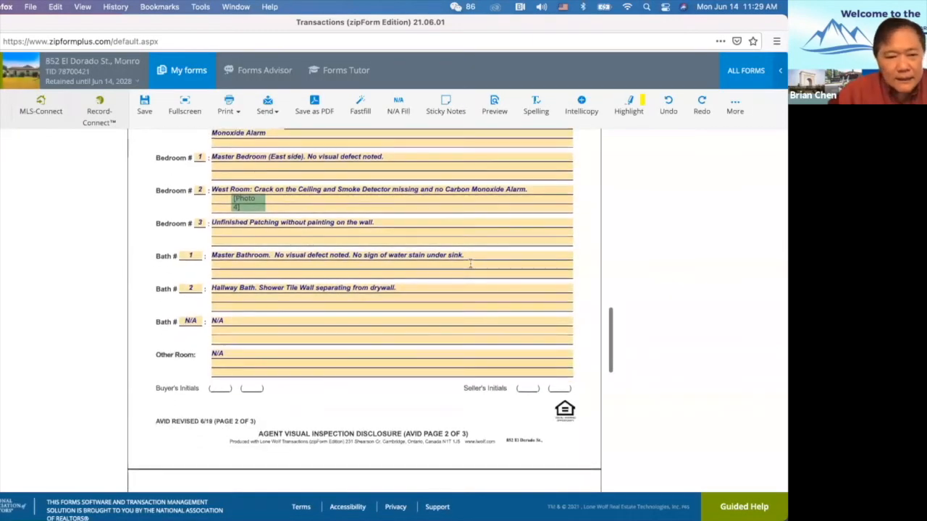
pyautogui.scroll(2, 471, 265)
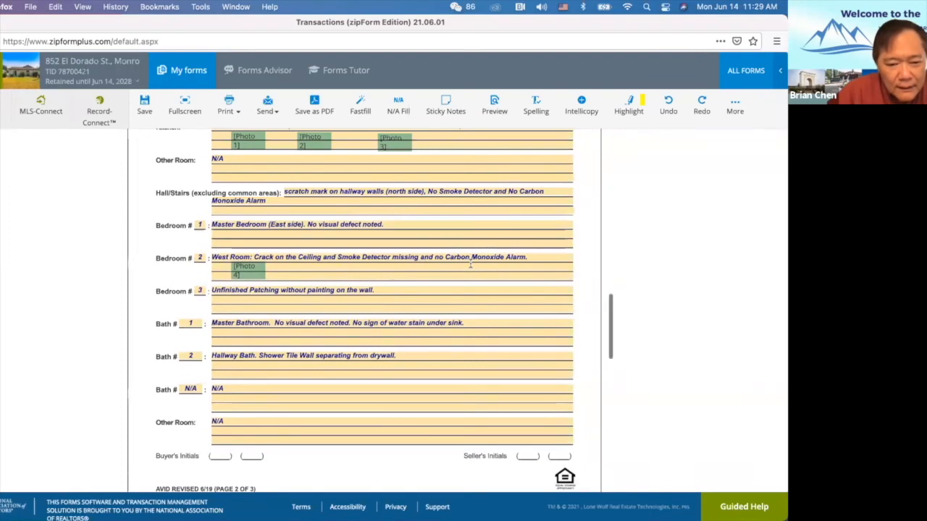
pyautogui.scroll(-1, 470, 265)
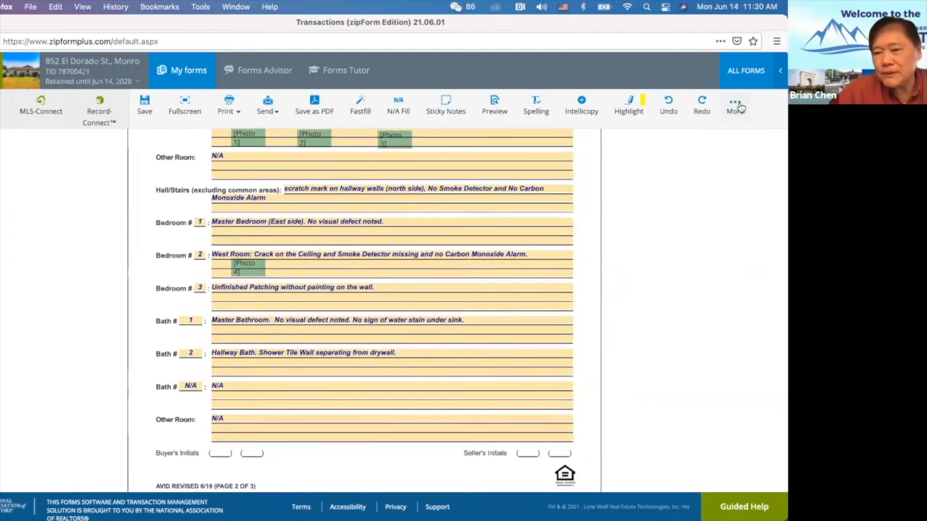
pyautogui.scroll(-3, 341, 359)
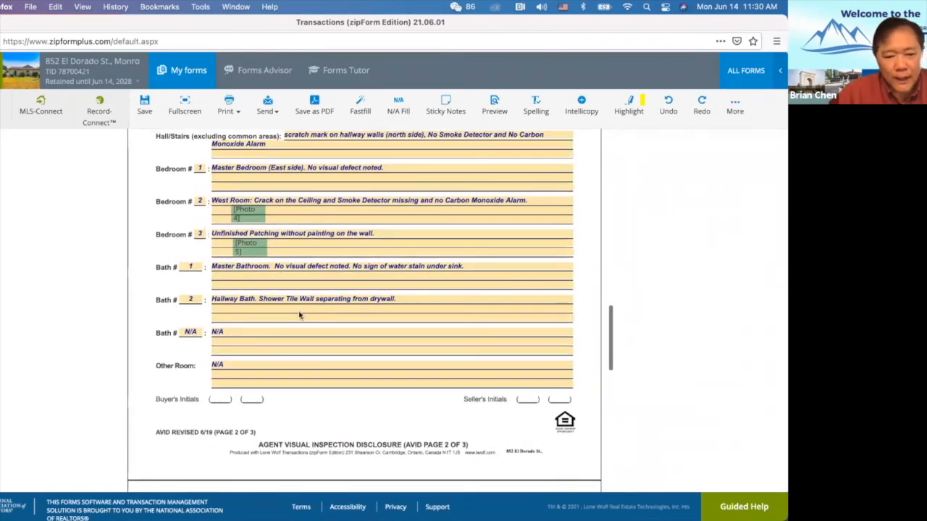
pyautogui.scroll(-15, 300, 315)
pyautogui.scroll(20, 271, 359)
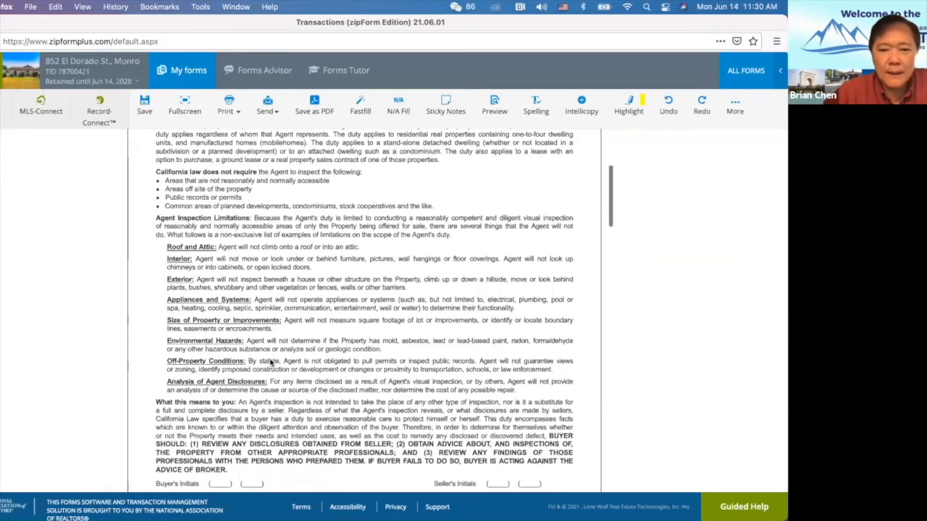
# Save the AVID as a PDF in the transaction, then close the form back to Documents.
pyautogui.scroll(4, 271, 362)
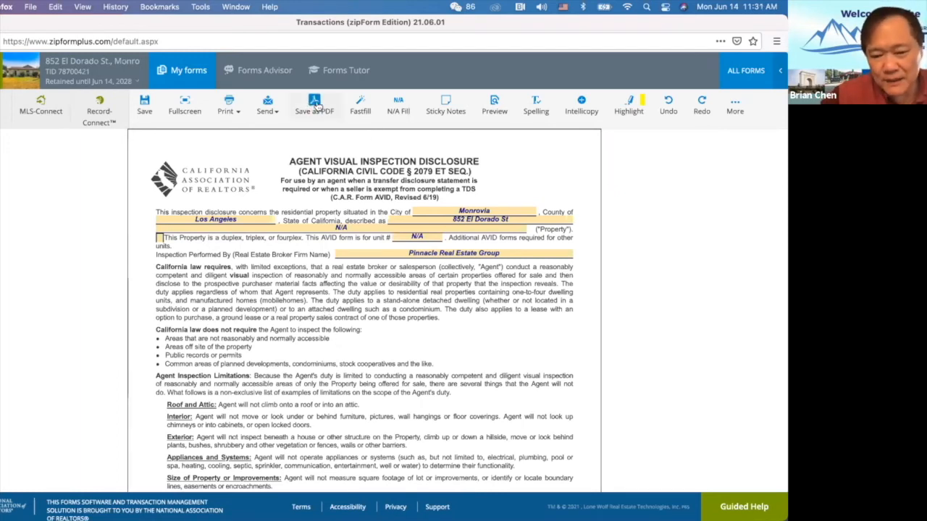
pyautogui.click(315, 108)
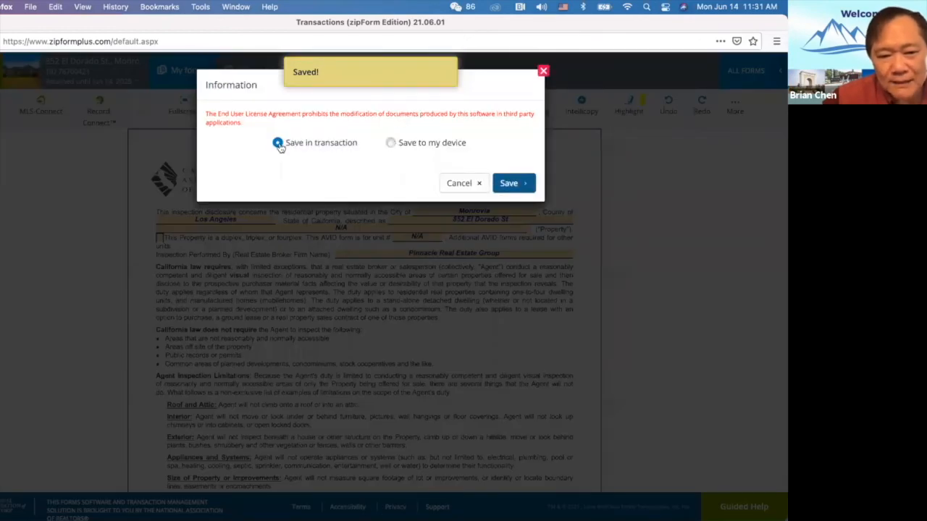
pyautogui.click(517, 184)
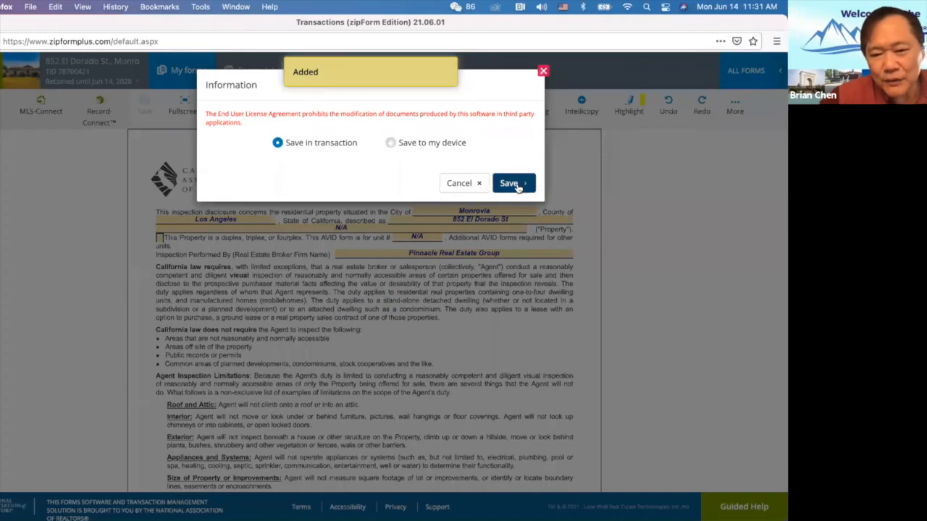
pyautogui.click(459, 183)
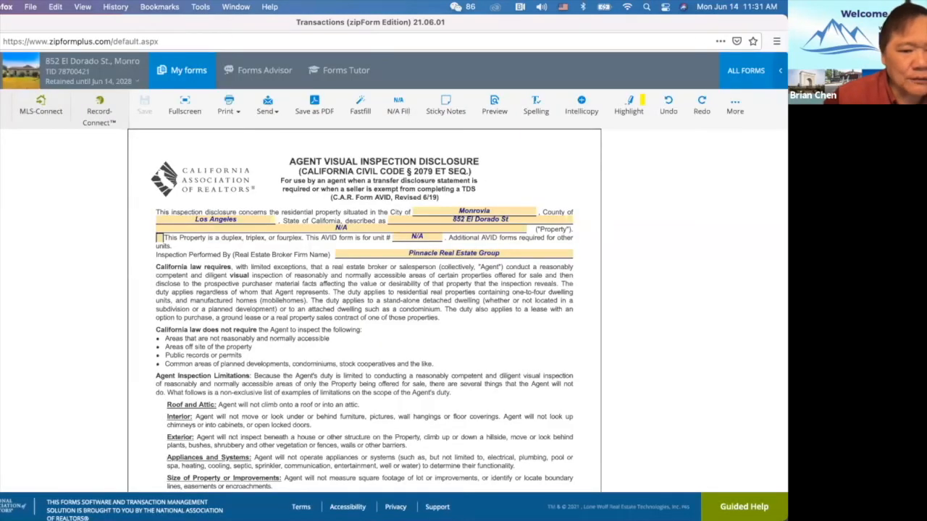
pyautogui.click(2, 70)
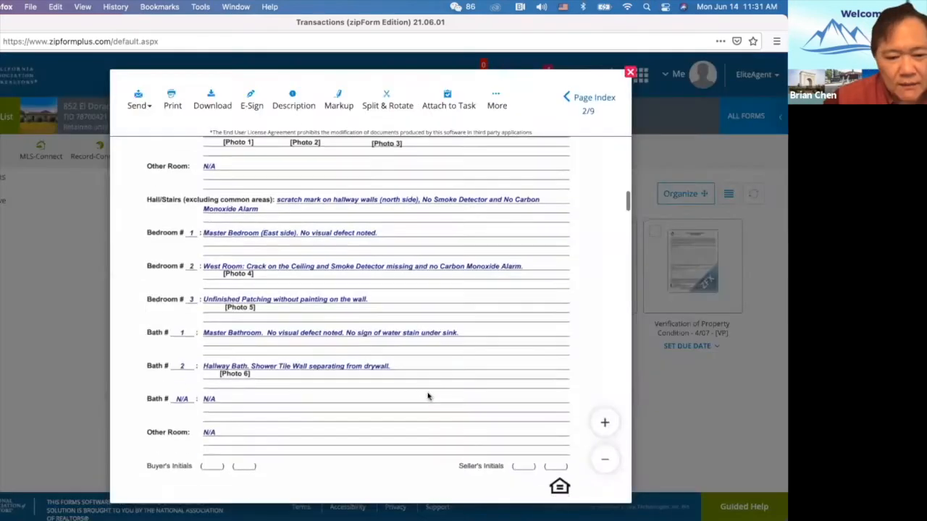
# Scroll through pages 3–5 to review Photos 1–4: counter crack, sink moisture, floor tiles, ceiling crack.
pyautogui.scroll(2, 428, 396)
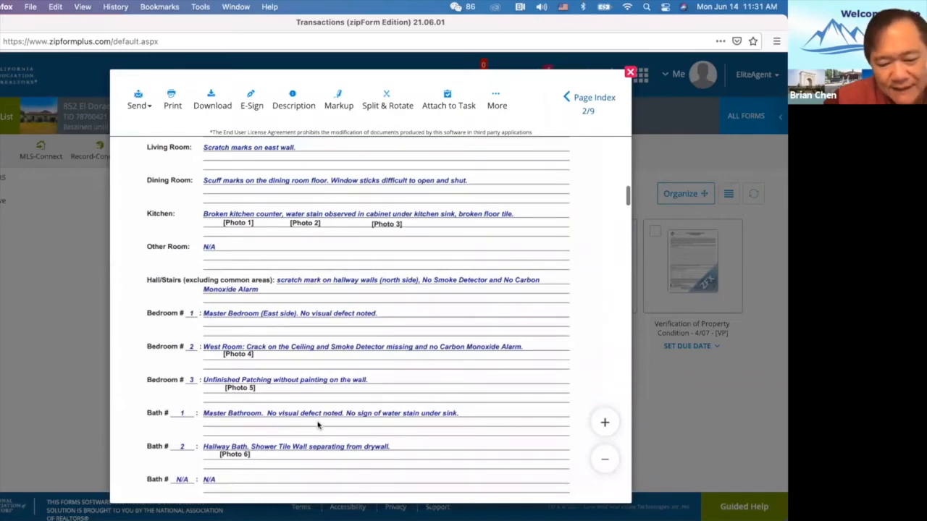
pyautogui.scroll(-2, 319, 425)
pyautogui.scroll(-20, 318, 424)
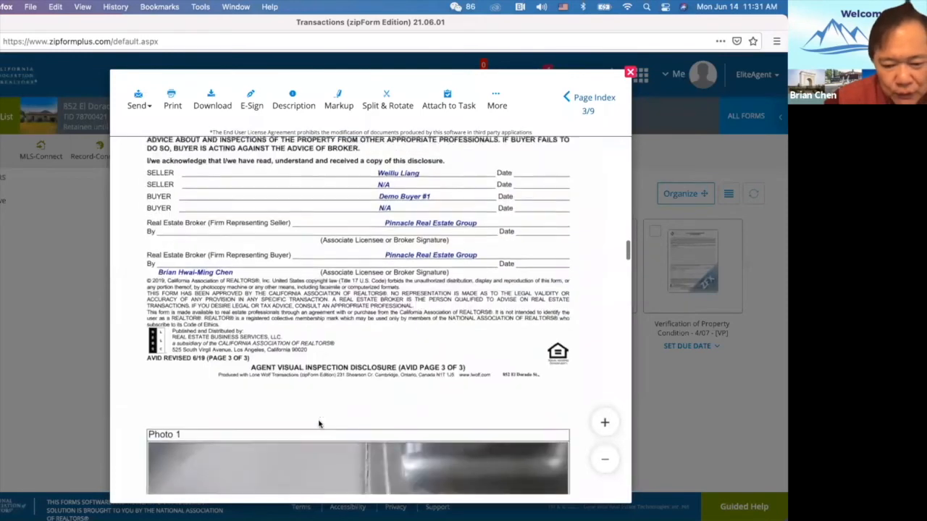
pyautogui.scroll(-5, 318, 424)
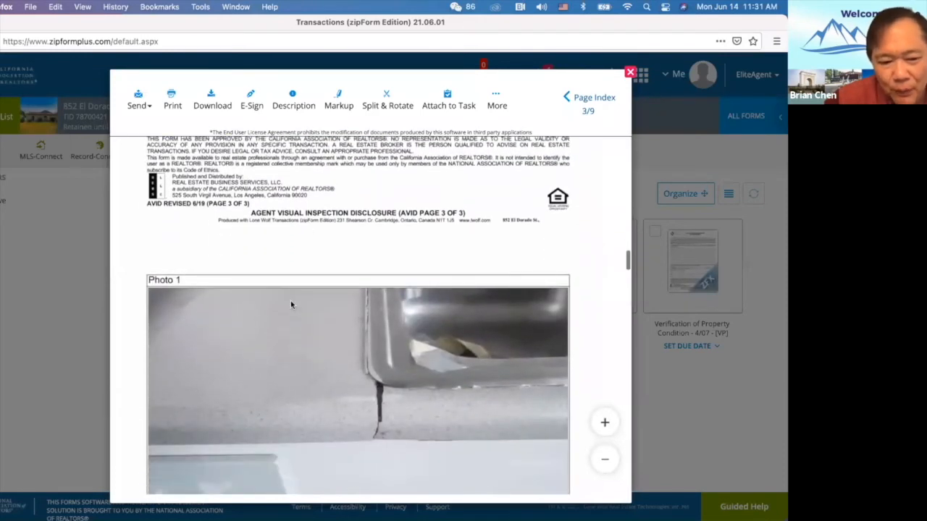
pyautogui.scroll(-2, 290, 304)
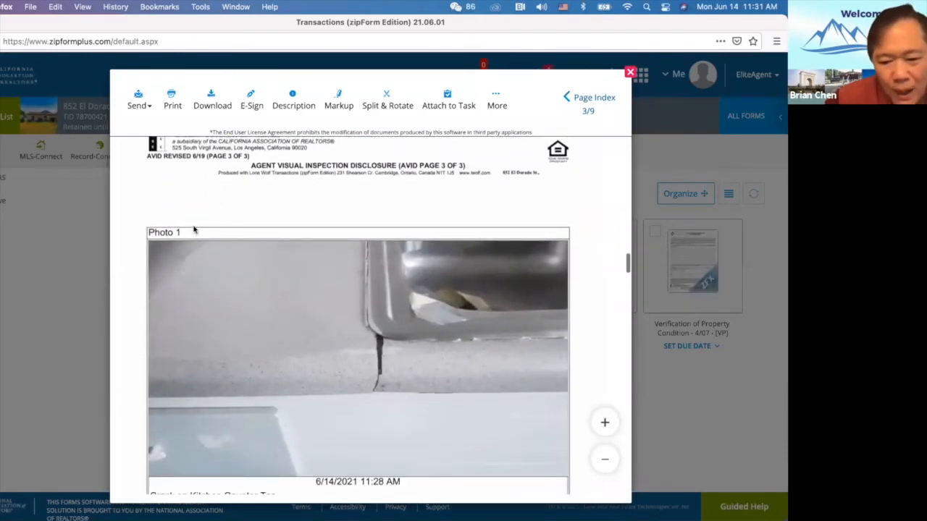
pyautogui.scroll(-2, 370, 360)
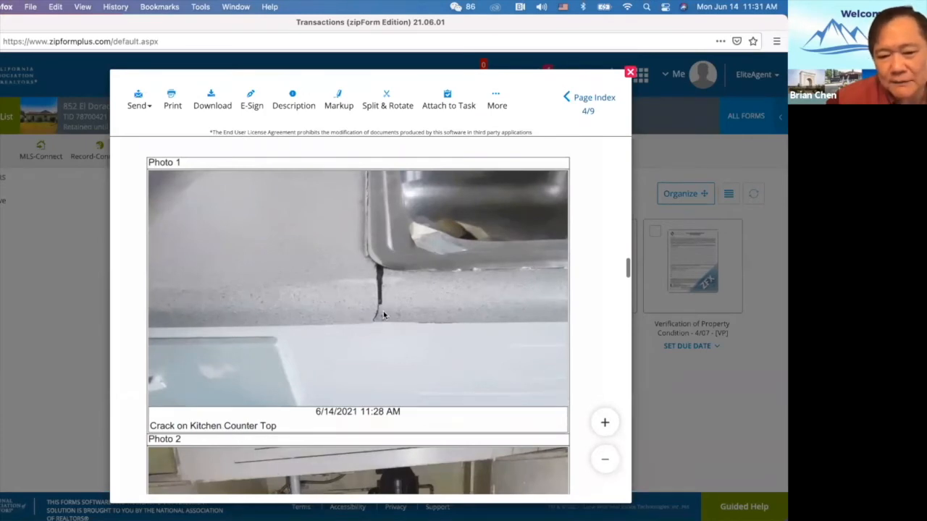
pyautogui.scroll(-5, 377, 268)
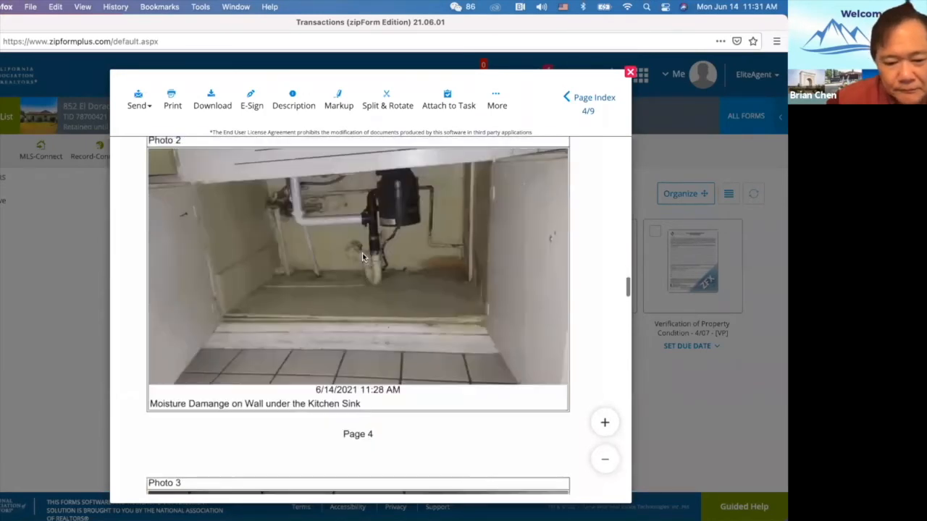
pyautogui.scroll(1, 363, 255)
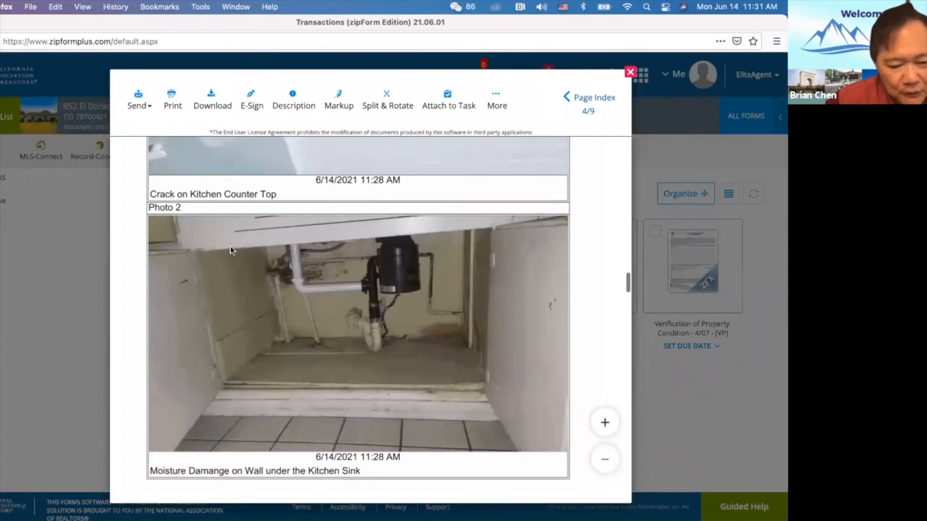
pyautogui.scroll(-1, 230, 250)
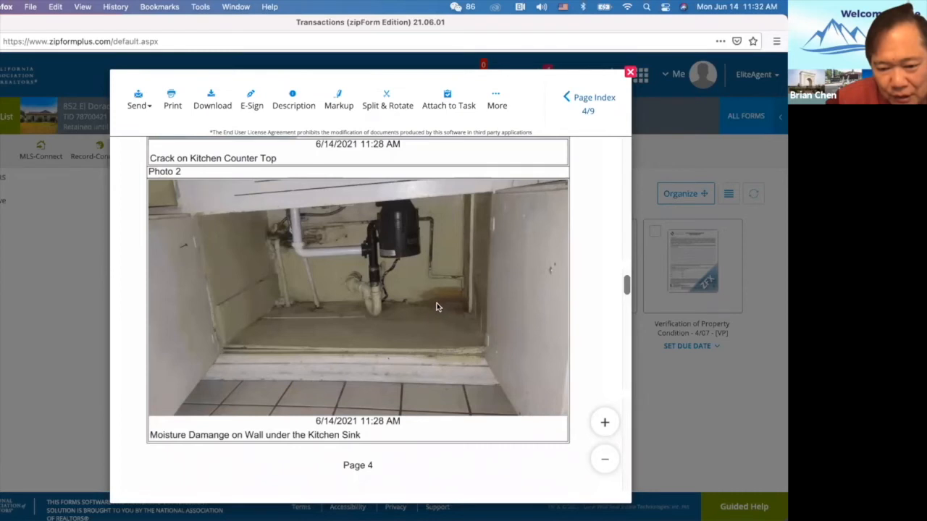
pyautogui.scroll(-10, 384, 356)
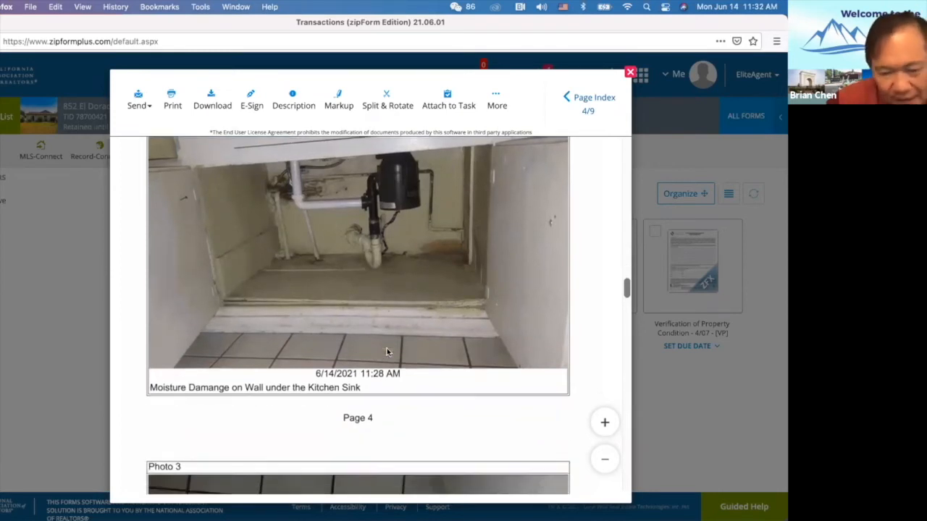
pyautogui.scroll(3, 386, 353)
pyautogui.scroll(-2, 387, 352)
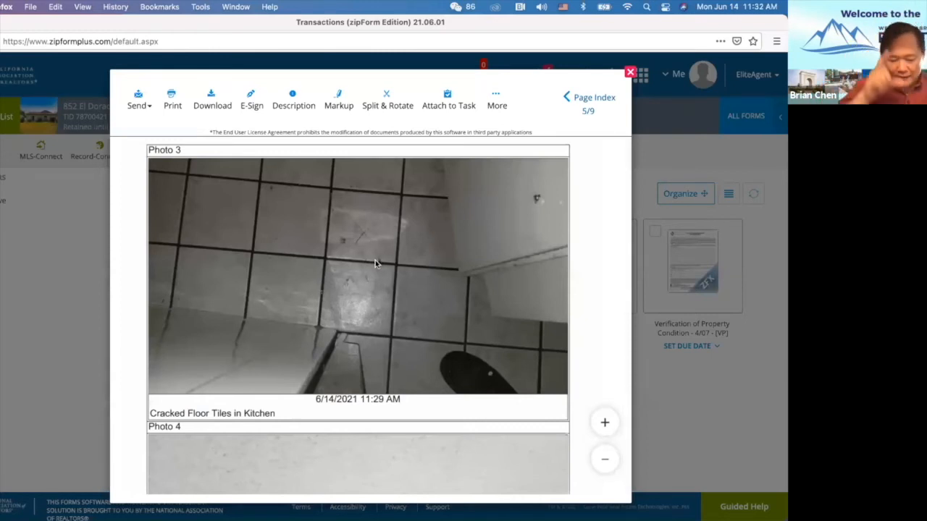
pyautogui.scroll(-5, 375, 264)
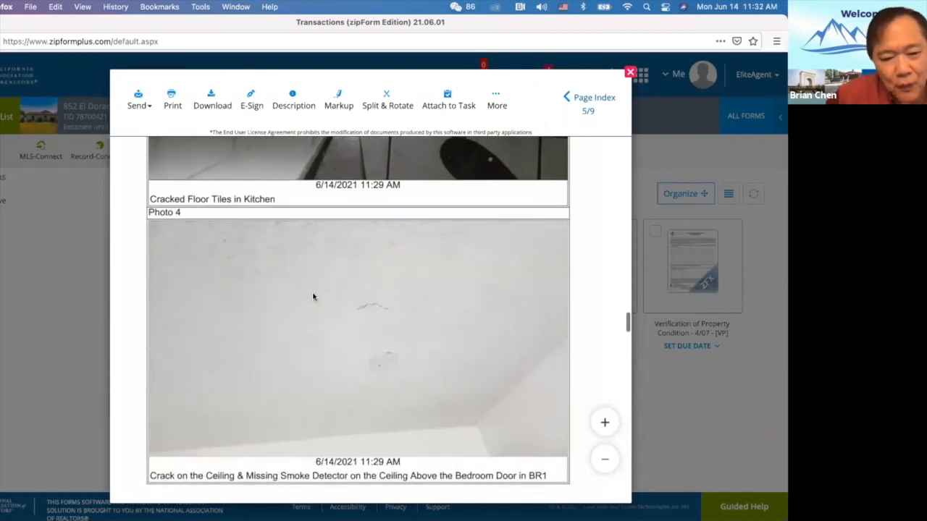
pyautogui.scroll(-2, 312, 296)
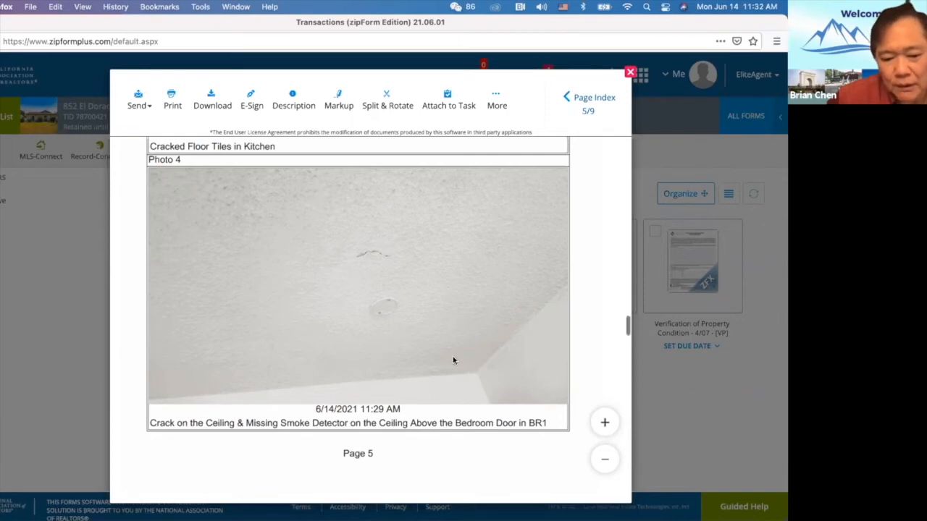
pyautogui.scroll(15, 453, 360)
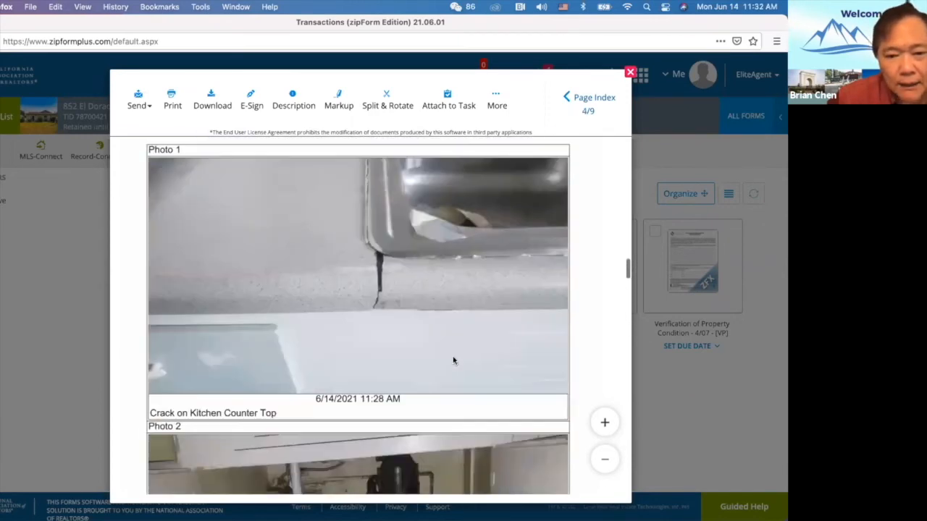
# Scroll back to page 2's room notes to compare them with the photos.
pyautogui.scroll(10, 453, 360)
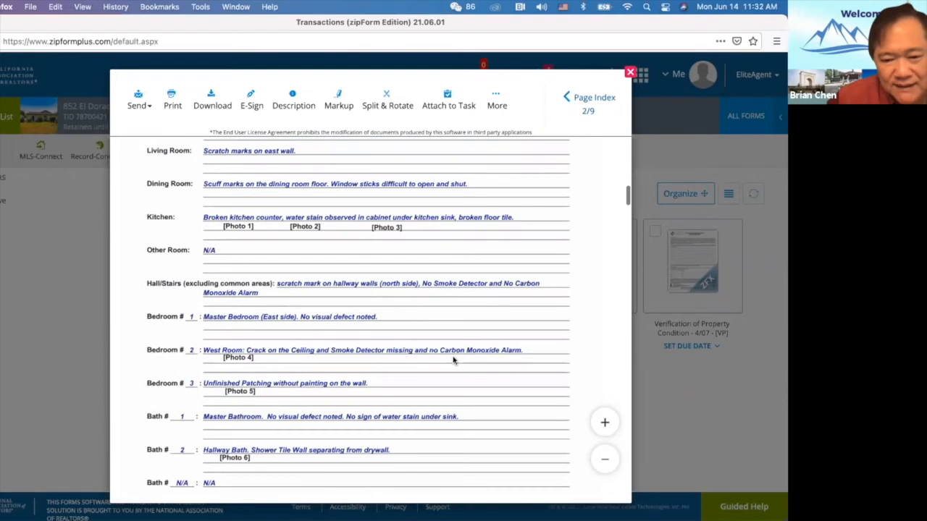
pyautogui.scroll(-2, 453, 360)
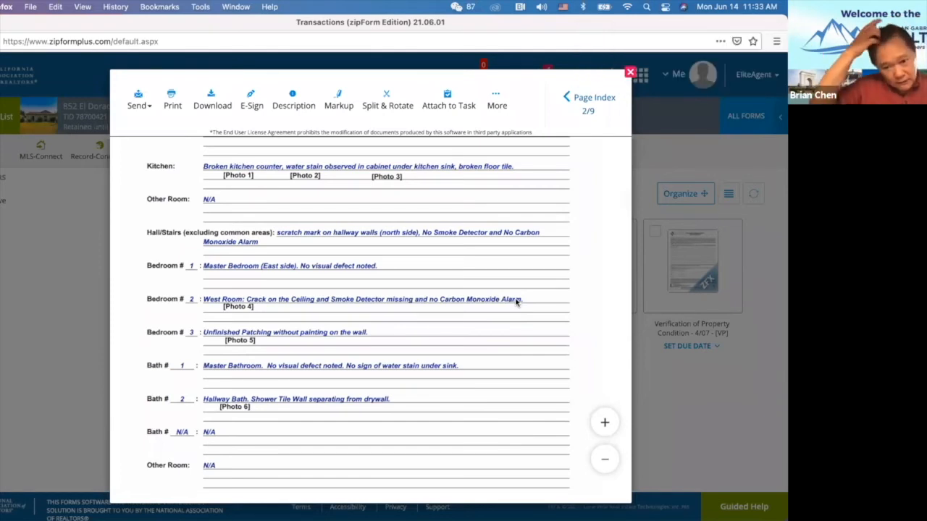
pyautogui.scroll(-3, 516, 303)
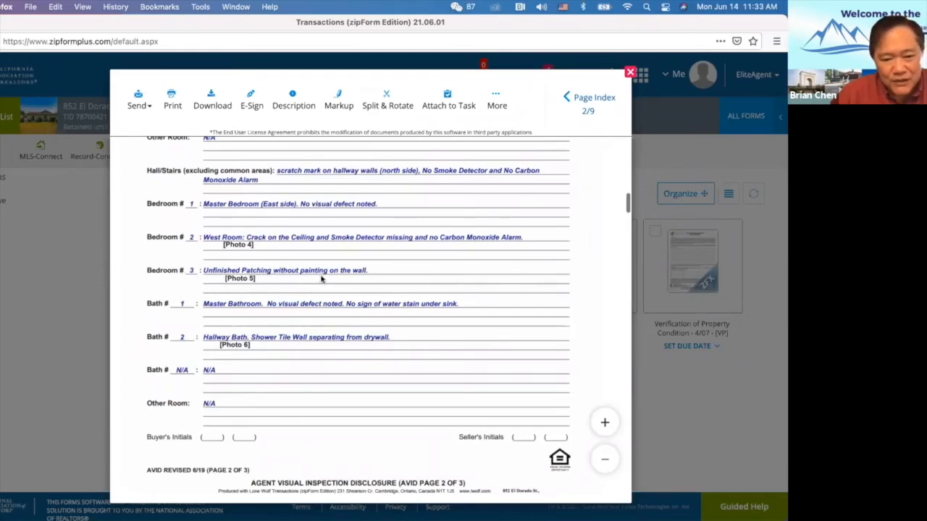
pyautogui.scroll(-10, 308, 365)
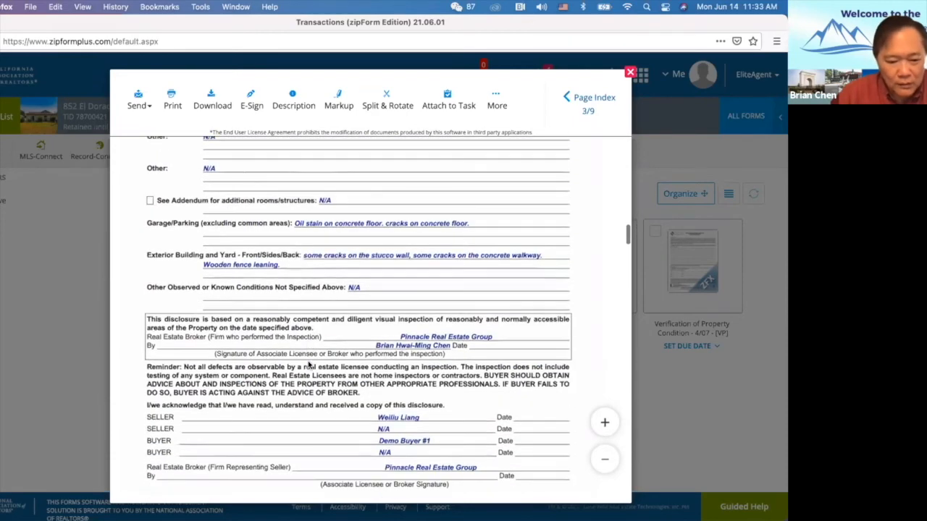
pyautogui.scroll(-20, 308, 364)
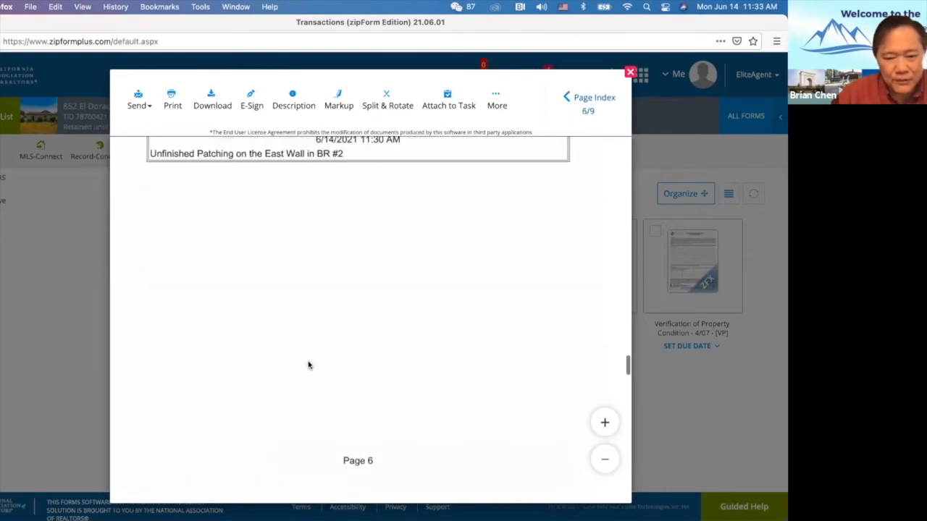
pyautogui.scroll(4, 308, 365)
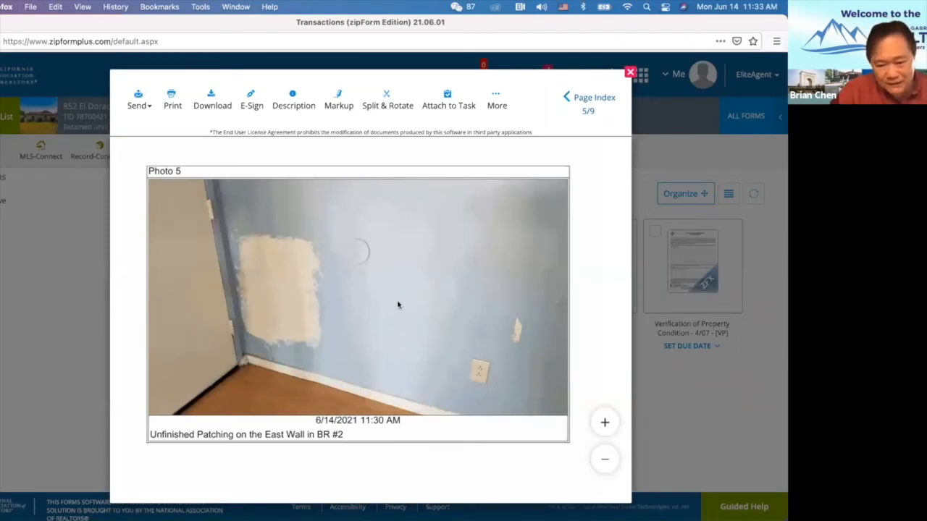
# Scroll past Photo 5 to the page 8 hallway bath shower wall photo.
pyautogui.scroll(-1, 383, 319)
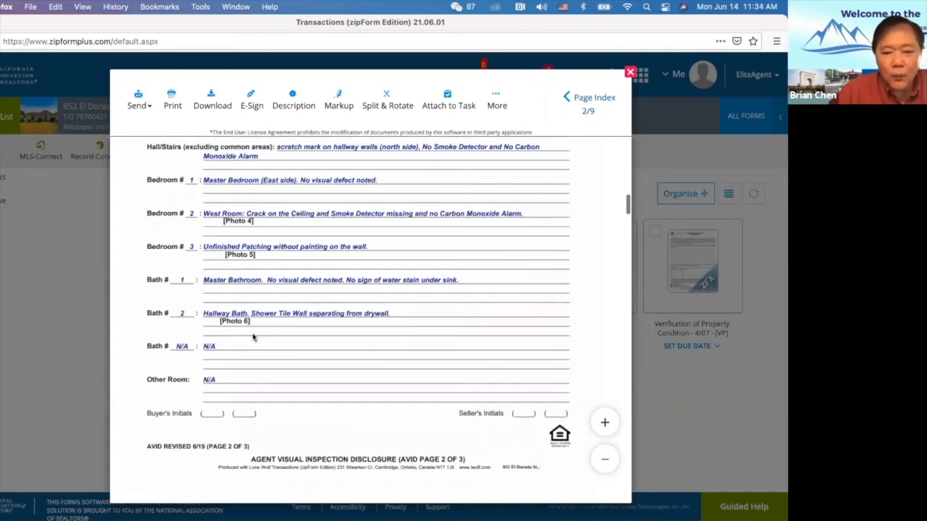
pyautogui.scroll(-1, 253, 337)
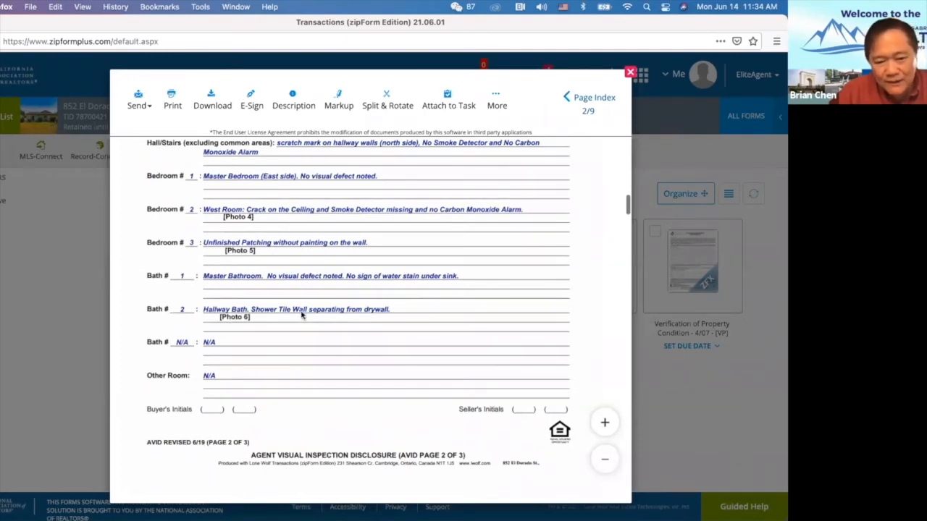
pyautogui.scroll(-1, 264, 392)
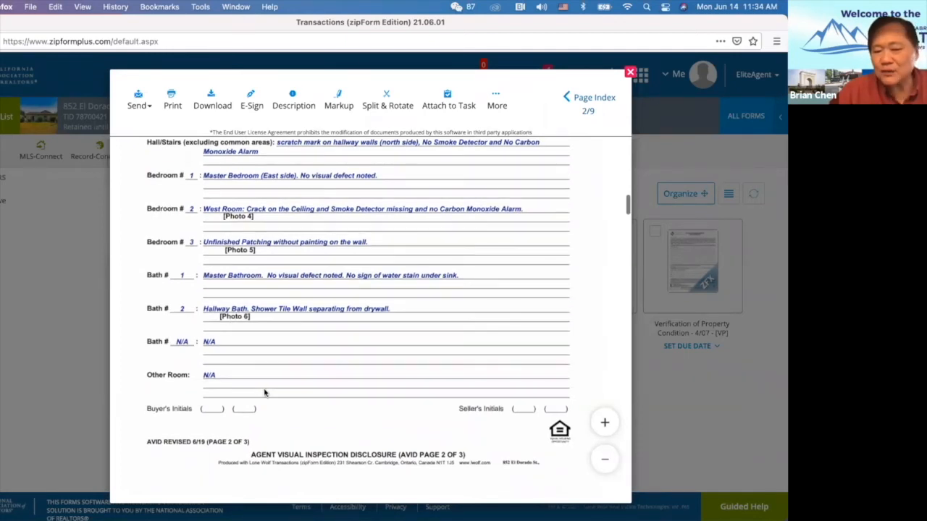
pyautogui.scroll(-2, 264, 393)
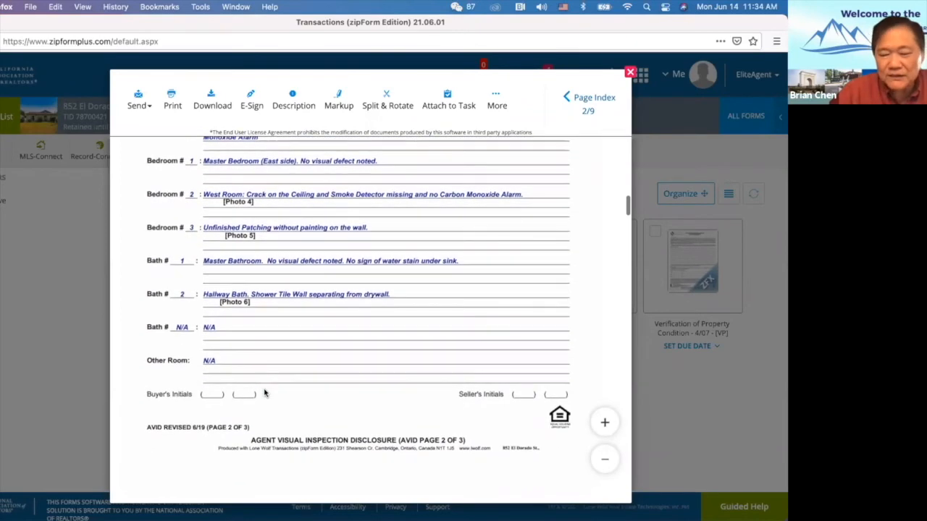
pyautogui.scroll(-15, 264, 391)
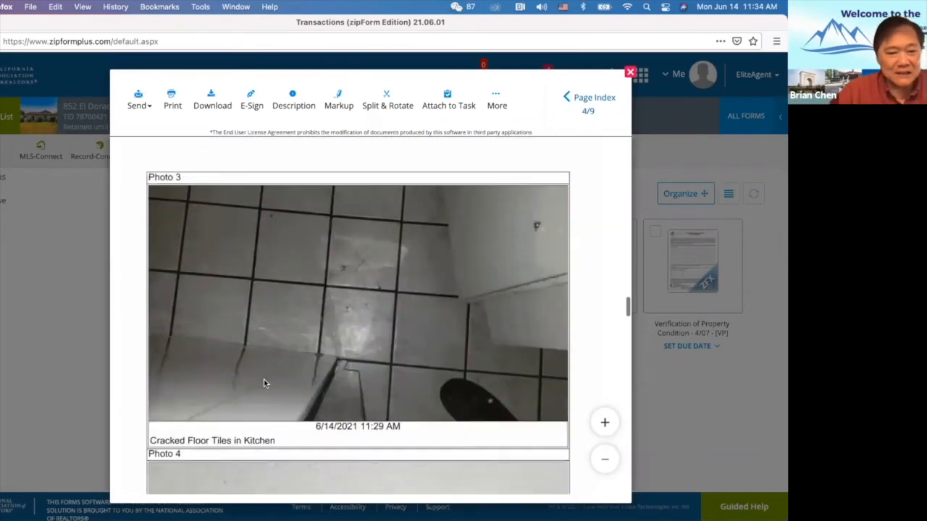
pyautogui.scroll(-15, 264, 384)
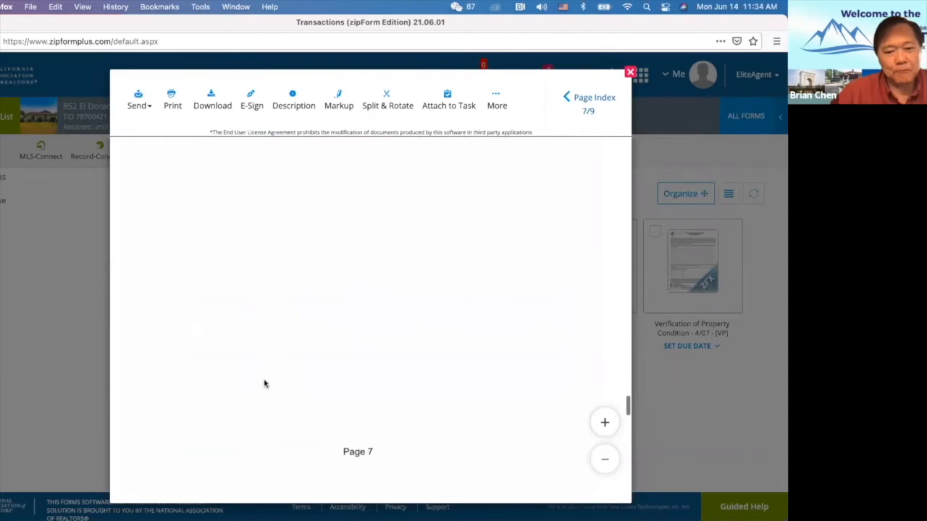
pyautogui.scroll(-8, 264, 384)
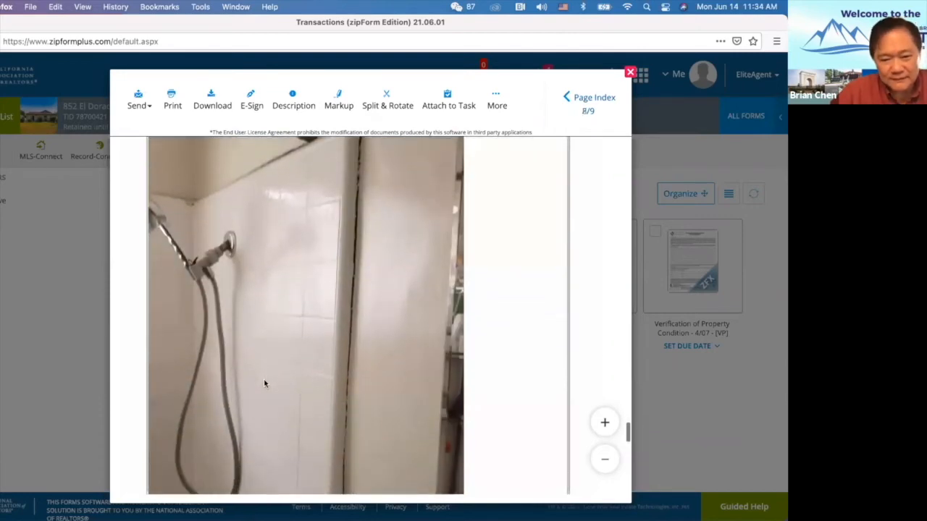
pyautogui.scroll(1, 264, 384)
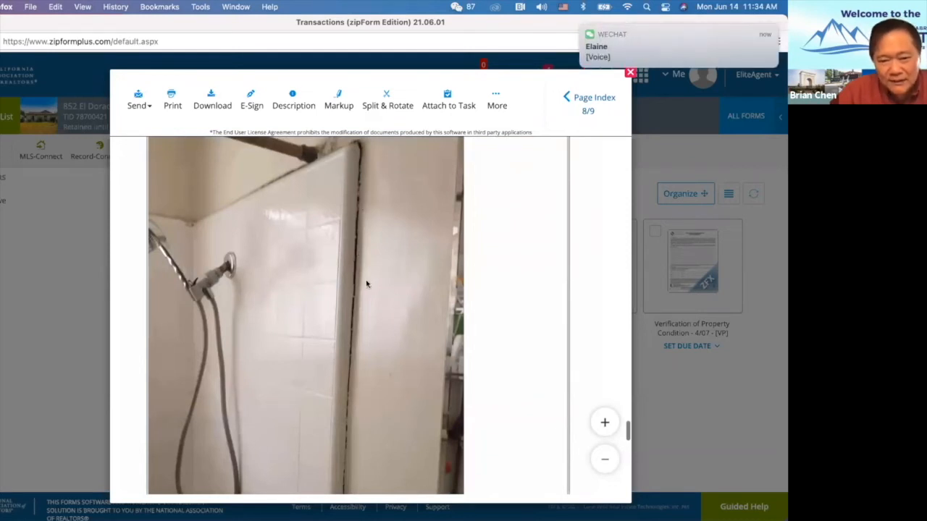
pyautogui.scroll(5, 367, 284)
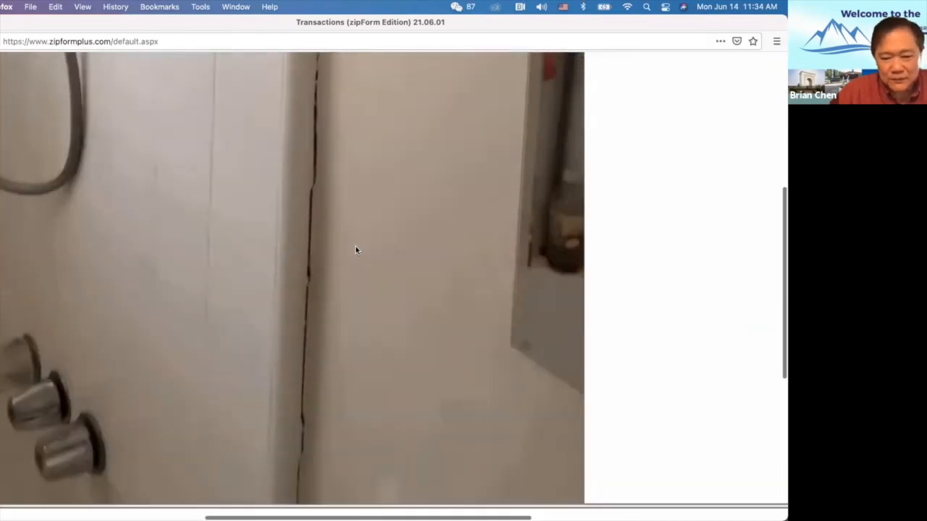
# Scroll to the bottom of page 8 to show the 'Separation of Shower Tile Wall in Hallway Bathroom' caption.
pyautogui.scroll(-3, 355, 250)
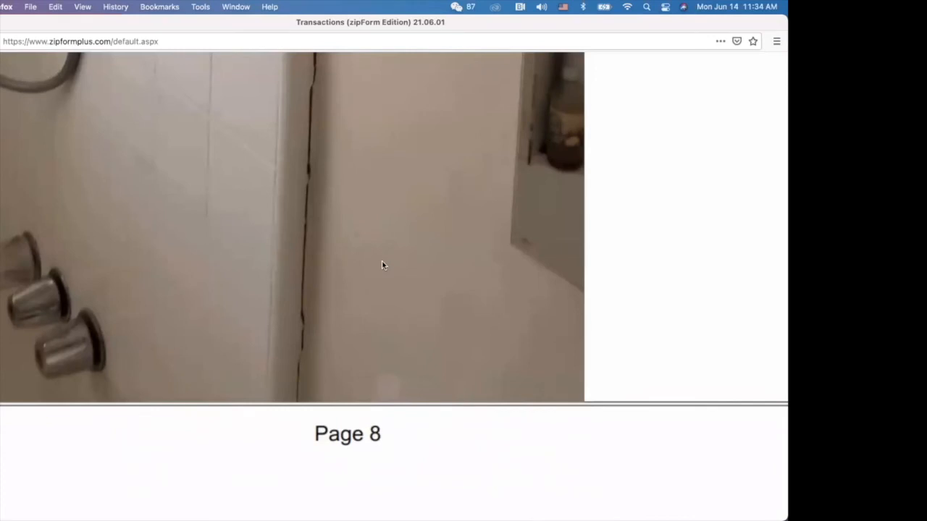
pyautogui.scroll(3, 382, 265)
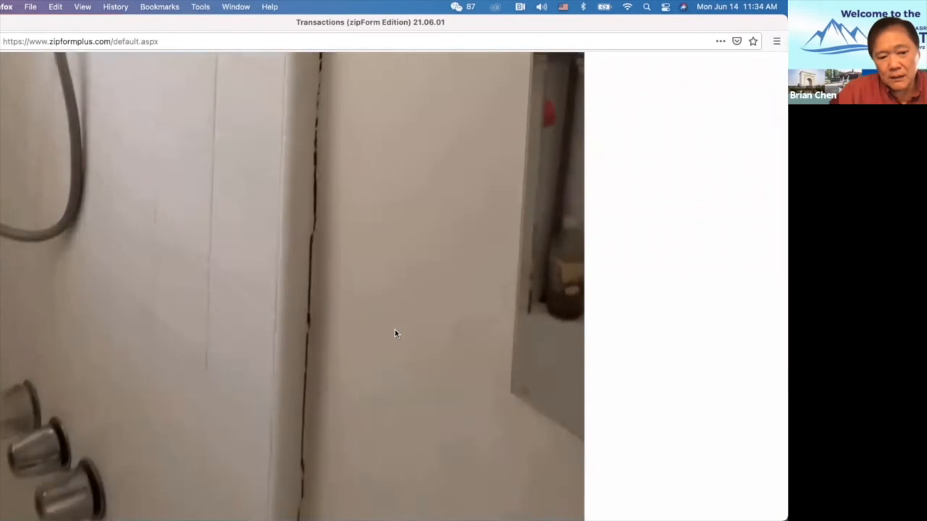
pyautogui.scroll(-5, 395, 333)
pyautogui.scroll(3, 369, 104)
pyautogui.scroll(6, 369, 104)
pyautogui.scroll(-4, 369, 104)
pyautogui.scroll(-2, 369, 104)
pyautogui.scroll(-5, 383, 278)
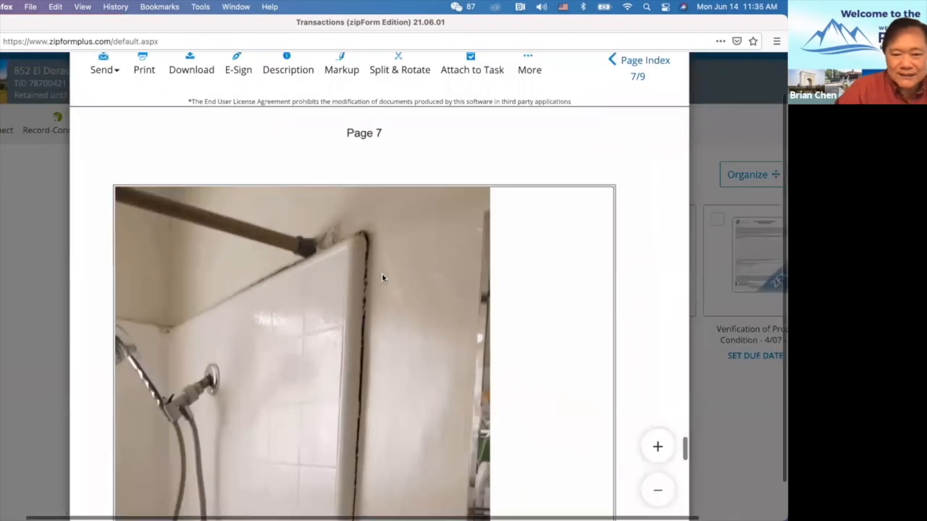
pyautogui.scroll(-3, 383, 278)
pyautogui.scroll(-5, 388, 311)
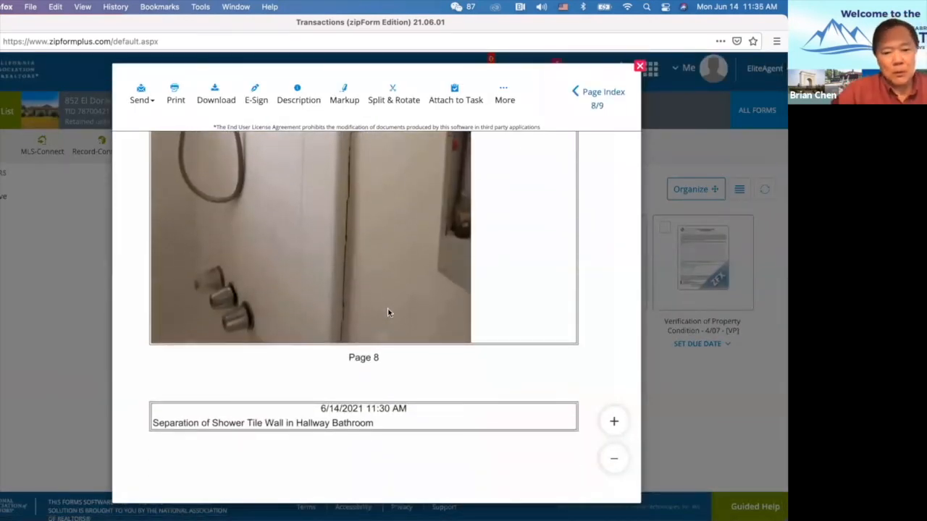
# Scroll up through the AVID pages and close the document viewer.
pyautogui.scroll(10, 387, 311)
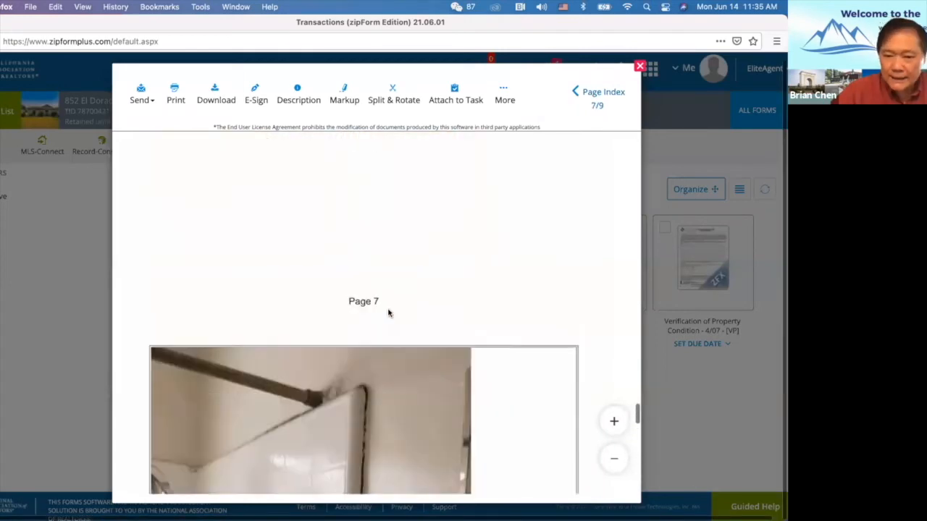
pyautogui.scroll(20, 388, 313)
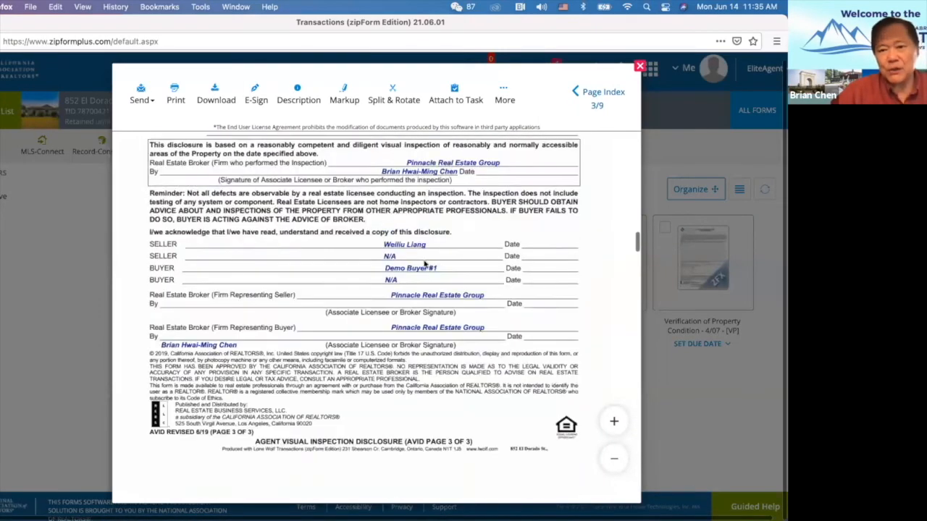
pyautogui.click(640, 67)
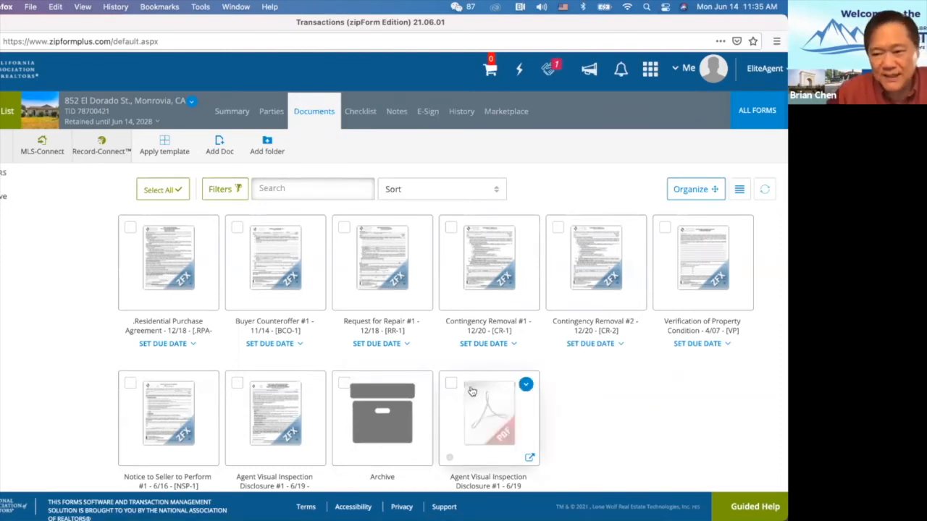
pyautogui.scroll(-2, 520, 371)
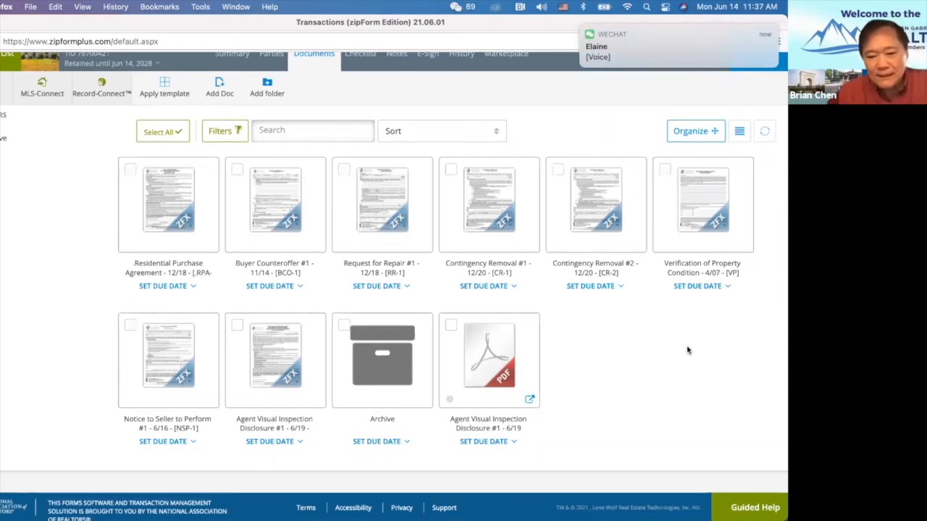
pyautogui.scroll(2, 474, 347)
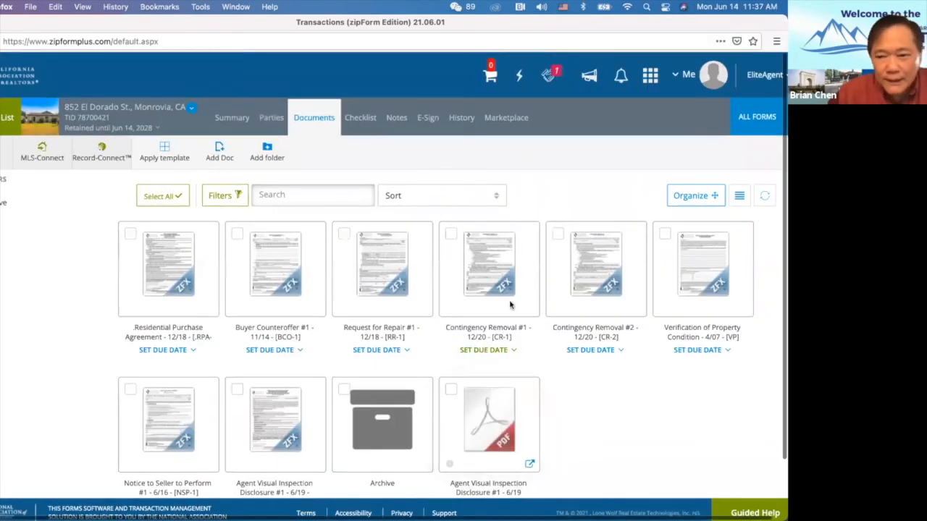
# Add an Addendum (ADM) form to the transaction from All Forms and open it.
pyautogui.click(767, 120)
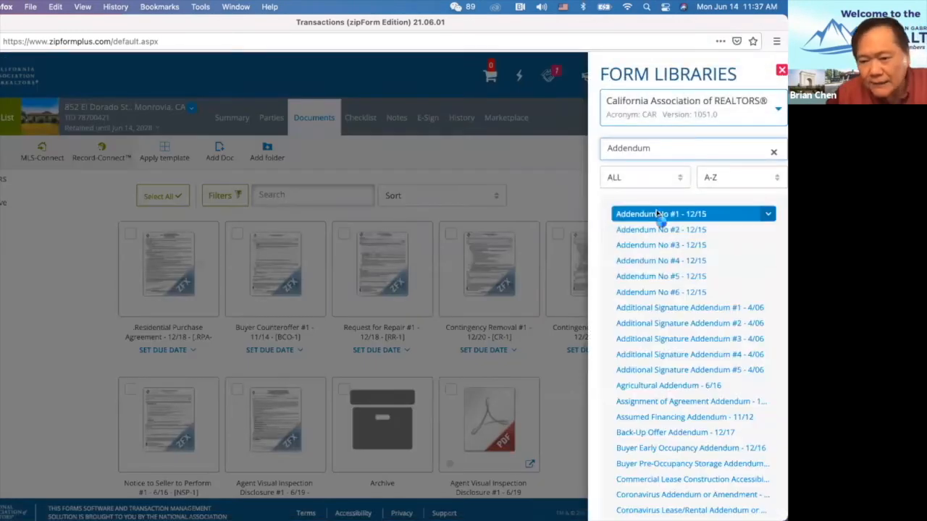
pyautogui.click(662, 214)
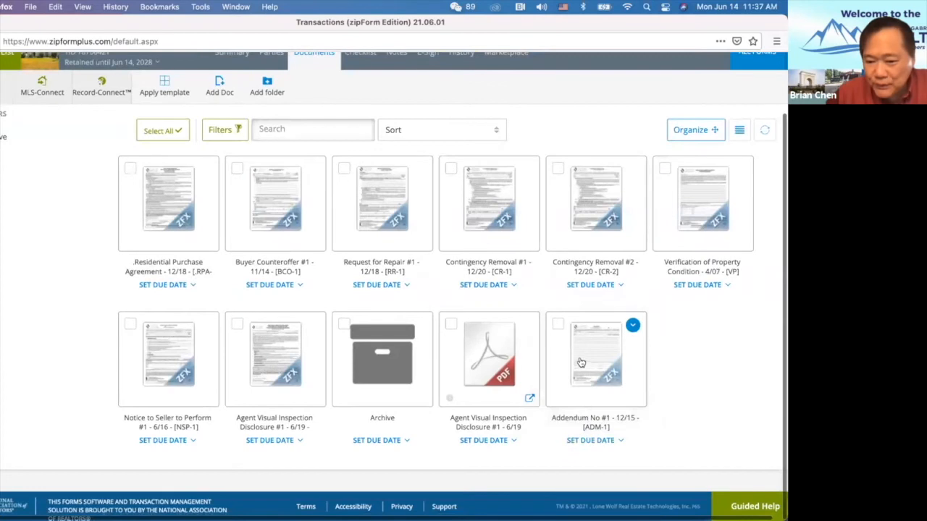
pyautogui.click(581, 362)
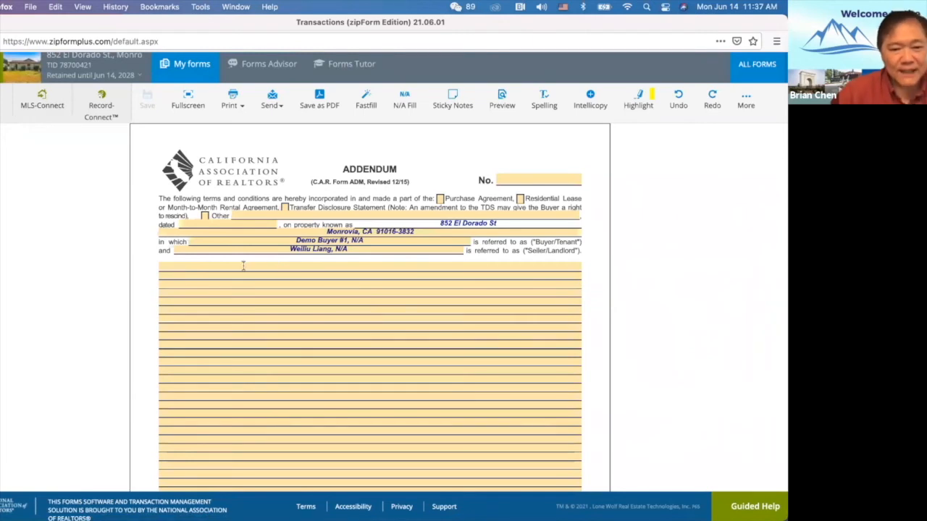
# Number the painting term '1.' and add line '2. Living Room Sofa is part of the sale.'.
pyautogui.click(244, 267)
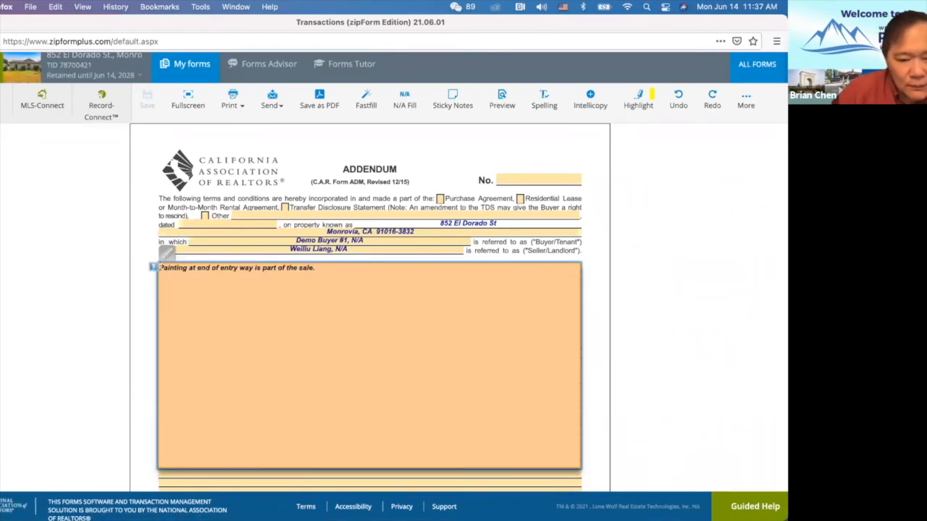
pyautogui.click(160, 267)
pyautogui.write('1.')
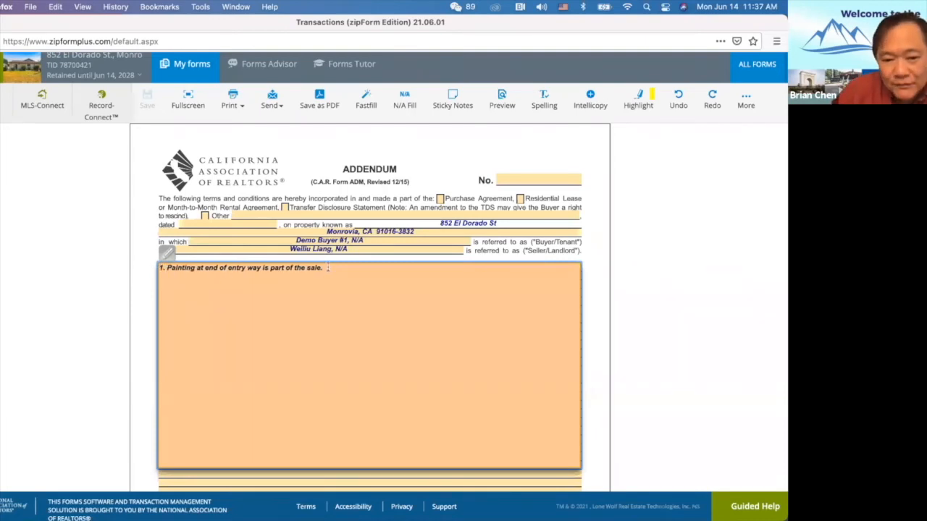
pyautogui.press('Return')
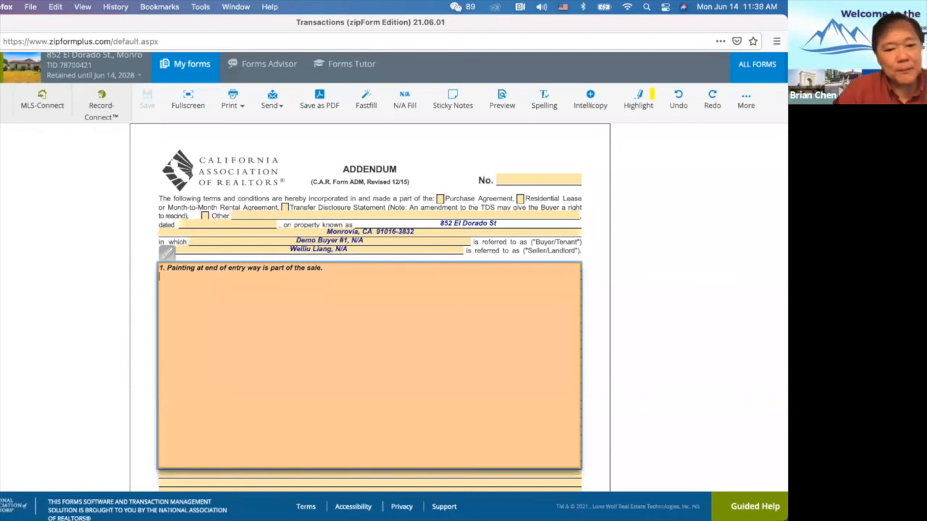
pyautogui.write('2')
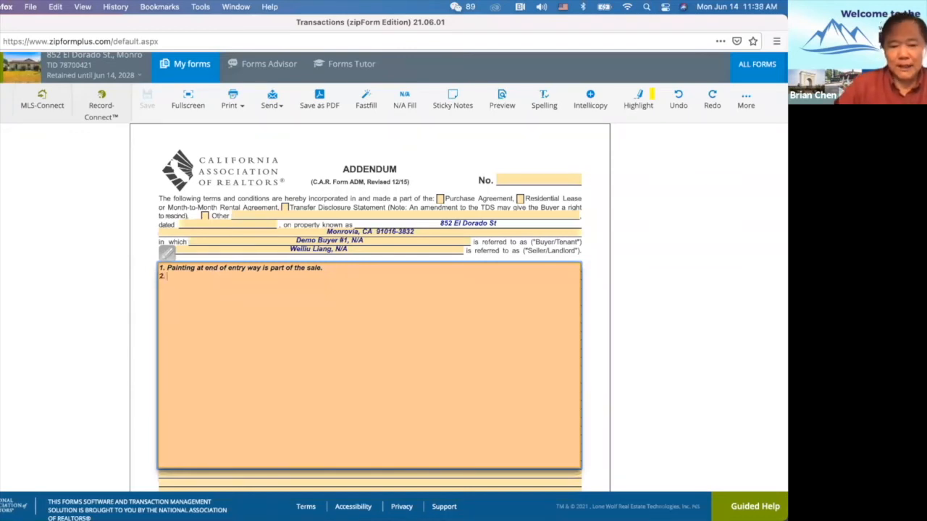
pyautogui.write('. Living Room Sofa is part of the sale.')
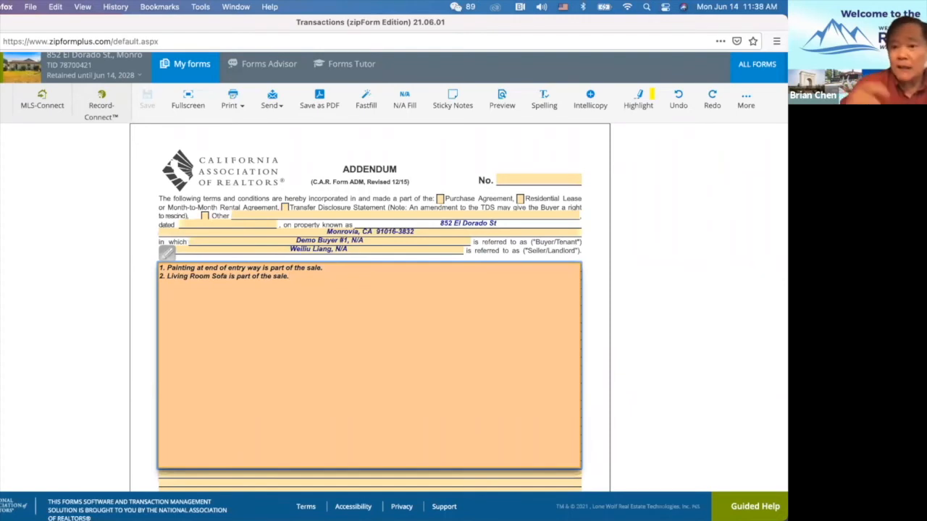
pyautogui.scroll(-2, 437, 270)
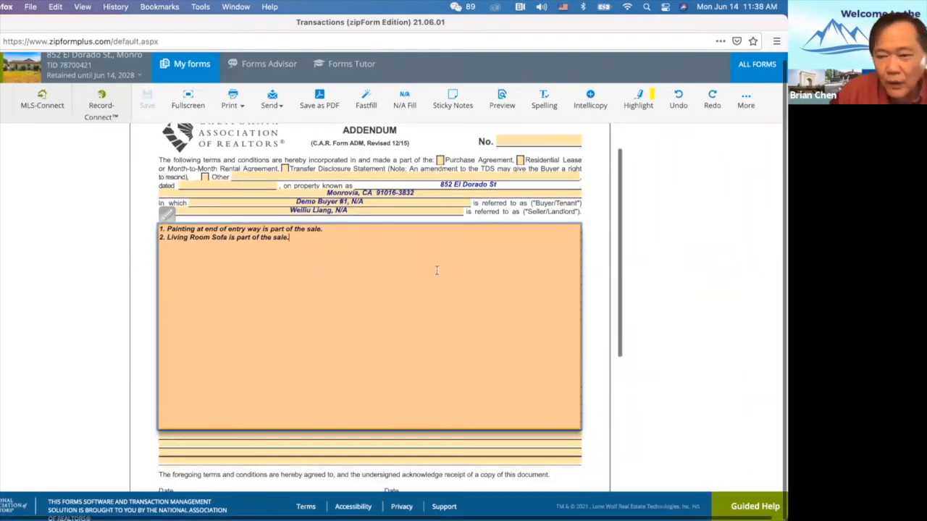
# Attach the Downloads screenshot as Photo 1 and place its tag beside the painting line.
pyautogui.click(747, 102)
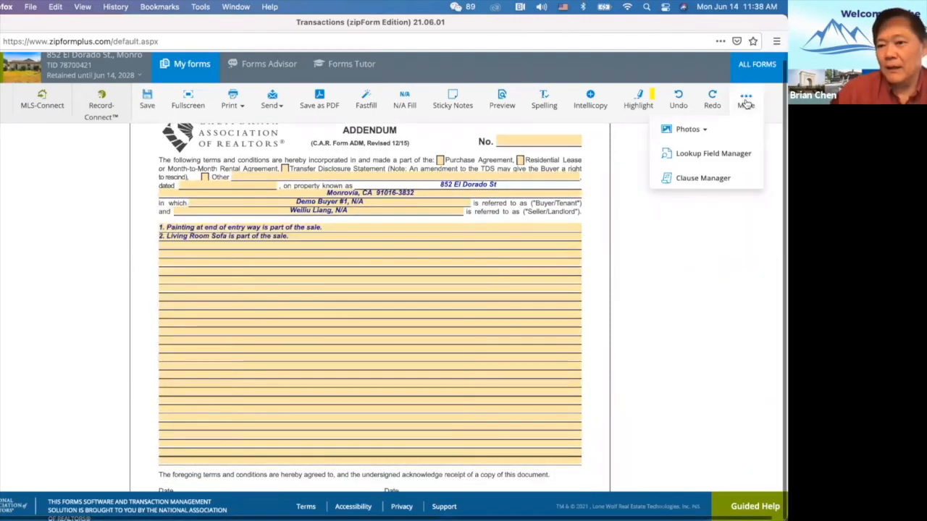
pyautogui.click(697, 133)
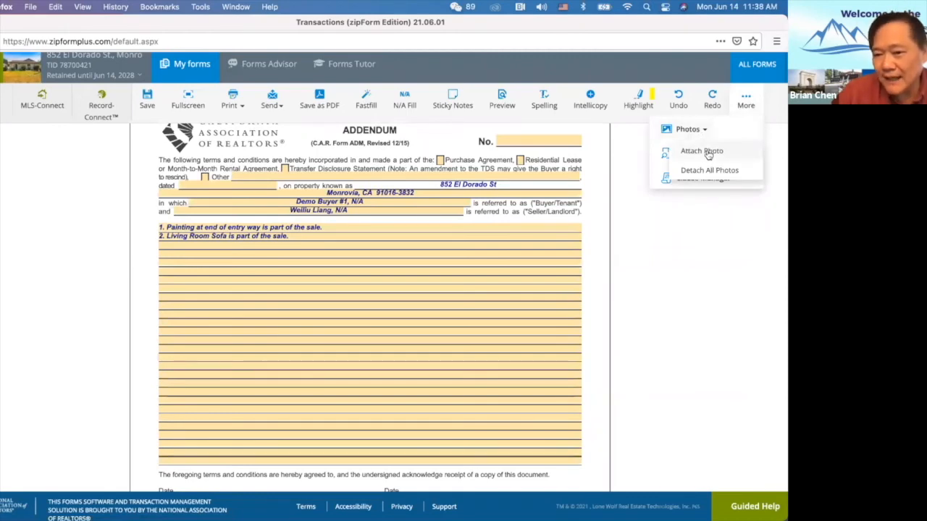
pyautogui.click(708, 154)
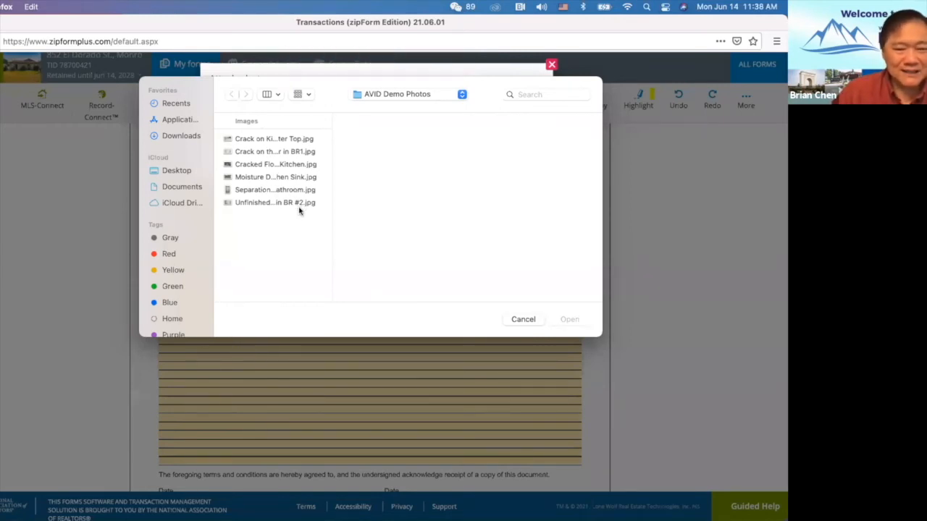
pyautogui.click(191, 137)
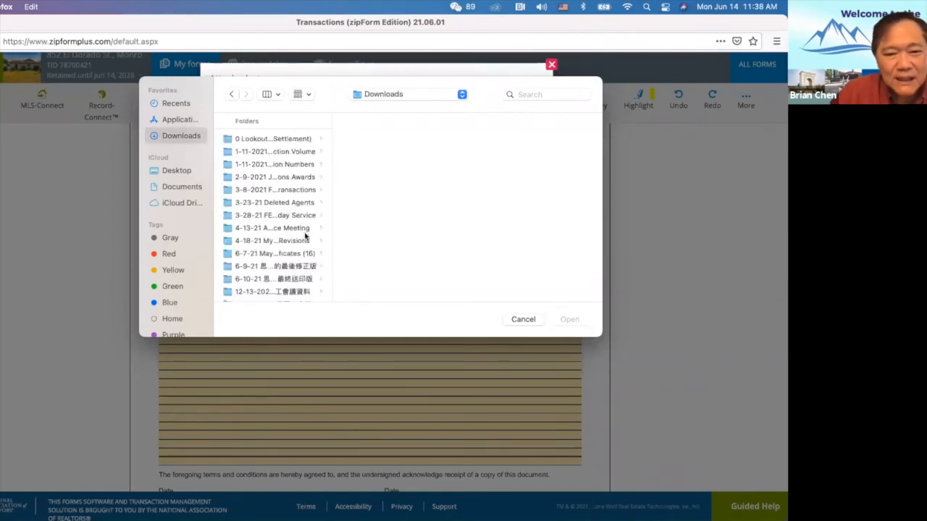
pyautogui.moveTo(333, 204); pyautogui.dragTo(510, 207)
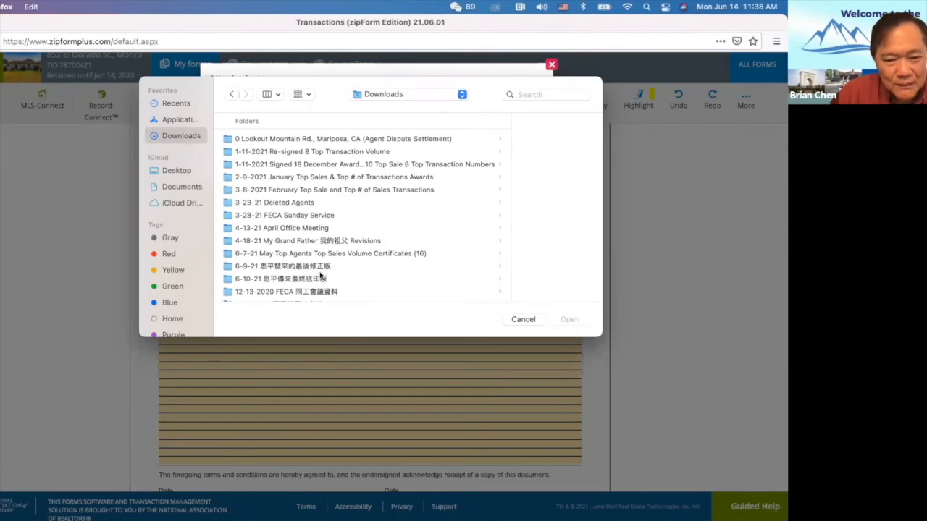
pyautogui.scroll(-5, 321, 276)
pyautogui.click(363, 228)
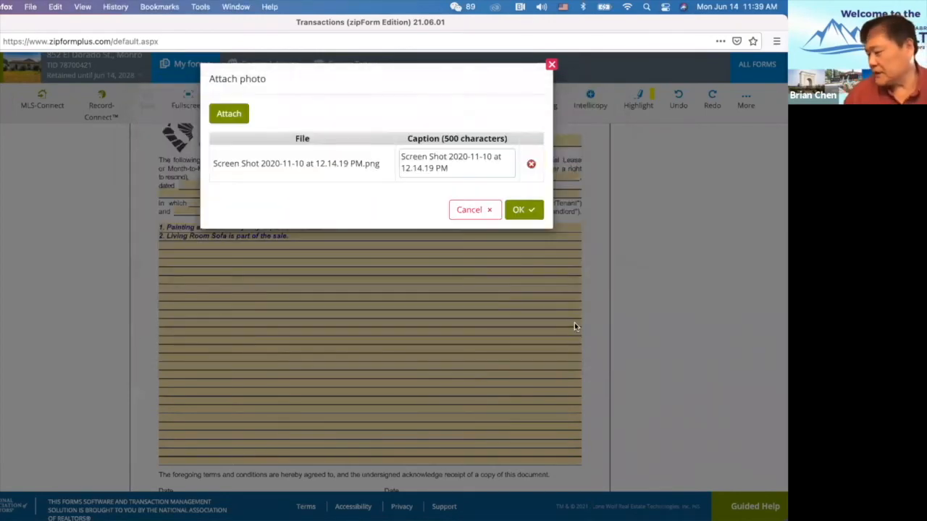
pyautogui.click(524, 209)
pyautogui.moveTo(154, 135); pyautogui.dragTo(346, 225)
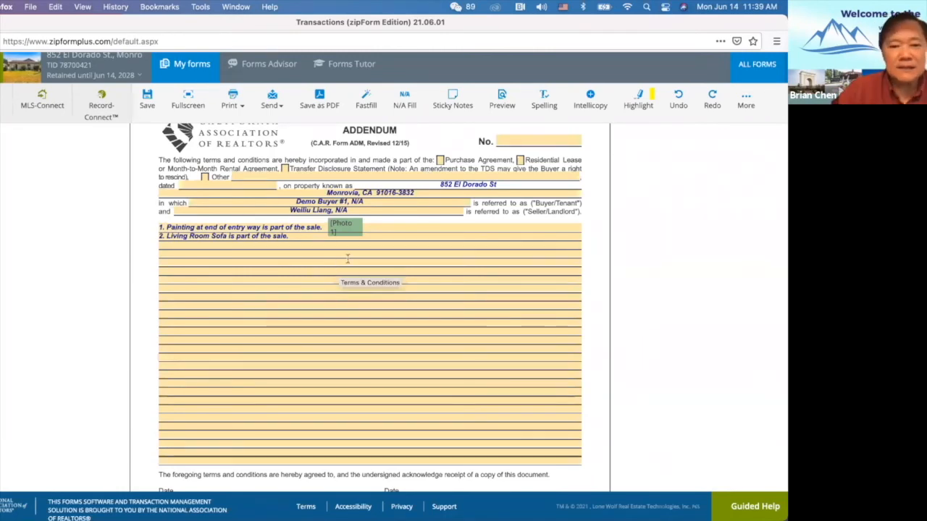
# Save the Addendum with its Photo 1 tag as a PDF in the transaction, then return to Documents.
pyautogui.scroll(-3, 384, 261)
pyautogui.scroll(8, 386, 259)
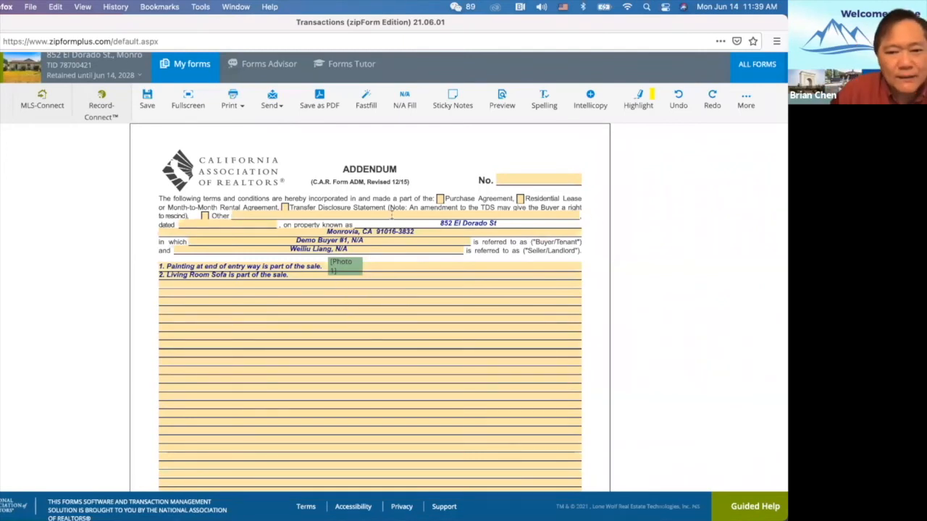
pyautogui.click(319, 99)
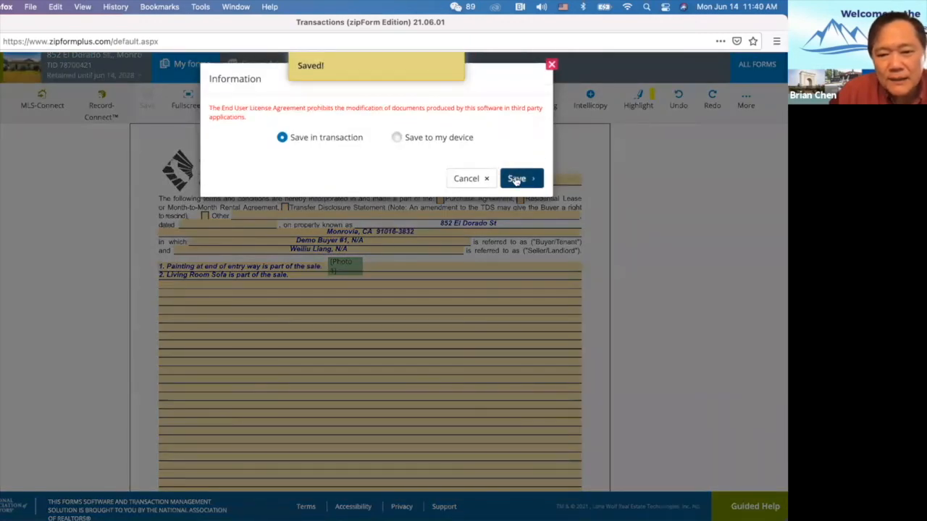
pyautogui.click(516, 180)
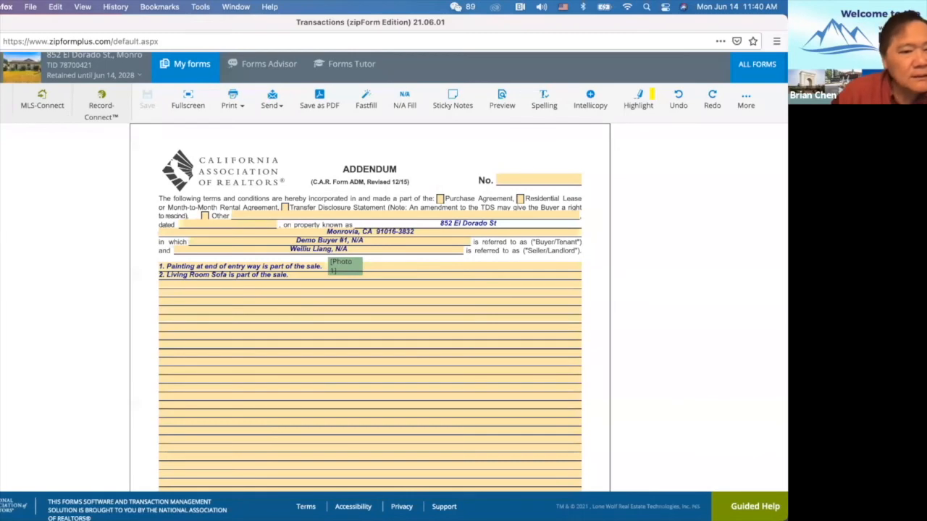
pyautogui.click(2, 68)
# Preview the saved Addendum No #1 PDF, scroll through it, and close the preview.
pyautogui.click(699, 431)
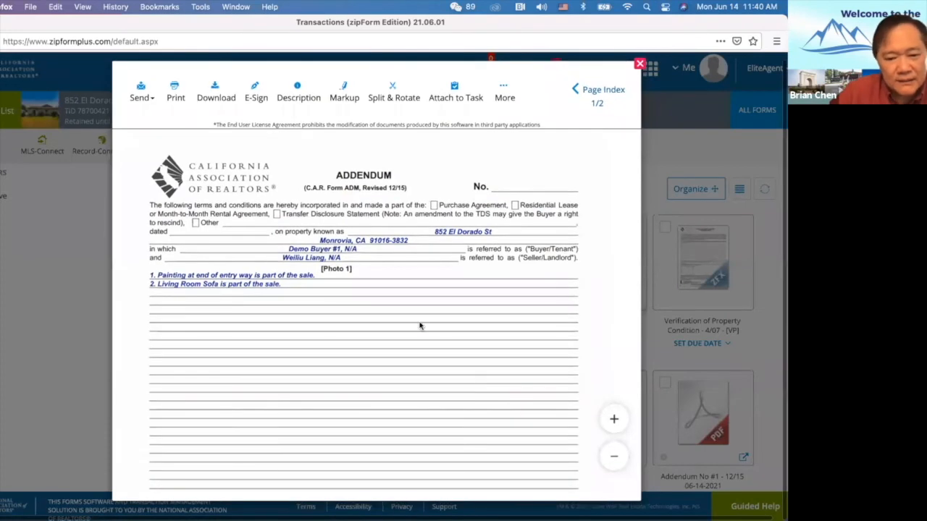
pyautogui.scroll(-1, 420, 326)
pyautogui.scroll(-10, 346, 269)
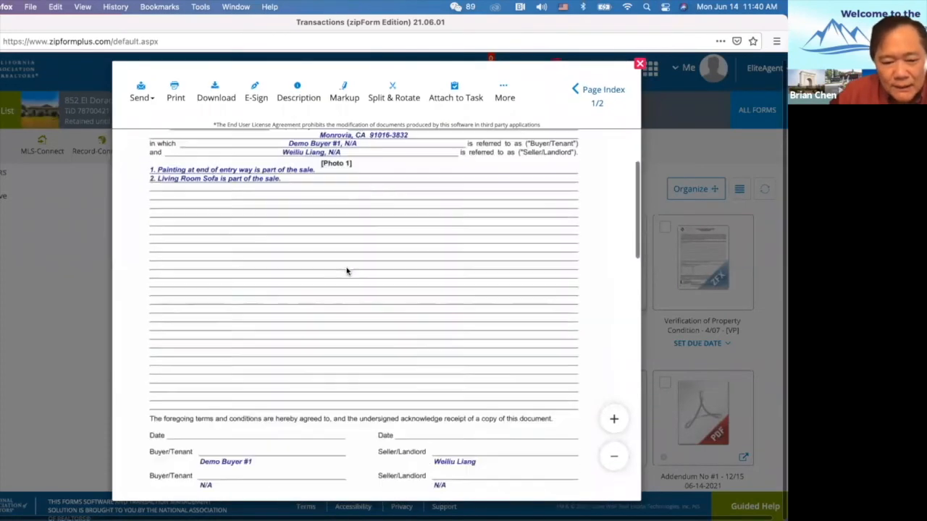
pyautogui.scroll(-3, 346, 269)
pyautogui.scroll(-2, 345, 270)
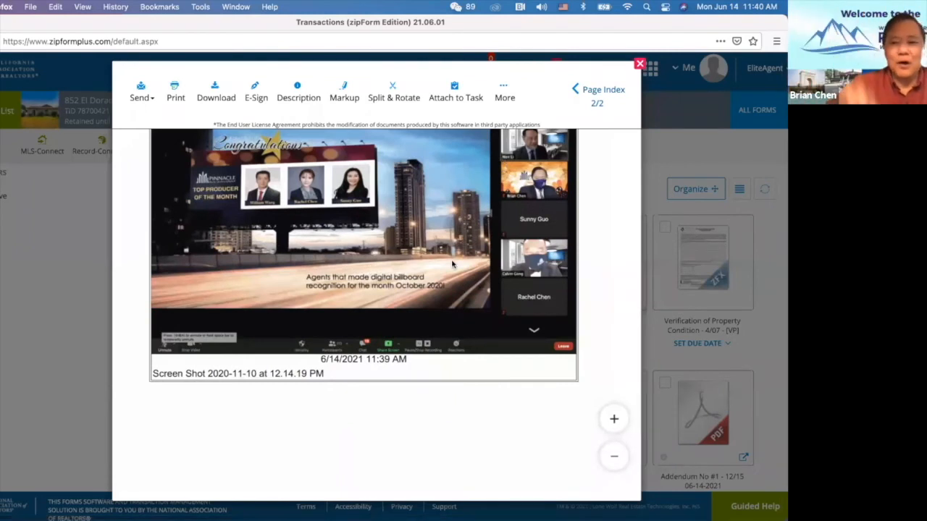
pyautogui.scroll(3, 397, 276)
pyautogui.scroll(3, 397, 276)
pyautogui.scroll(-5, 397, 275)
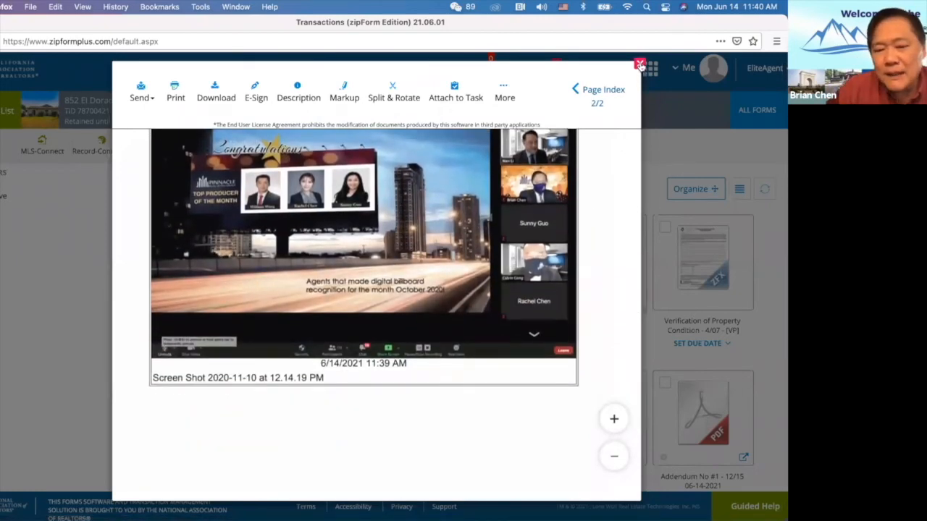
pyautogui.scroll(6, 257, 270)
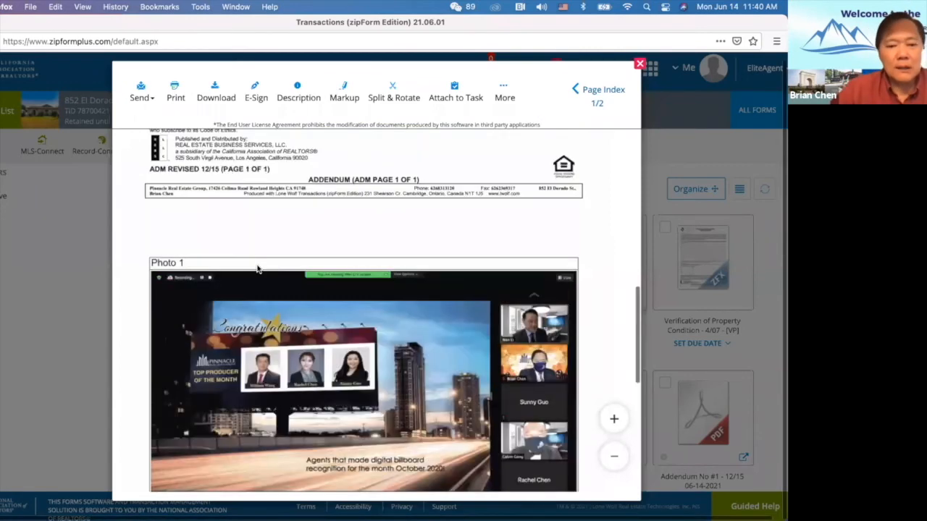
pyautogui.scroll(10, 257, 269)
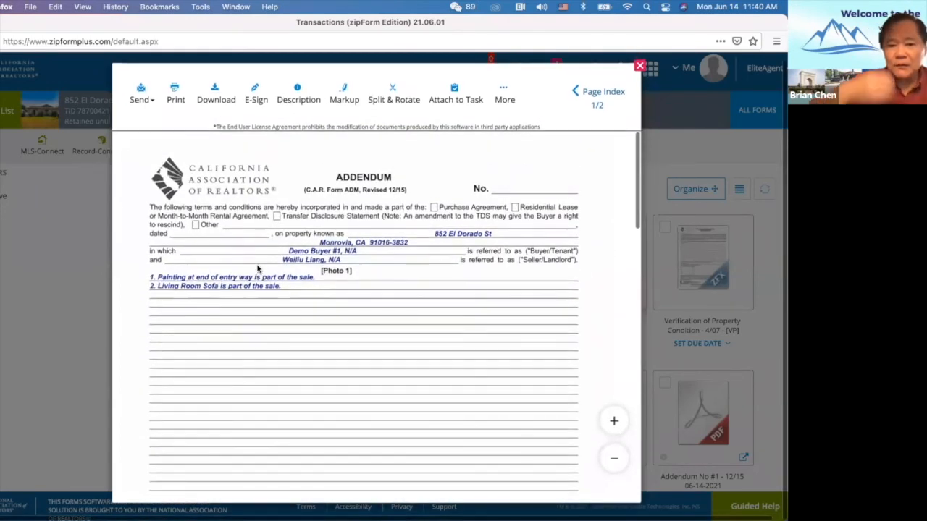
pyautogui.scroll(-6, 257, 270)
pyautogui.scroll(-15, 310, 347)
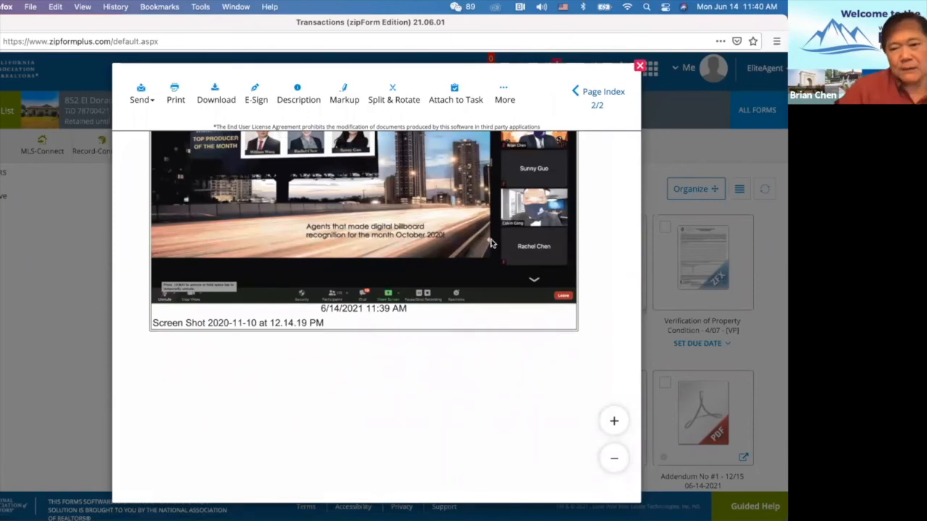
pyautogui.click(639, 64)
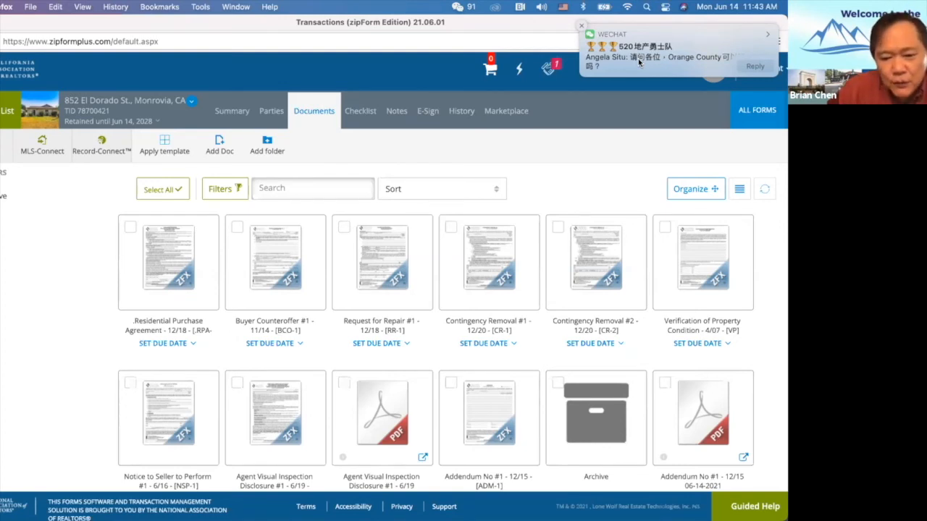
pyautogui.scroll(-2, 553, 330)
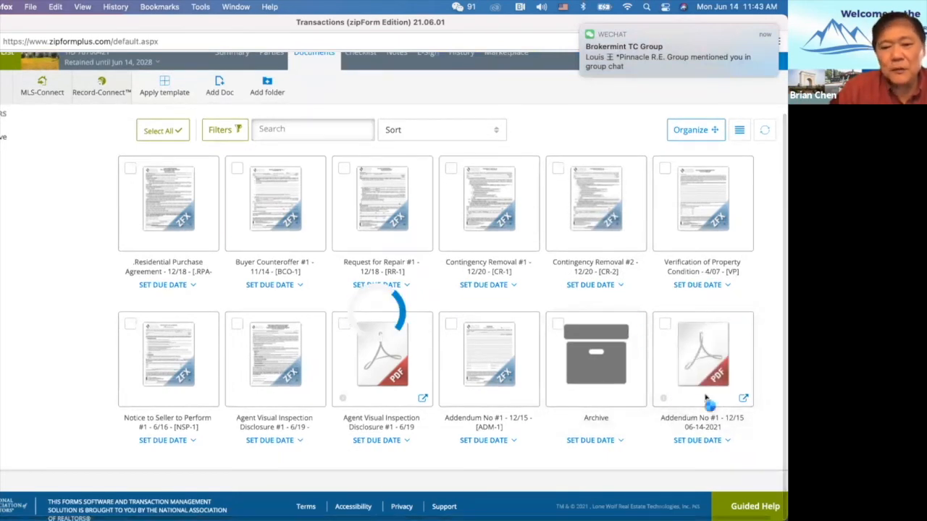
pyautogui.click(448, 343)
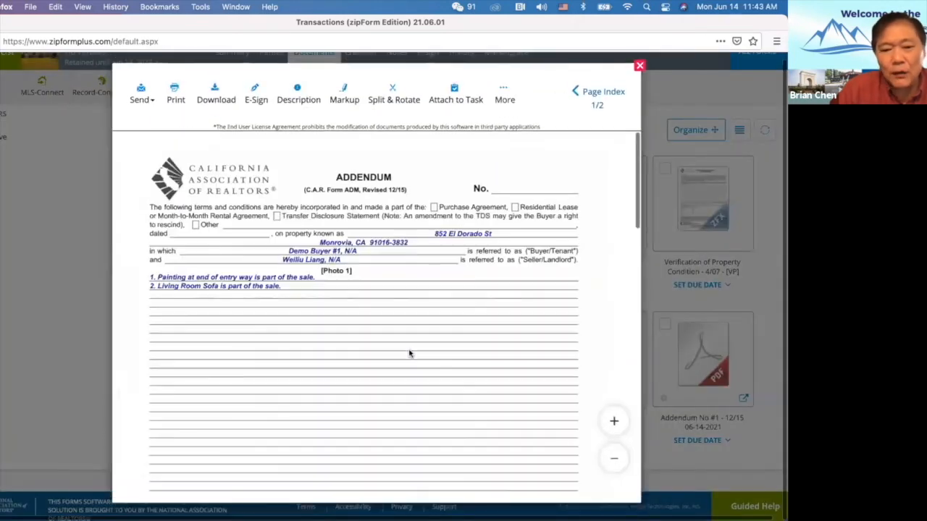
pyautogui.scroll(-15, 410, 354)
pyautogui.scroll(1, 409, 355)
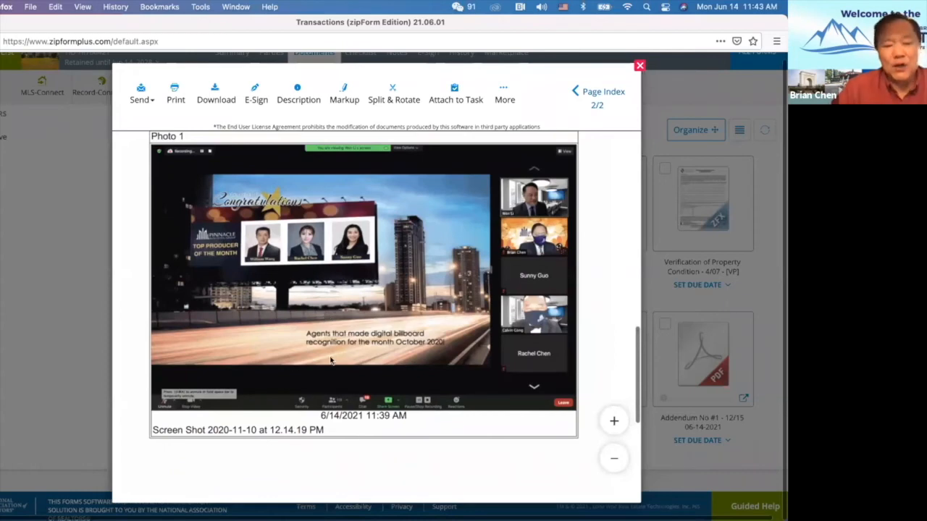
pyautogui.scroll(15, 371, 344)
pyautogui.scroll(5, 330, 360)
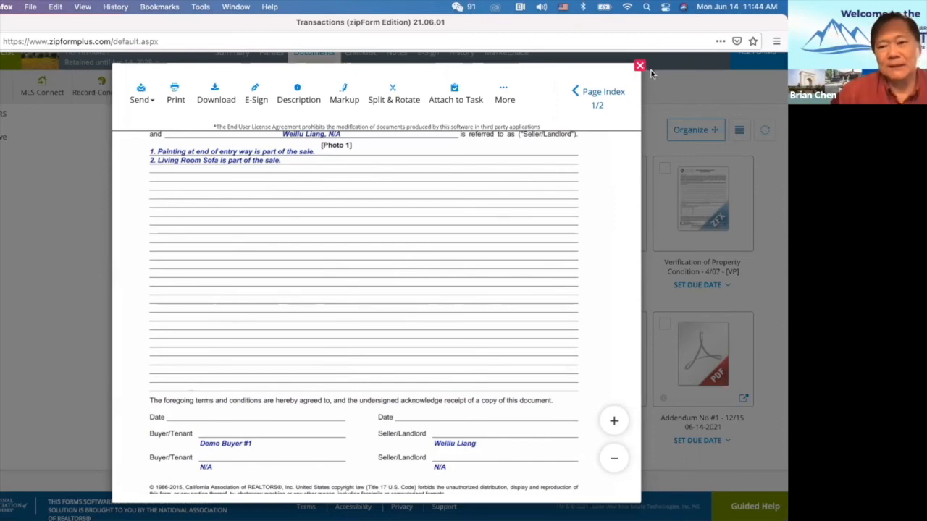
pyautogui.scroll(-10, 526, 269)
pyautogui.scroll(12, 527, 270)
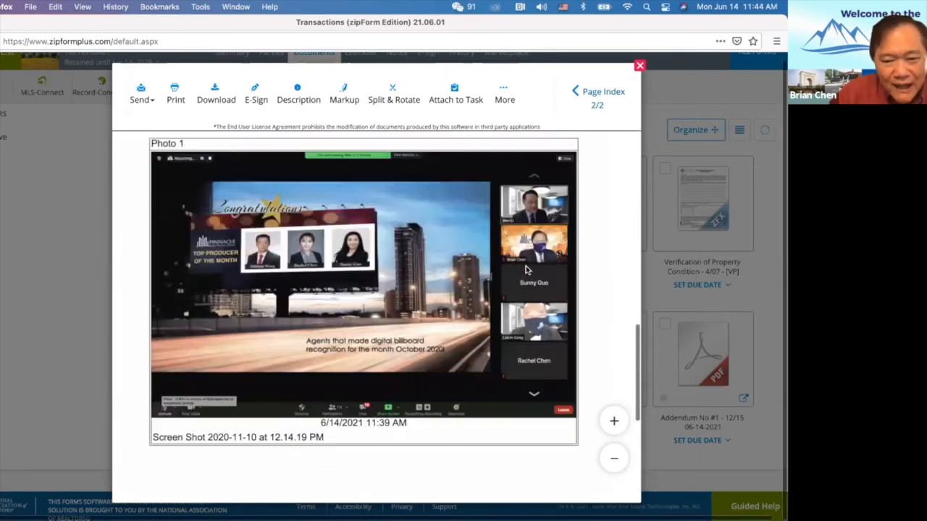
pyautogui.scroll(-8, 526, 270)
pyautogui.scroll(5, 526, 269)
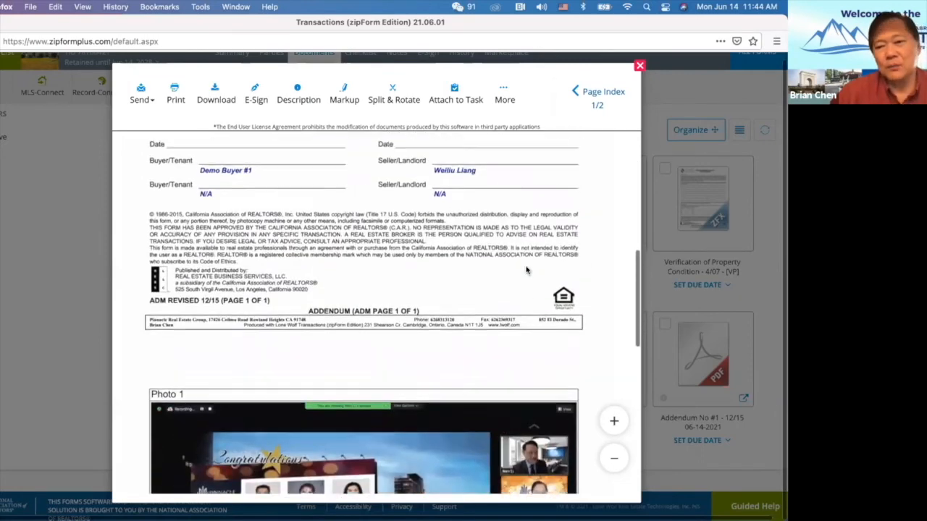
pyautogui.click(639, 66)
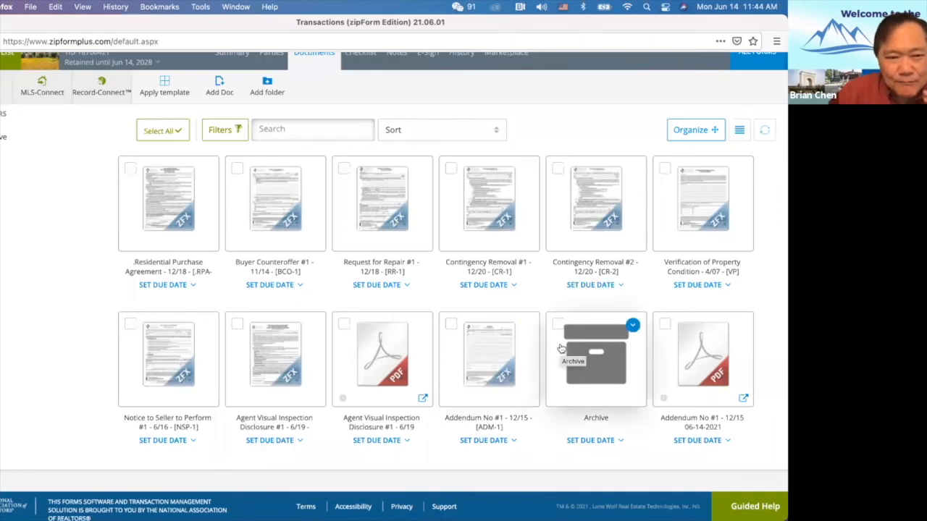
pyautogui.scroll(2, 534, 300)
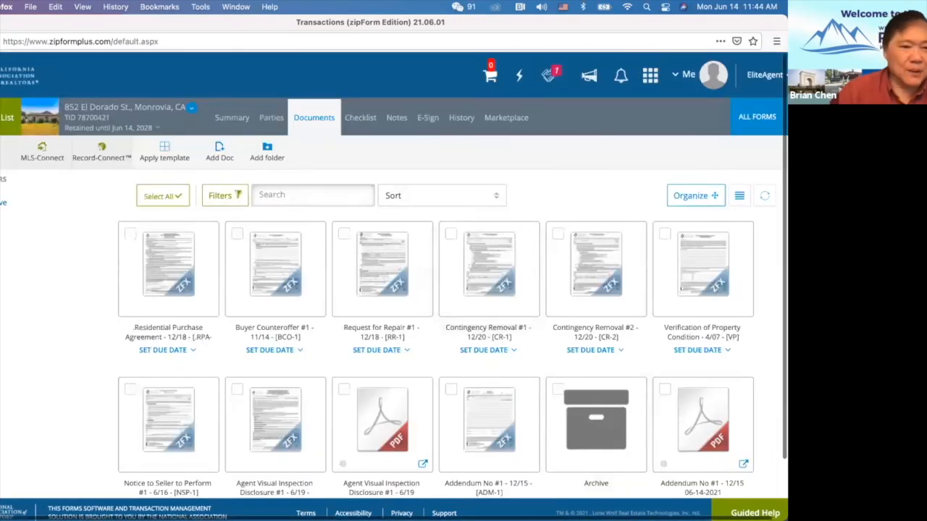
pyautogui.click(8, 118)
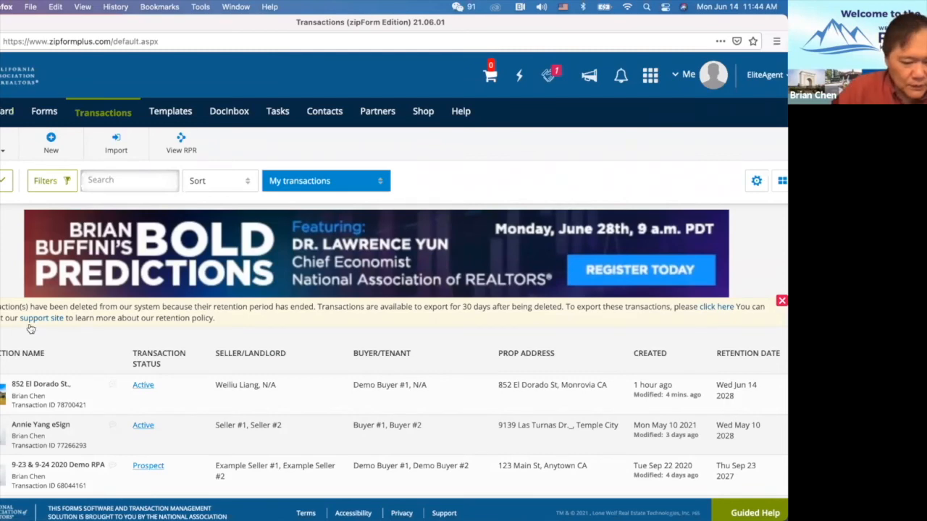
pyautogui.scroll(-4, 83, 400)
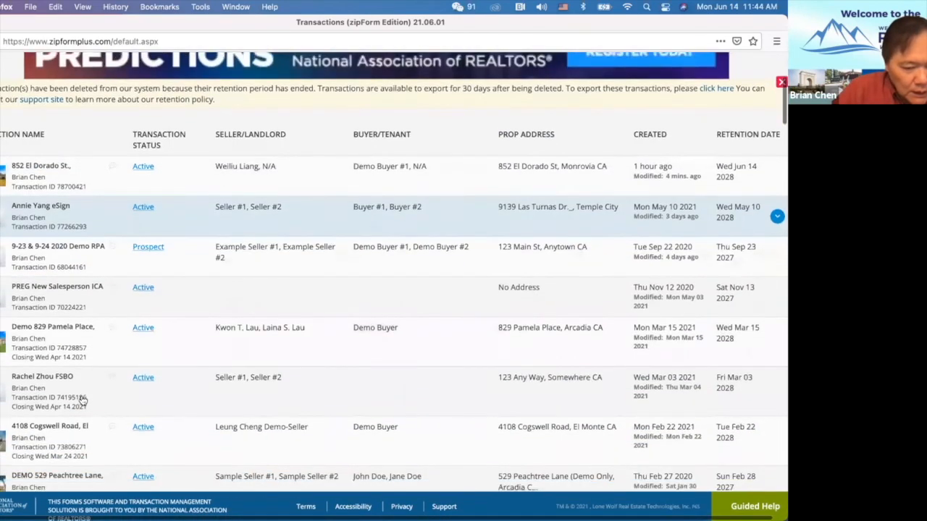
pyautogui.scroll(-1, 83, 400)
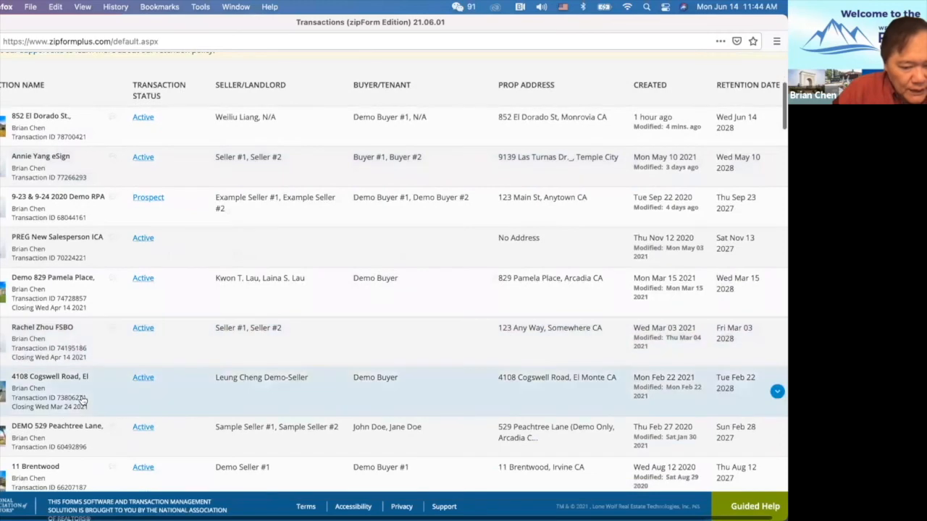
pyautogui.scroll(-3, 84, 400)
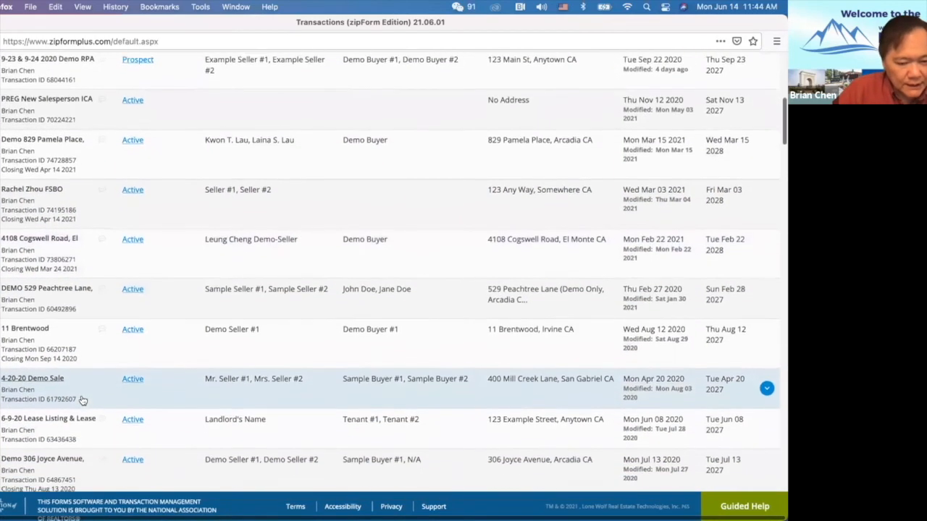
pyautogui.scroll(-3, 84, 400)
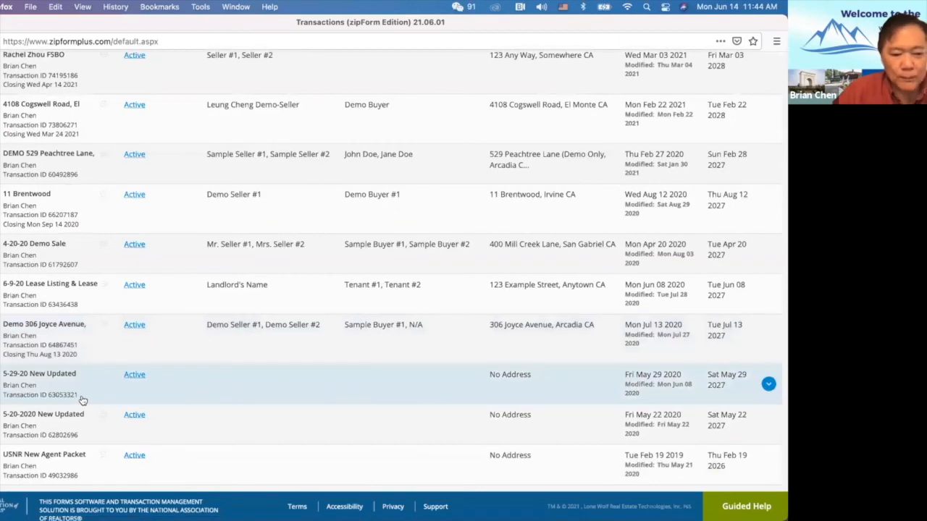
pyautogui.scroll(-3, 84, 400)
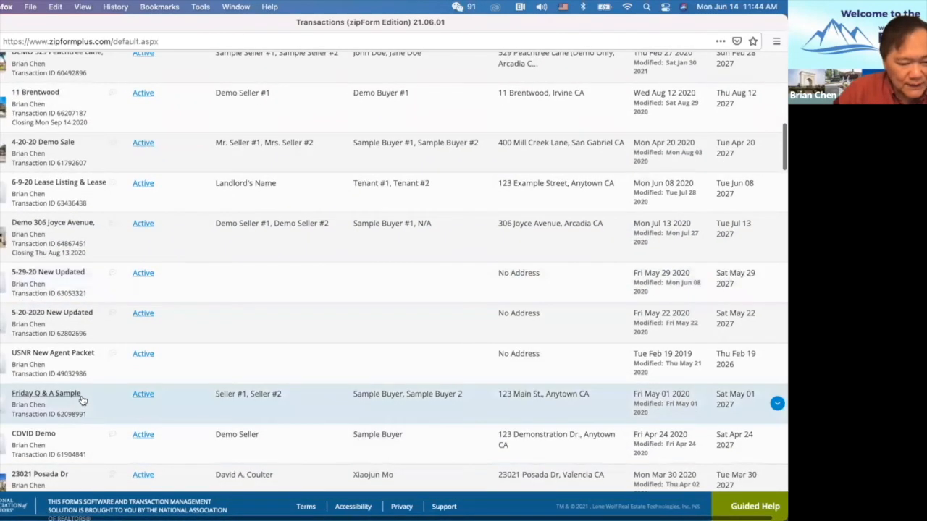
pyautogui.scroll(-3, 84, 401)
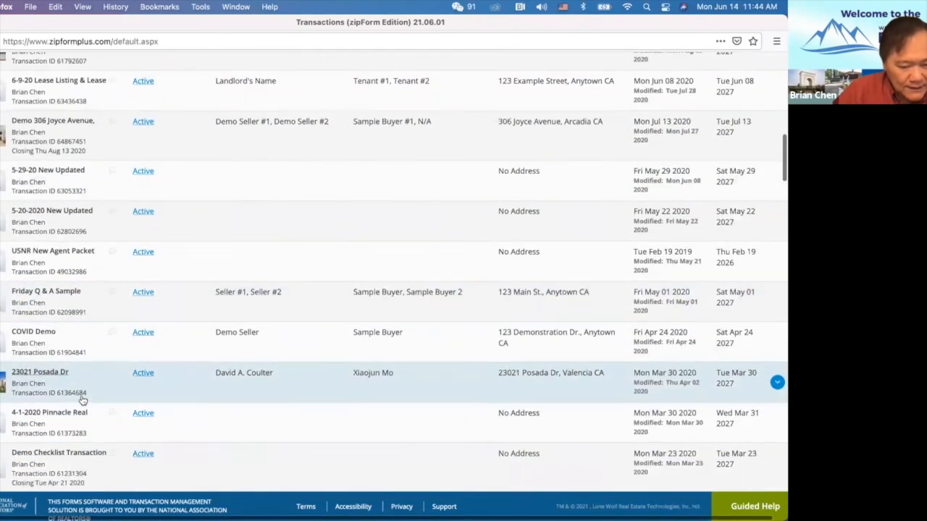
pyautogui.scroll(15, 83, 400)
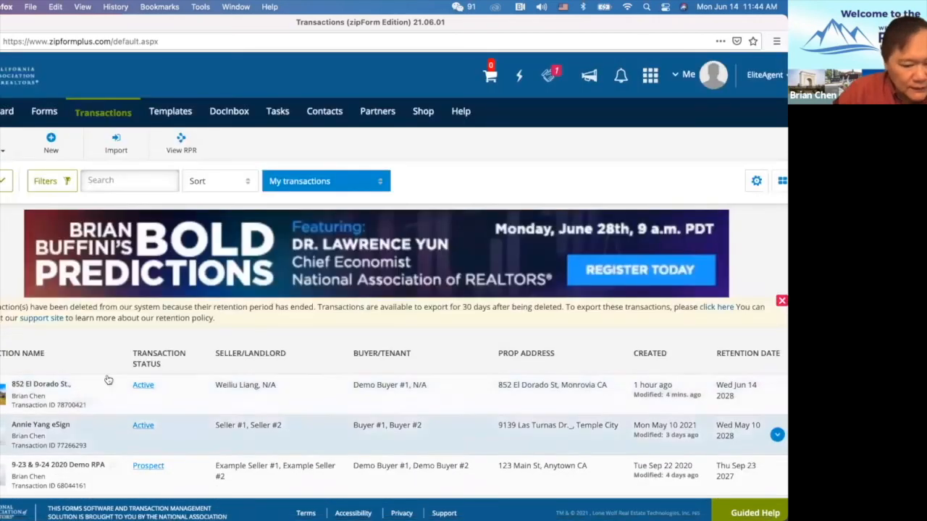
pyautogui.click(45, 402)
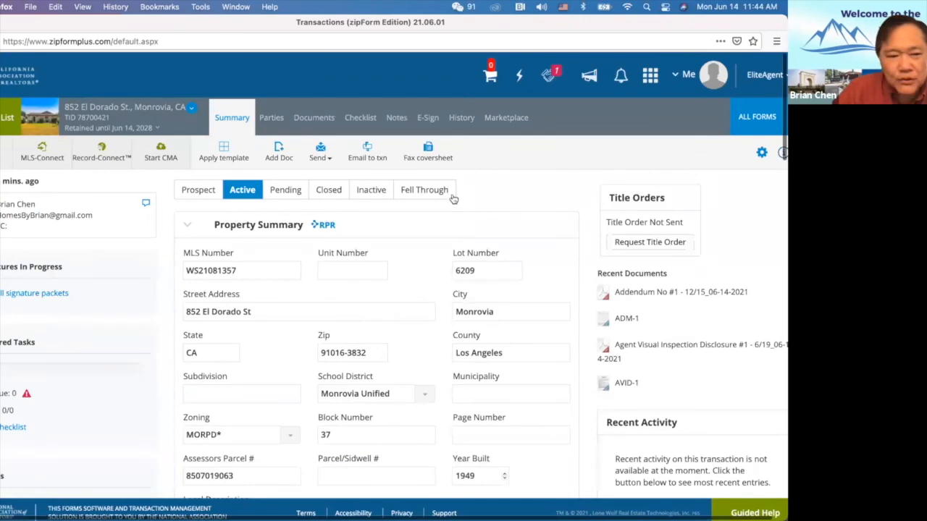
# Open the Form Libraries panel from ALL FORMS in the transaction bar.
pyautogui.click(750, 122)
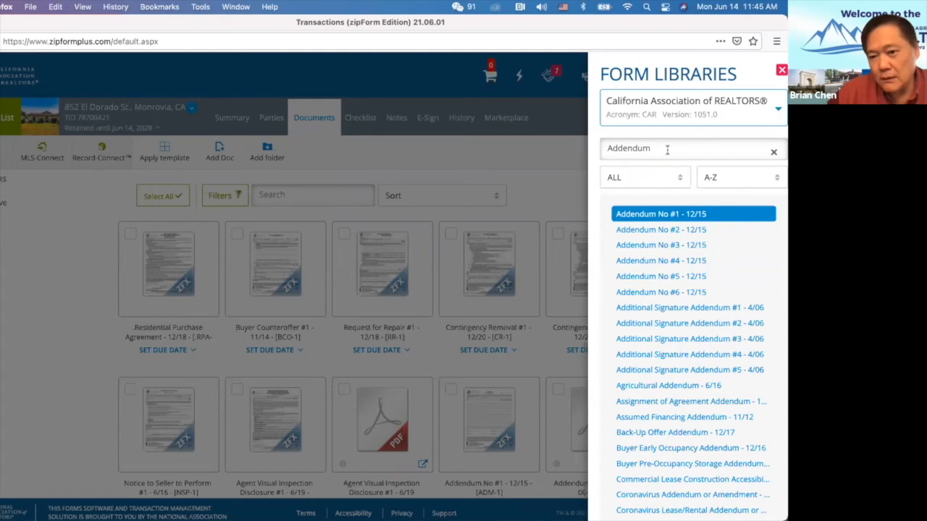
# Search forms for 'Notice of De', add Notice of Default Purchase Agreement, and close the panel.
pyautogui.click(667, 150)
pyautogui.press('BackSpace')
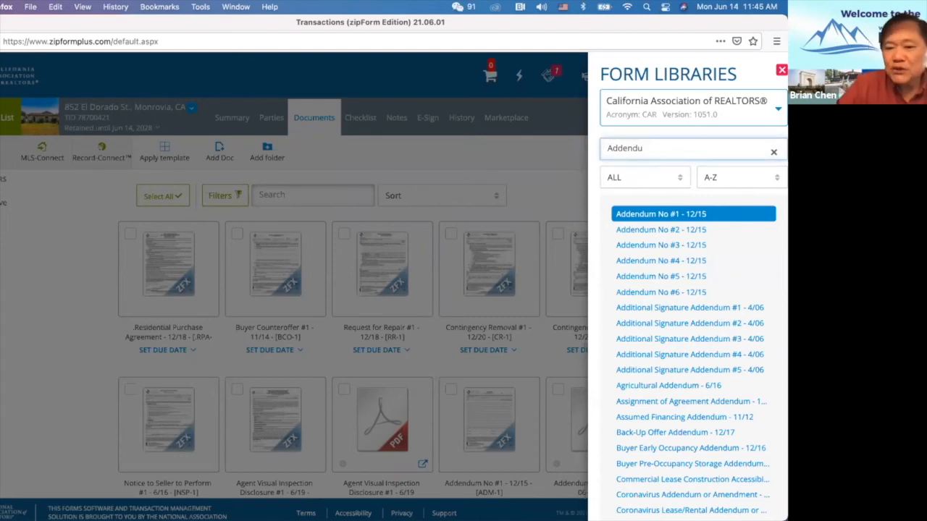
pyautogui.press('BackSpace')
pyautogui.press('BackSpace')
pyautogui.press('BackSpace')
pyautogui.press('BackSpace')
pyautogui.press('BackSpace')
pyautogui.press('BackSpace')
pyautogui.press('BackSpace')
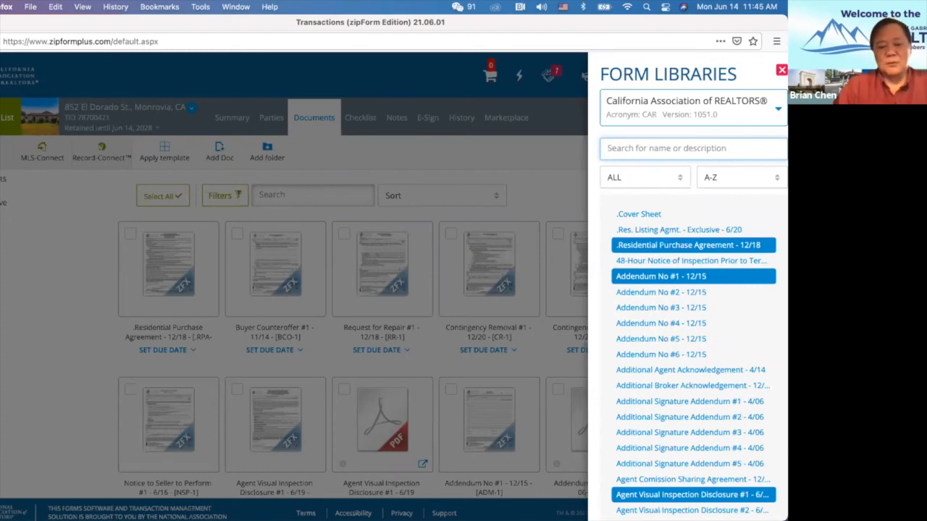
pyautogui.write('Notice of De')
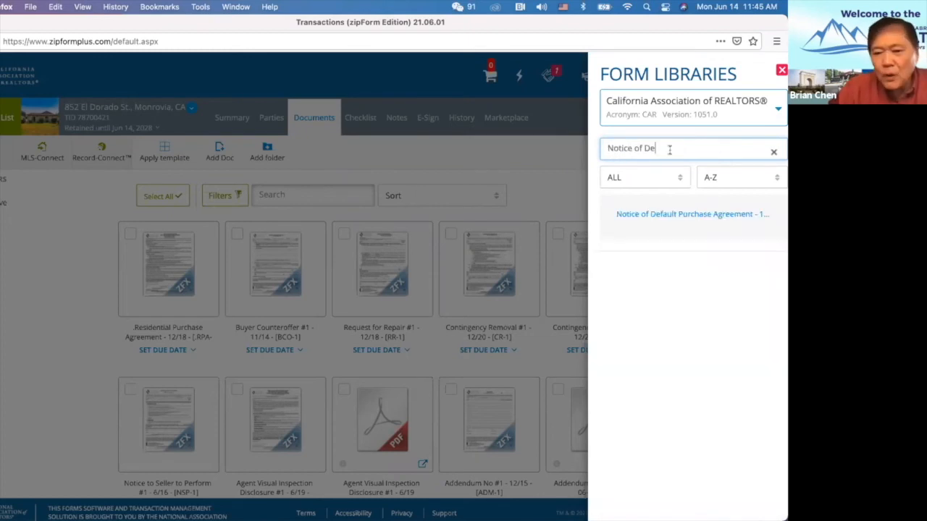
pyautogui.click(687, 218)
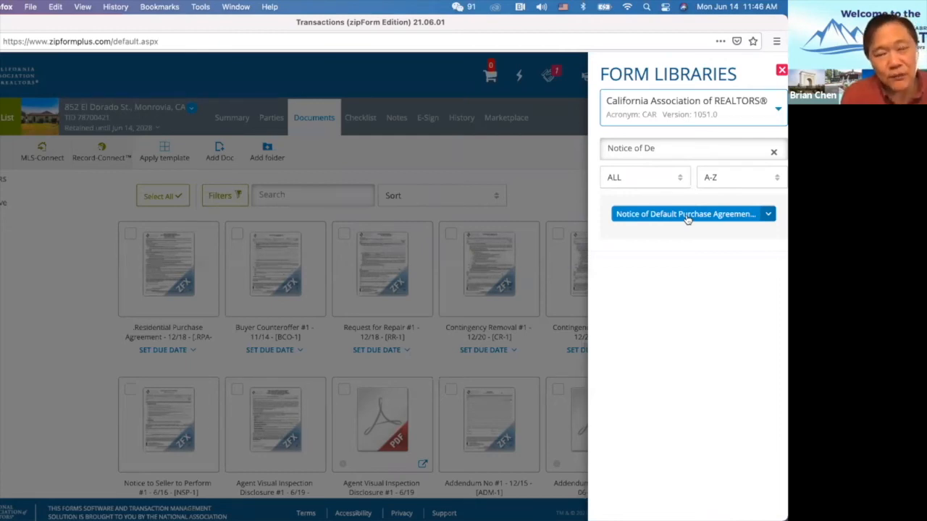
pyautogui.click(489, 292)
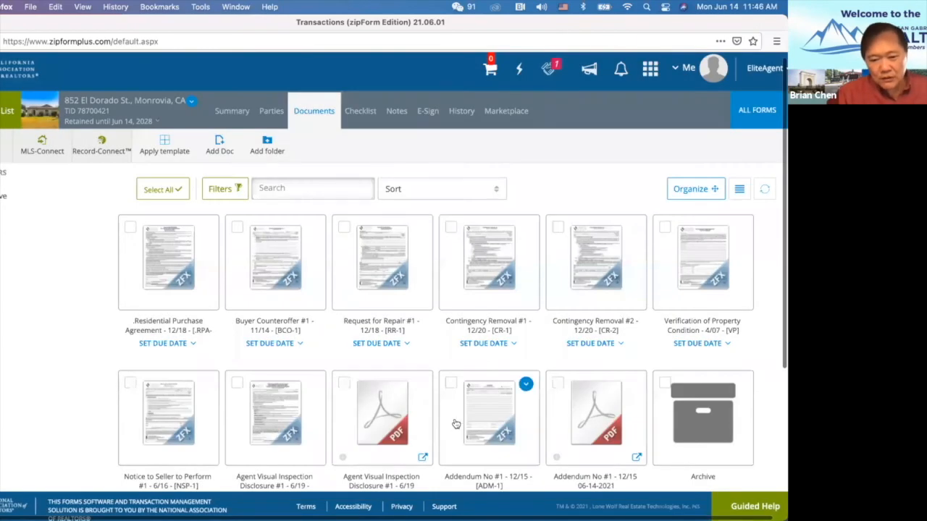
pyautogui.scroll(-3, 478, 406)
# Open the Notice of Default package and scroll past the license and wire fraud pages to NODPA page 1.
pyautogui.click(173, 364)
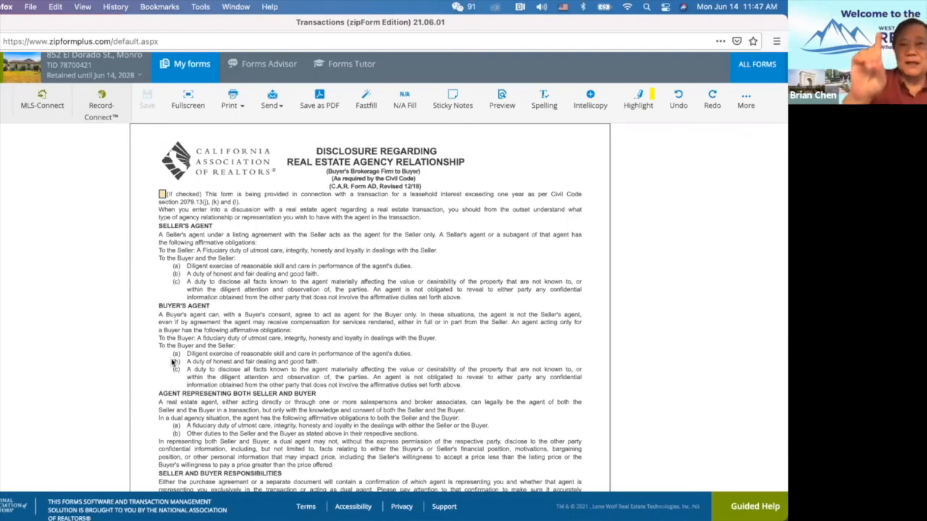
pyautogui.scroll(-5, 172, 362)
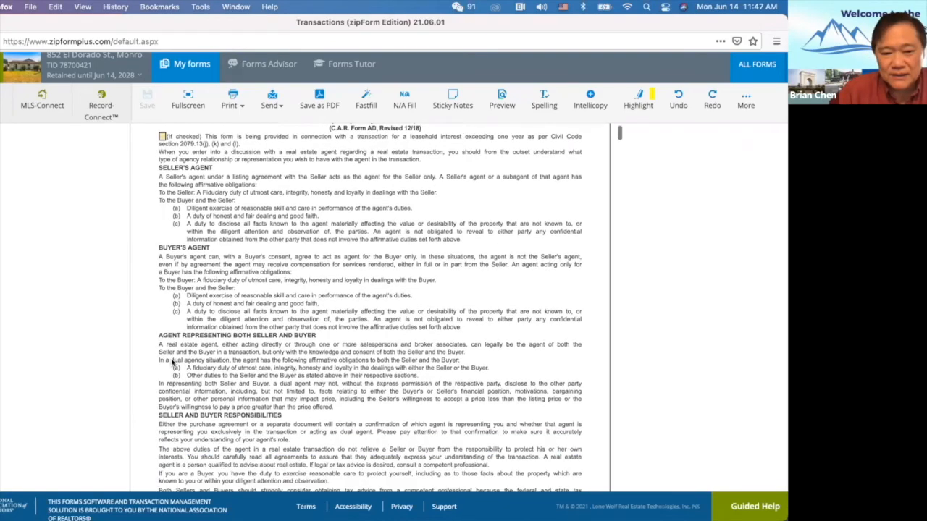
pyautogui.scroll(-3, 172, 362)
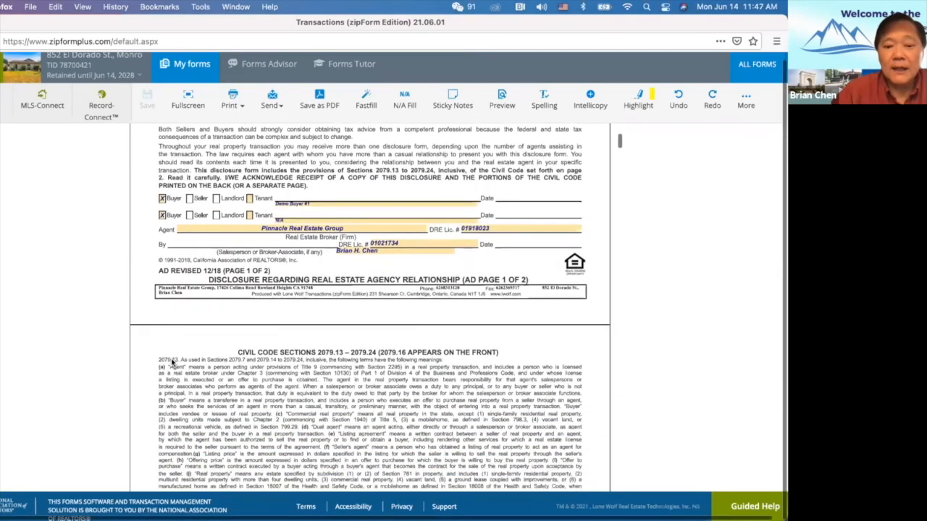
pyautogui.scroll(-20, 172, 362)
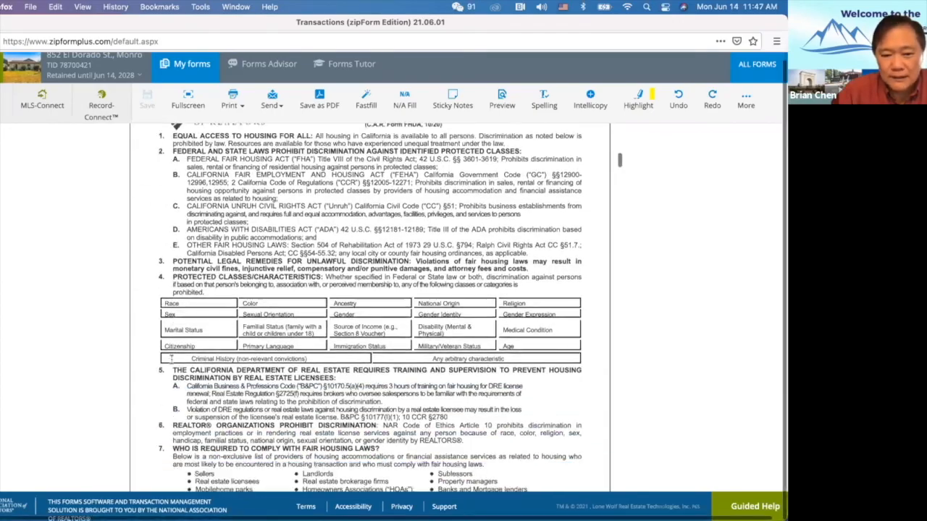
pyautogui.scroll(-8, 173, 360)
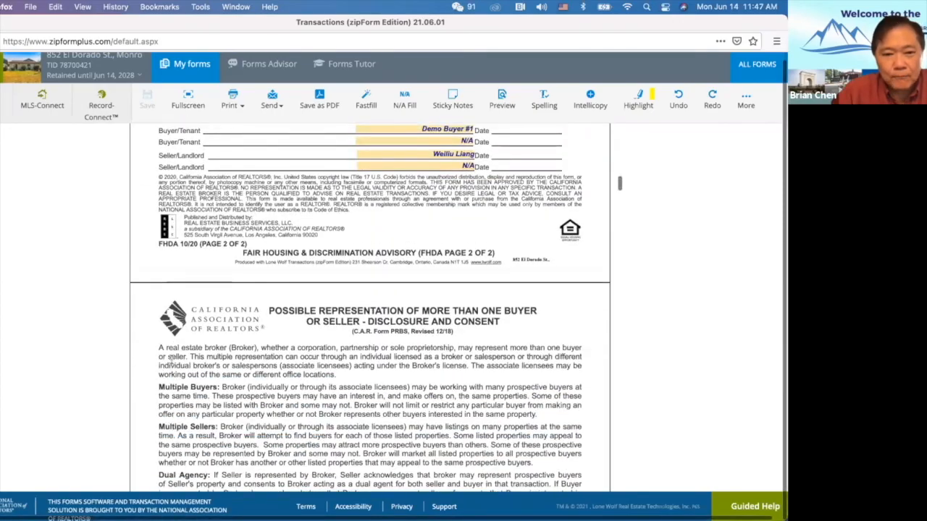
pyautogui.scroll(20, 172, 360)
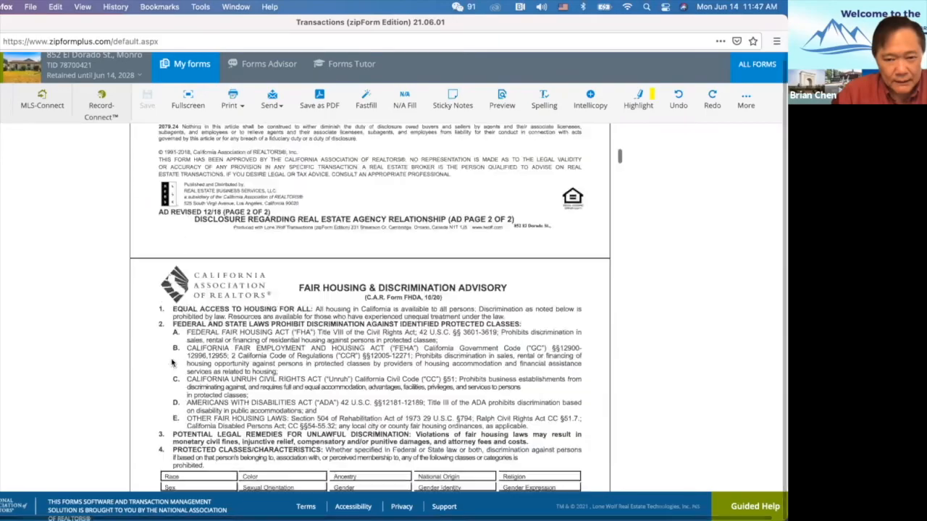
pyautogui.scroll(8, 172, 362)
pyautogui.scroll(-20, 167, 362)
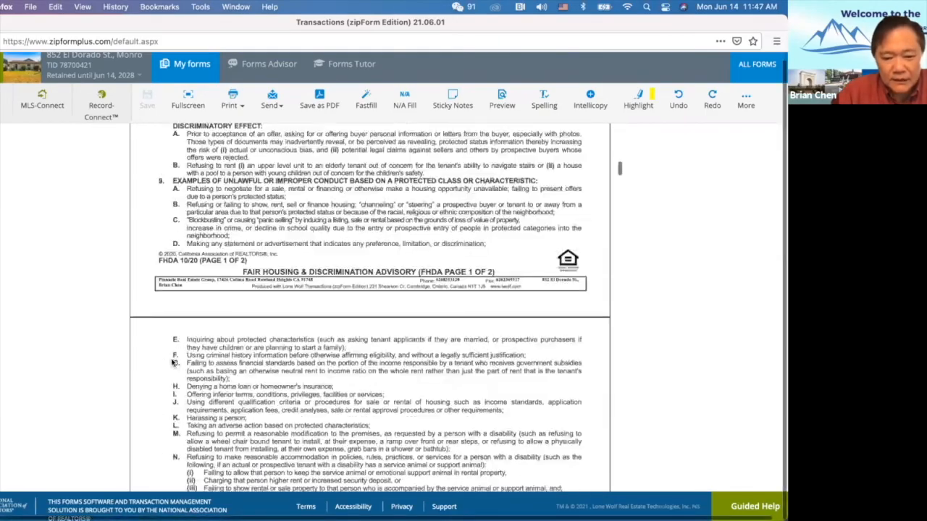
pyautogui.scroll(-20, 172, 362)
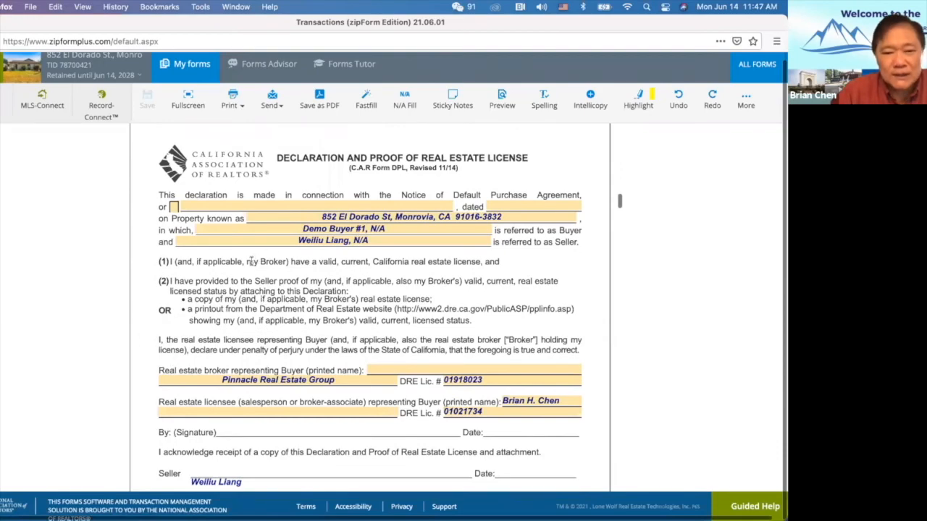
pyautogui.scroll(-20, 252, 263)
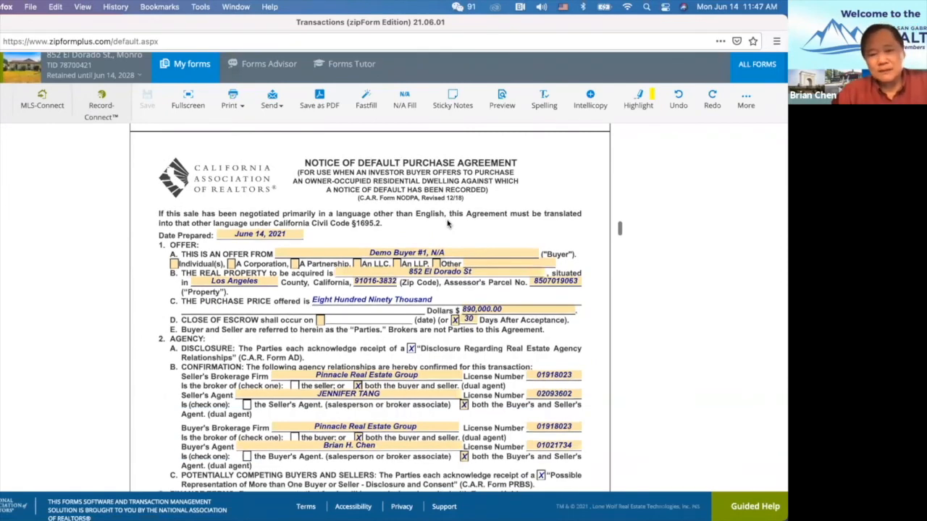
pyautogui.scroll(5, 448, 218)
pyautogui.scroll(12, 448, 224)
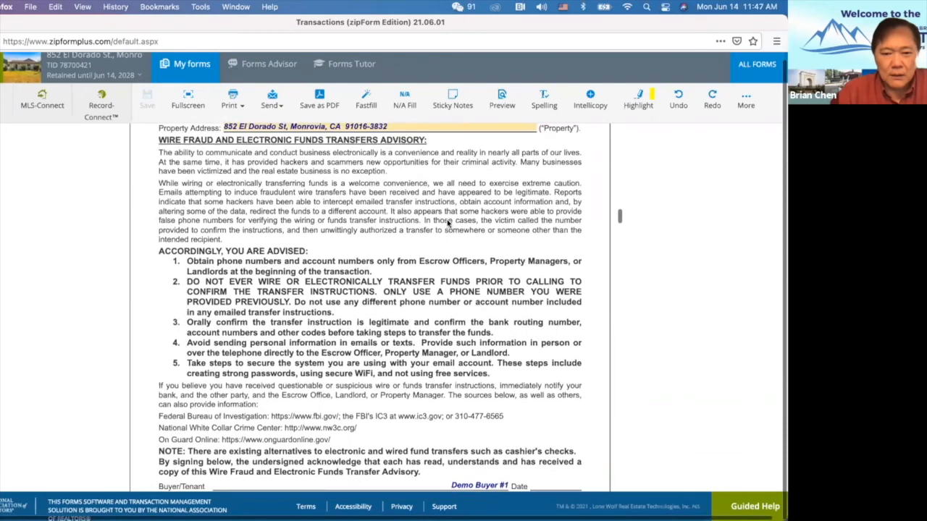
pyautogui.scroll(15, 448, 225)
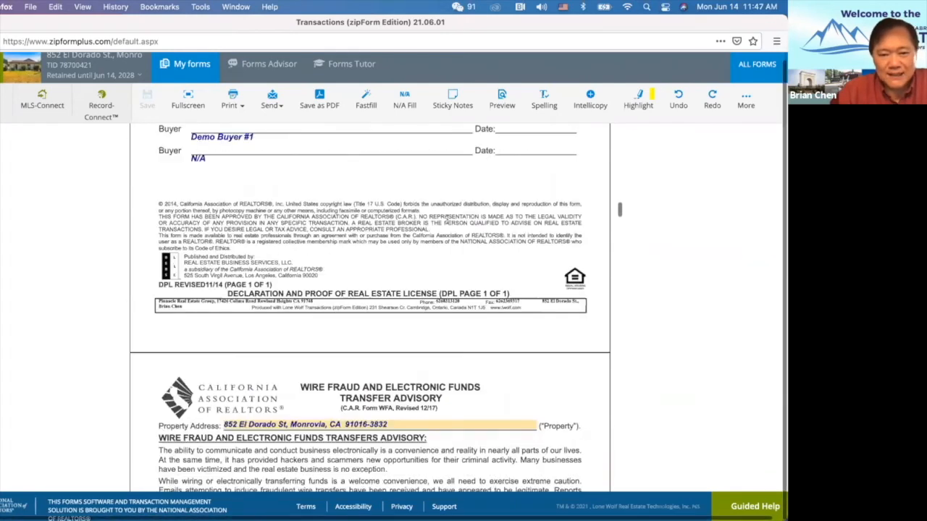
pyautogui.scroll(1, 438, 211)
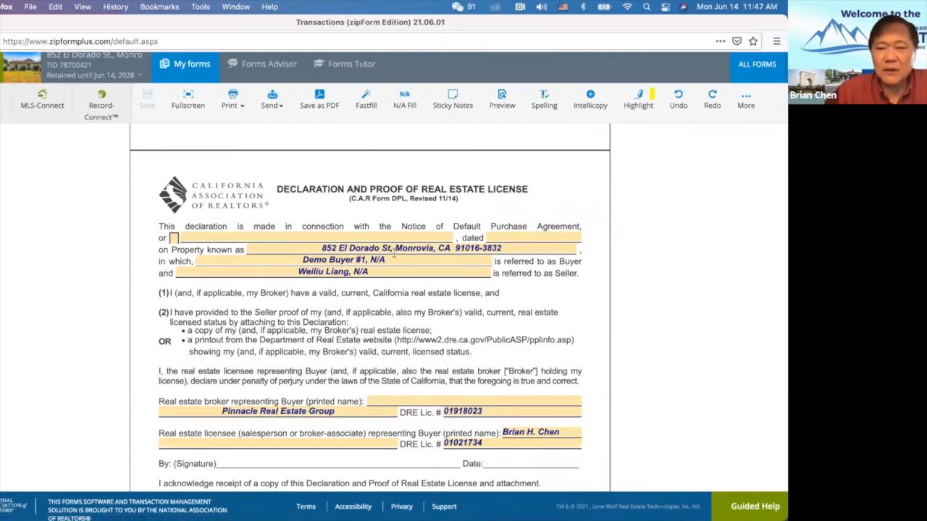
pyautogui.scroll(-3, 362, 319)
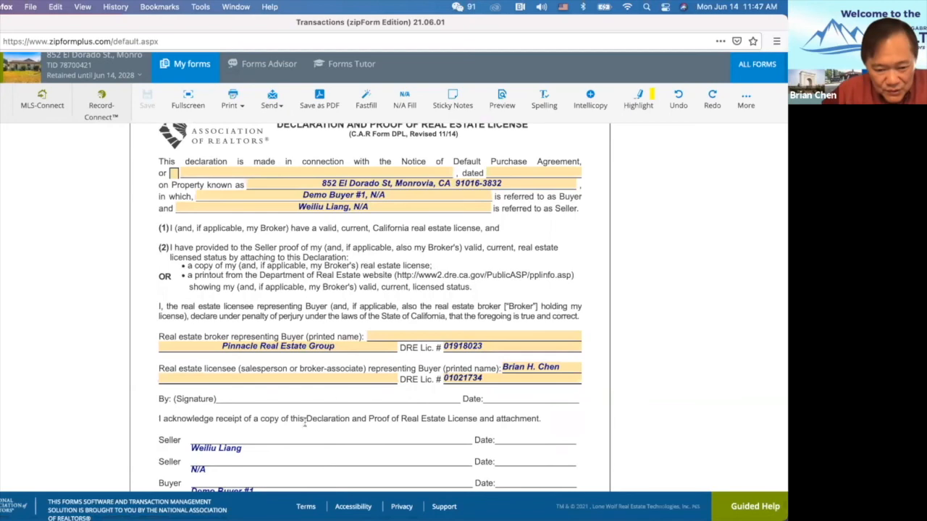
pyautogui.scroll(-3, 356, 391)
pyautogui.scroll(4, 355, 392)
pyautogui.scroll(-5, 355, 391)
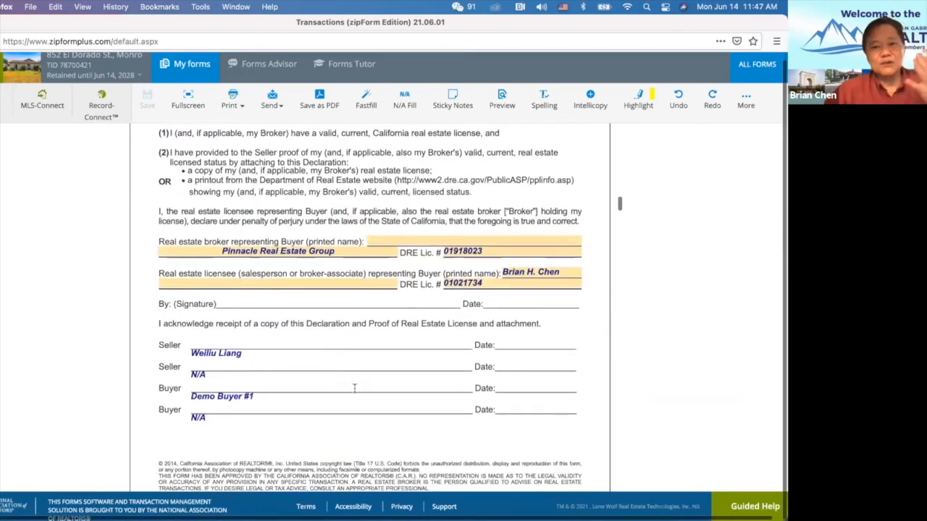
pyautogui.scroll(3, 354, 388)
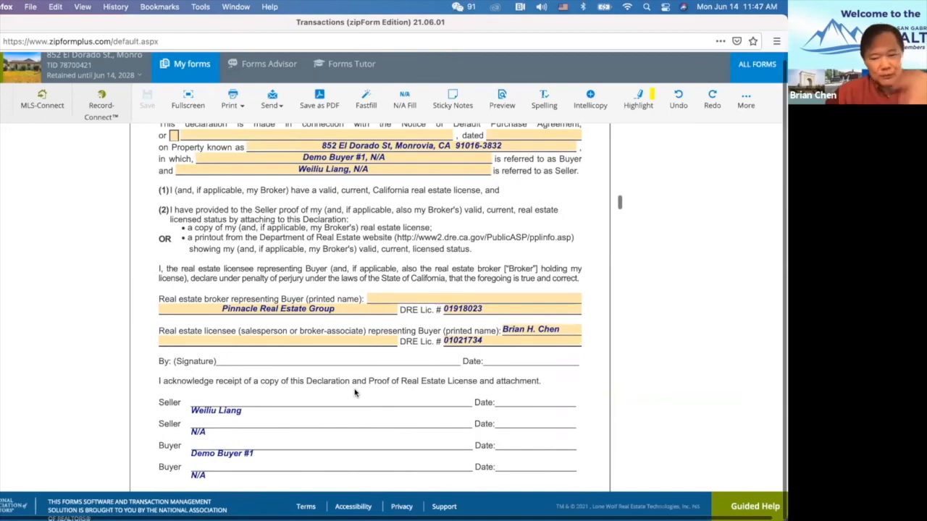
pyautogui.scroll(-8, 355, 394)
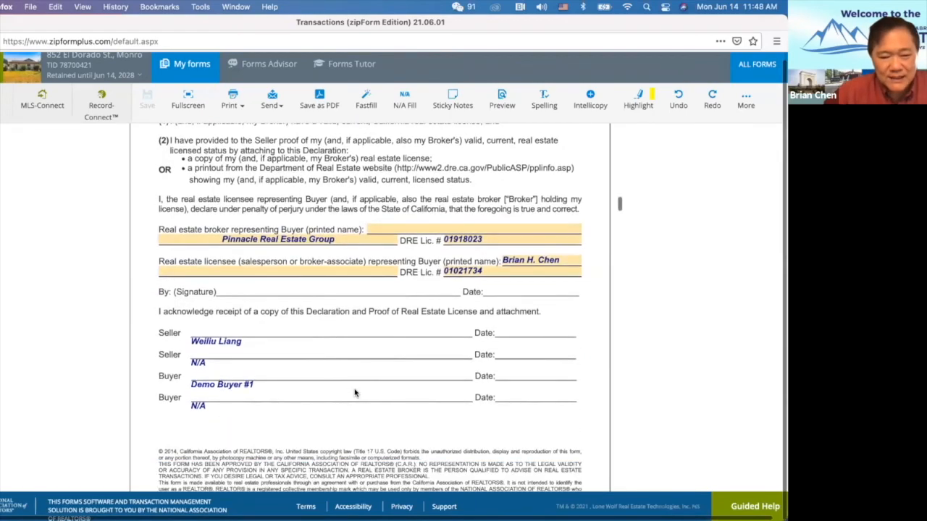
pyautogui.scroll(-20, 355, 393)
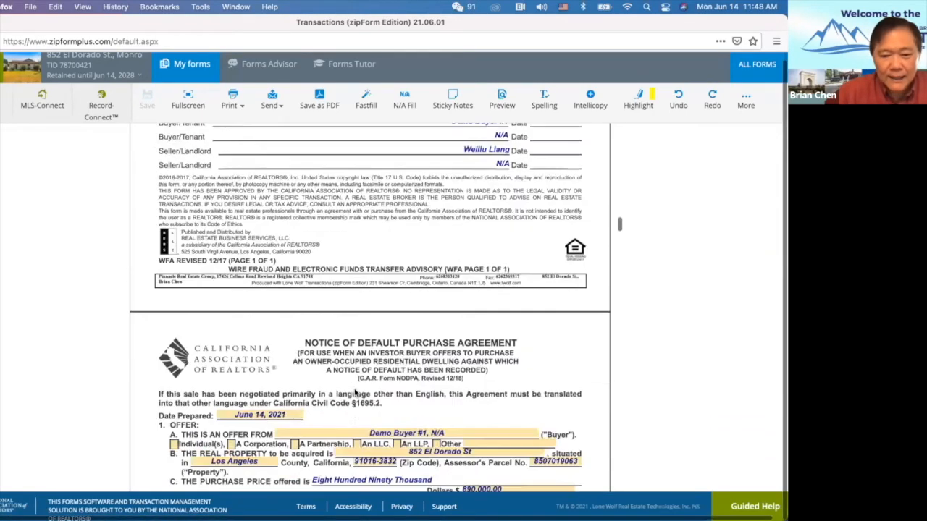
pyautogui.scroll(-5, 355, 393)
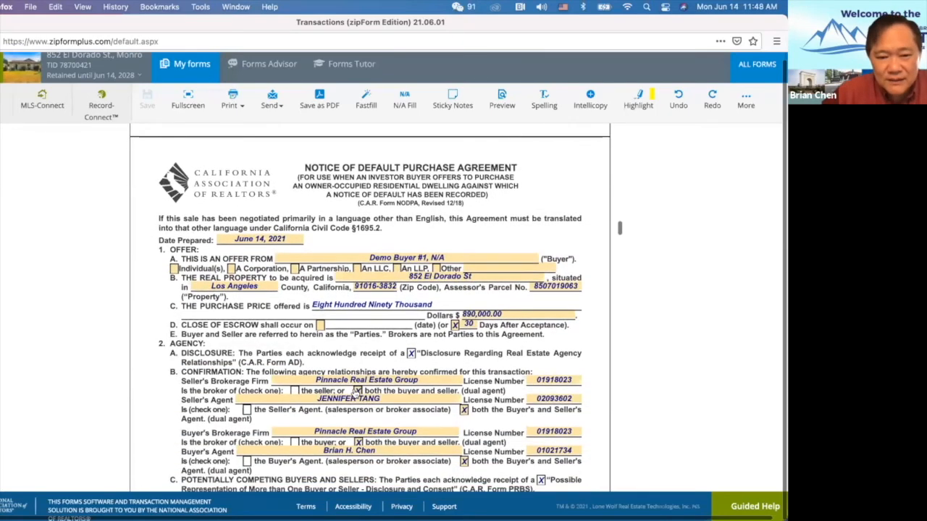
# Review NODPA page 1, leave Buyer Deposit with Agent empty, then scroll to sections 32–35.
pyautogui.scroll(-1, 355, 394)
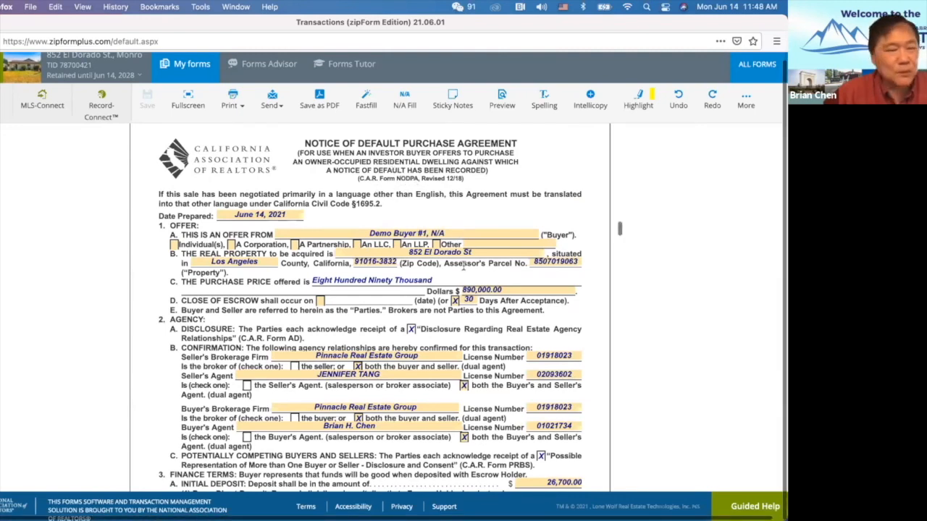
pyautogui.scroll(-3, 358, 325)
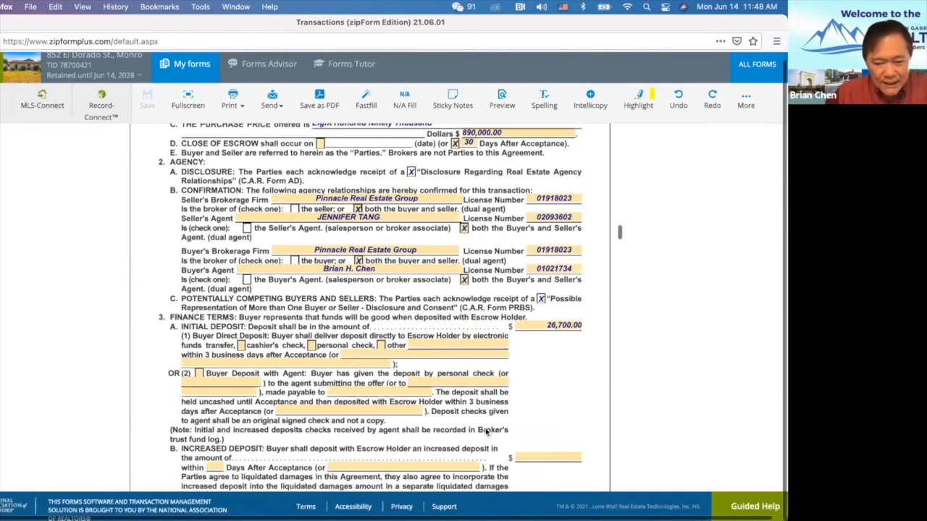
pyautogui.click(414, 382)
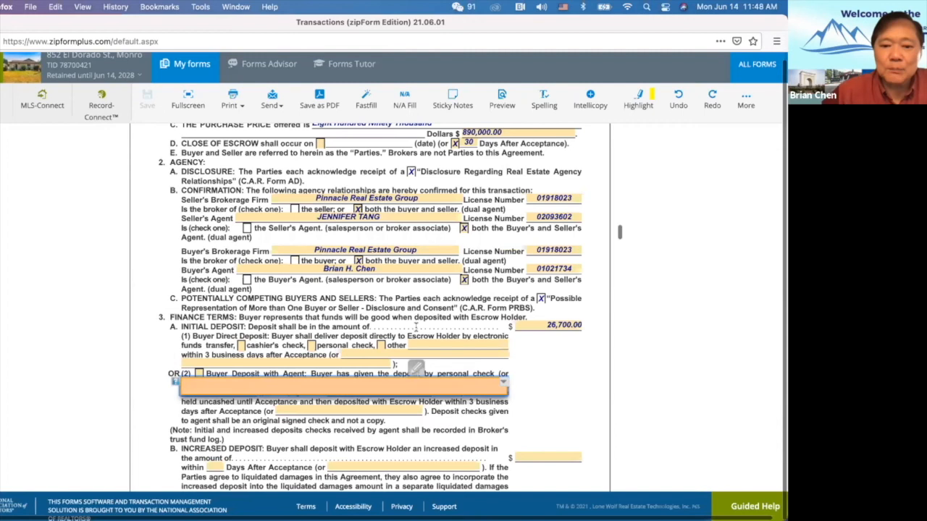
pyautogui.click(131, 319)
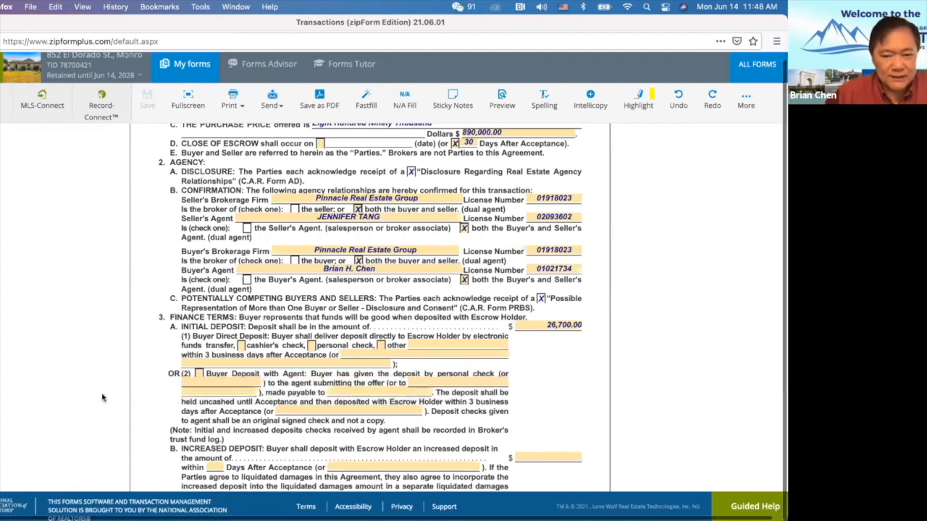
pyautogui.scroll(-3, 151, 395)
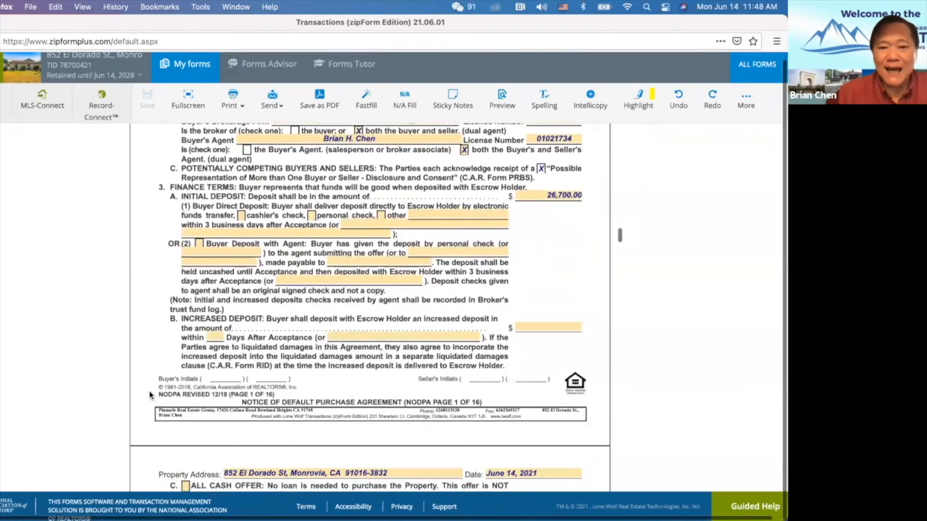
pyautogui.scroll(5, 151, 395)
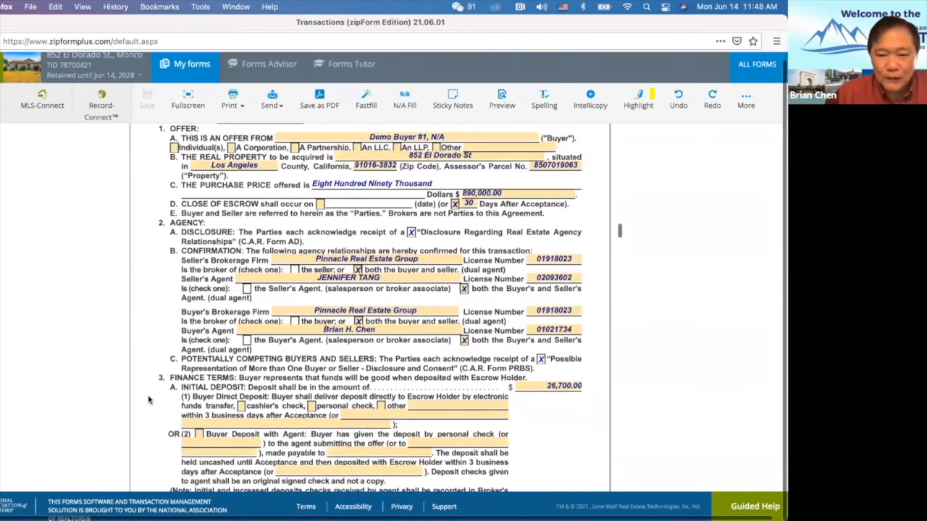
pyautogui.scroll(-12, 148, 399)
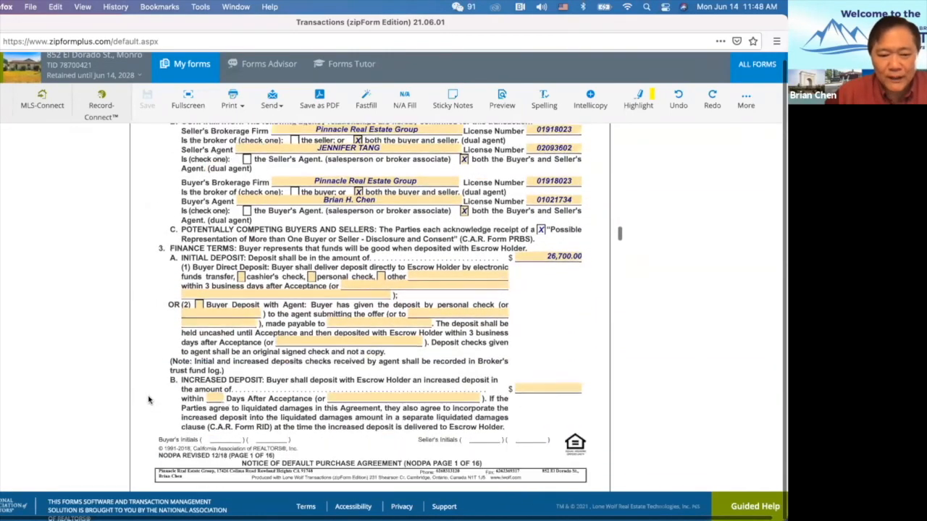
pyautogui.scroll(-3, 149, 399)
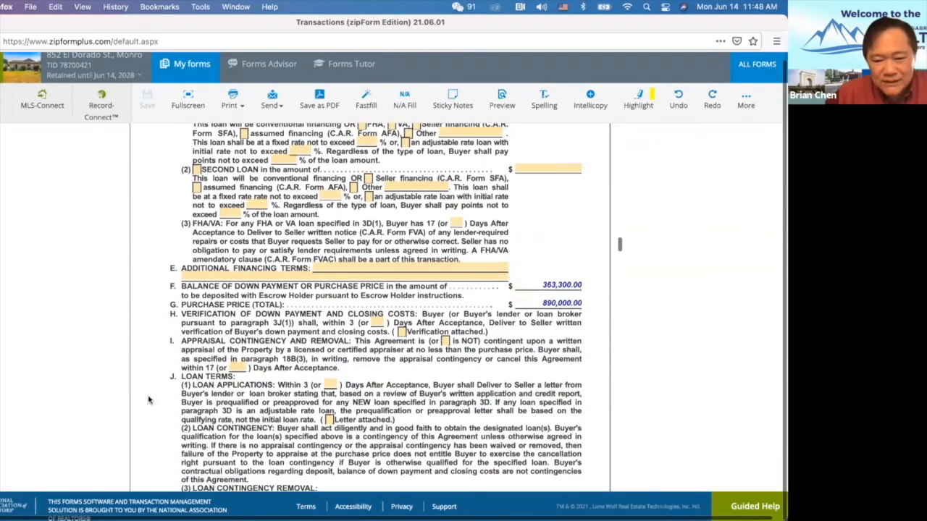
pyautogui.scroll(-20, 349, 392)
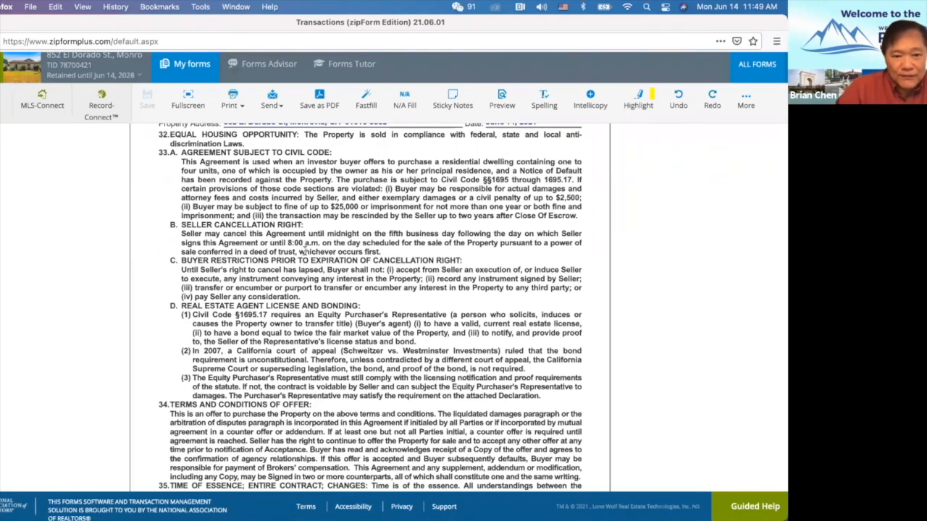
# Scroll through the NODPA pages down to the Notice Required by California Law box on page 15.
pyautogui.scroll(5, 307, 250)
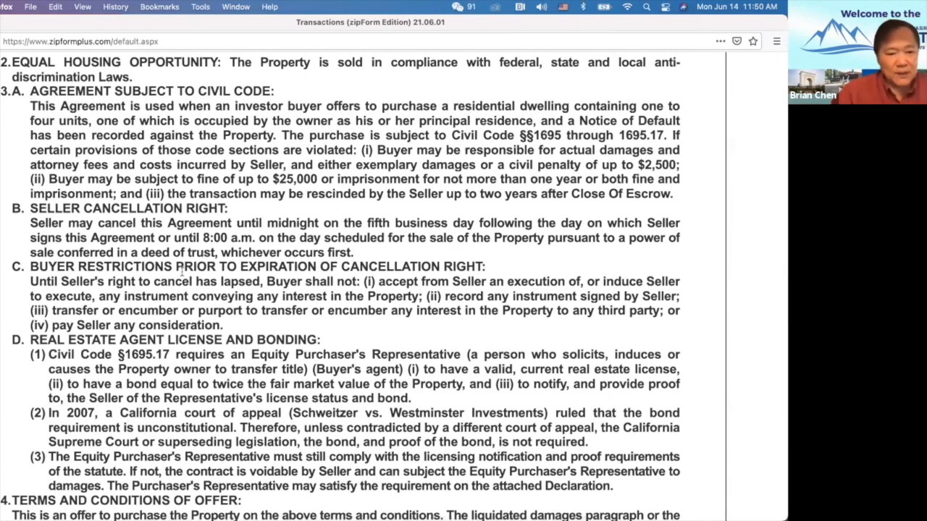
pyautogui.scroll(-2, 155, 310)
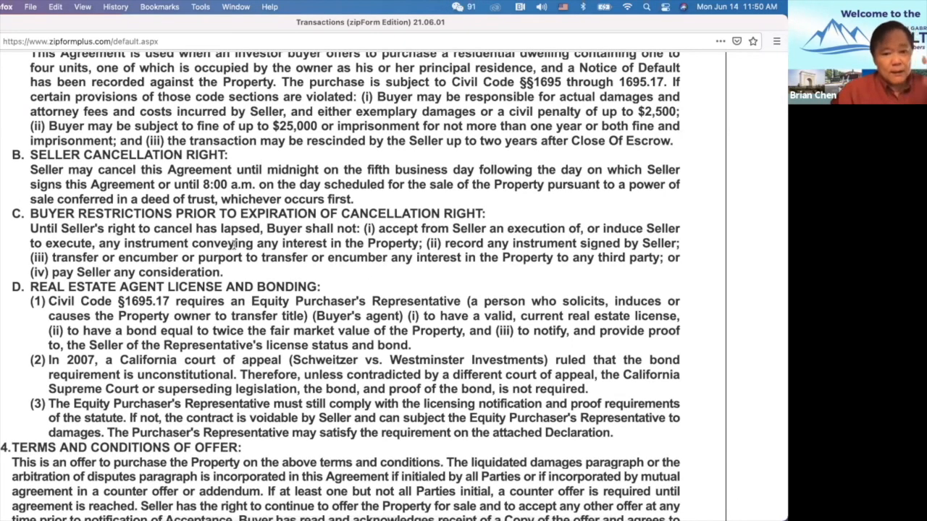
pyautogui.scroll(-5, 281, 328)
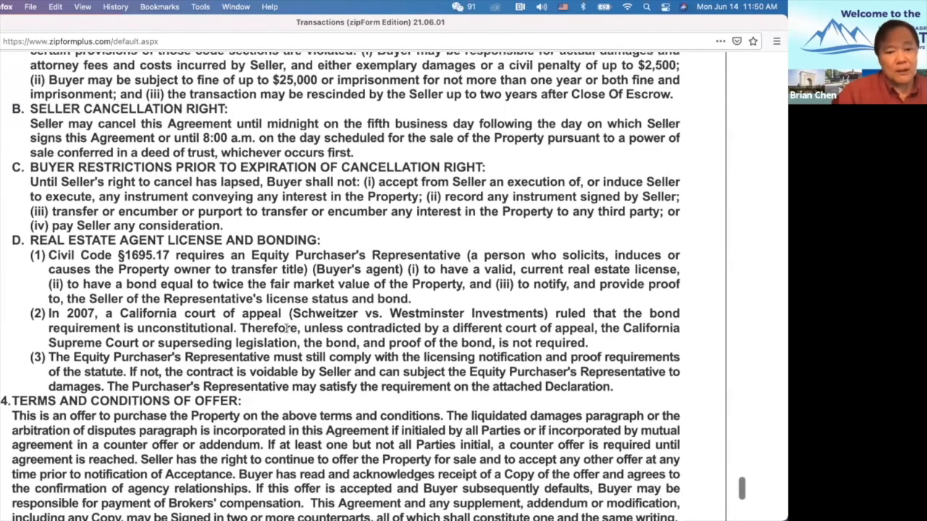
pyautogui.scroll(10, 286, 328)
pyautogui.scroll(15, 286, 328)
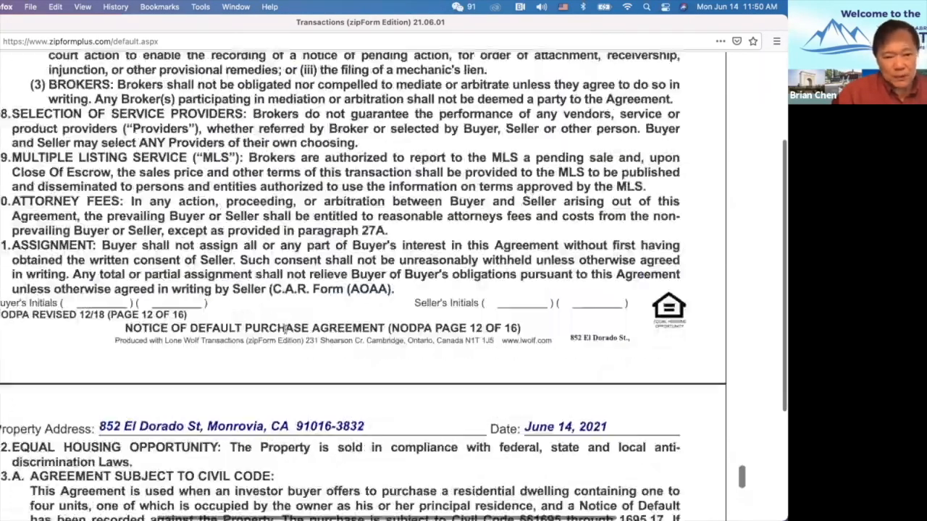
pyautogui.scroll(20, 286, 329)
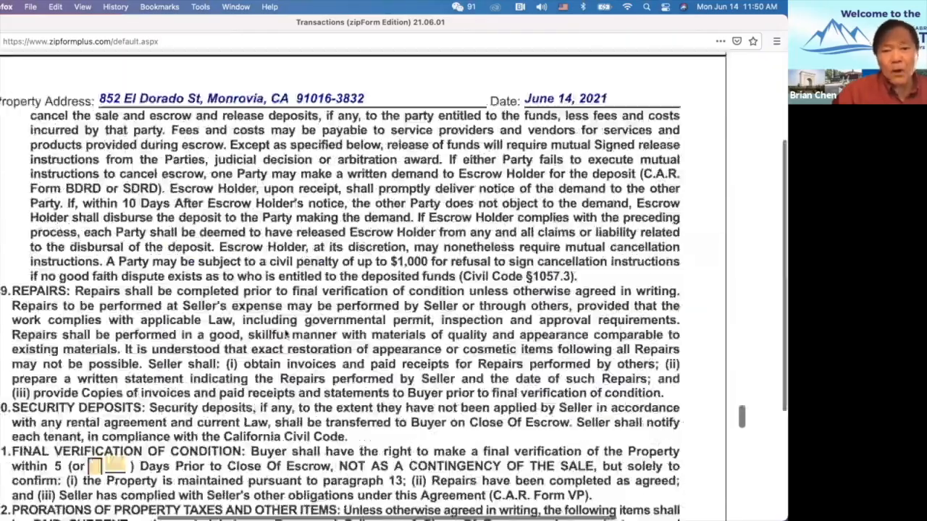
pyautogui.scroll(15, 286, 330)
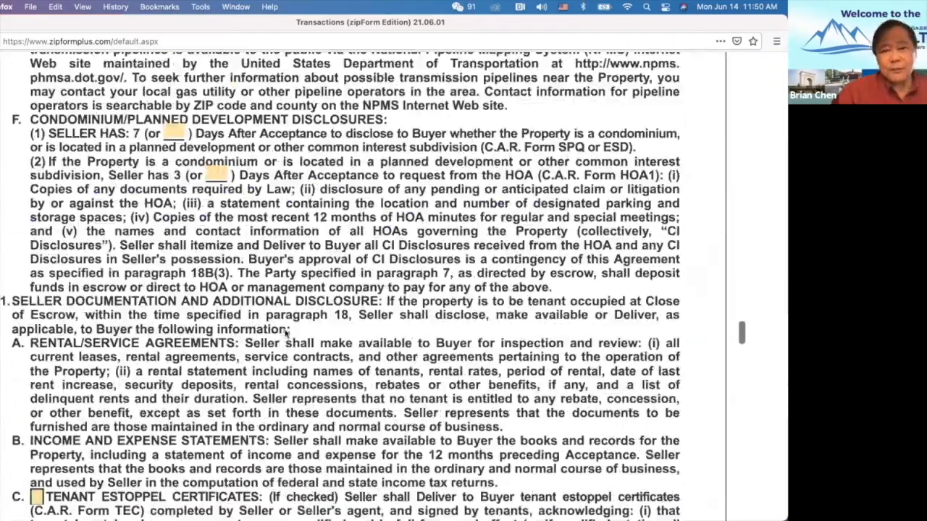
pyautogui.scroll(20, 286, 334)
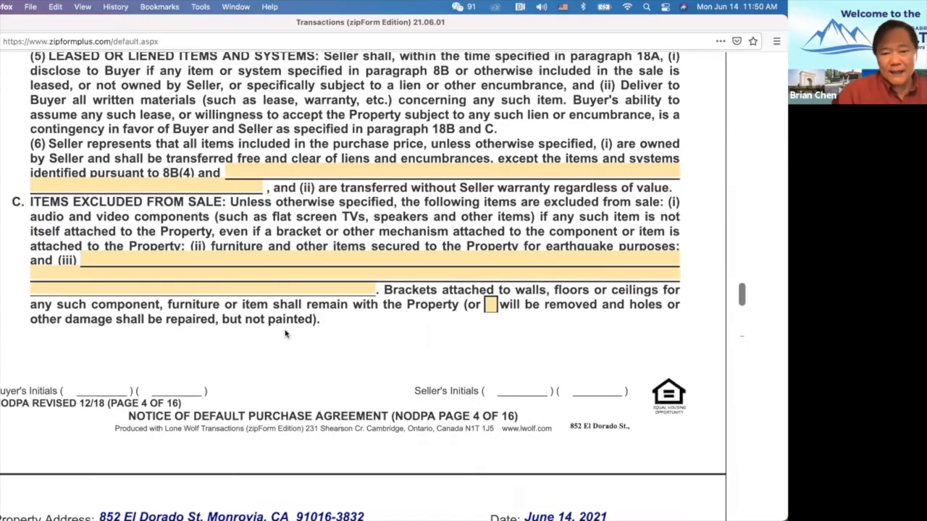
pyautogui.scroll(20, 282, 331)
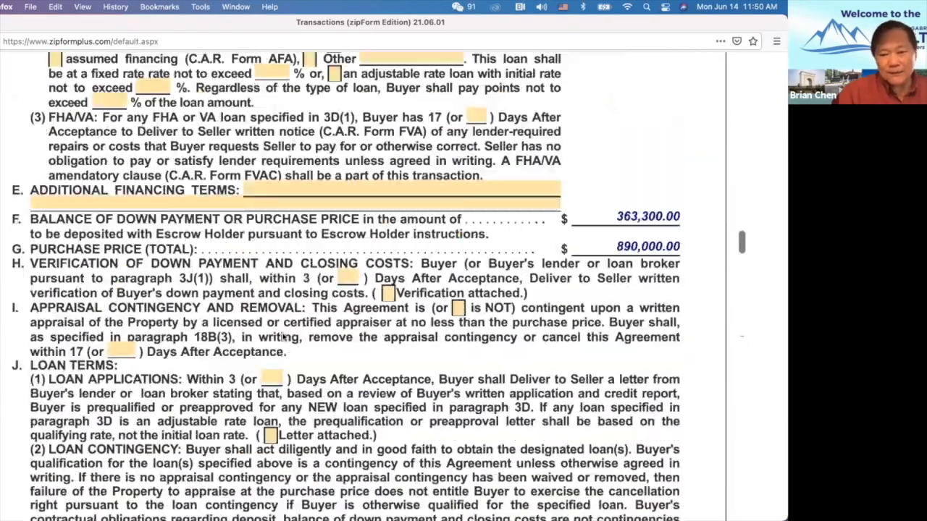
pyautogui.scroll(-5, 284, 337)
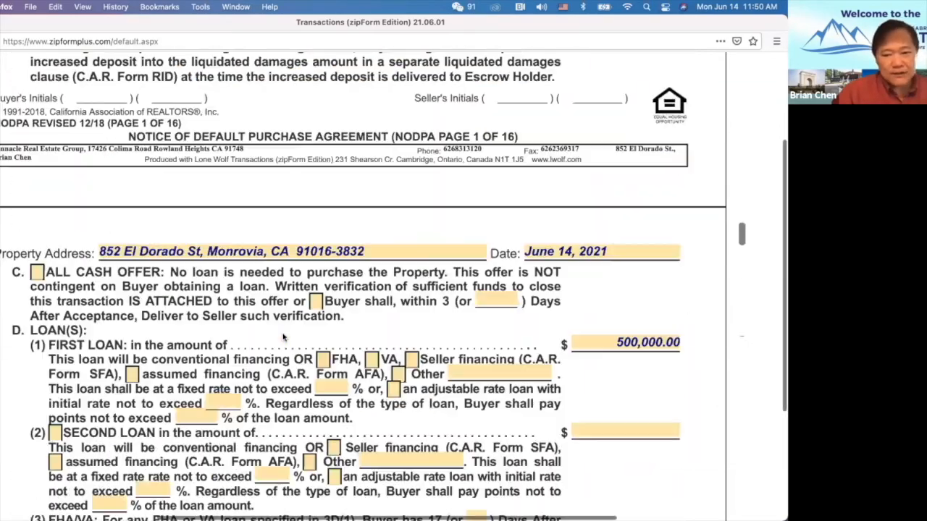
pyautogui.scroll(15, 284, 333)
pyautogui.scroll(3, 284, 335)
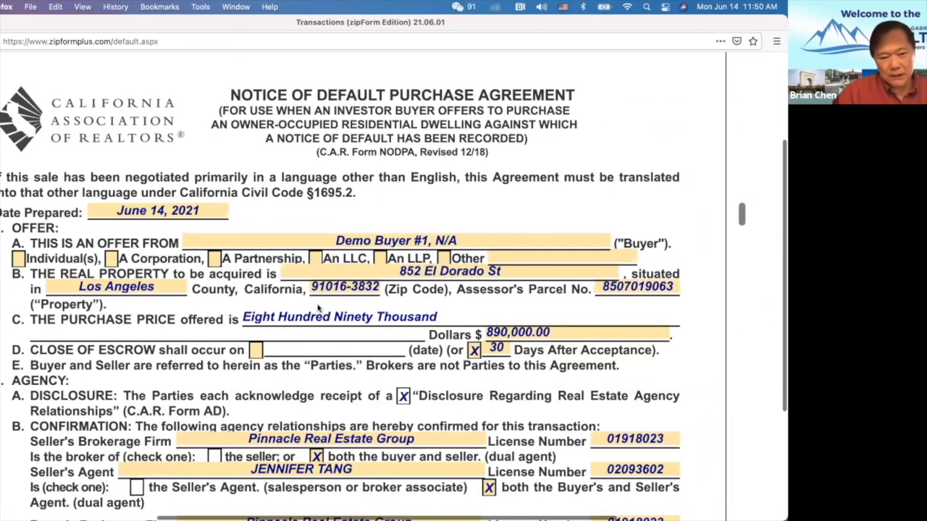
pyautogui.scroll(-20, 319, 307)
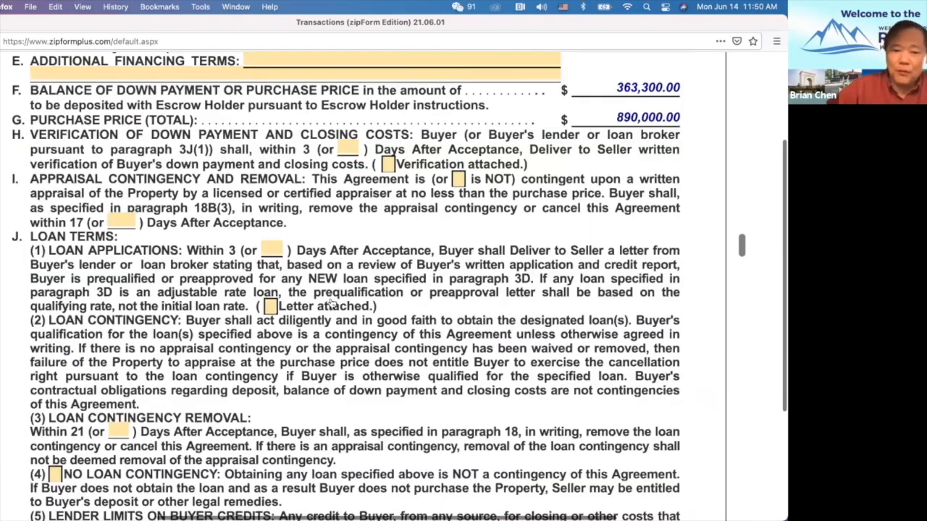
pyautogui.scroll(-20, 331, 304)
pyautogui.scroll(-20, 330, 299)
pyautogui.scroll(-20, 330, 299)
pyautogui.scroll(-20, 330, 301)
pyautogui.scroll(-15, 331, 299)
pyautogui.scroll(8, 319, 282)
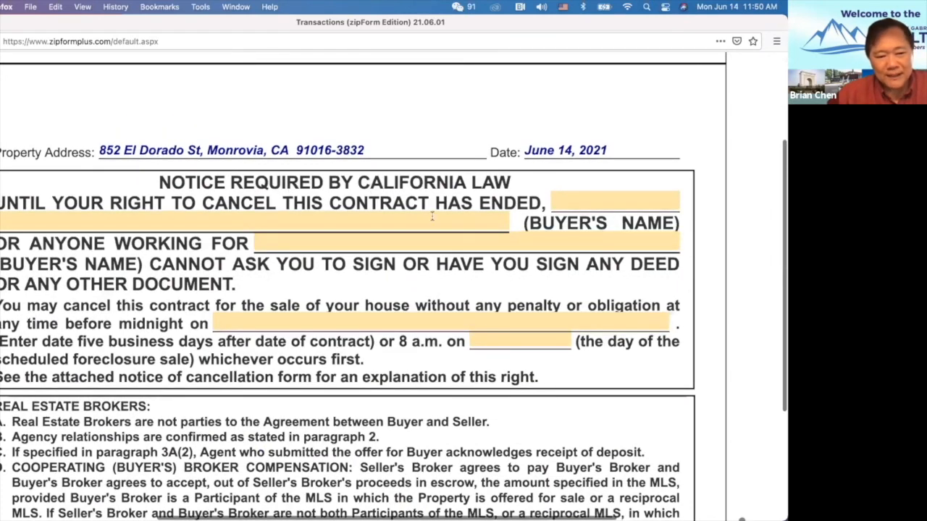
# Review the filled Real Estate Brokers details and footer on page 15.
pyautogui.scroll(-1, 348, 228)
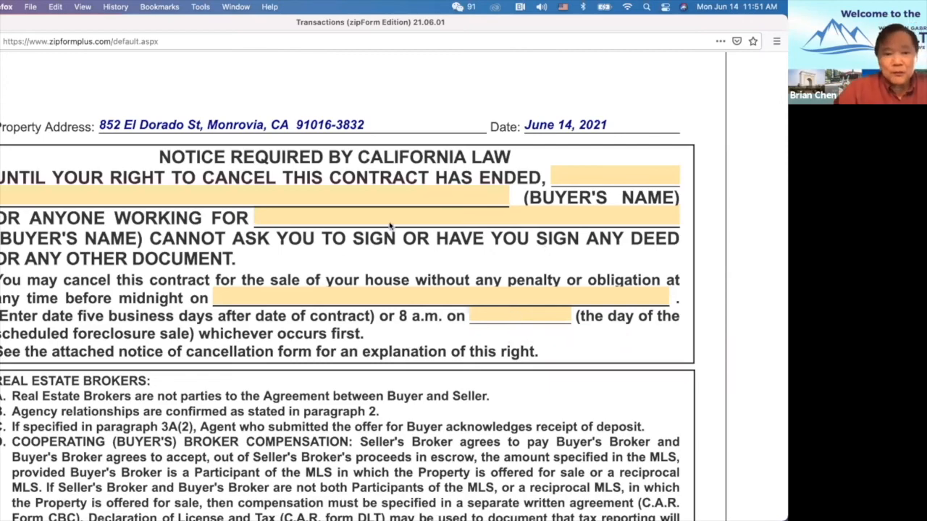
pyautogui.scroll(-3, 413, 340)
pyautogui.scroll(-6, 414, 340)
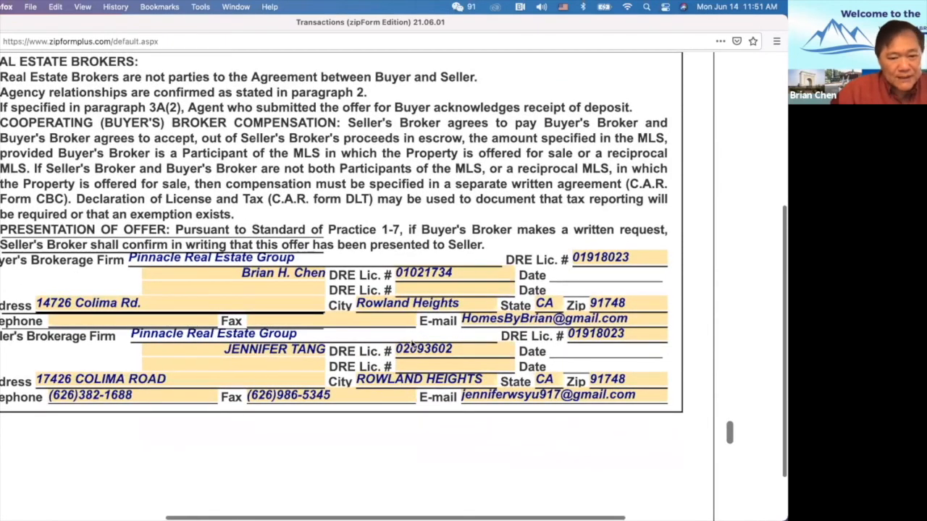
pyautogui.scroll(1, 410, 333)
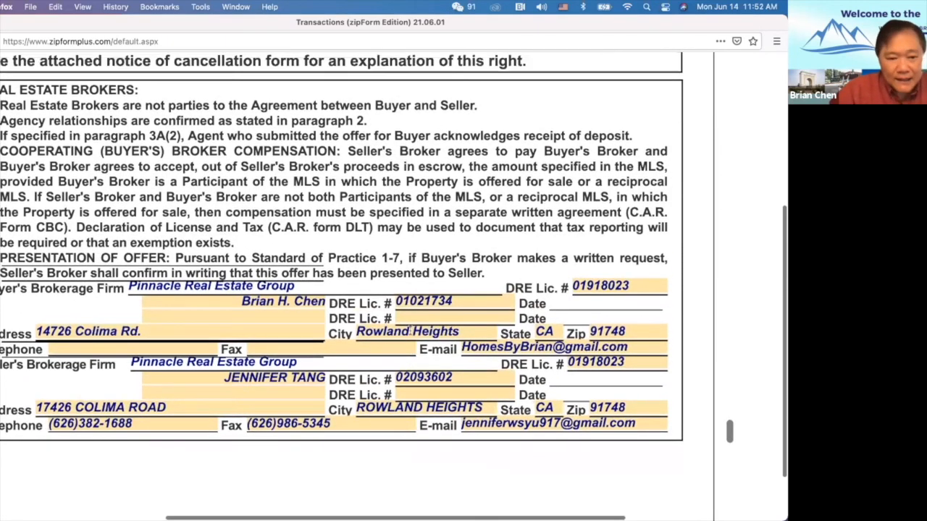
pyautogui.scroll(-4, 411, 333)
pyautogui.scroll(-2, 410, 333)
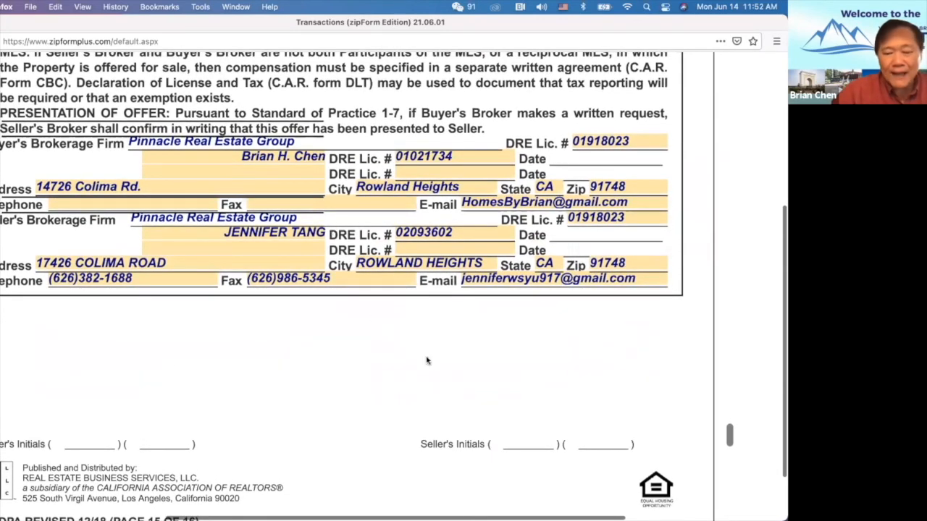
pyautogui.hscroll(-1, 507, 253)
pyautogui.scroll(3, 579, 261)
pyautogui.hscroll(-2, 608, 267)
pyautogui.scroll(6, 608, 267)
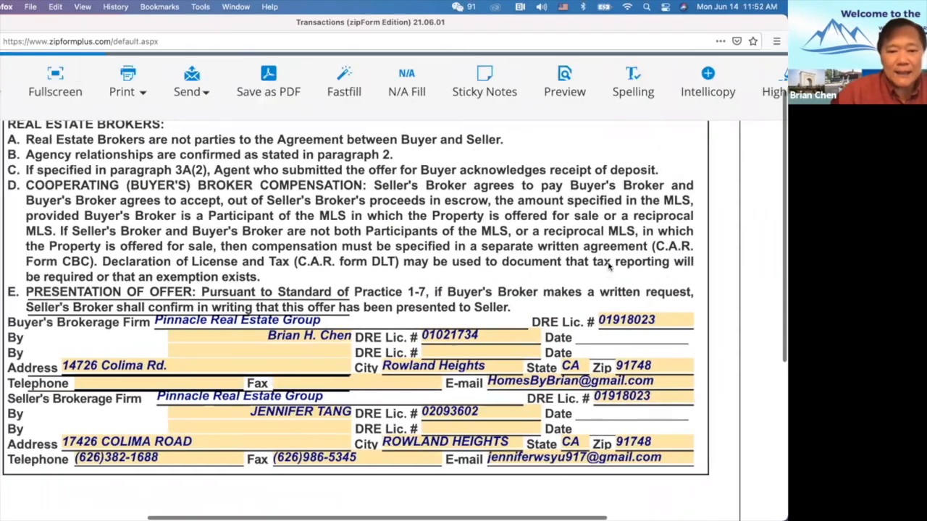
pyautogui.scroll(3, 608, 267)
# Scroll down to the still-blank Escrow Holder Acknowledgment on page 16.
pyautogui.scroll(-2, 610, 265)
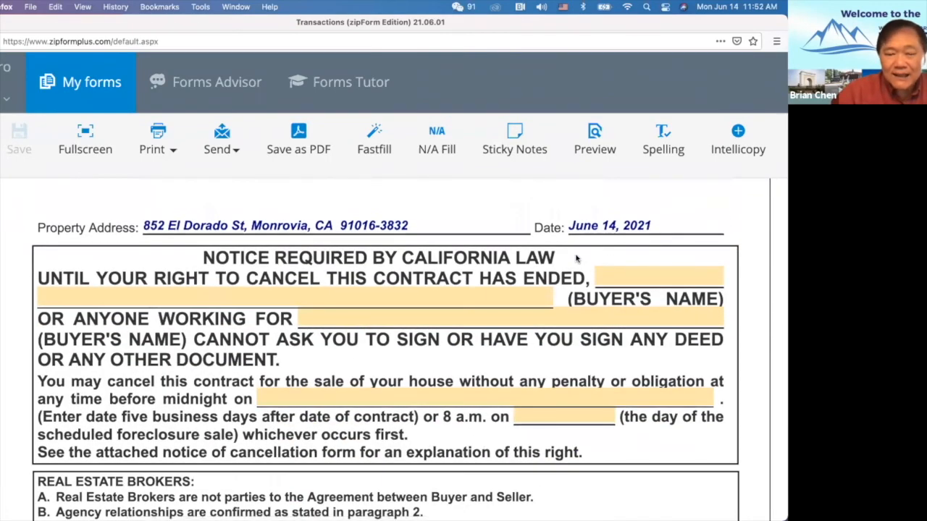
pyautogui.scroll(-1, 572, 259)
pyautogui.scroll(-2, 572, 259)
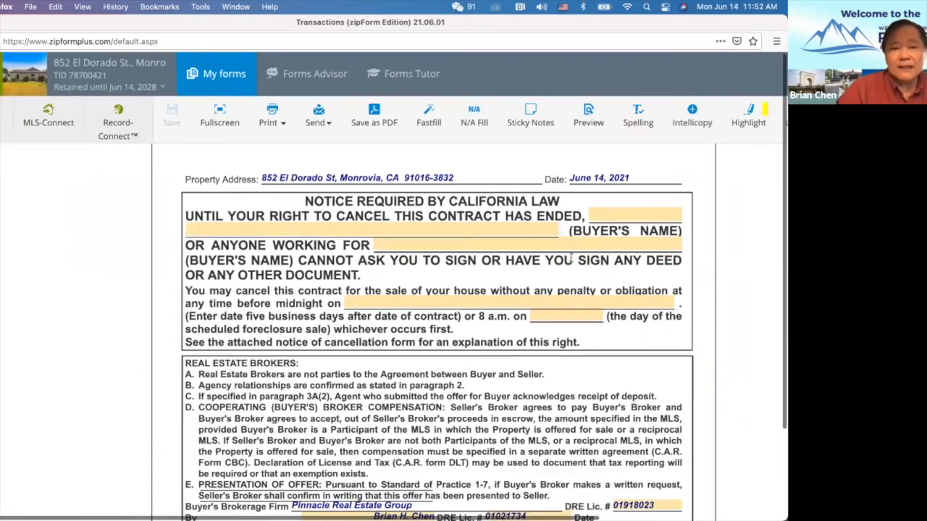
pyautogui.scroll(-5, 460, 297)
pyautogui.scroll(1, 460, 297)
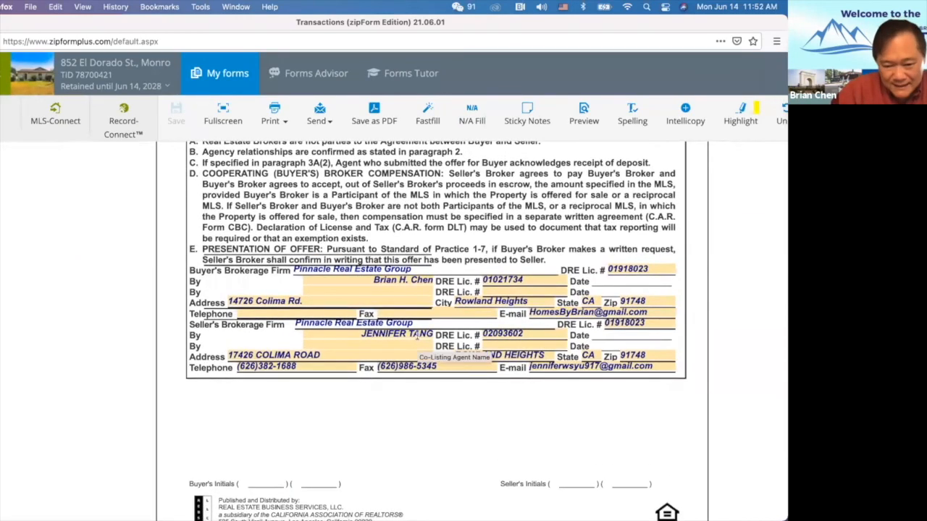
pyautogui.scroll(-9, 417, 341)
pyautogui.scroll(-3, 417, 338)
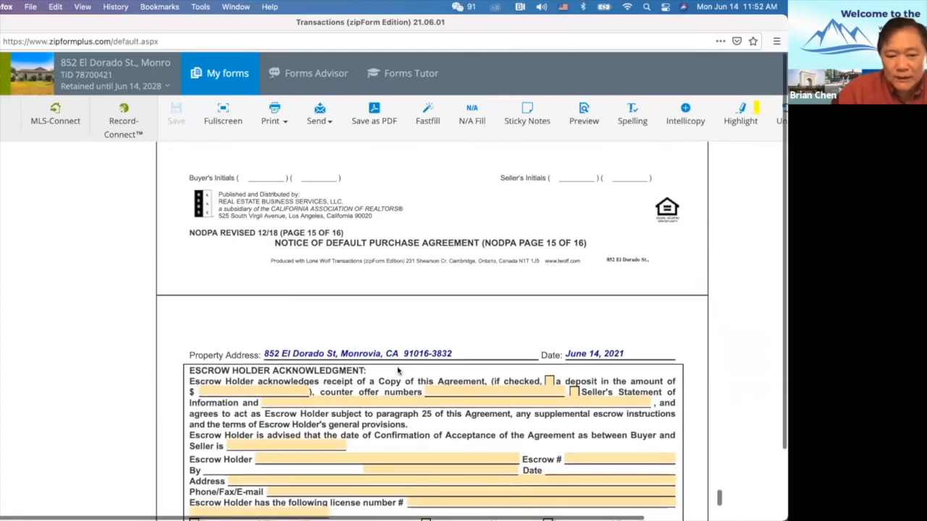
pyautogui.scroll(-5, 399, 368)
pyautogui.scroll(-3, 397, 367)
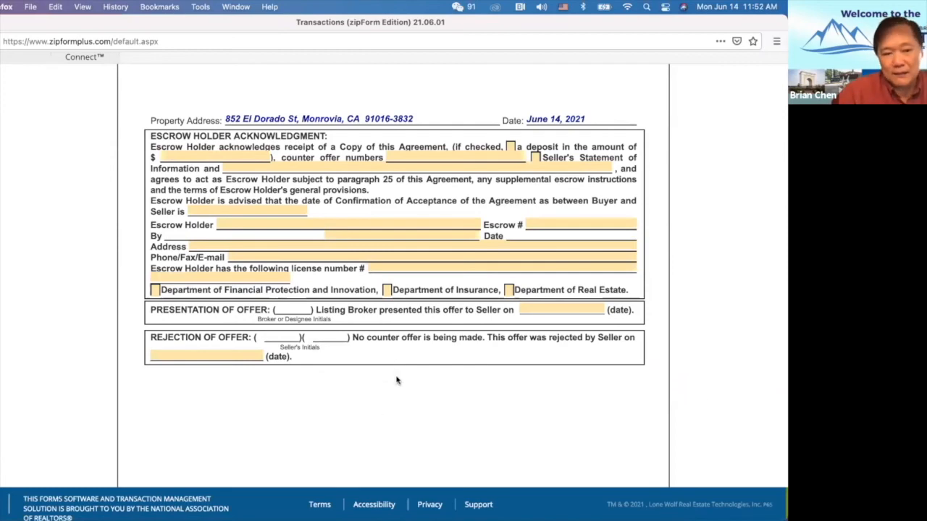
pyautogui.scroll(13, 394, 356)
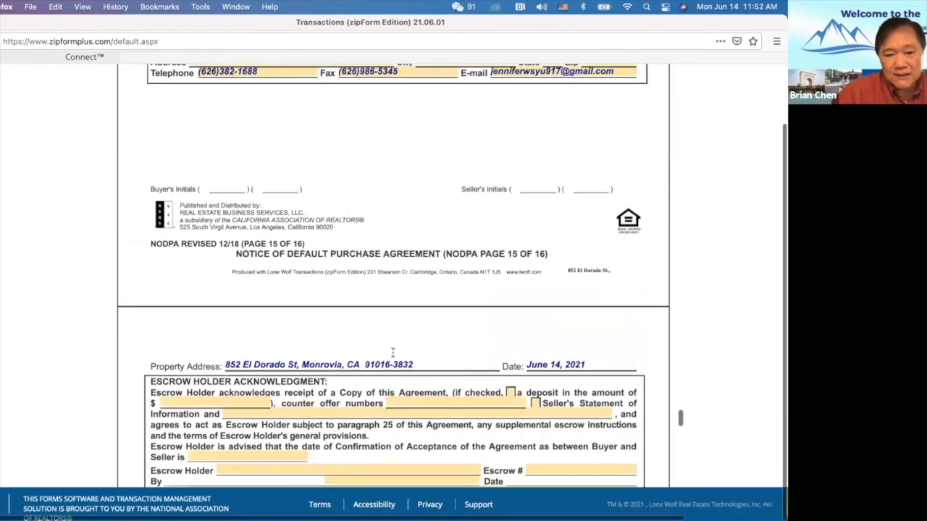
pyautogui.scroll(12, 394, 354)
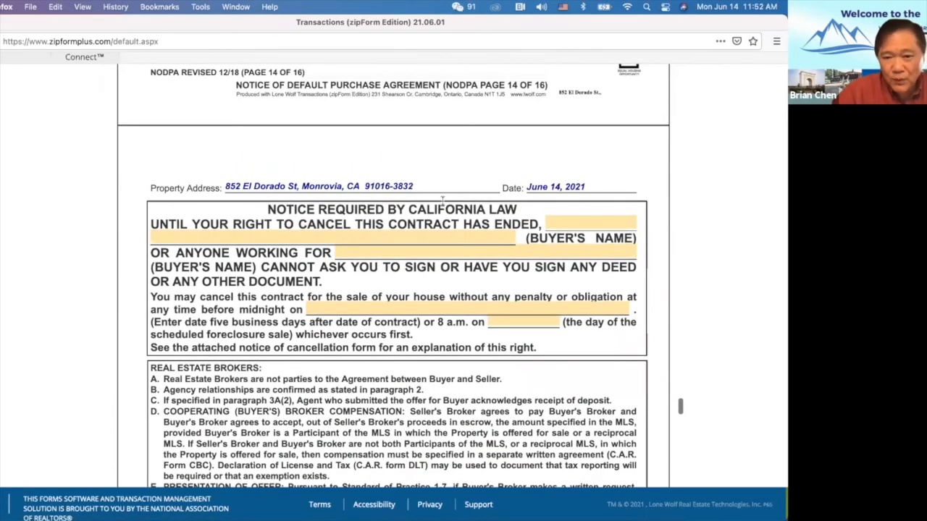
pyautogui.scroll(3, 358, 286)
pyautogui.scroll(-4, 359, 282)
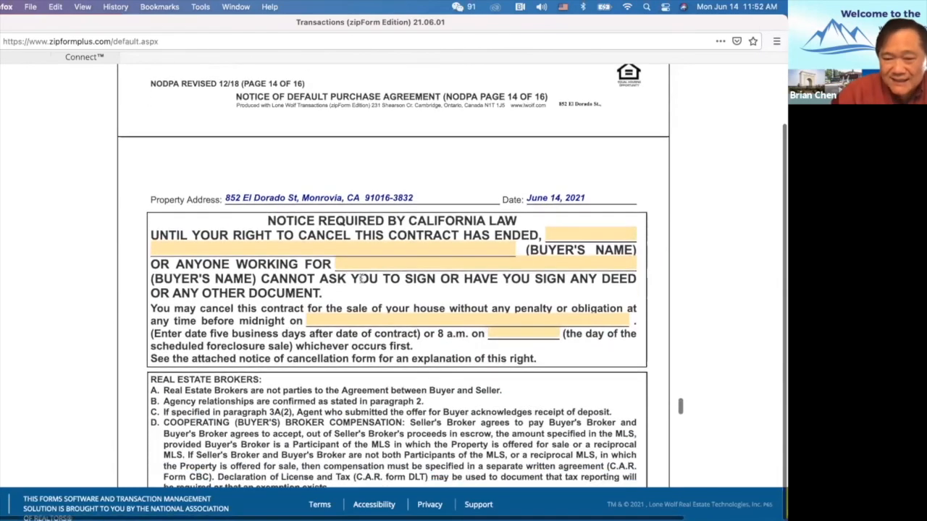
pyautogui.scroll(-14, 362, 282)
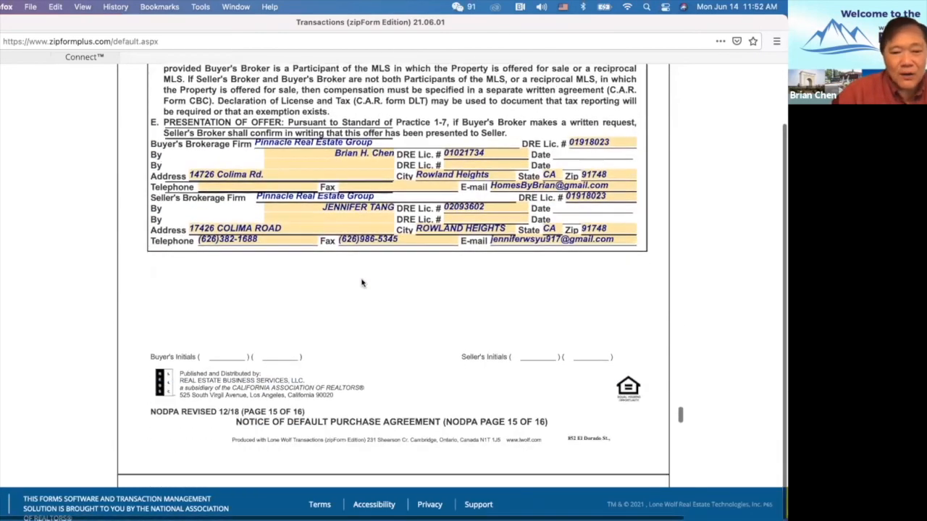
pyautogui.scroll(-3, 362, 282)
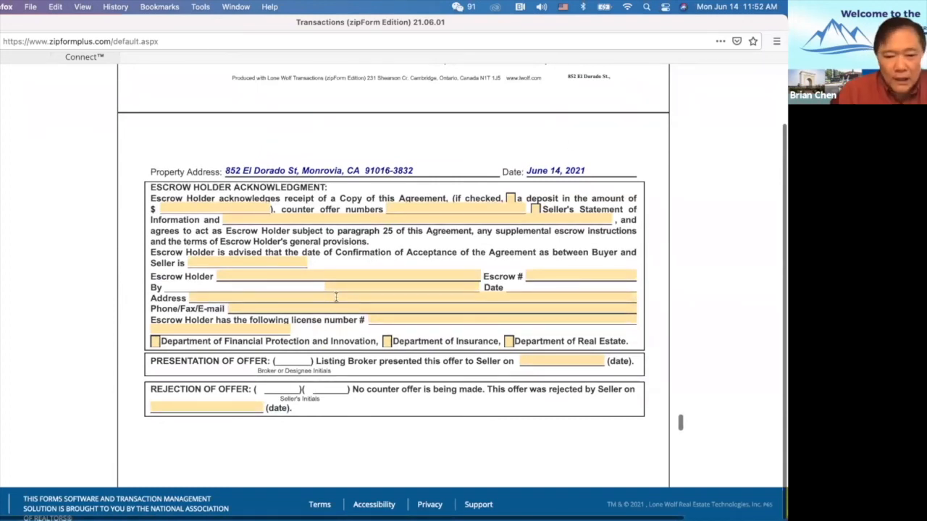
pyautogui.hscroll(2, 371, 353)
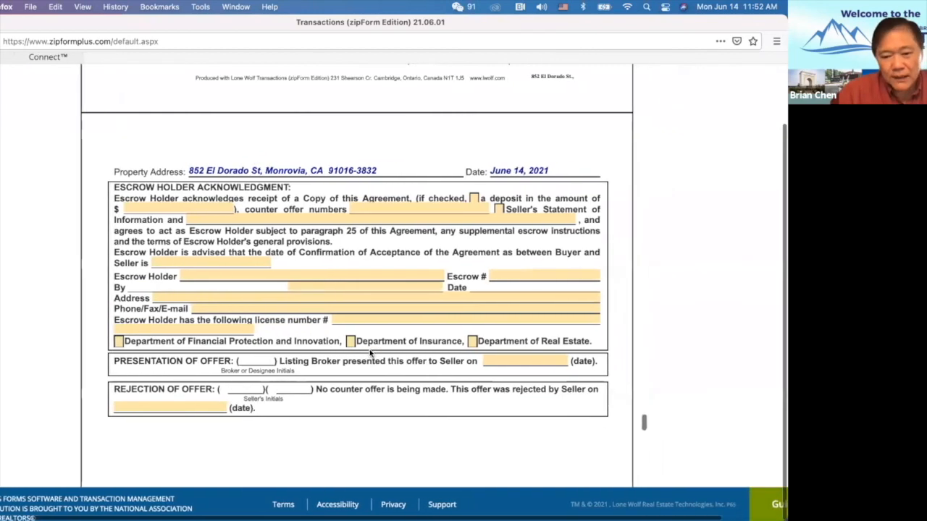
pyautogui.scroll(-2, 370, 350)
pyautogui.scroll(10, 369, 350)
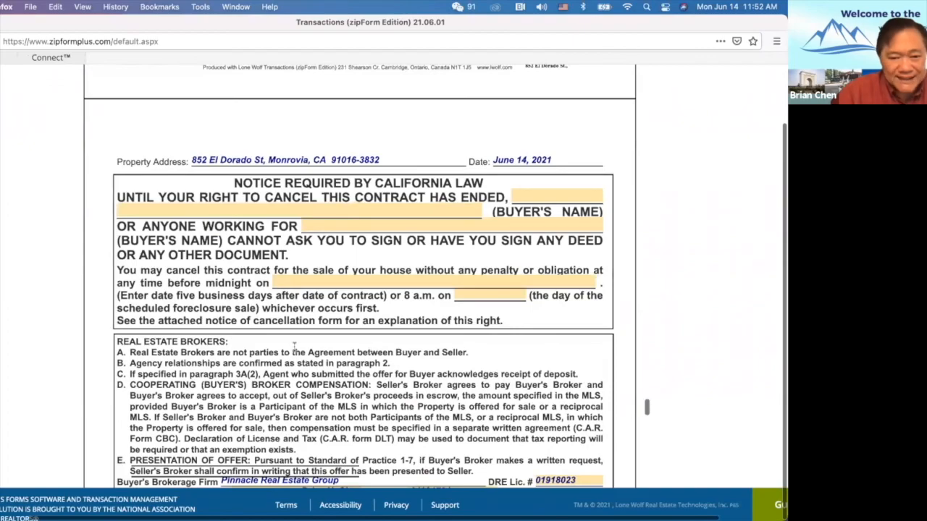
pyautogui.scroll(-15, 256, 335)
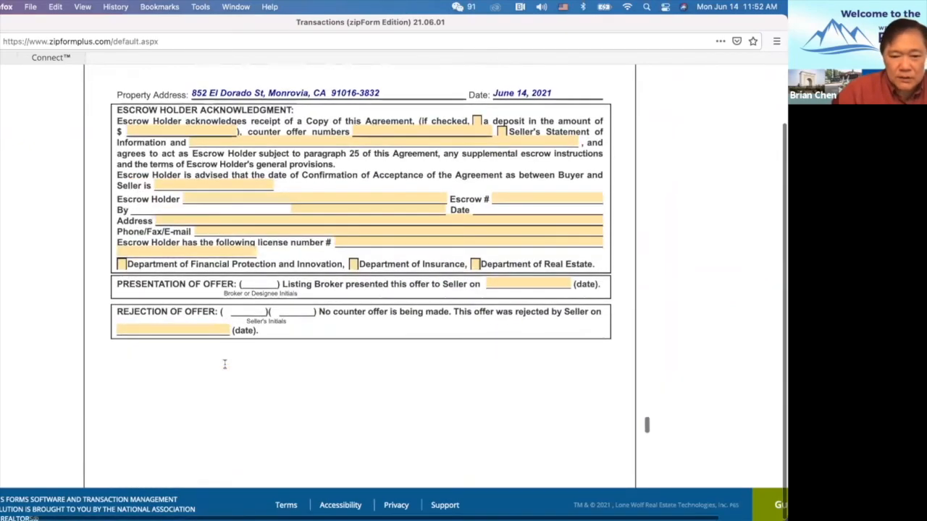
pyautogui.scroll(-8, 224, 364)
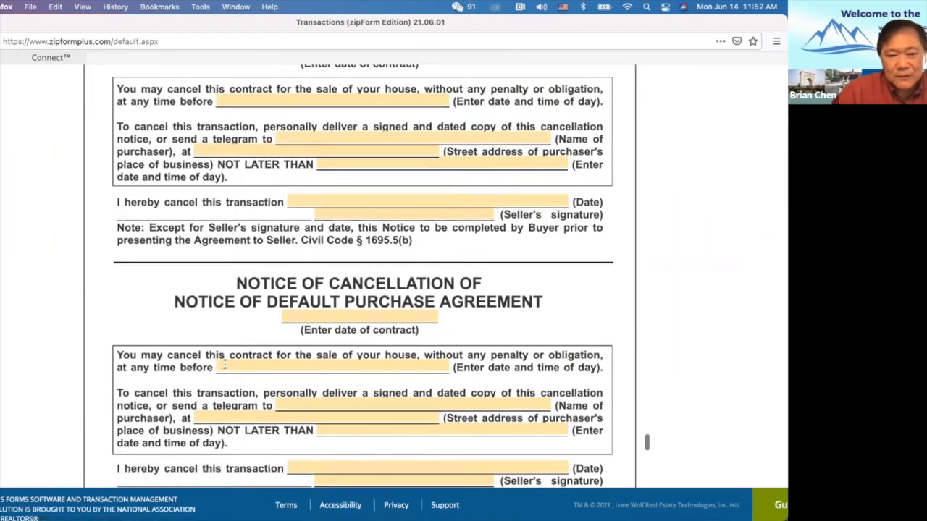
# Scroll past the Notice of Cancellation and Buyer's Inspection Advisory to the pre-filled CCPA buyer acknowledgment lines.
pyautogui.scroll(-8, 224, 365)
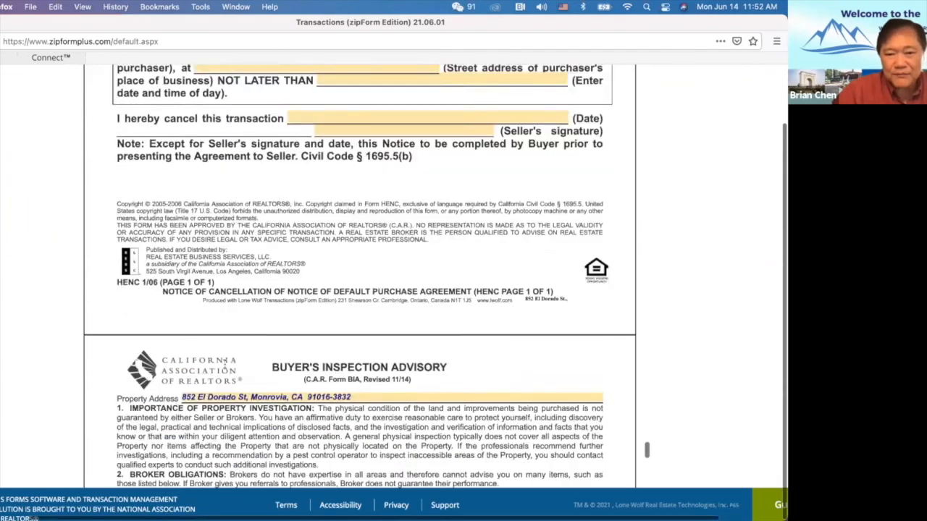
pyautogui.scroll(8, 225, 364)
pyautogui.scroll(11, 226, 365)
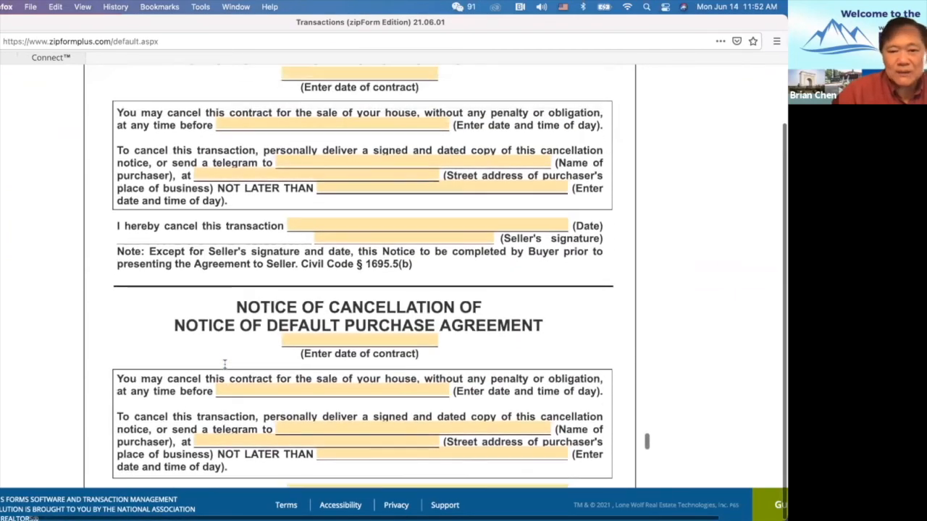
pyautogui.scroll(-1, 225, 365)
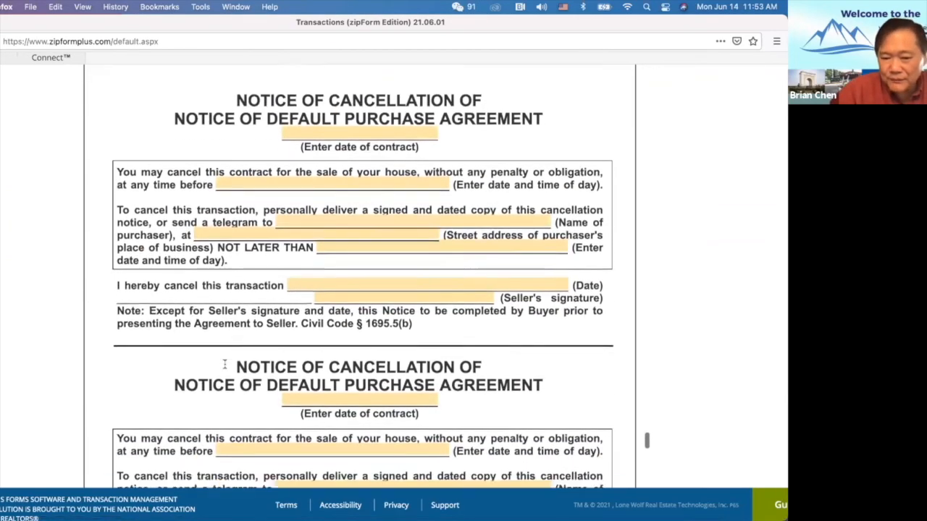
pyautogui.scroll(1, 225, 366)
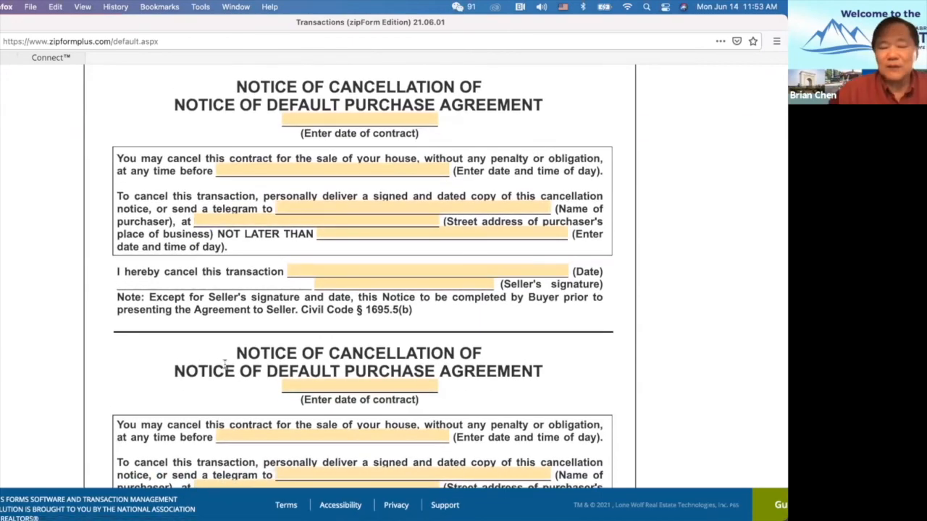
pyautogui.scroll(-13, 225, 366)
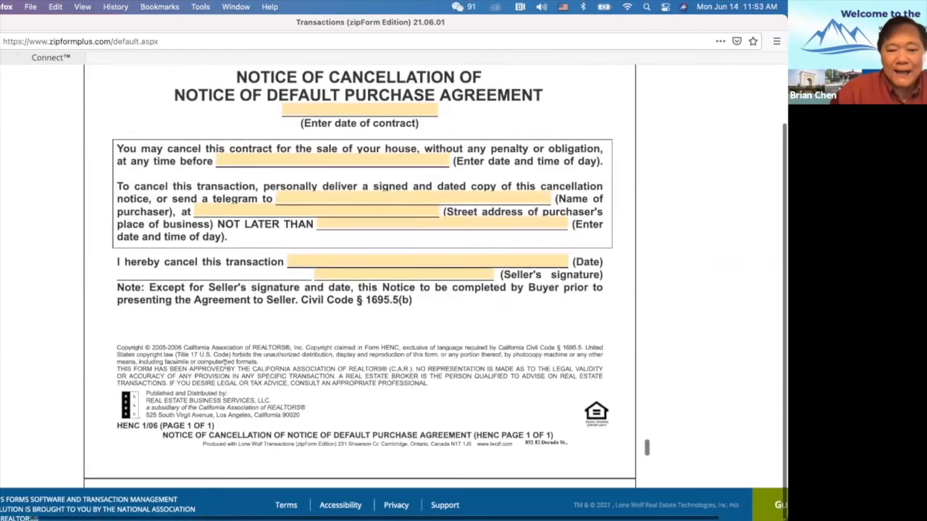
pyautogui.scroll(-20, 225, 366)
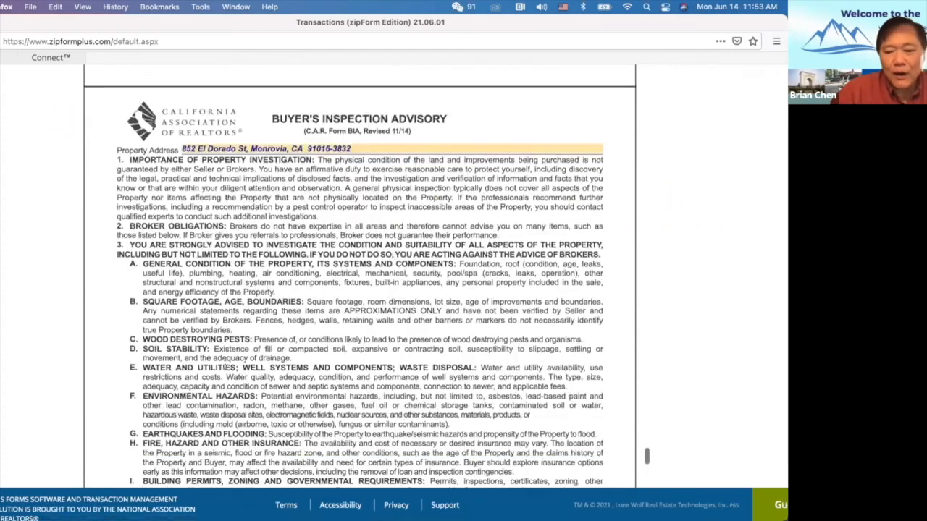
pyautogui.scroll(-12, 226, 366)
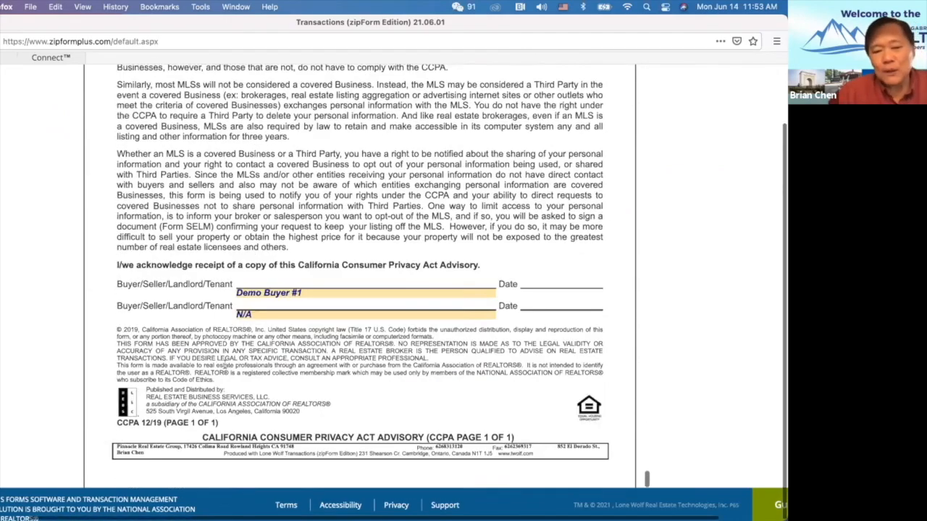
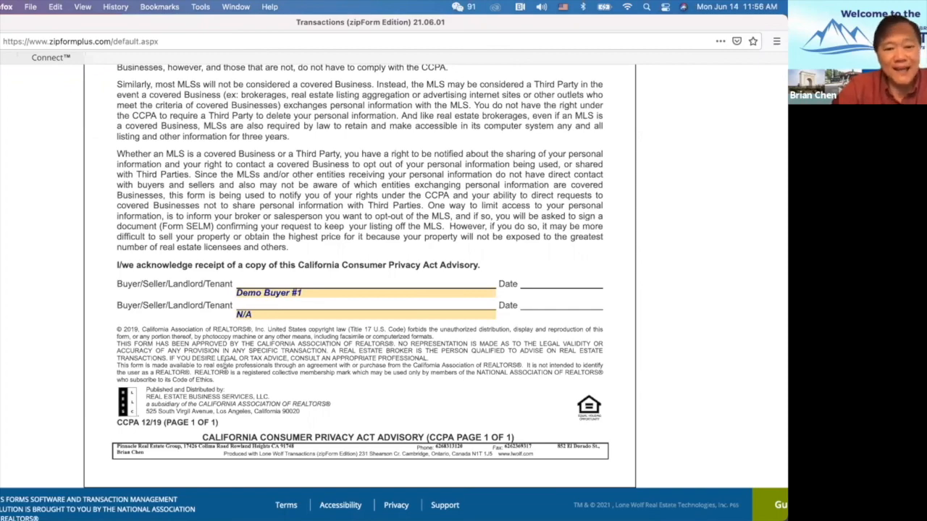
# Scroll back up to page 1 of the Notice of Default Purchase Agreement, showing the $890,000 price.
pyautogui.scroll(10, 224, 365)
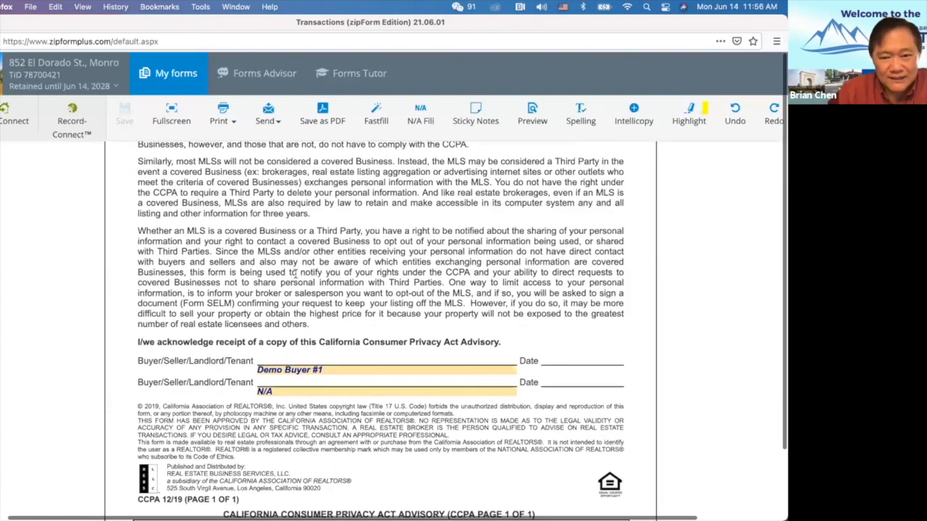
pyautogui.scroll(15, 295, 273)
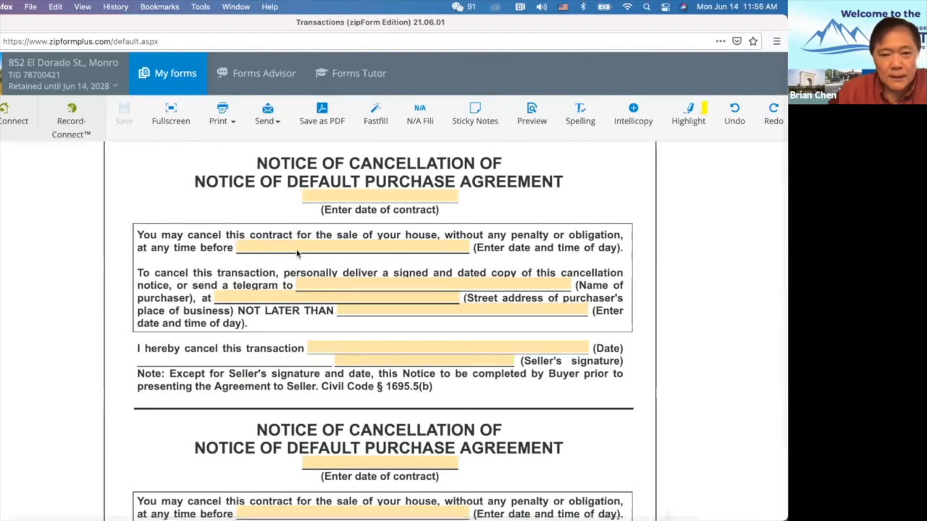
pyautogui.scroll(1, 311, 221)
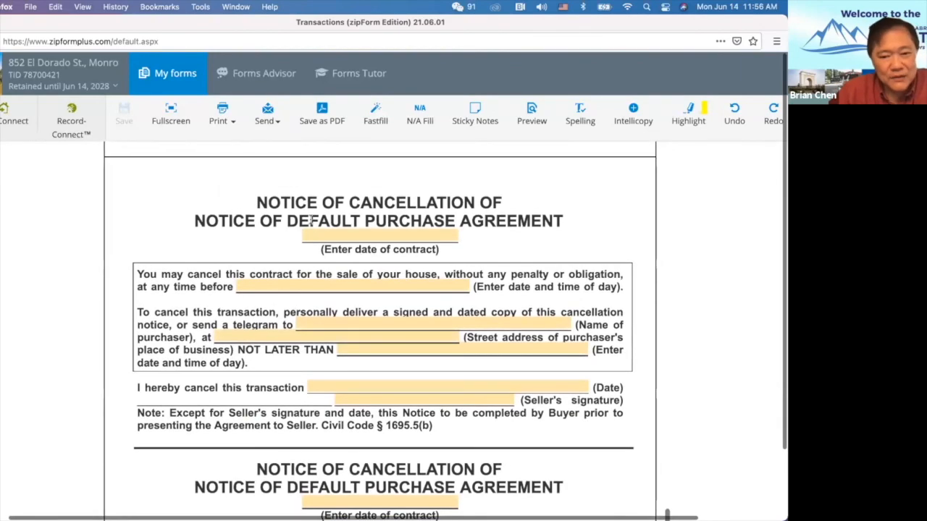
pyautogui.scroll(10, 311, 221)
pyautogui.scroll(15, 311, 223)
pyautogui.scroll(20, 311, 222)
pyautogui.scroll(20, 311, 222)
pyautogui.scroll(20, 312, 224)
pyautogui.scroll(20, 310, 221)
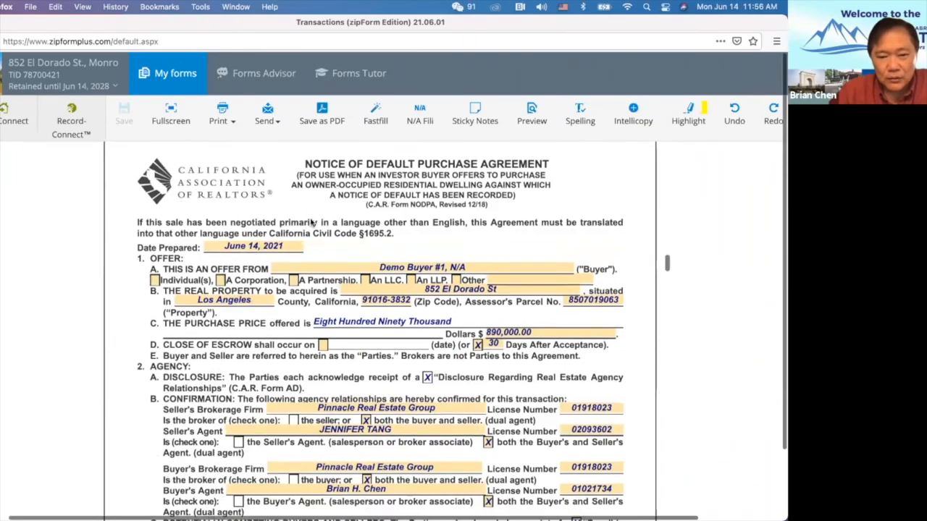
pyautogui.scroll(3, 311, 223)
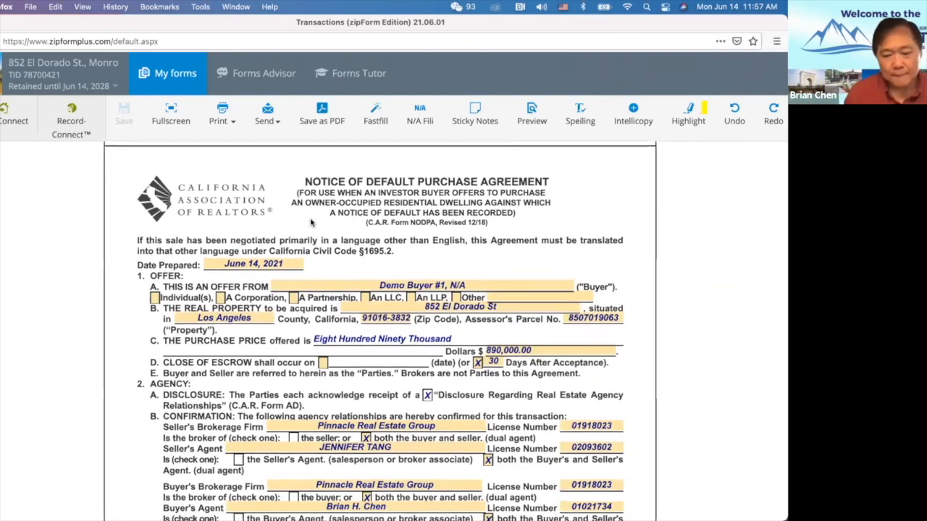
pyautogui.scroll(-3, 311, 222)
pyautogui.scroll(4, 311, 220)
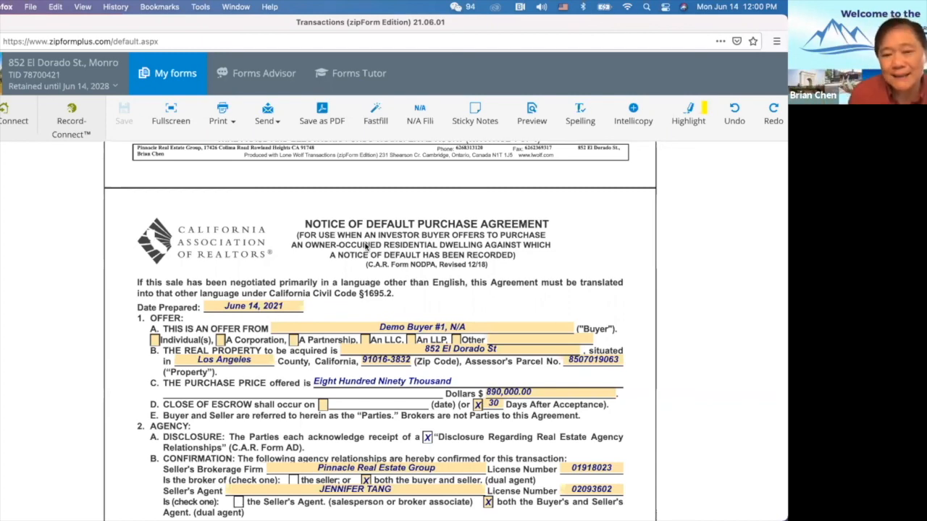
pyautogui.scroll(20, 365, 247)
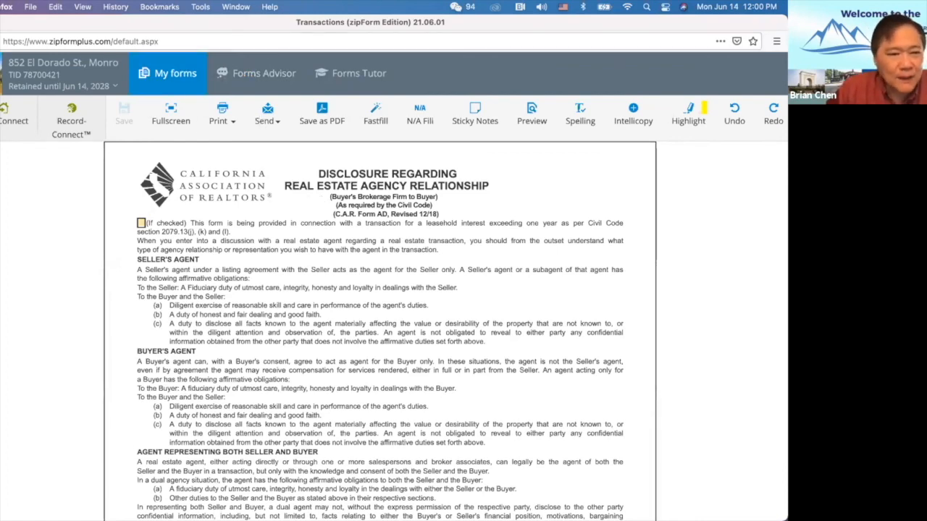
pyautogui.click(1, 22)
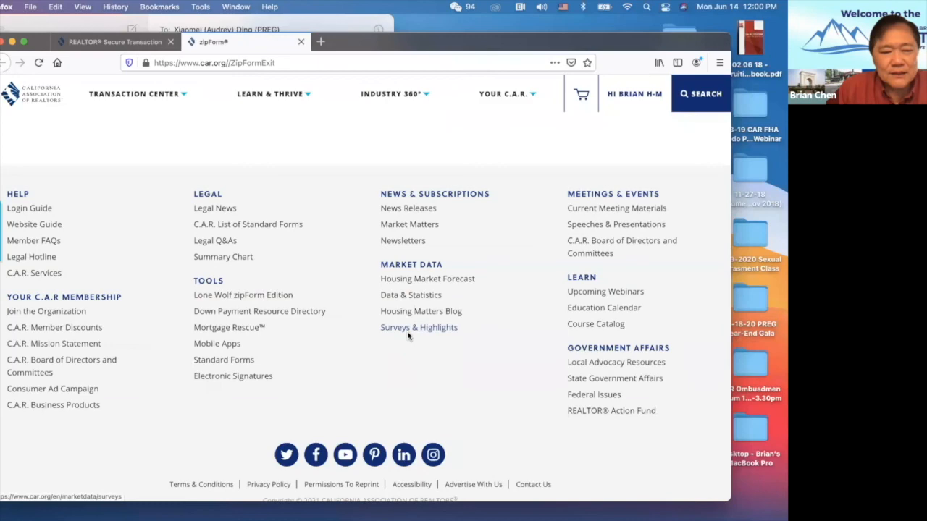
# Switch from the C.A.R. exit page in Firefox to the Zoom meeting via Mission Control.
pyautogui.hotkey('ctrl', 'Up')
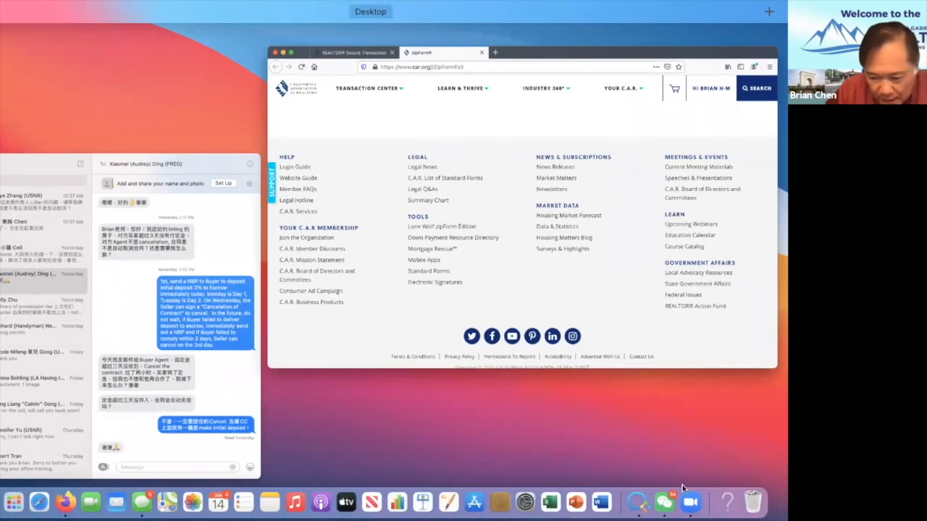
pyautogui.click(695, 484)
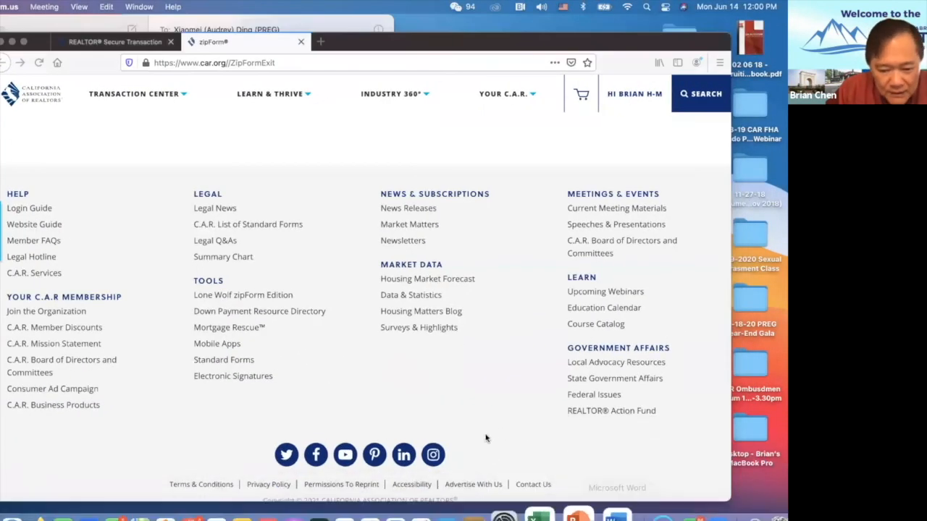